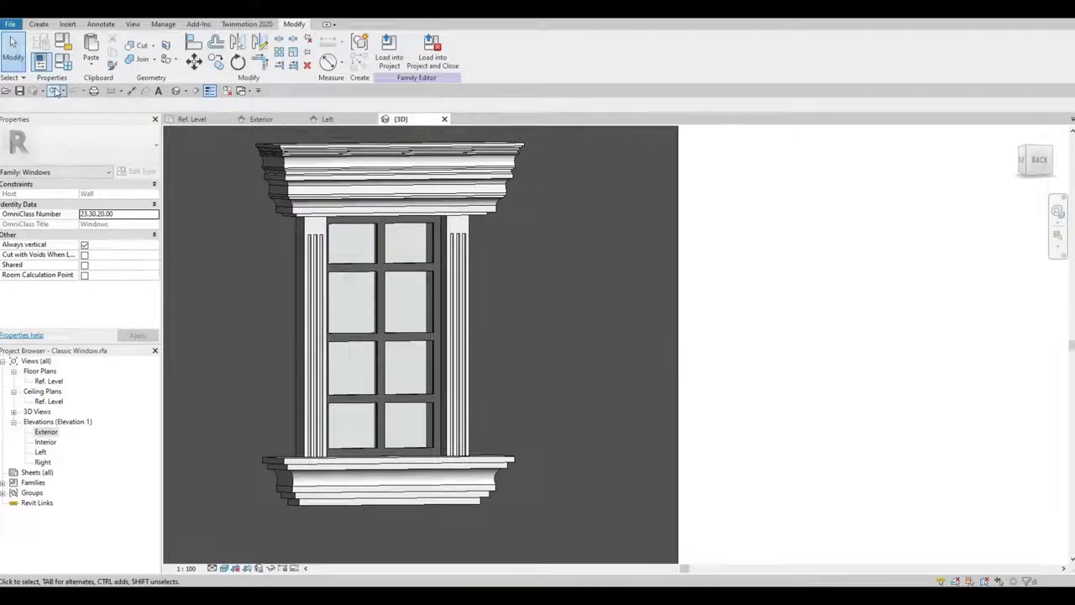
- Undo the last three width changes of the classic window in the 3D view
click(55, 91)
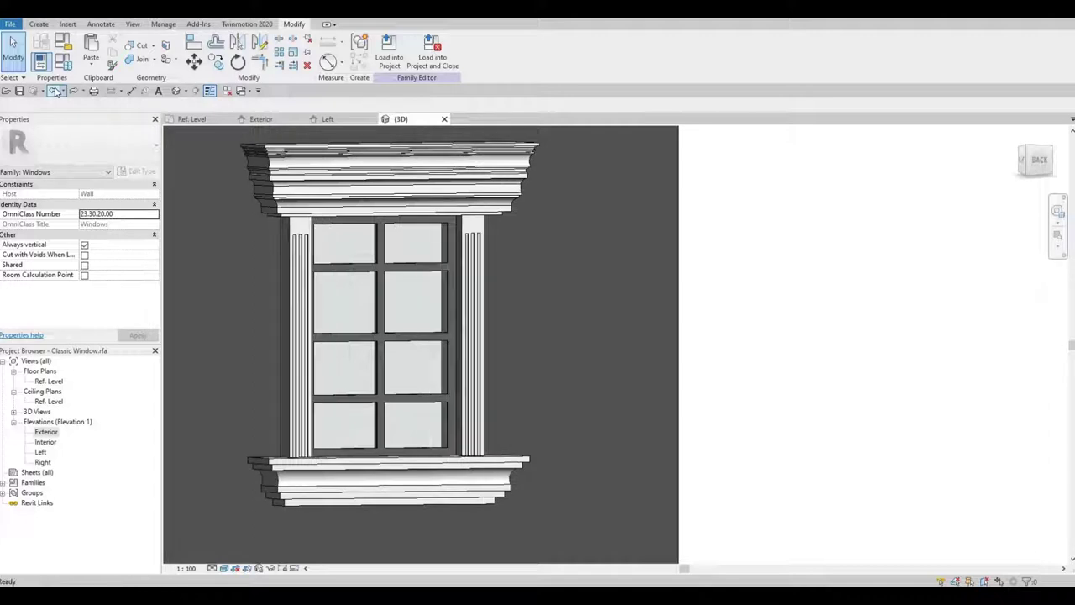
click(56, 92)
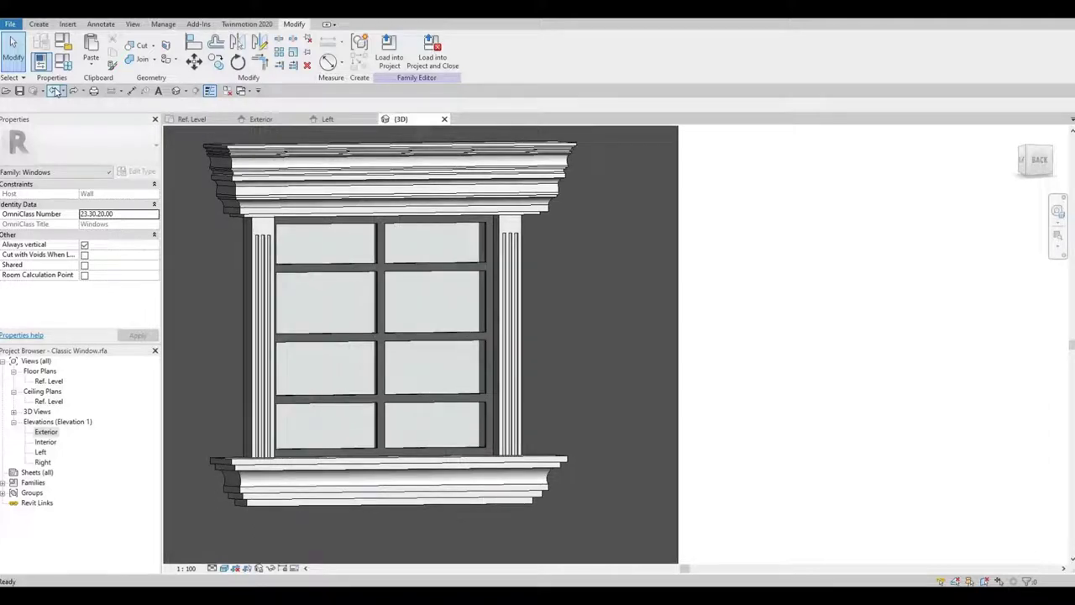
click(55, 91)
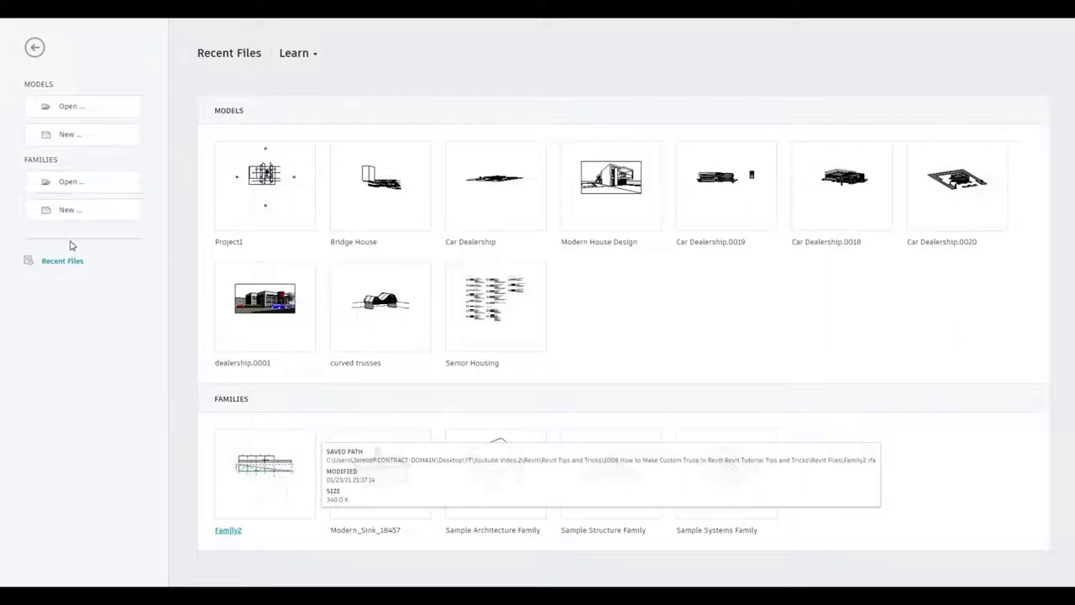
- Create a new family from the Metric Window.rft template and open its Exterior elevation
click(75, 213)
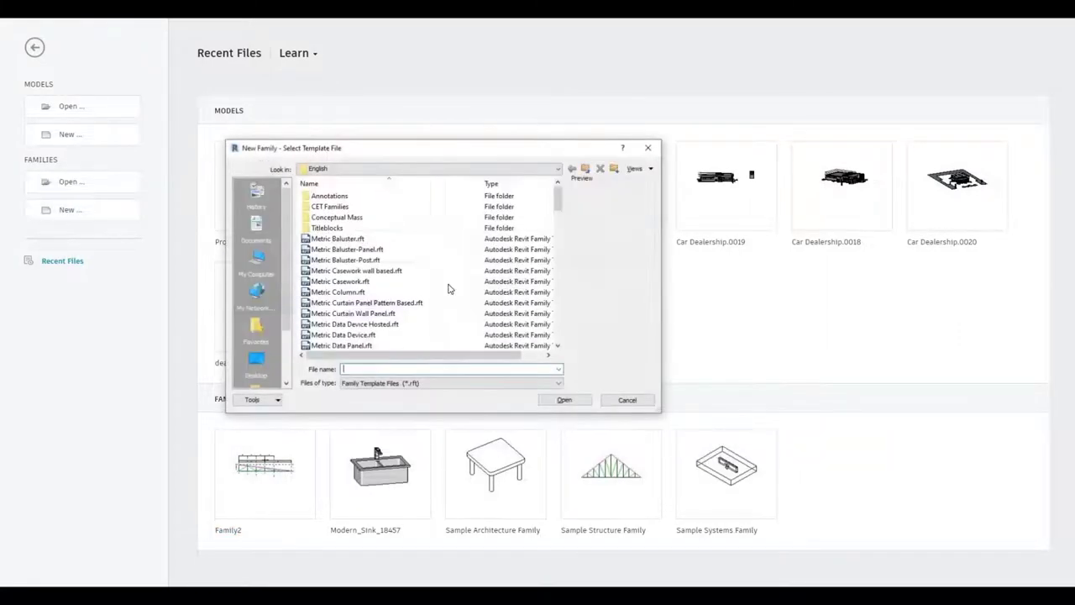
scroll(508, 324, down, 6)
scroll(509, 323, down, 10)
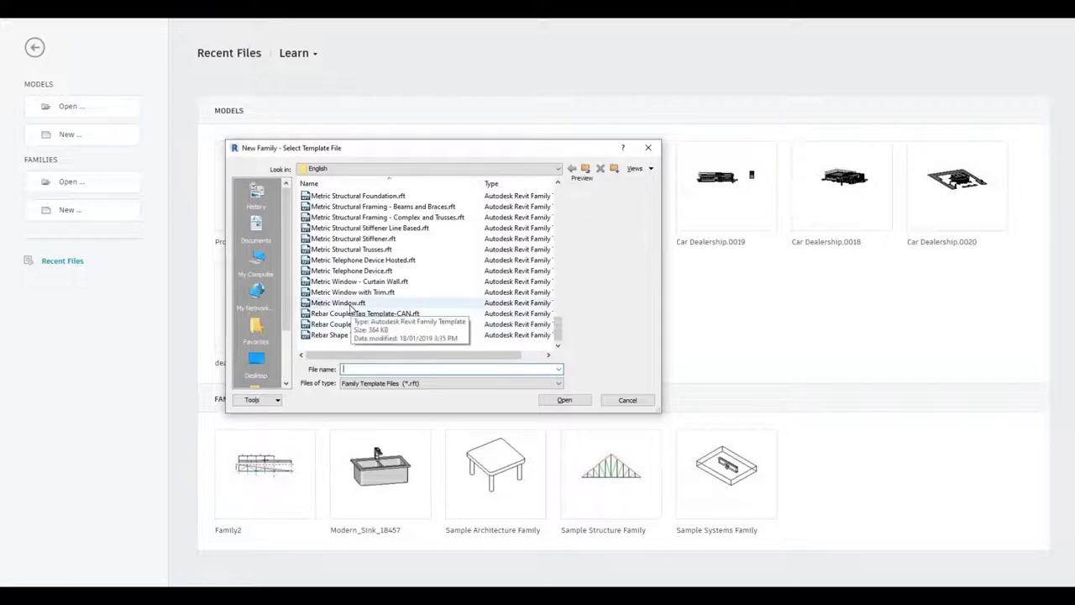
click(344, 304)
click(555, 404)
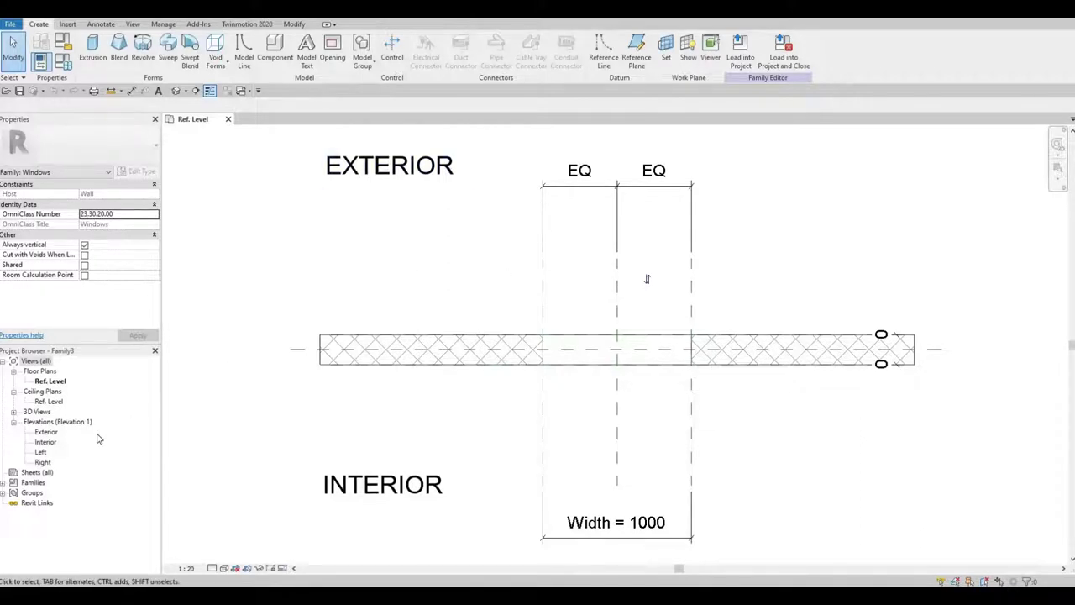
double_click(45, 433)
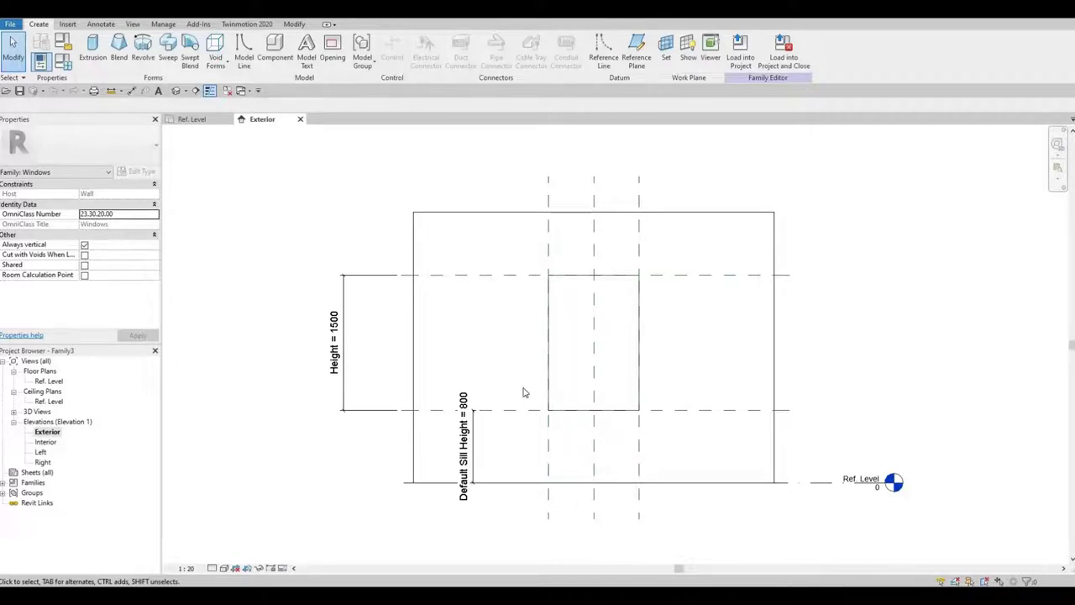
- Set the window family's Width parameter to 1500 in the family types and apply it
click(64, 63)
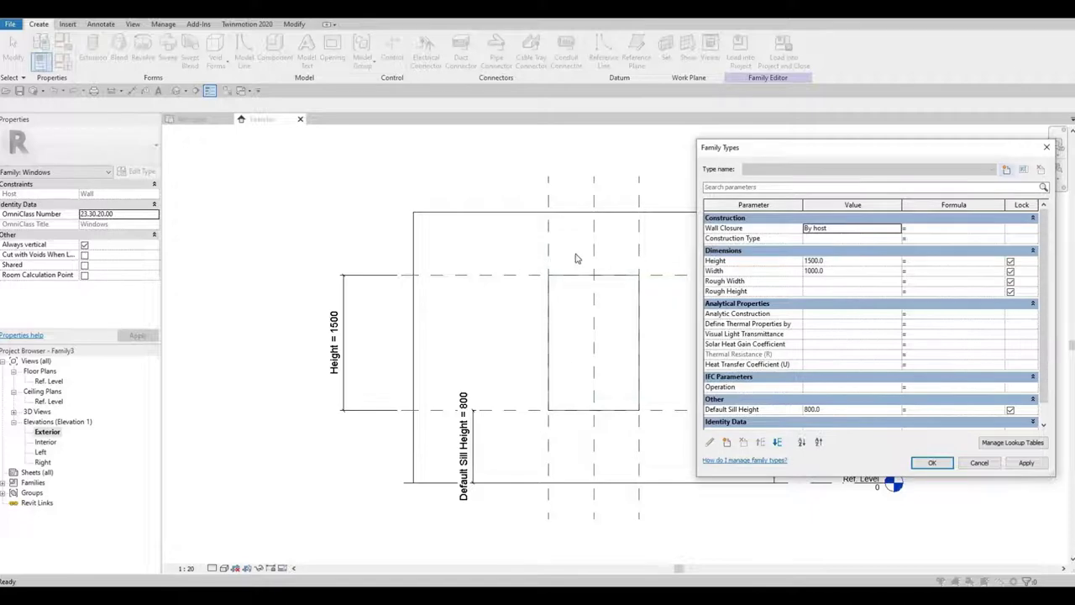
click(845, 272)
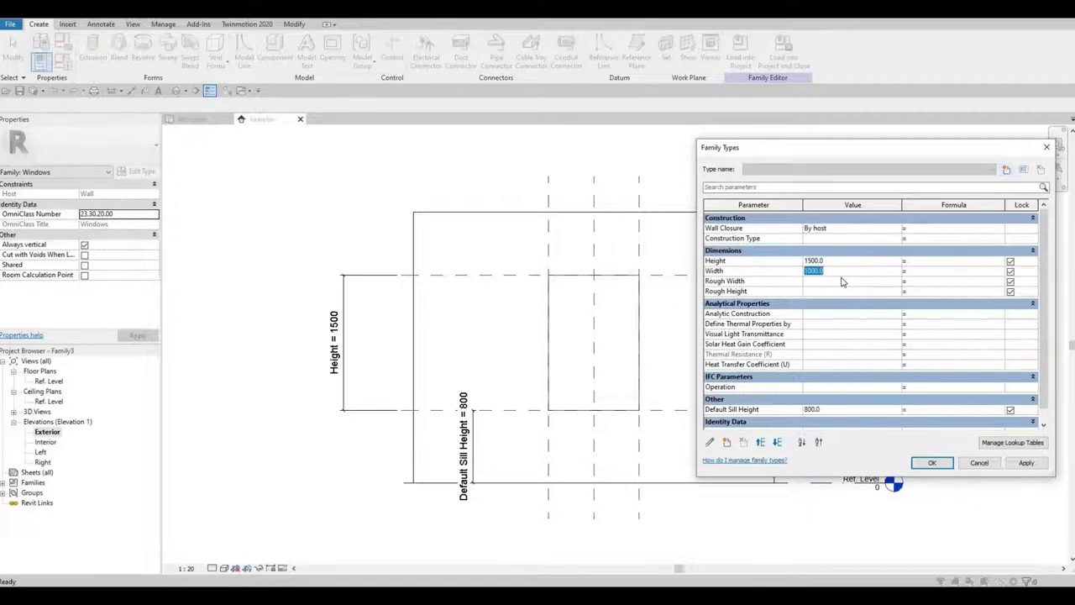
text(1500)
click(1024, 463)
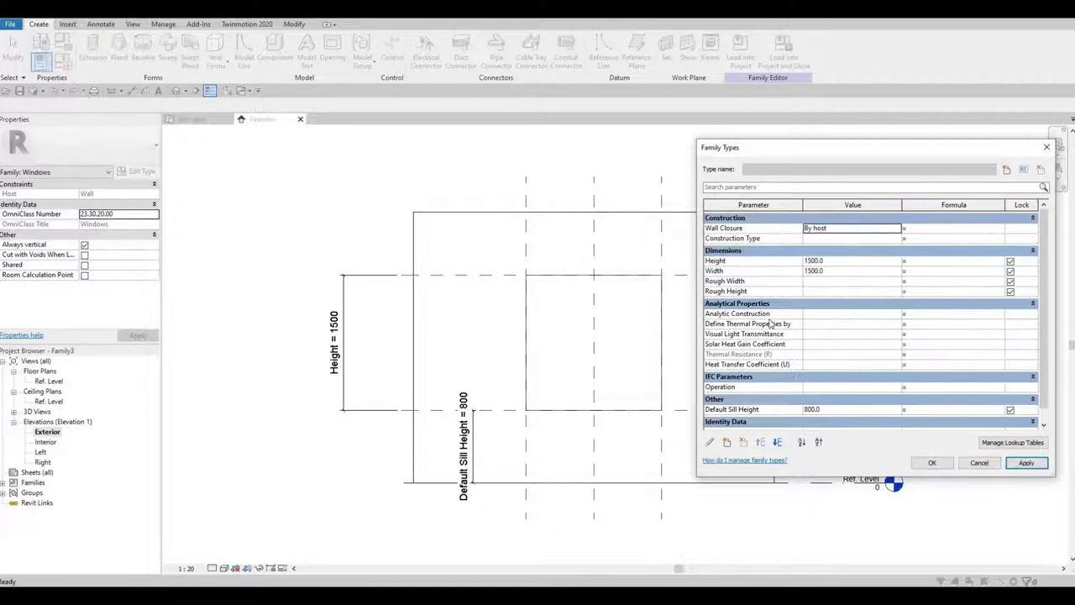
- Set the Width parameter to 1000, apply it and close the family types
click(829, 272)
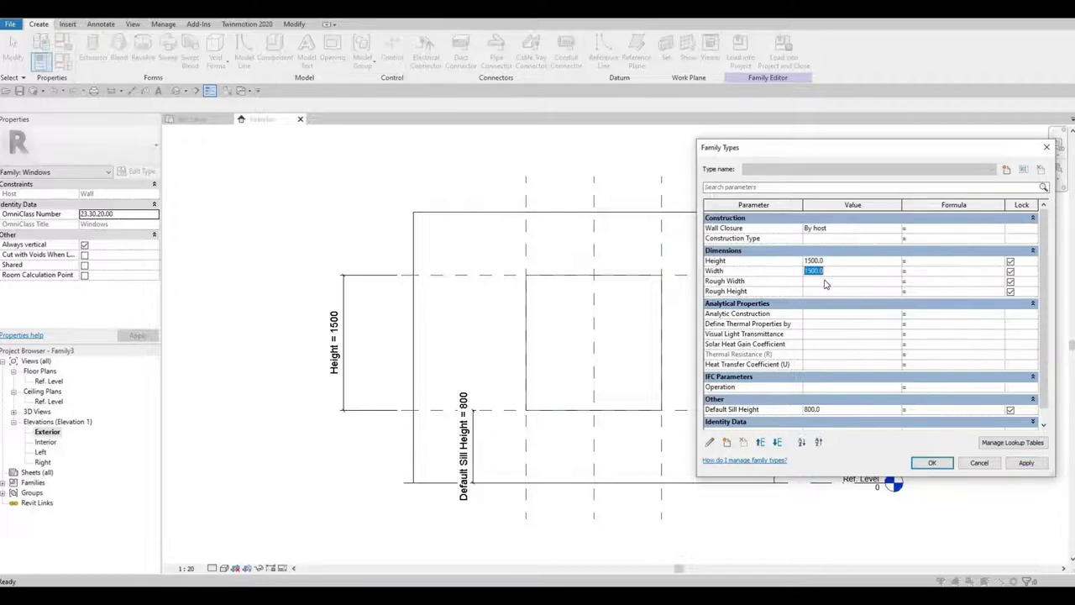
text(1000)
key(Tab)
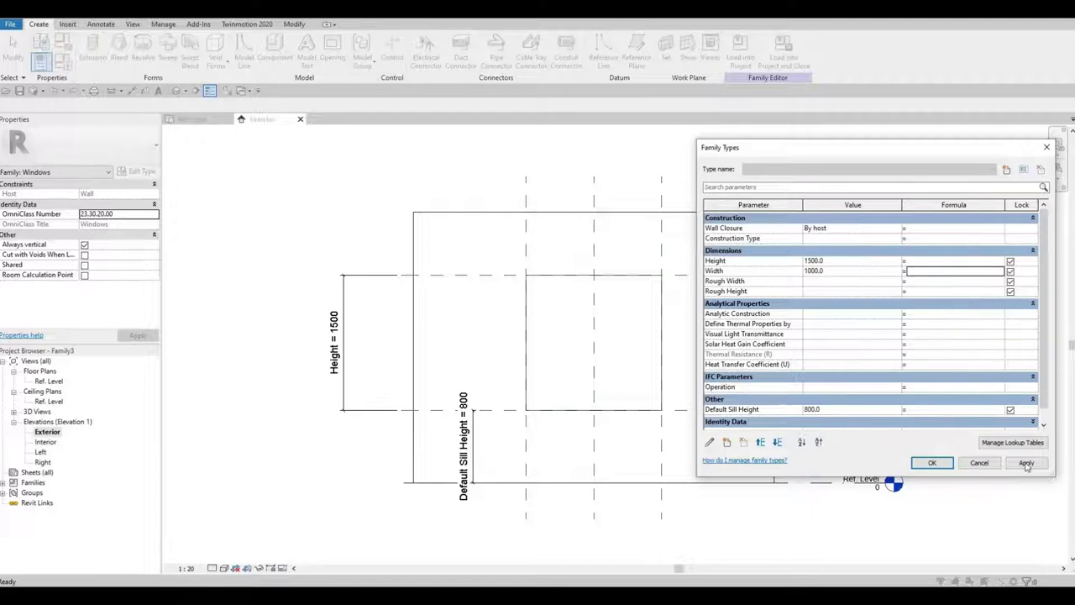
key(alt+a)
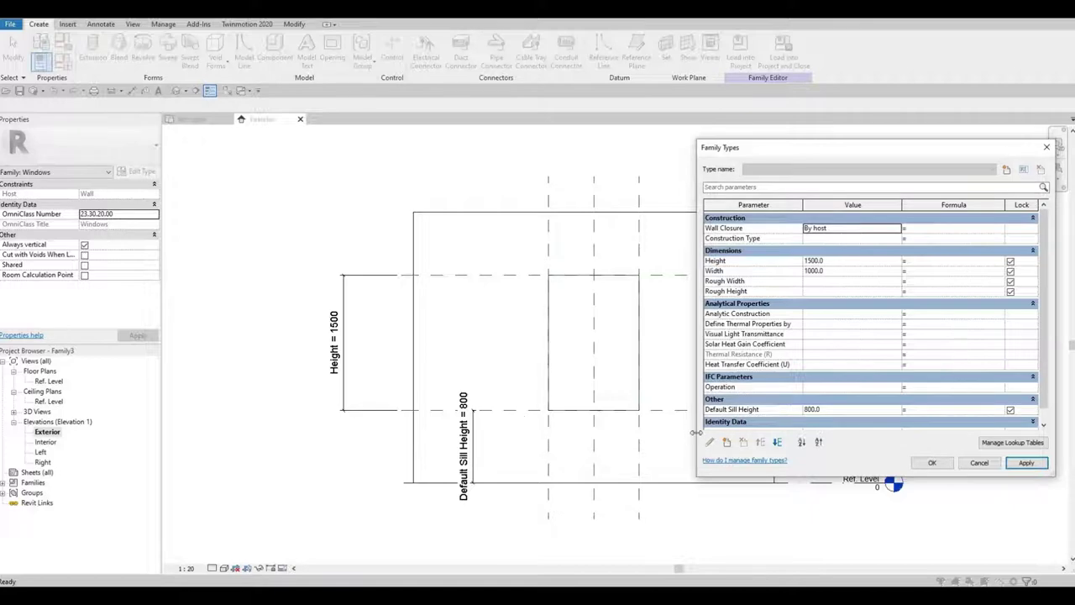
click(932, 462)
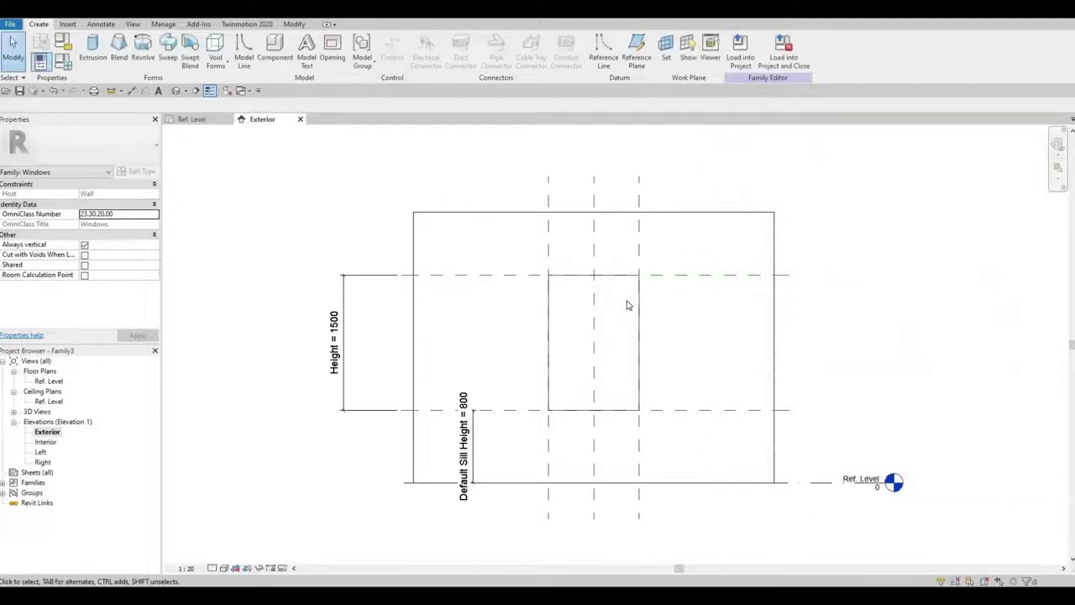
- Draw vertical reference planes outside the window opening, about 243 mm from its right edge and about 280 mm from its left edge
scroll(625, 304, up, 1)
scroll(625, 304, up, 1)
middle_drag(625, 304, 554, 291)
scroll(564, 291, down, 1)
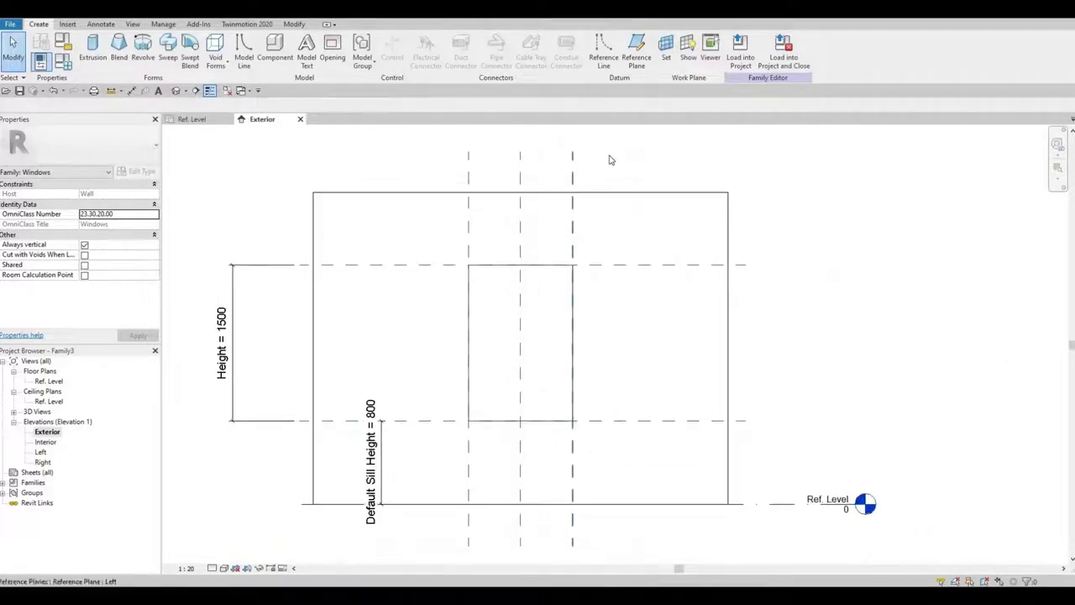
click(636, 64)
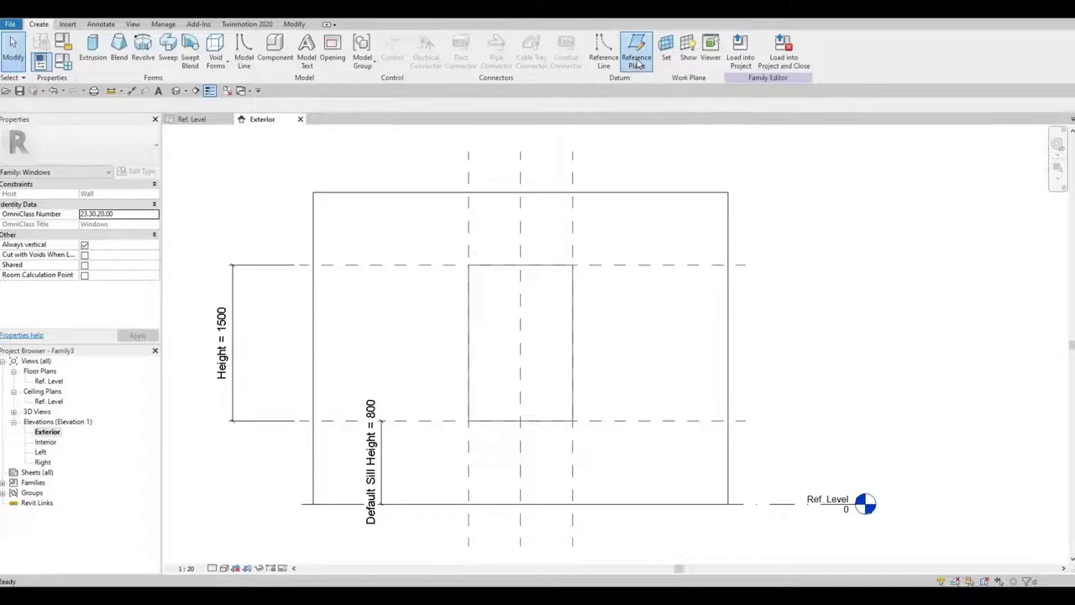
click(597, 156)
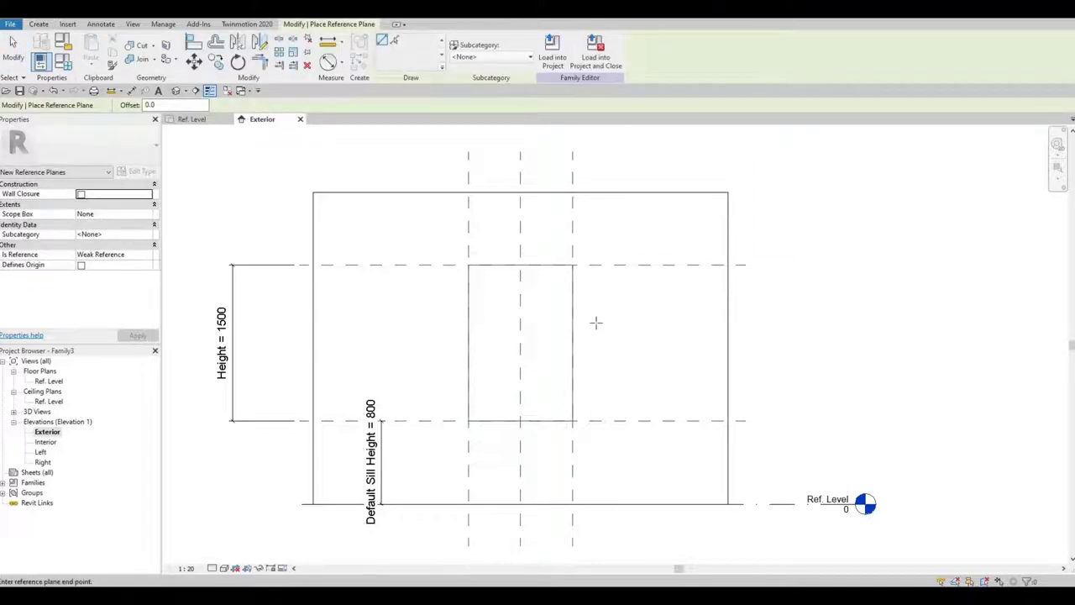
click(590, 524)
click(439, 150)
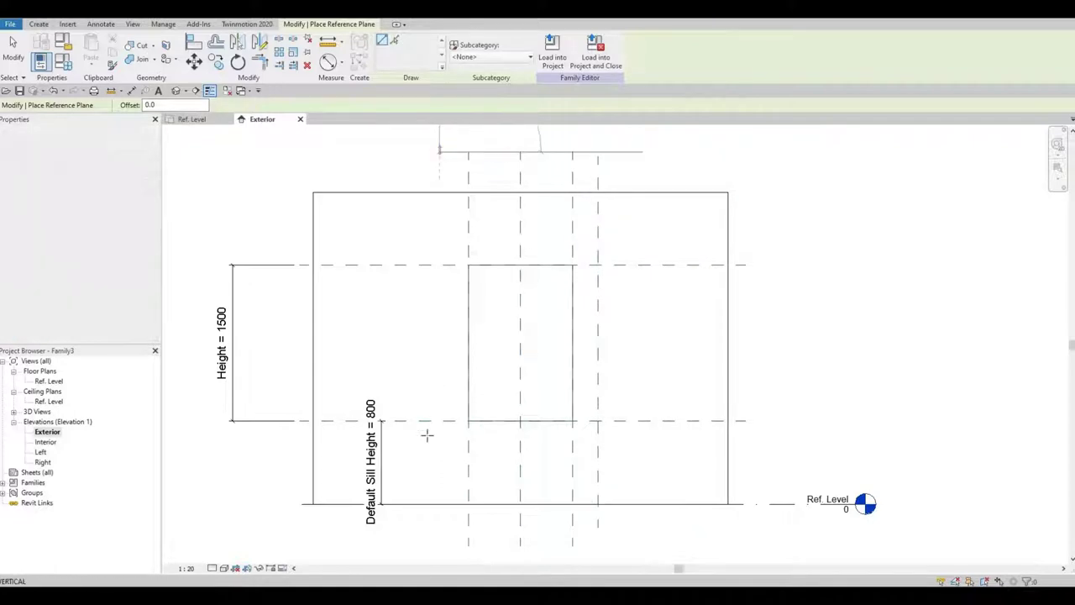
click(439, 534)
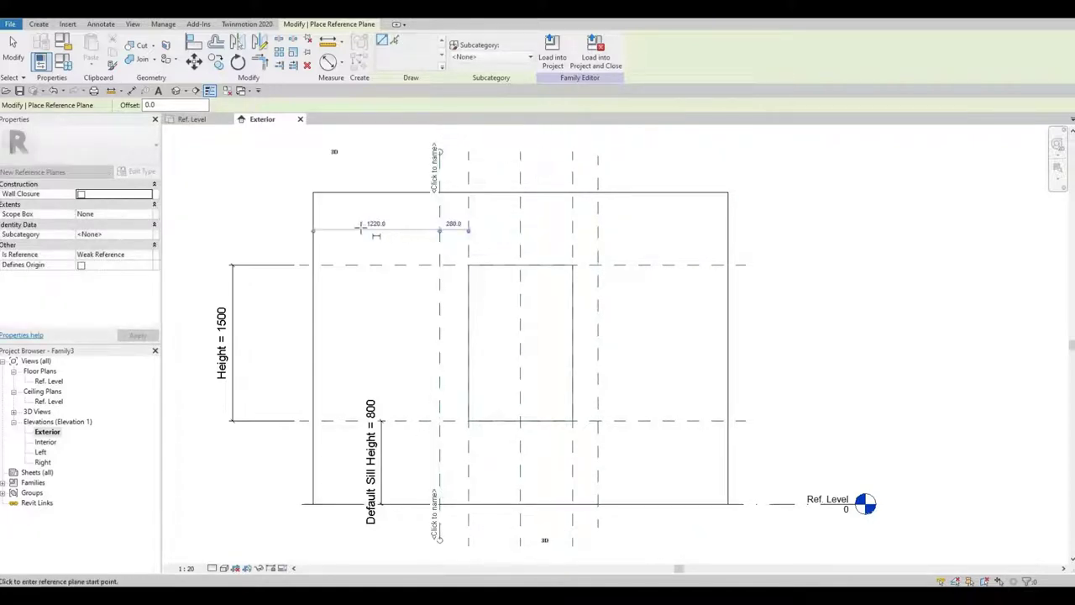
- Draw two horizontal reference planes across the wall, about 434 mm above and about 327 mm below the window opening
click(252, 220)
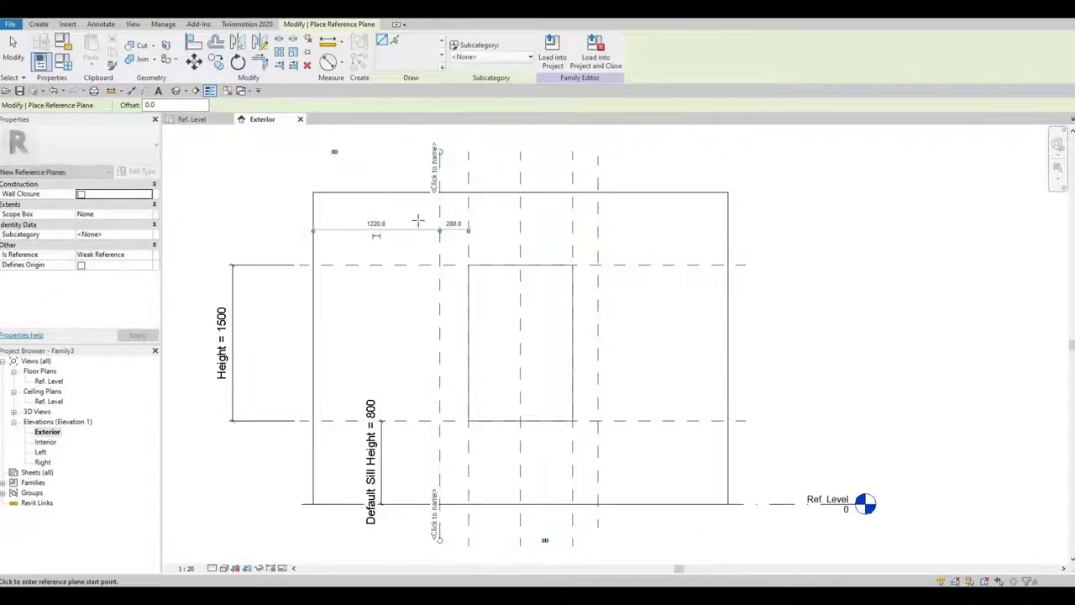
click(765, 220)
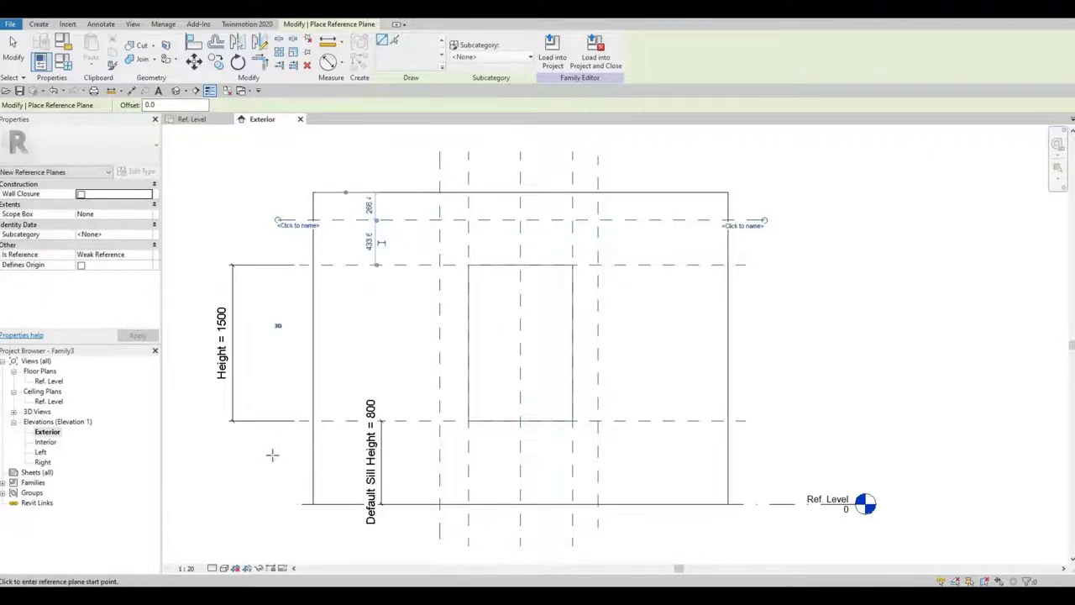
click(768, 457)
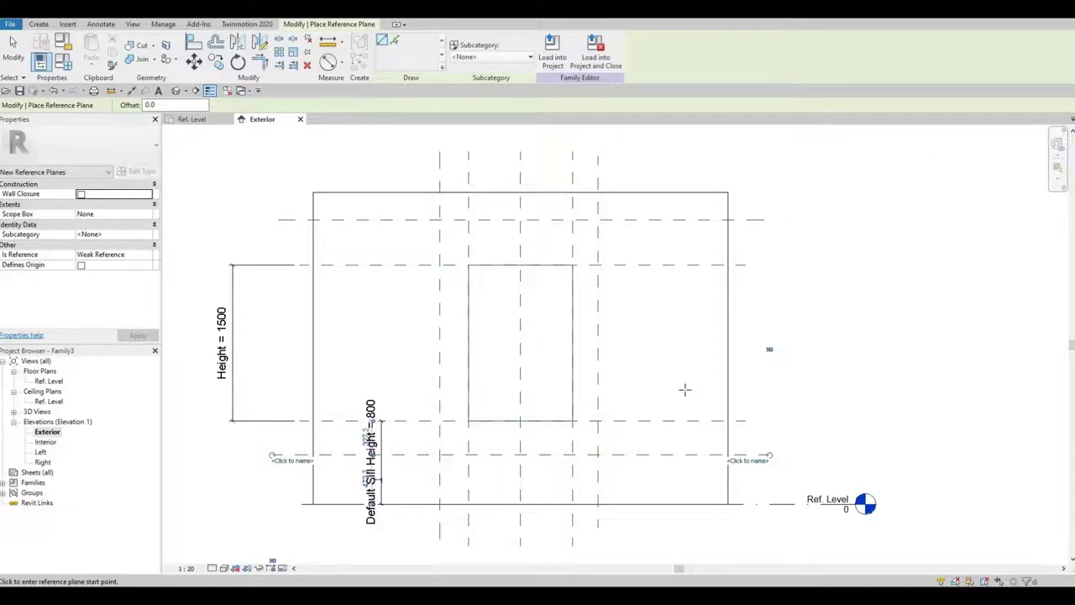
click(574, 336)
key(Escape)
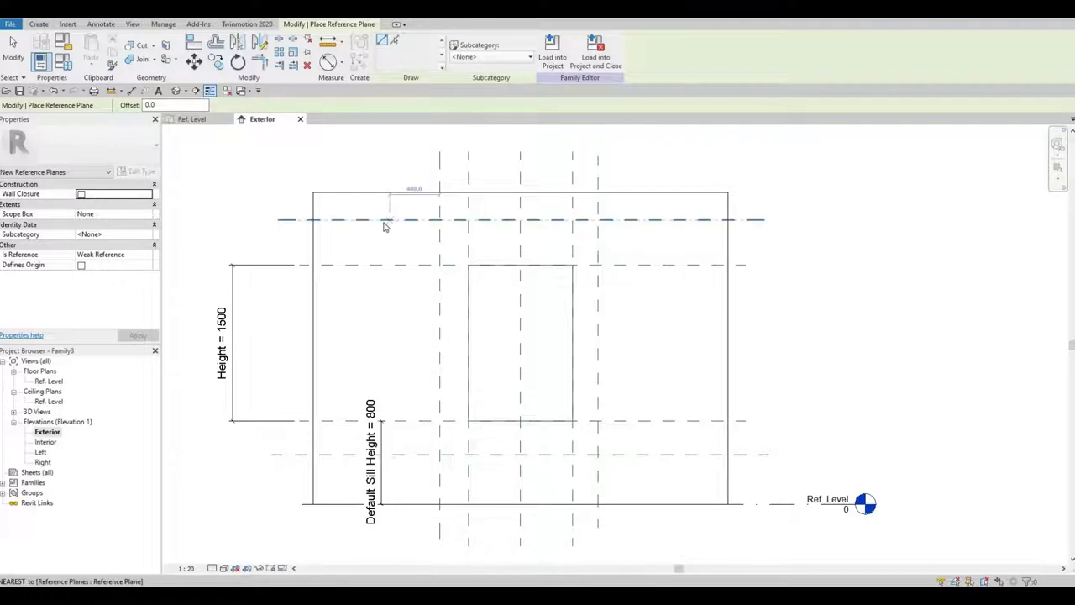
key(Escape)
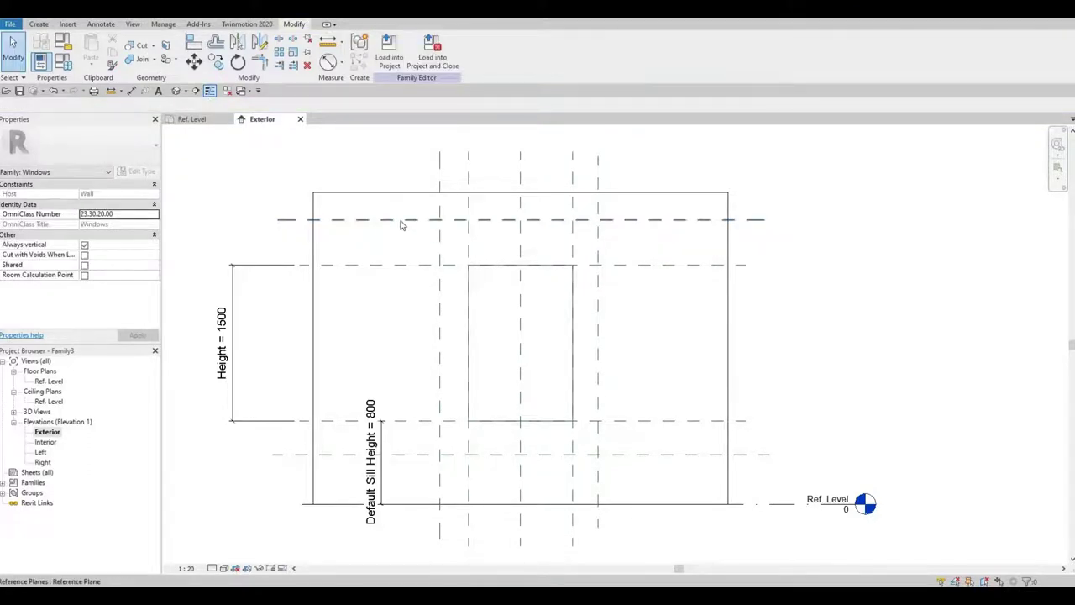
- Set the distance between the upper horizontal reference plane and the opening's head to 450 mm
click(401, 221)
scroll(378, 252, up, 4)
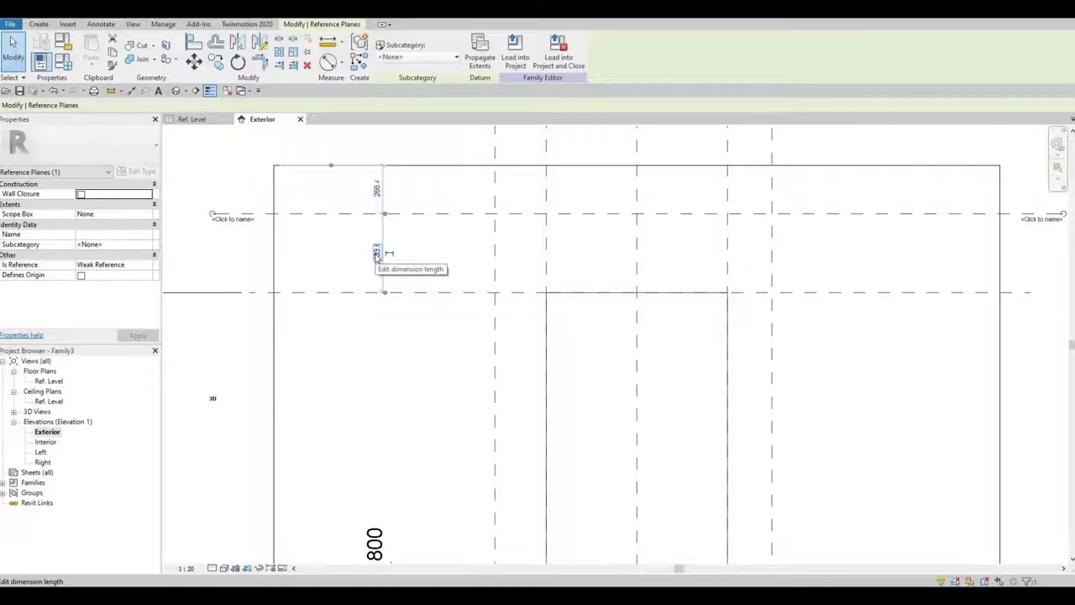
click(377, 256)
text(150)
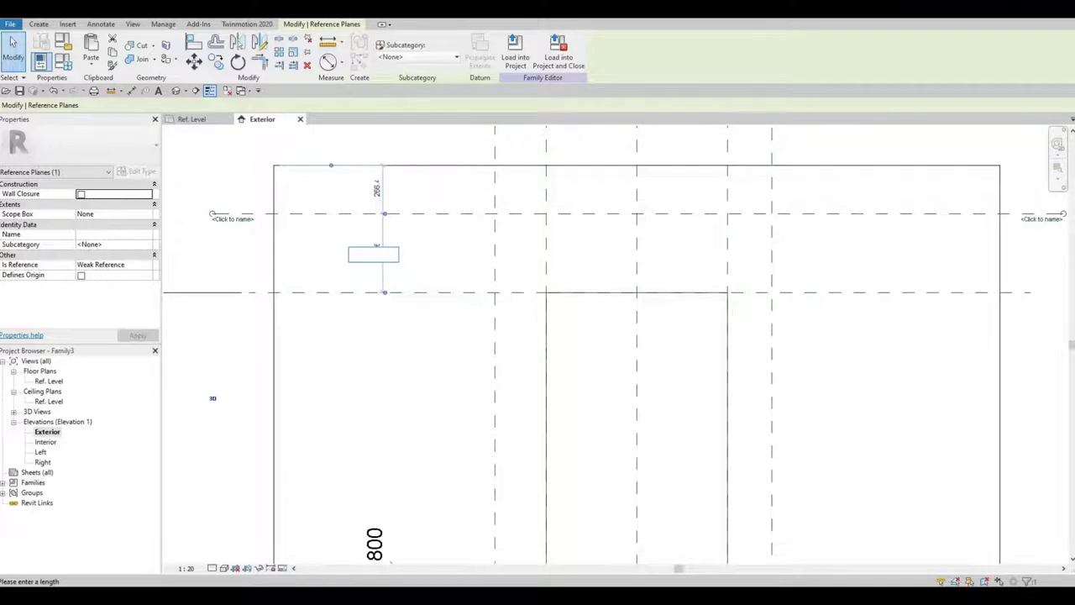
key(Return)
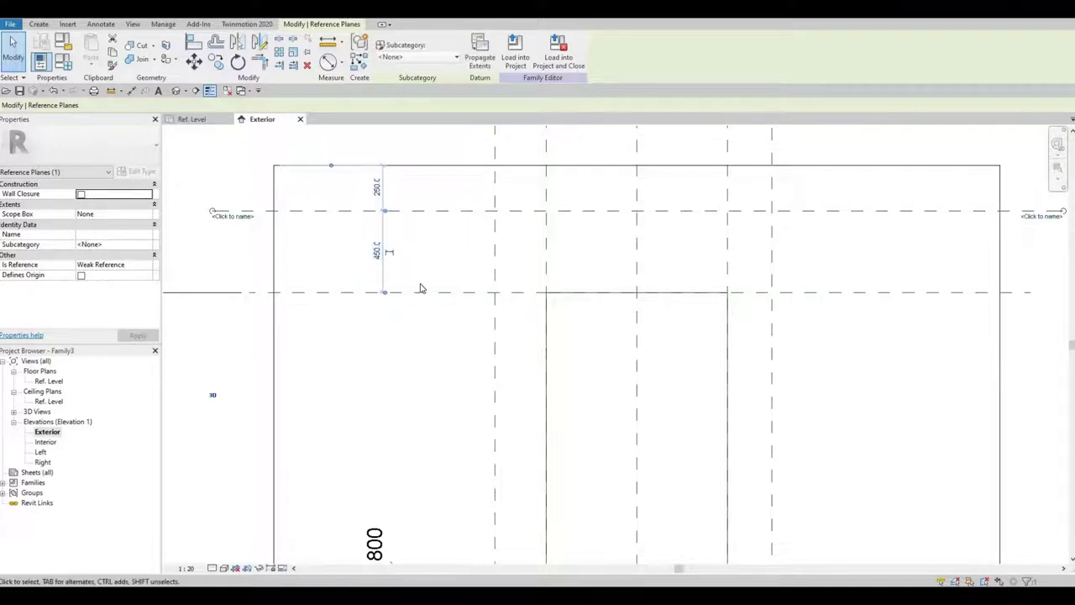
- Set the new left vertical reference plane's distance from the opening's left edge to 150 mm
scroll(420, 286, down, 1)
scroll(491, 304, down, 2)
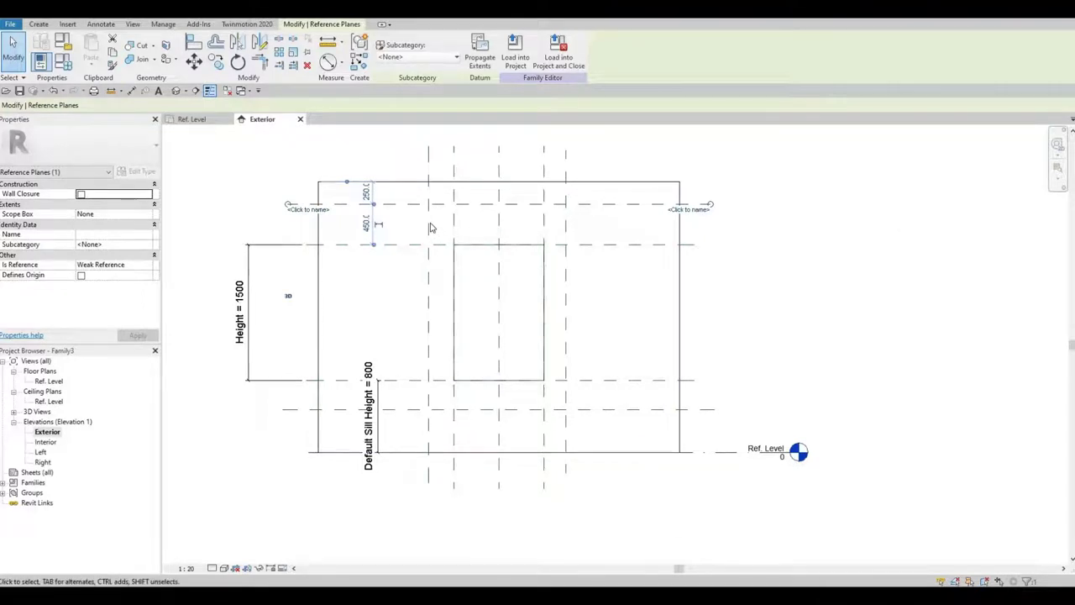
click(430, 228)
scroll(445, 215, up, 1)
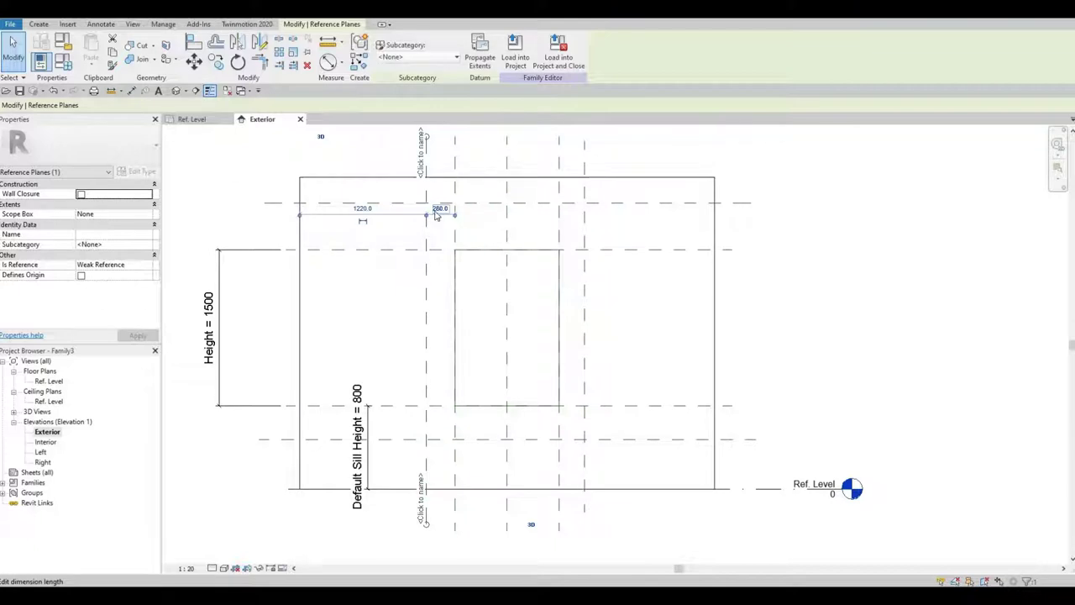
click(439, 210)
text(150)
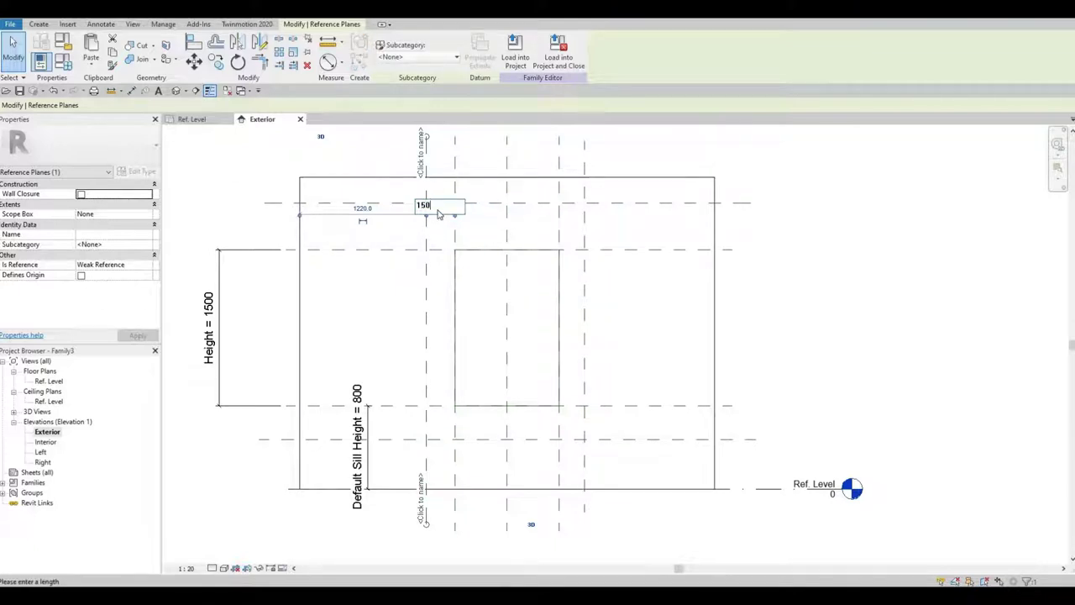
key(Return)
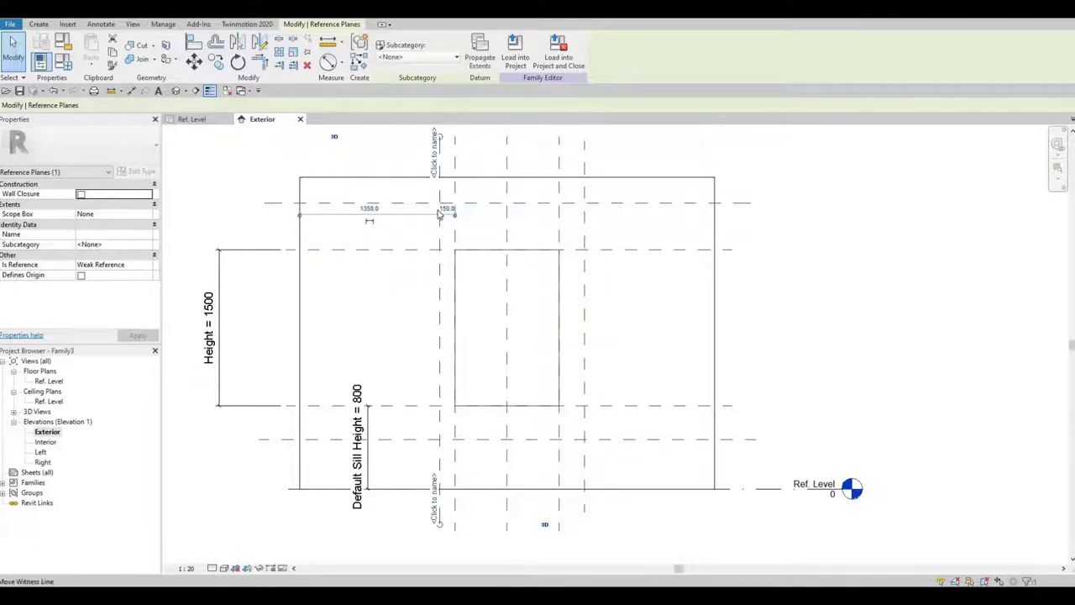
- Set the new right vertical reference plane's distance from the opening's right edge to 150 mm
click(585, 229)
click(572, 209)
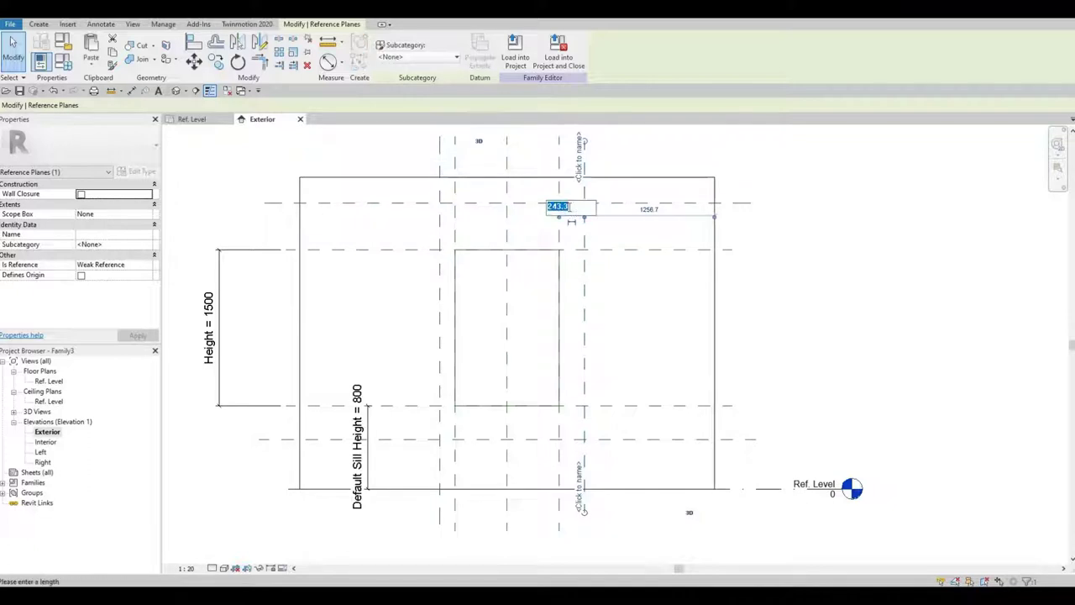
text(150)
key(Return)
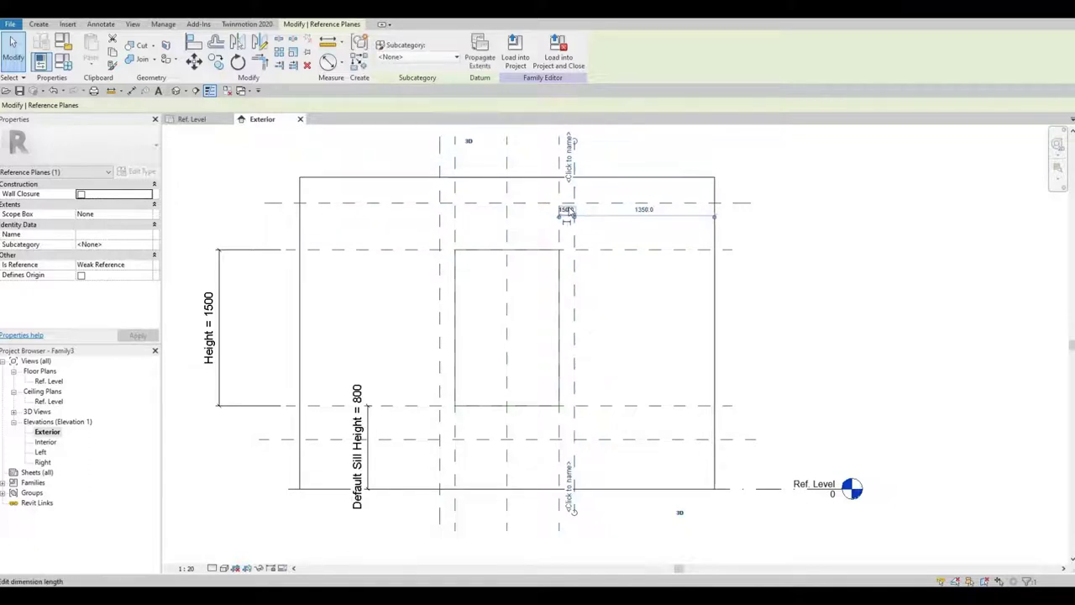
- Set the distance between the lower horizontal reference plane and the opening's sill to 300 mm
click(389, 439)
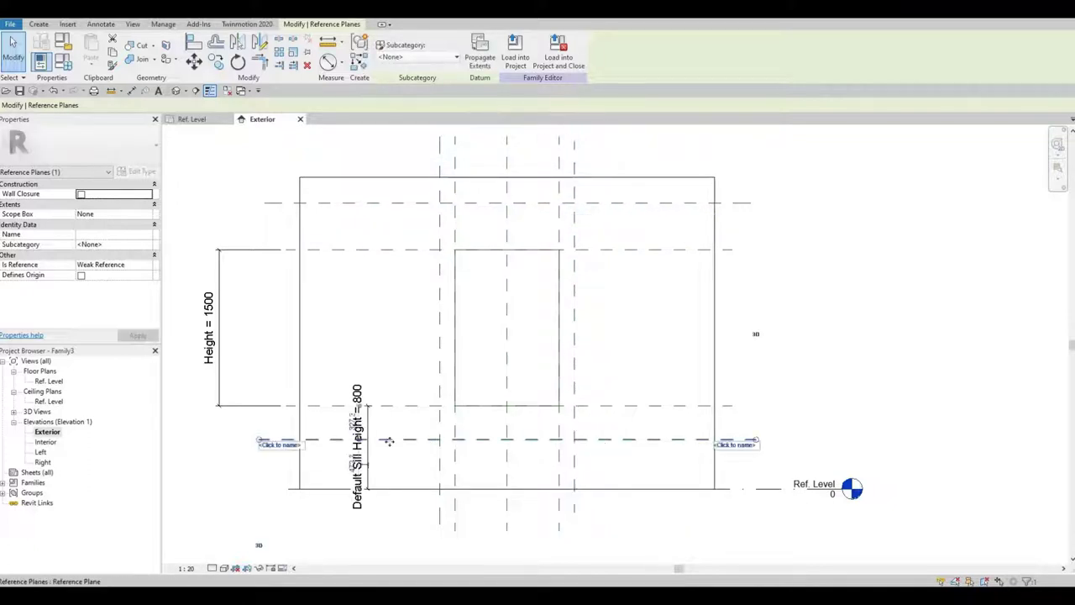
scroll(332, 437, up, 1)
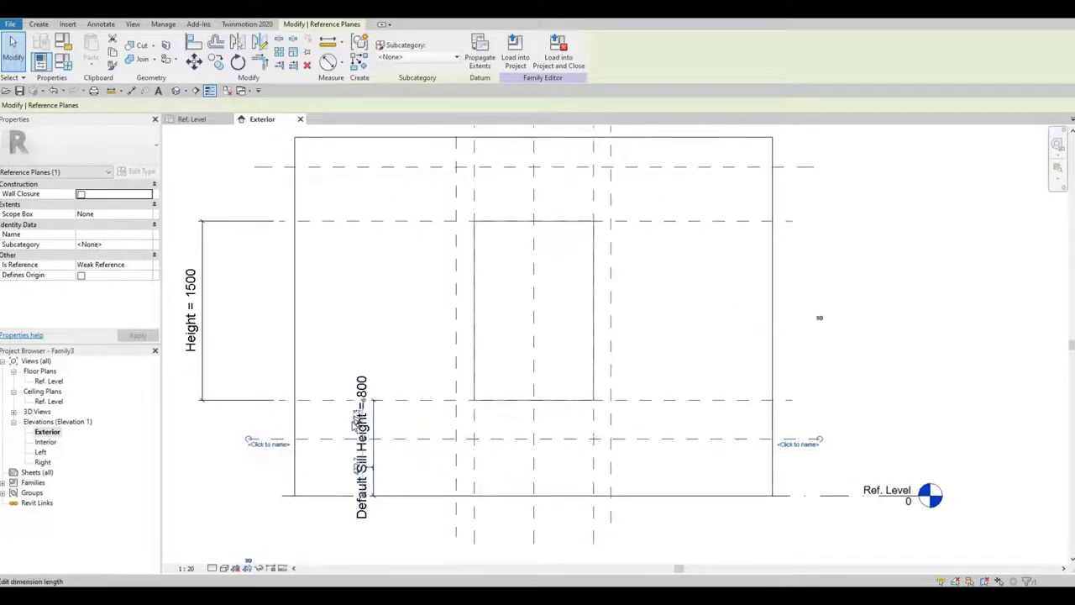
click(351, 423)
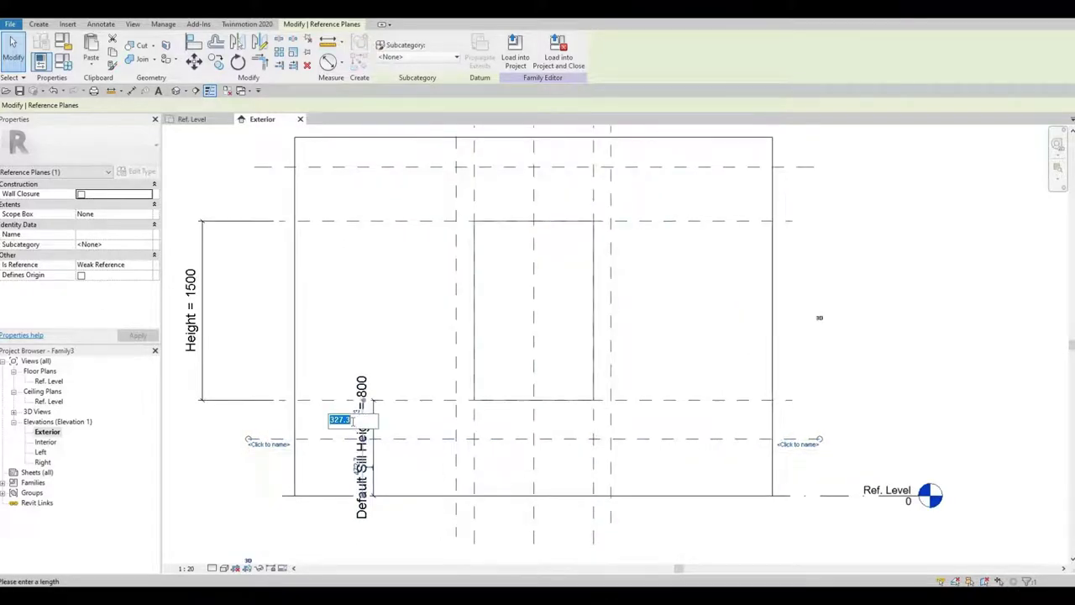
text(300)
key(Return)
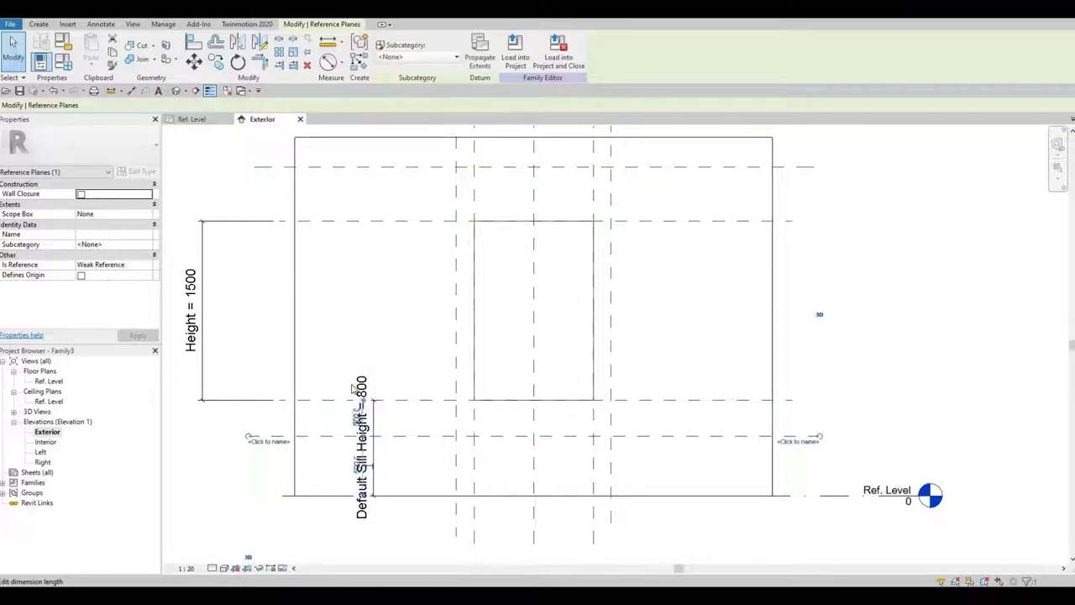
click(504, 378)
- Add a locked aligned dimension between the upper horizontal reference plane and the opening's head
middle_drag(537, 384, 531, 394)
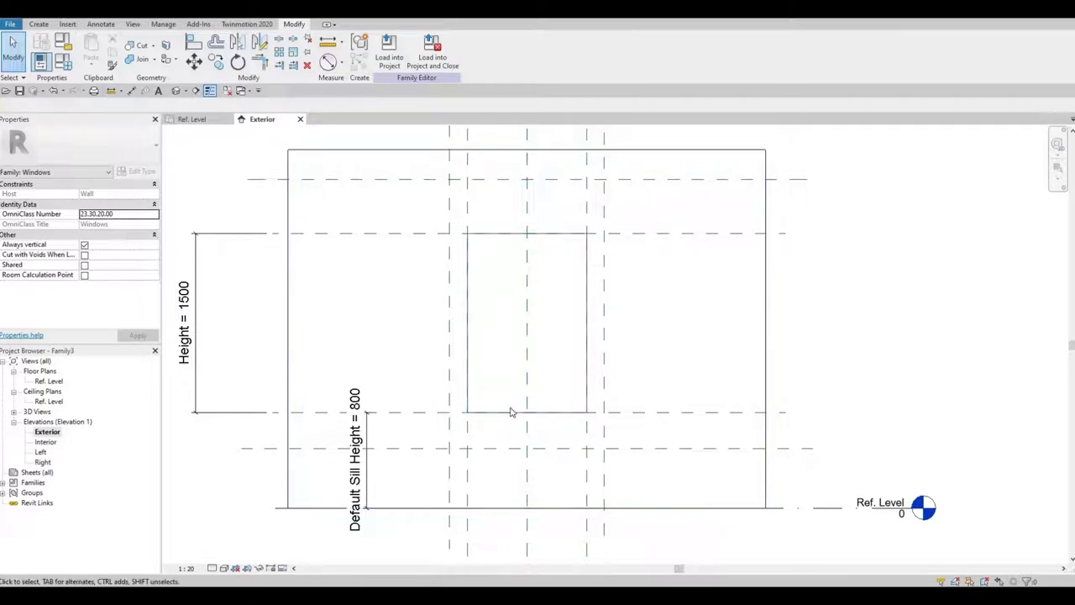
middle_drag(513, 399, 499, 433)
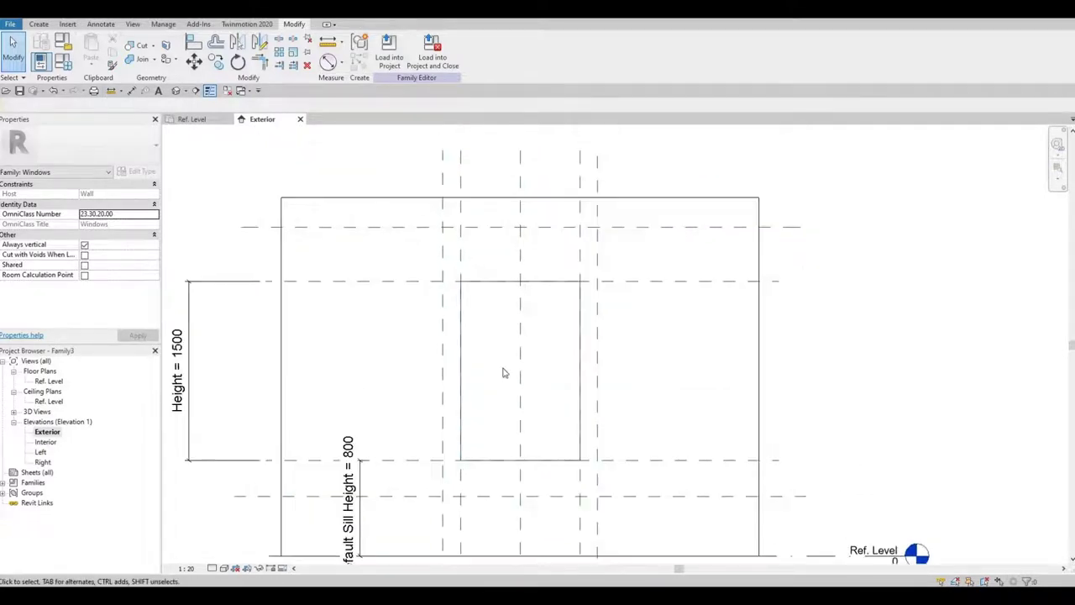
click(132, 92)
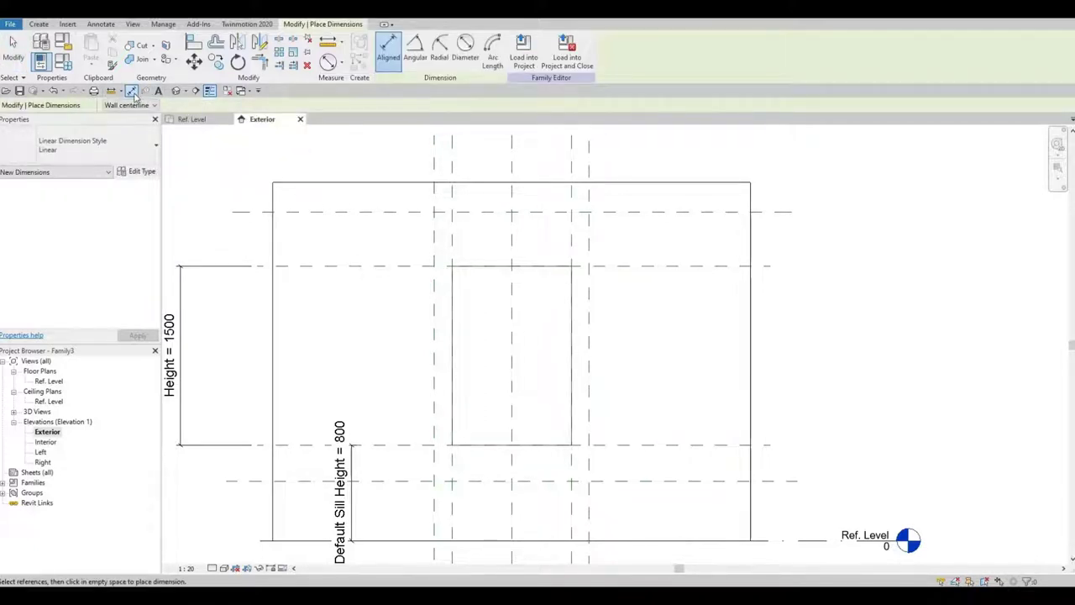
click(382, 212)
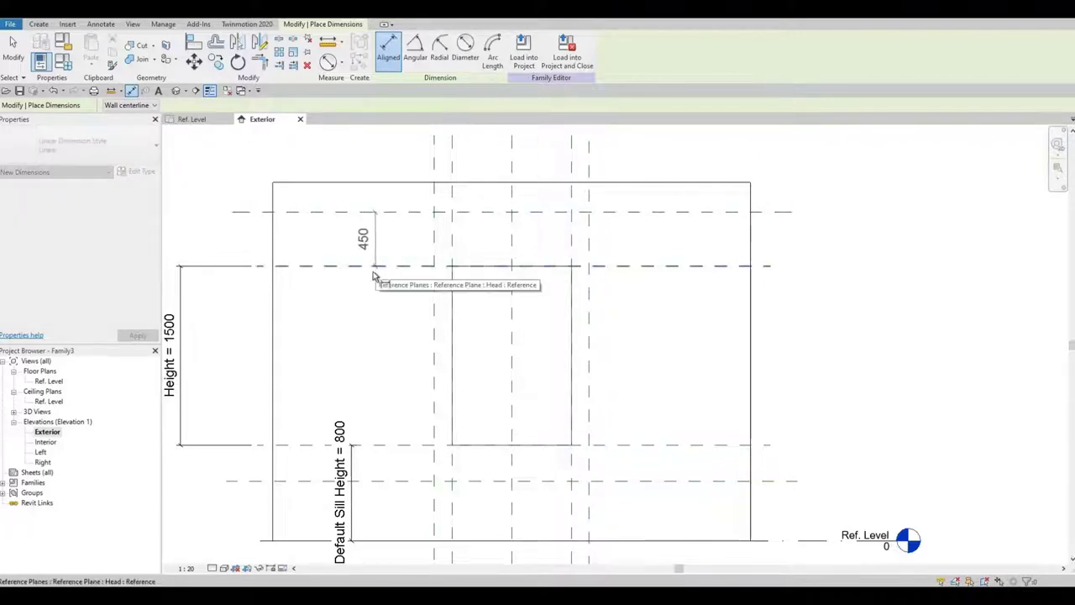
click(379, 267)
click(408, 267)
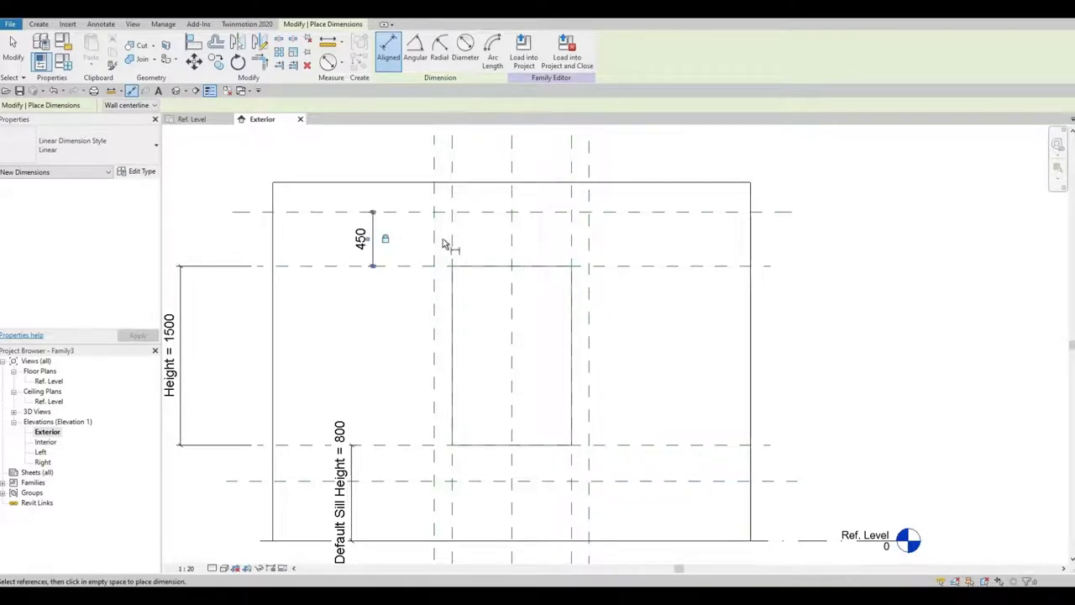
- Add locked aligned dimensions above the wall between each side of the opening and its adjacent outer vertical reference plane
click(450, 149)
click(429, 164)
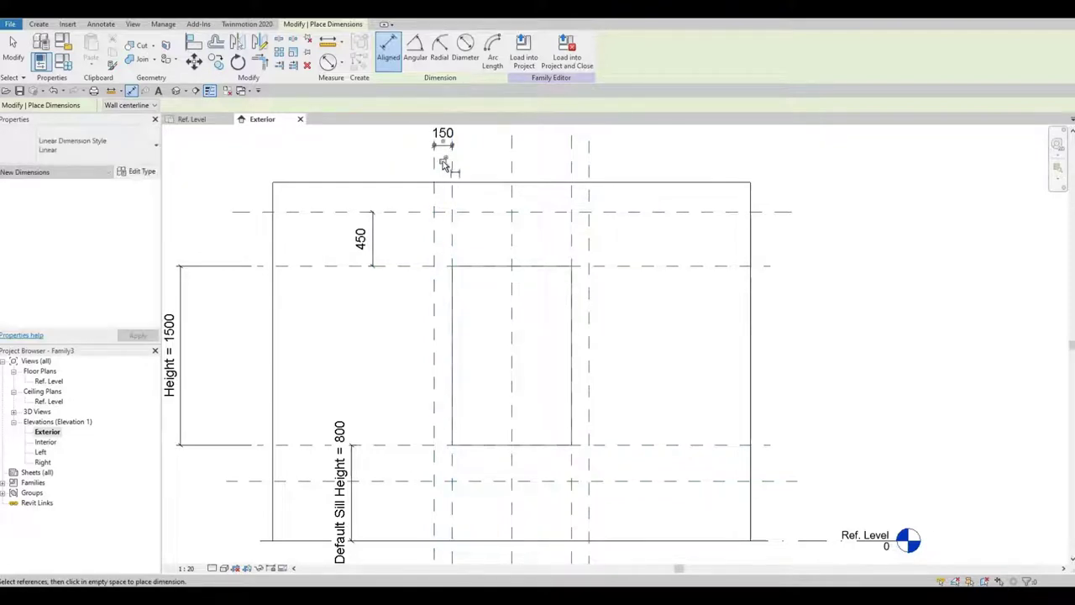
click(572, 157)
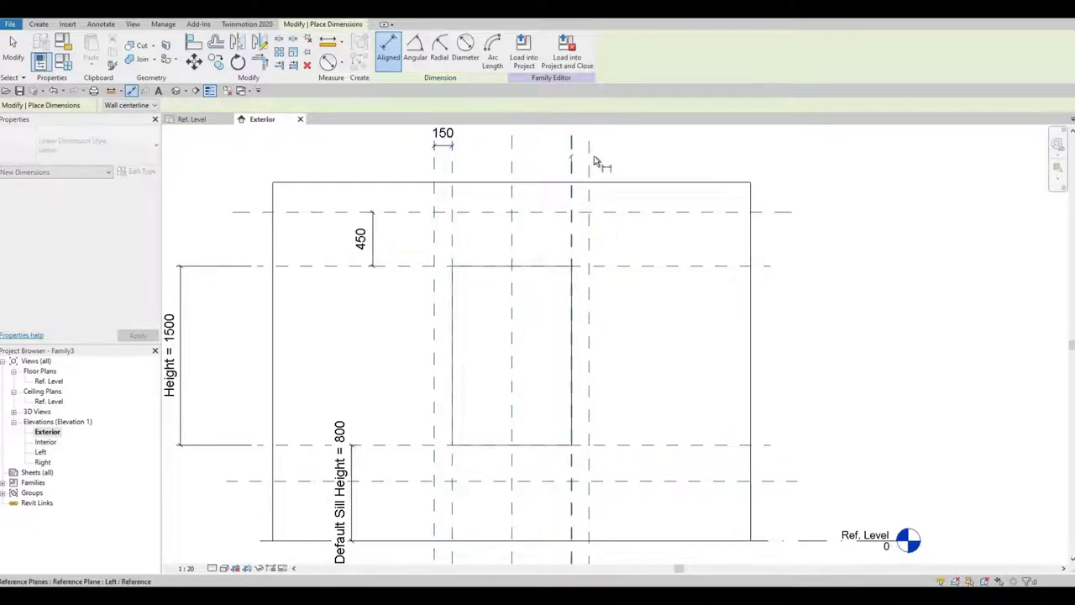
click(591, 158)
click(632, 145)
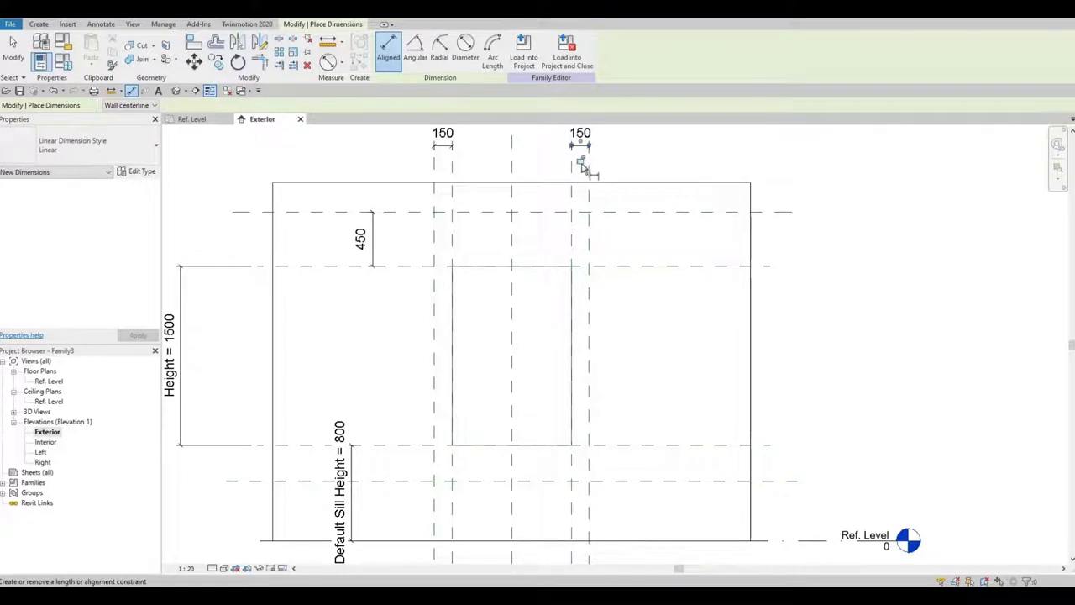
- Add a locked aligned dimension between the opening's sill and the lower horizontal reference plane
scroll(602, 290, down, 1)
scroll(655, 438, up, 1)
middle_drag(655, 438, 636, 361)
scroll(634, 378, down, 1)
click(635, 380)
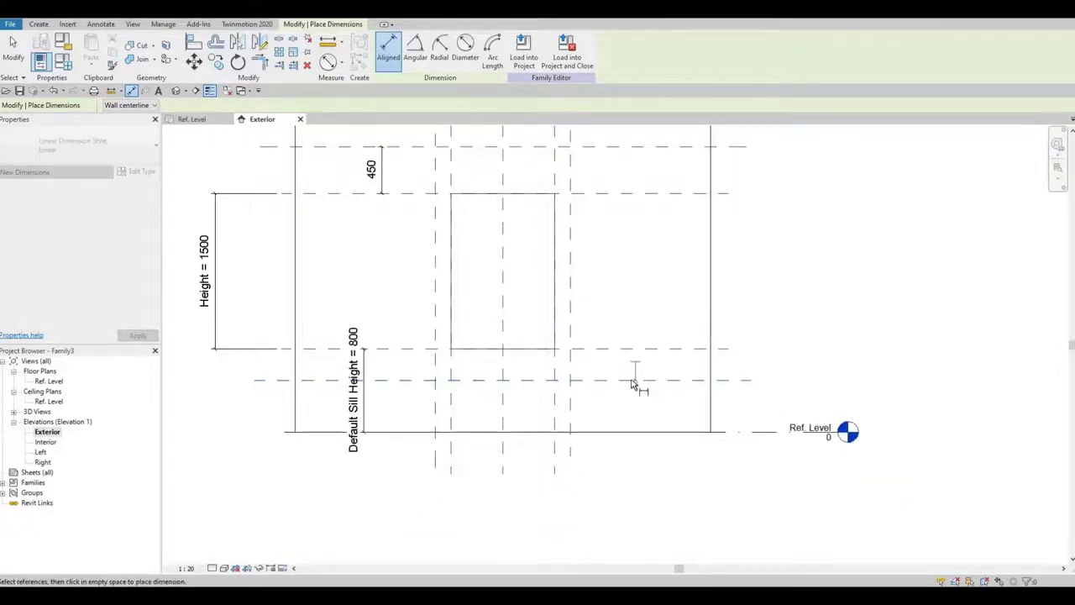
click(631, 352)
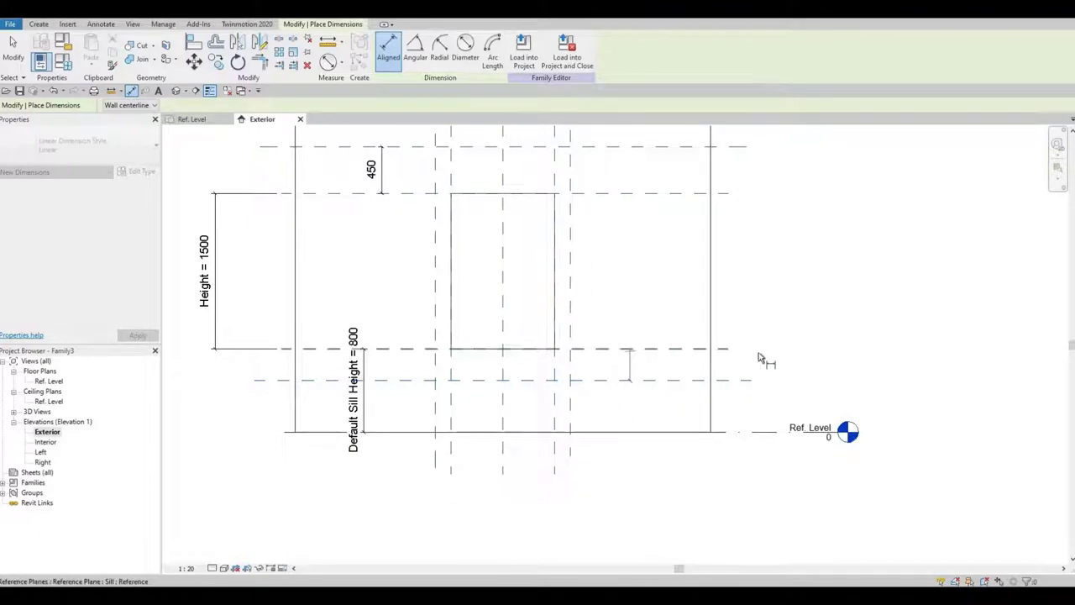
click(702, 366)
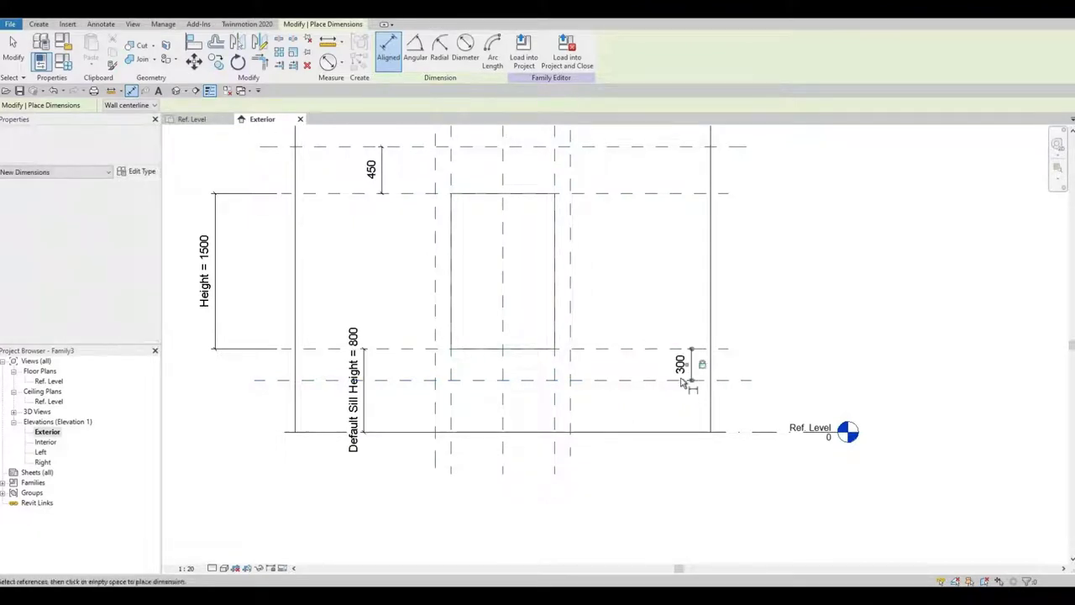
middle_drag(481, 294, 446, 340)
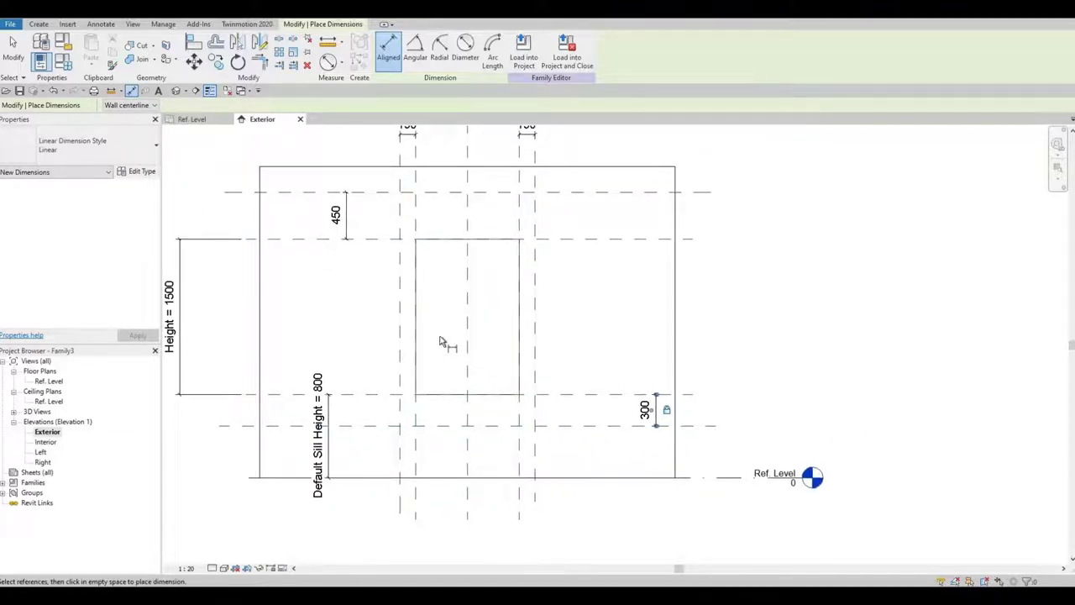
key(Escape)
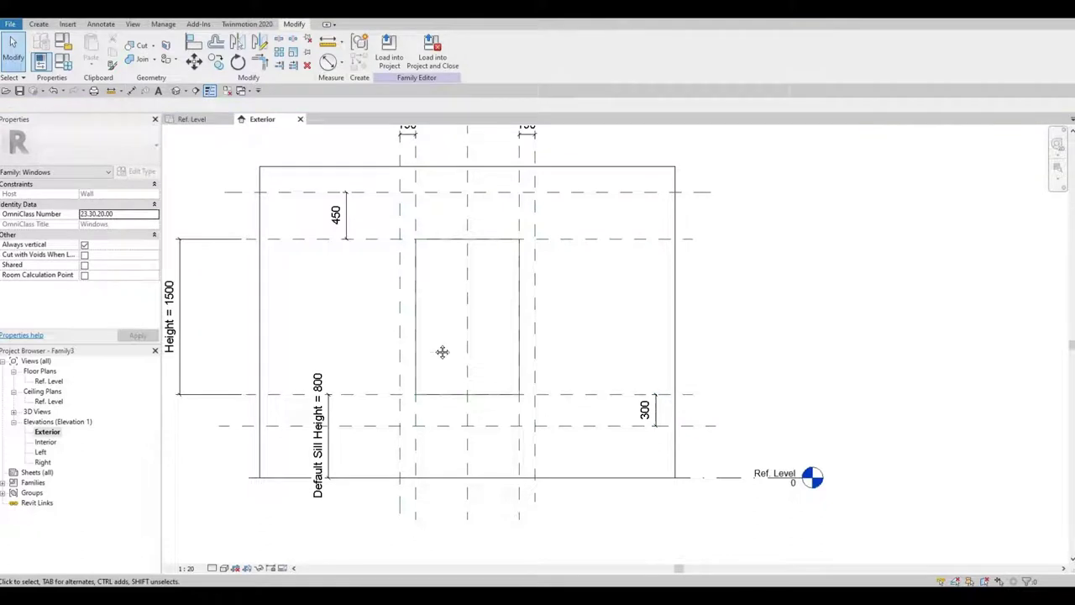
- Name the horizontal reference plane above the opening's head "Top Sweep"
middle_drag(442, 351, 431, 388)
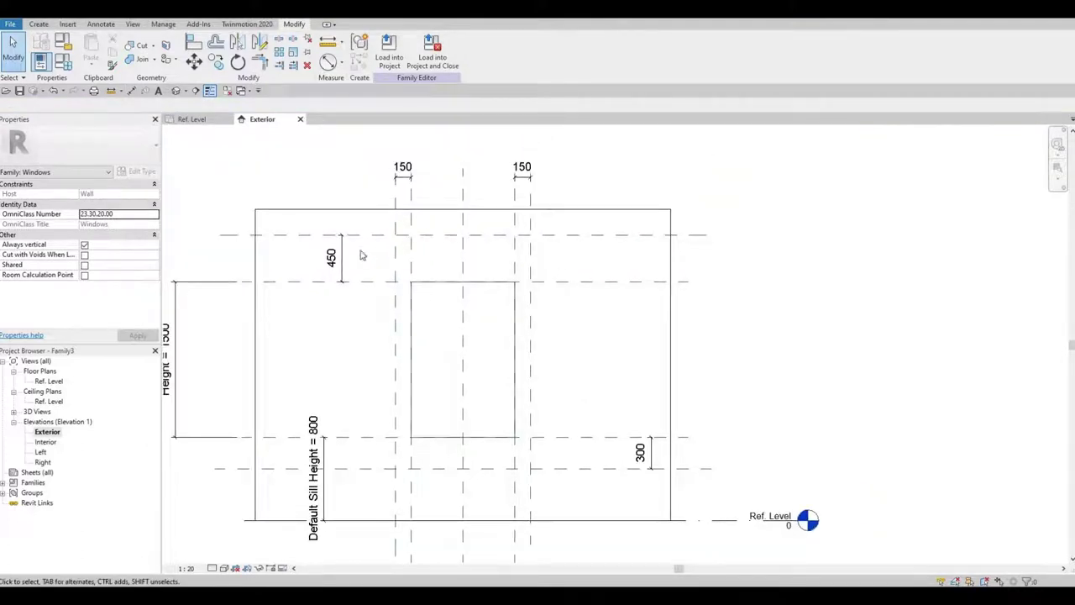
click(598, 239)
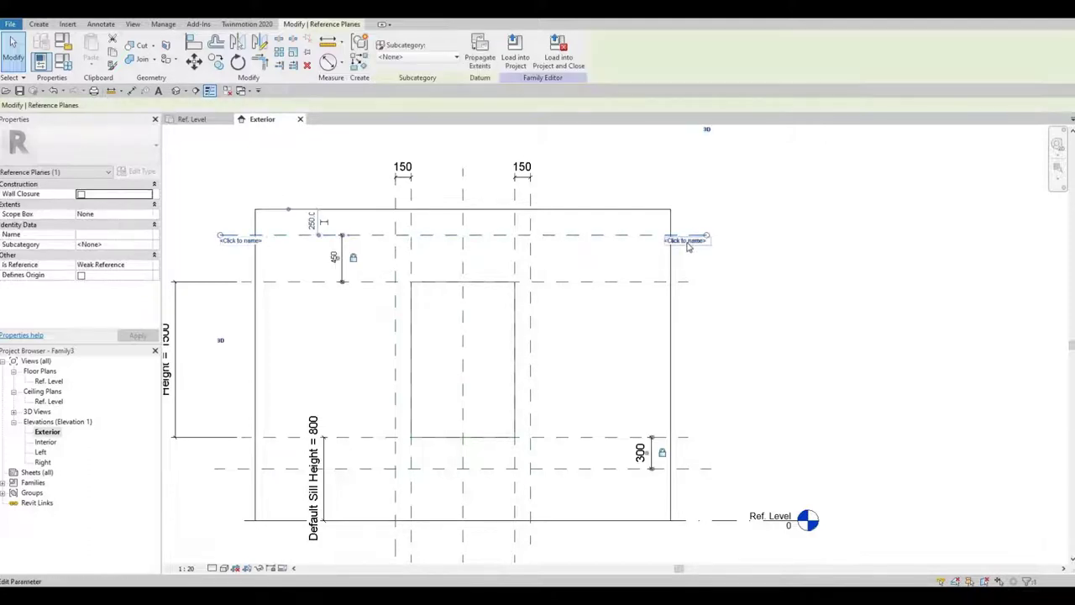
click(687, 241)
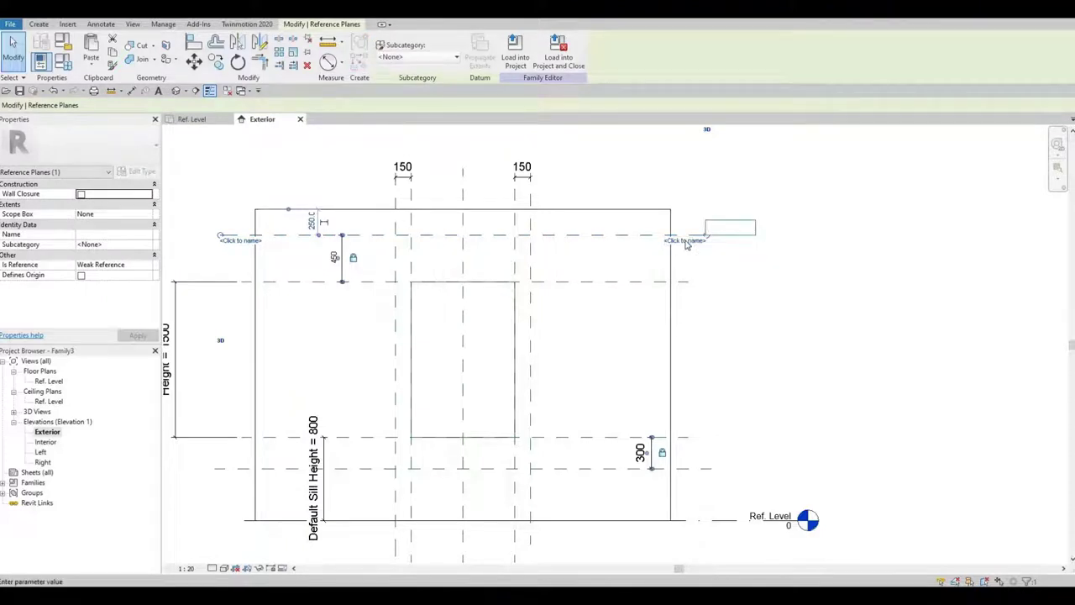
text(Top Sweep)
key(Return)
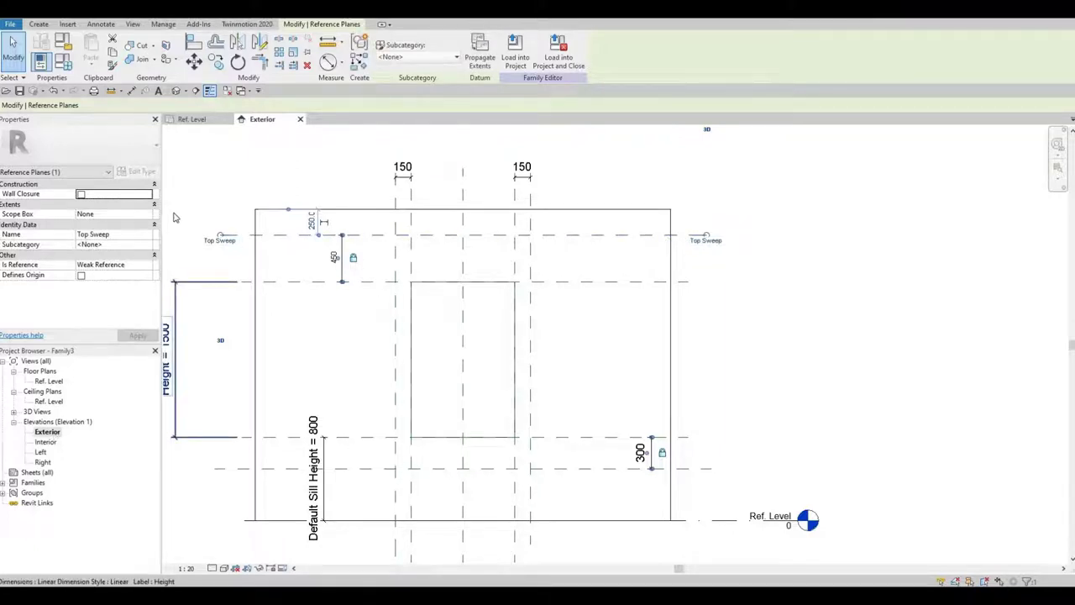
- In the Ref. Level plan, draw a horizontal reference plane along the wall's full exterior face
click(206, 123)
middle_drag(583, 322, 536, 335)
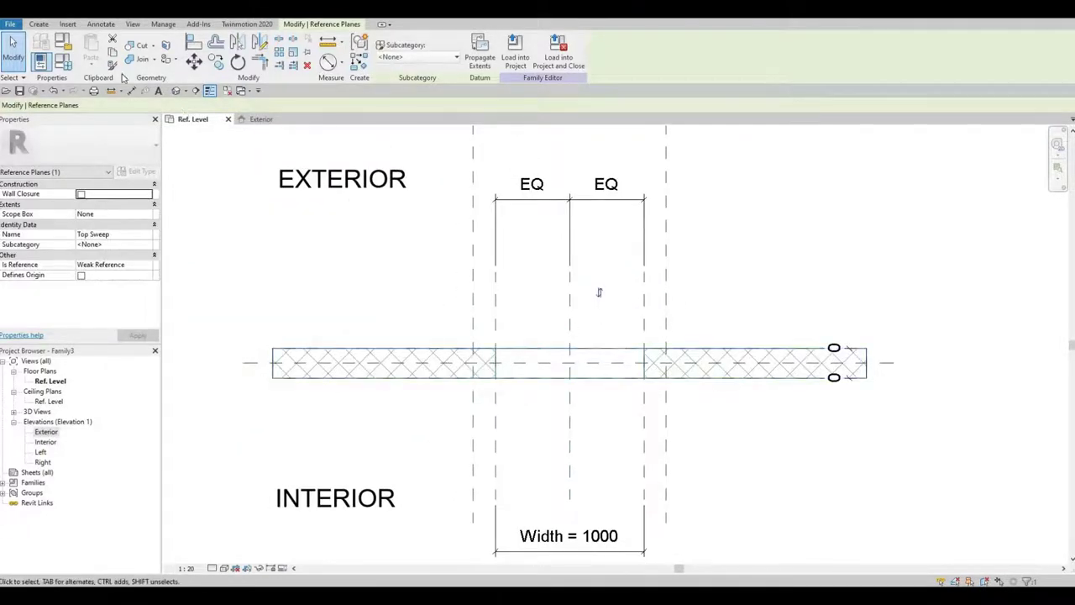
click(39, 24)
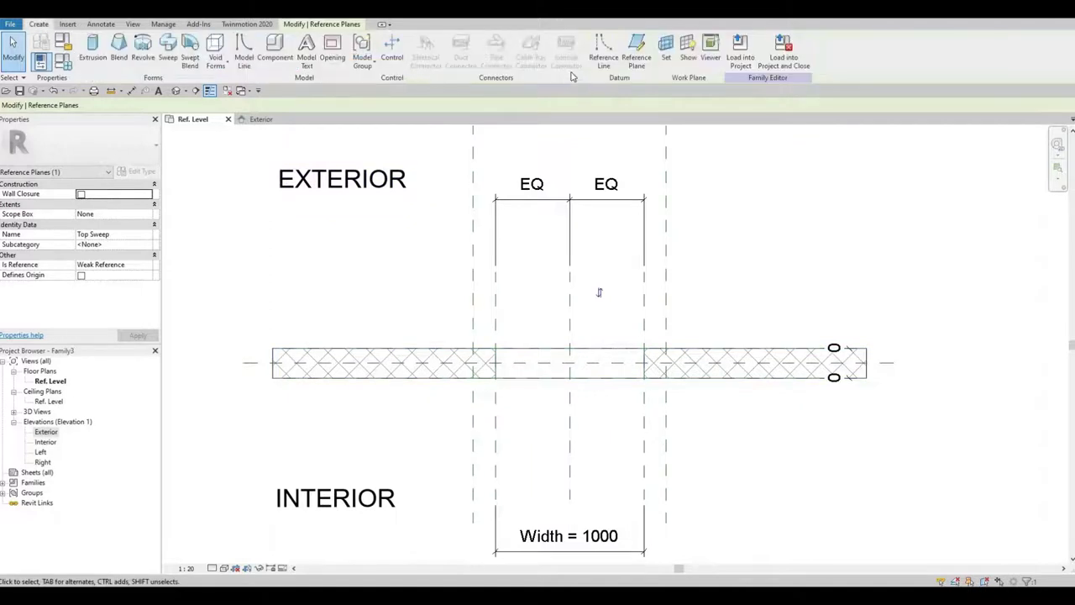
click(635, 57)
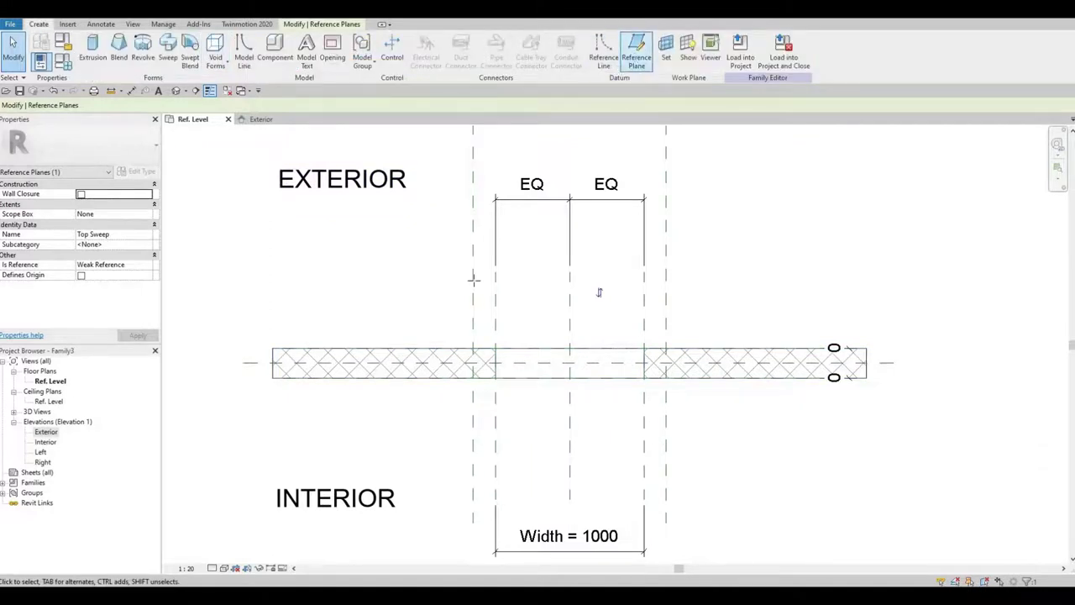
click(272, 348)
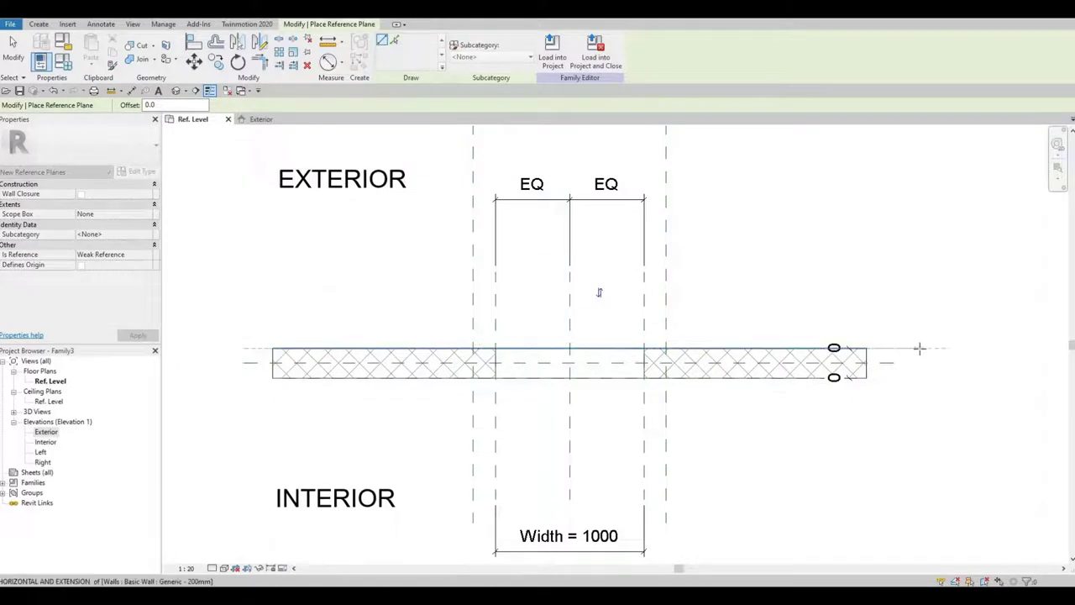
click(920, 349)
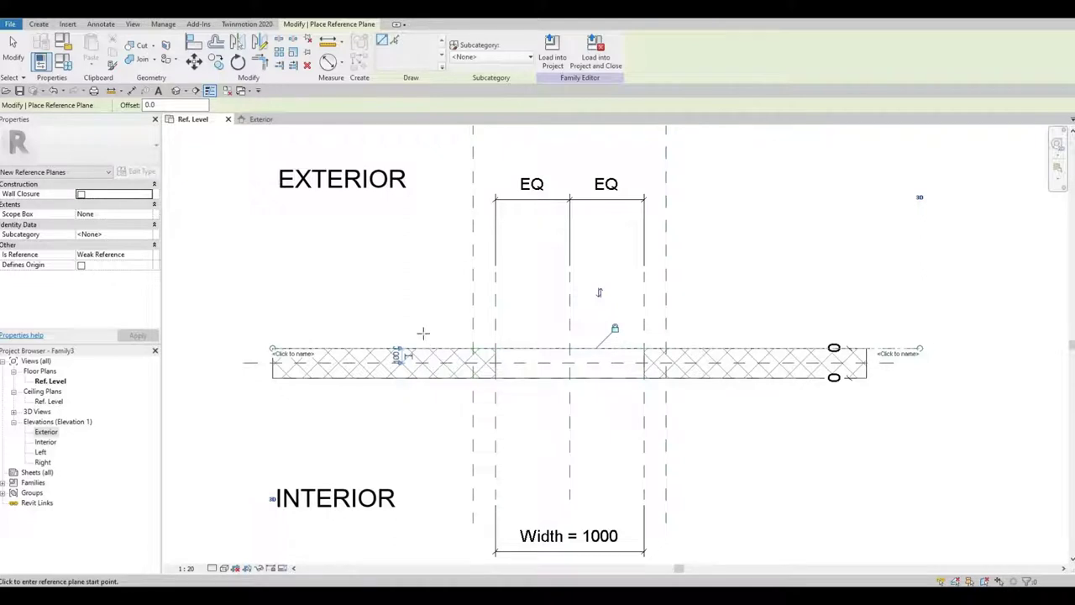
- Draw a second horizontal reference plane parallel to the wall, about 153 mm outside its exterior face
click(266, 326)
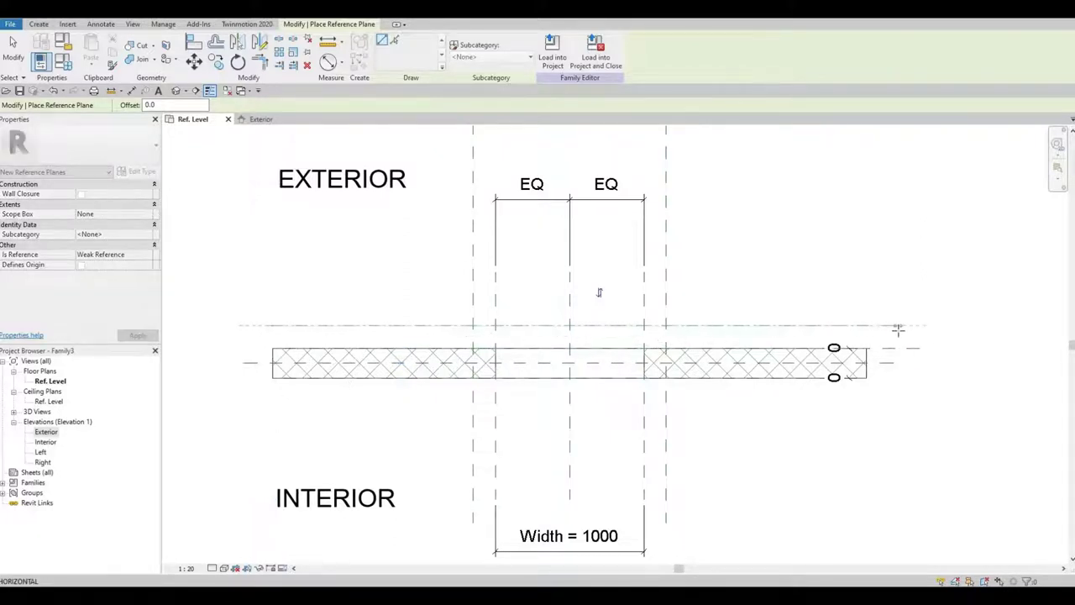
click(898, 328)
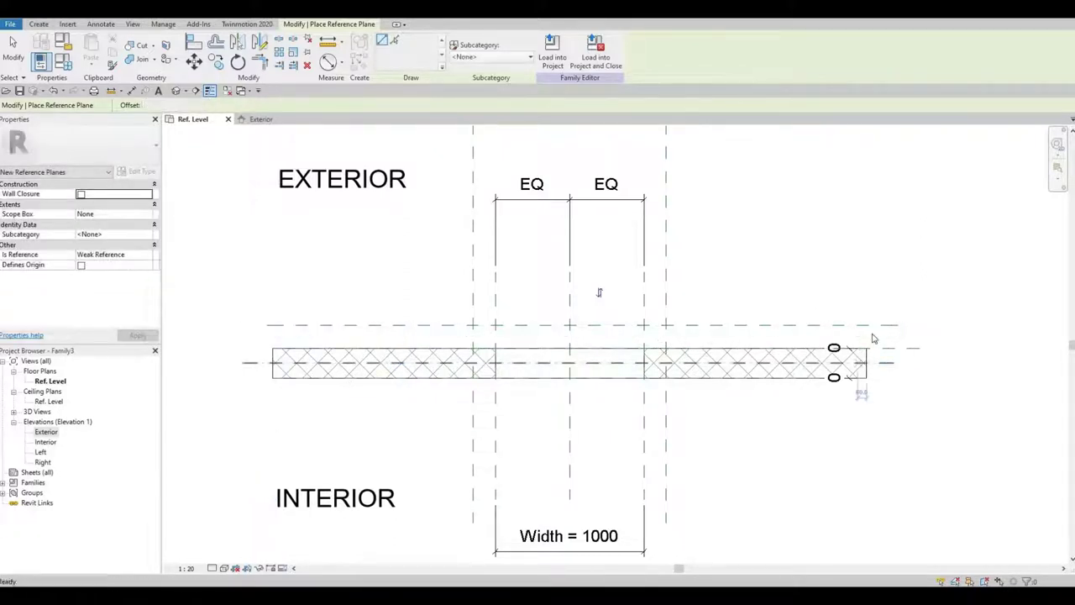
key(Escape)
key(Escape)
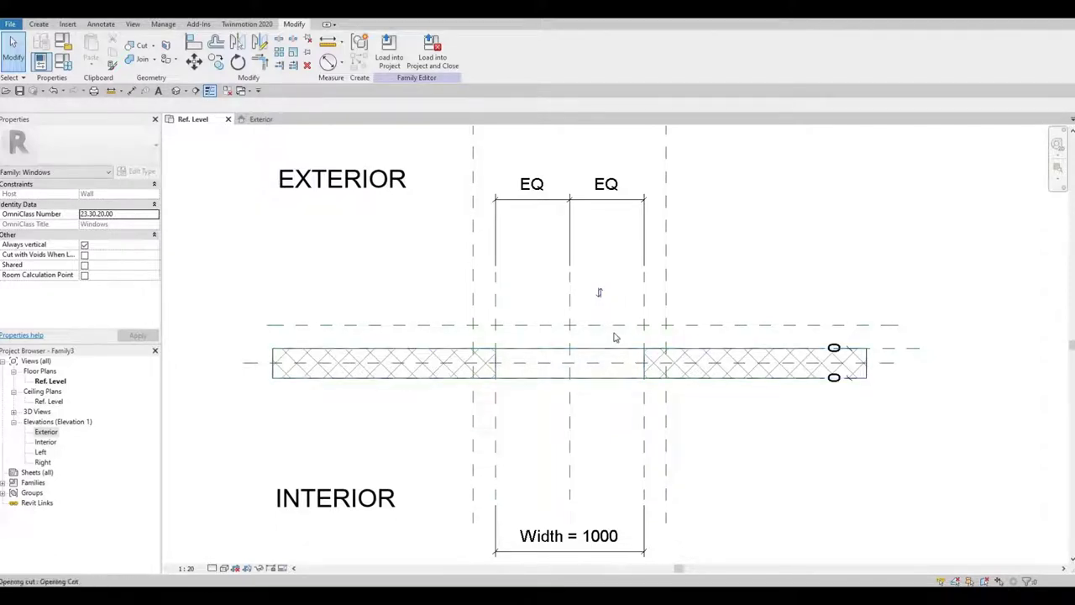
click(729, 325)
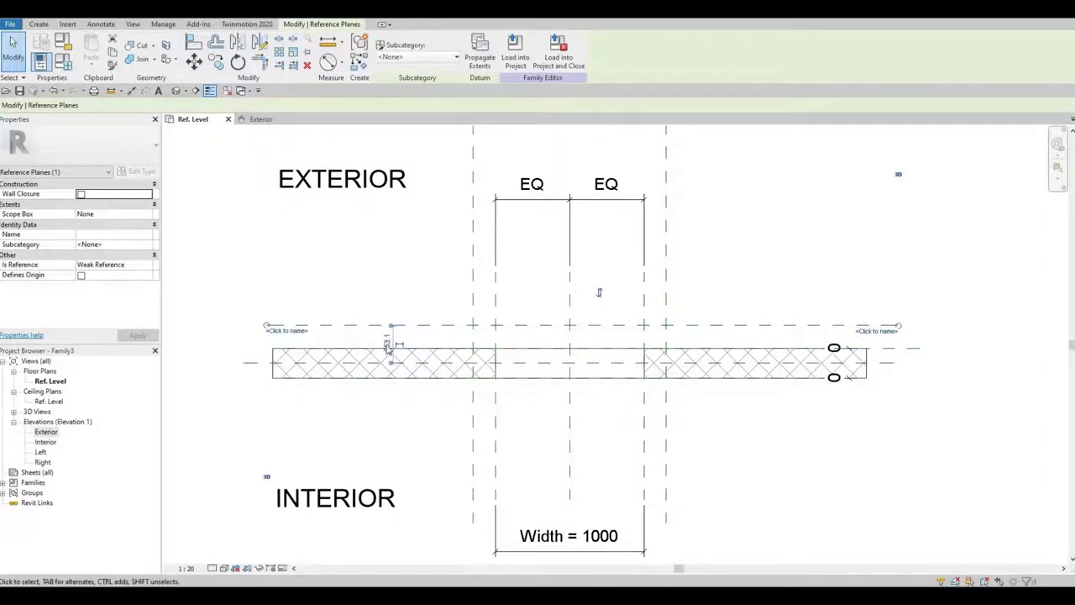
scroll(391, 350, up, 2)
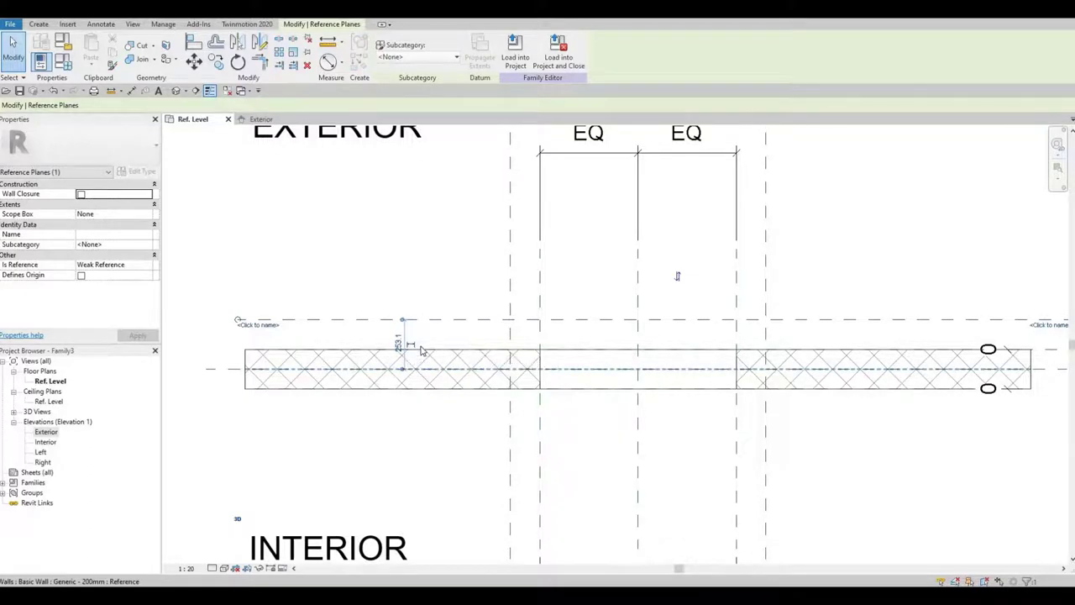
scroll(409, 343, down, 1)
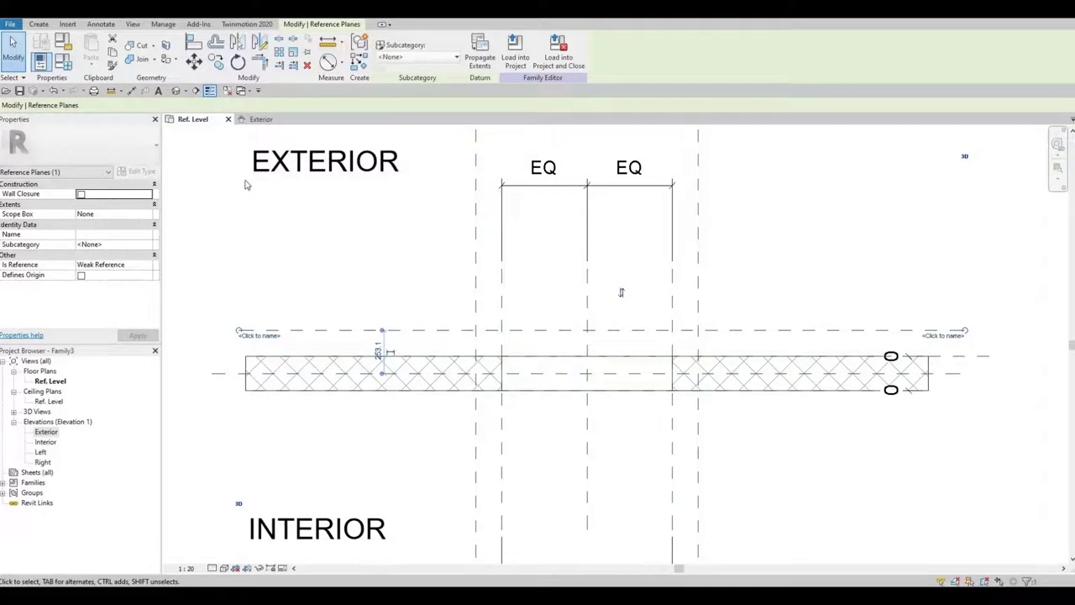
scroll(353, 341, up, 1)
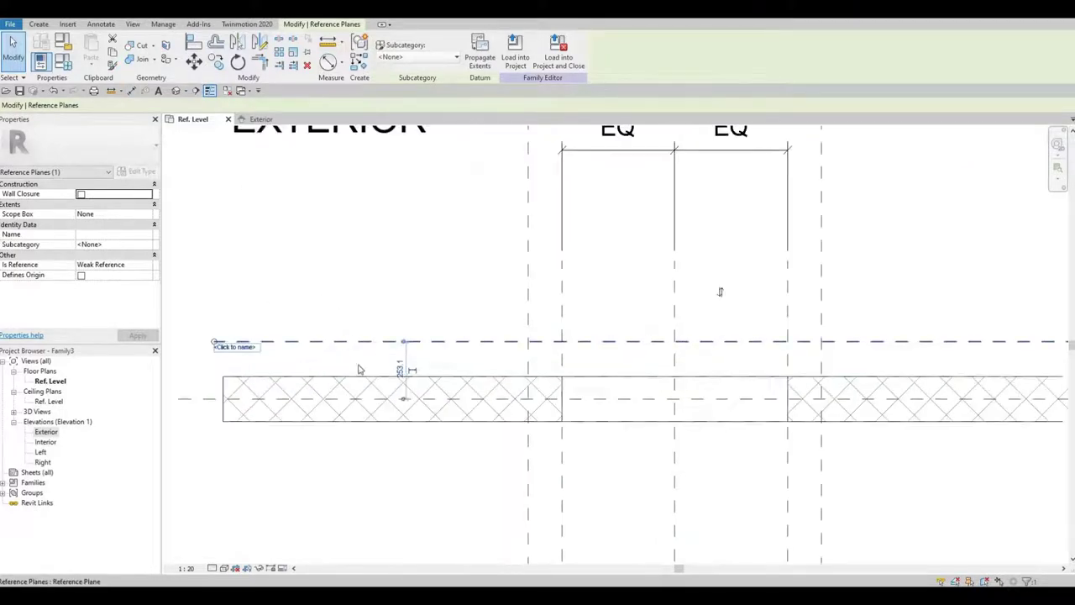
key(d)
key(i)
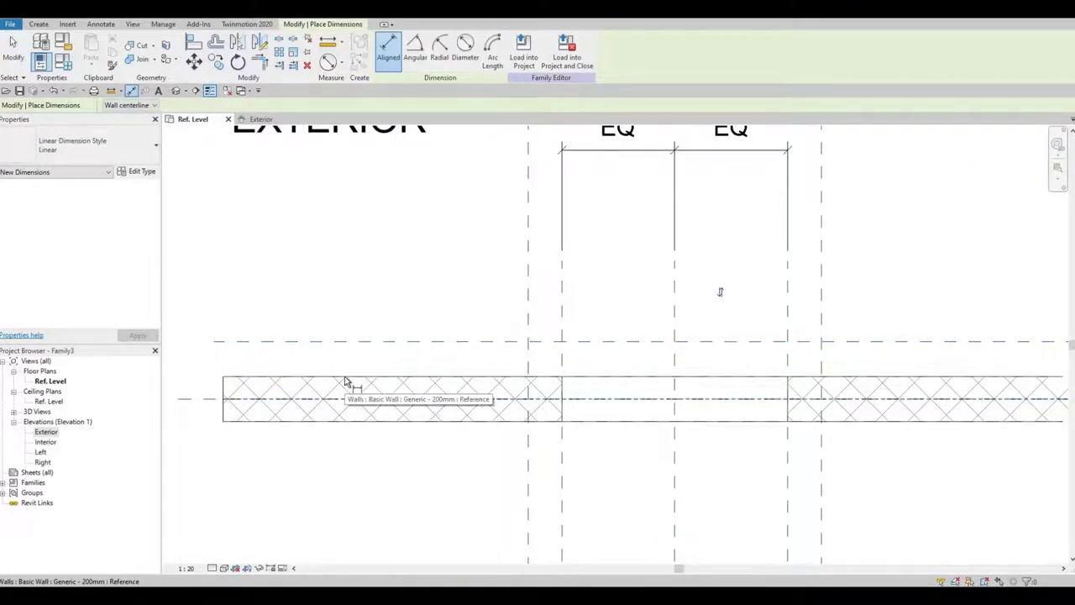
key(Tab)
click(344, 378)
click(345, 343)
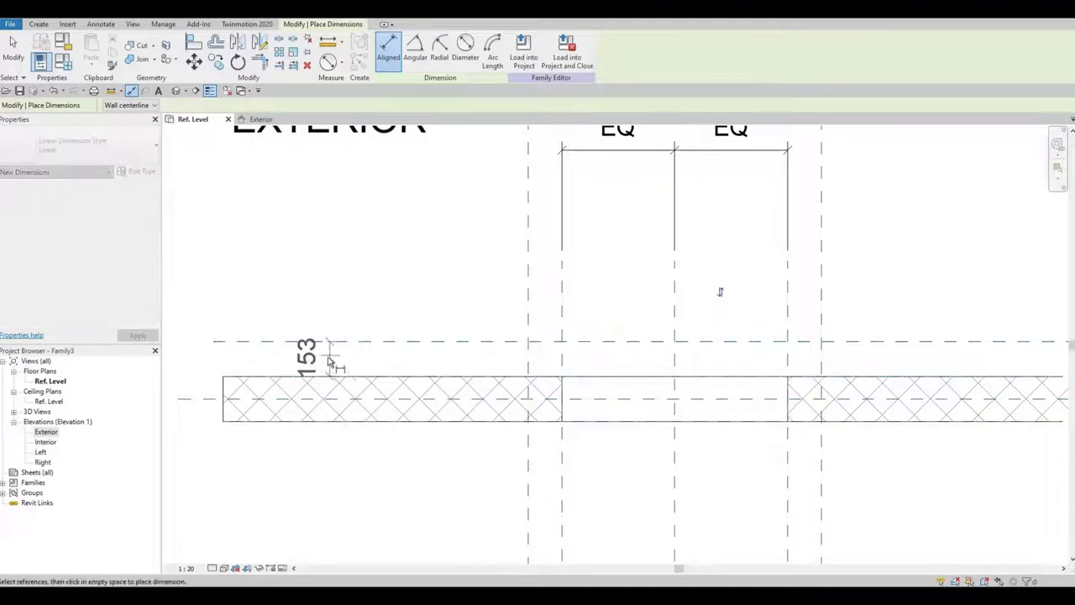
key(Escape)
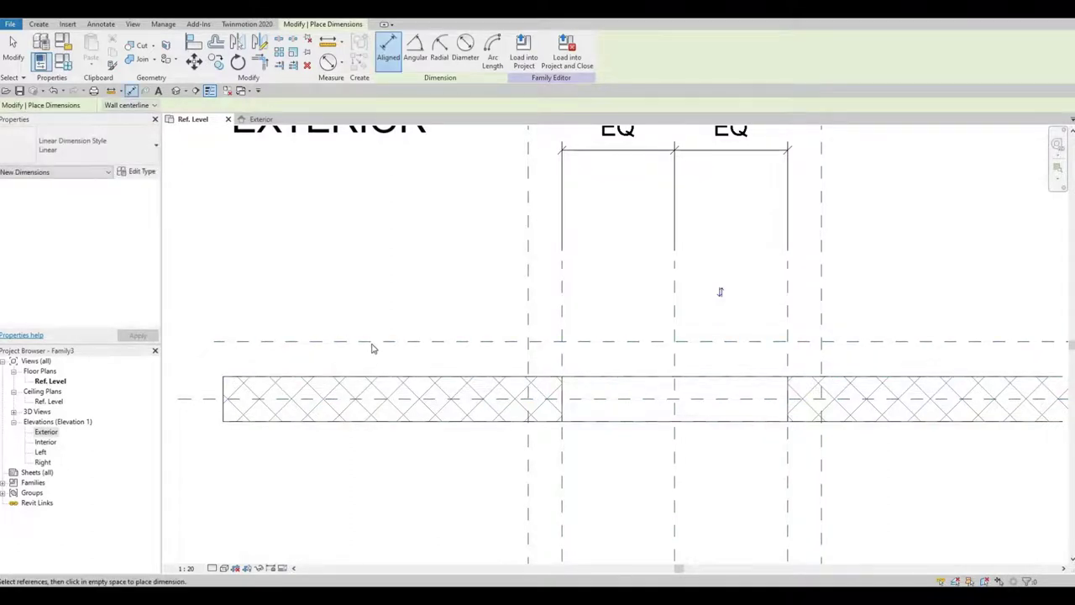
key(Escape)
- Reposition the outer horizontal reference plane so it sits 150 mm outside the wall's exterior face
click(367, 341)
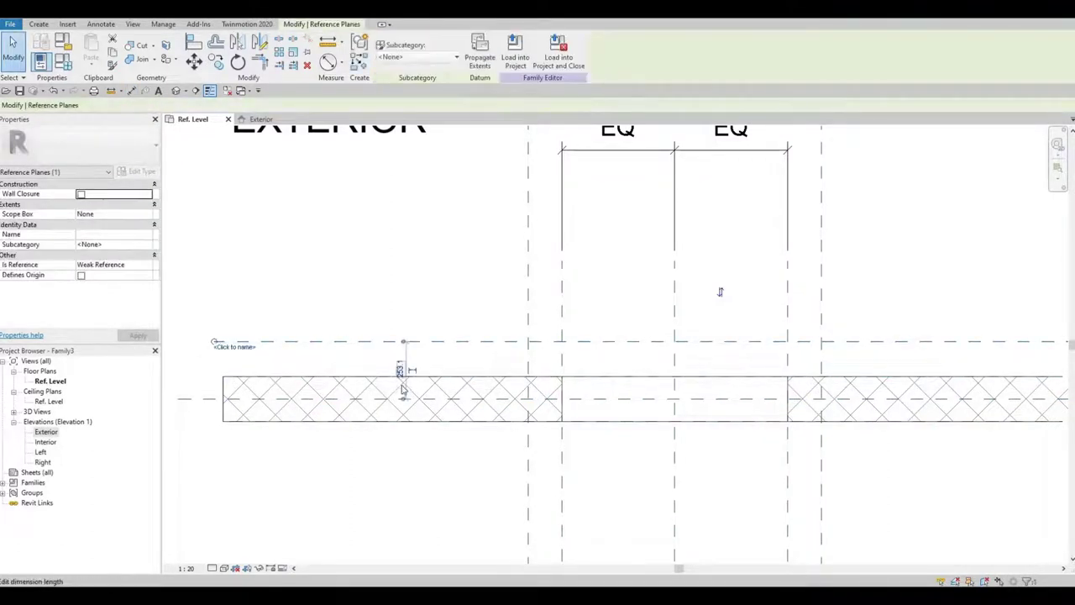
click(401, 369)
text(1)
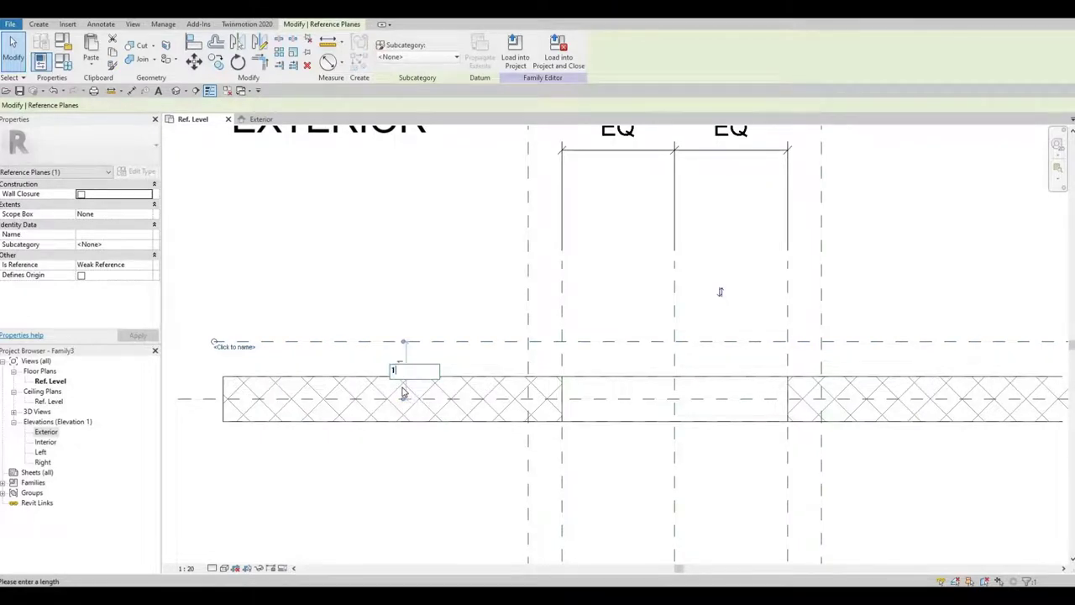
key(BackSpace)
key(Return)
click(280, 239)
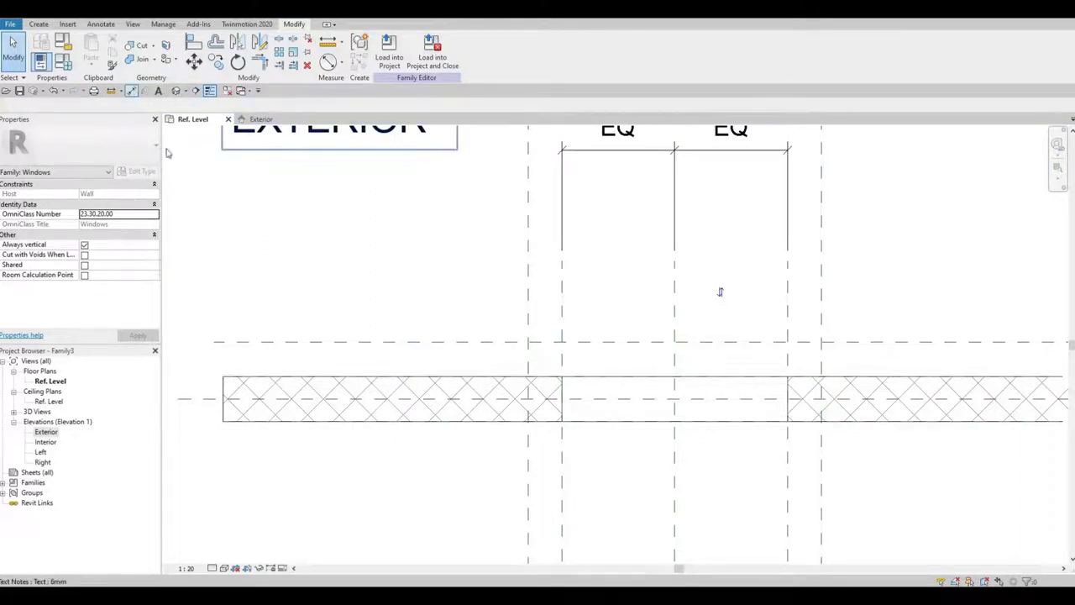
- Add a locked aligned dimension beyond the wall's right end, between the exterior-face reference plane and the outer reference plane
key(d)
key(i)
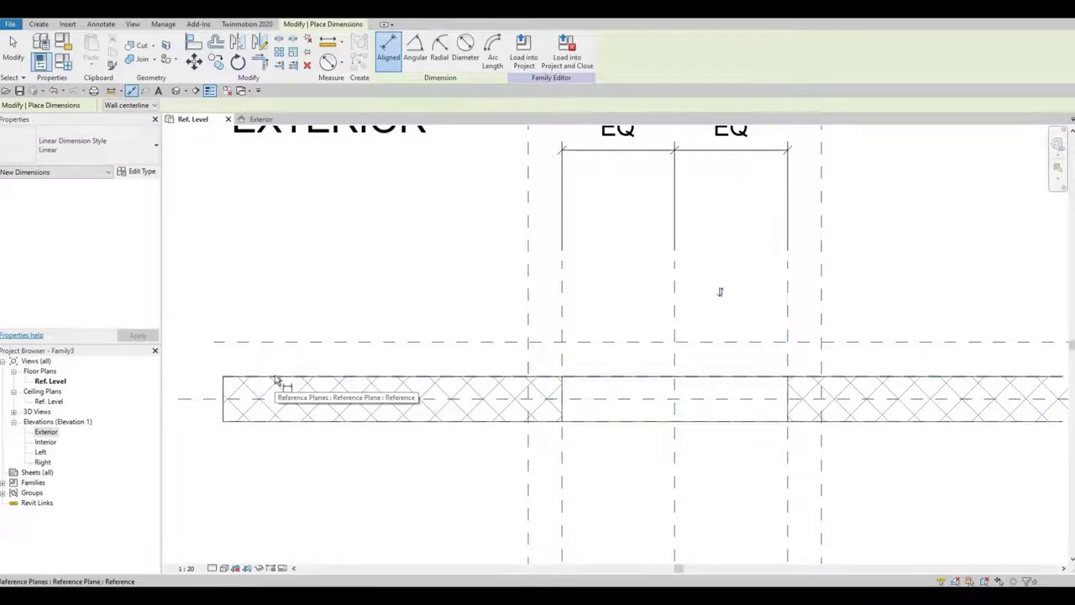
click(278, 379)
click(283, 343)
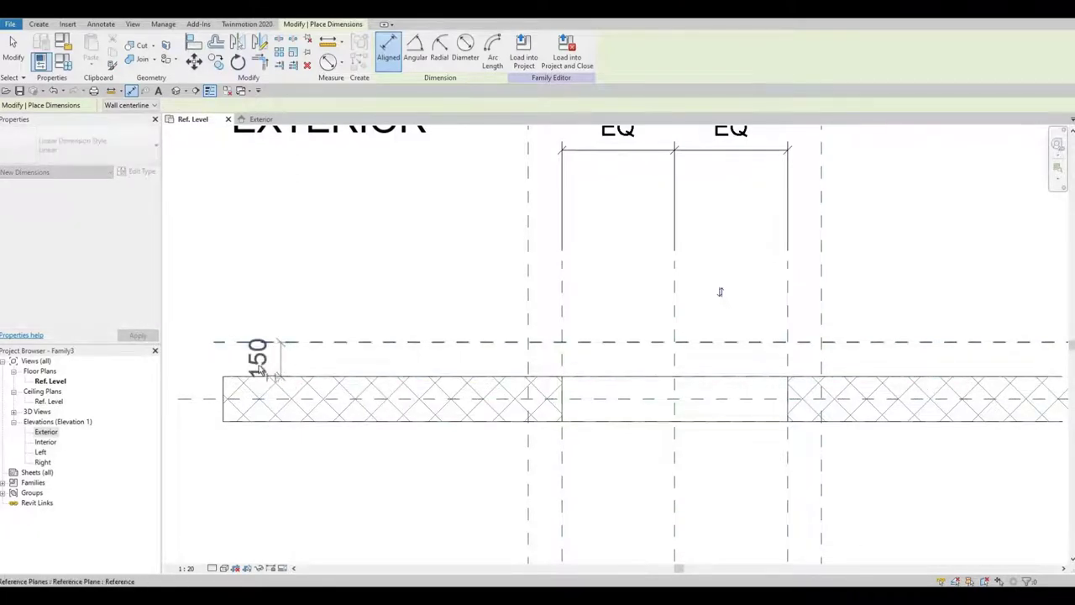
scroll(267, 363, down, 2)
scroll(231, 354, up, 1)
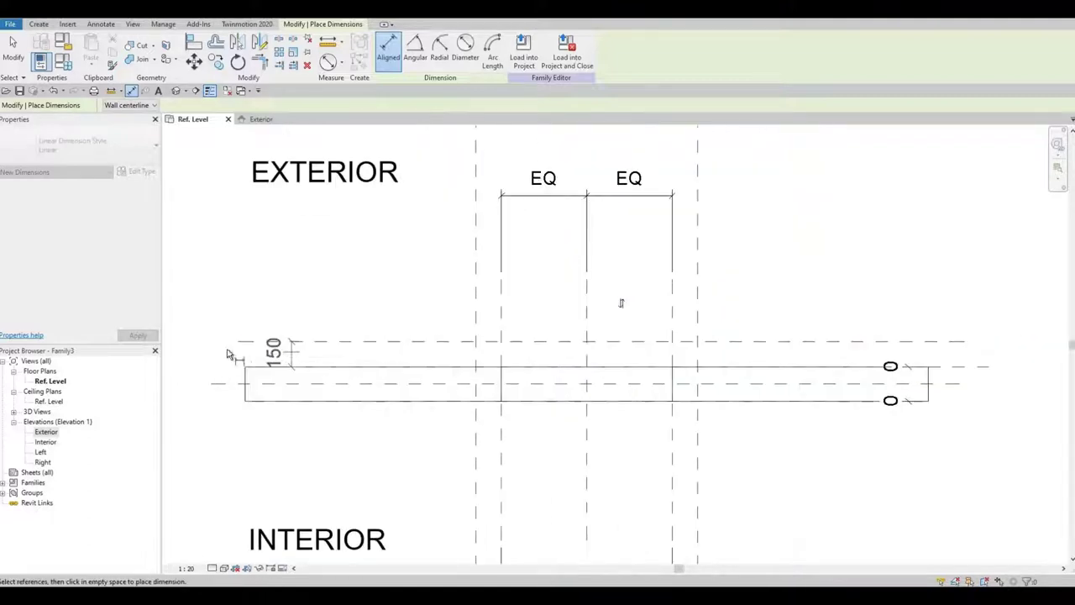
middle_drag(797, 385, 742, 384)
scroll(294, 348, up, 2)
key(Escape)
scroll(295, 348, down, 2)
middle_drag(925, 364, 494, 343)
scroll(508, 346, up, 1)
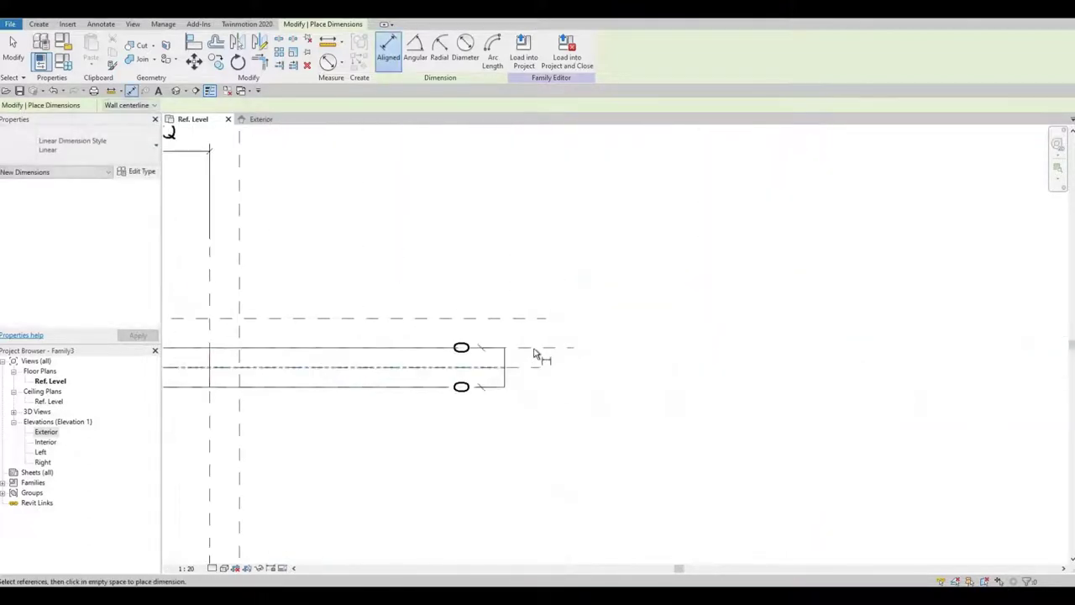
click(529, 346)
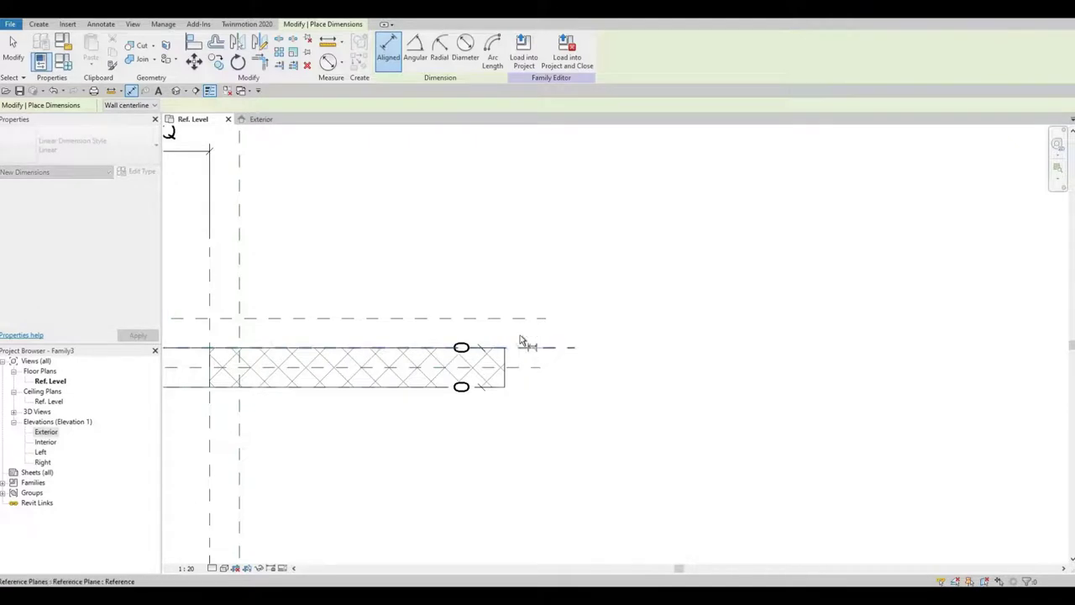
click(523, 320)
click(578, 336)
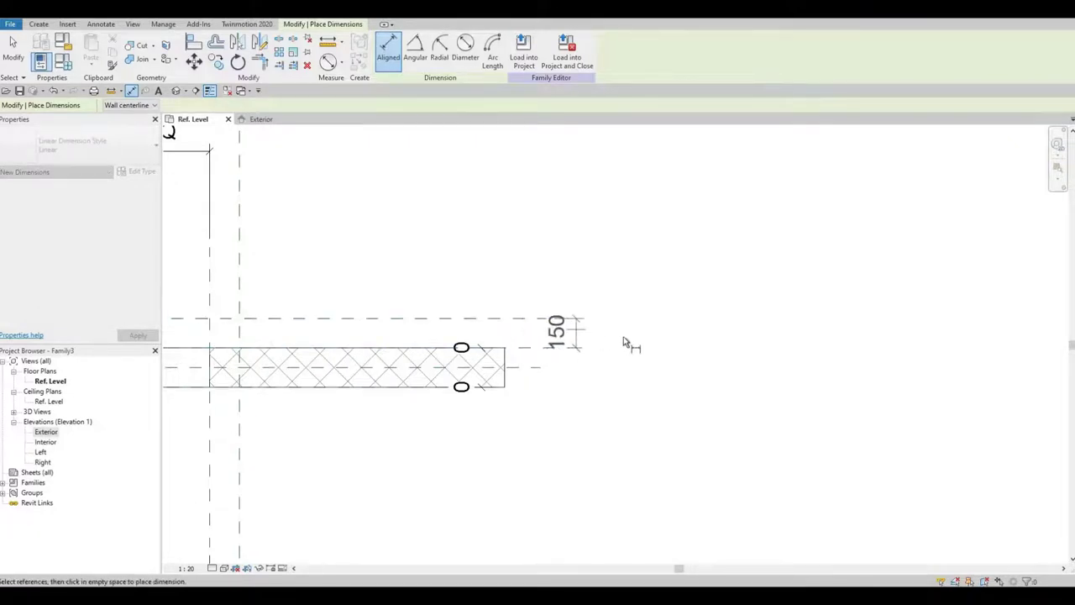
click(625, 337)
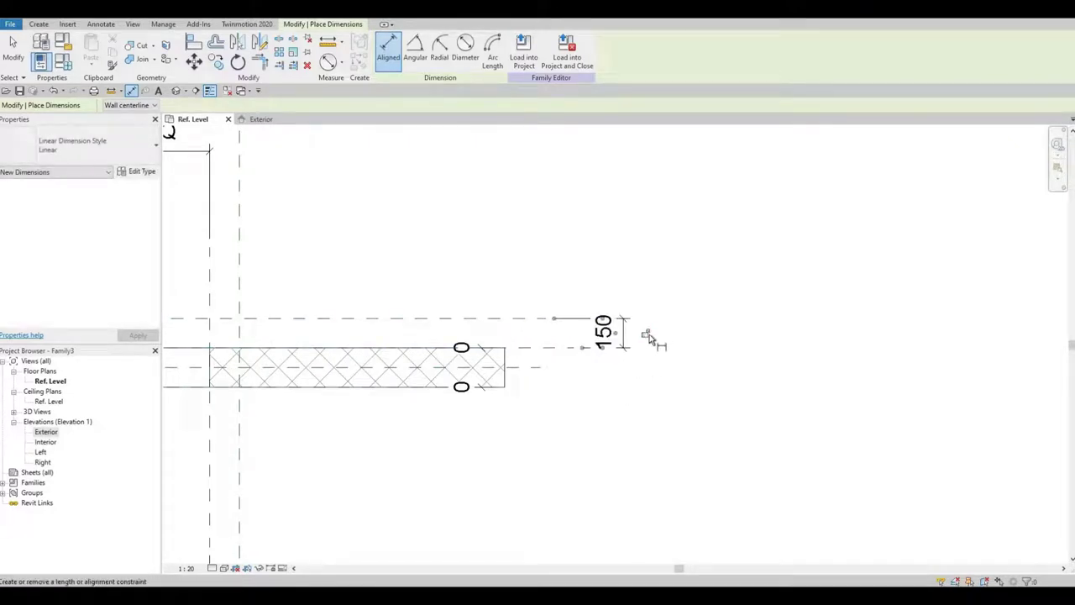
click(648, 335)
- Start a solid sweep and set its work plane to Reference Plane : Top Sweep
middle_drag(315, 344, 554, 345)
scroll(361, 327, down, 1)
middle_drag(359, 335, 406, 352)
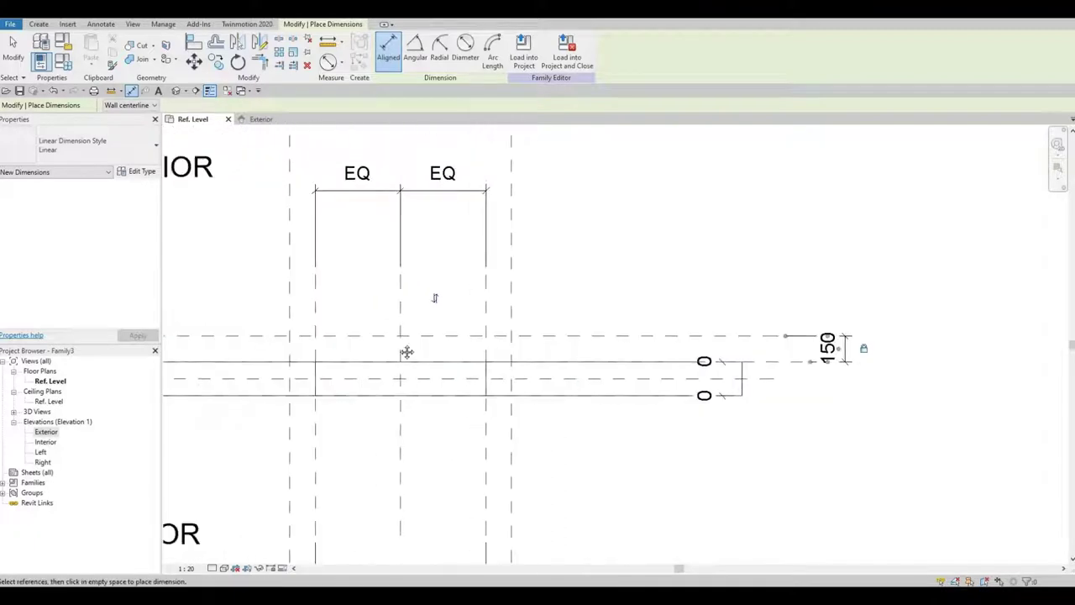
scroll(378, 363, up, 4)
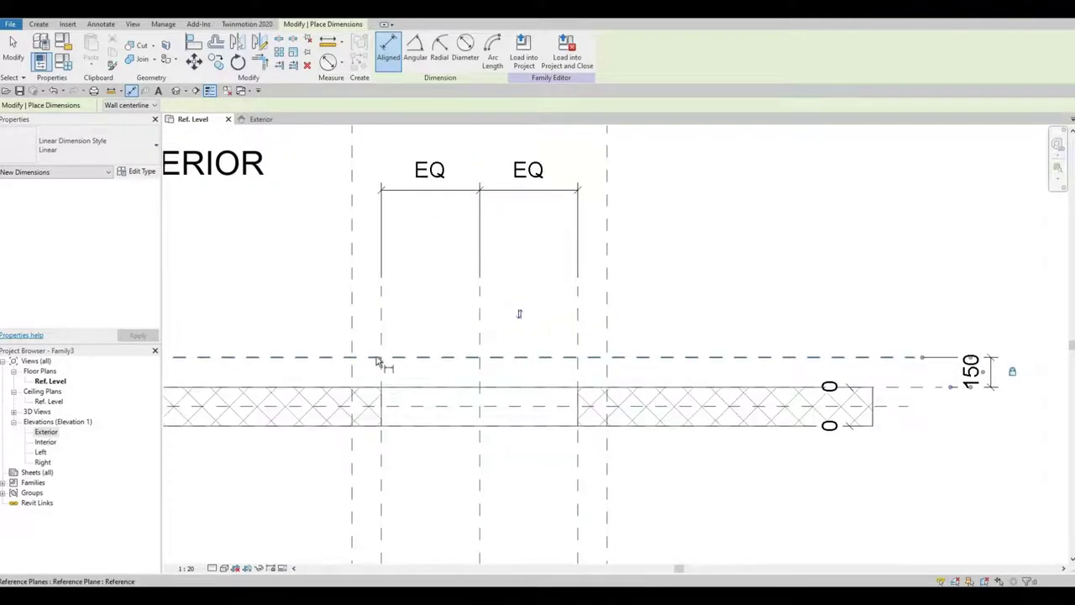
scroll(401, 396, up, 2)
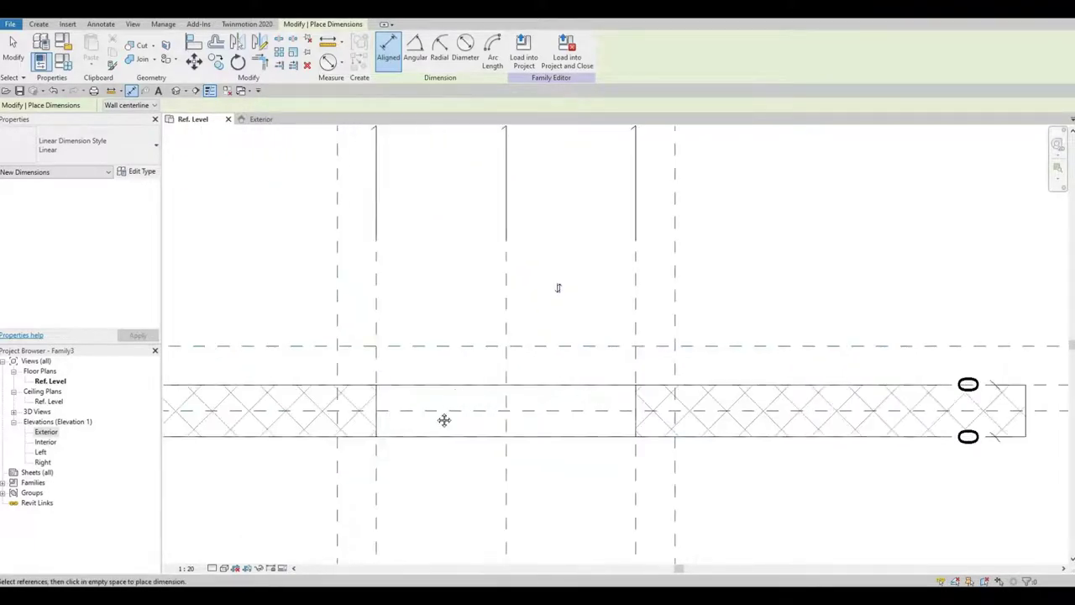
middle_drag(444, 420, 427, 442)
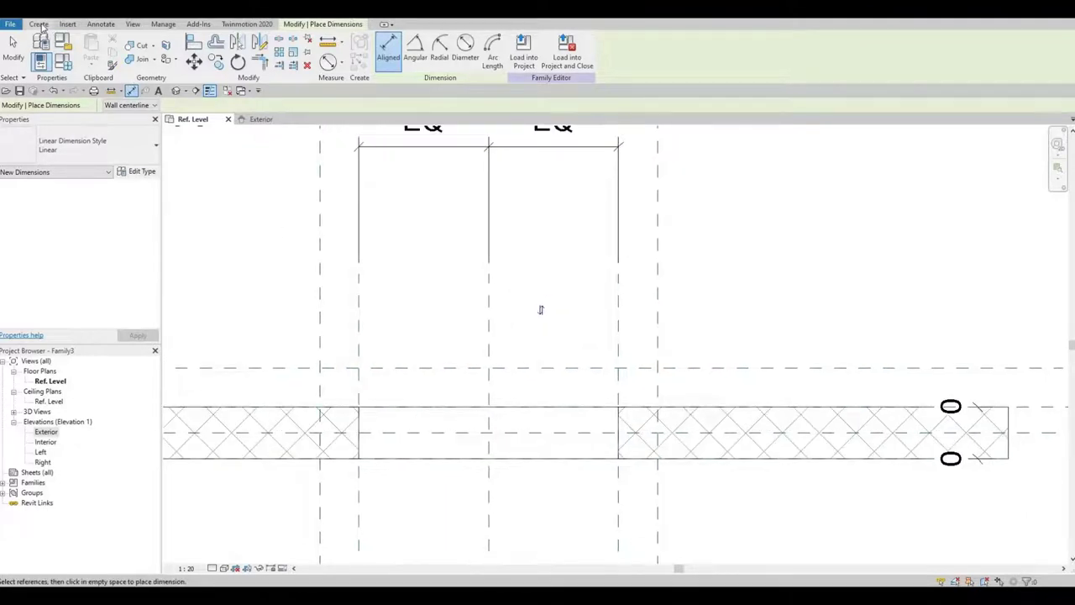
click(39, 23)
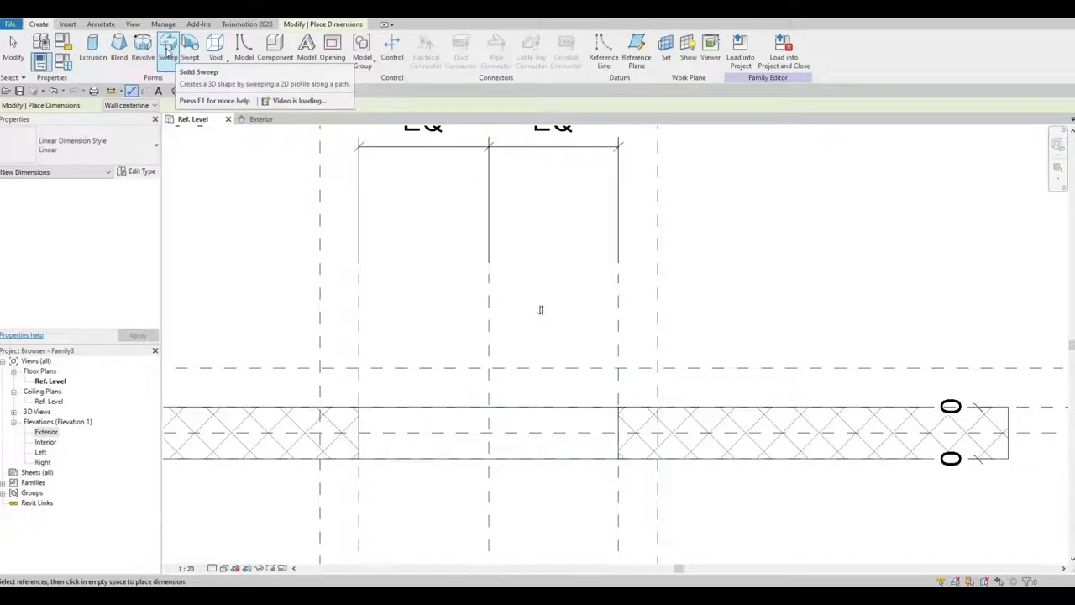
key(Escape)
key(Escape)
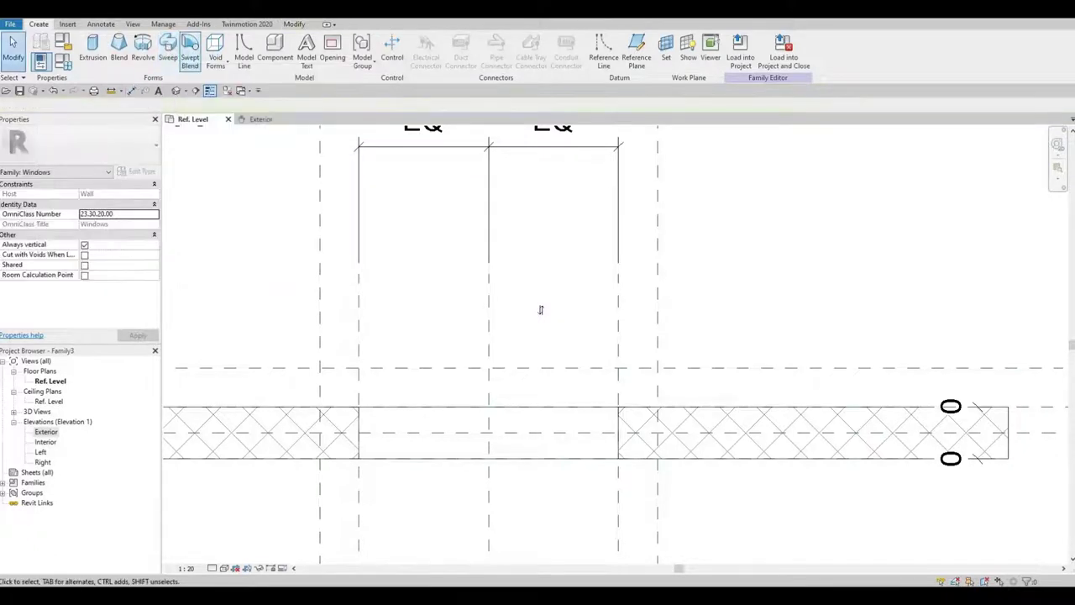
click(168, 52)
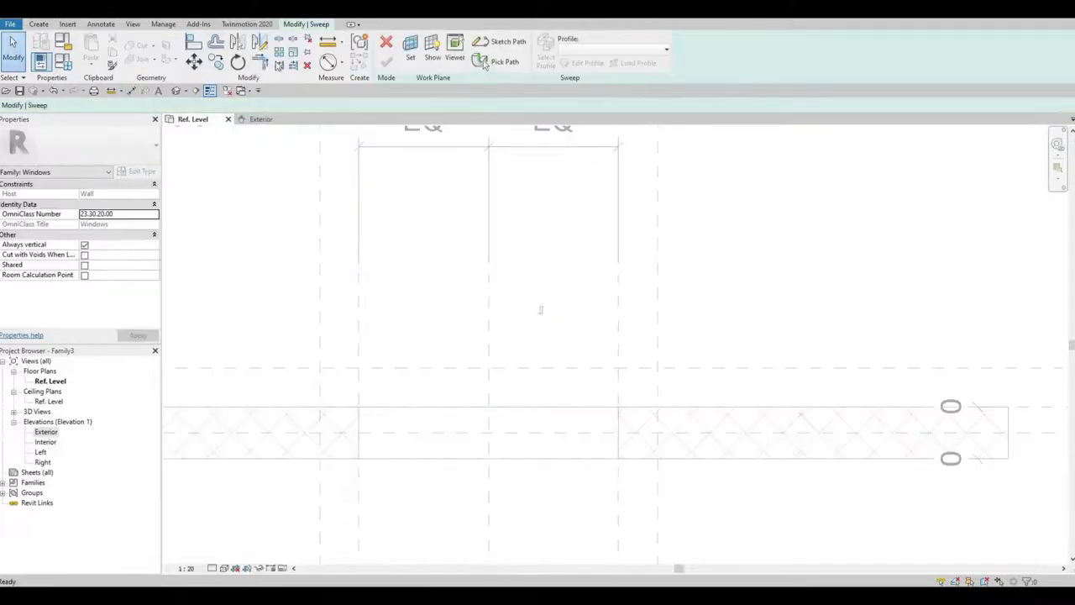
click(410, 58)
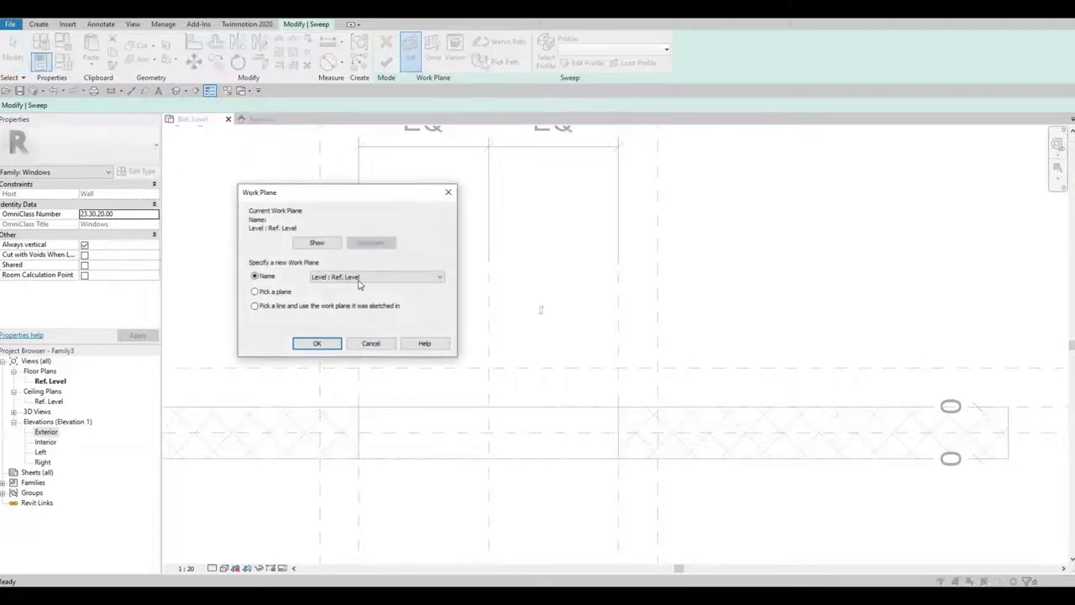
click(359, 281)
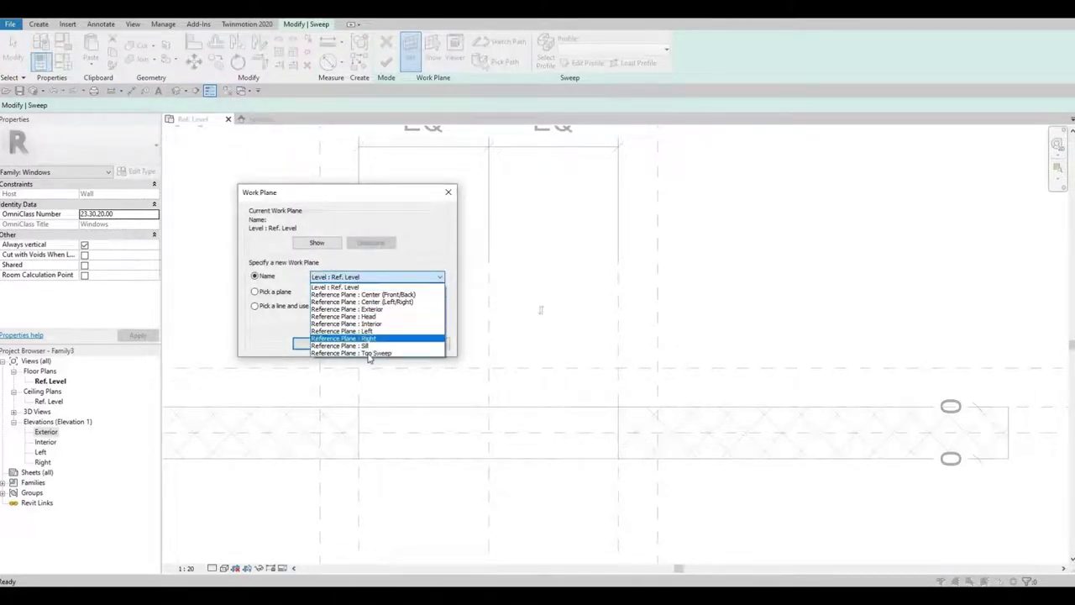
click(374, 352)
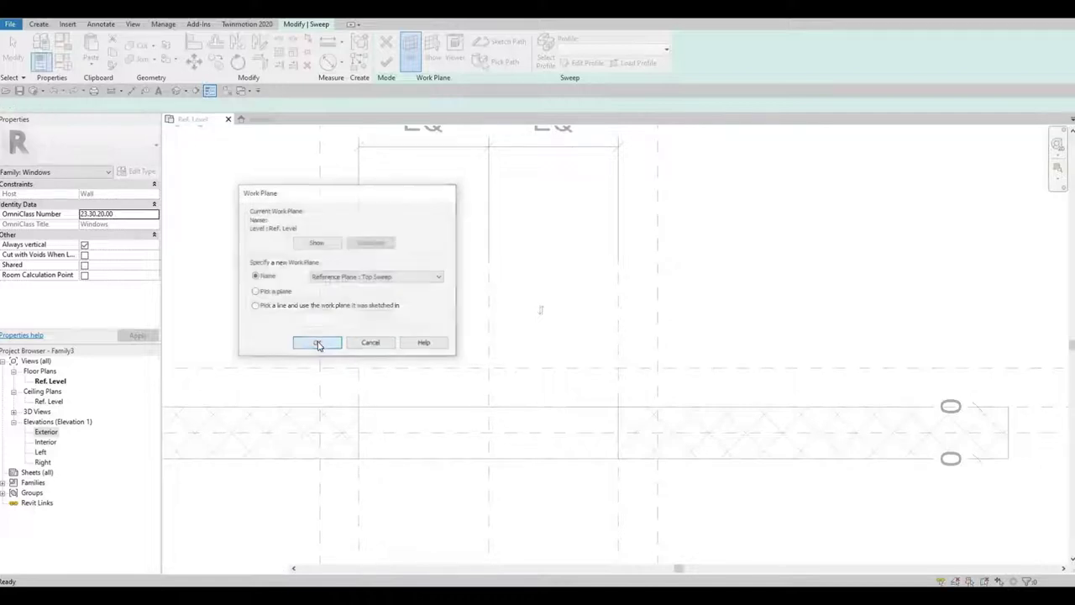
click(318, 344)
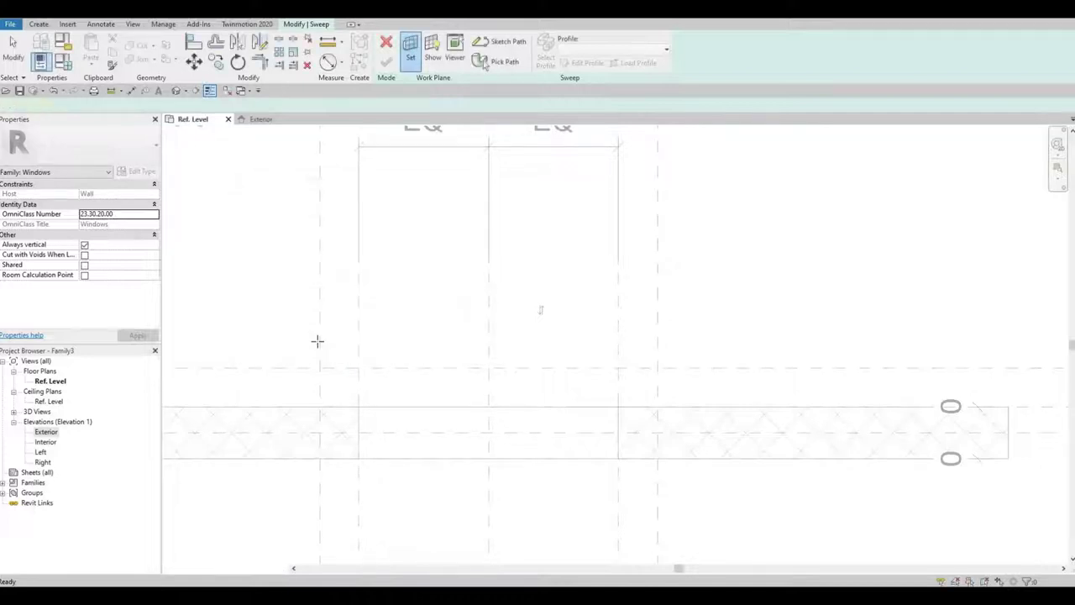
- Sketch a three-sided sweep path from the wall's exterior face out 150 mm, across between the outermost vertical reference planes, and back to the wall
click(299, 26)
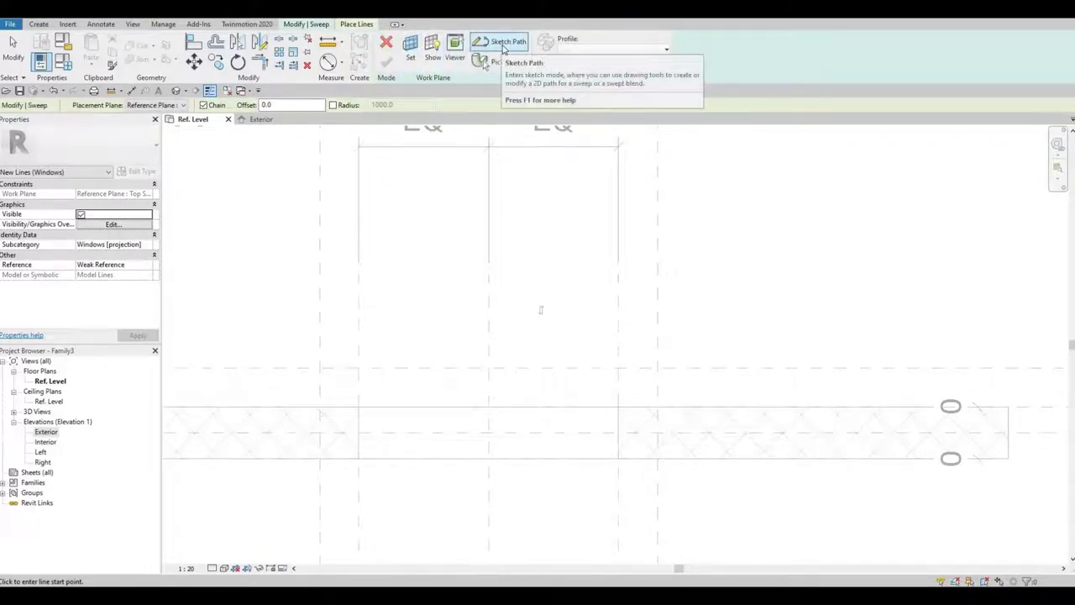
click(504, 47)
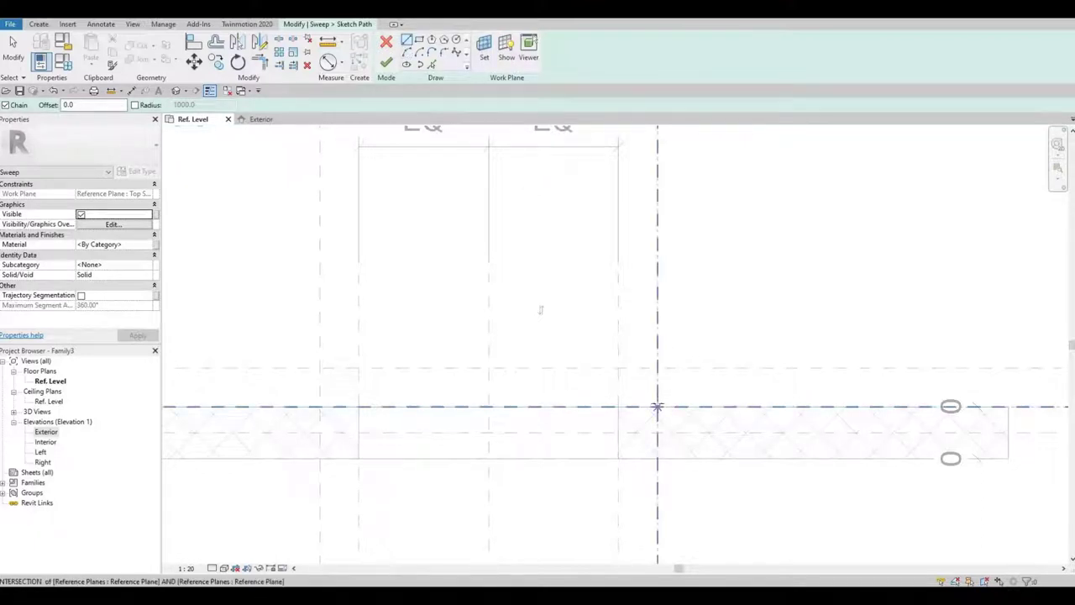
click(658, 407)
click(658, 368)
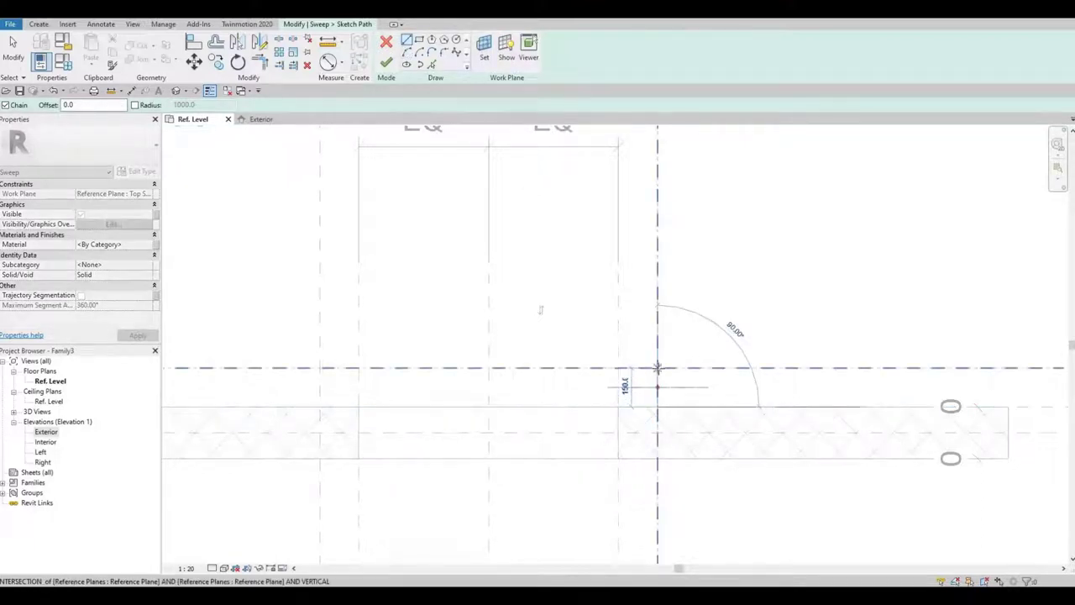
click(319, 368)
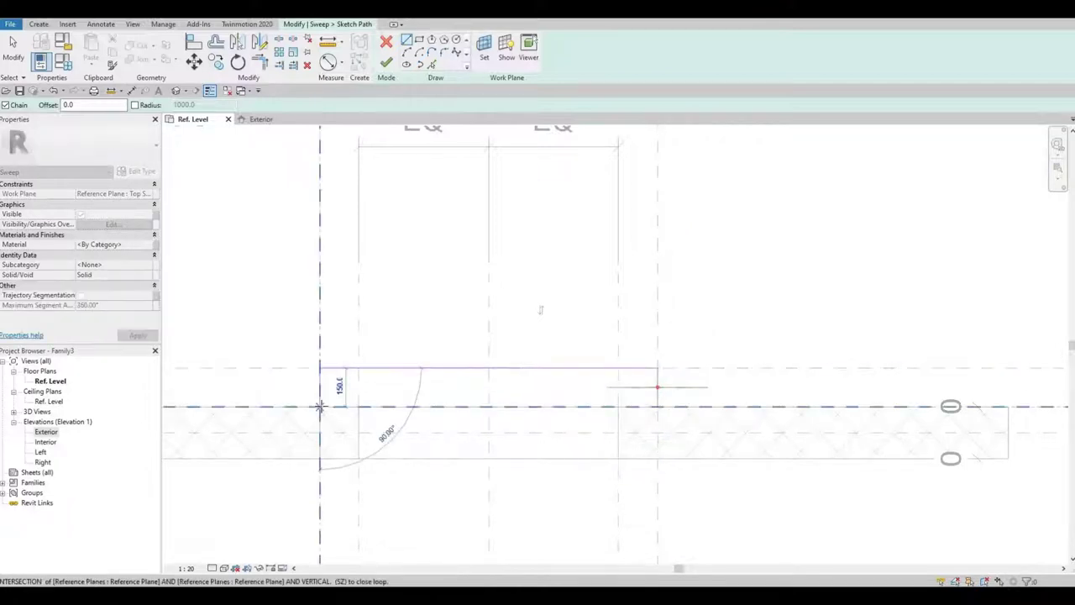
click(395, 389)
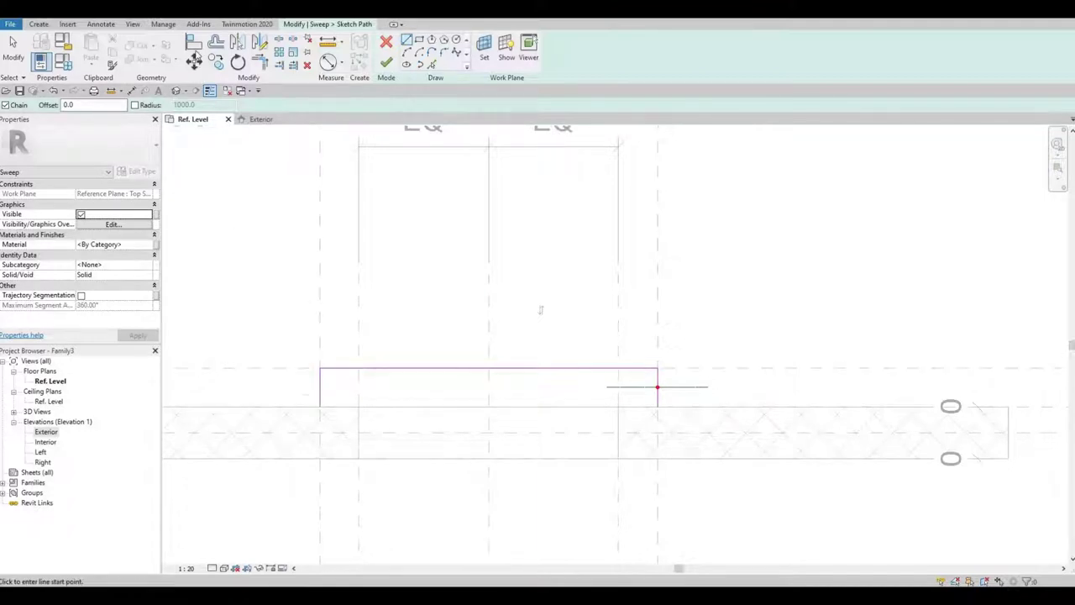
- Align the right end of the sweep path with the wall's exterior-face reference plane, lock the alignment, and finish the path
click(194, 43)
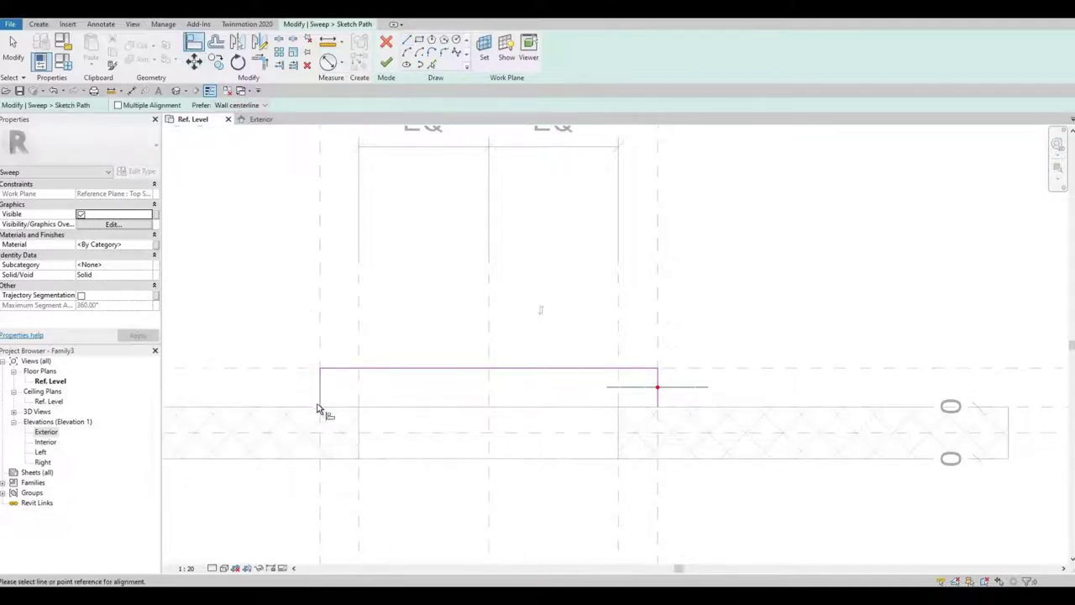
click(1023, 408)
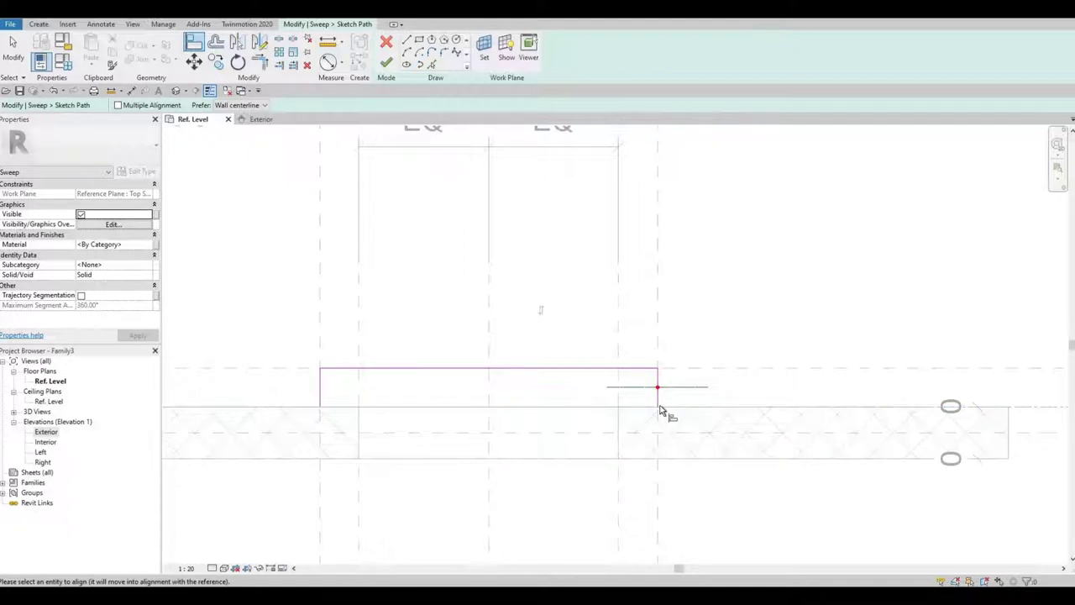
click(661, 410)
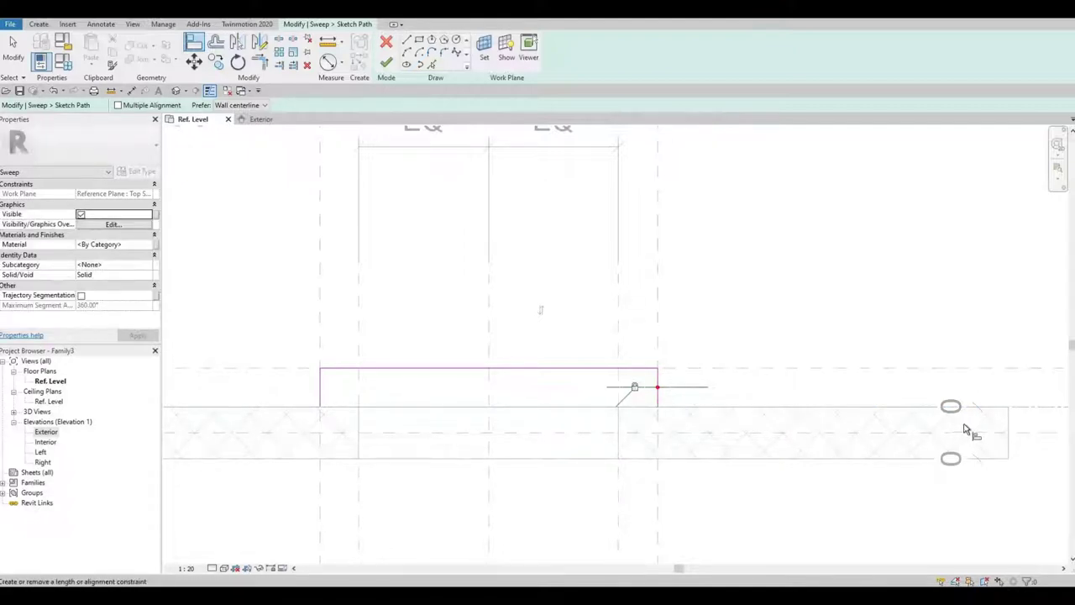
click(1039, 415)
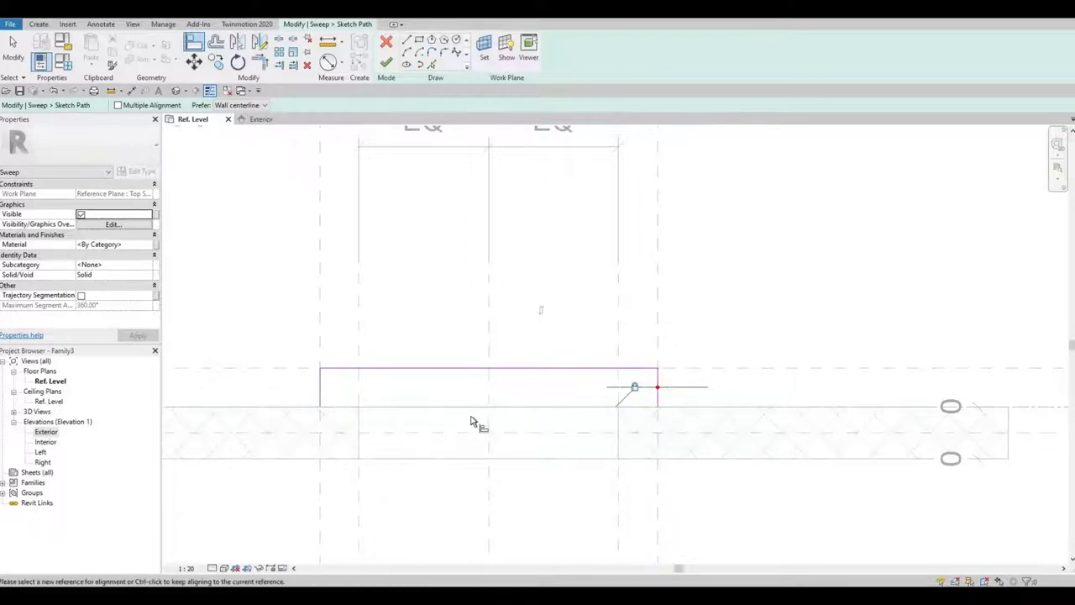
click(283, 400)
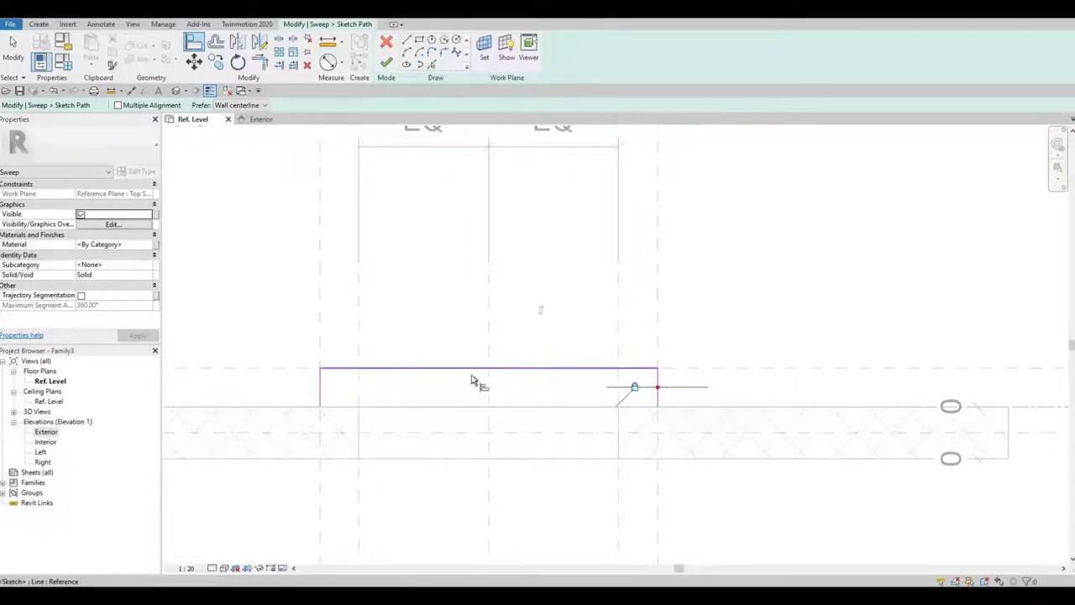
middle_drag(421, 405, 450, 410)
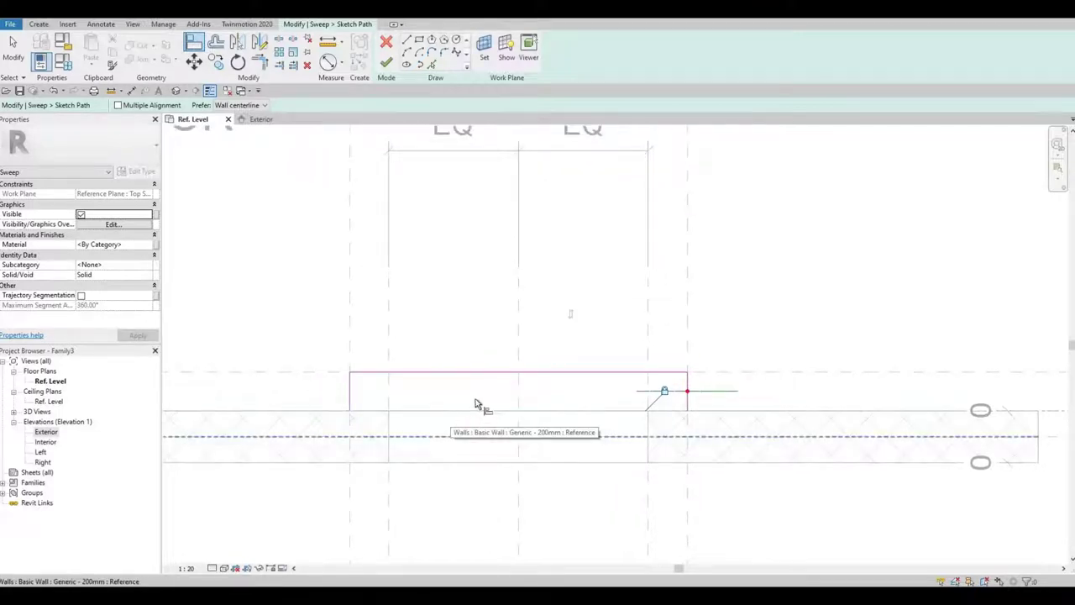
click(478, 408)
key(Escape)
key(Escape)
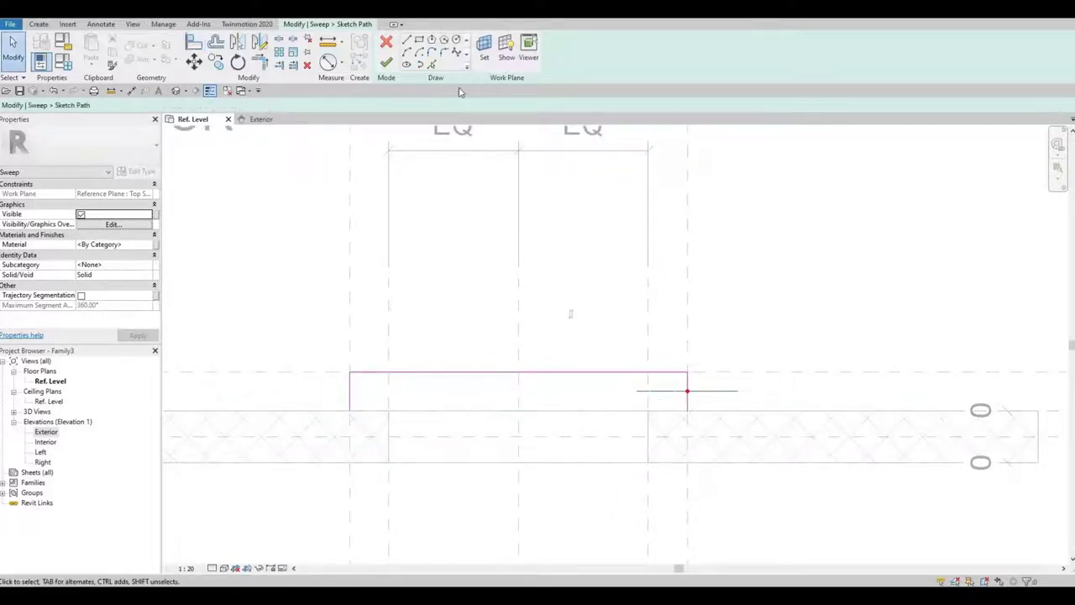
click(386, 65)
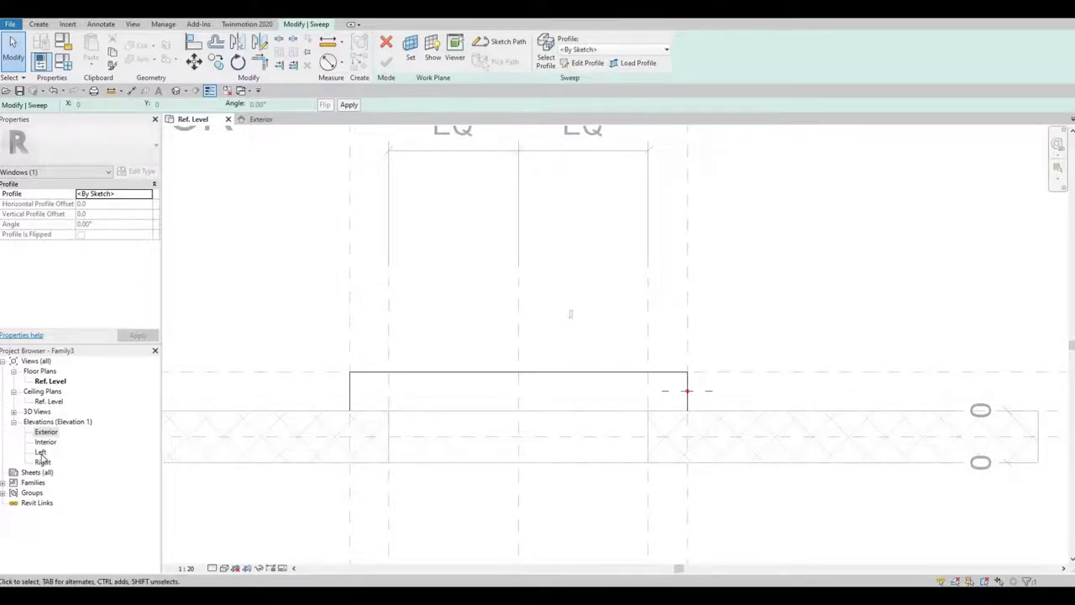
- Open the Exterior elevation and start editing the sweep's profile sketch there
double_click(40, 453)
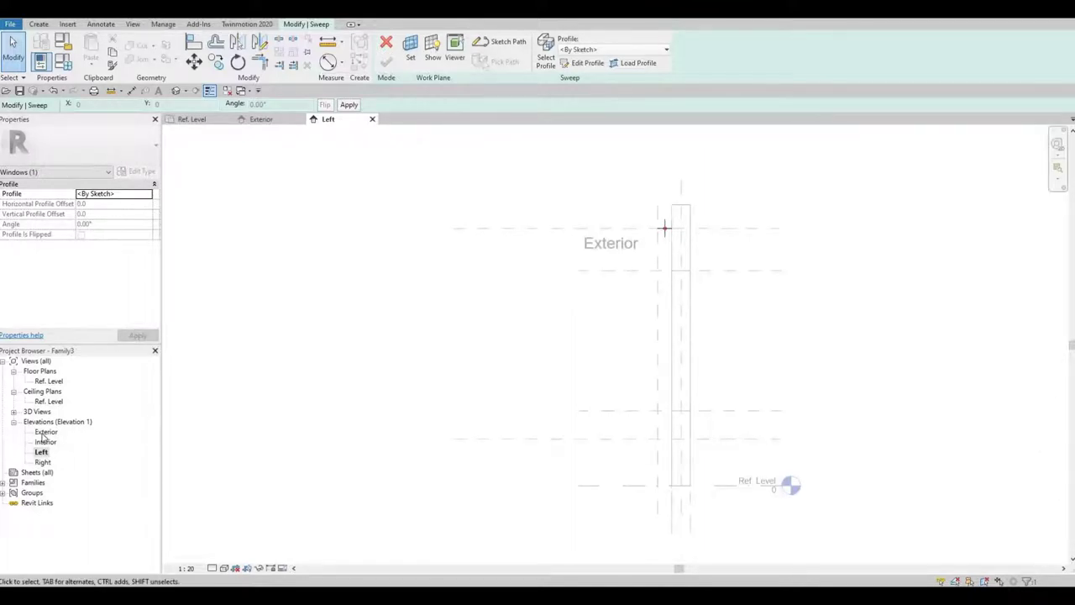
double_click(44, 433)
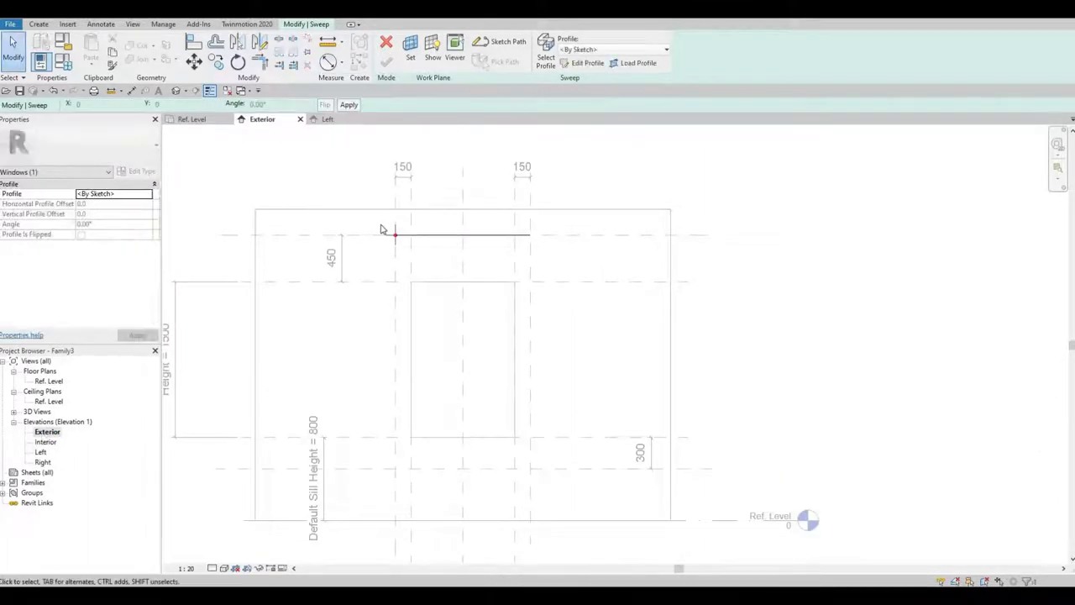
scroll(381, 228, up, 2)
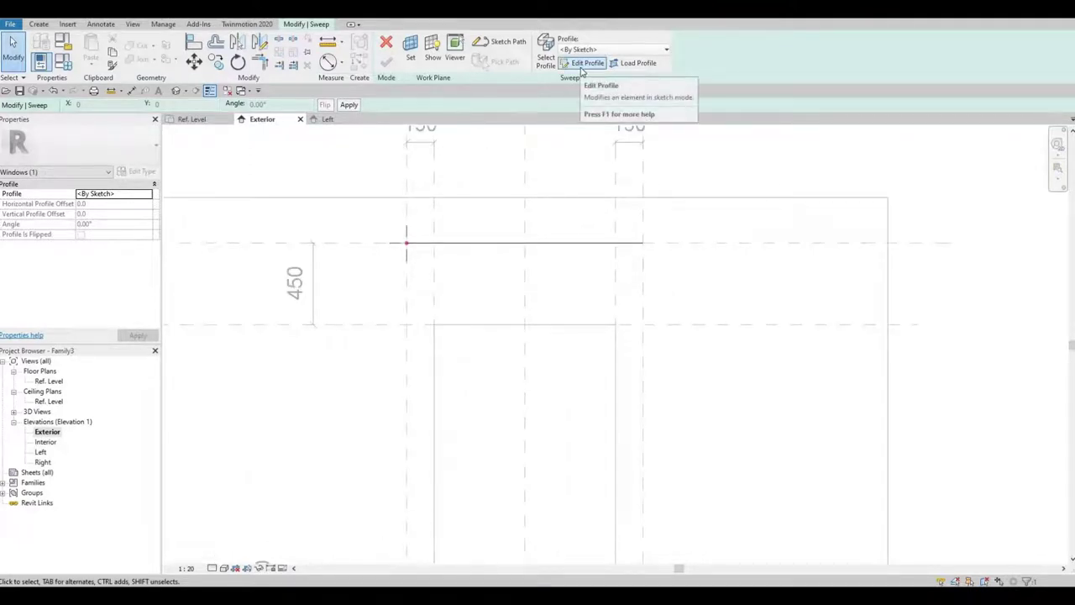
click(581, 67)
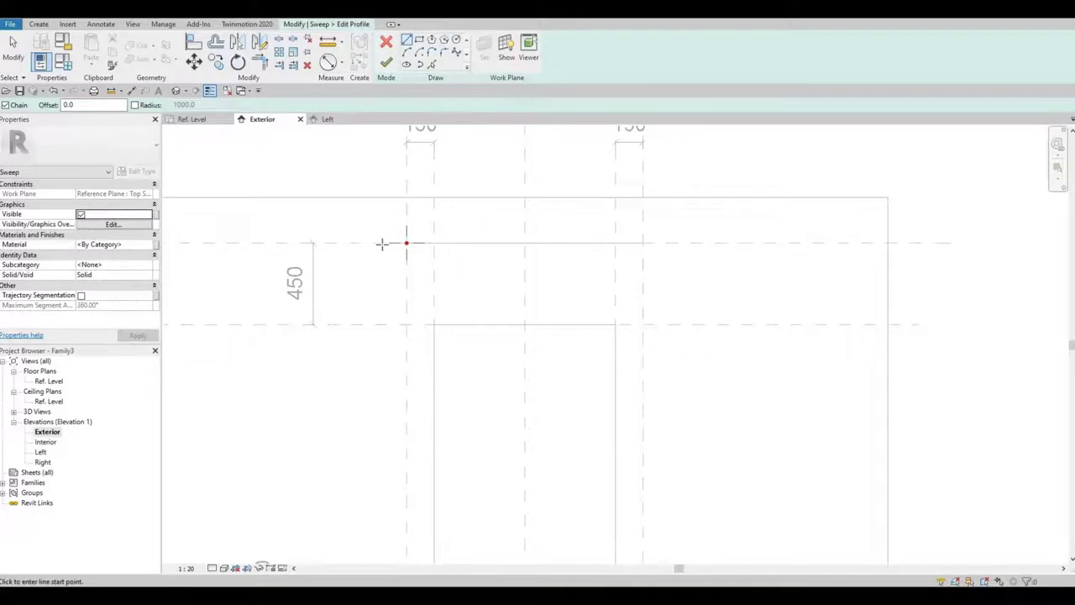
- Sketch a profile rectangle from the path's left end point outward and down to the Head reference plane, about 156 mm wide
scroll(381, 244, up, 6)
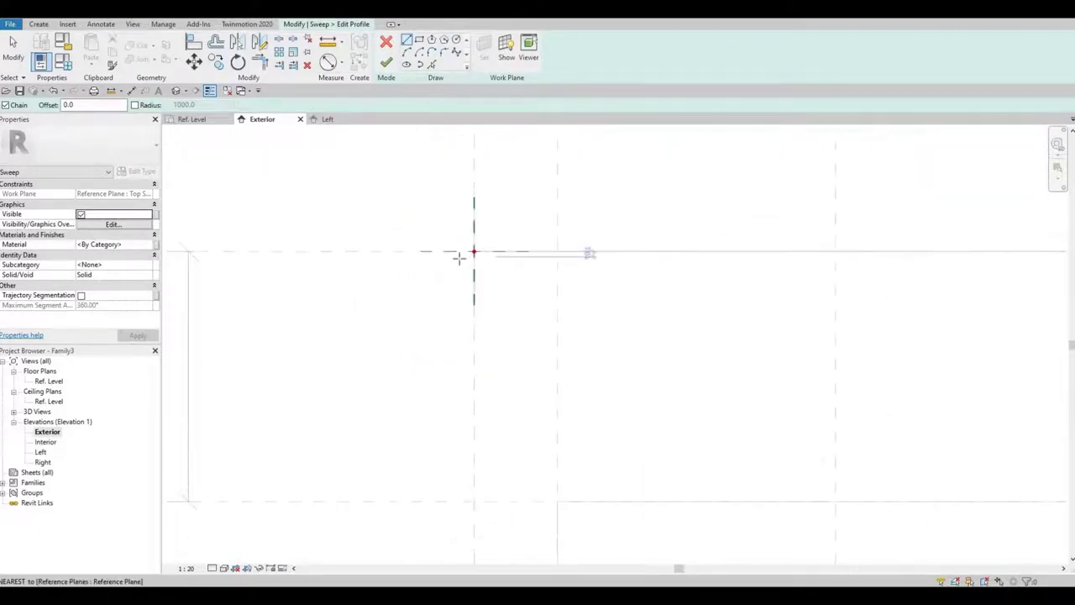
scroll(459, 257, down, 5)
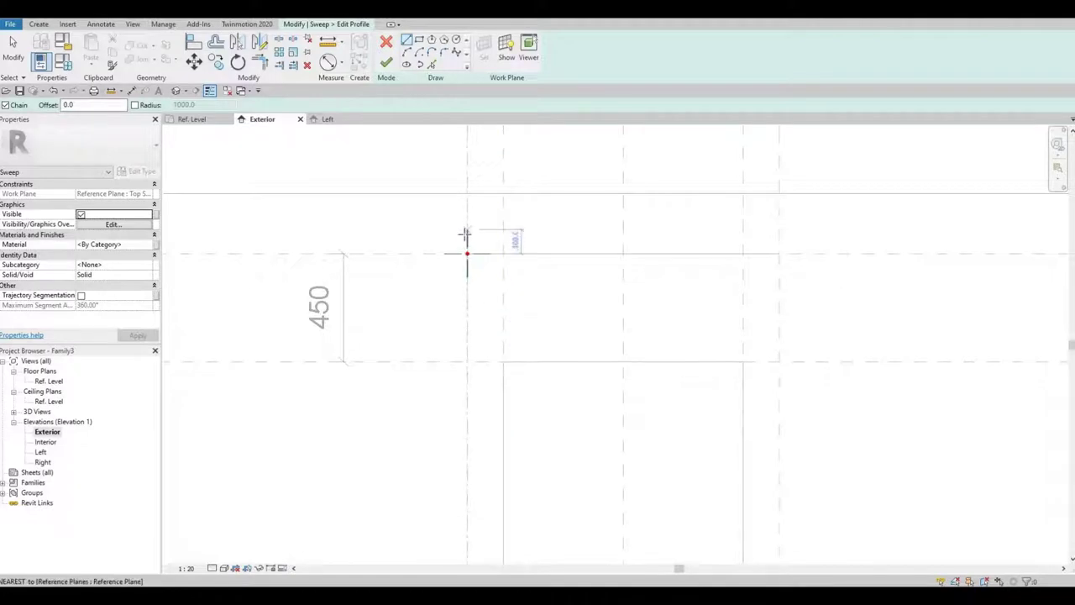
scroll(464, 235, up, 1)
scroll(464, 235, up, 2)
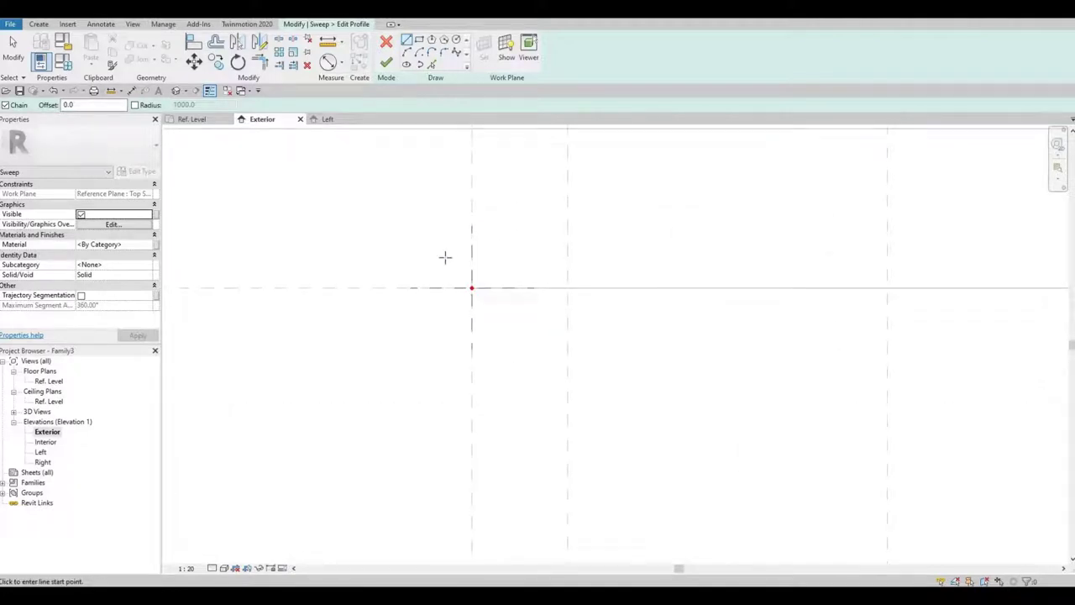
click(418, 42)
click(471, 289)
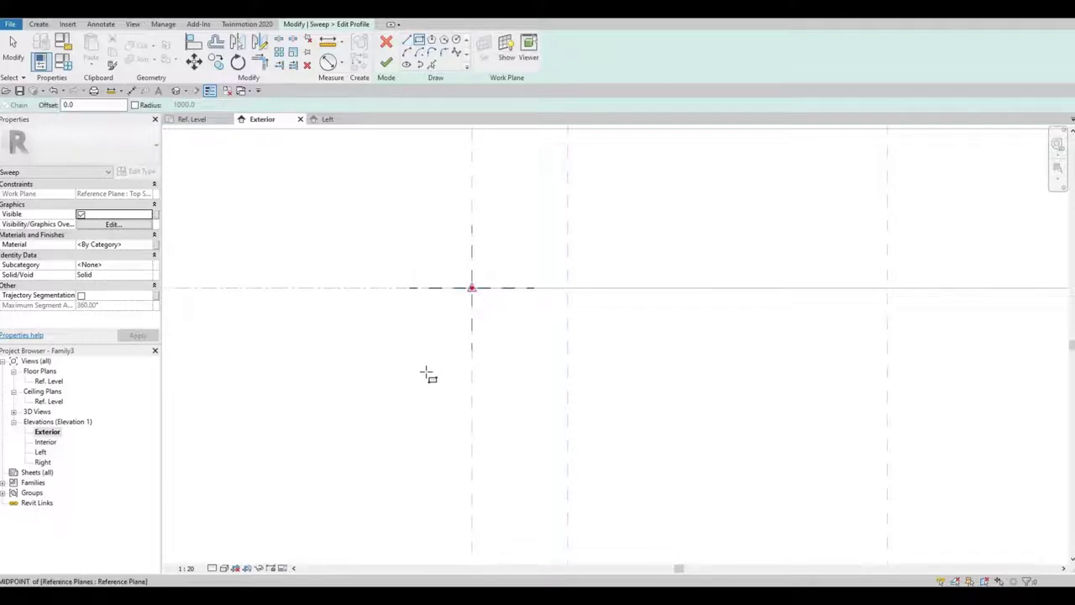
scroll(425, 367, down, 2)
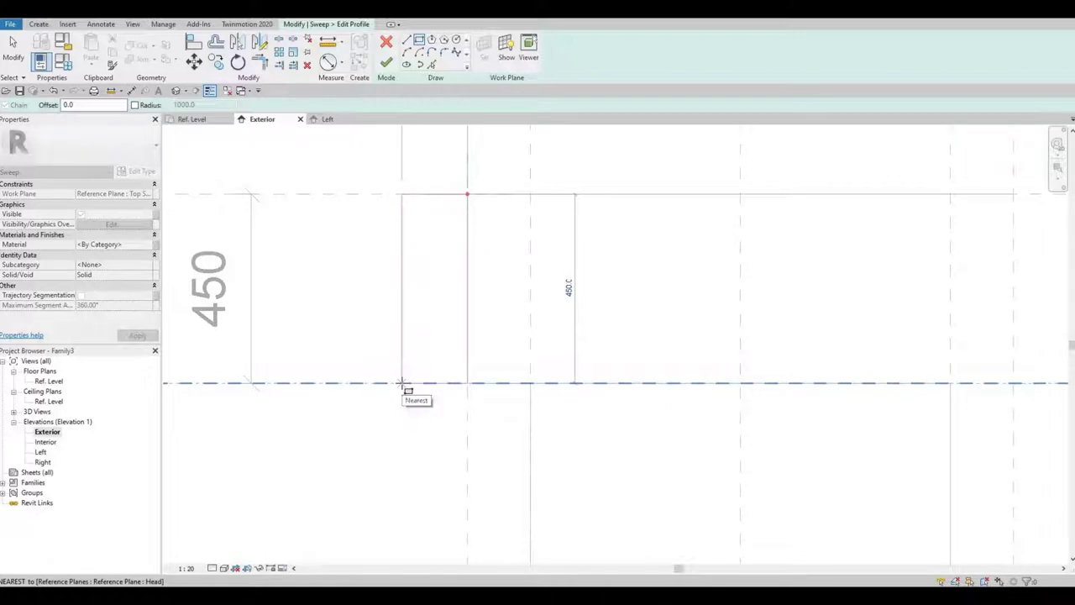
click(415, 332)
scroll(423, 249, down, 1)
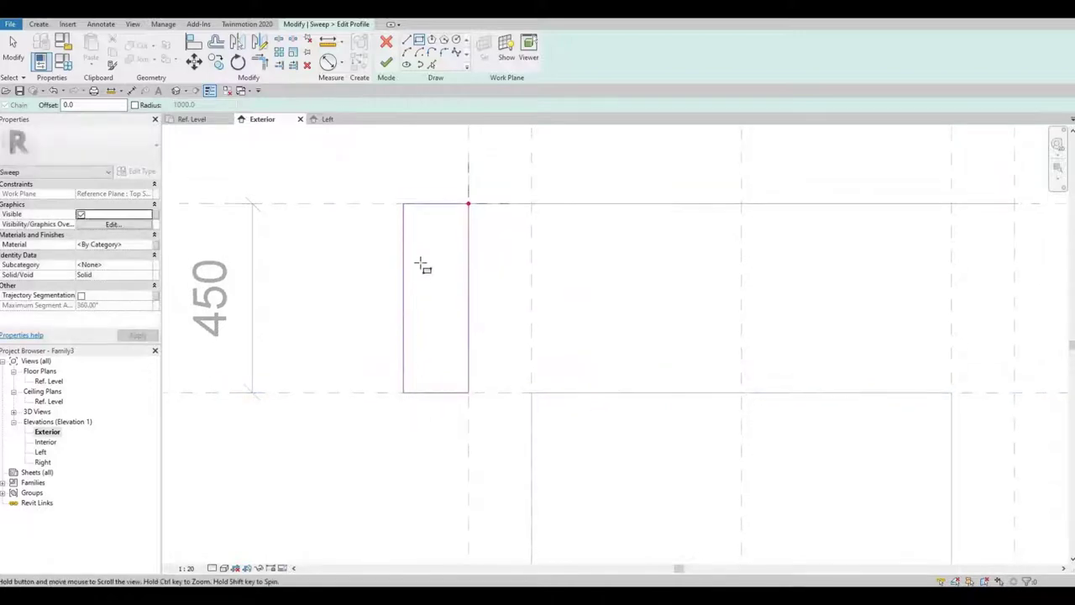
key(Escape)
key(Escape)
- Set the profile rectangle's width to 150 mm by repositioning its outer vertical edge
click(406, 257)
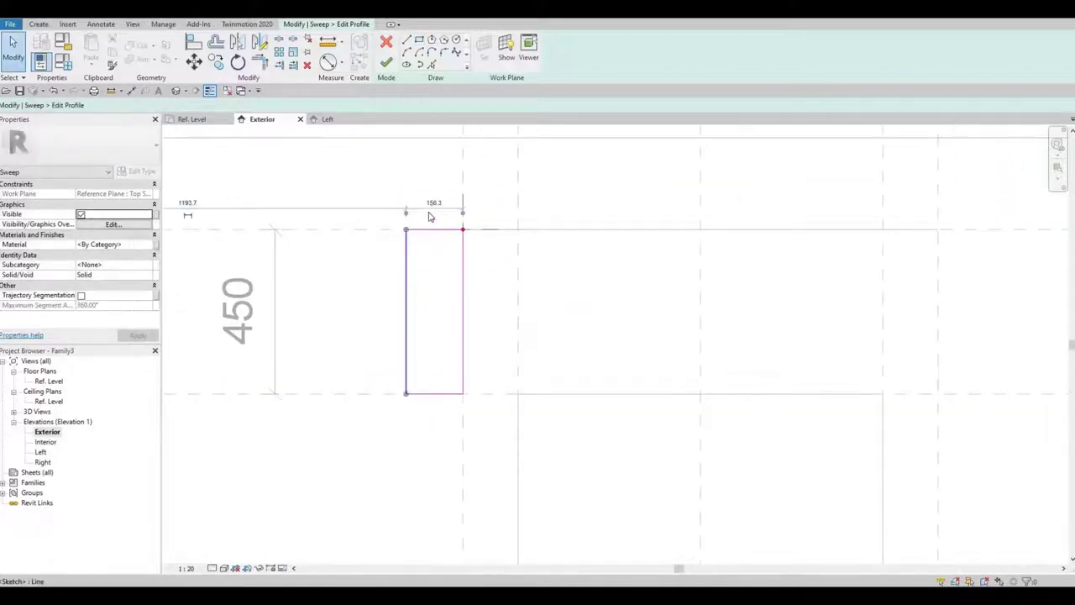
click(431, 204)
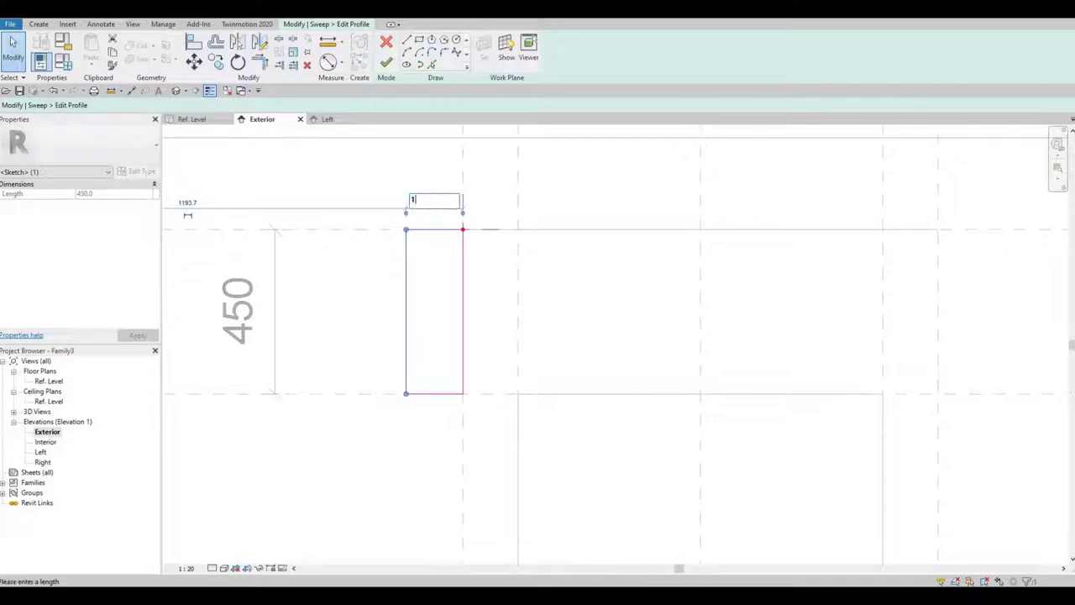
key(Return)
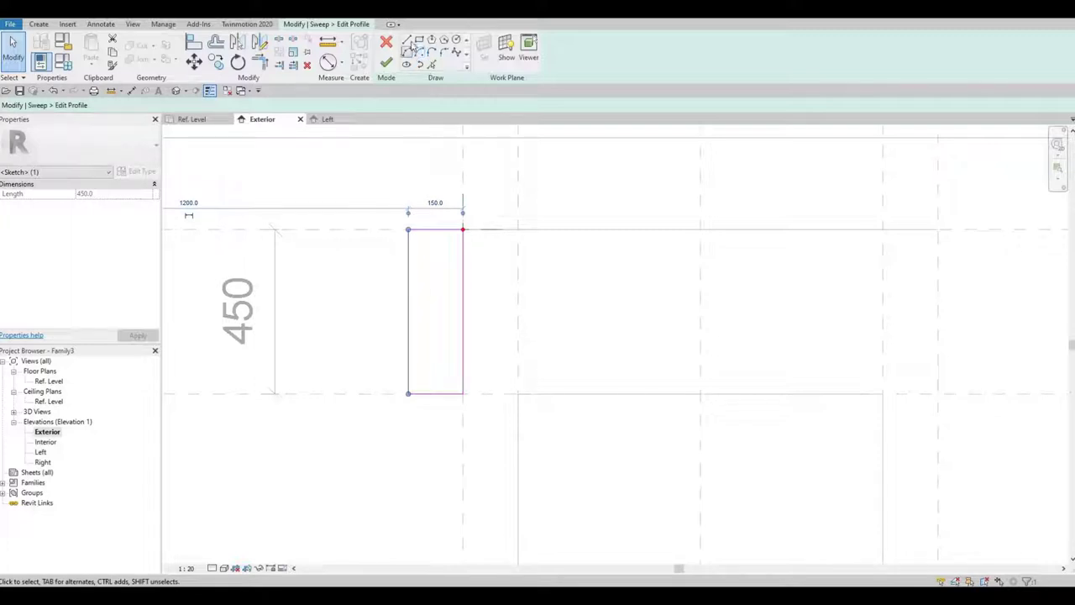
- Sketch the lower moulding steps off the rectangle's outer edge, starting just above its bottom corner and ending with a 50 mm horizontal projection
key(l)
key(i)
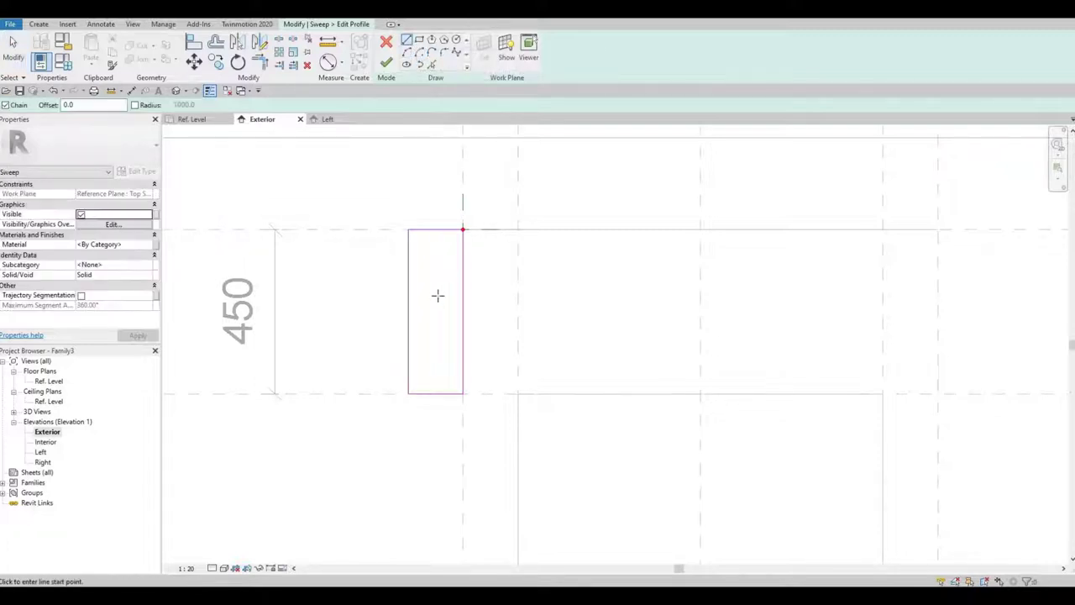
click(461, 393)
key(Escape)
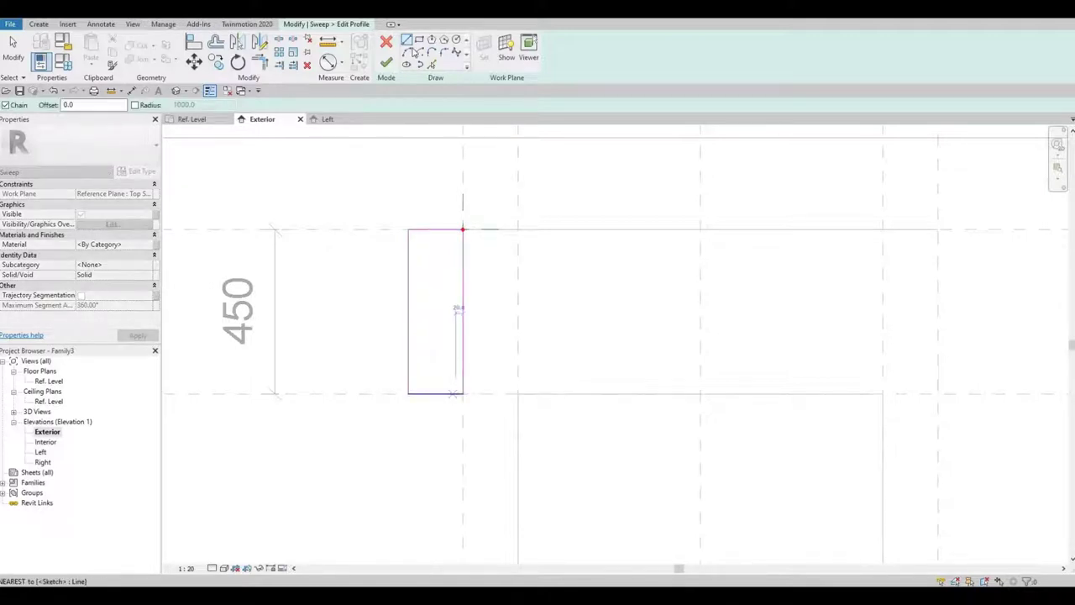
scroll(405, 389, up, 2)
click(400, 389)
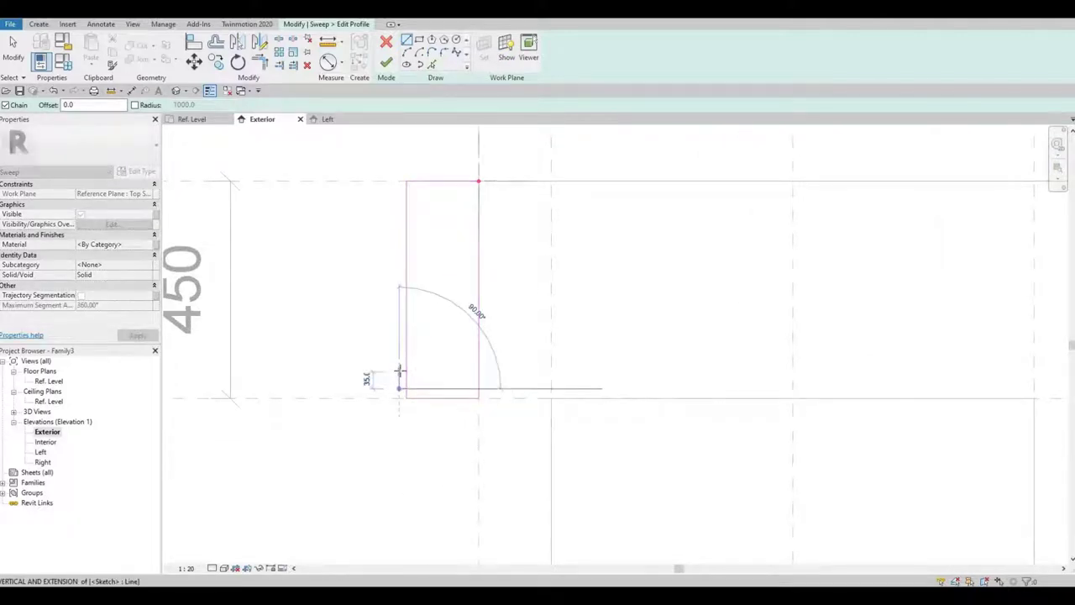
click(400, 370)
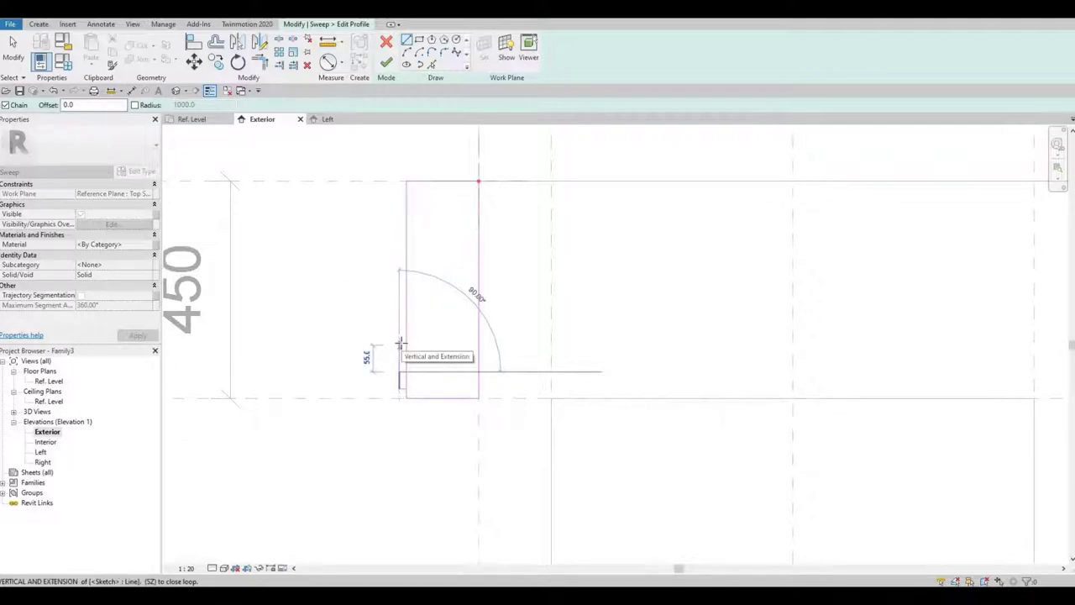
click(383, 339)
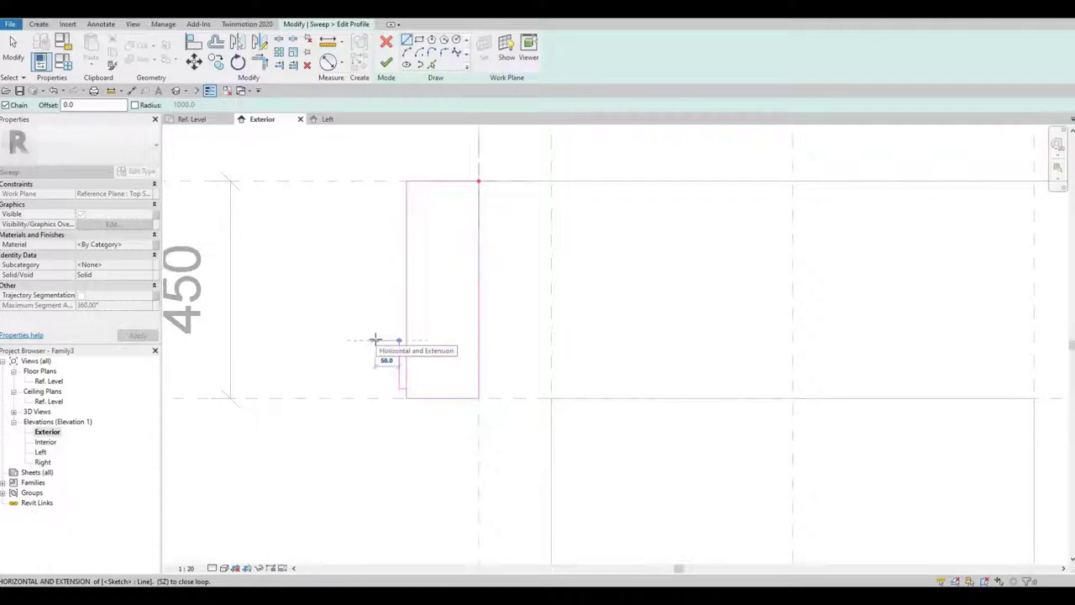
click(375, 340)
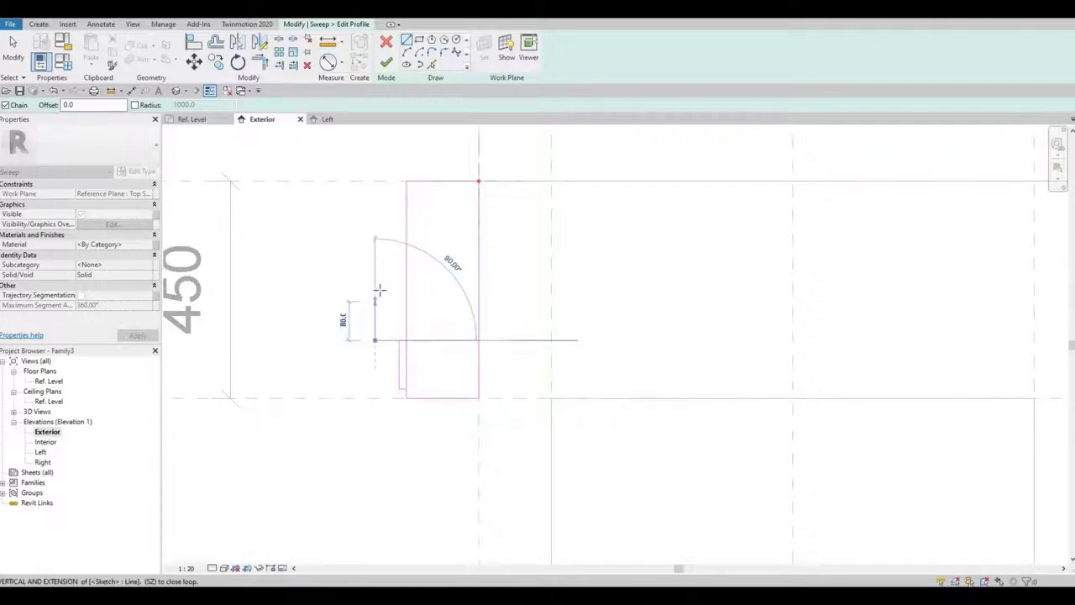
- Continue the moulding outline upward with a slightly inward-sloping line, a small chamfered bead and notch, and short outward steps ending 10 mm high
click(380, 289)
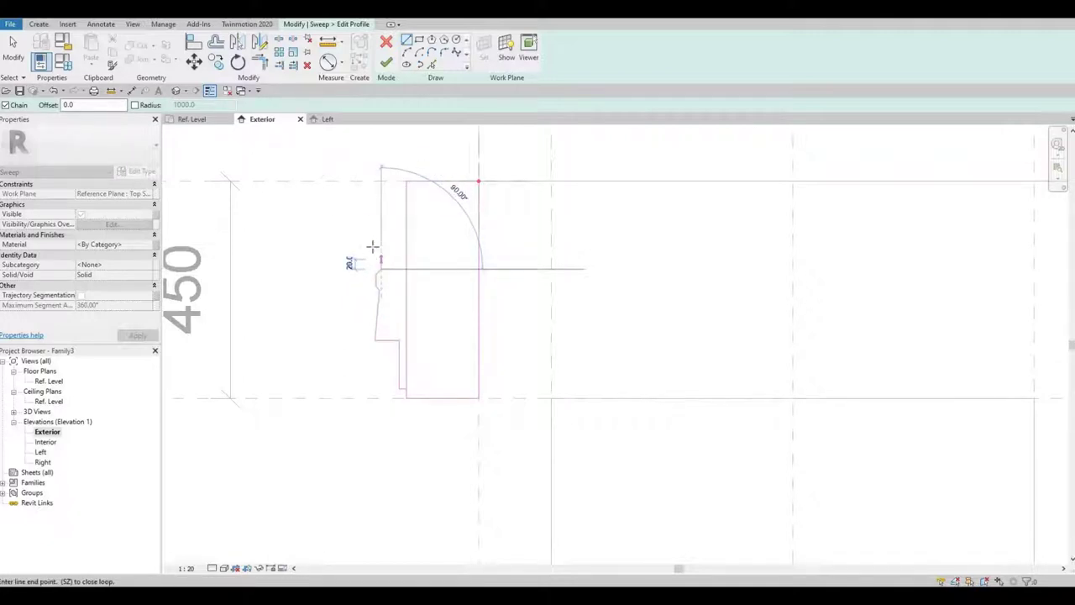
scroll(378, 267, up, 3)
click(375, 273)
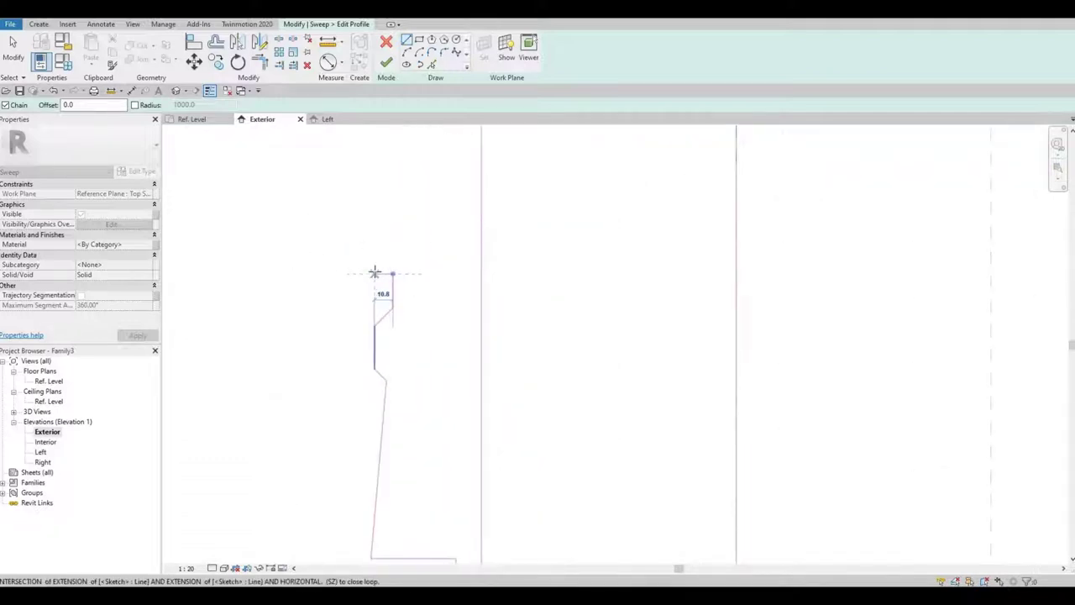
click(373, 256)
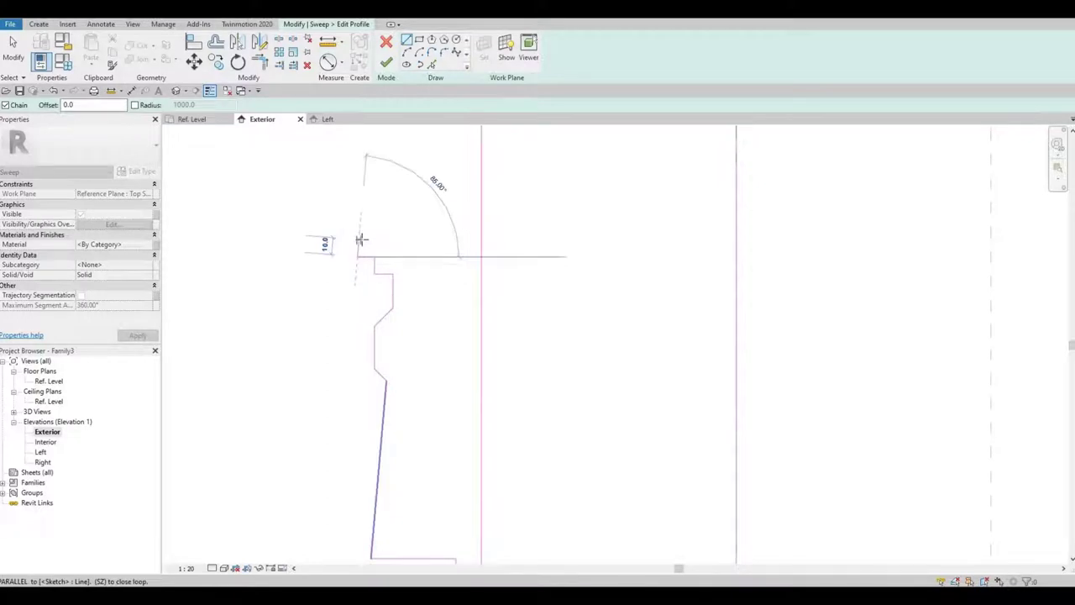
click(359, 240)
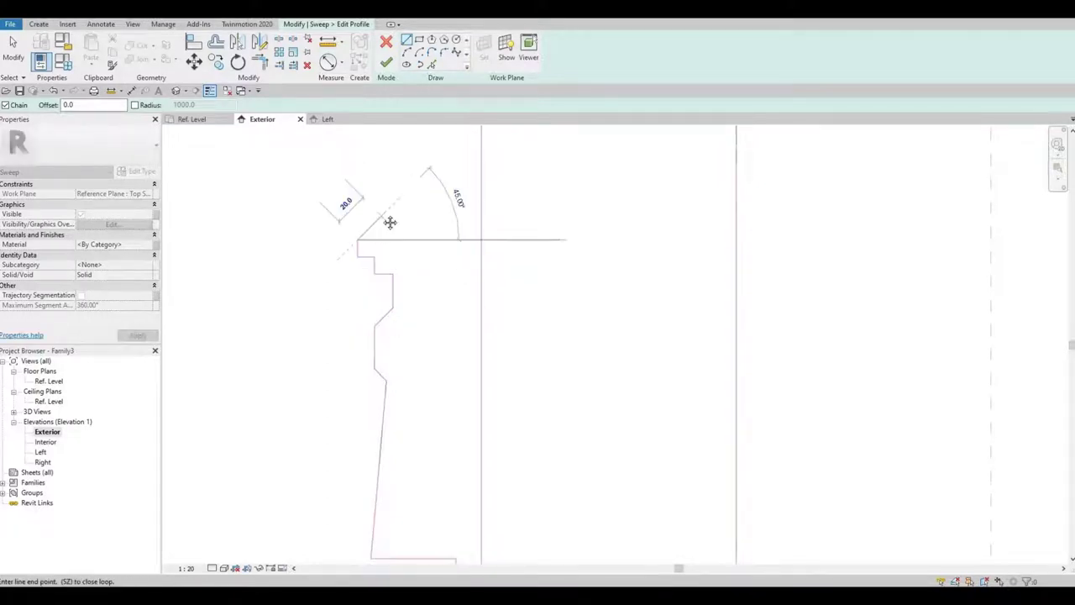
- Continue the moulding outline upward with an 85 mm line sloping outward at 99°
middle_drag(381, 215, 380, 260)
middle_drag(361, 190, 360, 266)
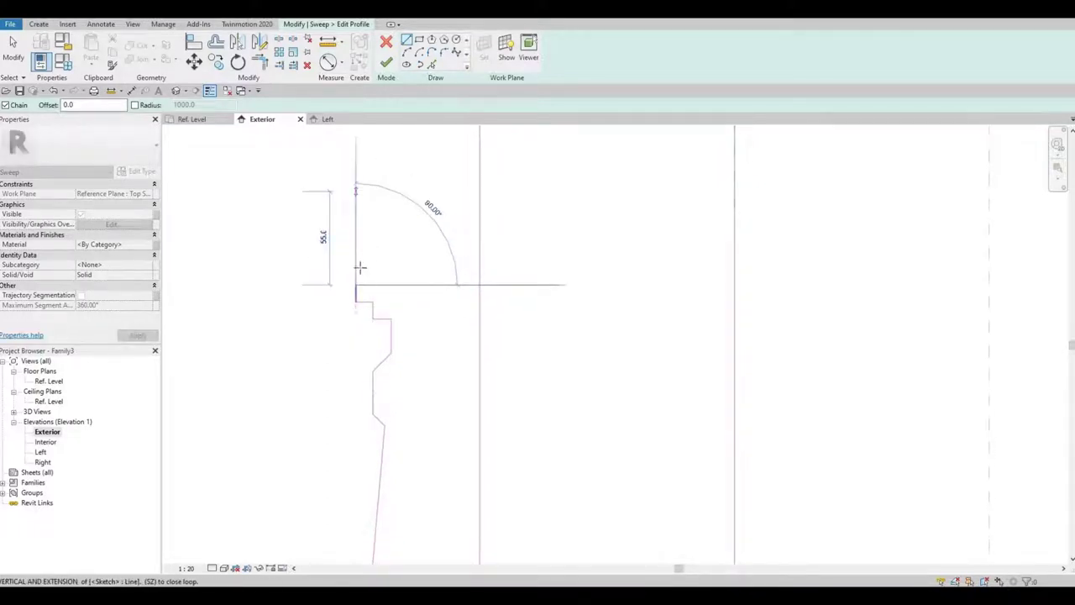
scroll(365, 235, down, 1)
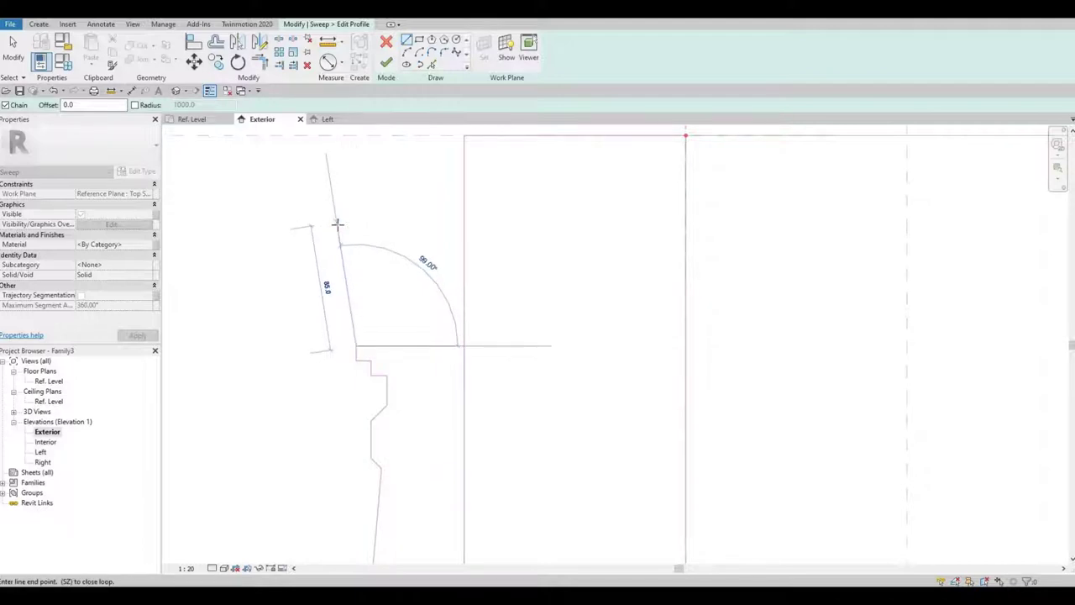
click(336, 221)
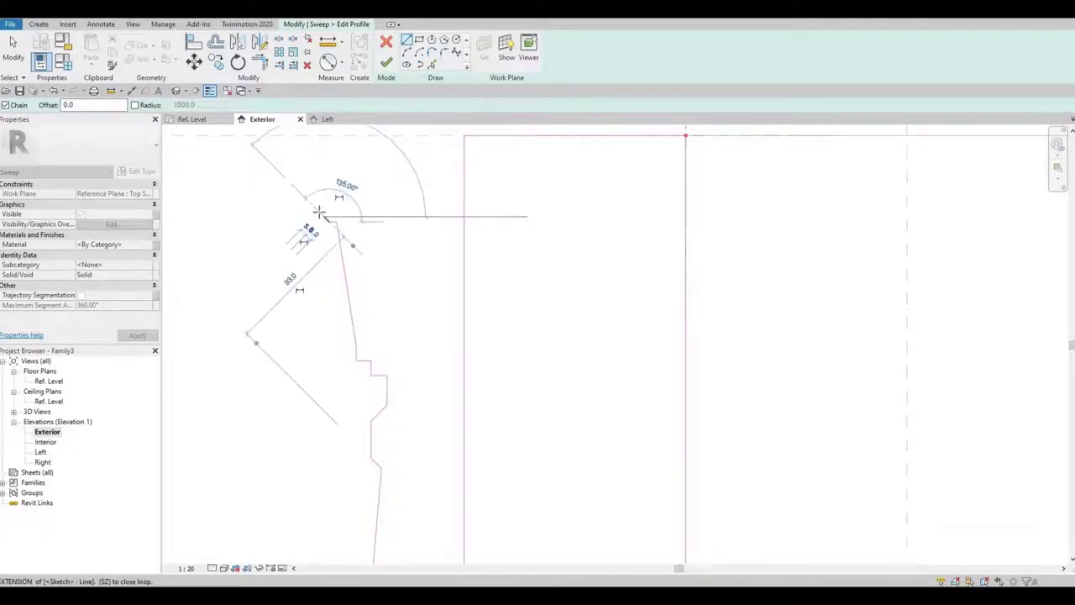
- Sketch a small chamfered bead above the sloping line, with a 5 mm high notch cut back inward over it
scroll(324, 206, up, 3)
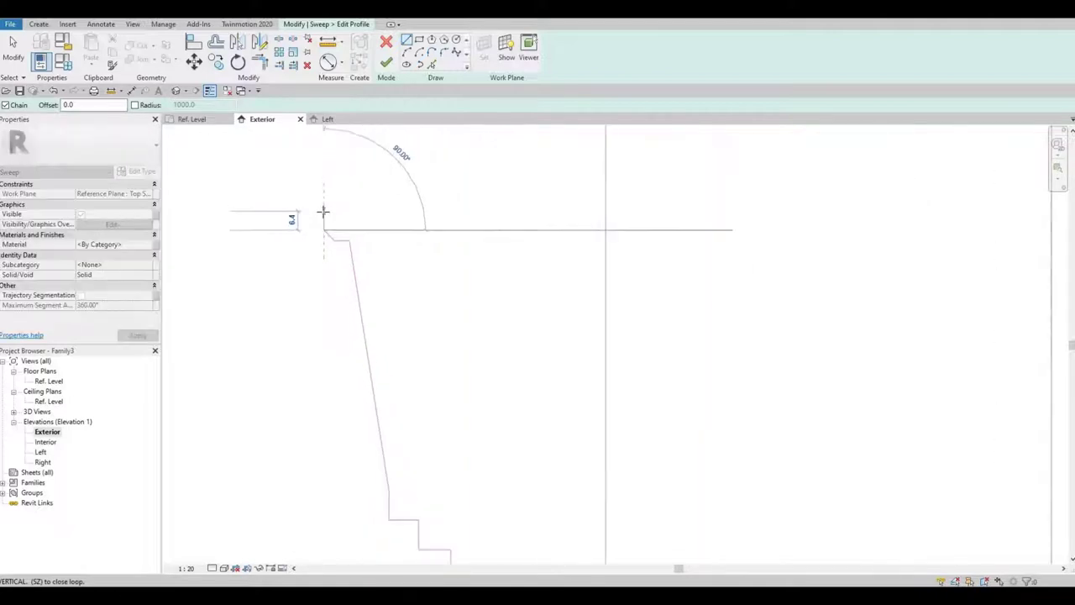
click(324, 203)
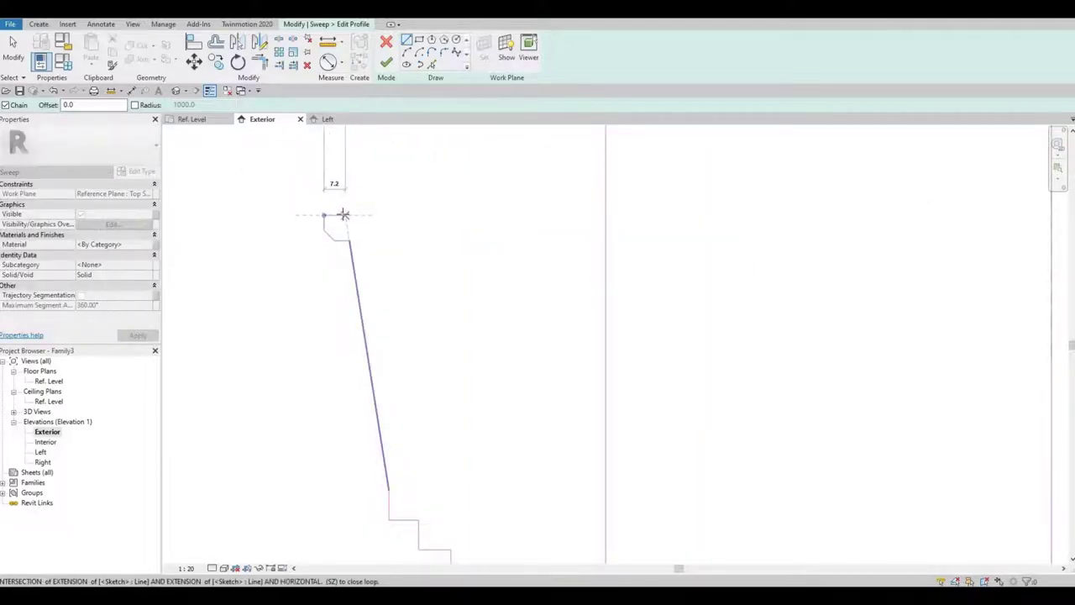
click(338, 203)
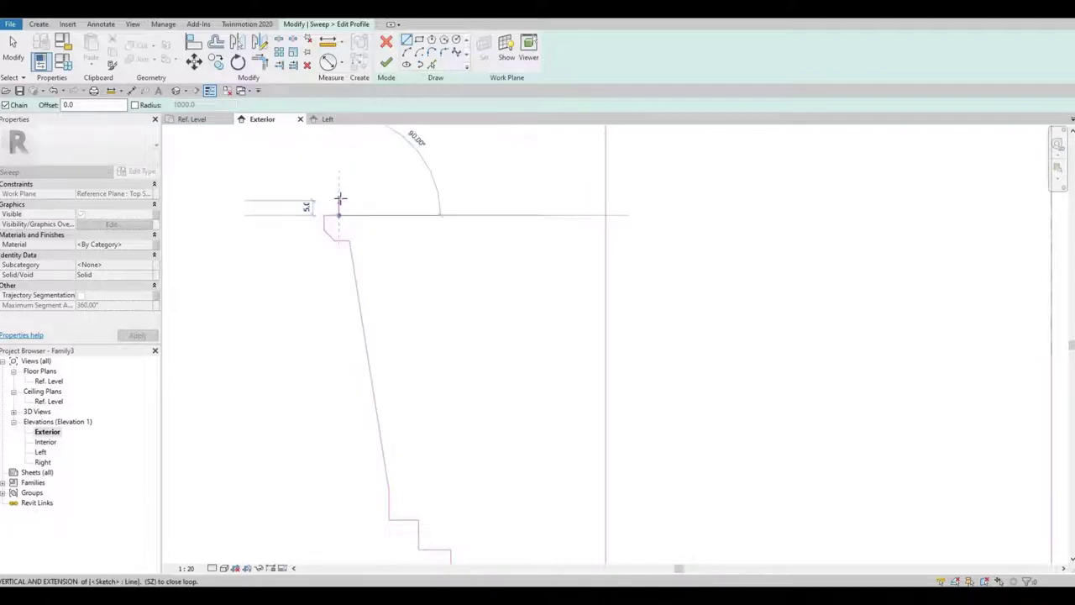
click(339, 200)
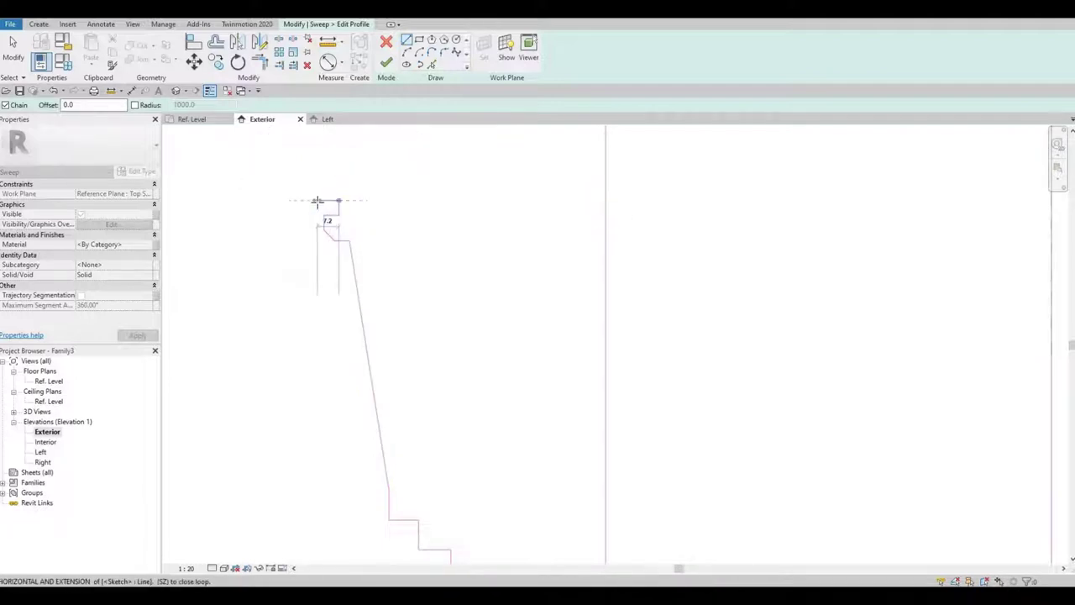
scroll(324, 176, up, 3)
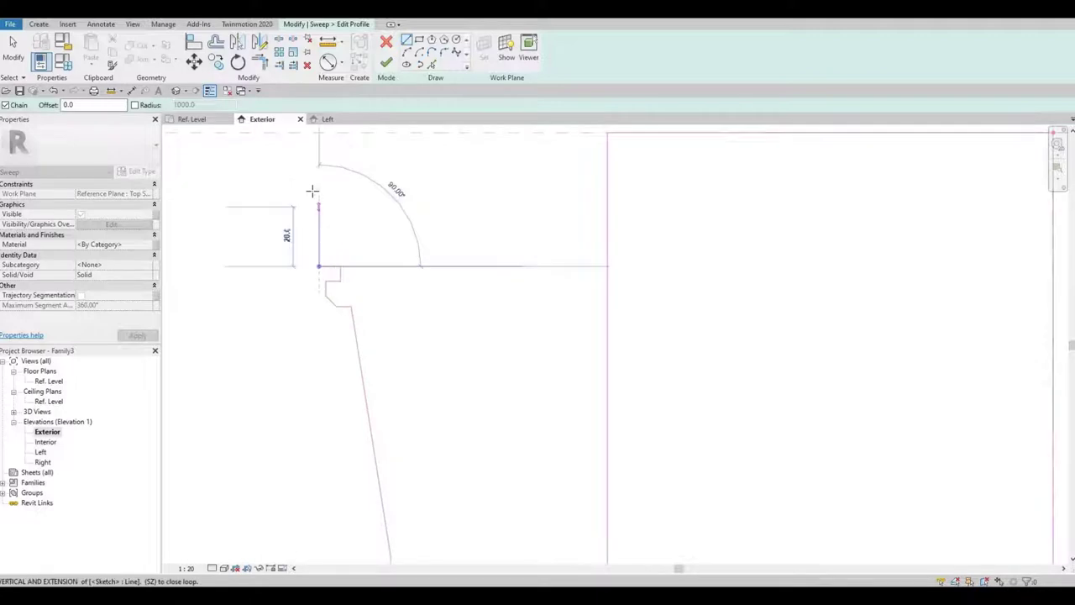
- Add a second, shorter outward-sloping line above the notch, rising about 35 mm
middle_drag(323, 268, 329, 325)
scroll(329, 324, down, 1)
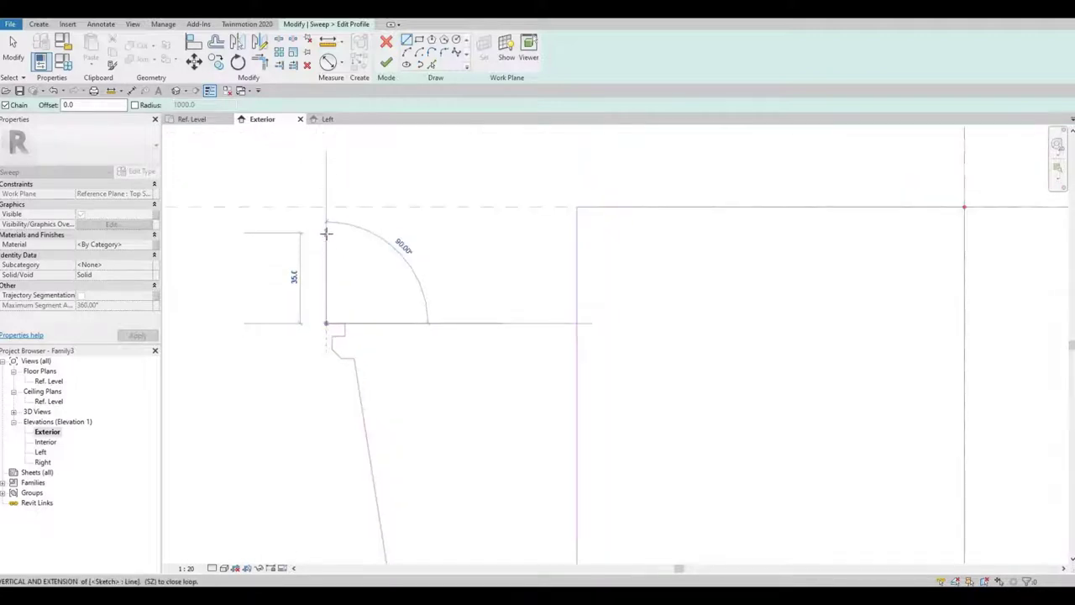
click(311, 234)
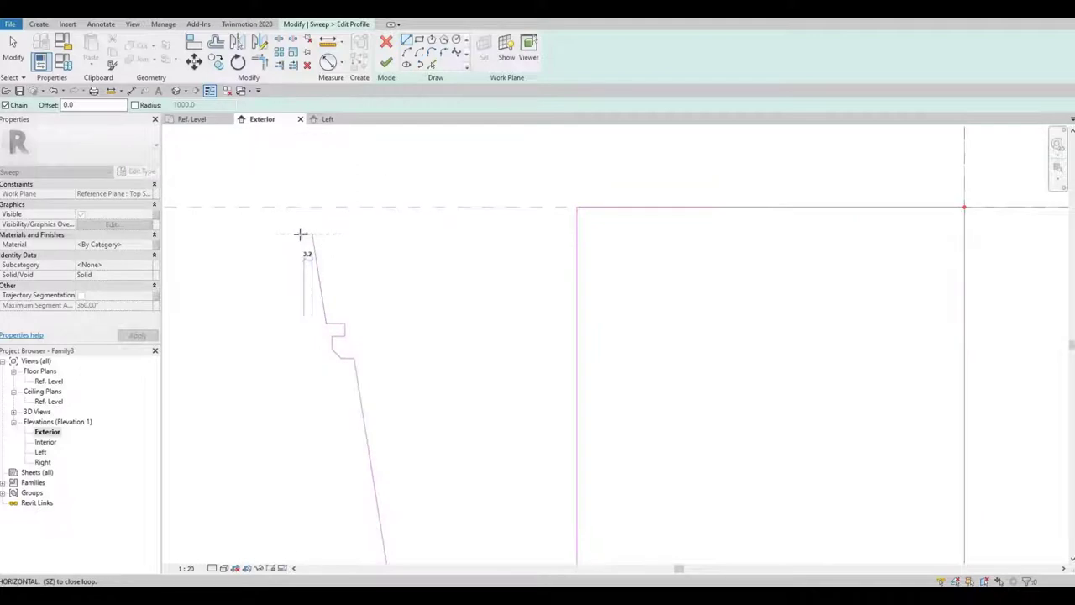
- Sketch small outward steps up to the upper reference plane and run a line about 115 mm back to the rectangle's top corner
click(300, 232)
click(294, 228)
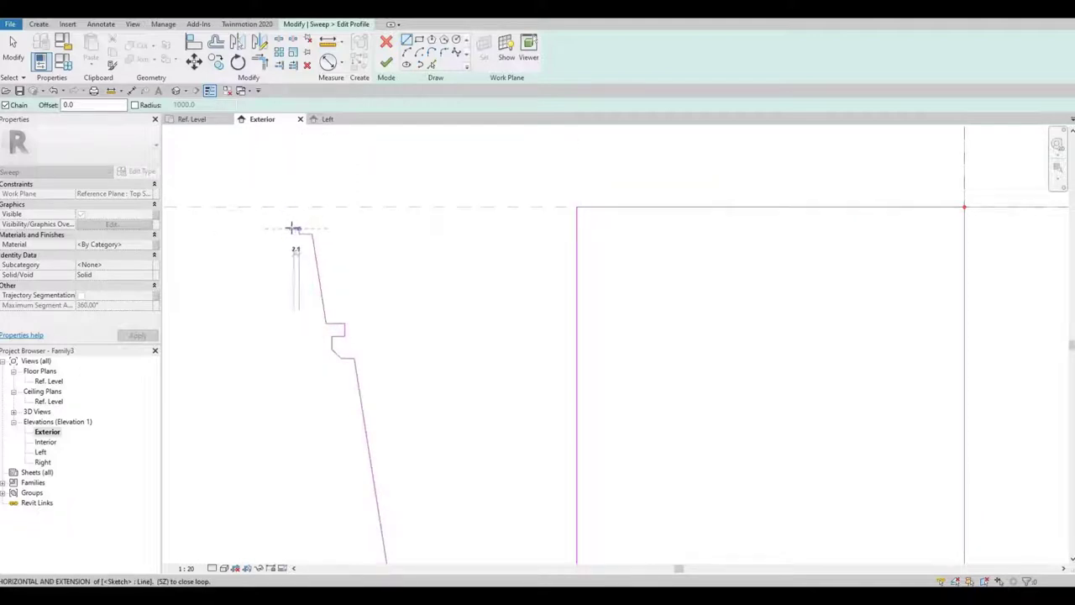
click(290, 222)
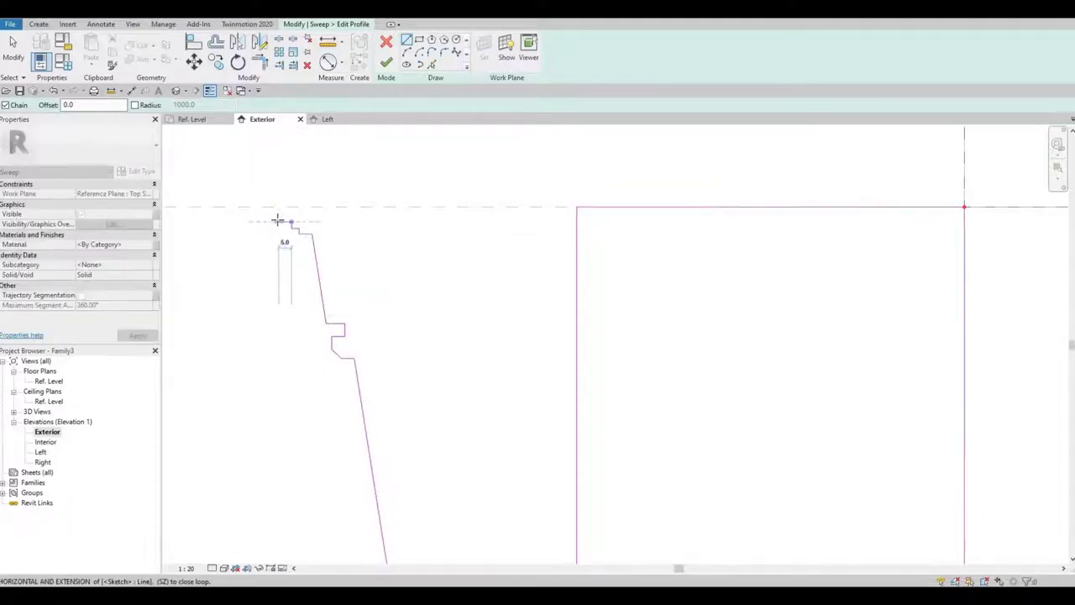
click(279, 210)
click(280, 207)
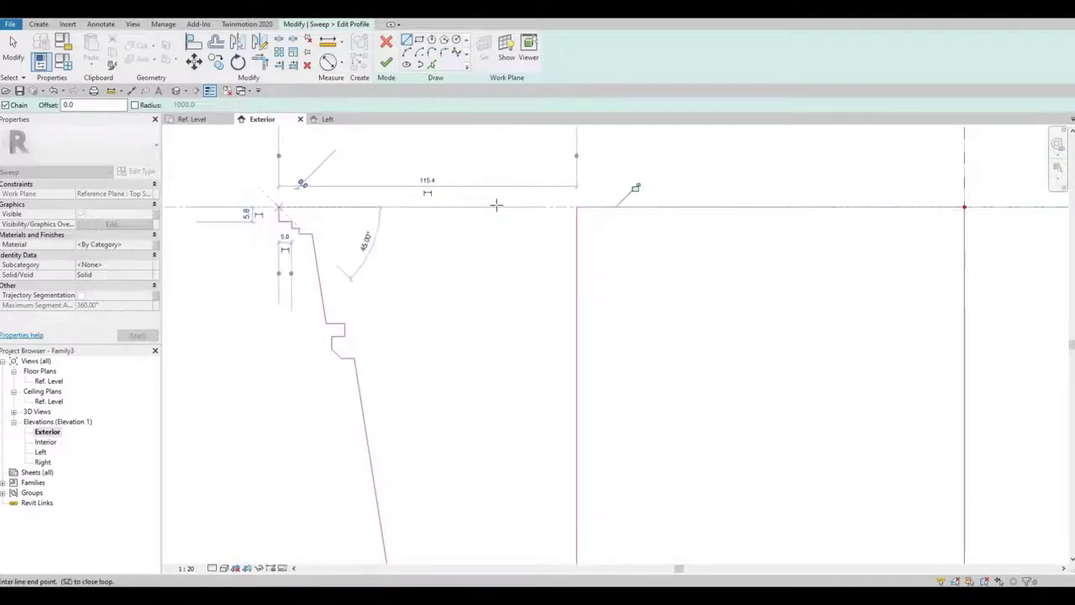
click(575, 207)
key(Escape)
key(Escape)
- Delete the rectangle's original outer vertical edge from inside the moulding profile
middle_drag(560, 257, 540, 252)
scroll(540, 252, down, 2)
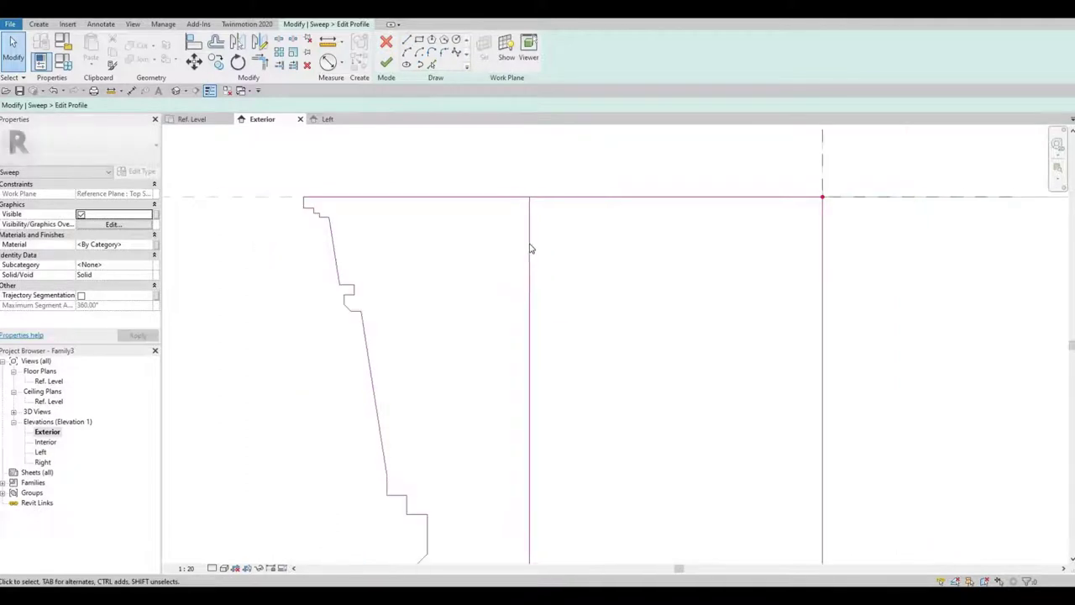
click(539, 310)
key(Delete)
middle_drag(525, 310, 492, 269)
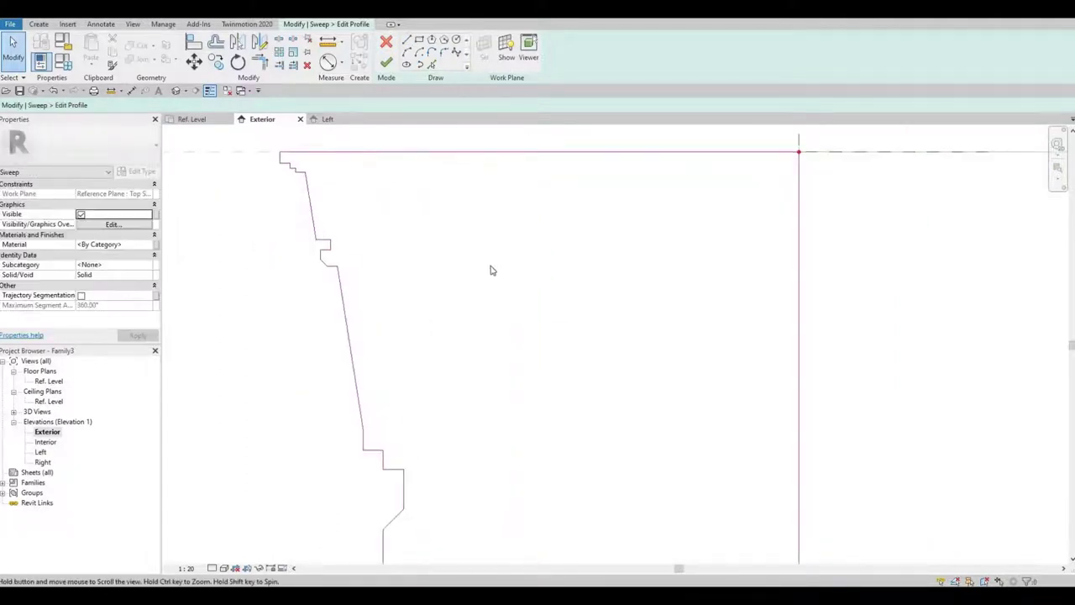
scroll(492, 268, down, 2)
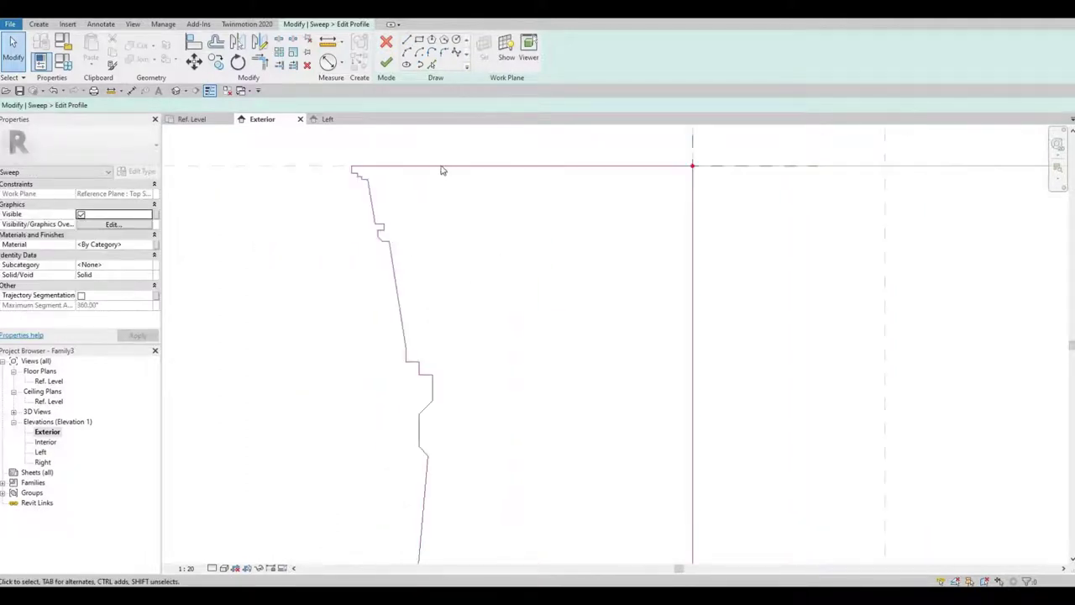
click(443, 53)
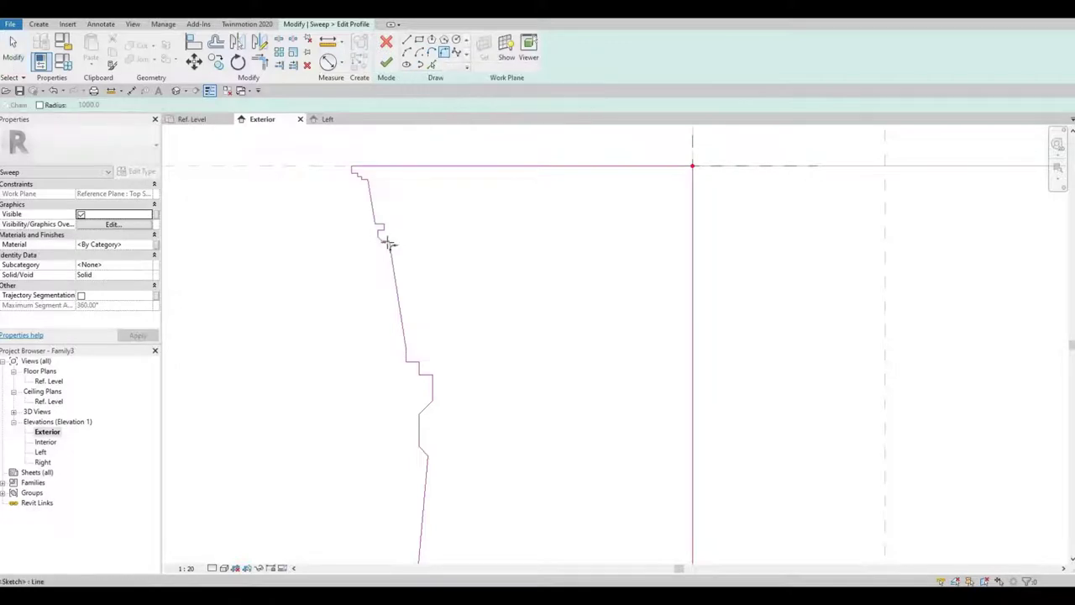
scroll(391, 252, up, 2)
key(Escape)
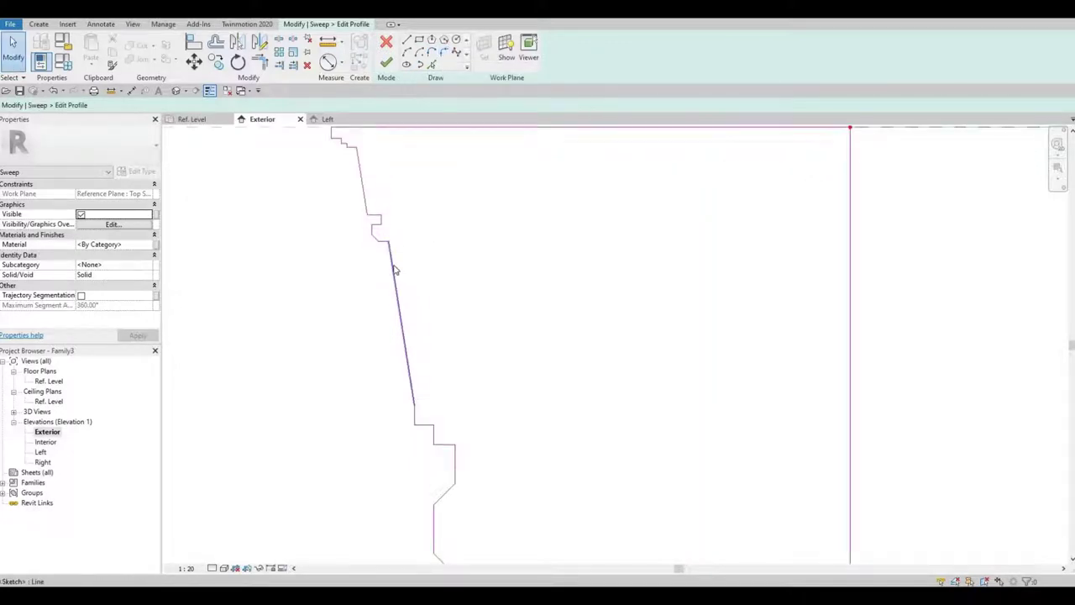
- Replace the long upper sloping line with a concave arc of about 85 mm radius between the same end points
click(395, 268)
key(Delete)
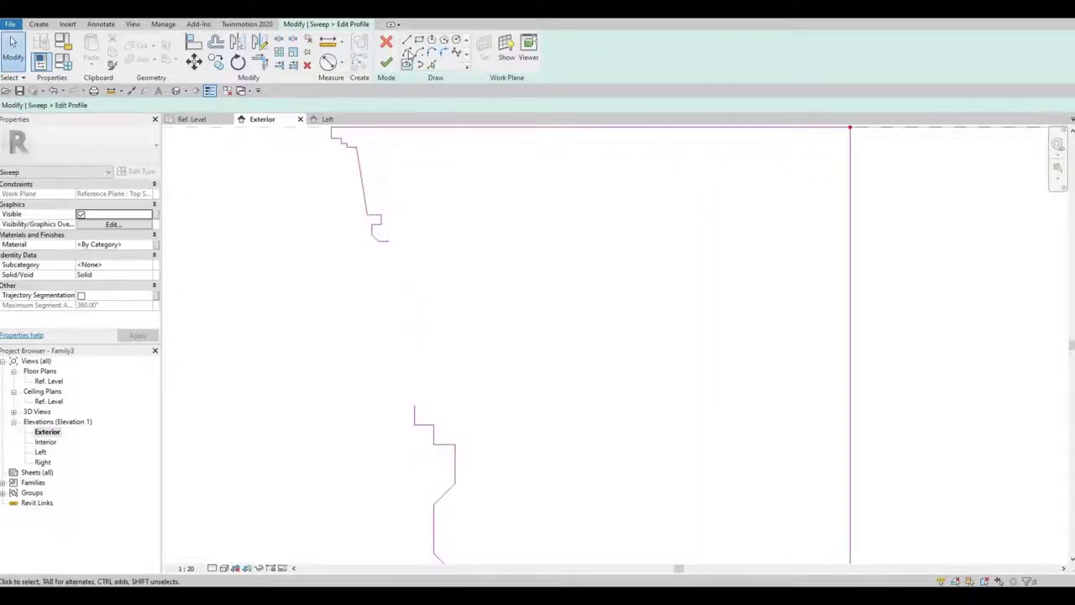
key(l)
key(i)
click(389, 241)
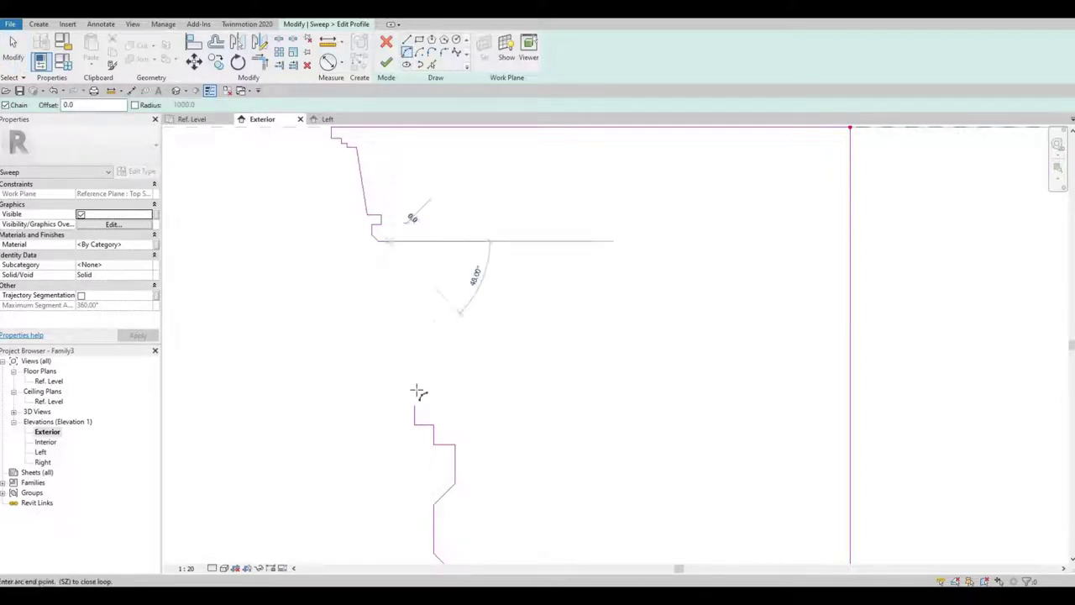
click(415, 411)
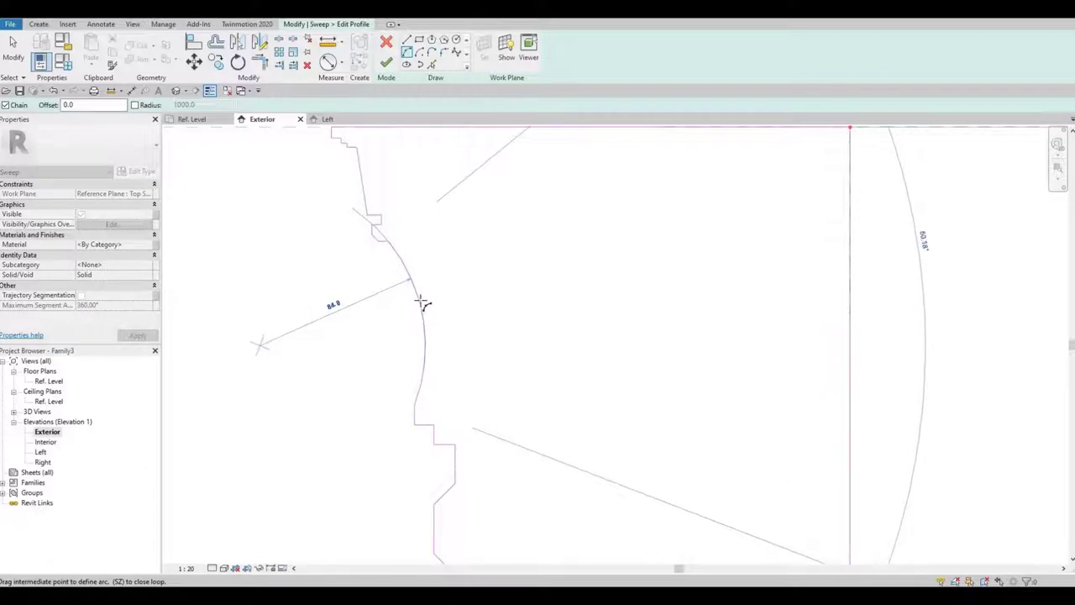
click(380, 186)
key(Escape)
key(Escape)
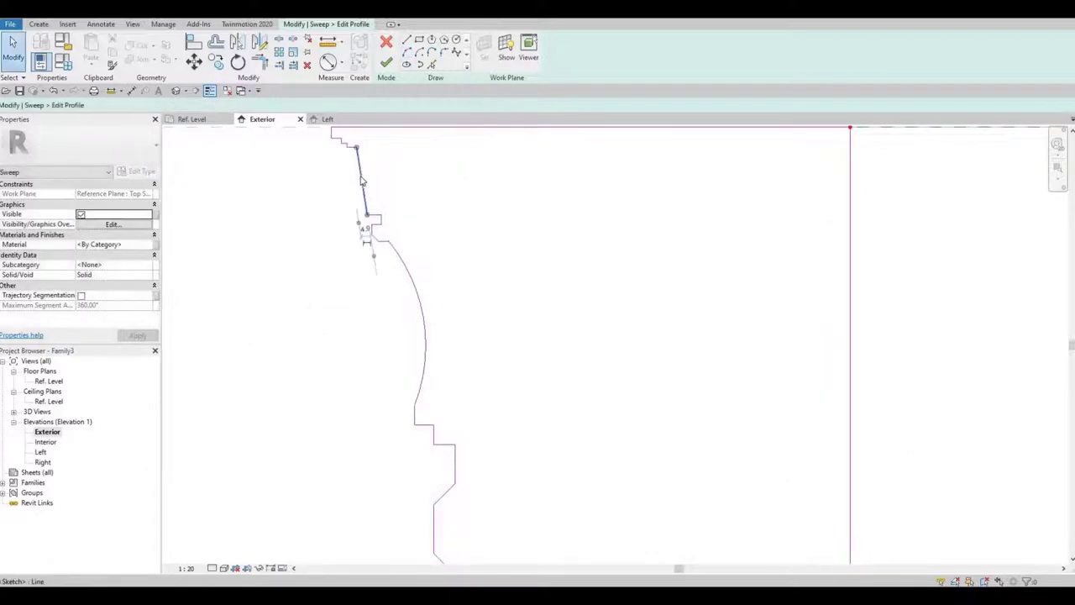
- Replace the short sloping line near the profile's top with a concave arc of about 35 mm radius
click(363, 177)
key(Delete)
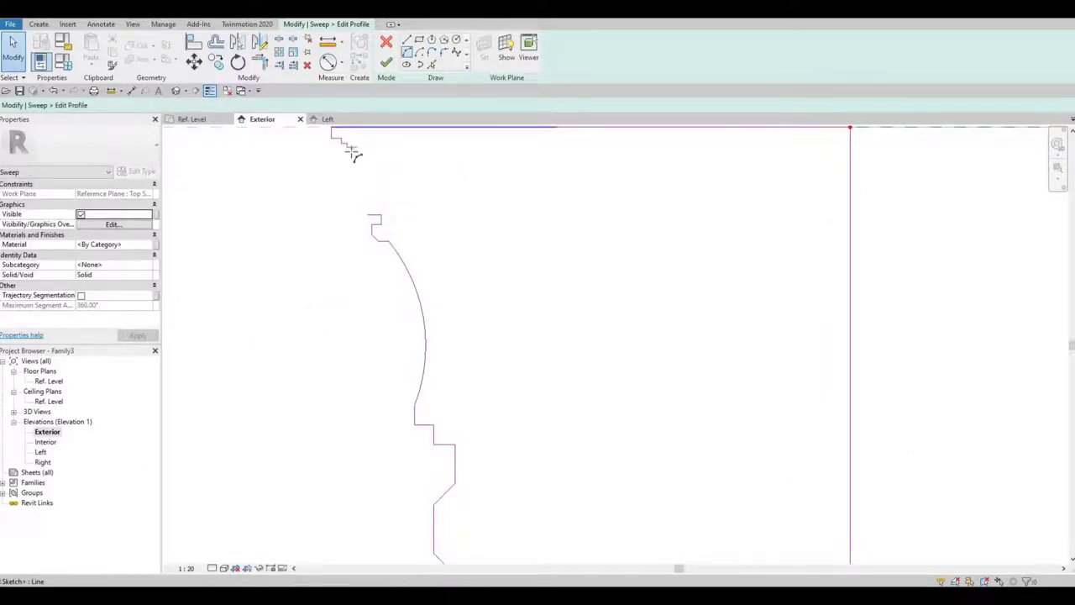
scroll(354, 150, up, 2)
click(359, 145)
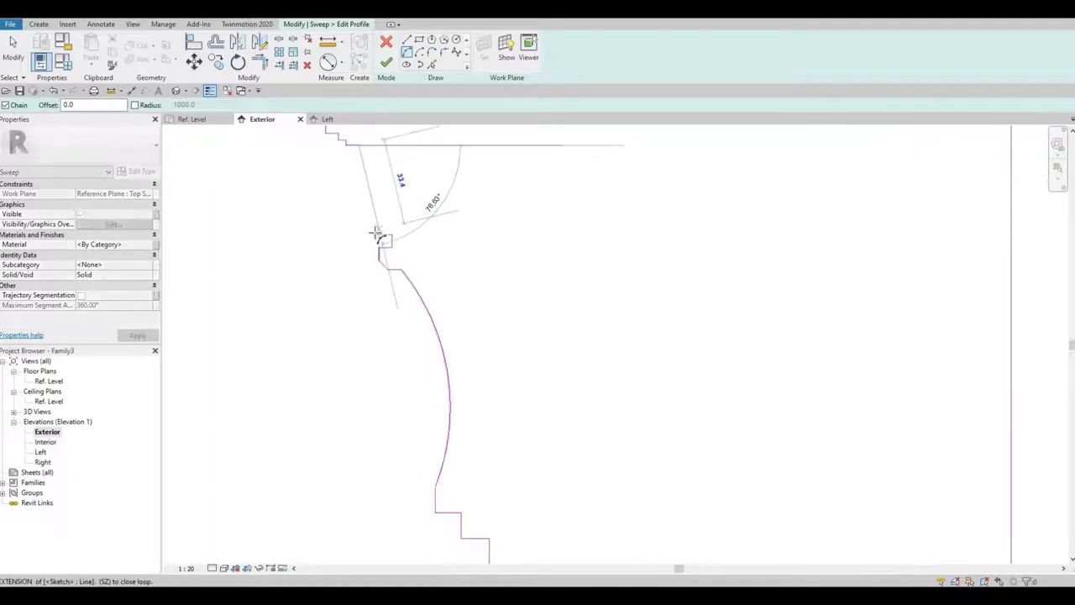
scroll(379, 233, up, 1)
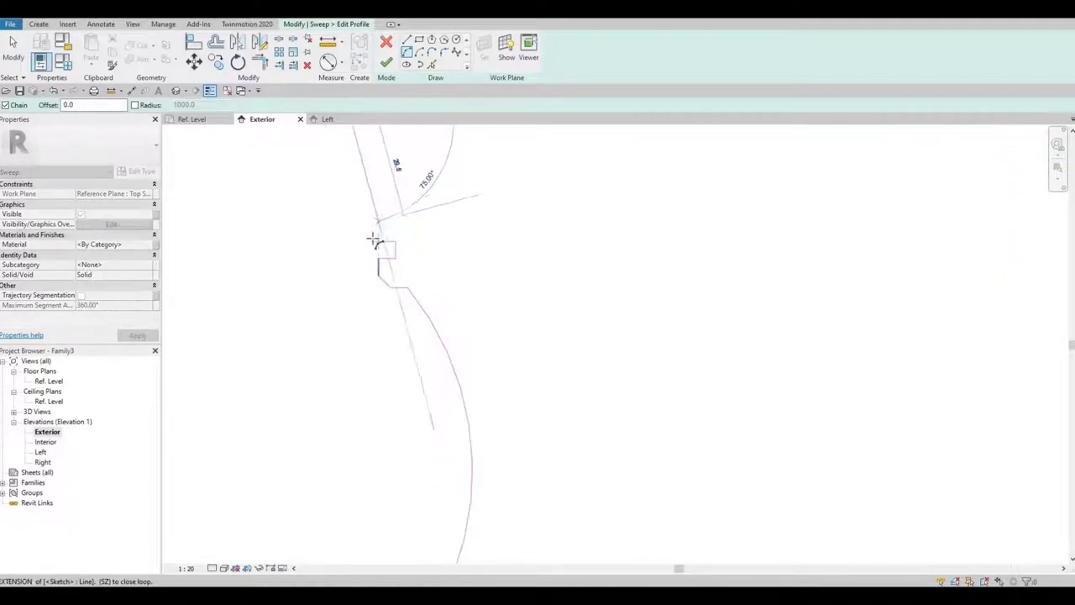
click(374, 241)
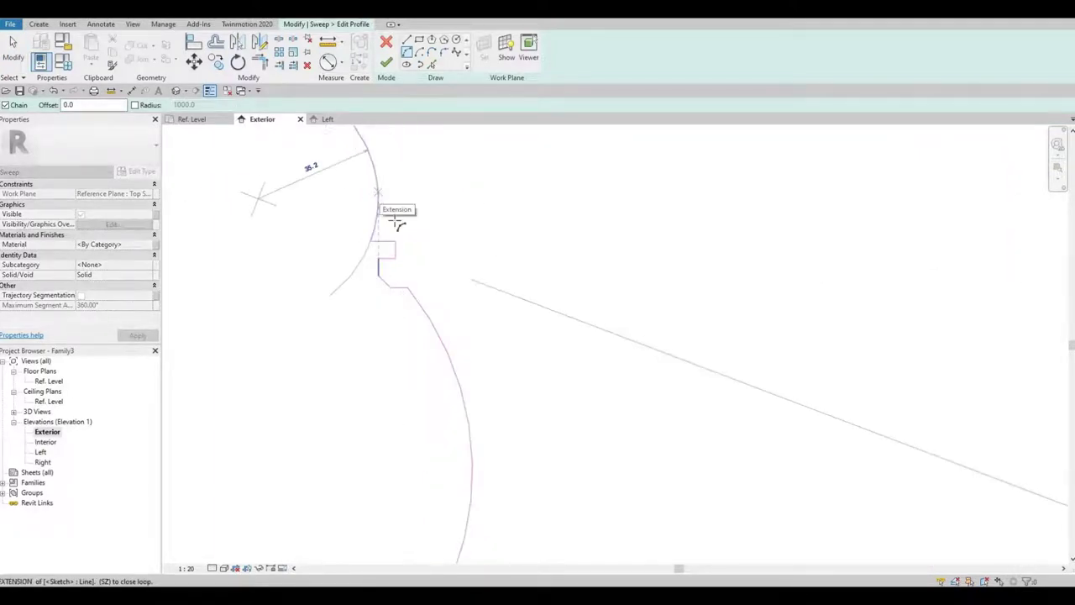
click(392, 202)
- Fillet the lower corner between the 50 mm horizontal projection and the vertical line below it
scroll(392, 202, down, 1)
scroll(393, 257, up, 4)
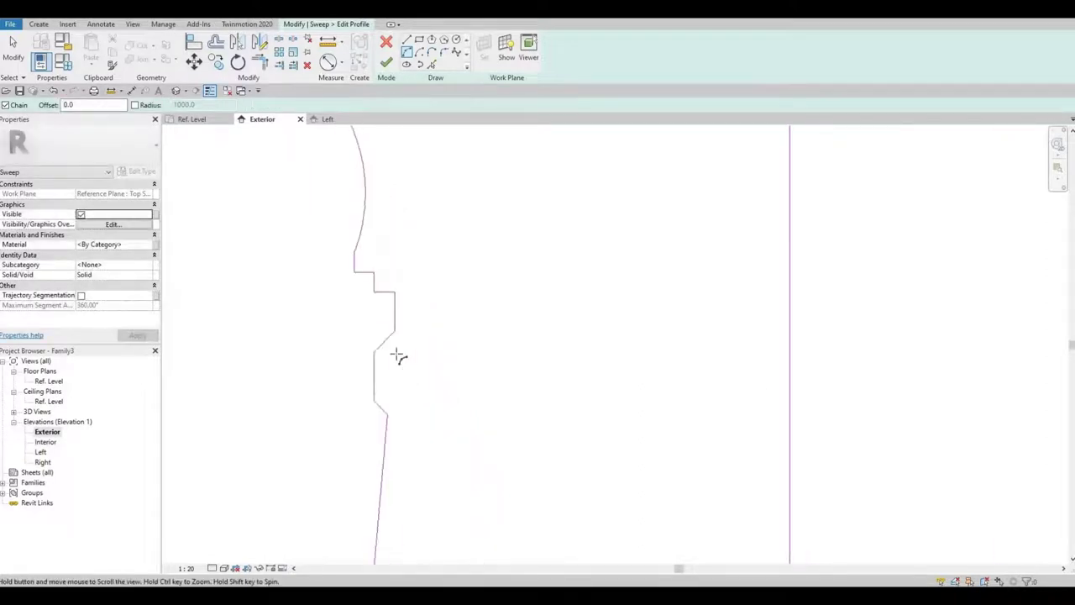
scroll(411, 346, down, 1)
middle_drag(410, 346, 403, 314)
scroll(404, 316, up, 1)
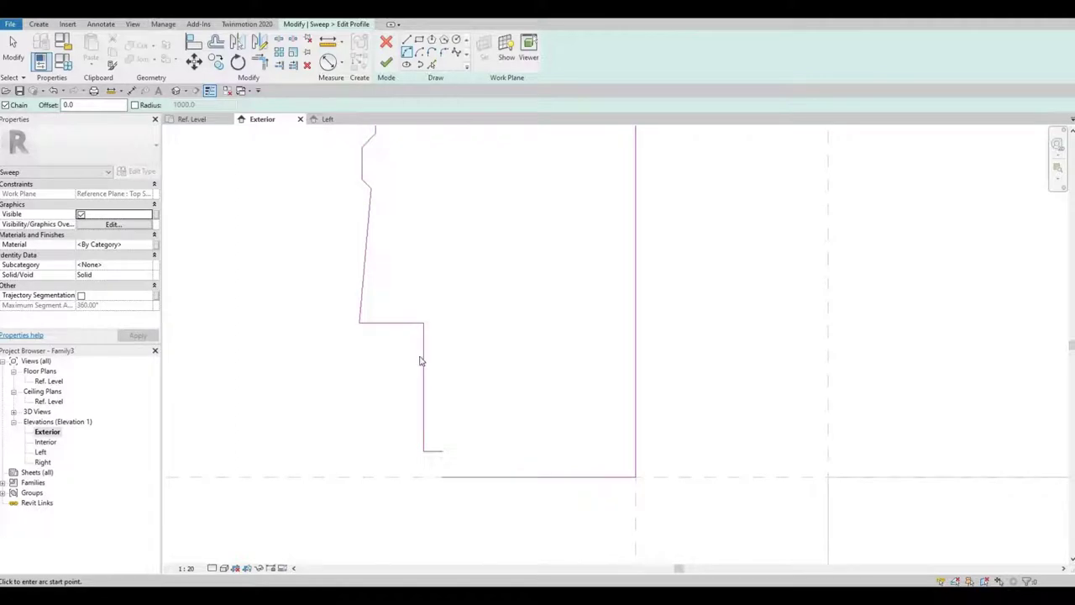
scroll(421, 361, up, 1)
key(Escape)
key(Escape)
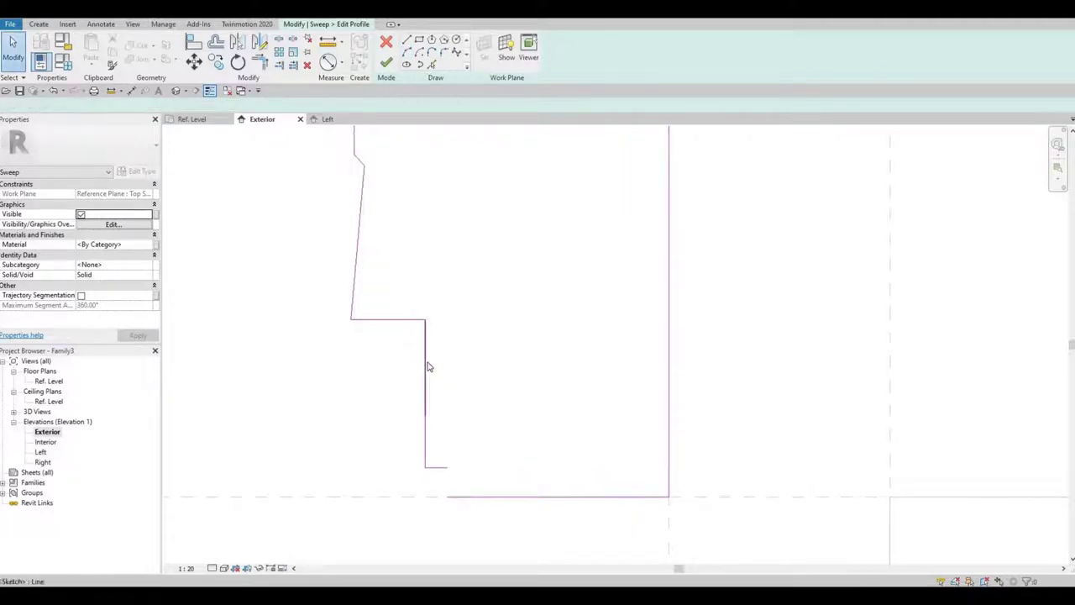
click(427, 366)
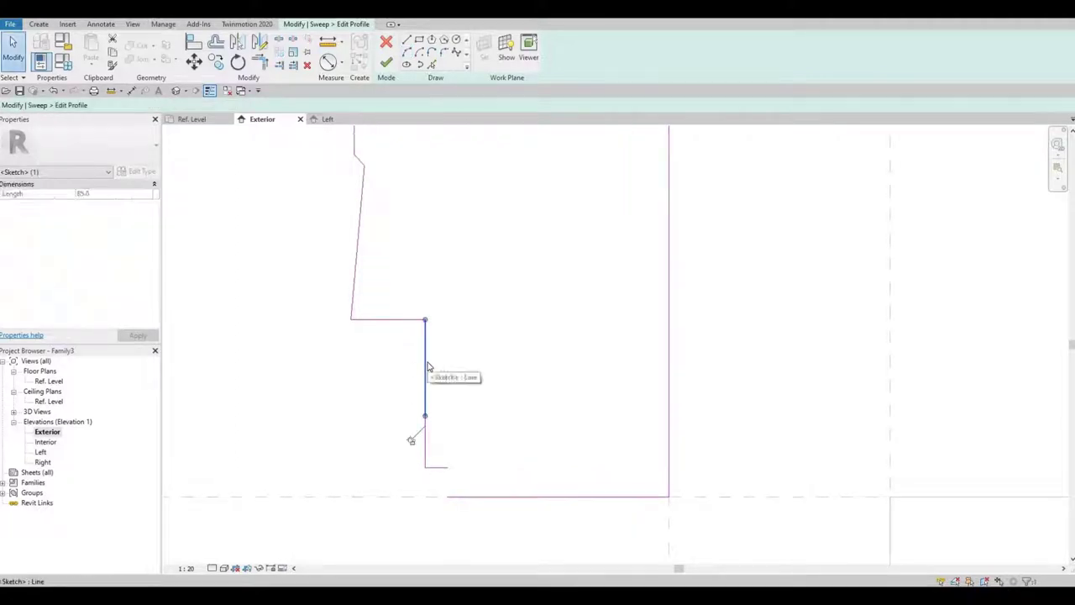
click(449, 52)
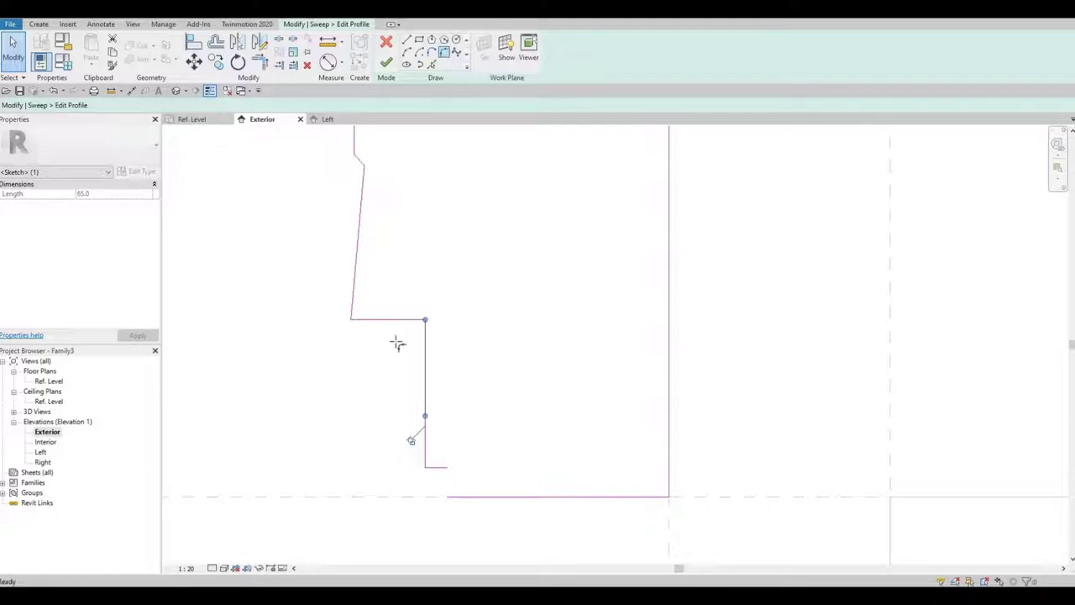
click(401, 320)
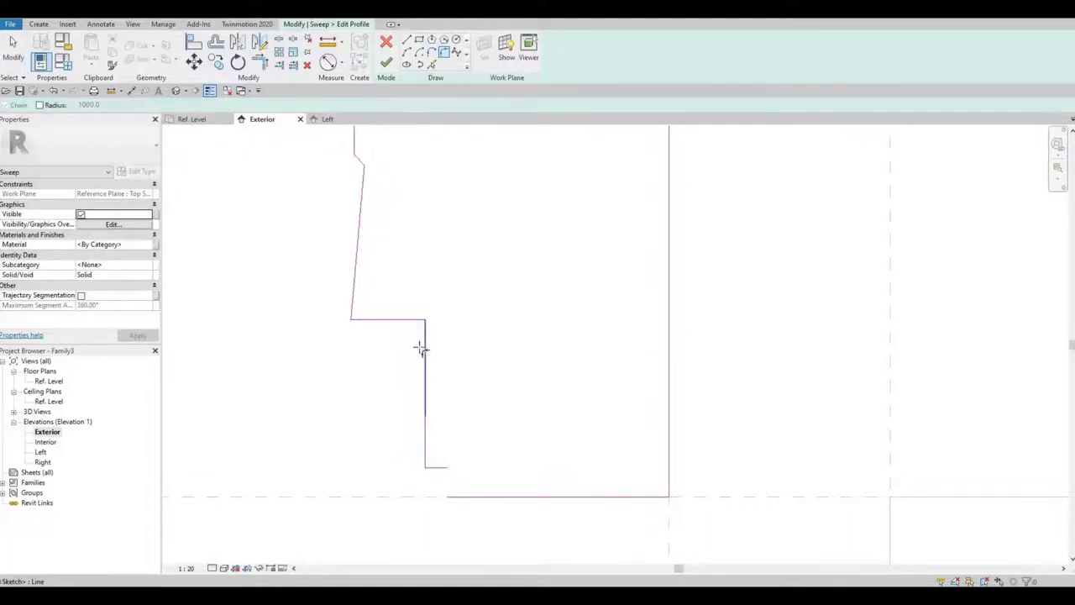
click(422, 350)
click(437, 355)
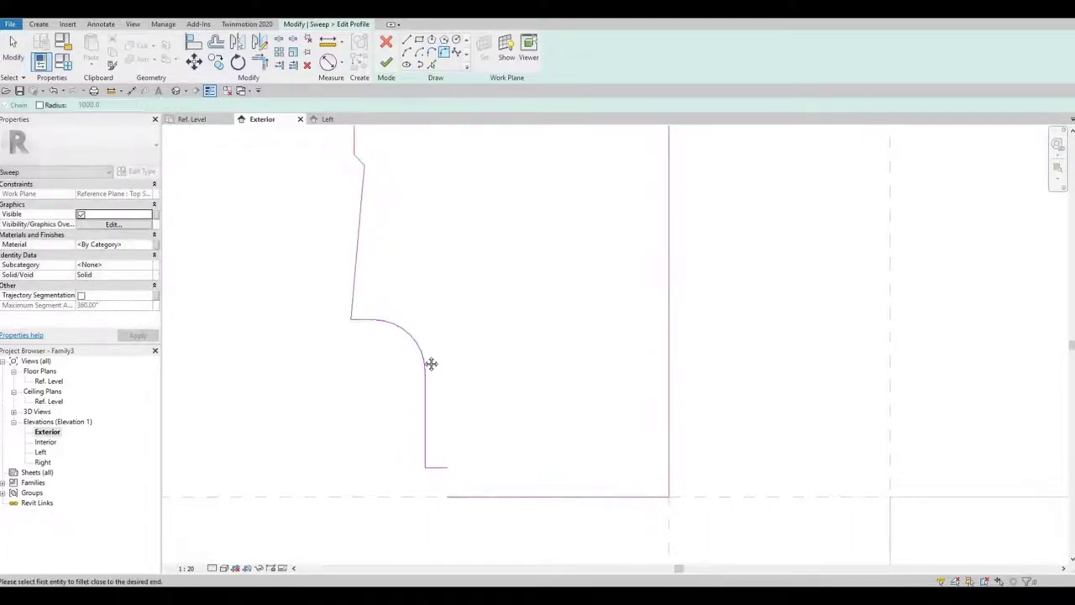
- Close the moulding profile with a 20 mm vertical line joining the short lower ledge to the bottom edge
middle_drag(432, 365, 416, 266)
scroll(416, 266, down, 1)
key(Escape)
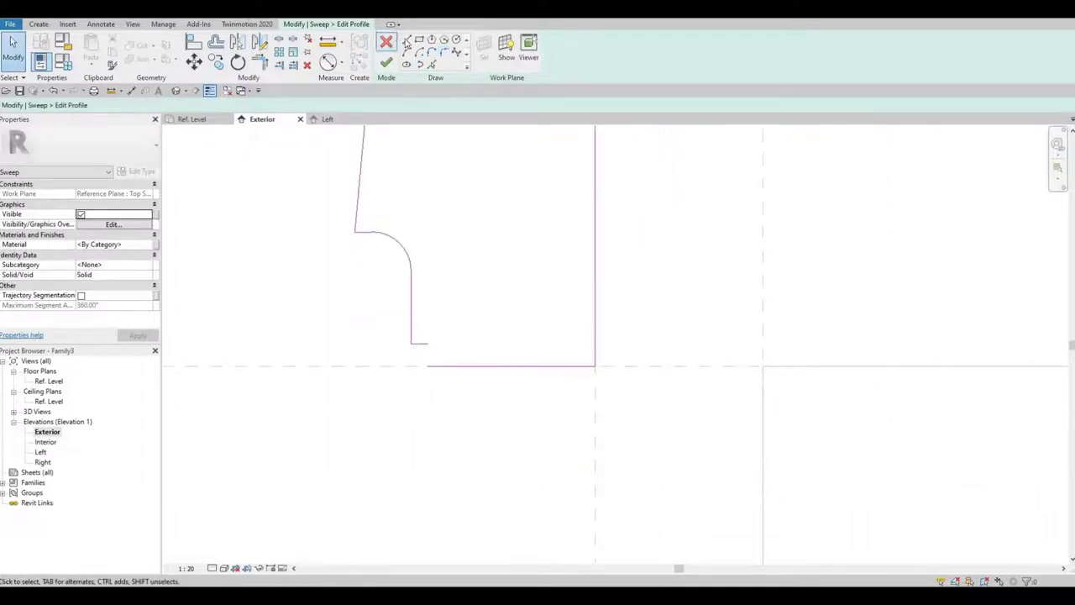
key(l)
key(i)
click(427, 342)
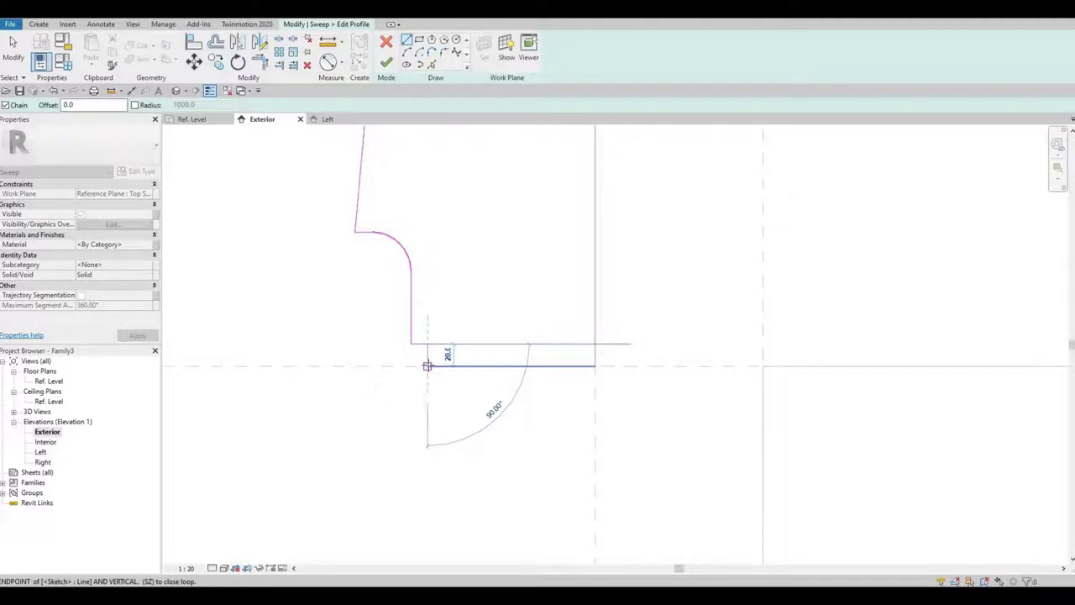
click(427, 367)
key(Escape)
middle_drag(529, 294, 497, 396)
scroll(496, 396, down, 4)
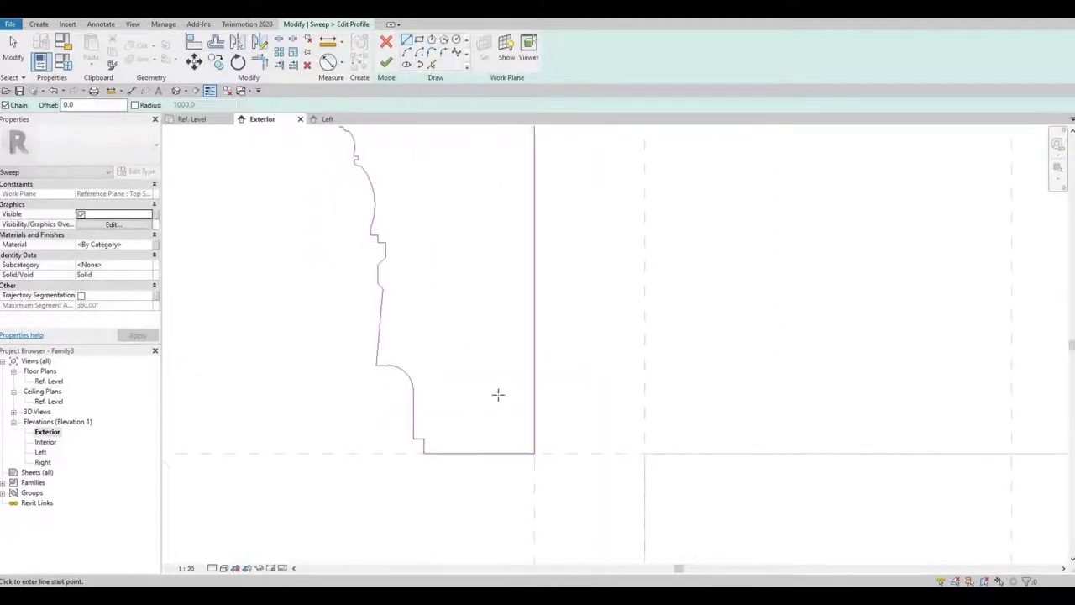
middle_drag(516, 181, 506, 302)
key(Escape)
scroll(521, 238, down, 2)
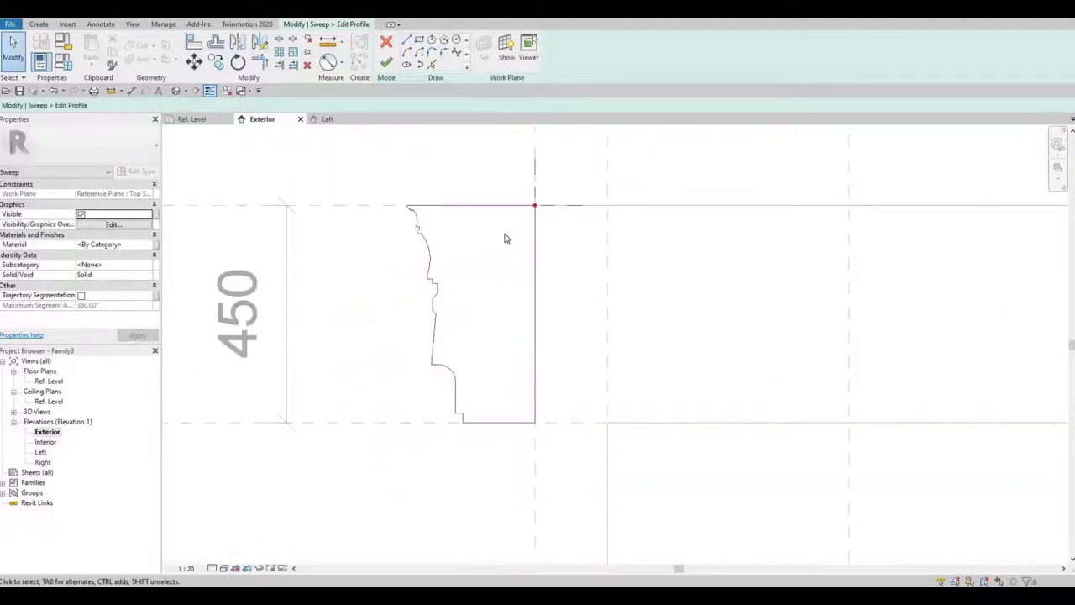
- Move the long slanted line above the lower rounded corner inward by about 15 mm
middle_drag(428, 252, 427, 257)
scroll(412, 199, up, 3)
middle_drag(412, 199, 415, 244)
scroll(454, 464, up, 1)
middle_drag(453, 463, 439, 379)
scroll(440, 379, down, 1)
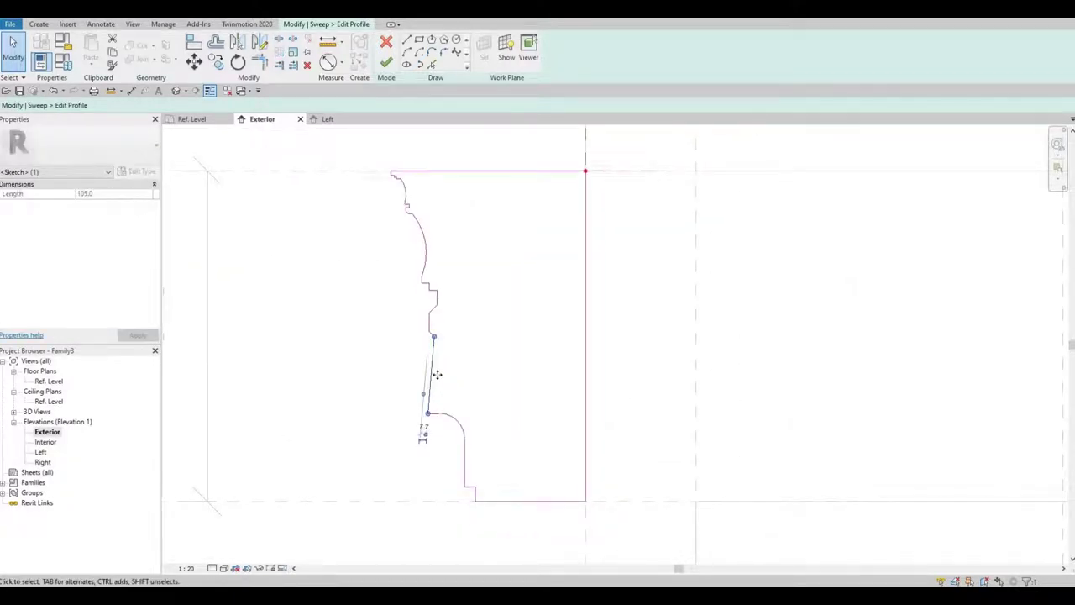
drag(437, 373, 445, 374)
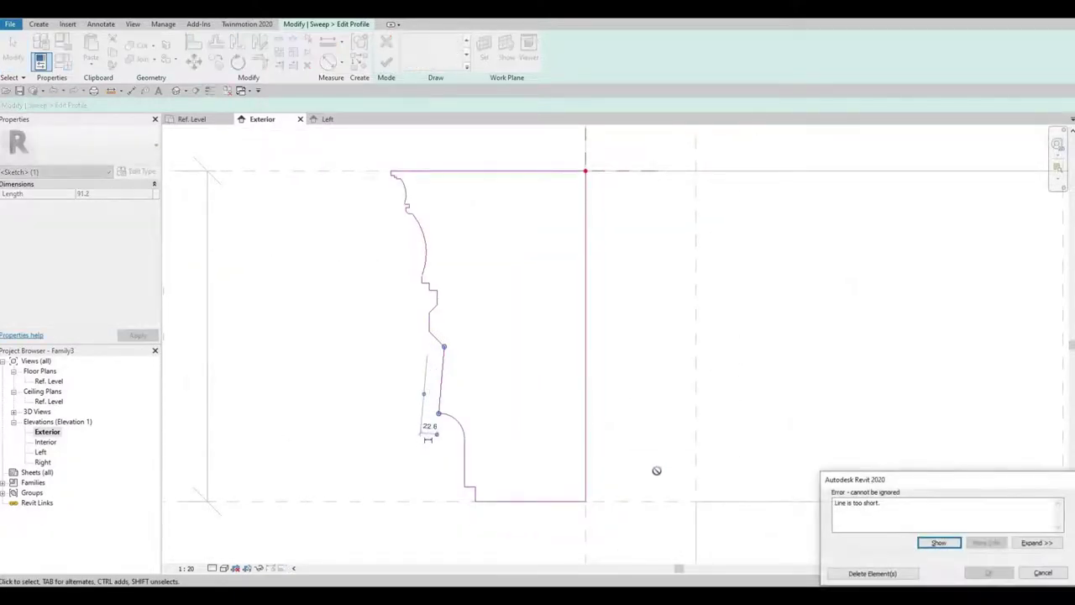
key(Escape)
scroll(496, 373, down, 2)
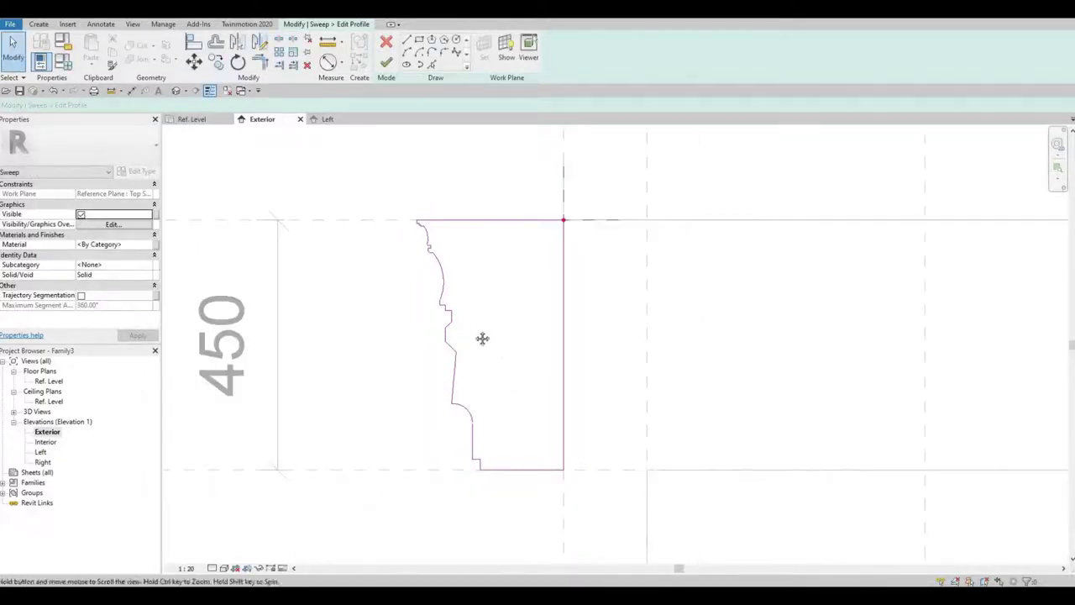
- Delete the 2.5 mm leftover segment above the rounded corner and join the slanted line's lower end to the arc's start
middle_drag(457, 403, 439, 374)
scroll(412, 357, up, 8)
drag(341, 289, 523, 450)
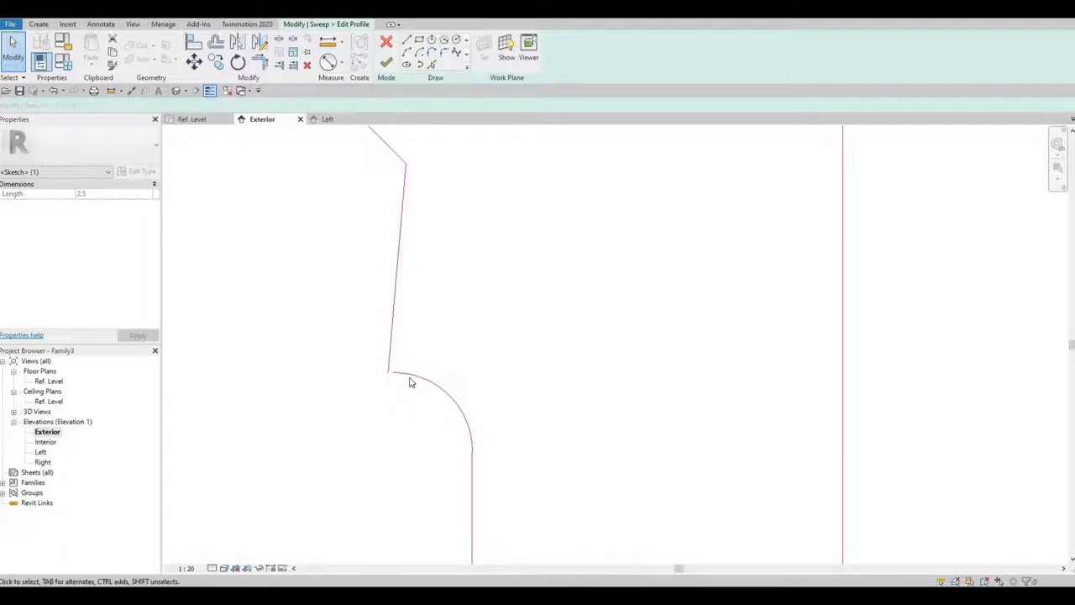
scroll(411, 383, up, 2)
mouse_move(387, 358)
mouse_down()
mouse_move(381, 374)
mouse_move(393, 369)
mouse_up()
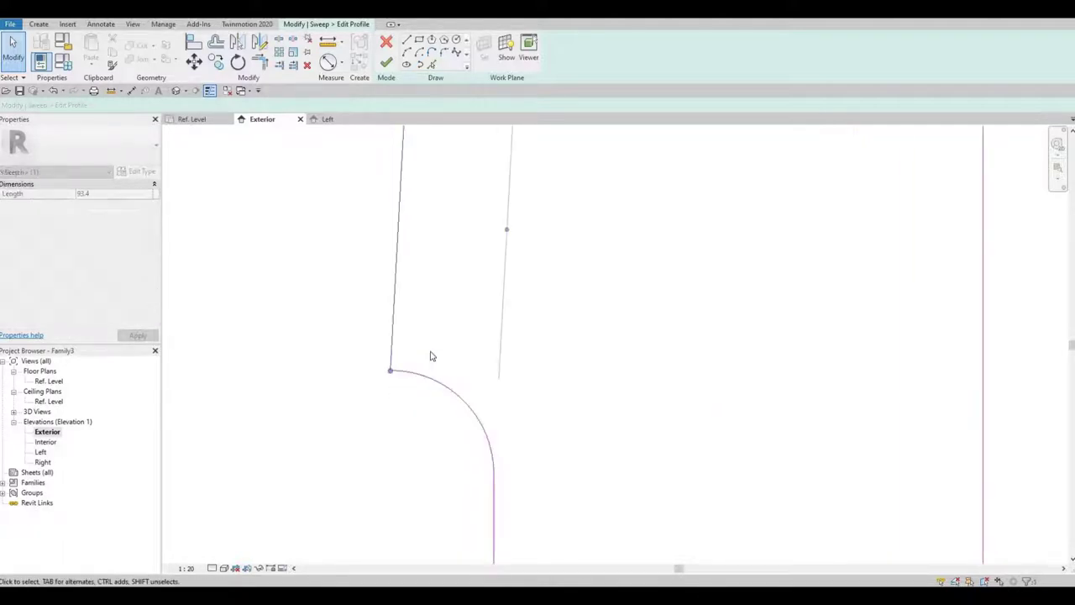
click(452, 338)
scroll(453, 337, down, 5)
scroll(457, 324, down, 2)
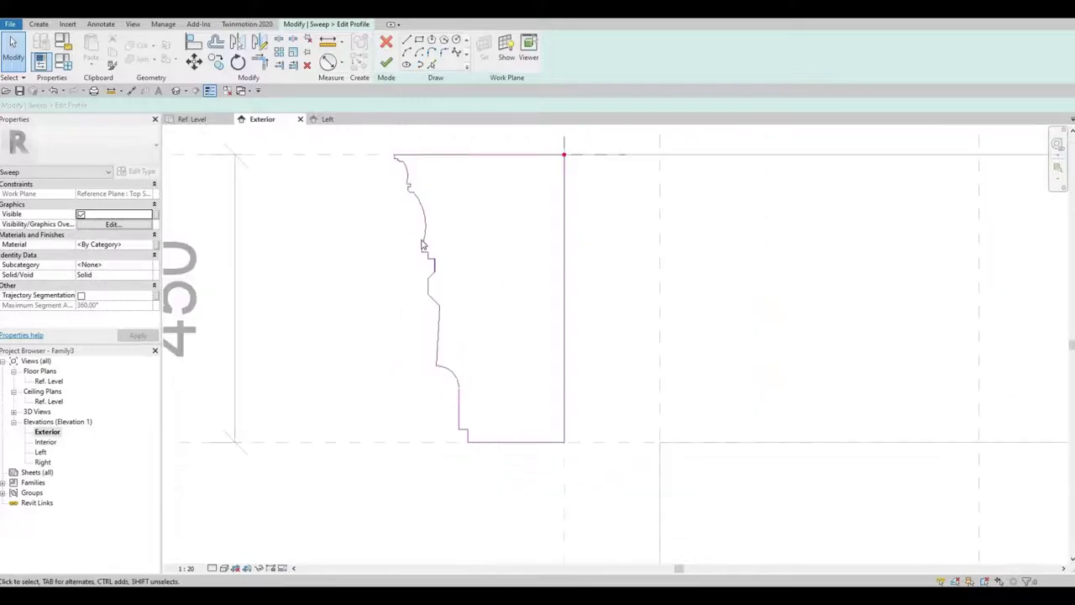
- Finish the moulding profile and its sweep, and examine the cornice from the exterior side in 3D
scroll(422, 244, up, 3)
scroll(428, 265, up, 5)
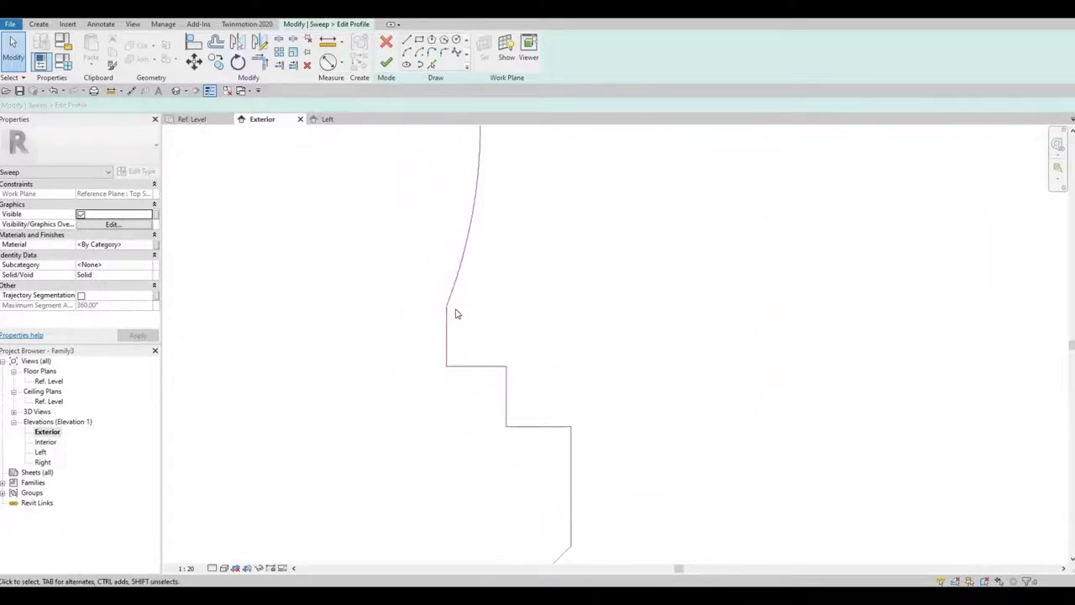
scroll(453, 286, down, 4)
middle_drag(429, 285, 339, 285)
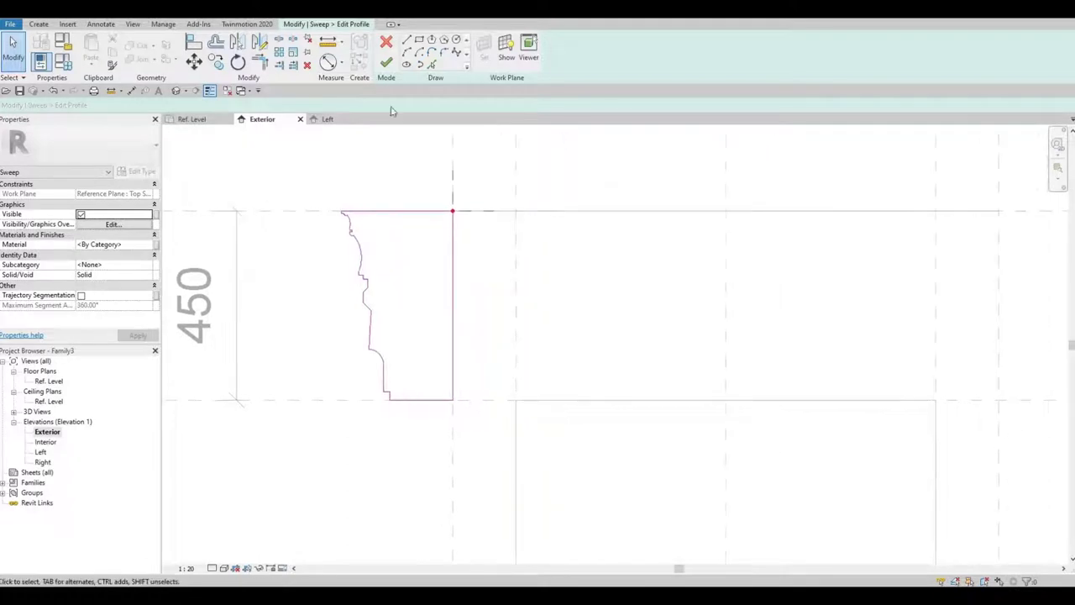
click(386, 66)
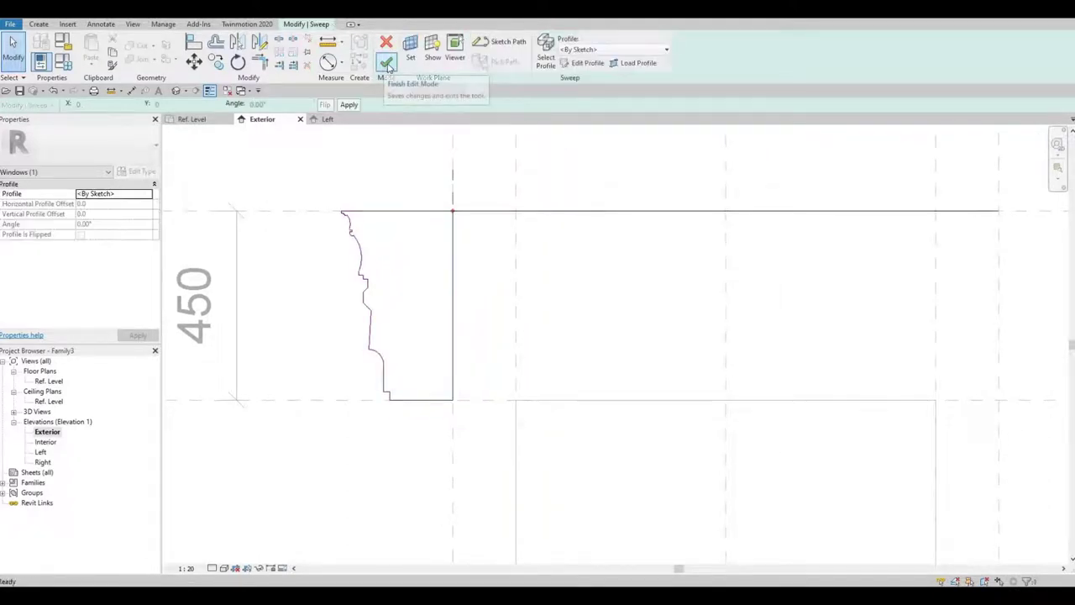
click(386, 65)
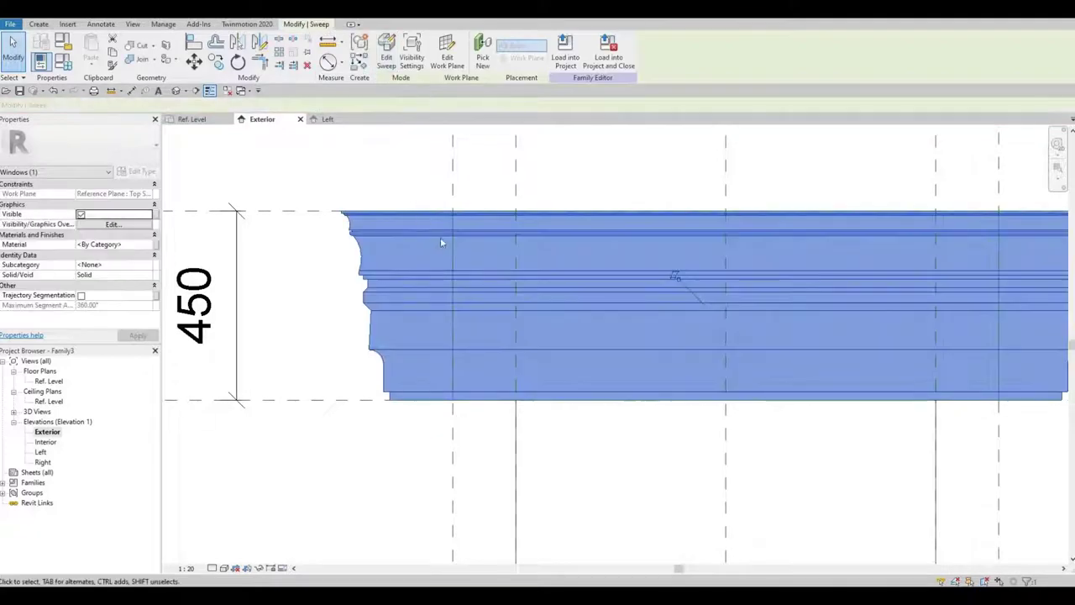
scroll(435, 241, down, 2)
key(Escape)
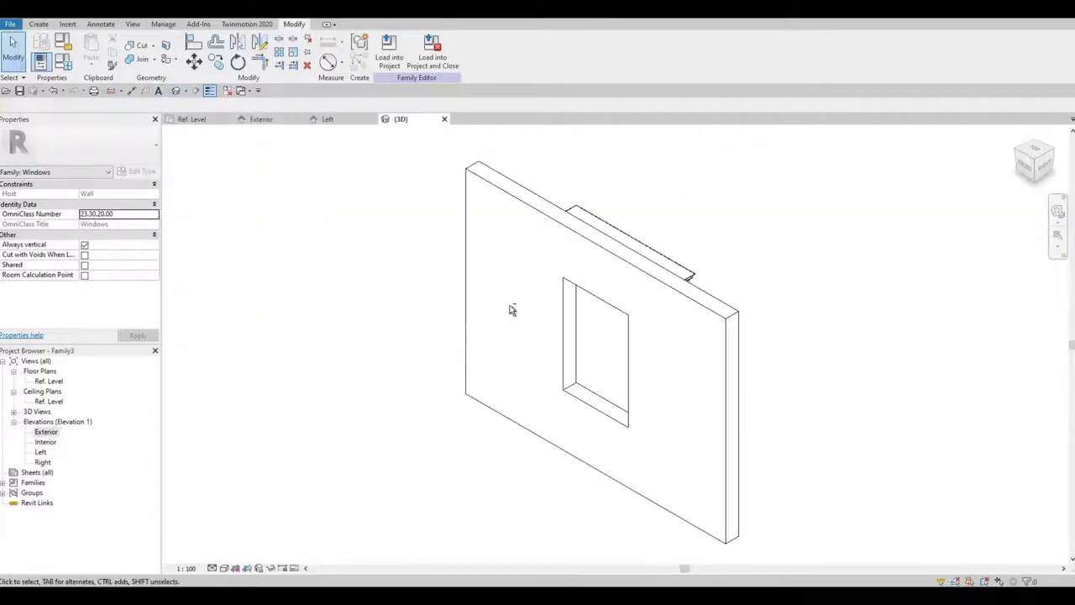
shift+middle_drag(802, 326, 690, 307)
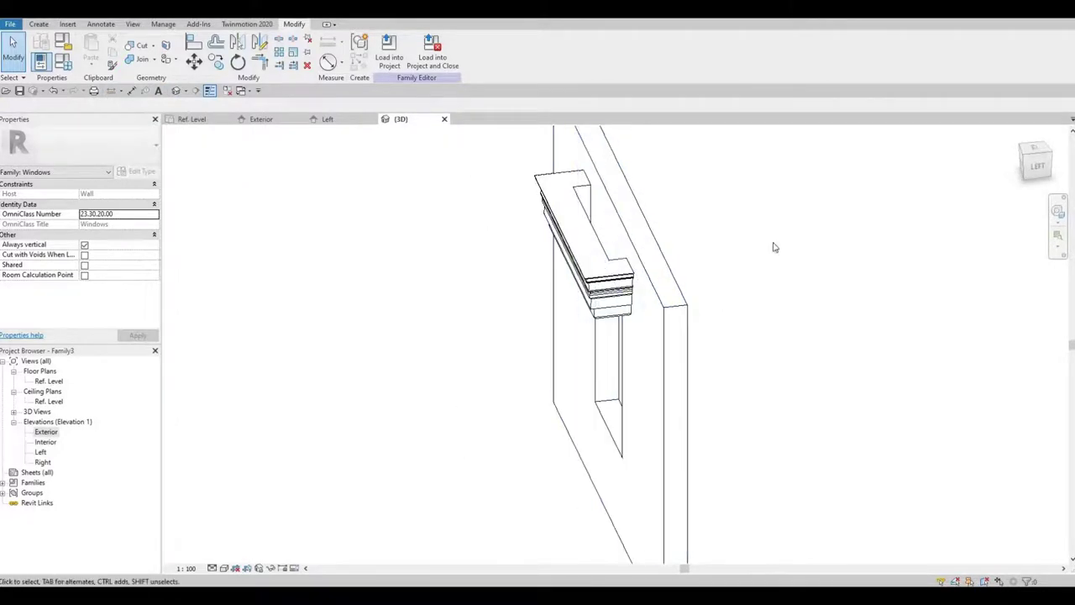
shift+middle_drag(773, 243, 687, 374)
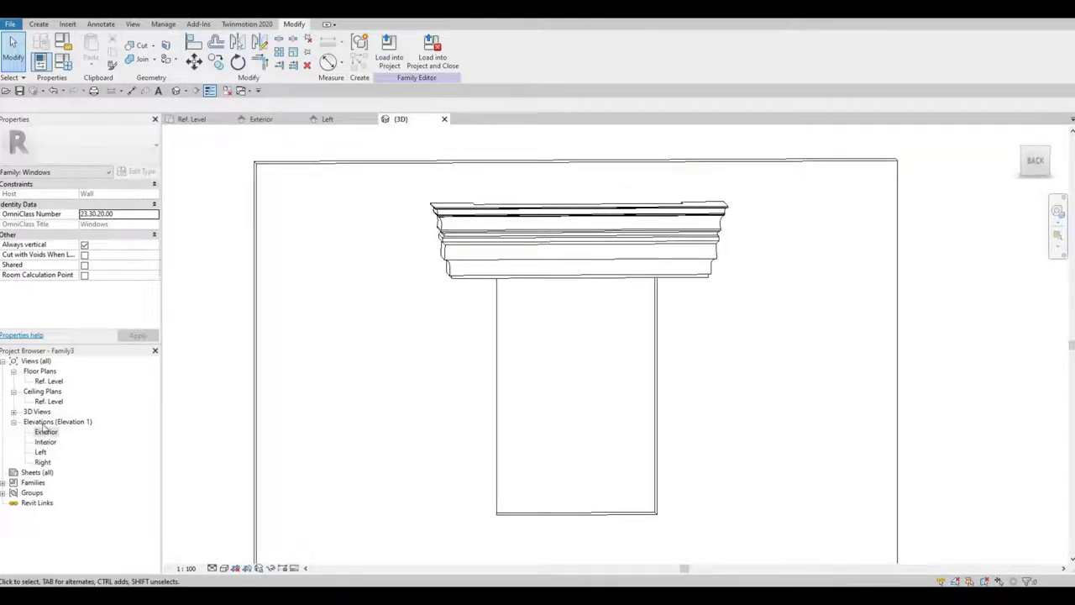
- Open the Ref. Level floor plan and set its detail level to Fine
double_click(49, 381)
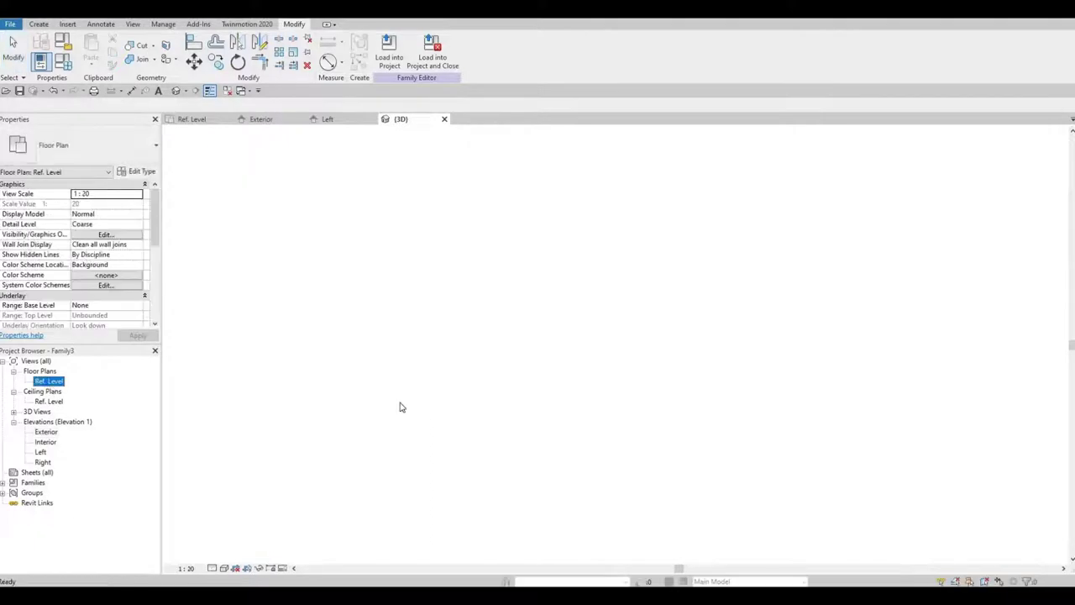
scroll(462, 369, down, 2)
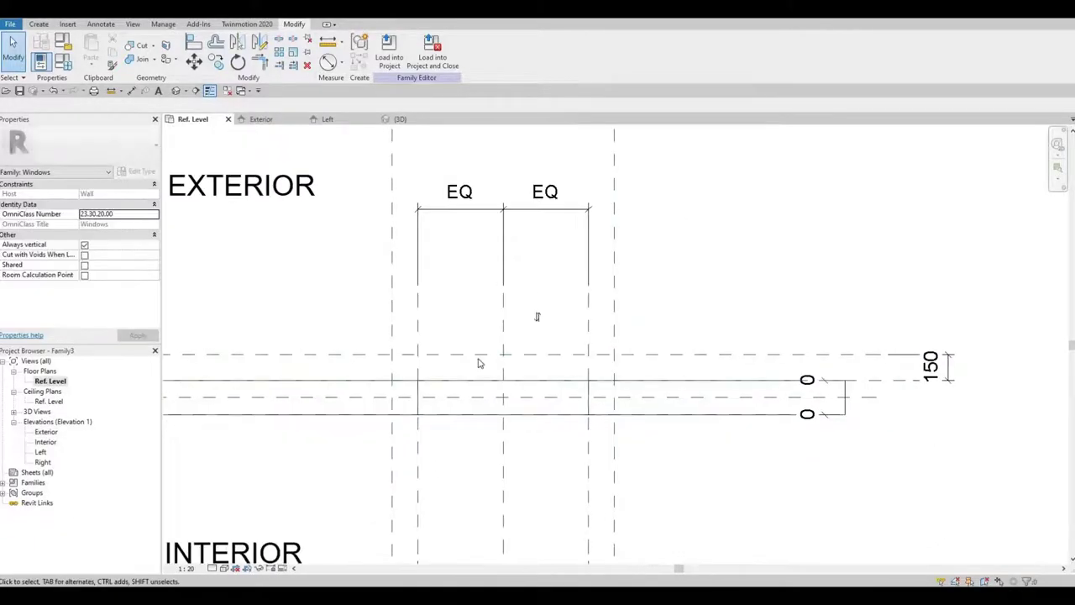
scroll(462, 360, up, 4)
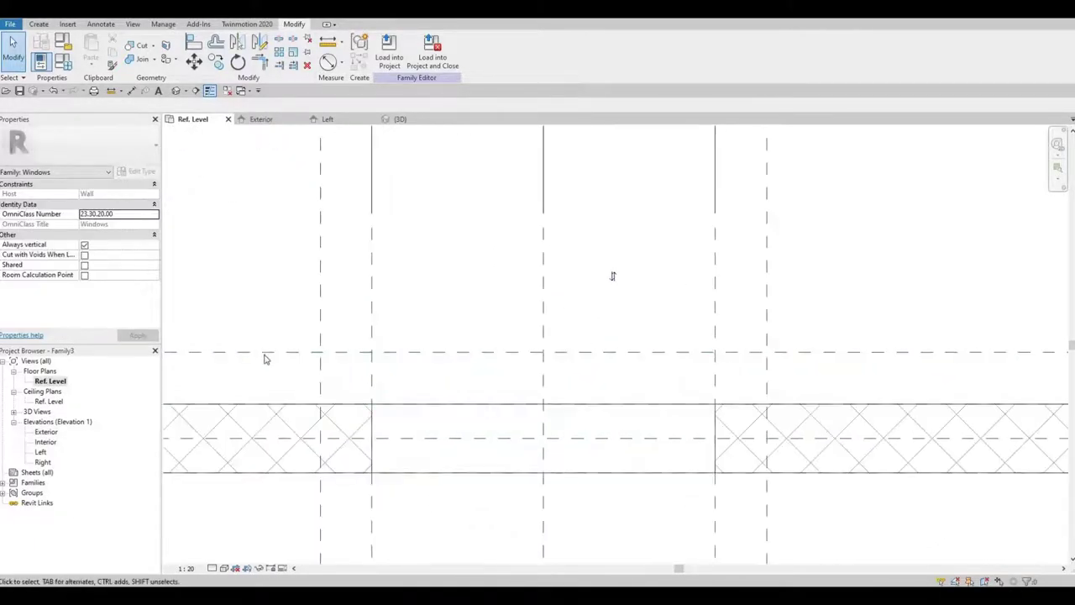
scroll(369, 391, down, 1)
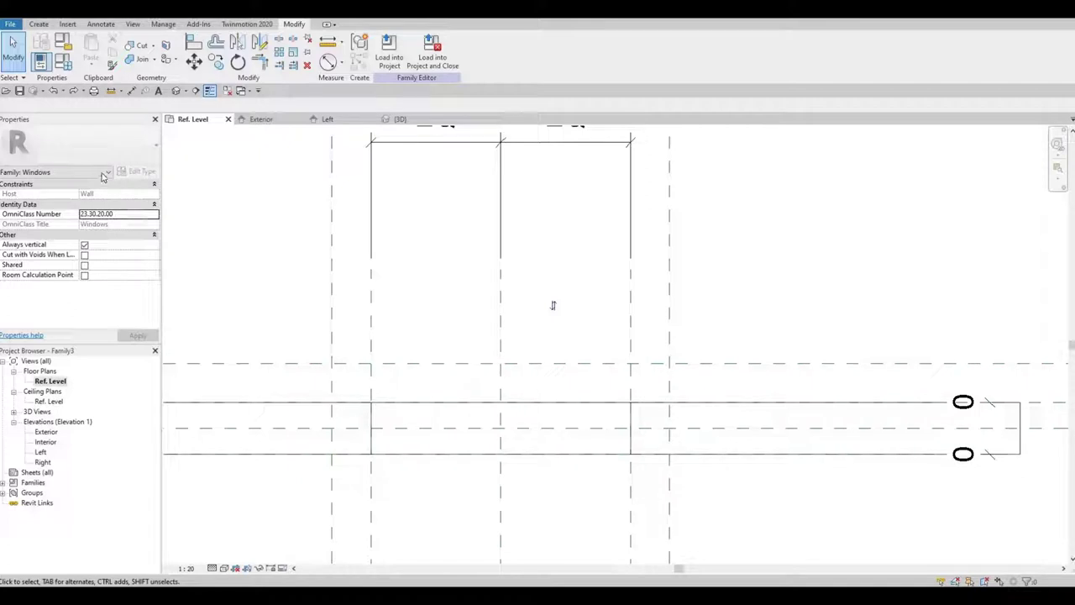
- Set the floor plan's view range to Unlimited for top, bottom and view depth, with a cut plane offset of 100000
click(101, 173)
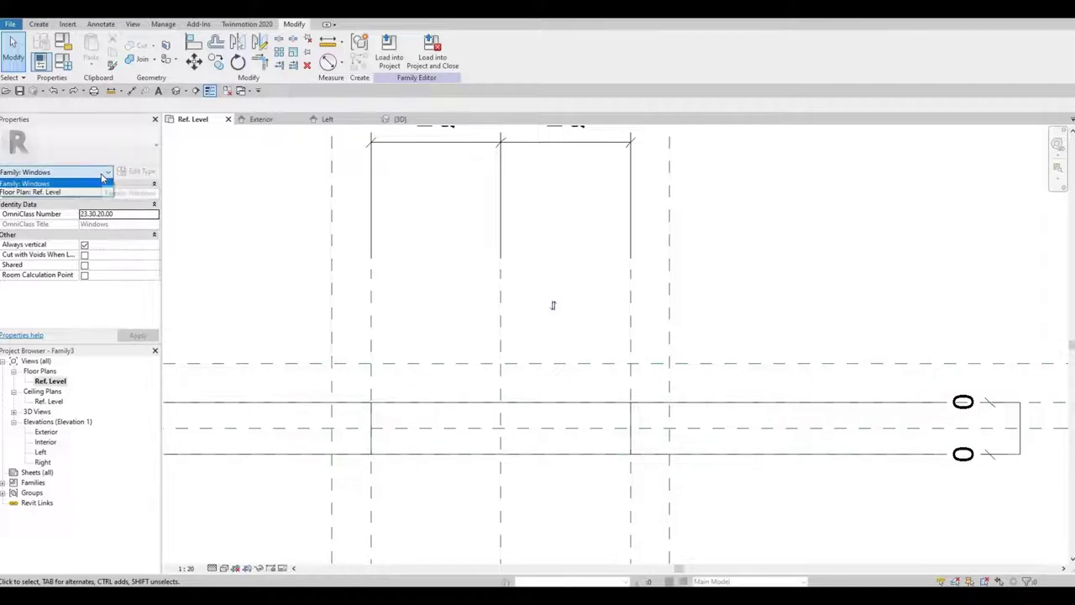
click(28, 193)
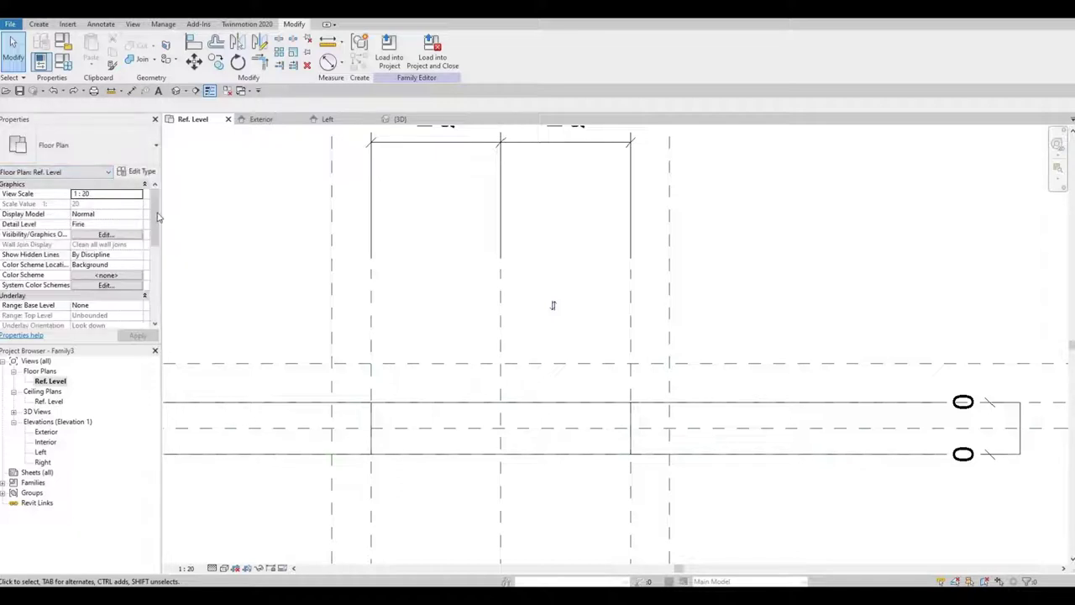
drag(158, 217, 158, 269)
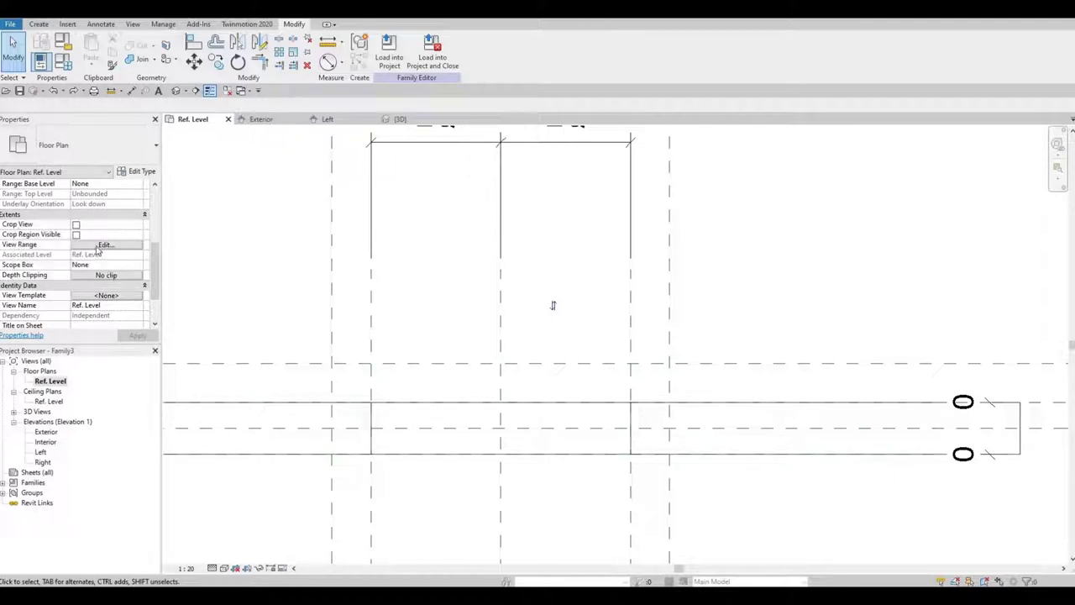
click(97, 247)
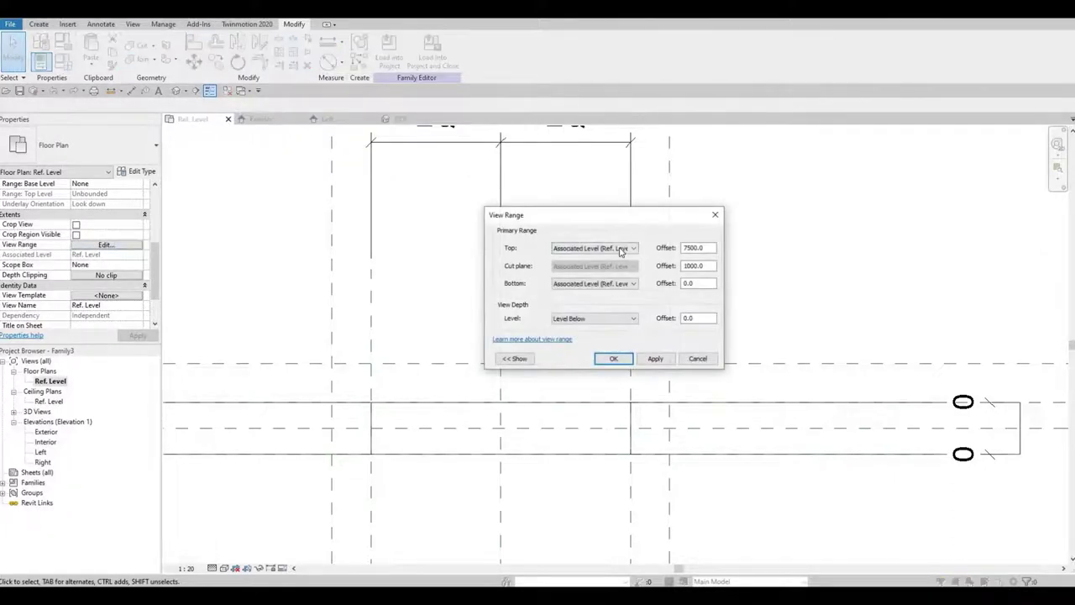
click(621, 249)
click(618, 281)
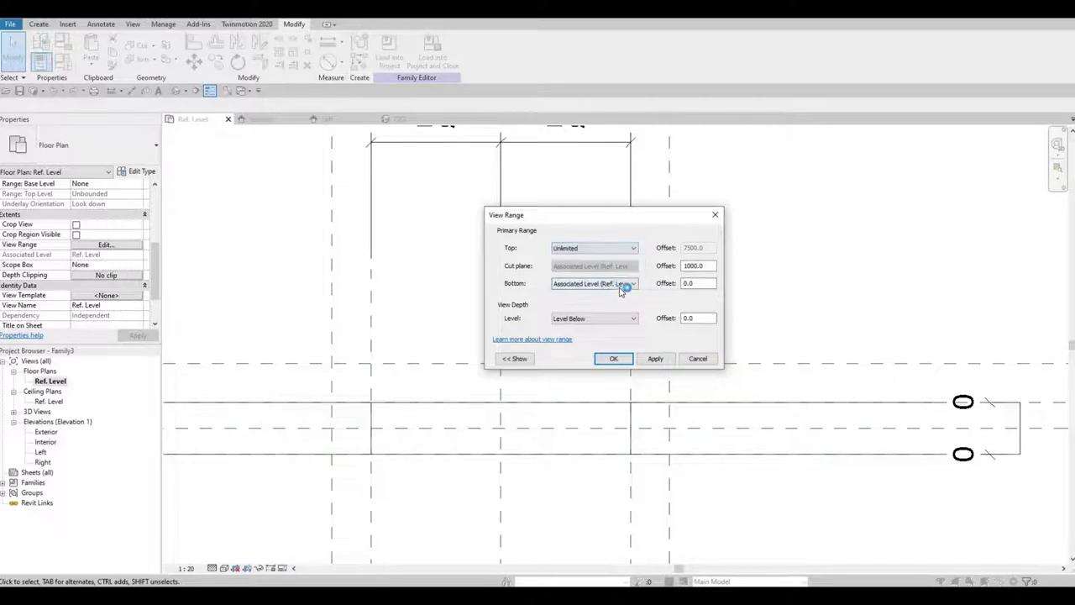
click(618, 284)
click(603, 308)
click(624, 318)
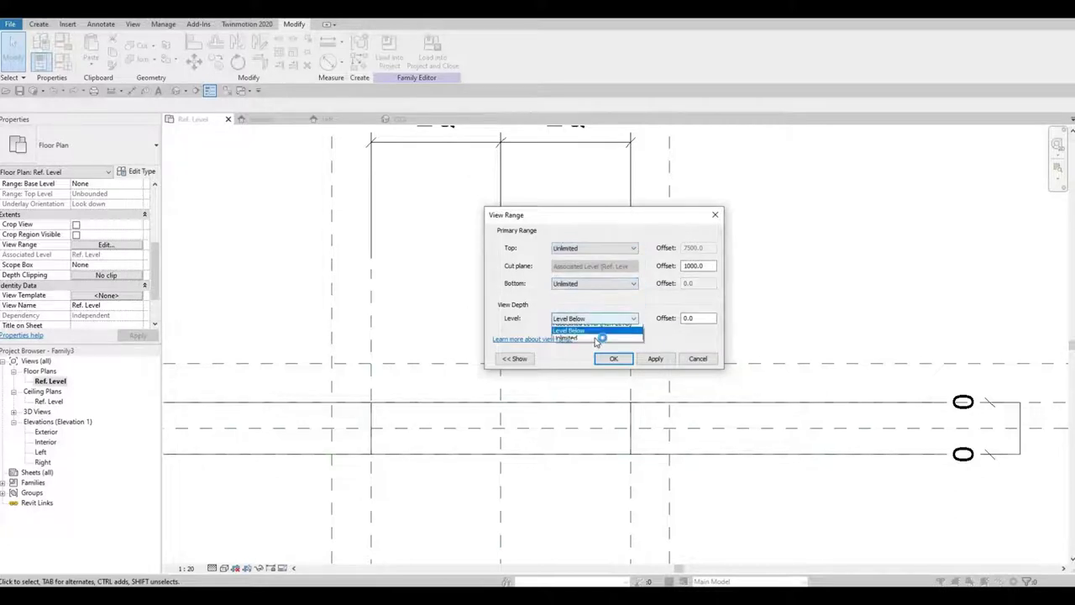
click(589, 343)
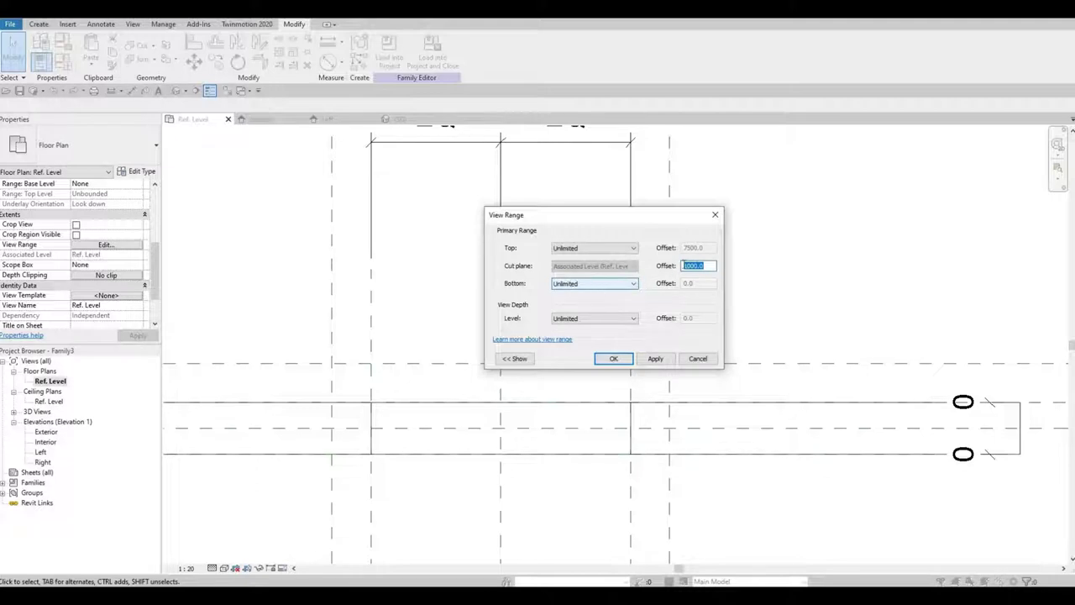
click(691, 266)
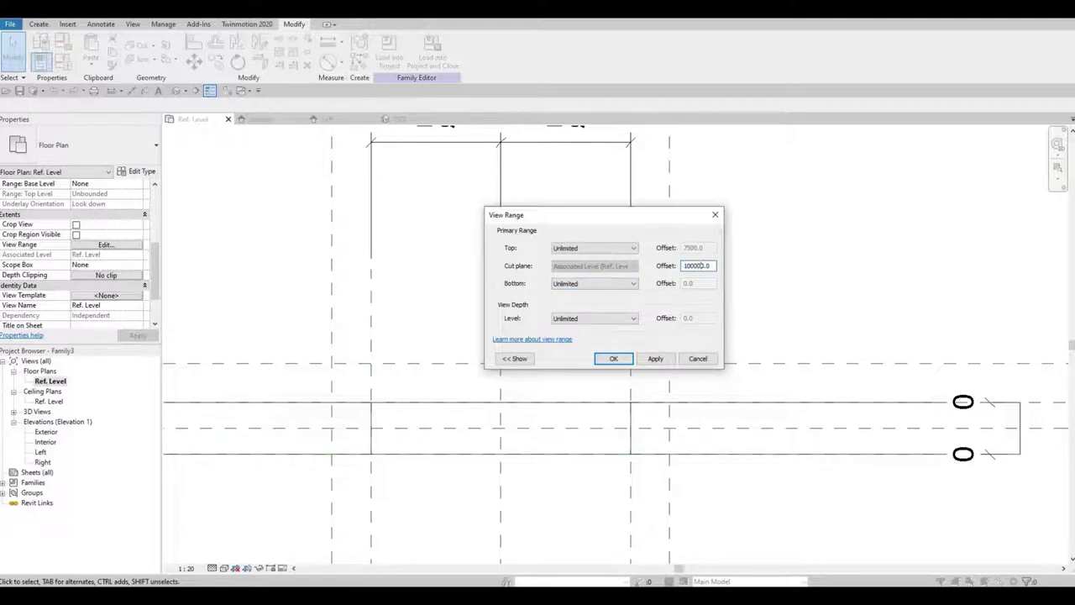
click(652, 359)
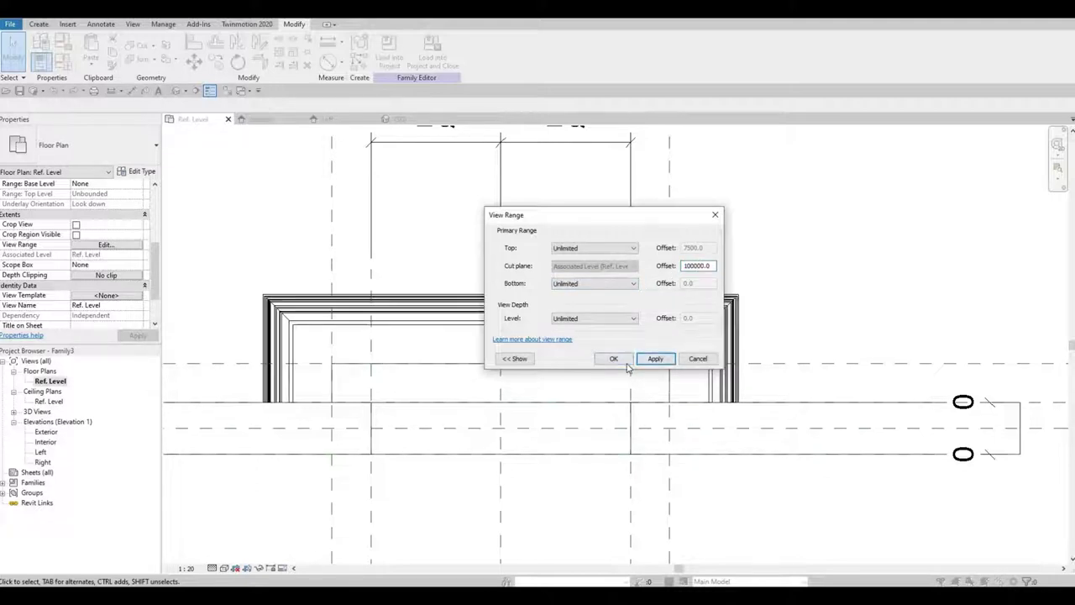
click(614, 359)
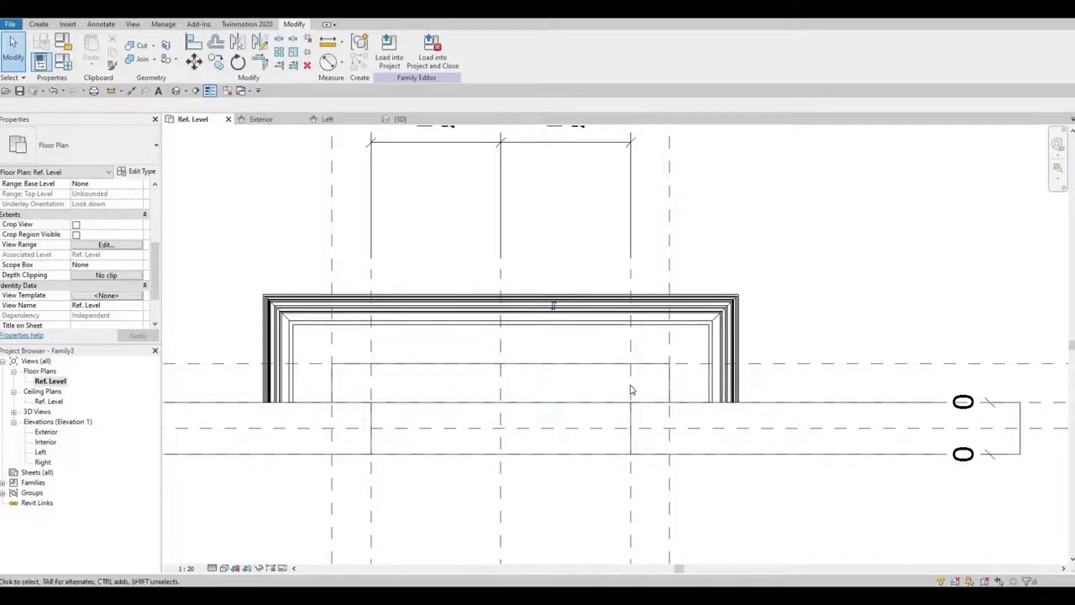
- Start an extrusion in plan and sketch a 1300 by 150 mm rectangle inside the cornice, between the outer reference planes and the exterior wall face
click(496, 353)
click(339, 210)
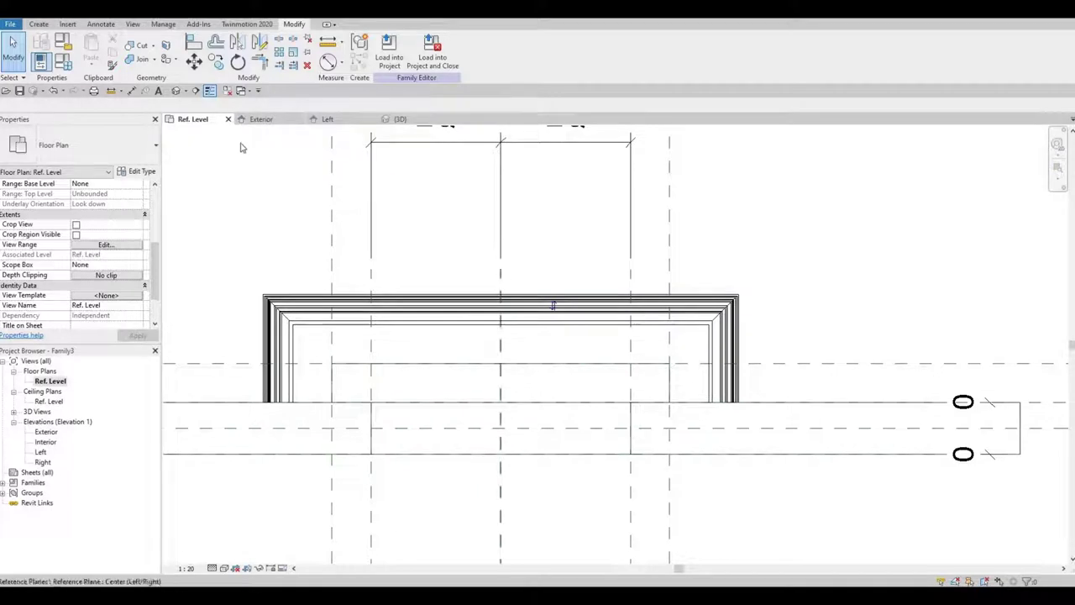
click(39, 24)
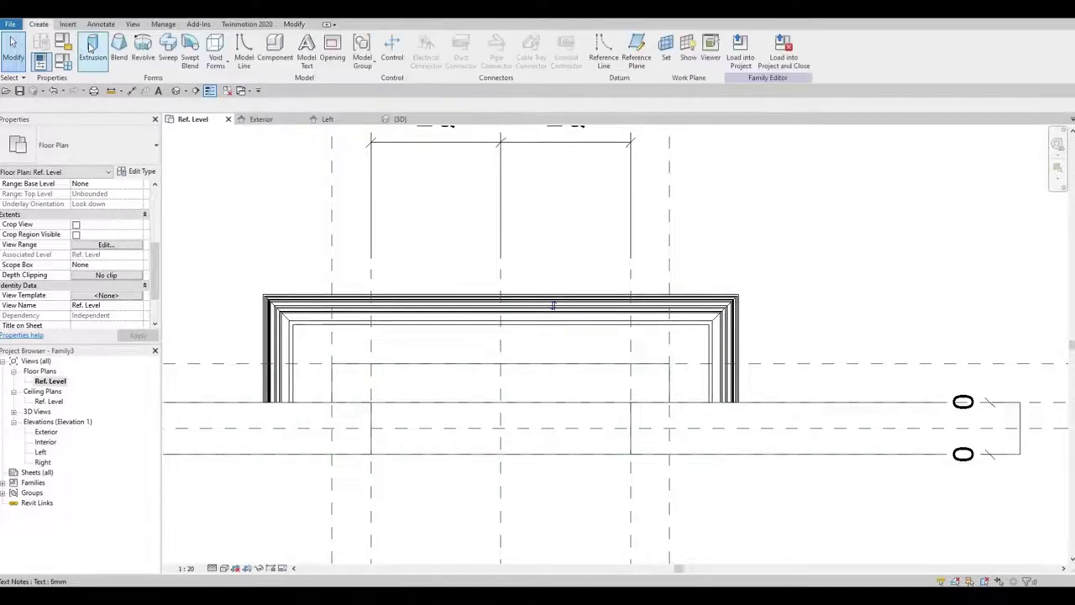
click(92, 51)
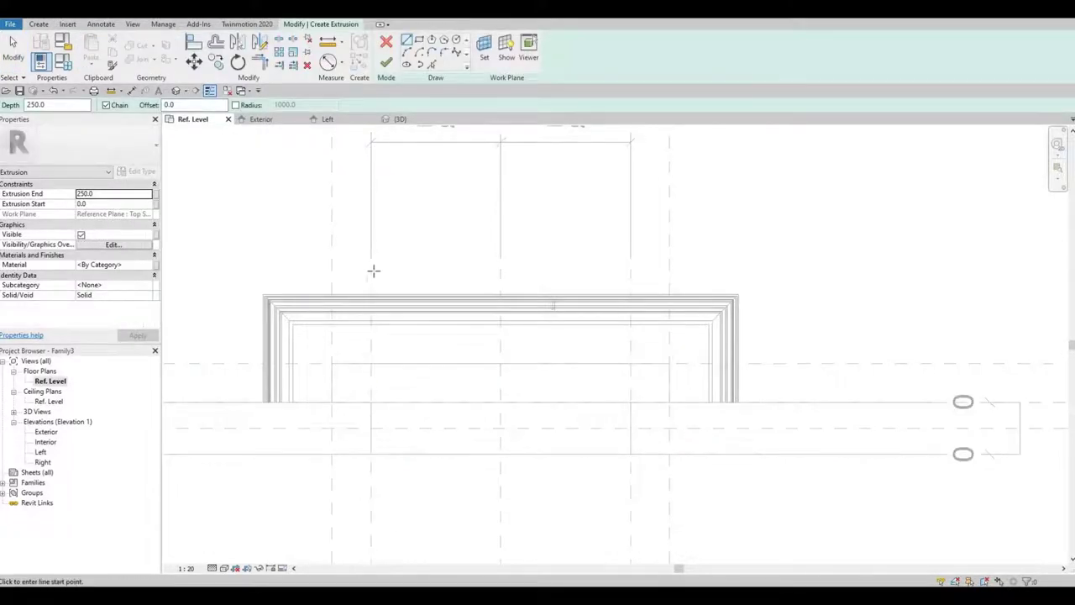
click(419, 42)
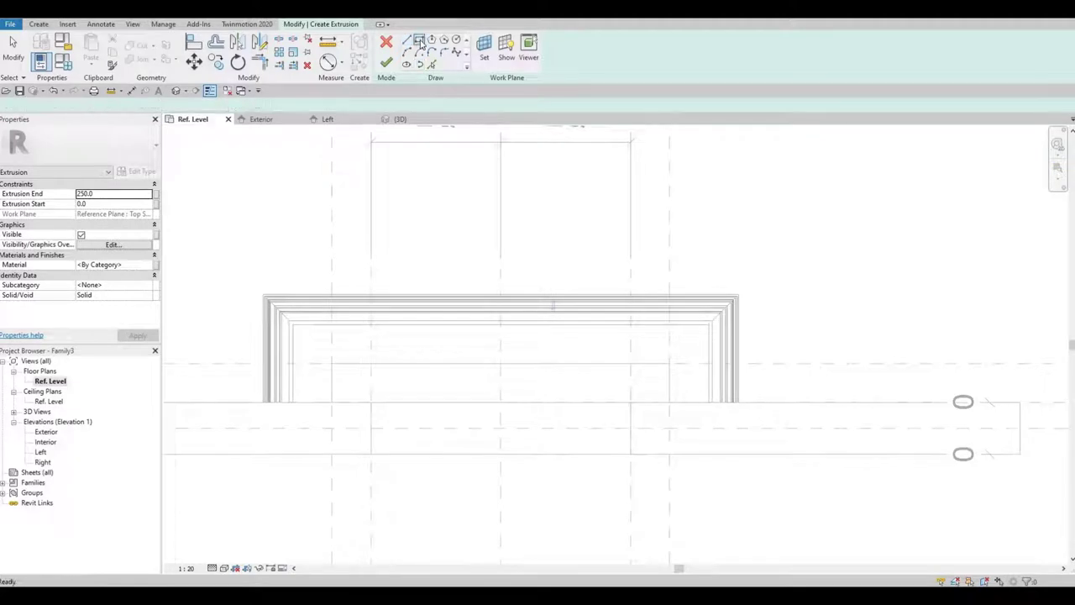
click(333, 364)
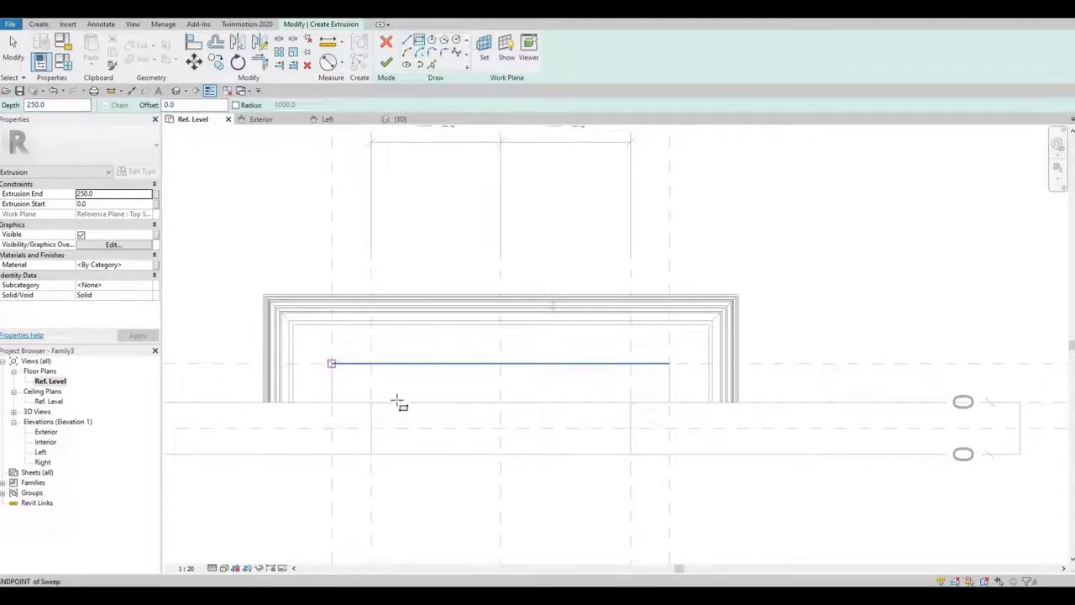
click(669, 403)
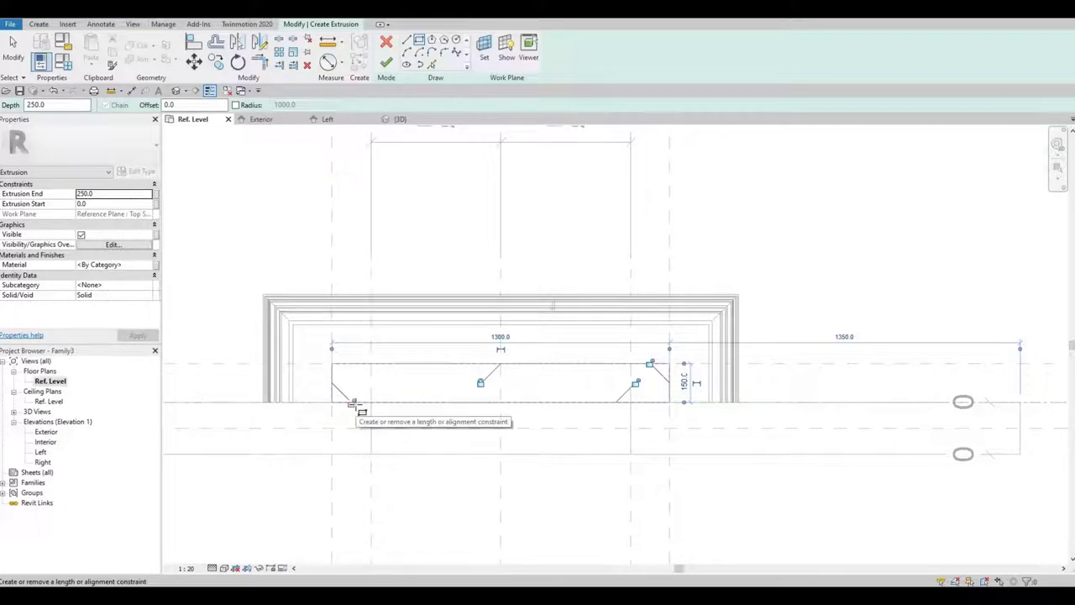
- Lock the rectangle's edges to the reference planes, finish the 250 mm extrusion and dismiss the save reminder
click(354, 404)
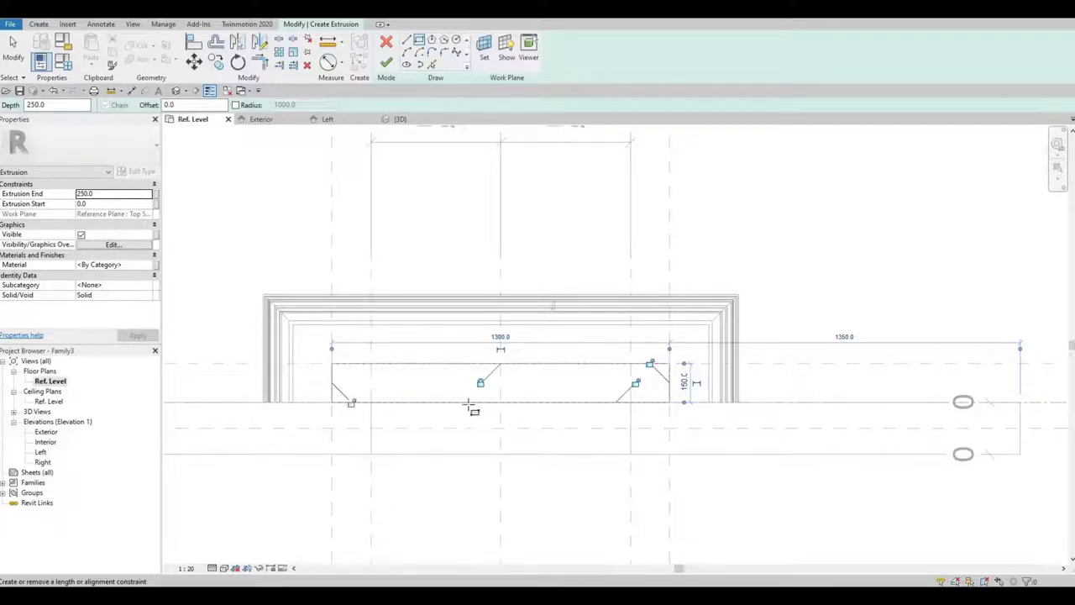
click(635, 384)
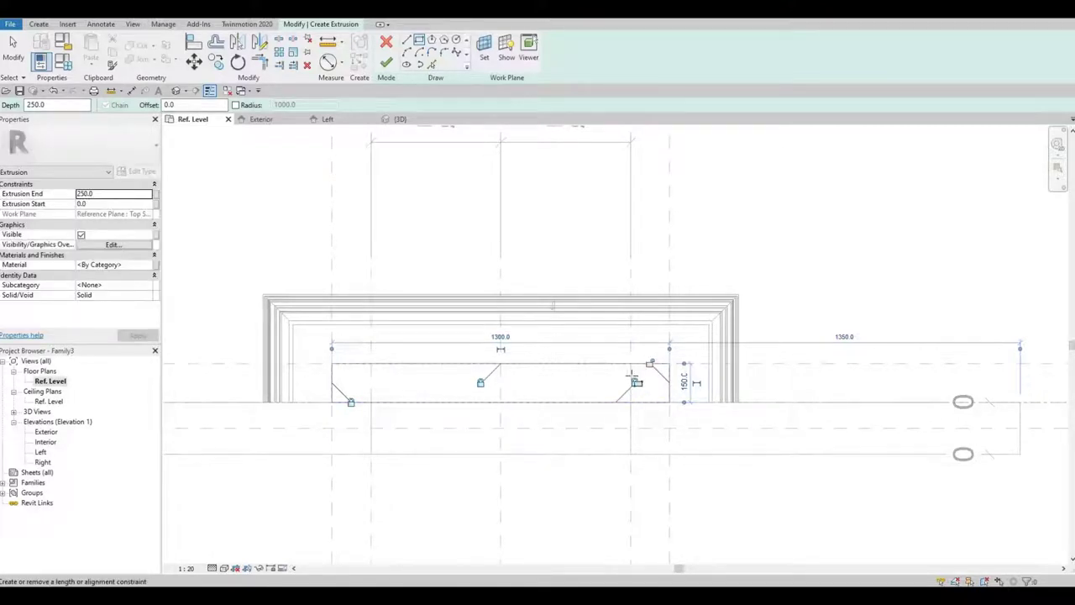
click(265, 119)
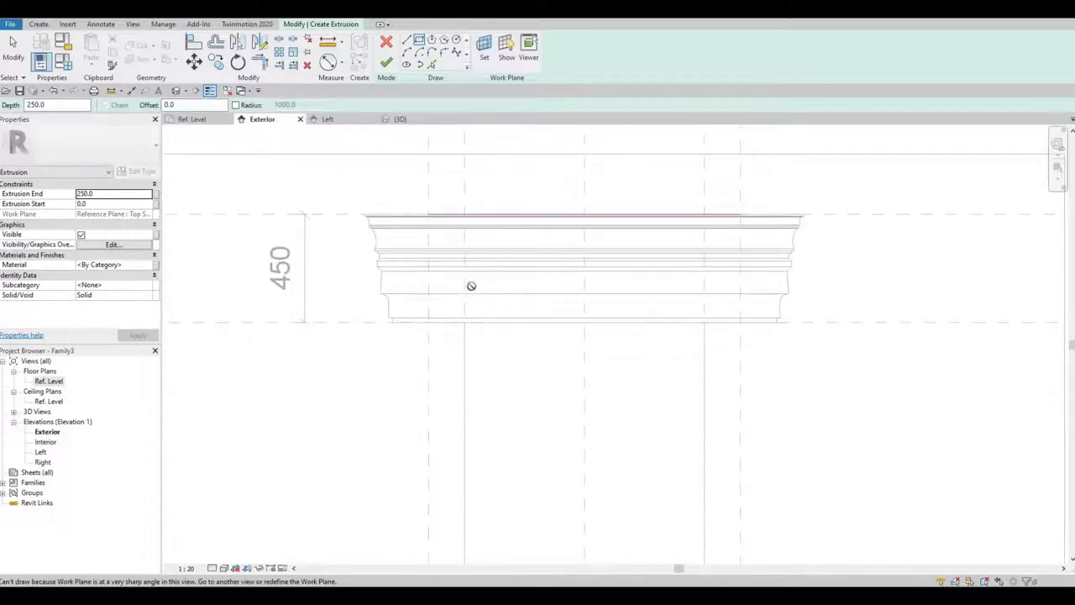
scroll(462, 261, down, 1)
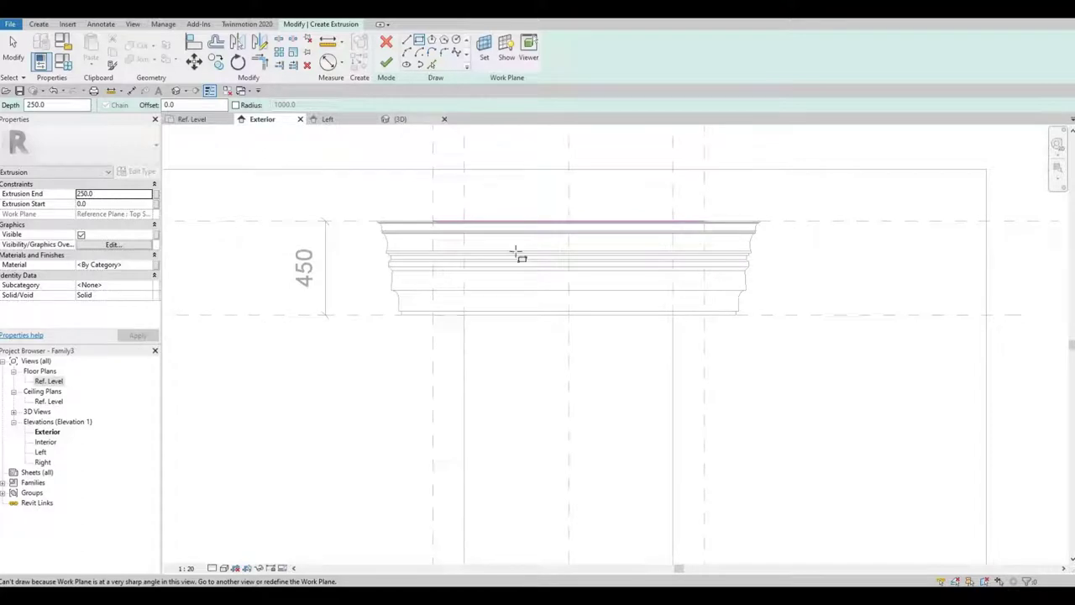
shift+middle_drag(504, 334, 420, 408)
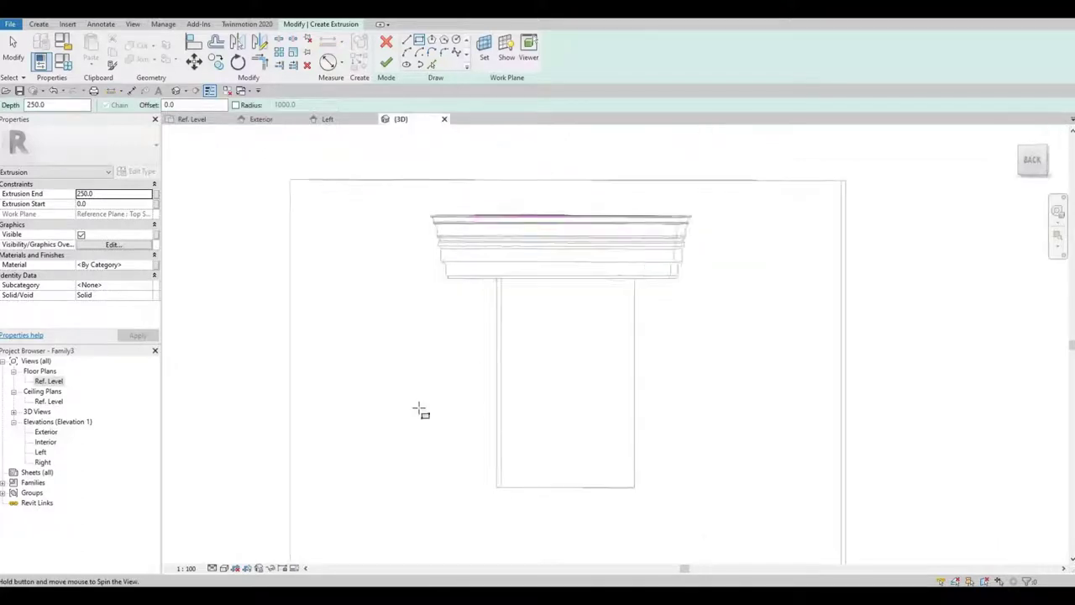
click(386, 64)
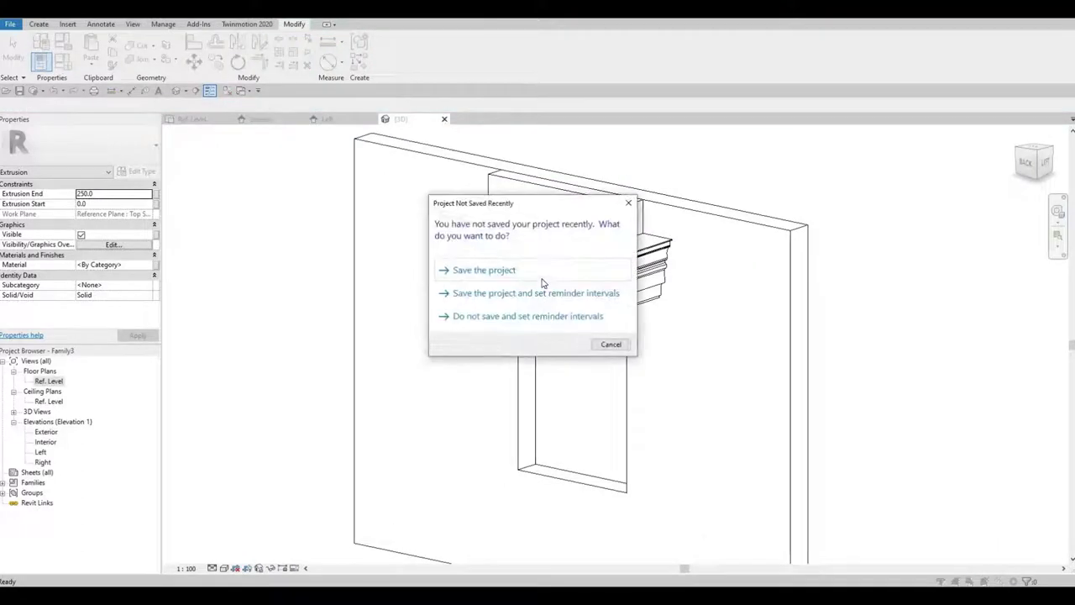
click(628, 203)
- Stretch the extrusion's lower face down to the underside of the cornice, giving an extrusion start of -450
click(594, 201)
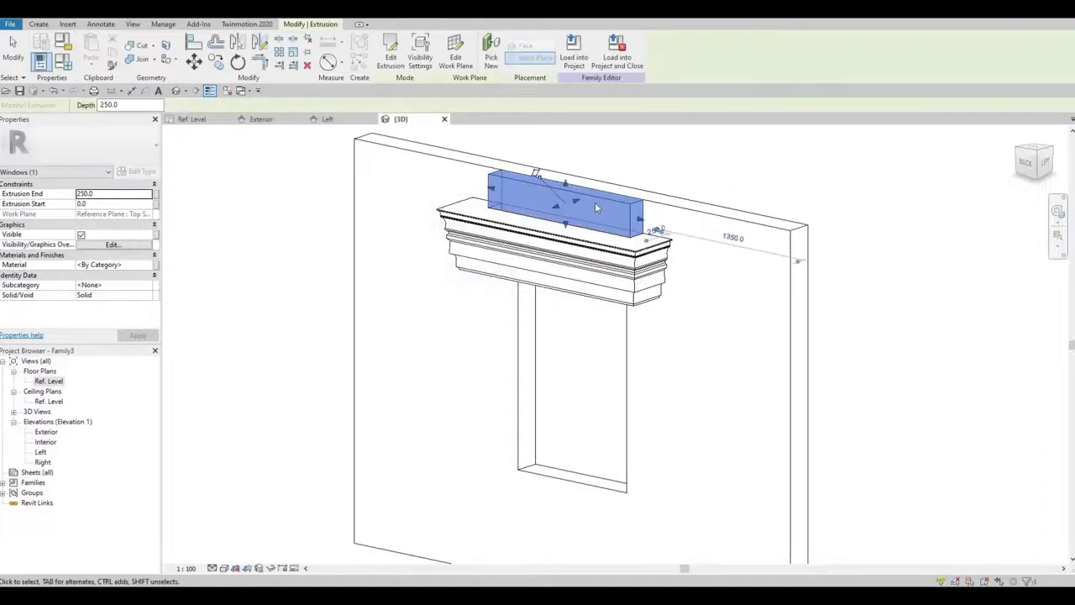
key(Escape)
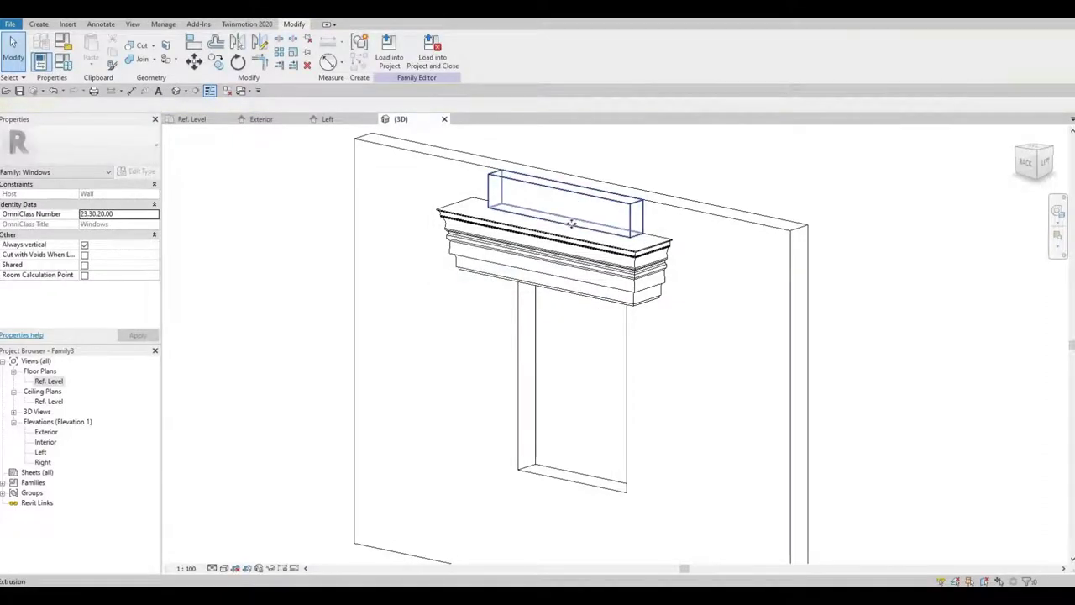
click(593, 202)
drag(567, 260, 573, 301)
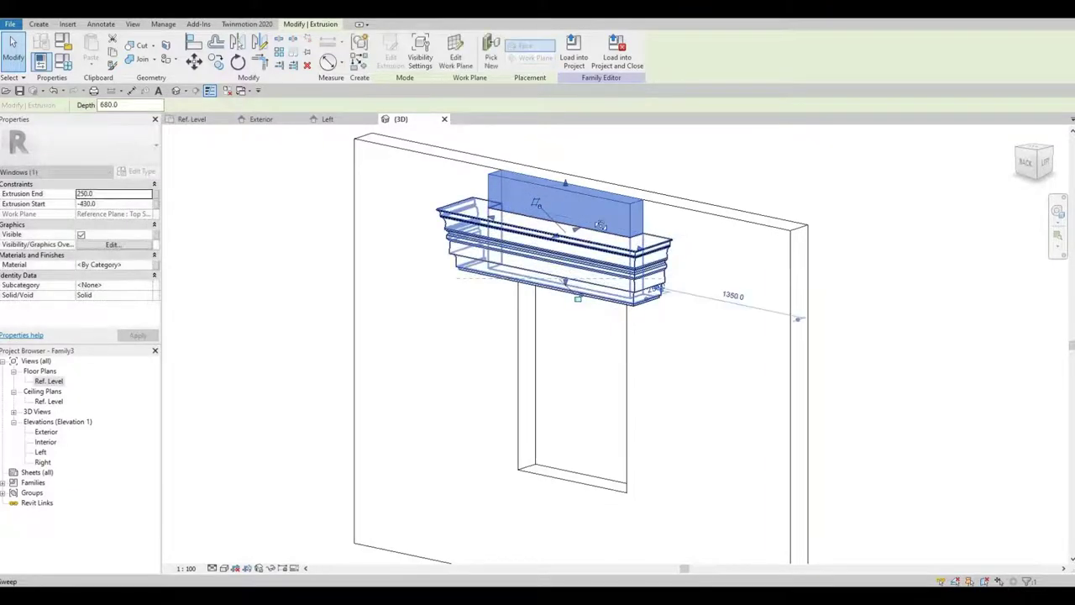
shift+middle_drag(578, 299, 564, 267)
scroll(583, 311, up, 2)
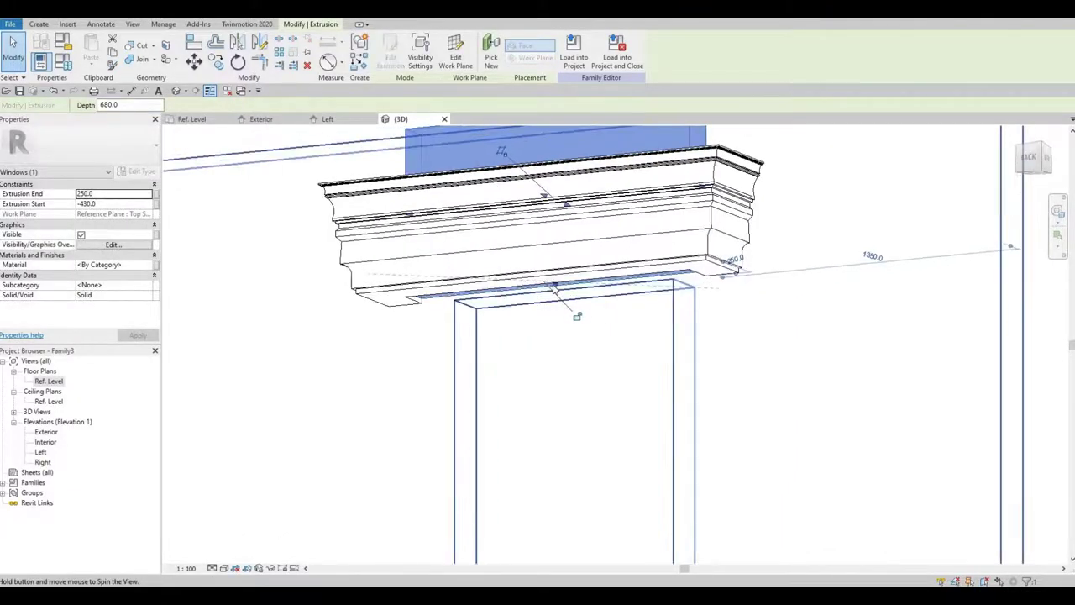
drag(556, 288, 570, 306)
scroll(555, 297, up, 2)
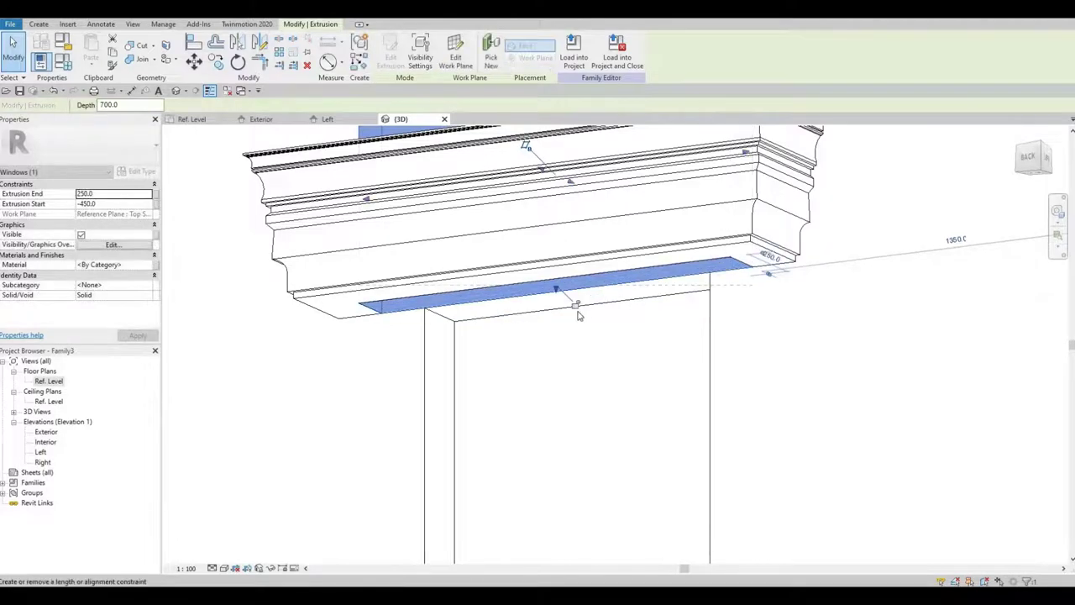
- Lower the extrusion's upper face to the cornice top, giving an extrusion end of 0, and lock it there
shift+middle_drag(580, 366, 546, 168)
drag(546, 158, 546, 228)
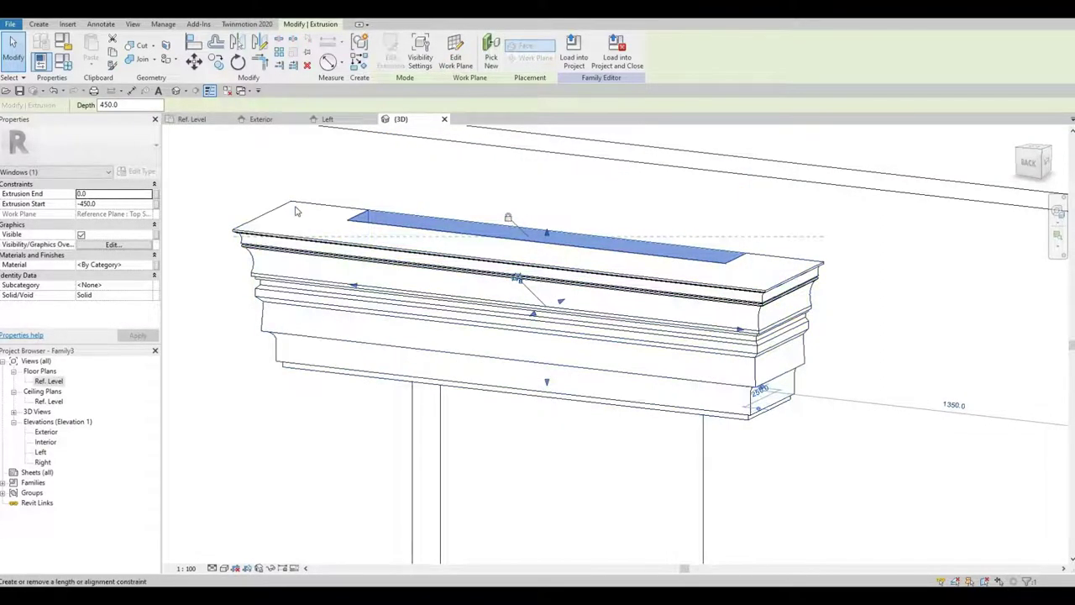
scroll(483, 253, down, 2)
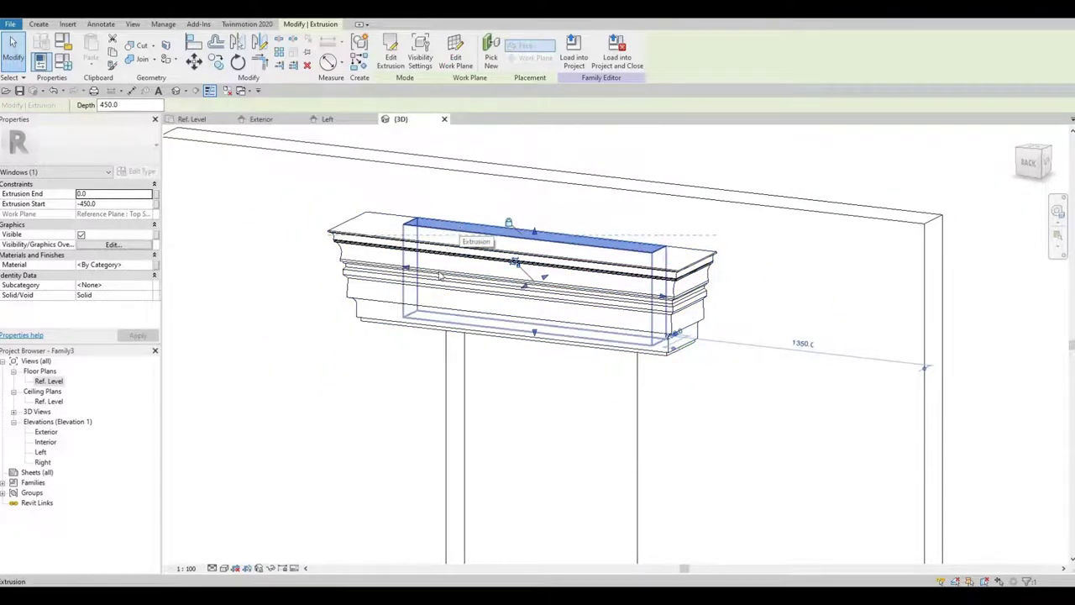
key(Escape)
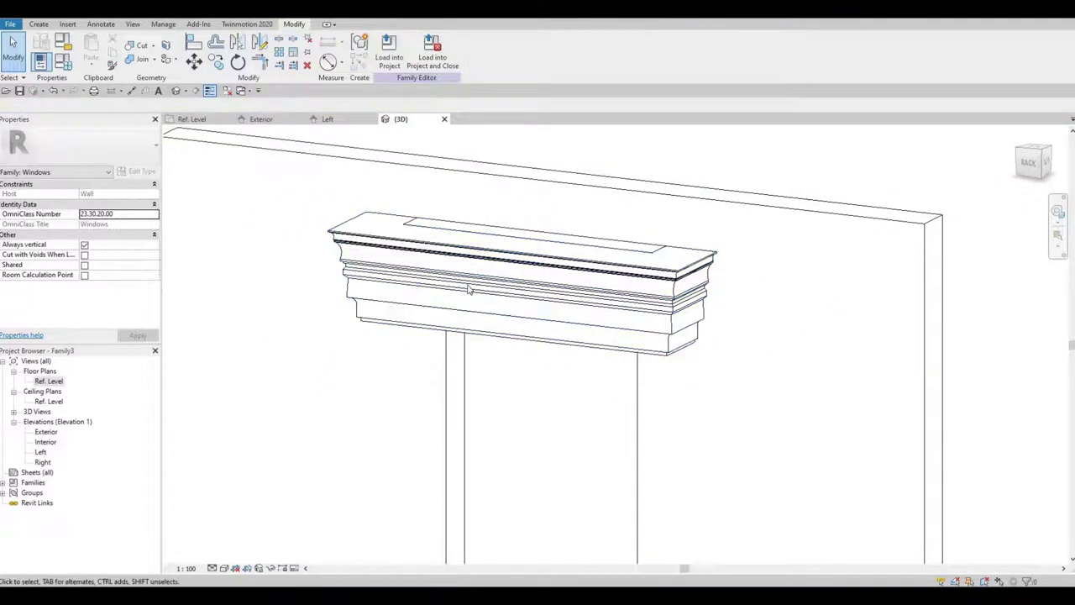
- Join the cornice sweep with the infill extrusion using Join Geometry
scroll(504, 311, down, 1)
shift+middle_drag(805, 430, 475, 284)
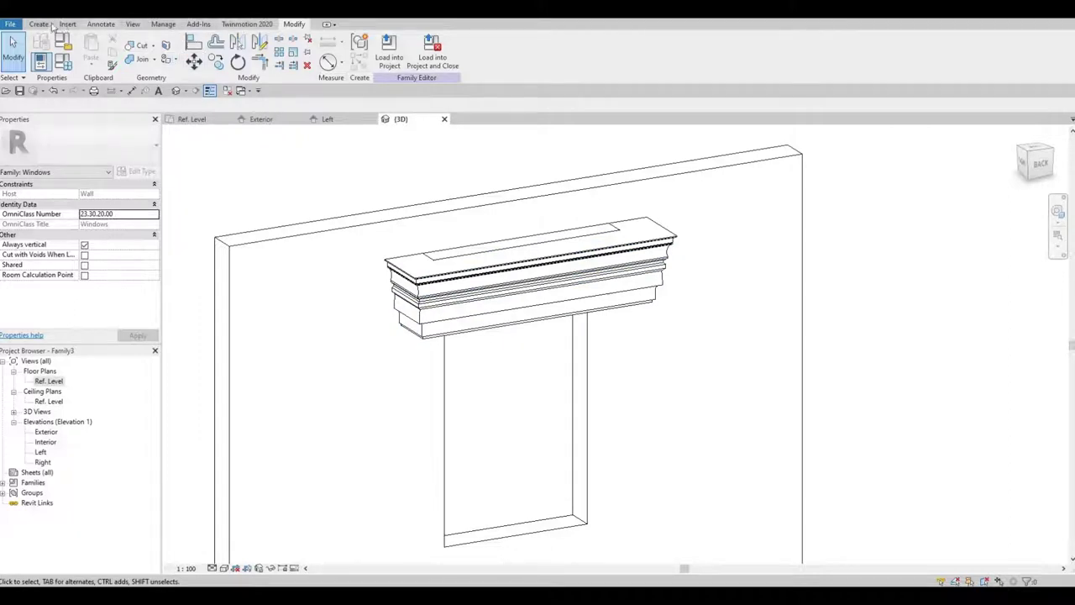
click(141, 59)
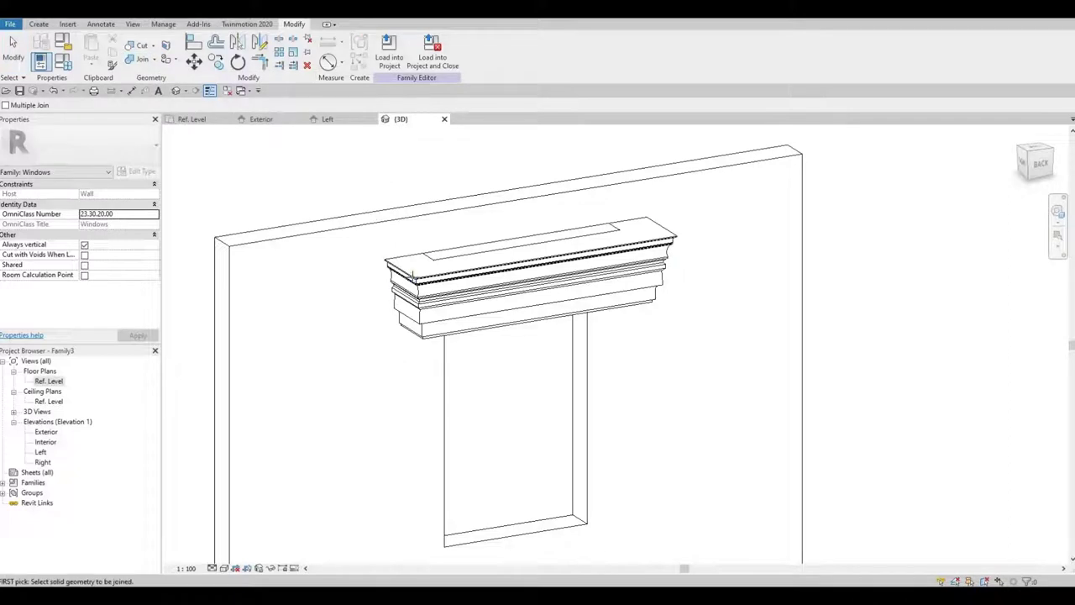
click(416, 281)
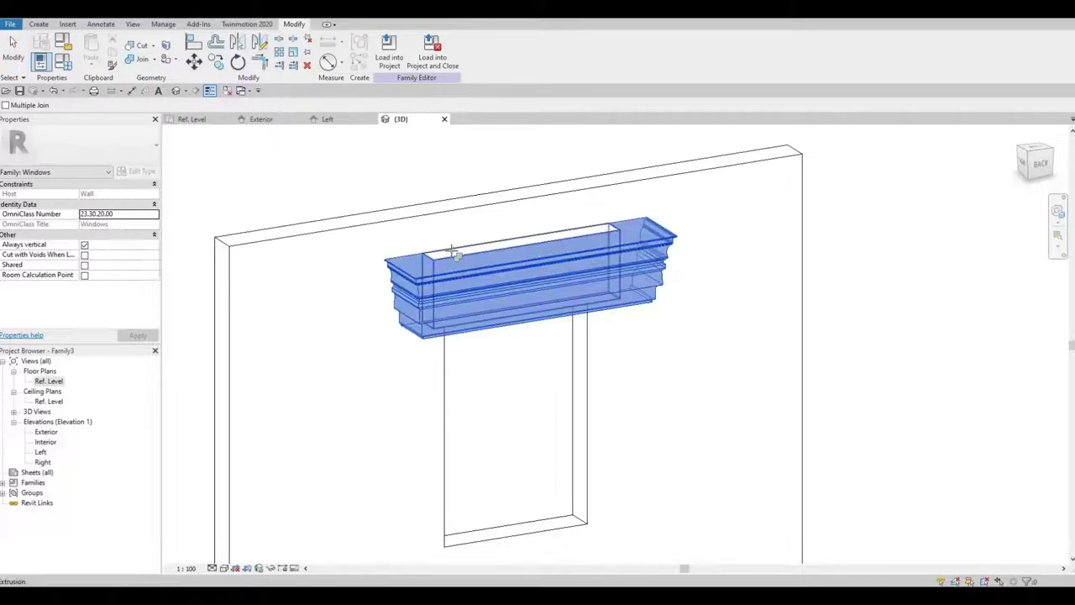
click(453, 254)
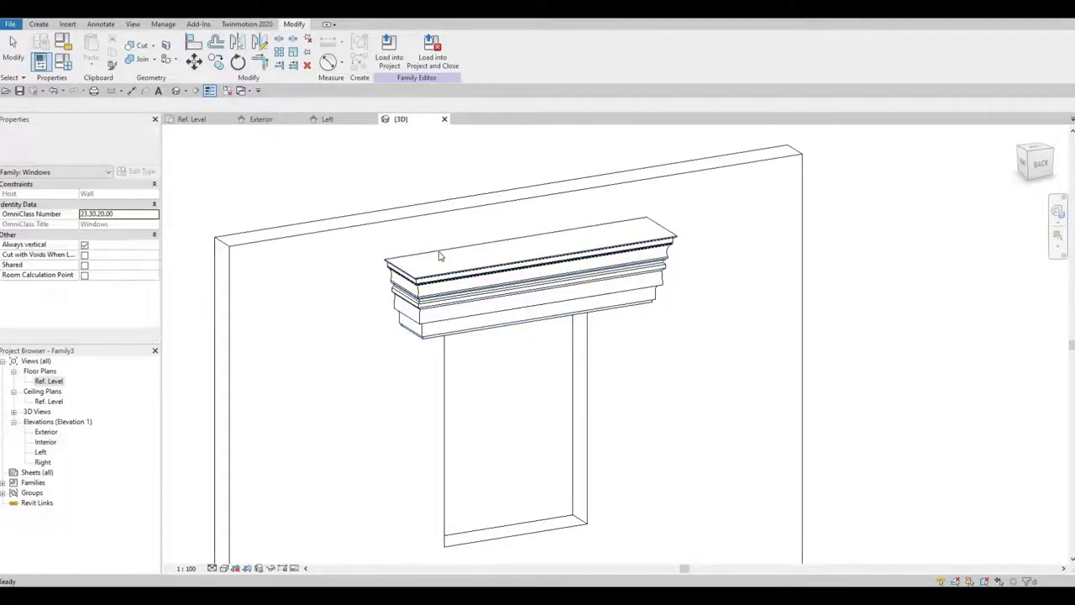
key(Escape)
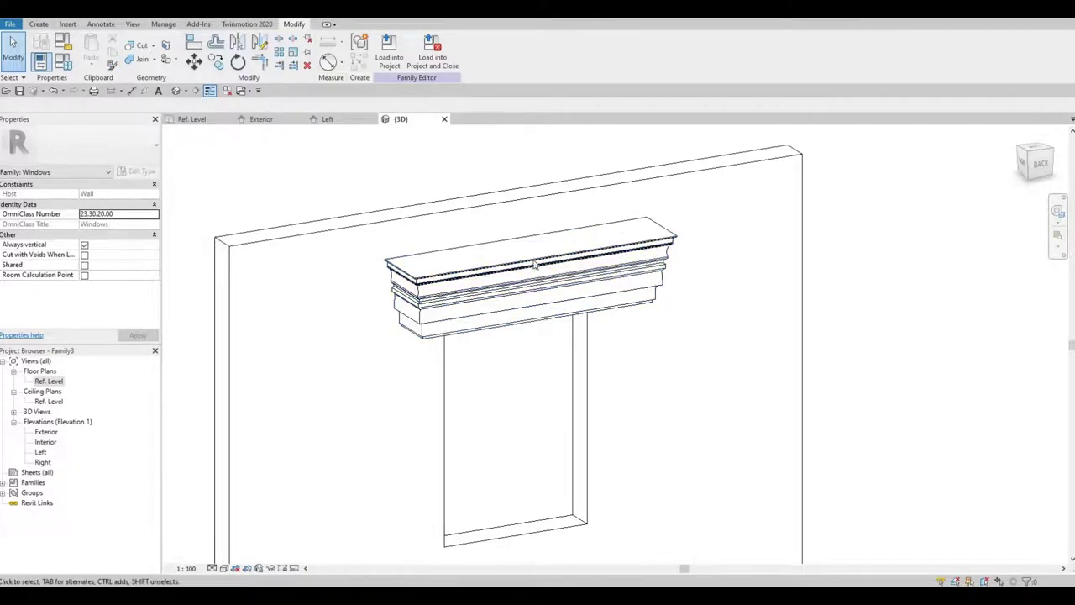
- Check the joined cornice in 3D and open the Exterior elevation
shift+middle_drag(519, 294, 586, 311)
shift+middle_drag(675, 475, 472, 305)
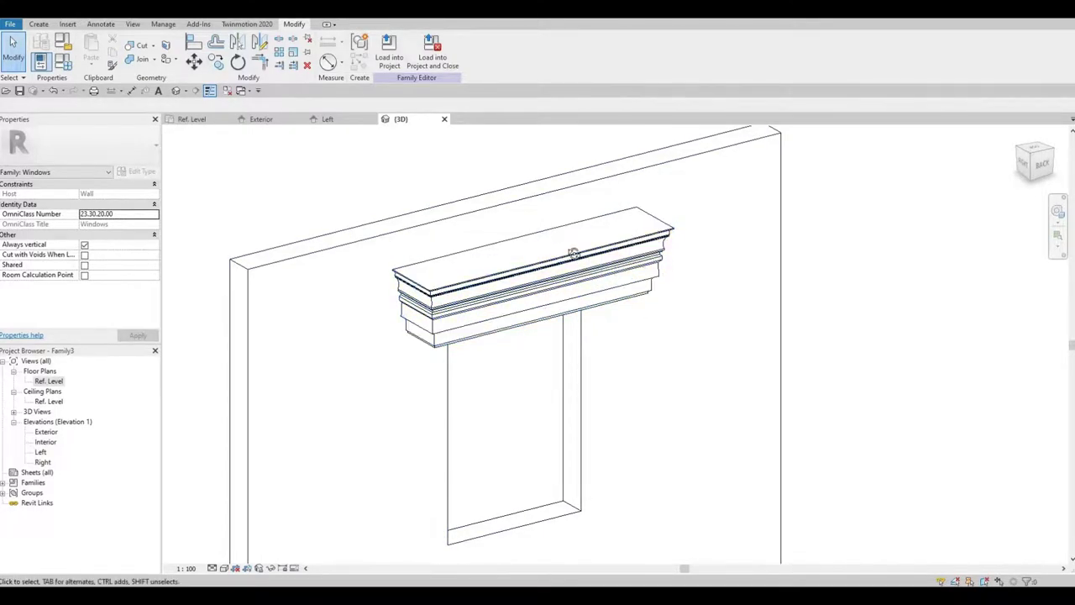
shift+middle_drag(572, 254, 574, 339)
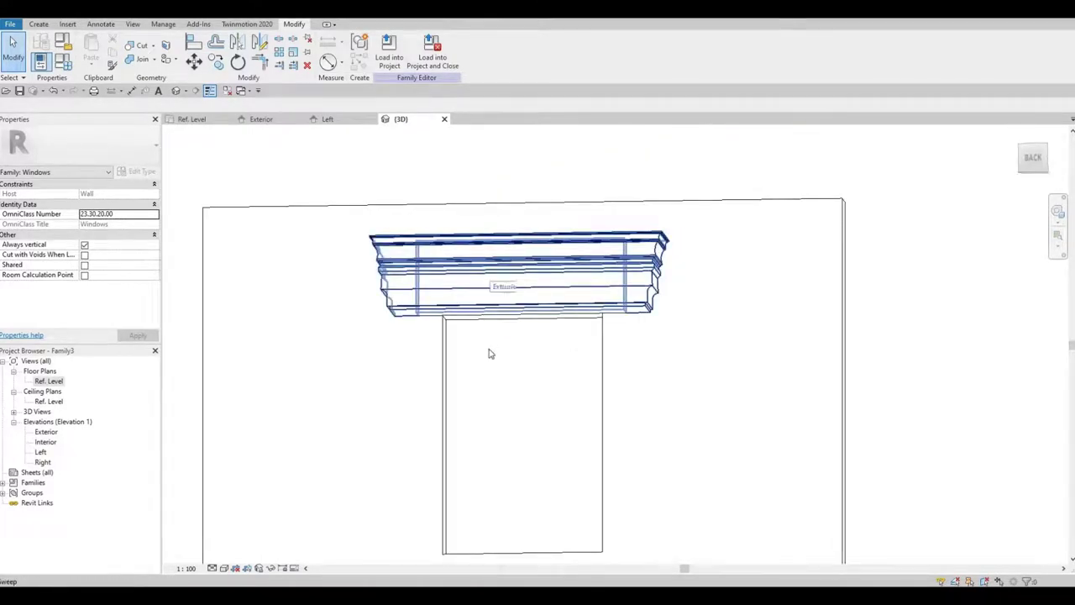
middle_drag(464, 319, 474, 276)
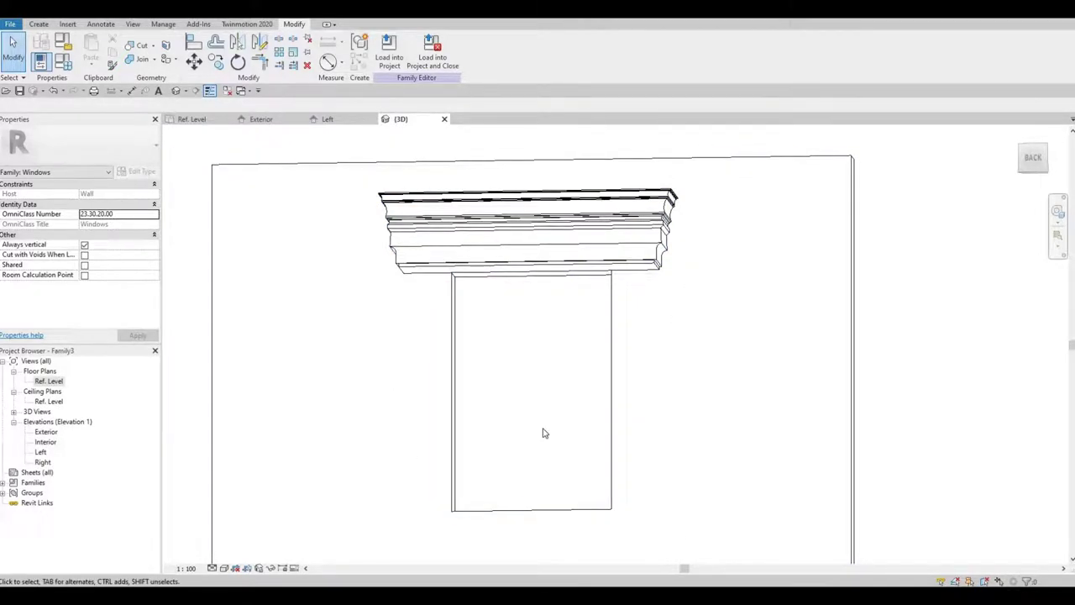
double_click(46, 433)
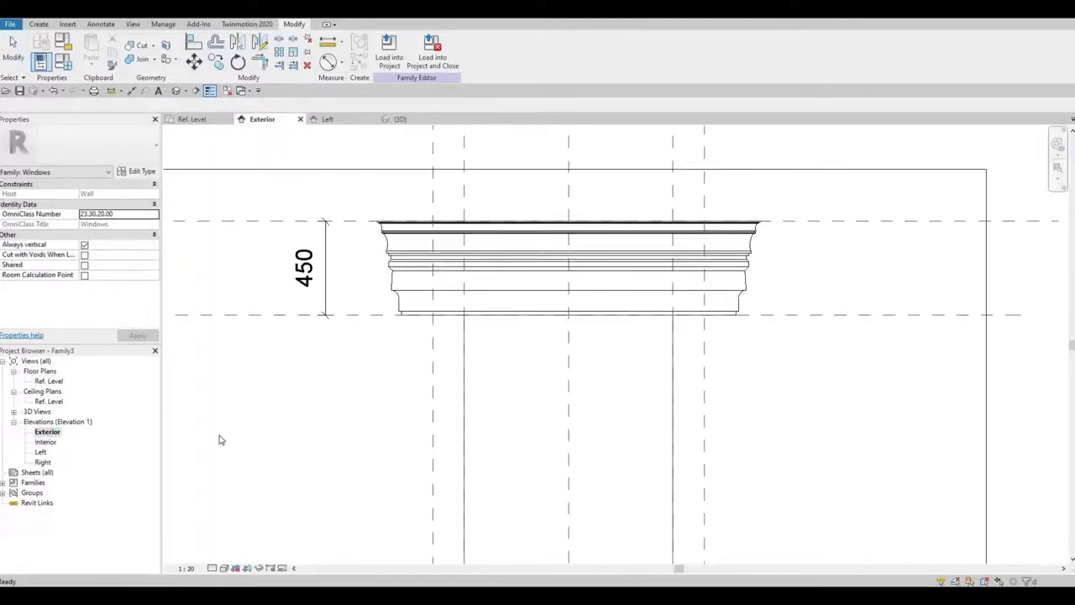
scroll(332, 227, down, 1)
- Create a 250 mm extrusion from a 150 by 1500 mm rectangle along the opening's left side, below the cornice, locking its edges to the reference planes
click(38, 24)
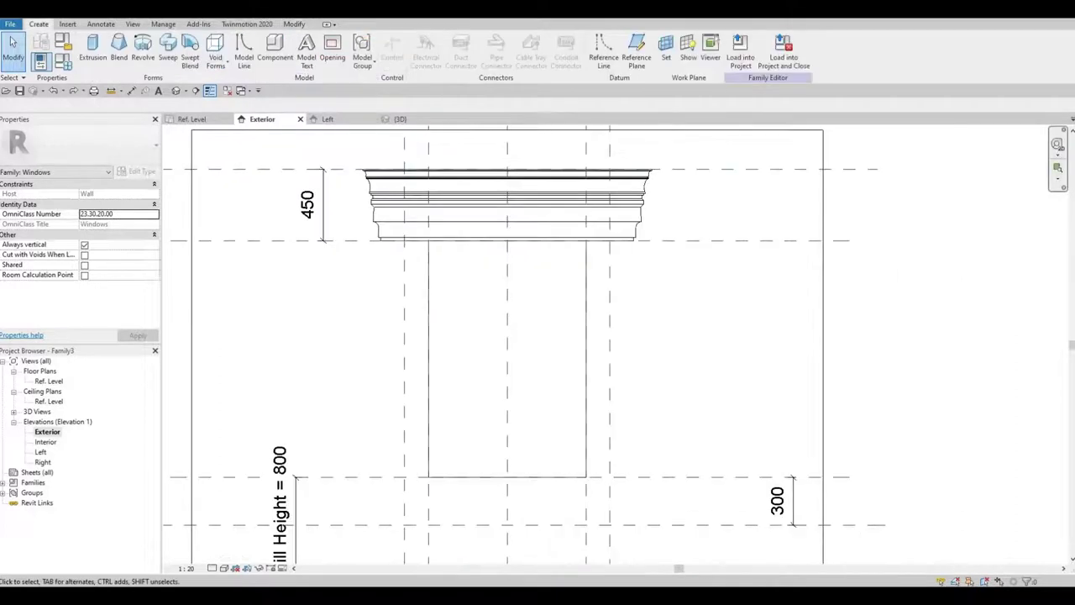
click(94, 50)
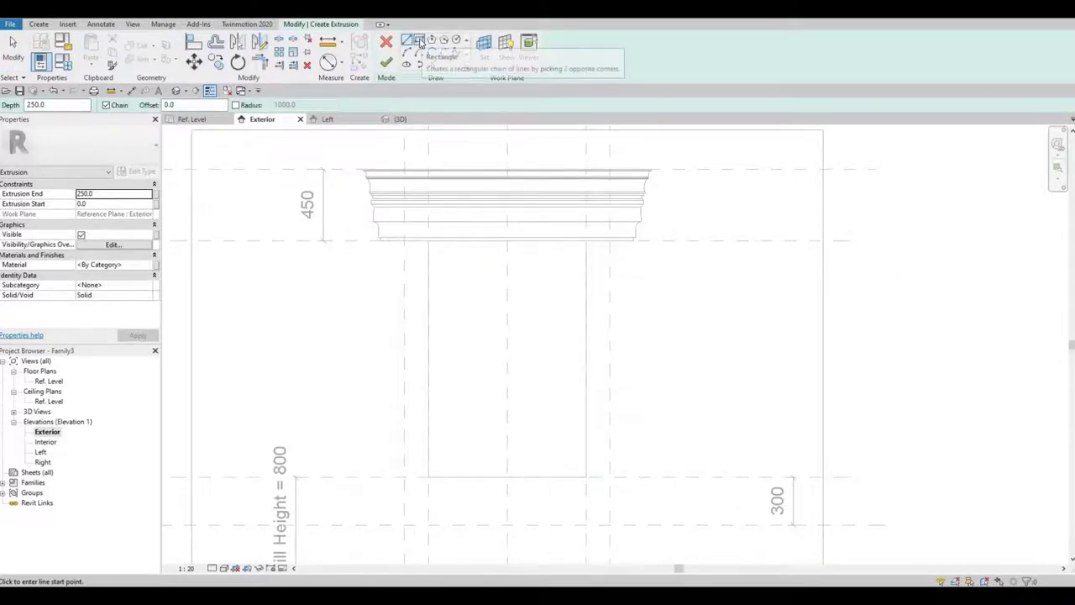
click(418, 39)
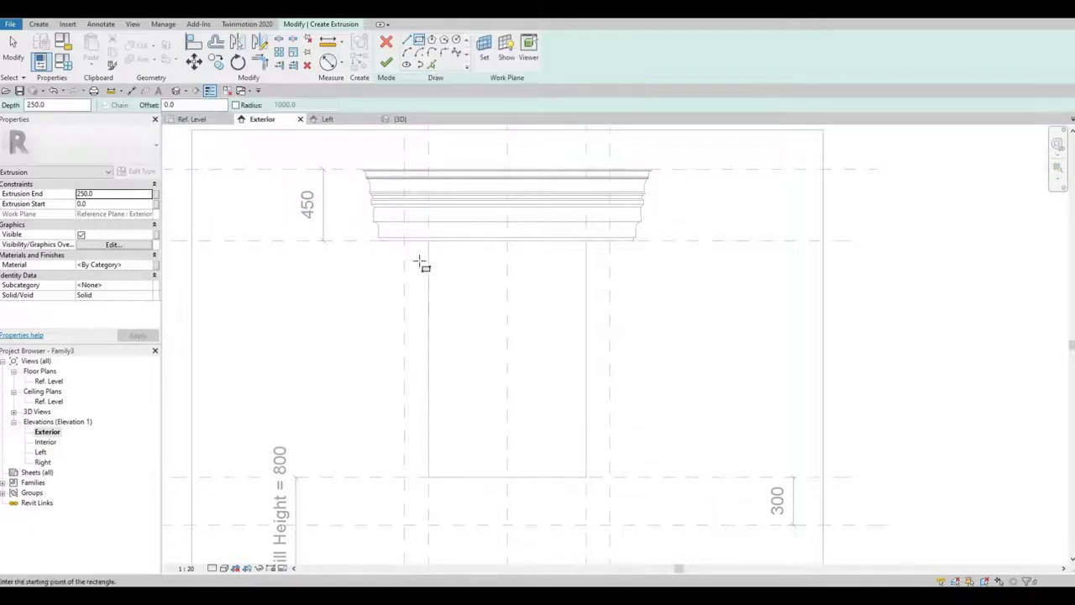
click(405, 241)
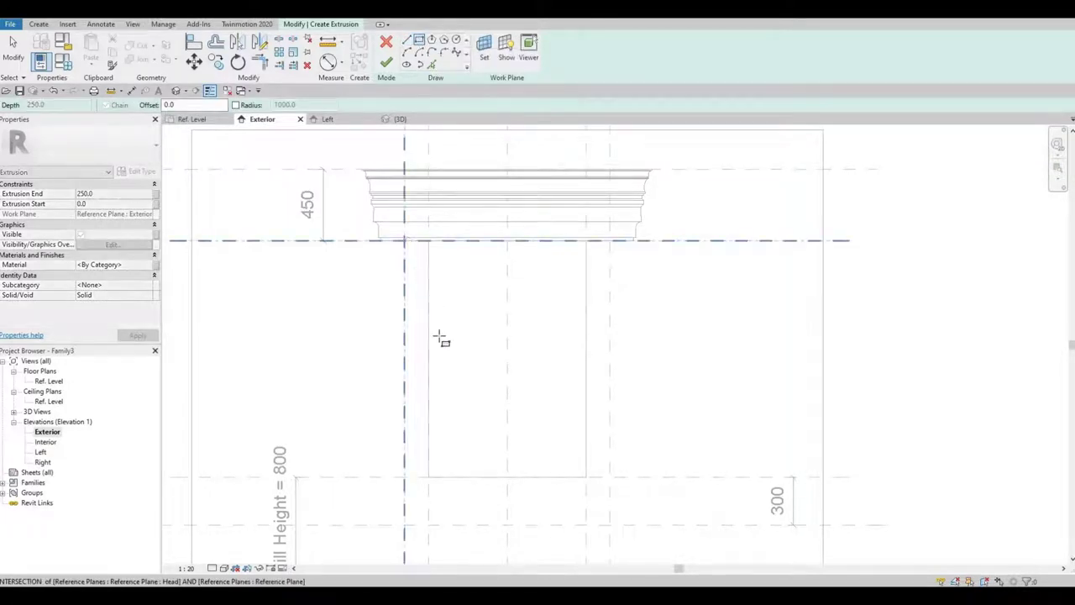
click(436, 478)
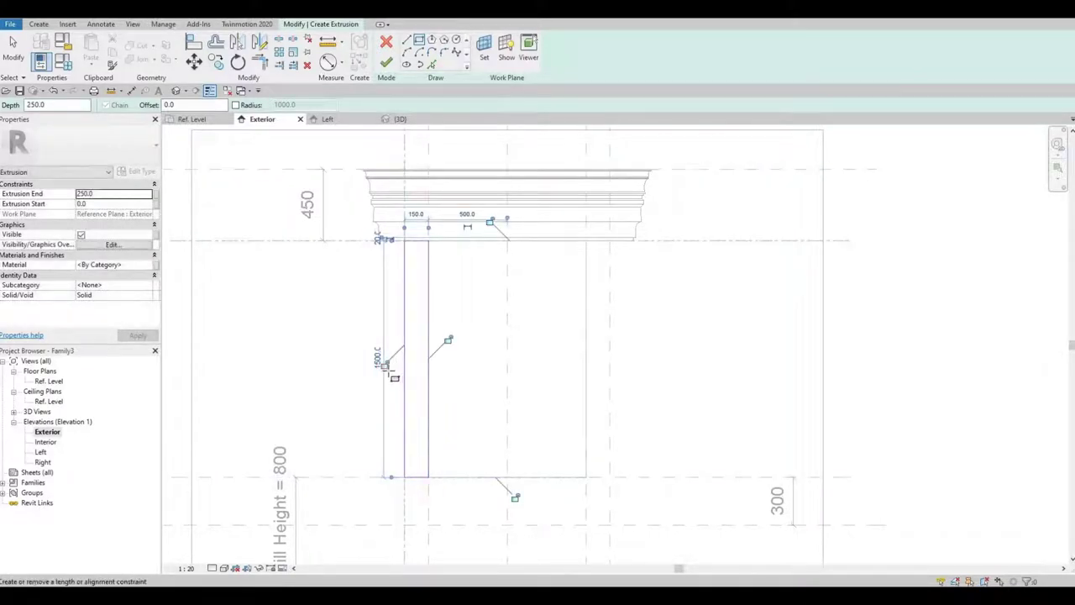
click(448, 340)
click(386, 64)
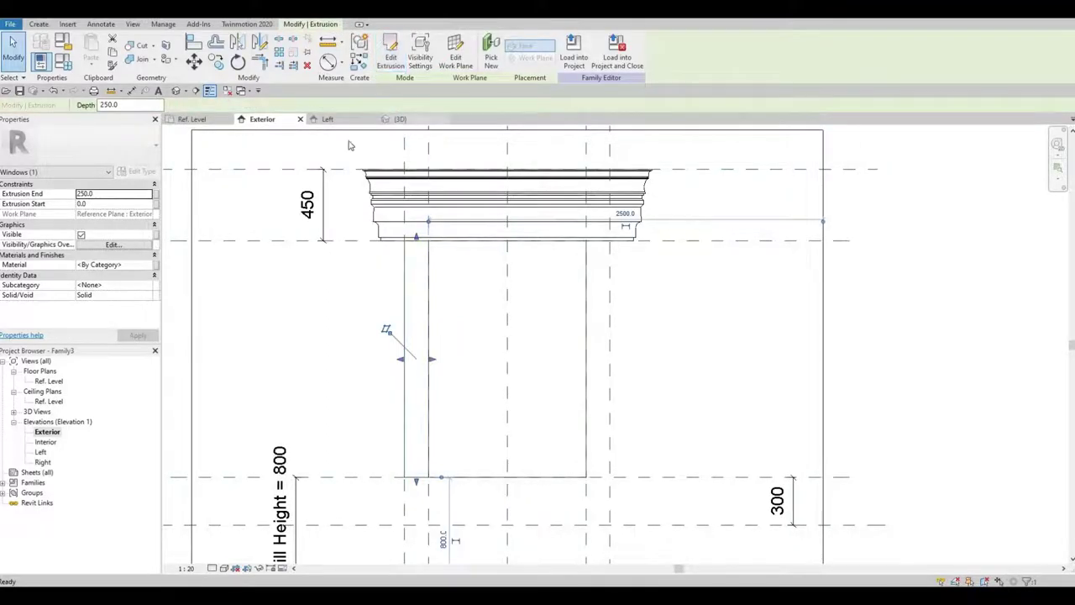
- In the Ref. Level plan, stretch the side trim extrusion from start -150 to end 0 and lock its faces, checking it in 3D
double_click(49, 381)
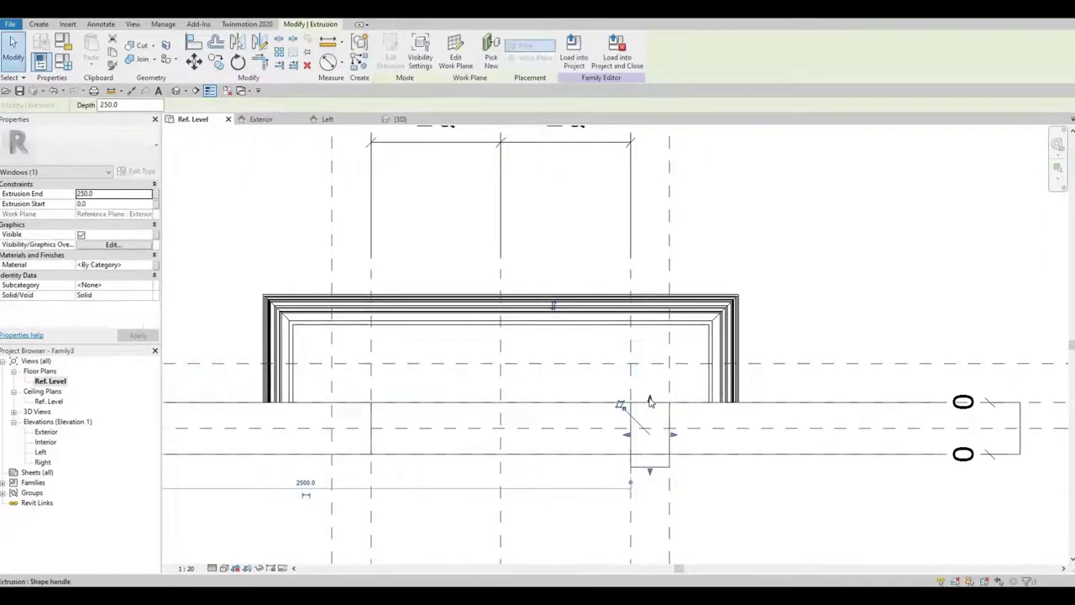
drag(650, 395, 637, 347)
click(637, 346)
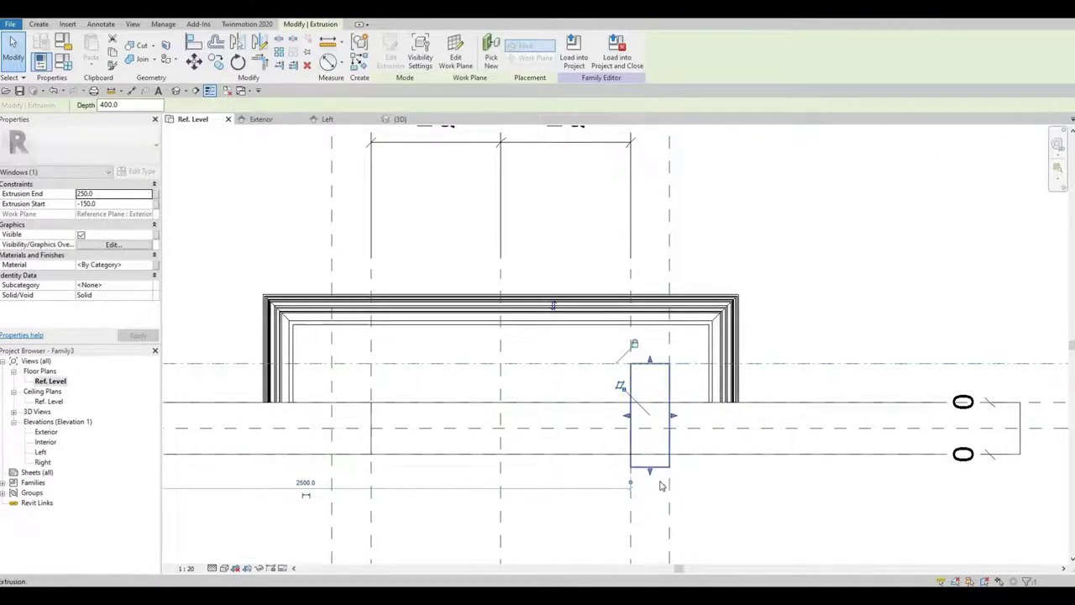
drag(649, 453, 649, 389)
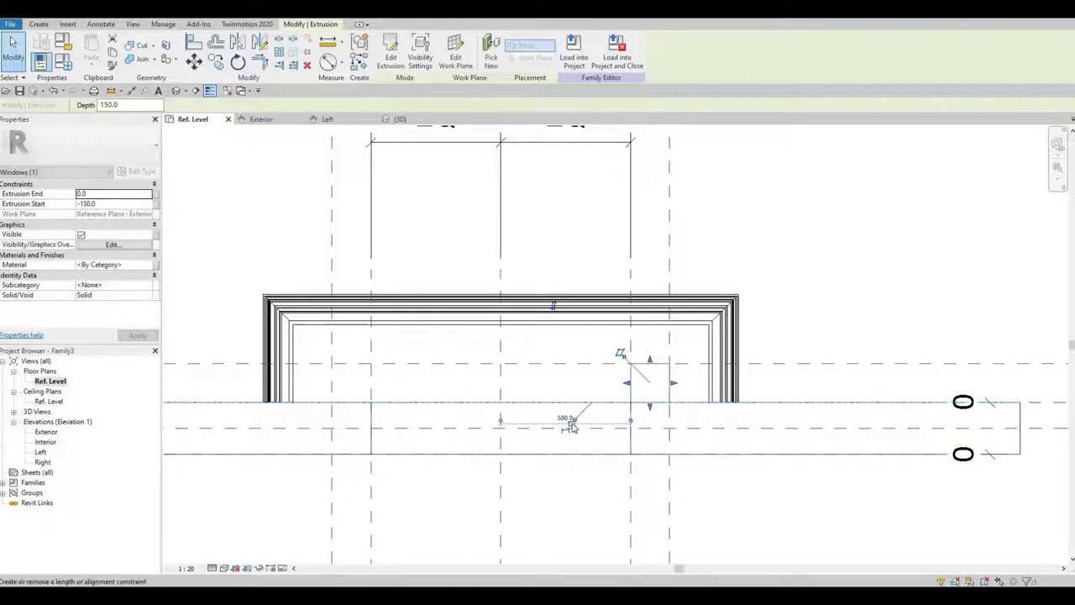
drag(650, 361, 650, 356)
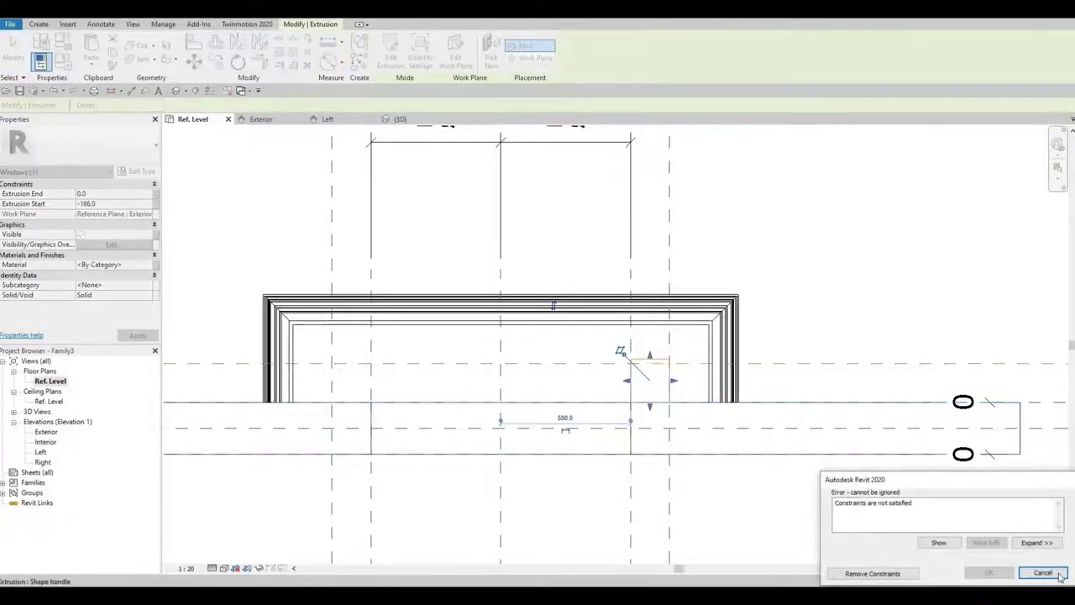
key(Escape)
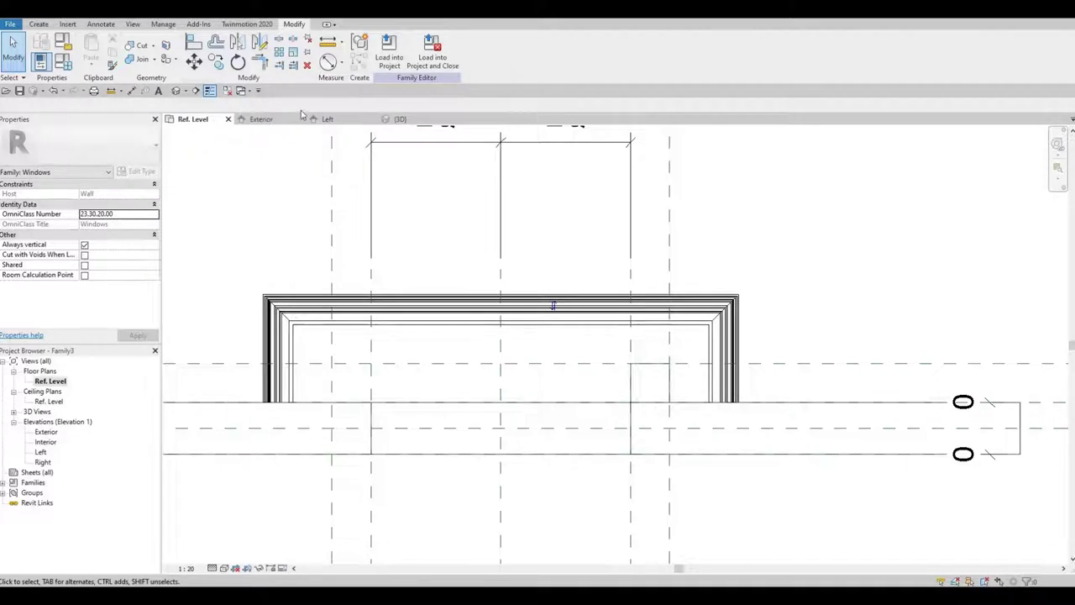
click(397, 118)
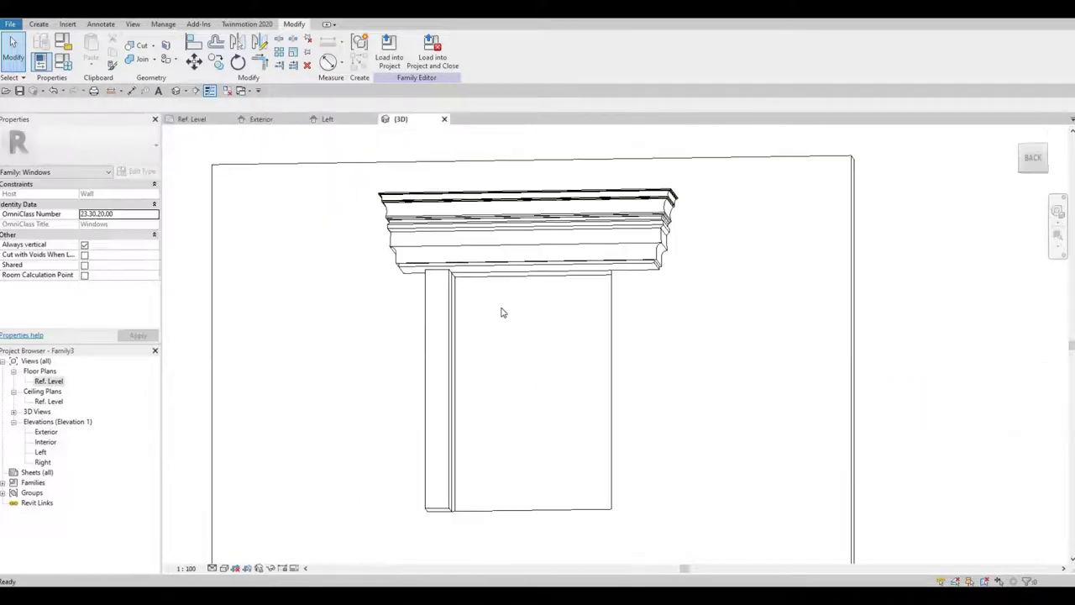
shift+middle_drag(504, 372, 333, 397)
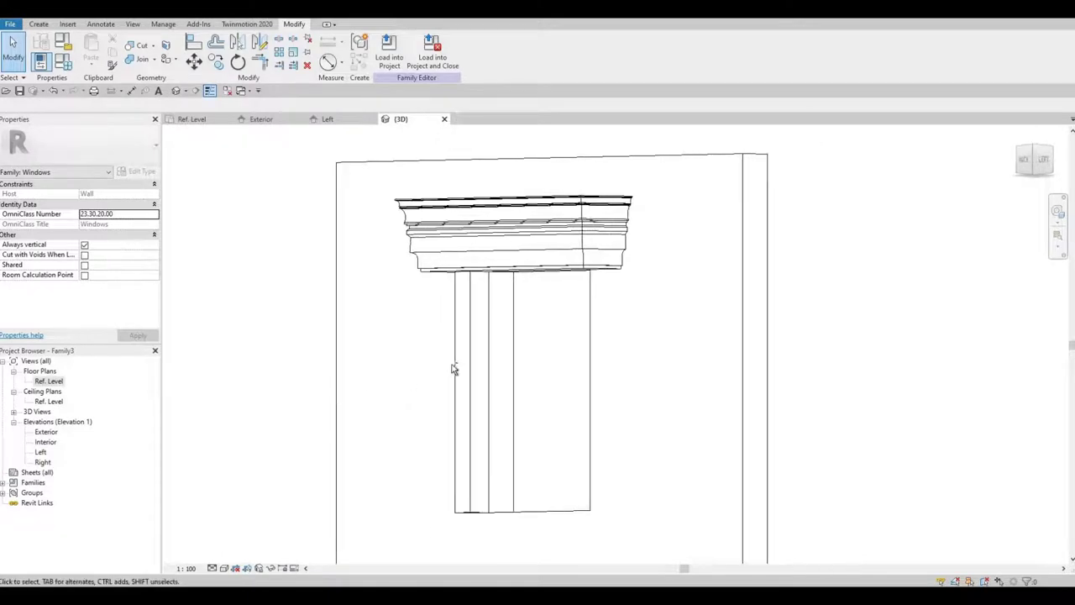
shift+middle_drag(452, 369, 632, 323)
mouse_move(594, 376)
shift+middle_down()
mouse_move(533, 420)
mouse_move(579, 370)
shift+middle_up()
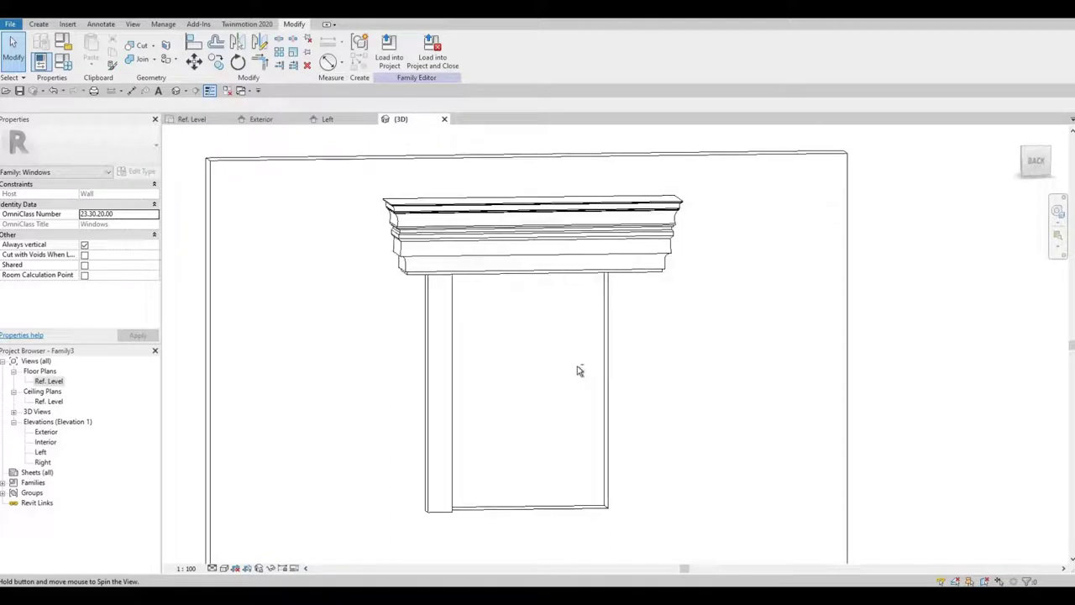
- Copy the side trim extrusion 1150 mm across to the opposite side of the window opening in the Ref. Level plan
double_click(49, 382)
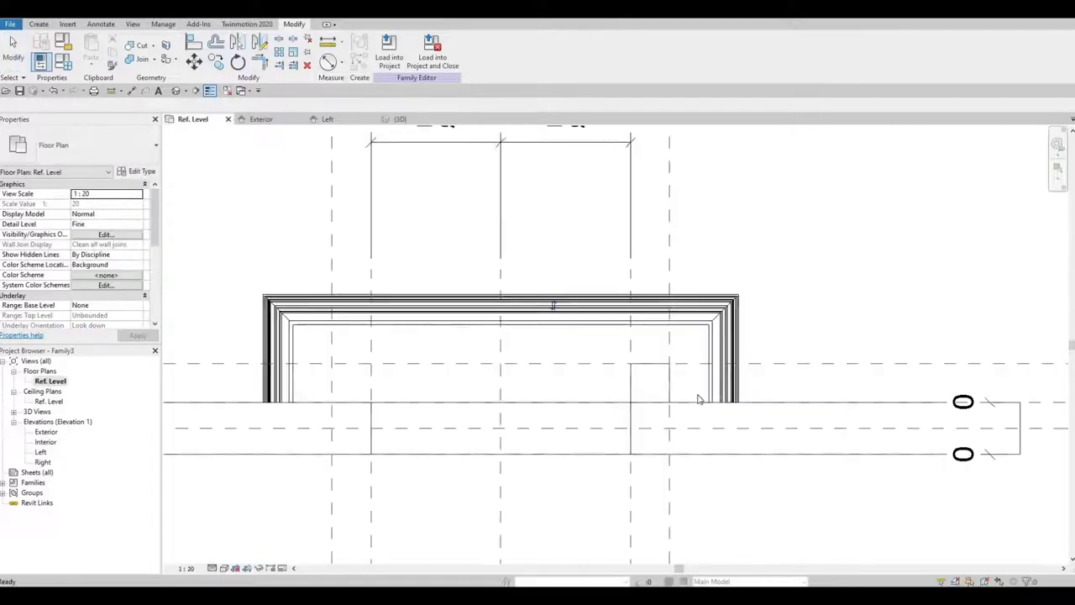
click(669, 375)
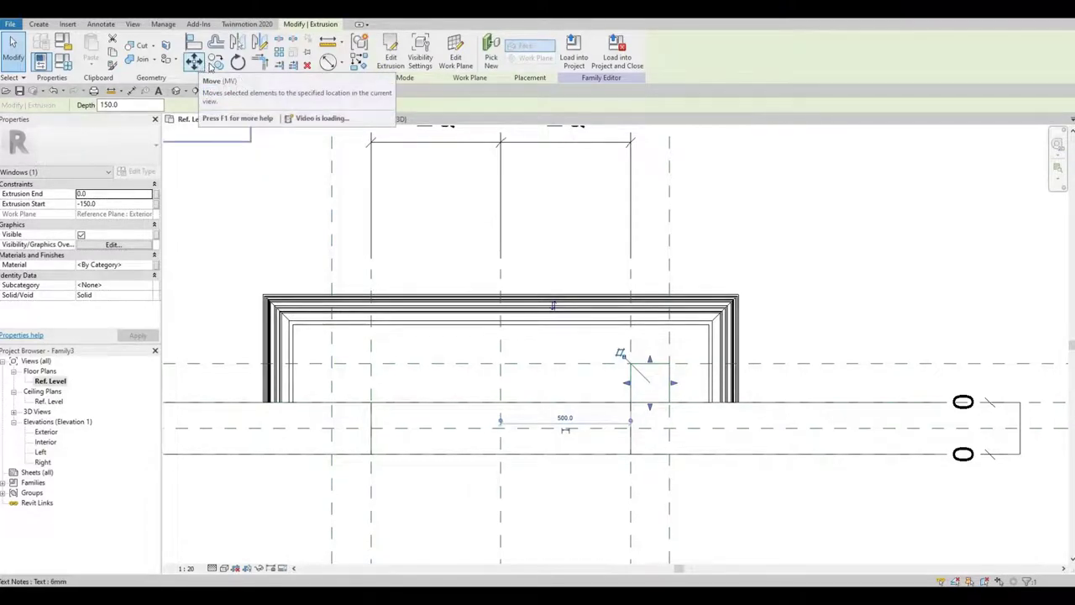
click(208, 65)
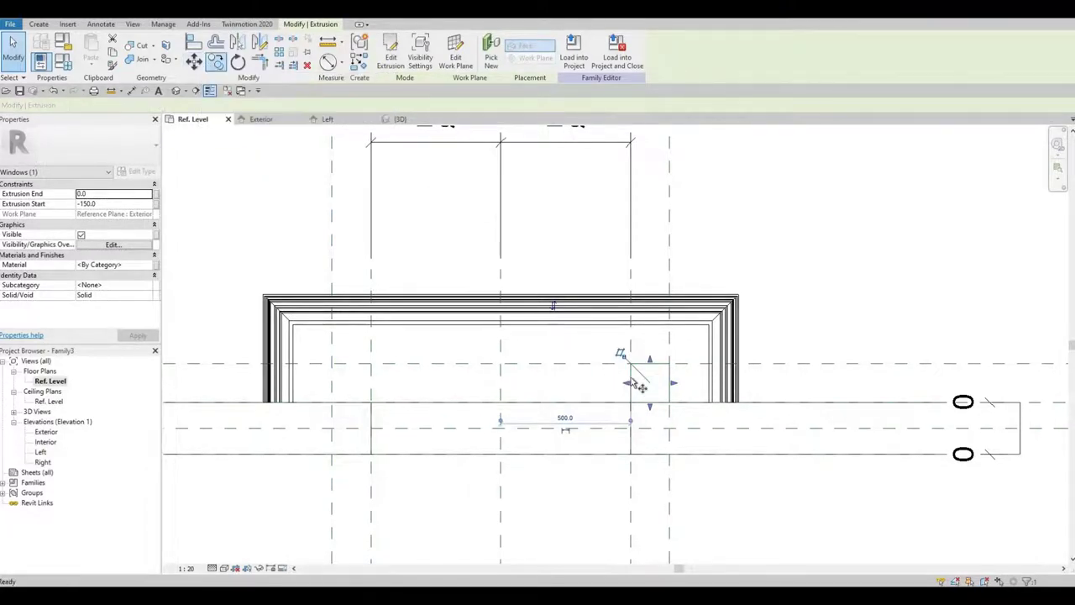
click(670, 404)
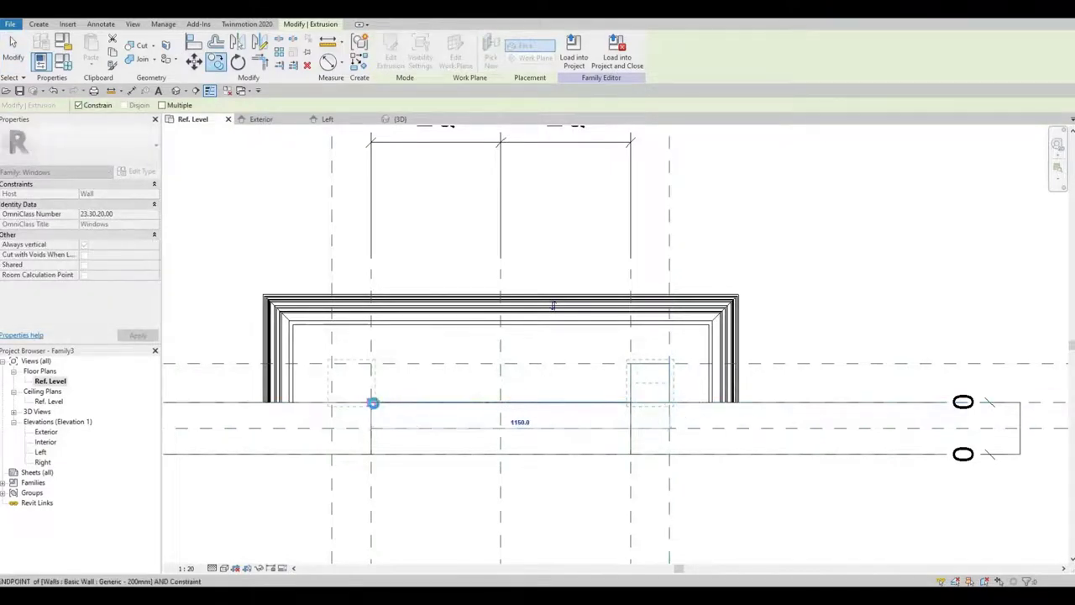
click(413, 410)
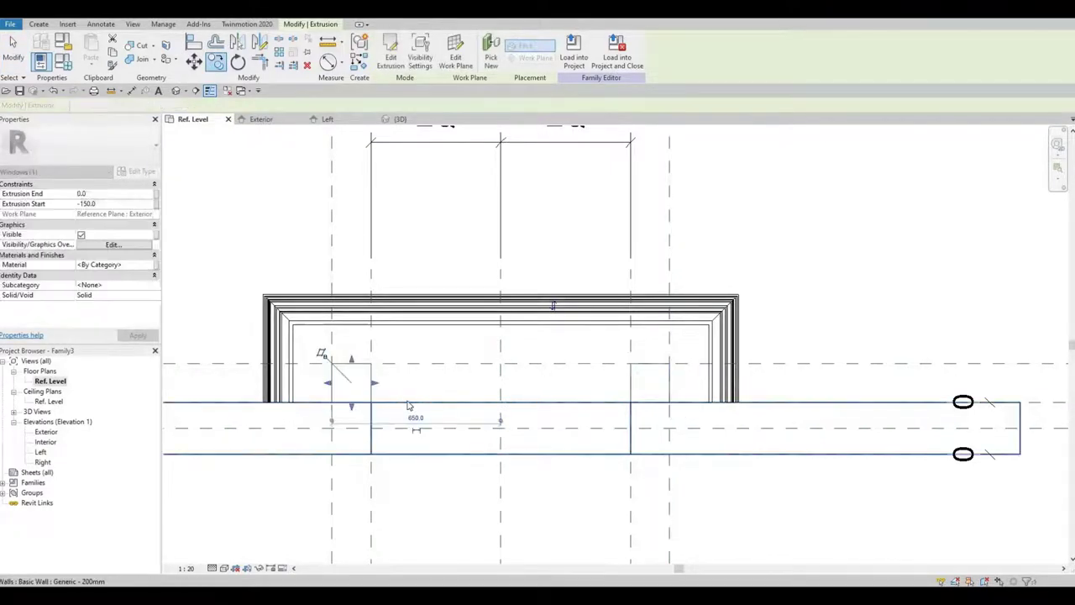
- Lock the copied trim's front and side faces to their reference planes and check both trims in 3D
click(356, 367)
click(349, 370)
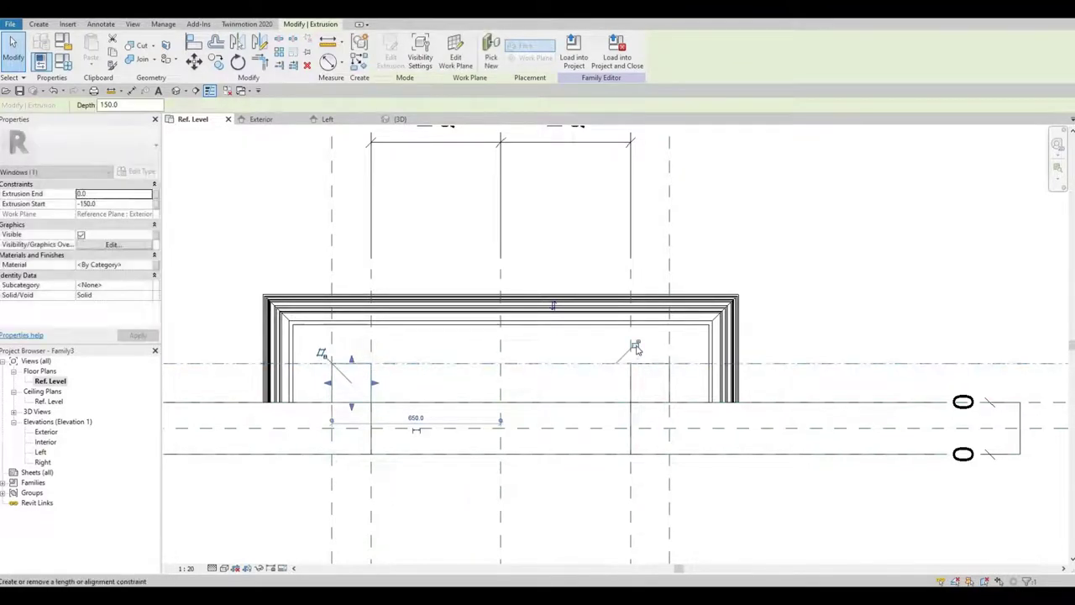
drag(376, 386, 353, 390)
click(391, 430)
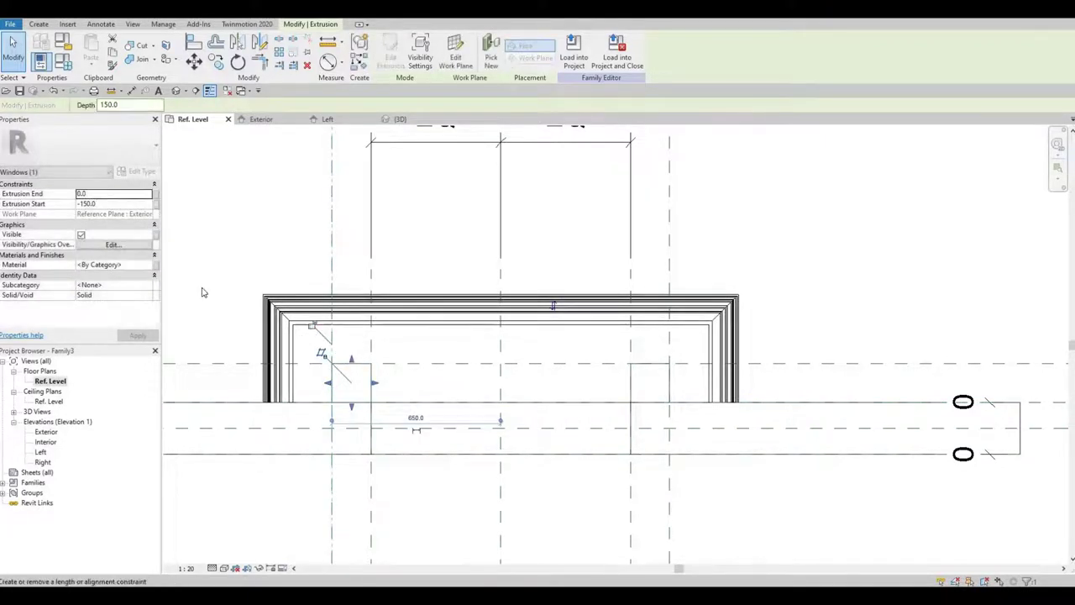
click(397, 119)
shift+middle_drag(426, 366, 621, 436)
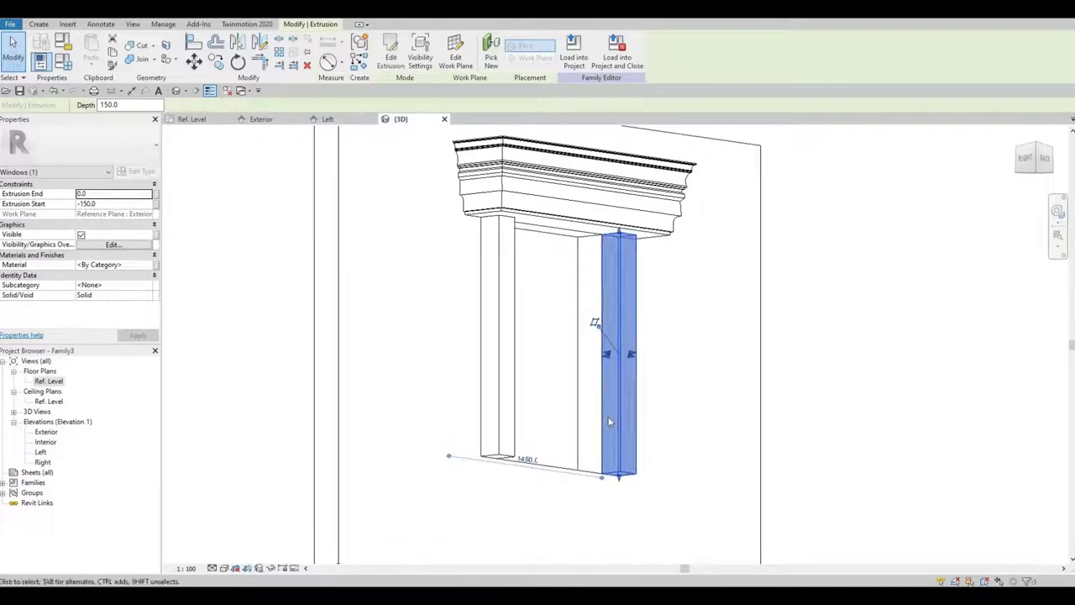
key(Escape)
shift+middle_drag(471, 491, 374, 387)
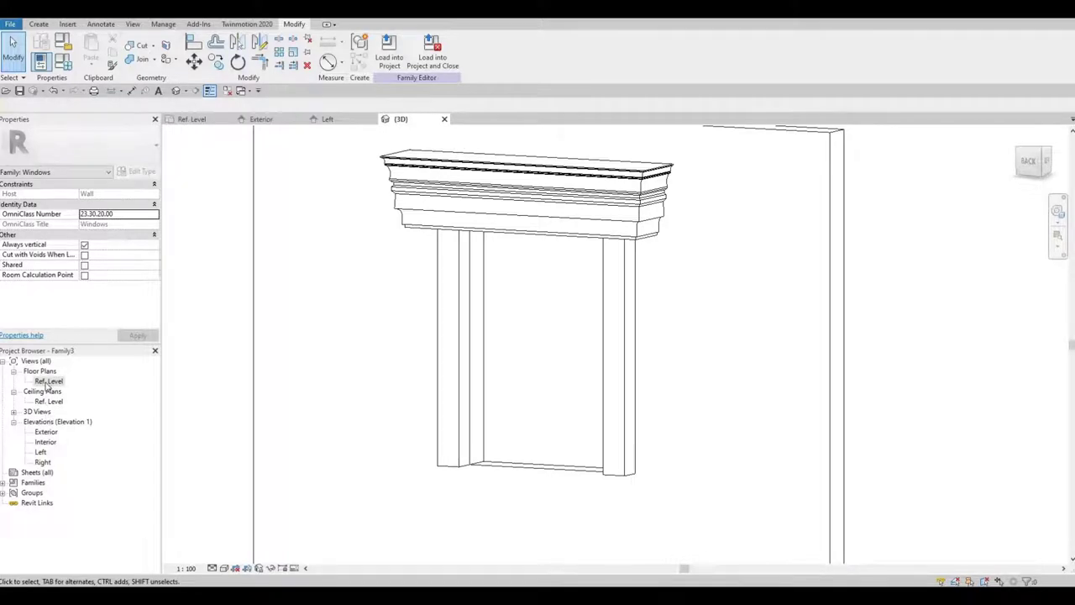
- Start a void extrusion in the Ref. Level plan and sketch a 10 mm radius semicircular arc on the trim's front edge, 25 mm from its outer corner
double_click(48, 382)
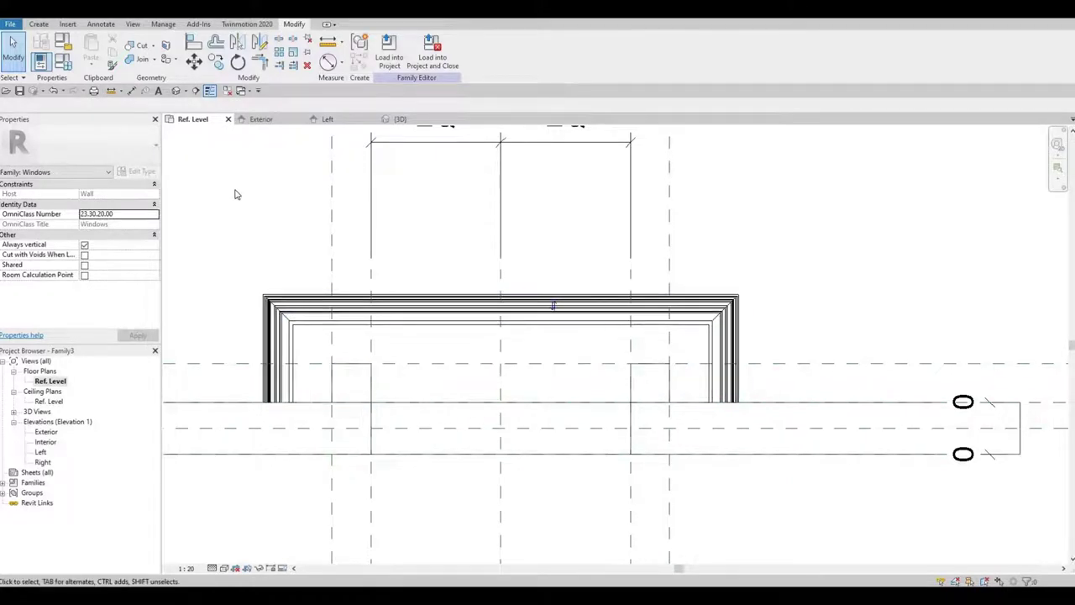
click(39, 24)
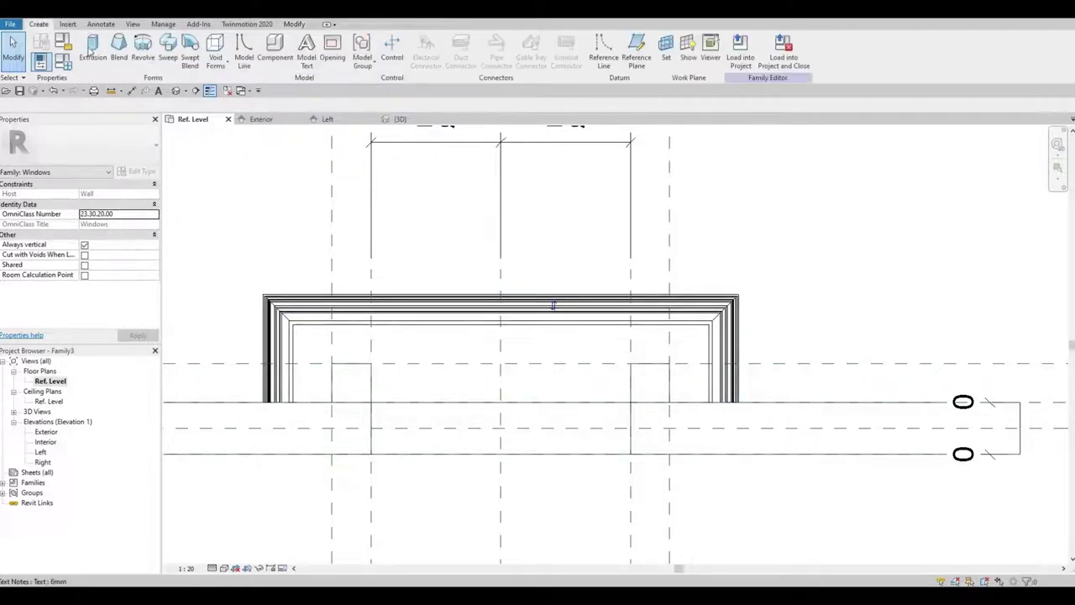
click(214, 63)
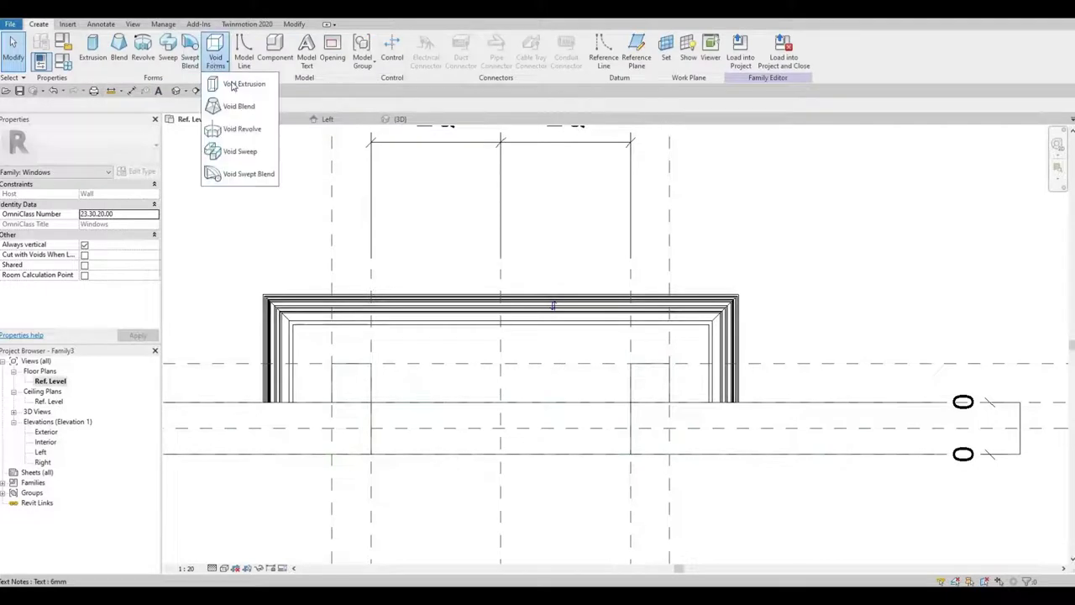
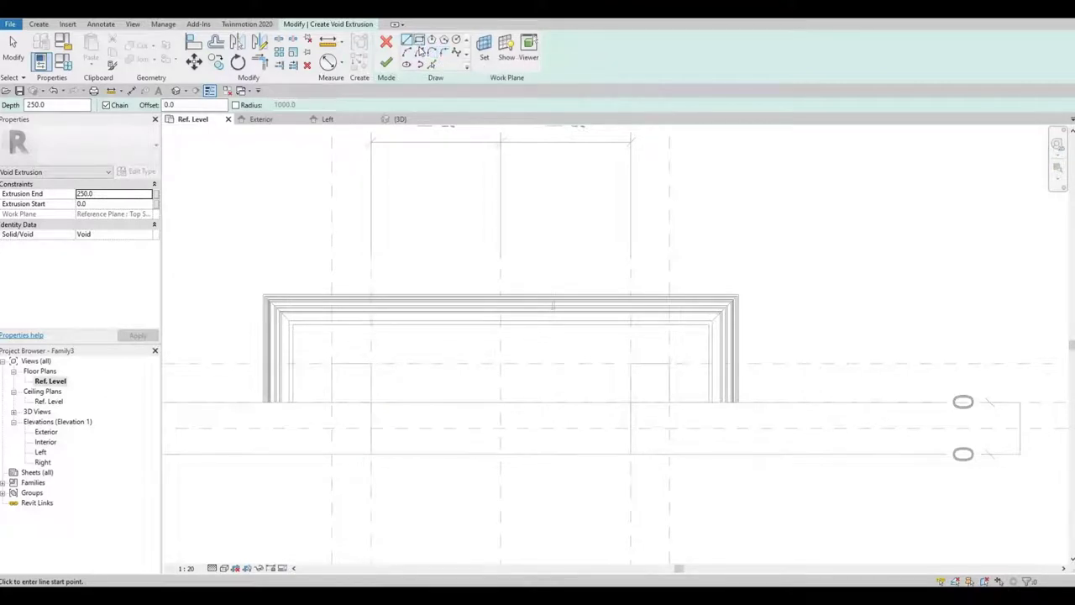
click(407, 64)
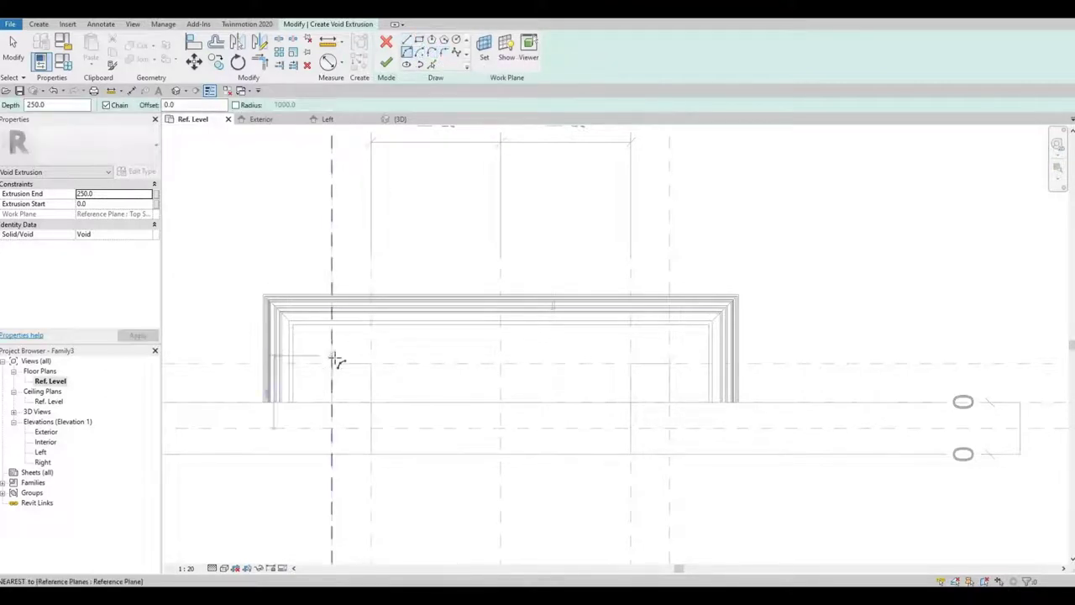
scroll(336, 360, up, 5)
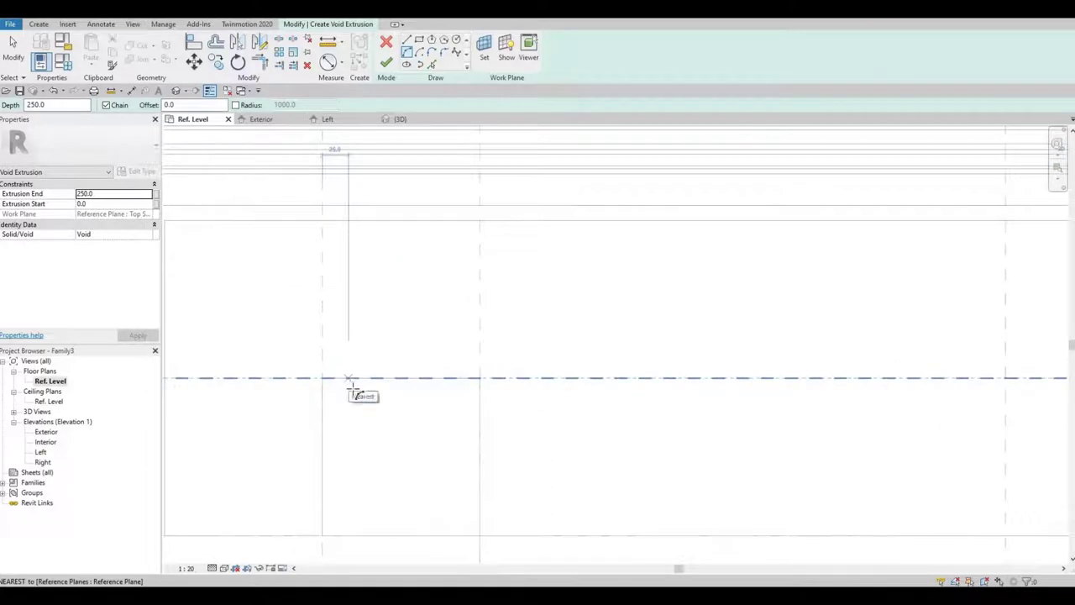
click(351, 379)
click(370, 378)
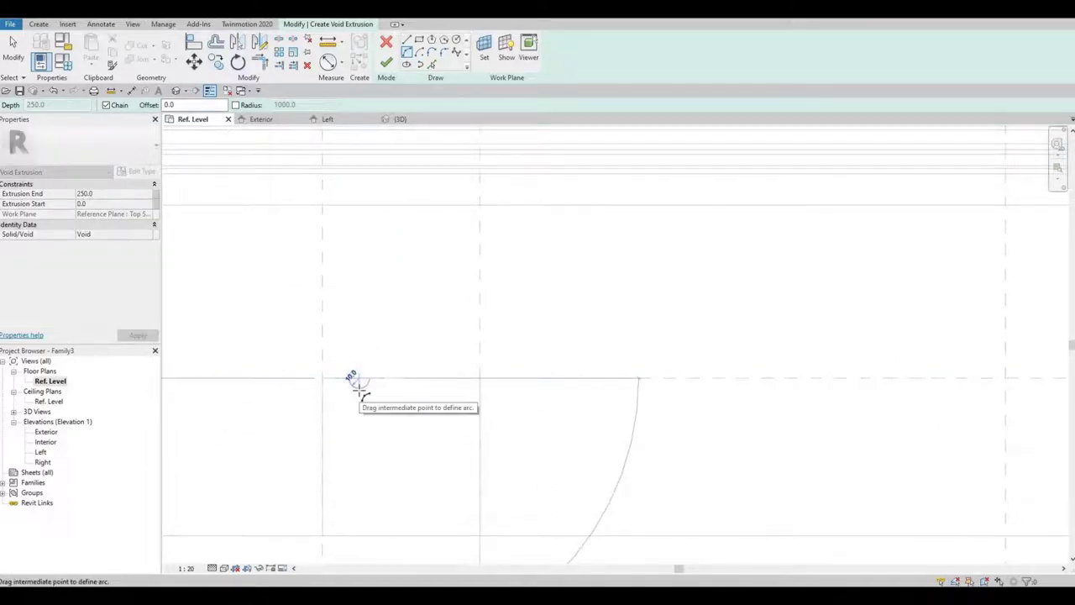
click(376, 392)
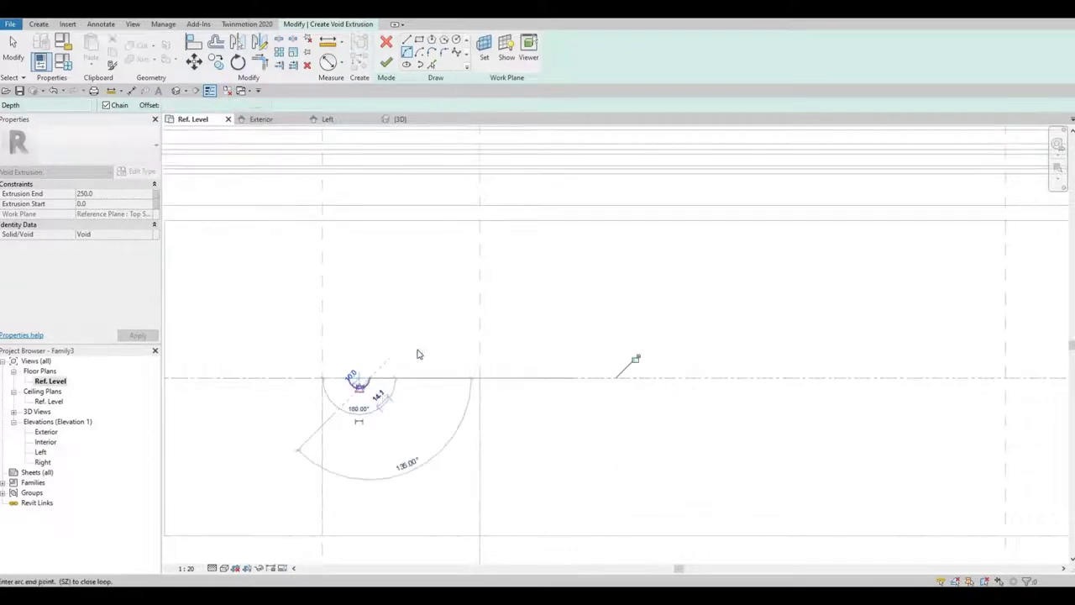
key(Escape)
key(Escape)
- Close the semicircular void profile with a straight line between the arc's endpoints
click(406, 43)
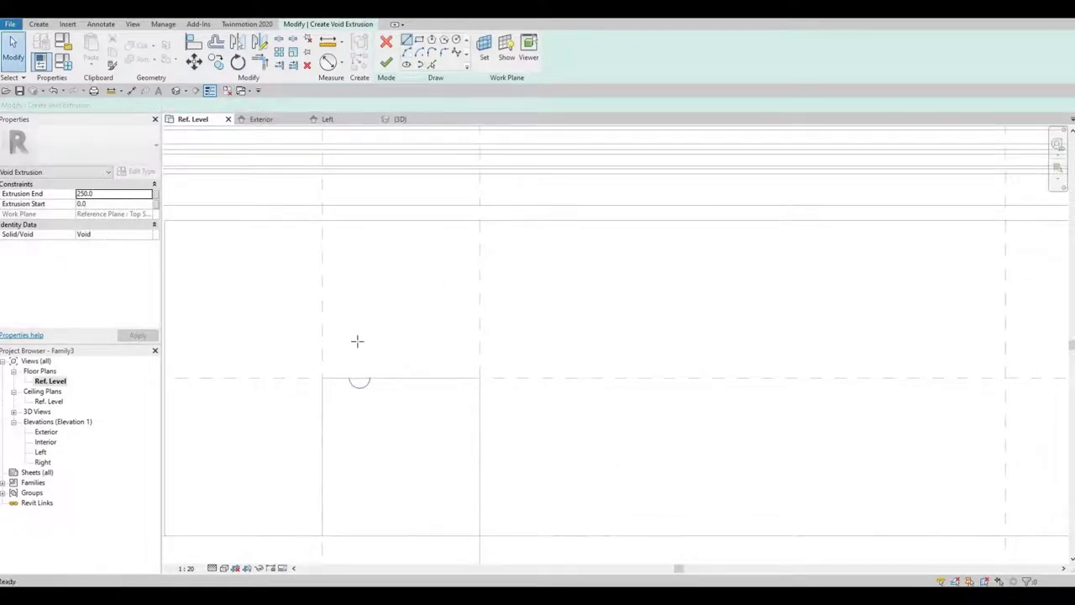
click(357, 378)
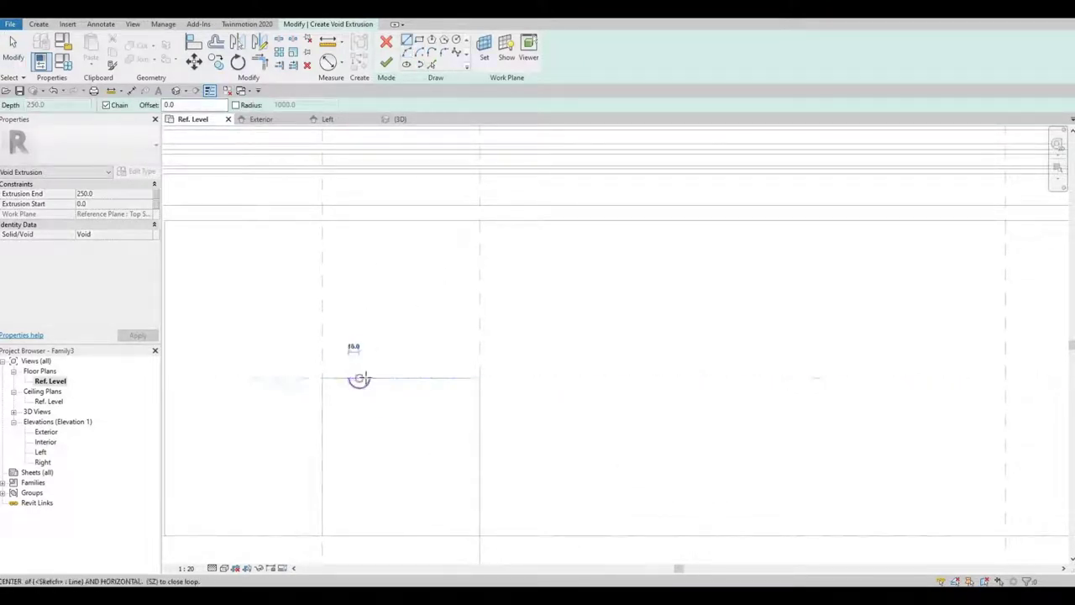
key(Escape)
key(Escape)
drag(338, 356, 405, 432)
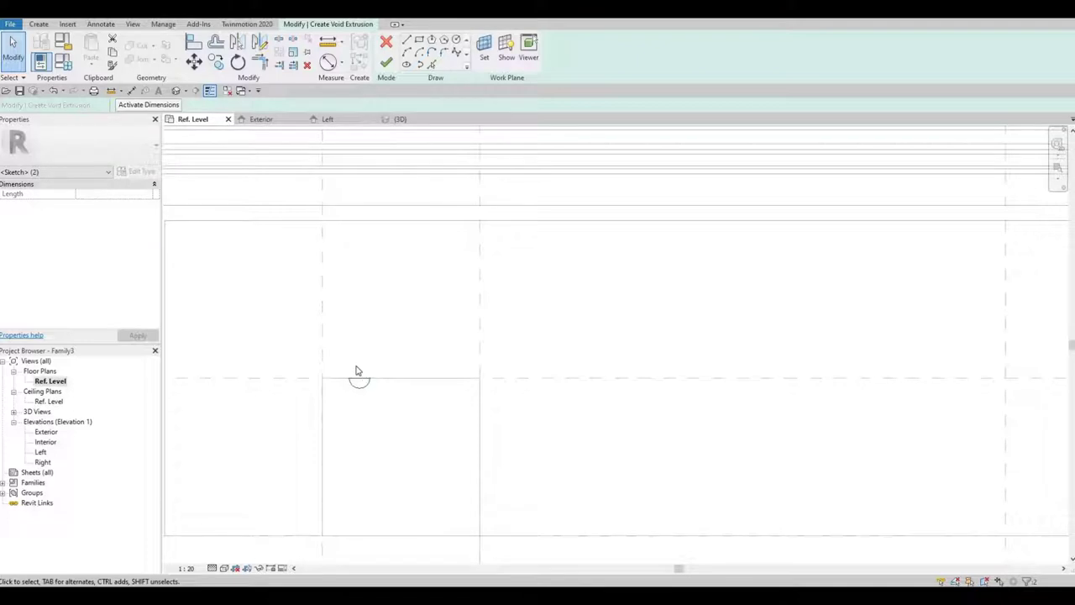
drag(339, 353, 411, 426)
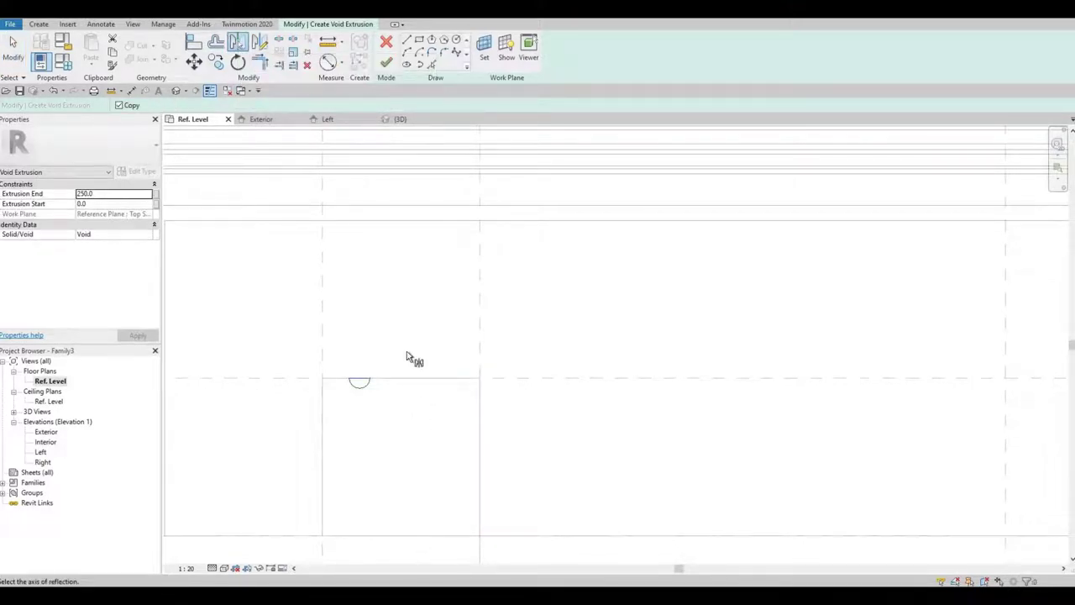
click(404, 169)
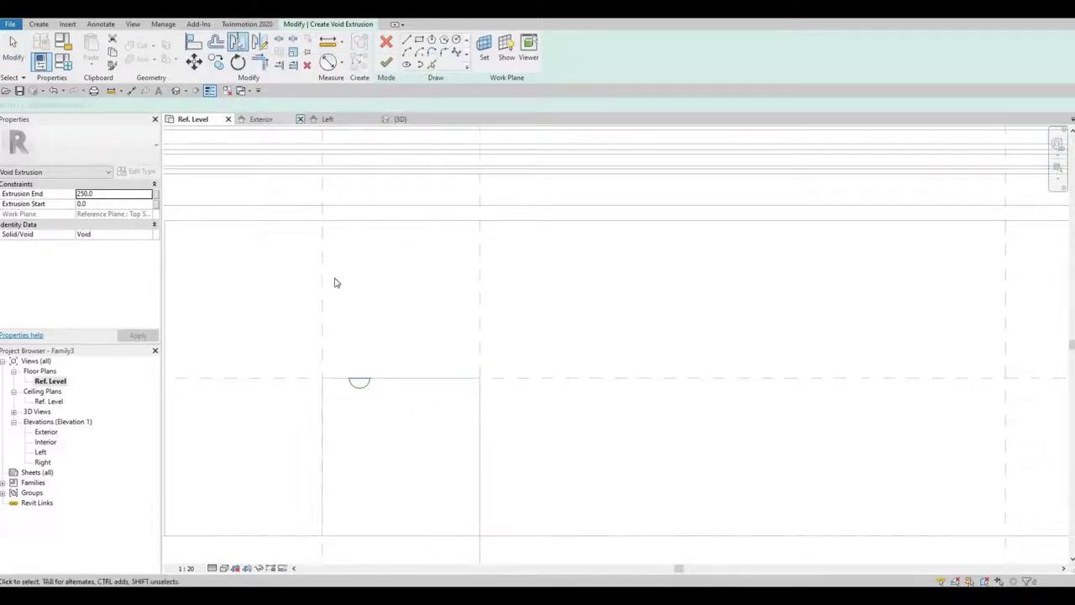
- Copy the closed semicircle profile along the trim's front edge to the middle of that edge
drag(337, 350, 379, 415)
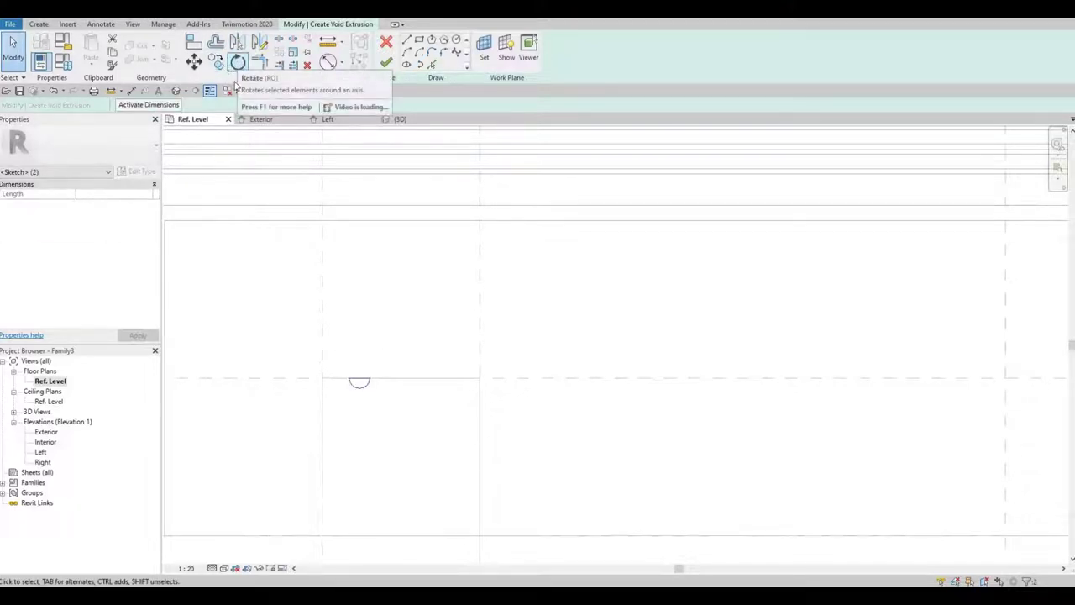
click(216, 61)
click(361, 380)
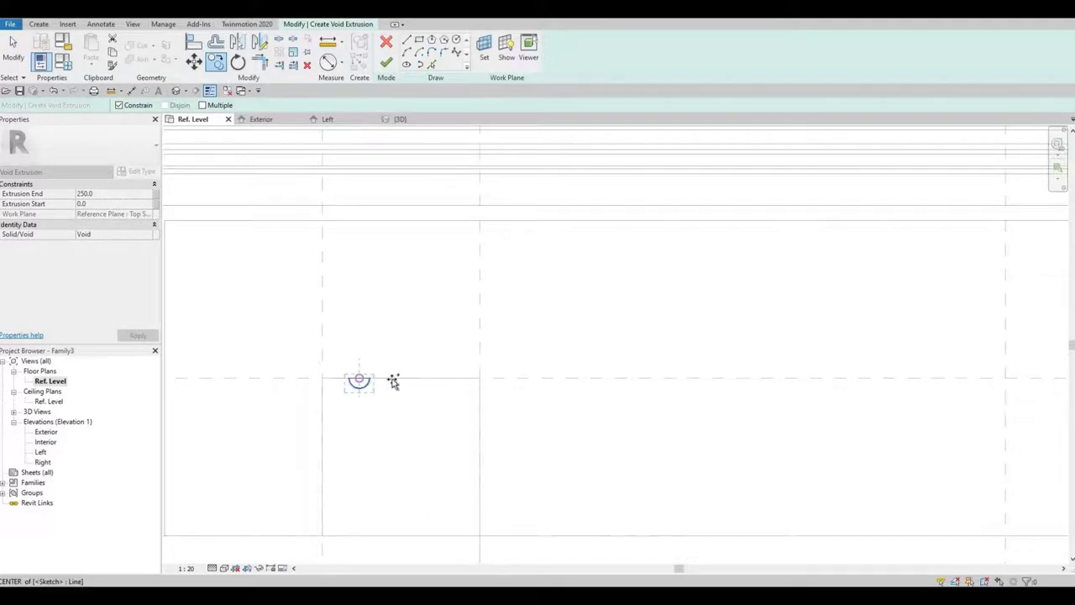
click(404, 380)
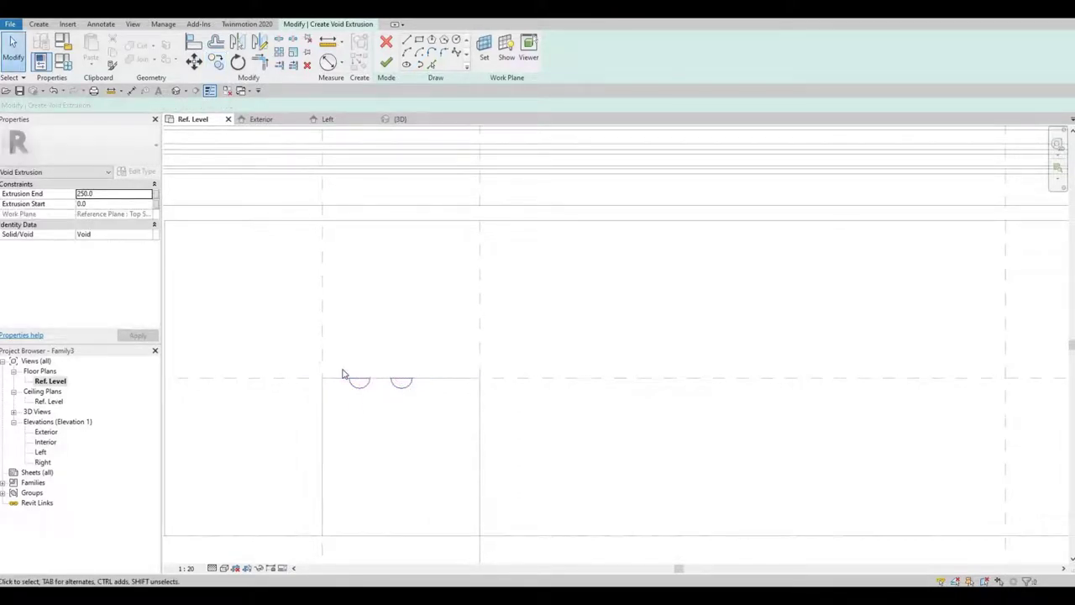
drag(379, 411, 341, 368)
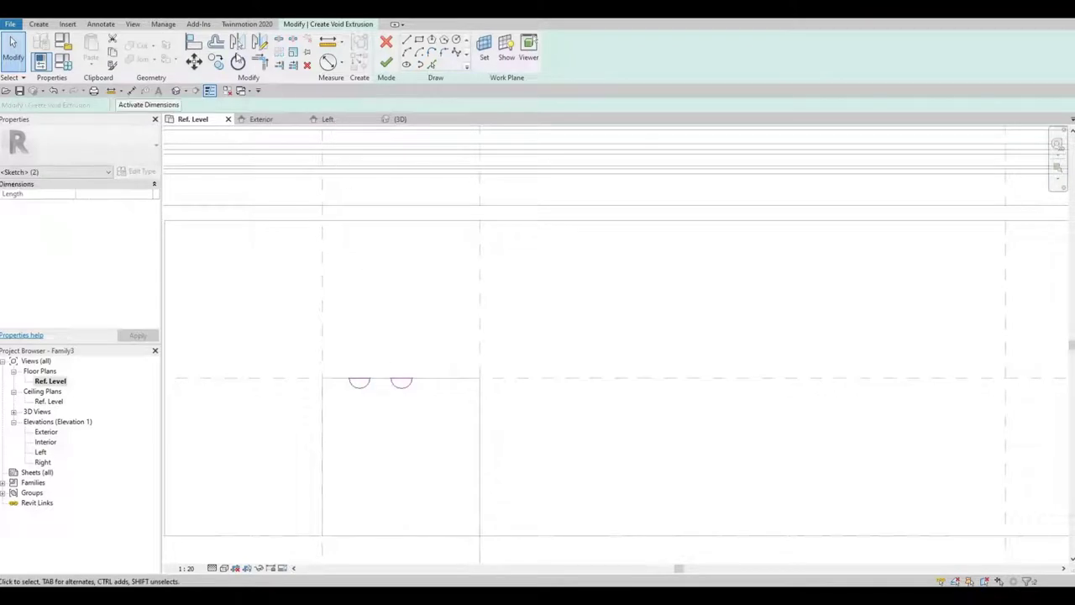
key(Escape)
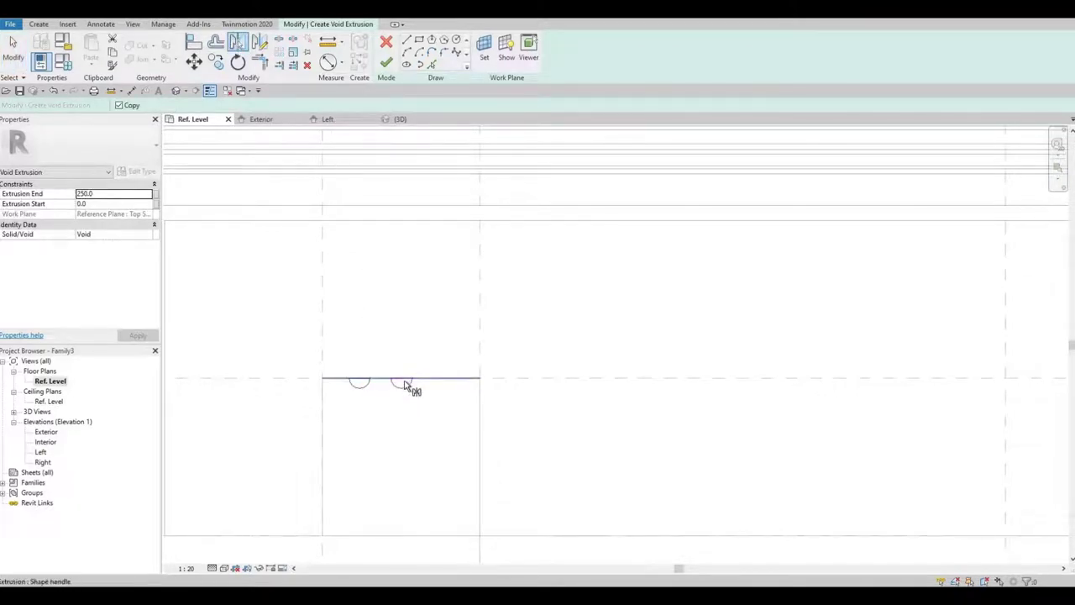
key(Tab)
key(Escape)
key(Escape)
- Mirror the outer semicircle profile about a vertical axis drawn through the middle semicircle, adding a third groove profile on the trim's front edge
drag(343, 363, 376, 409)
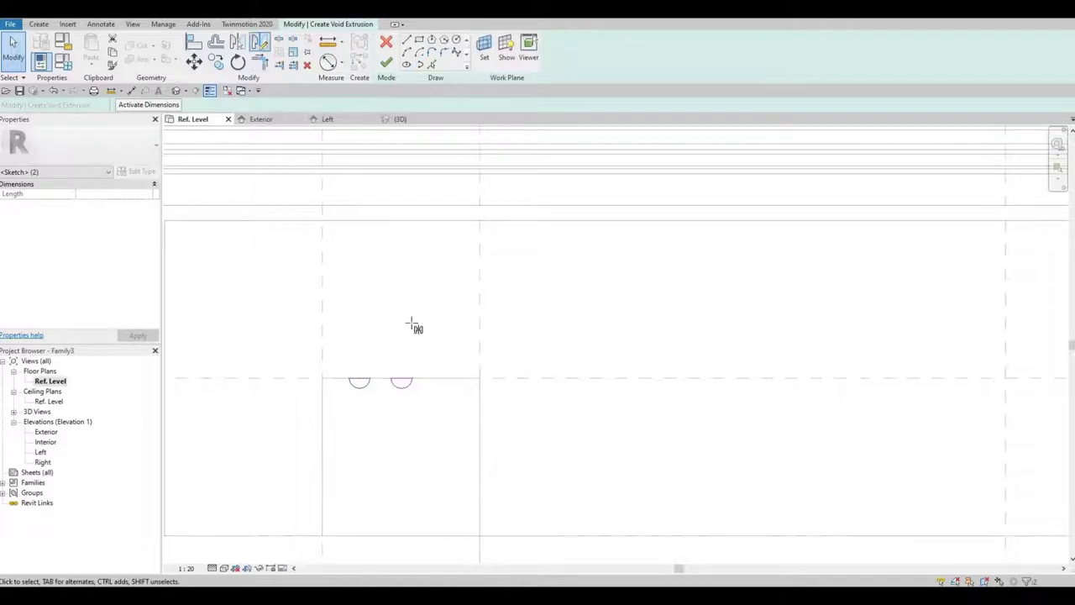
key(d)
key(m)
click(394, 479)
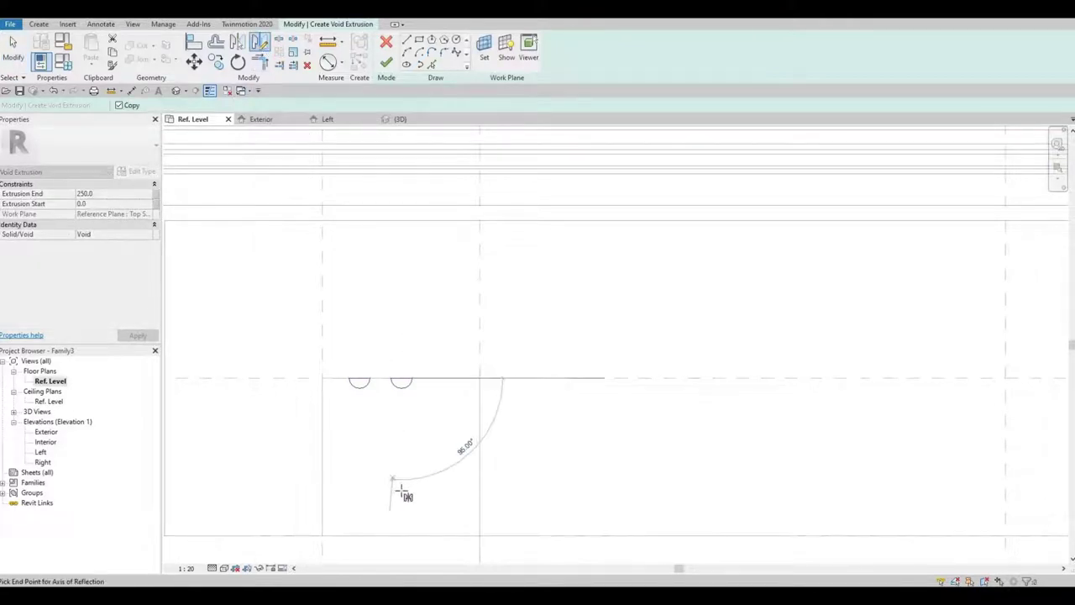
click(411, 499)
key(Escape)
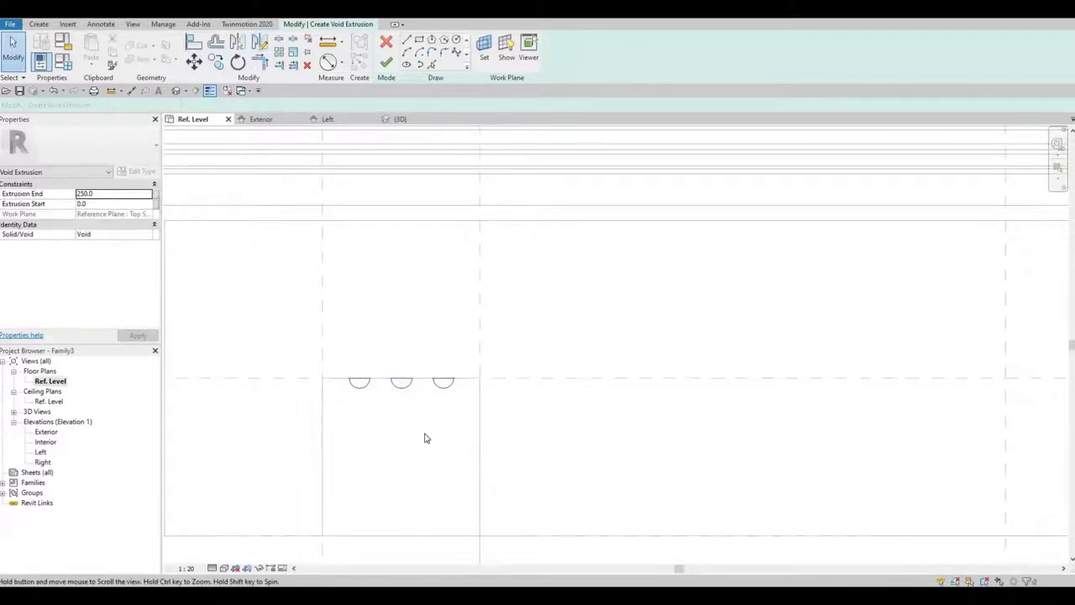
scroll(425, 438, down, 2)
scroll(424, 440, down, 2)
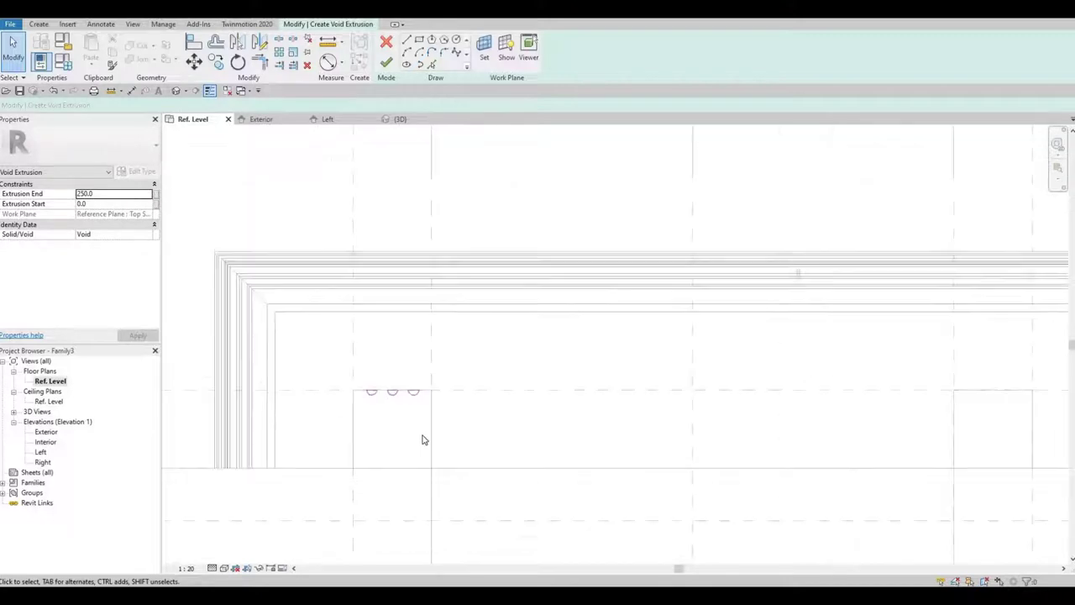
- Align the straight edges of the three semicircle profiles to the trim's front reference plane and lock them
scroll(406, 408, up, 1)
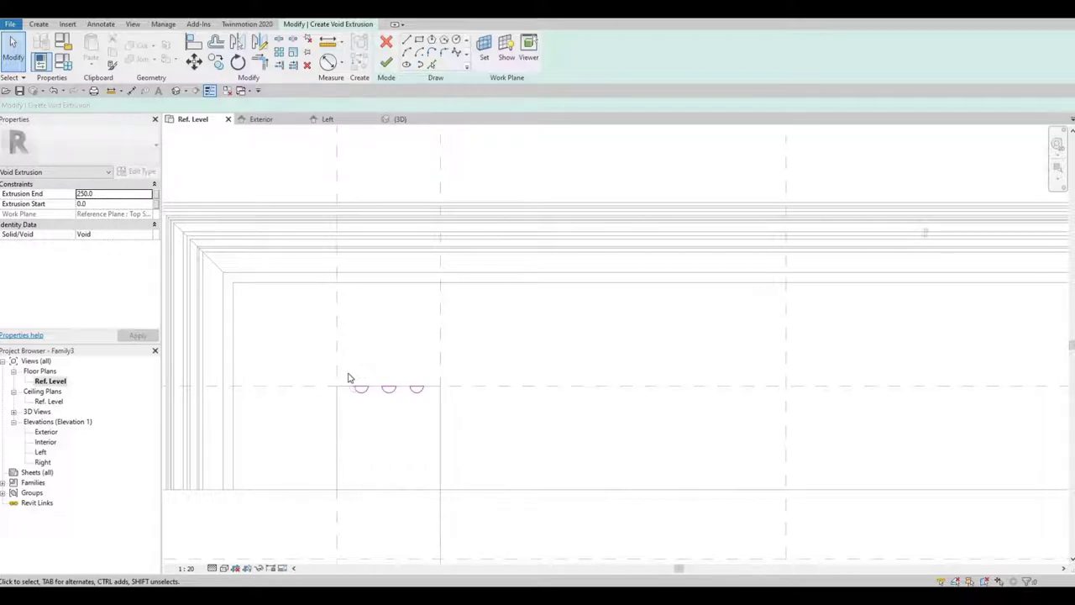
drag(347, 374, 440, 411)
scroll(395, 395, up, 3)
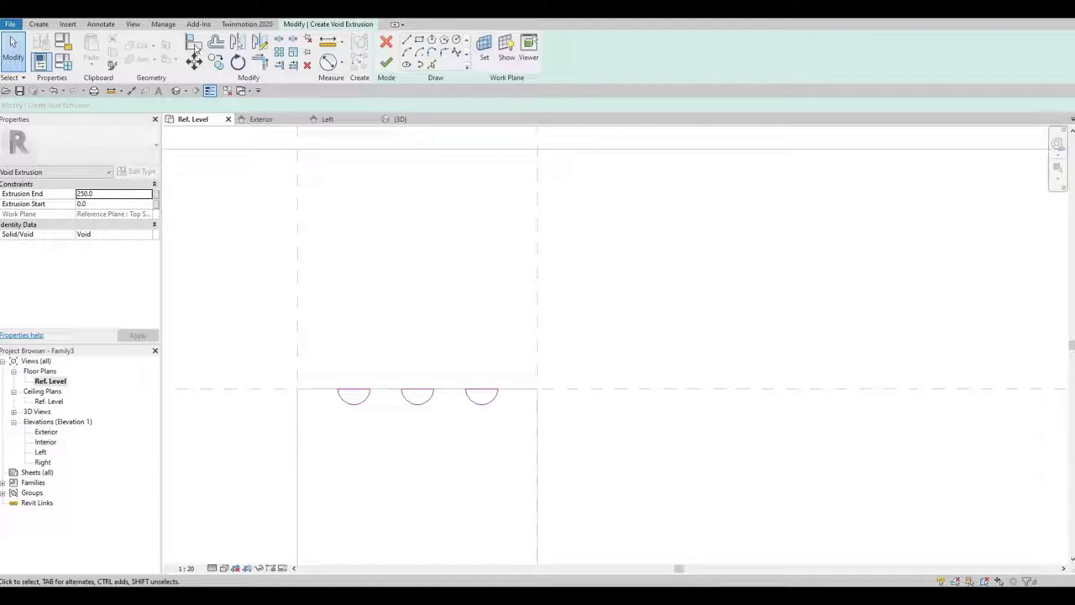
click(193, 46)
click(351, 389)
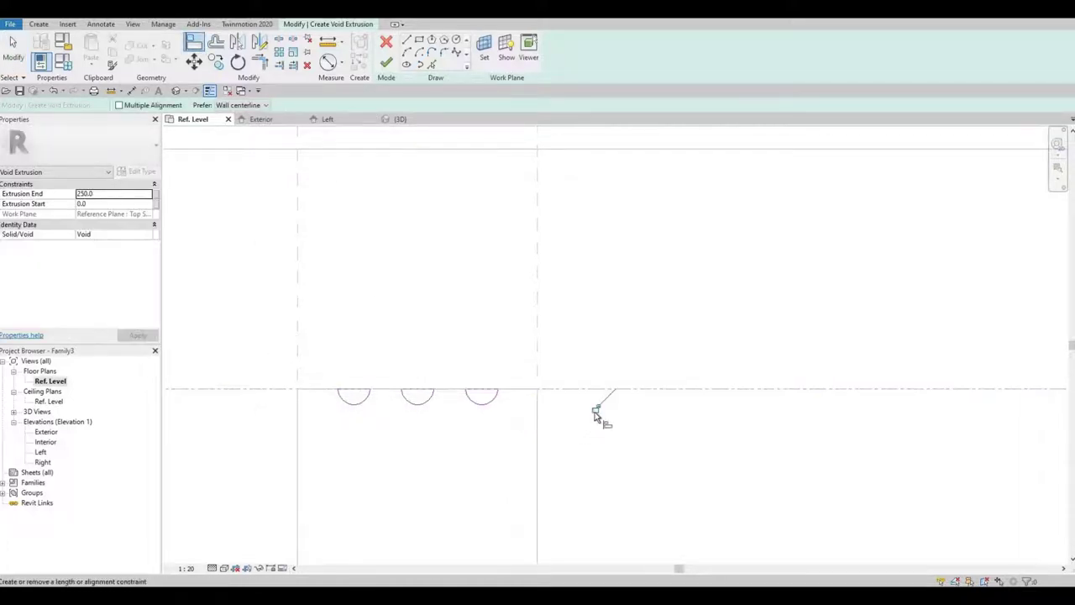
click(435, 391)
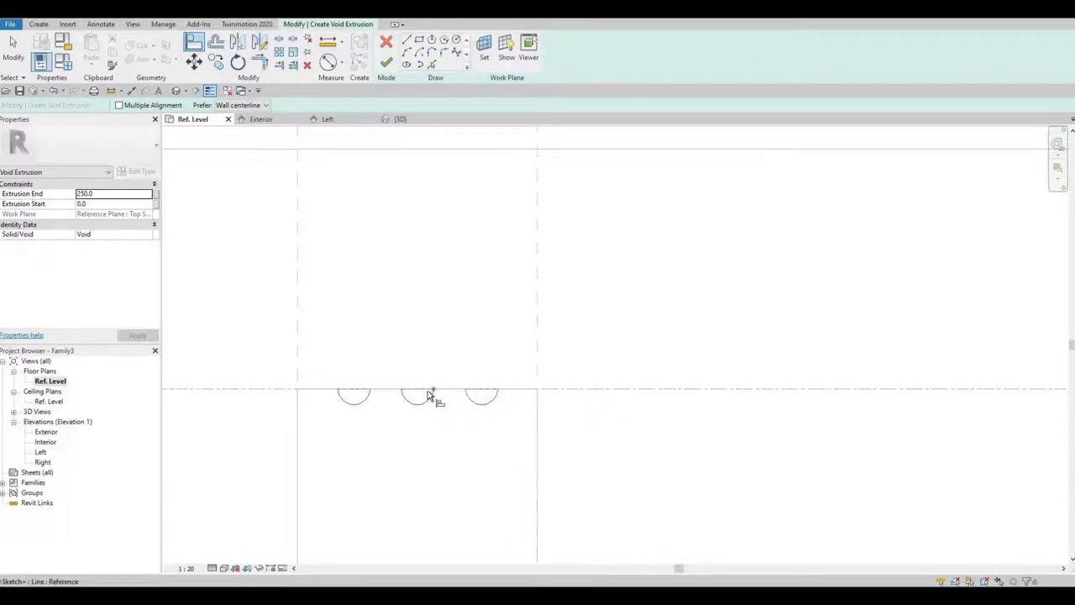
click(429, 391)
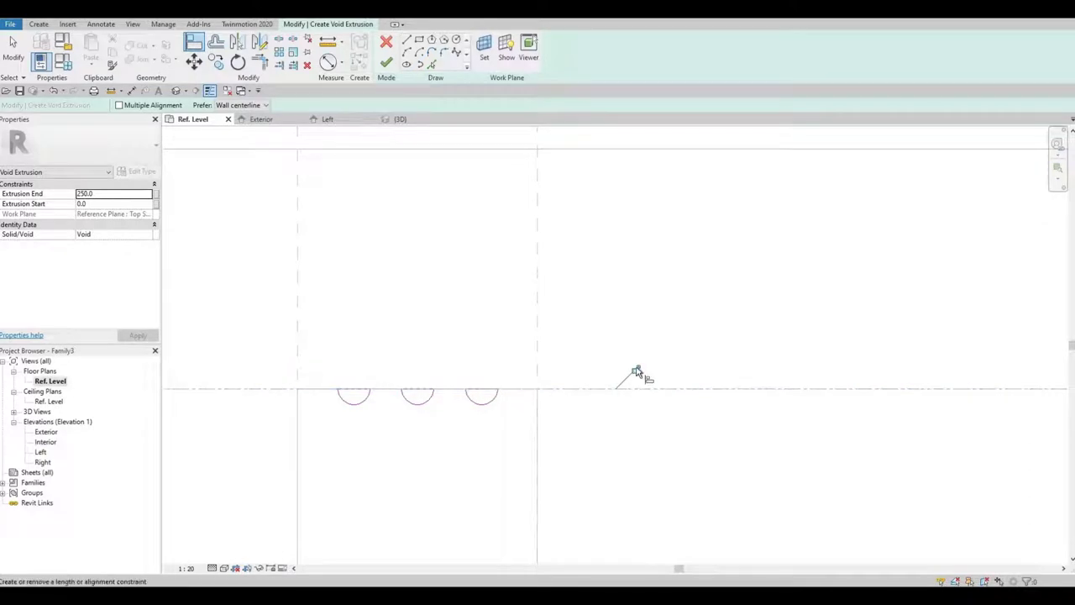
scroll(378, 343, down, 4)
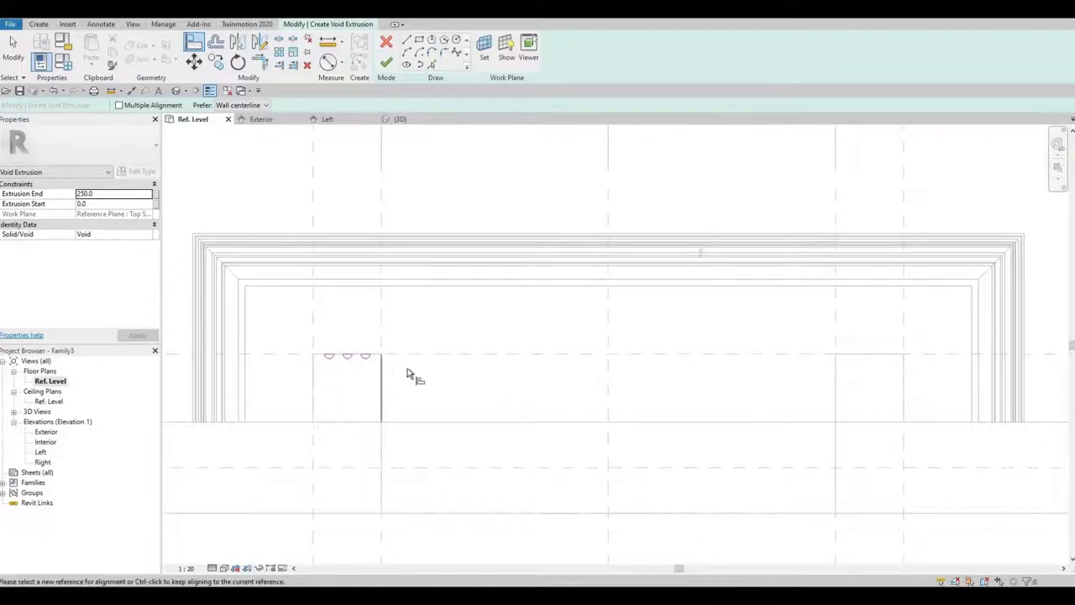
key(Escape)
- Copy the three semicircle profiles 1150 mm horizontally to the matching position on the opposite trim's front edge
drag(286, 341, 423, 384)
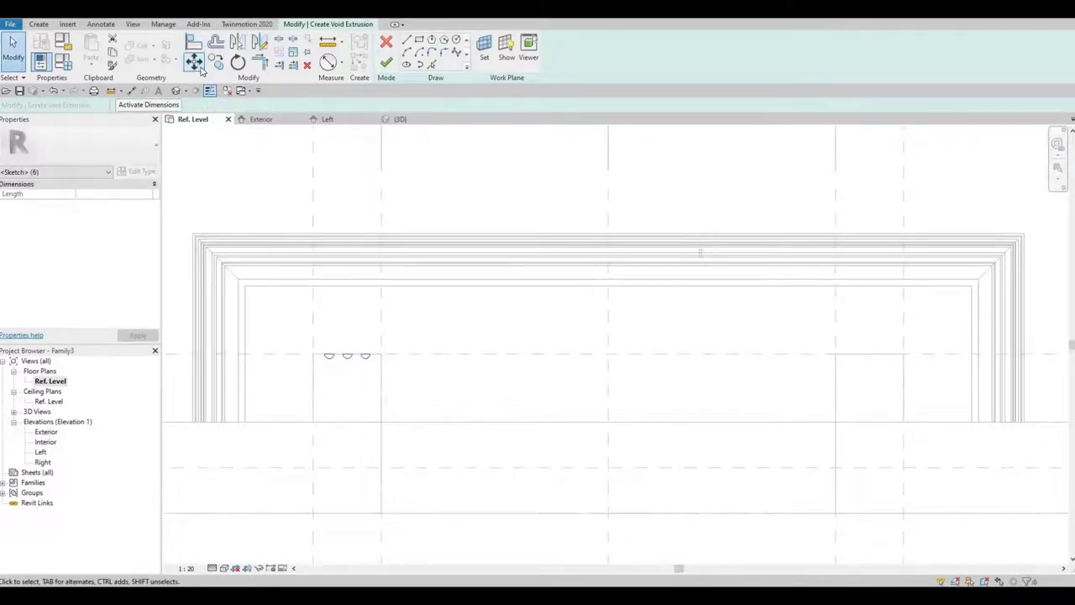
click(216, 62)
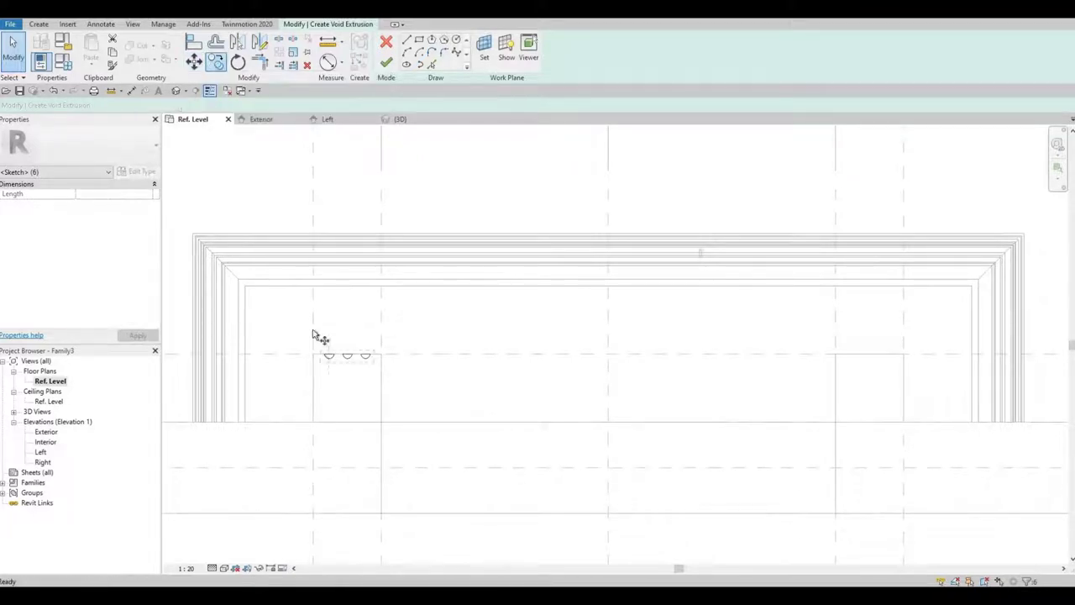
click(316, 356)
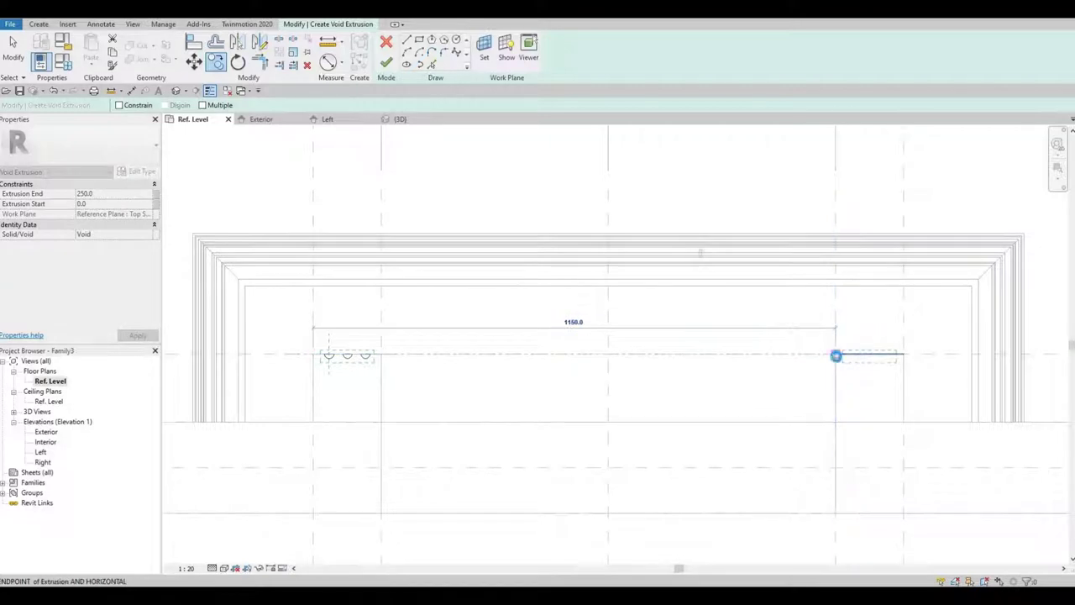
click(836, 372)
scroll(744, 352, up, 3)
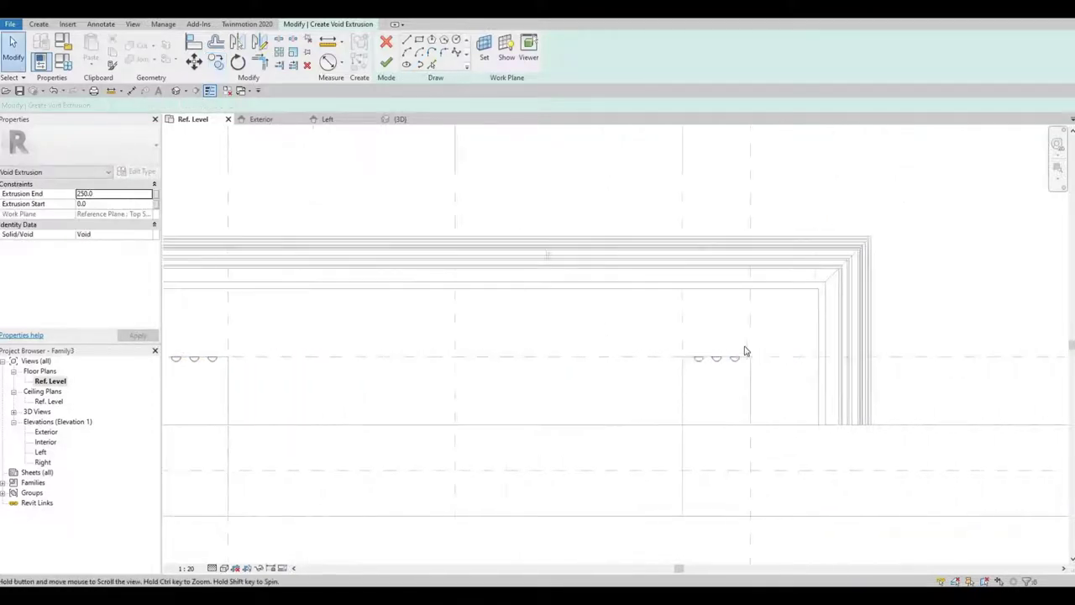
- Align and lock the straight edges of the copied semicircle profiles to the front reference plane
scroll(744, 352, up, 3)
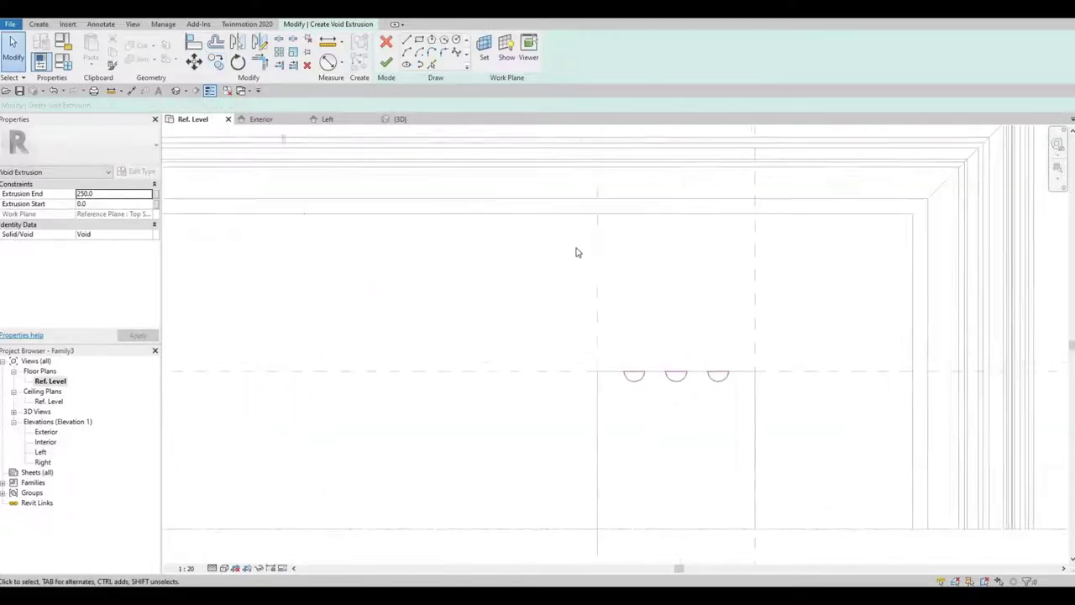
click(194, 42)
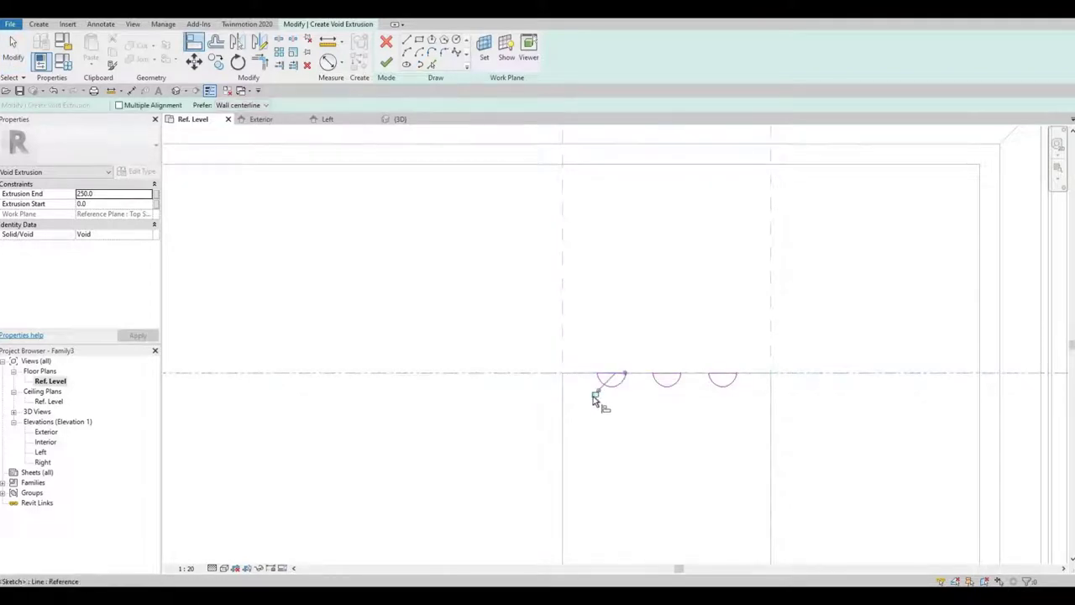
click(536, 374)
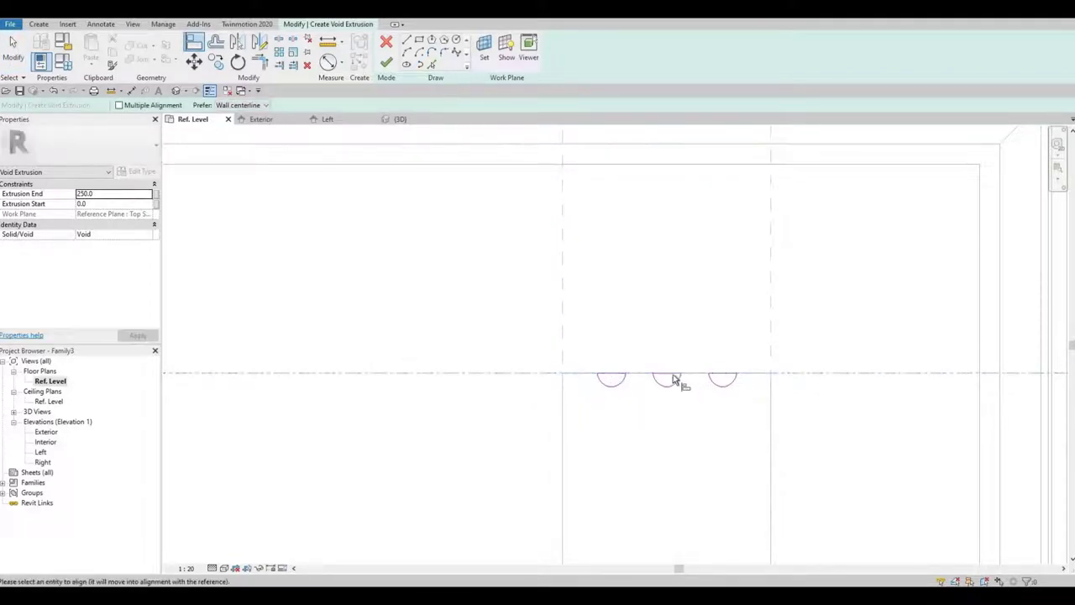
click(599, 393)
click(515, 379)
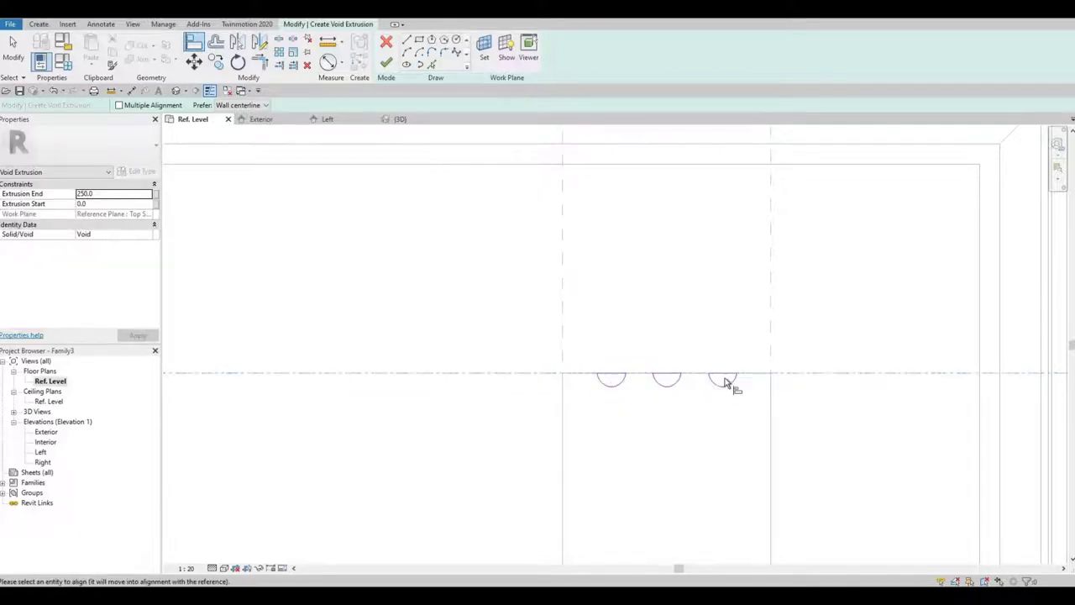
click(728, 383)
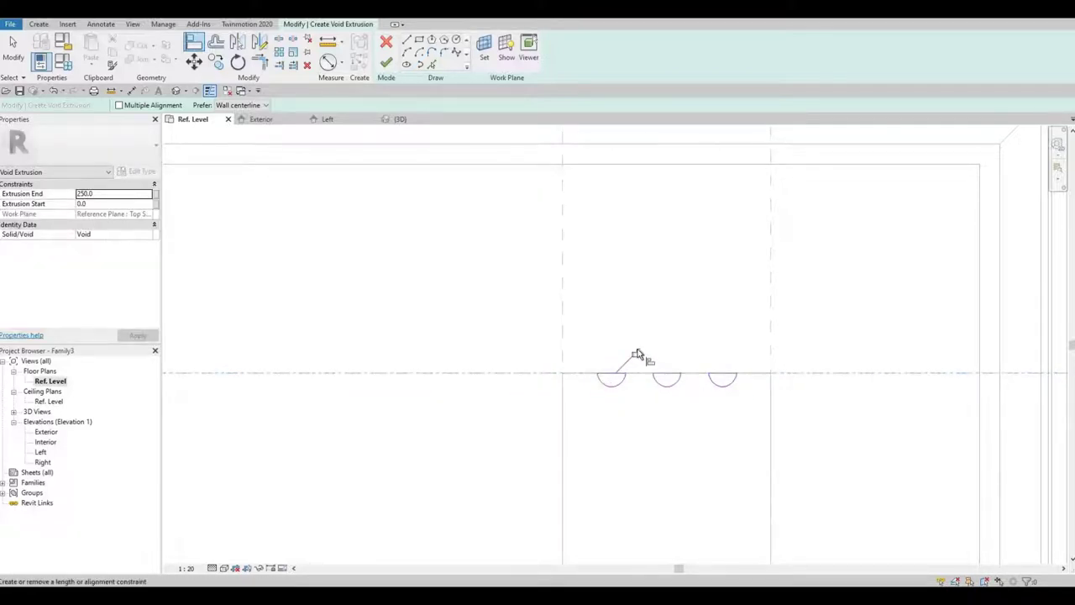
scroll(634, 356, down, 5)
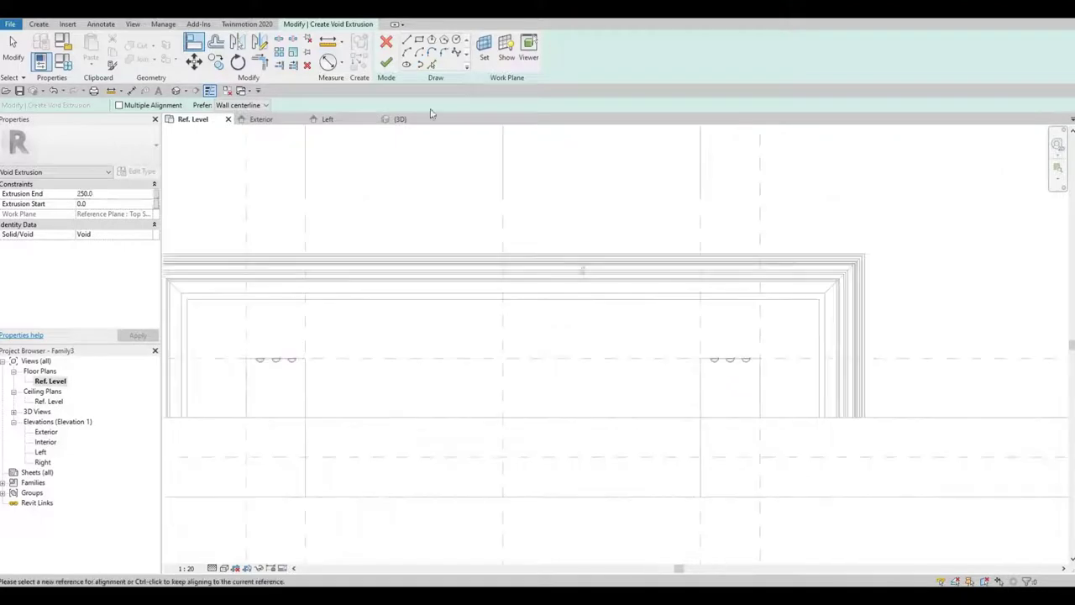
- Finish the void extrusion and, in 3D, stretch its start to -1950 mm at the trims' base and lower its end to just below the cornice
click(386, 65)
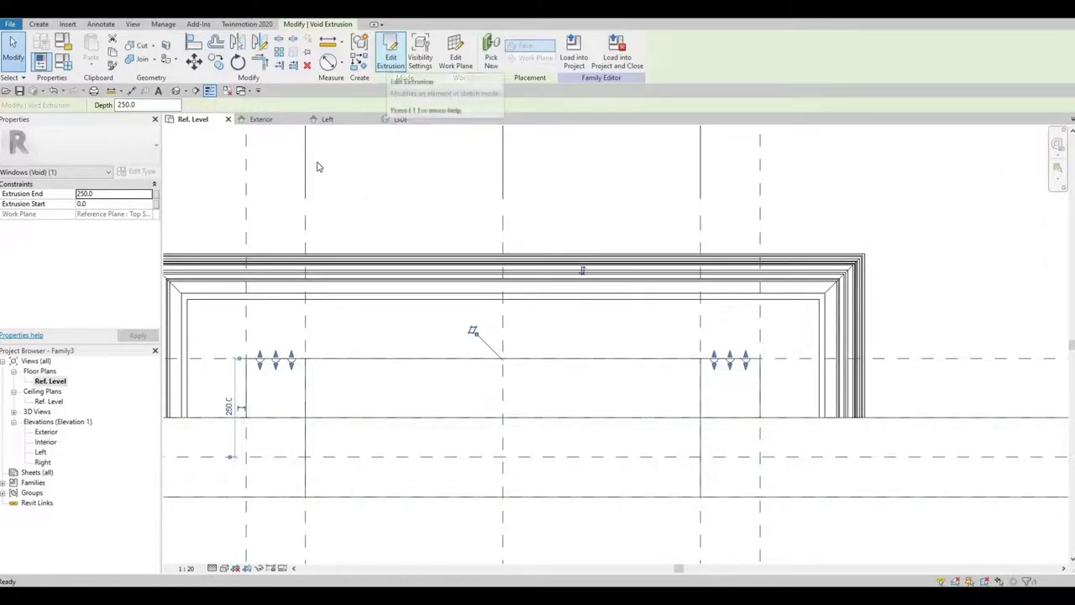
click(400, 120)
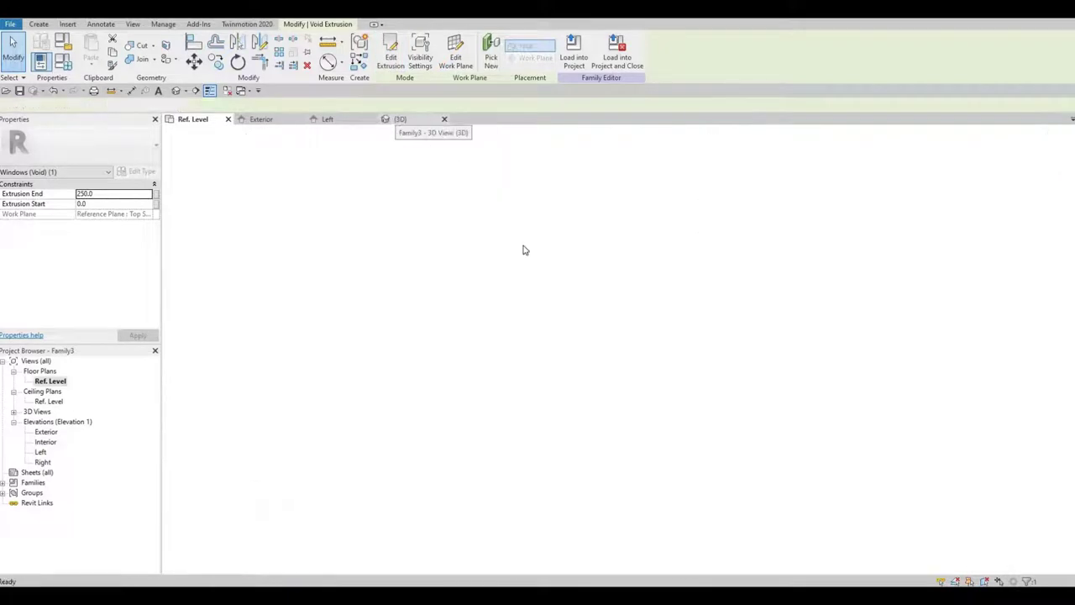
scroll(559, 367, down, 3)
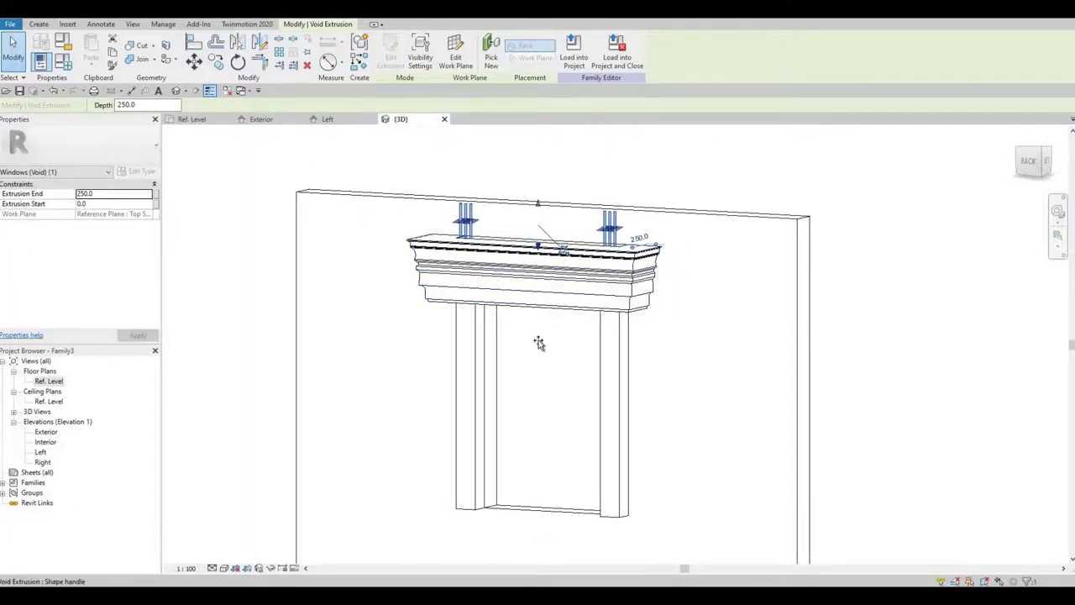
drag(539, 344, 538, 513)
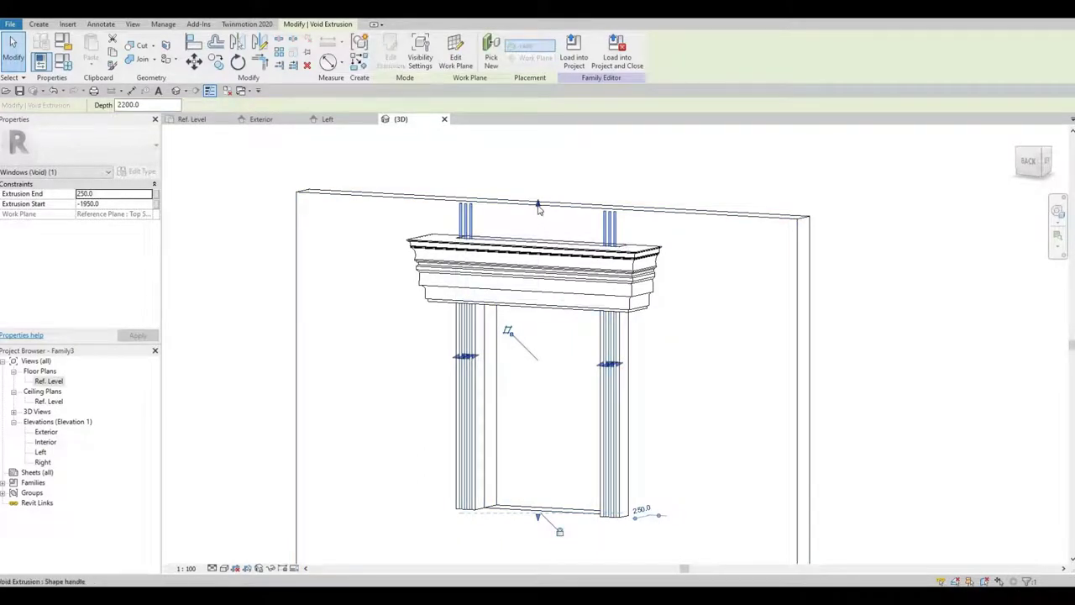
drag(541, 211, 541, 318)
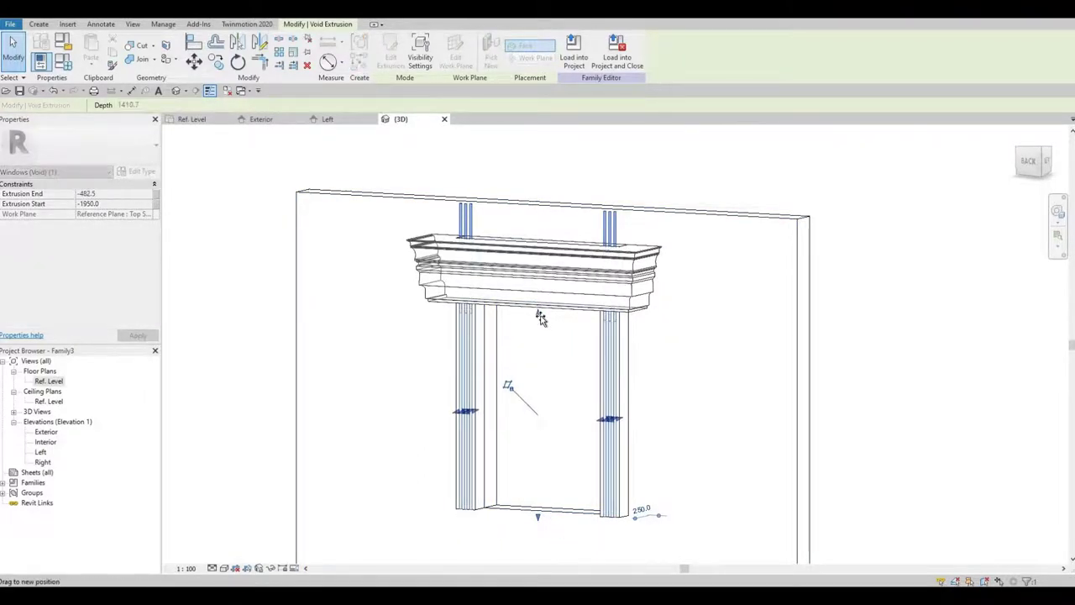
click(542, 341)
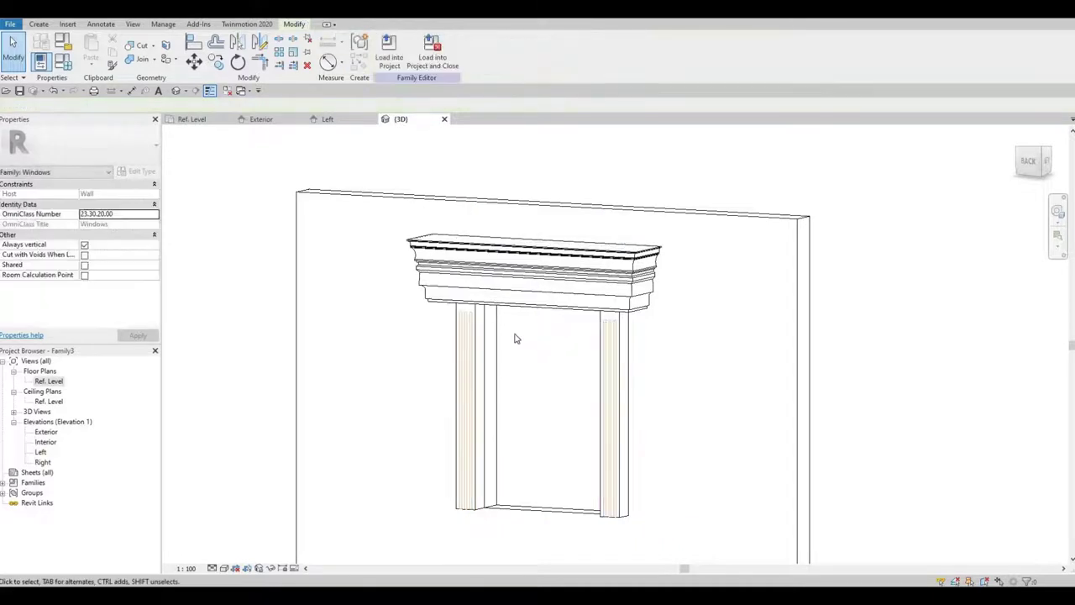
- Cut the left-hand trim in the 3D view with the void extrusion to form its fluted grooves
scroll(517, 413, up, 2)
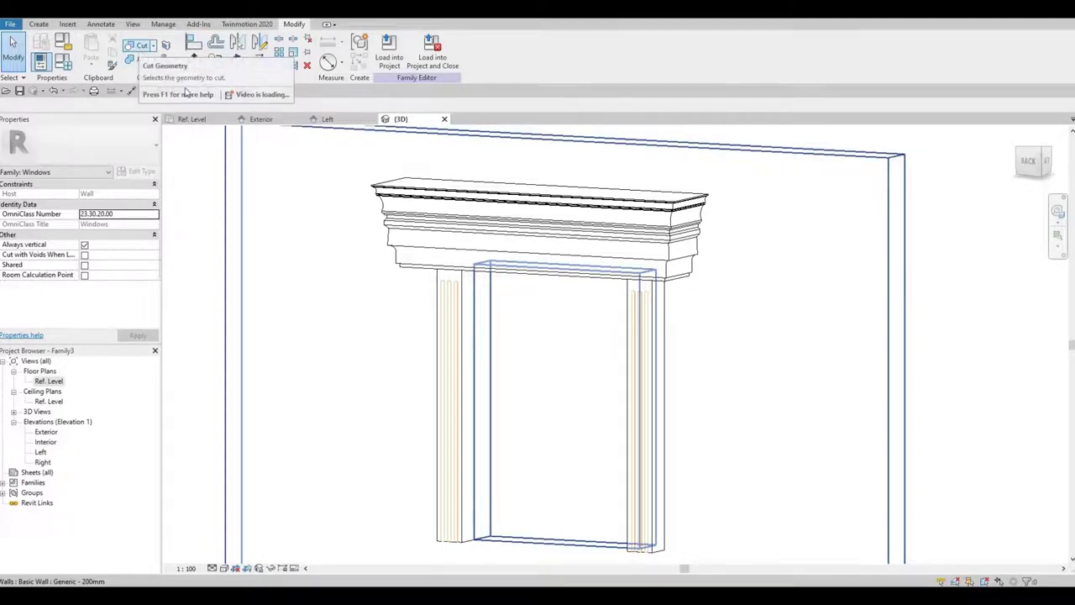
click(140, 47)
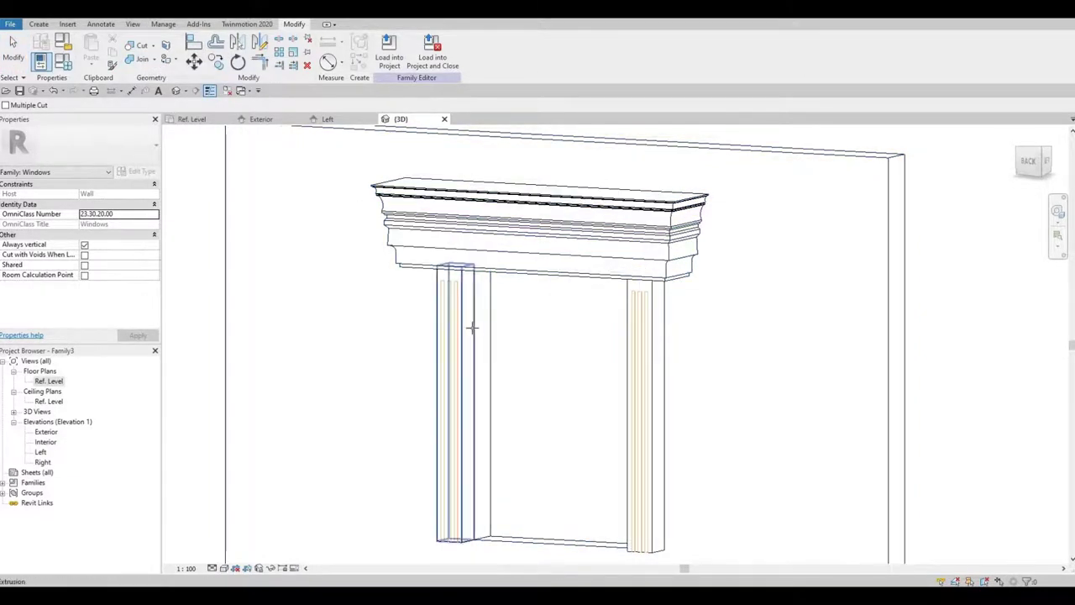
click(471, 328)
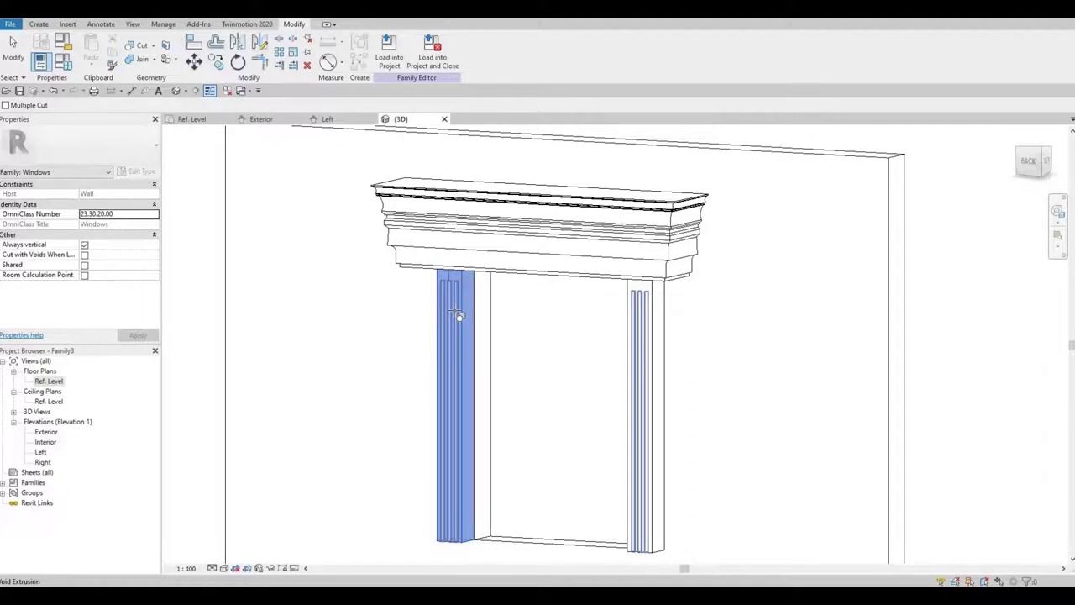
click(454, 309)
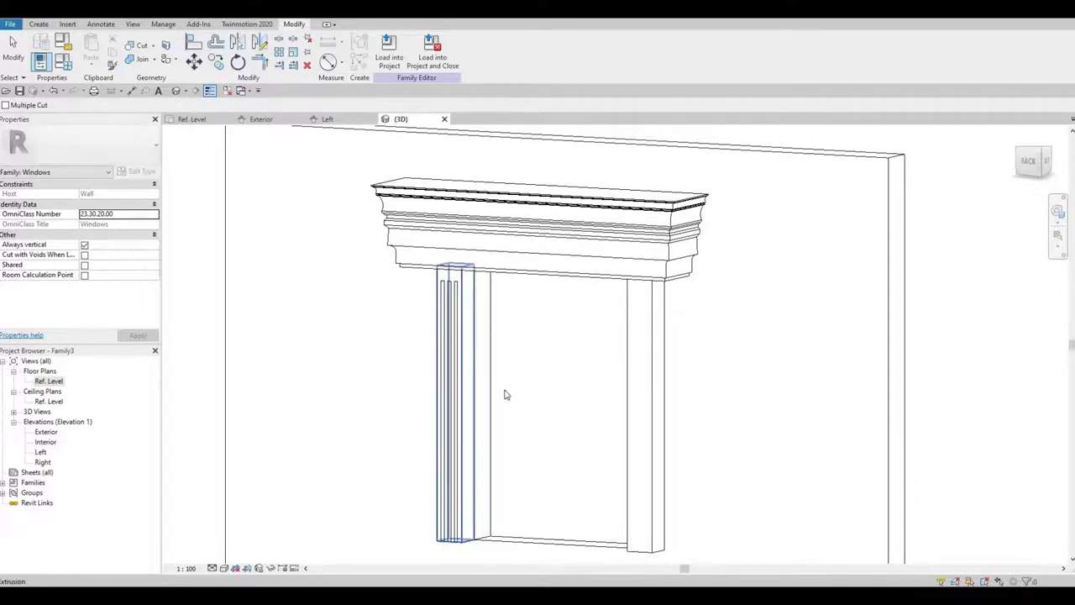
key(Escape)
key(Escape)
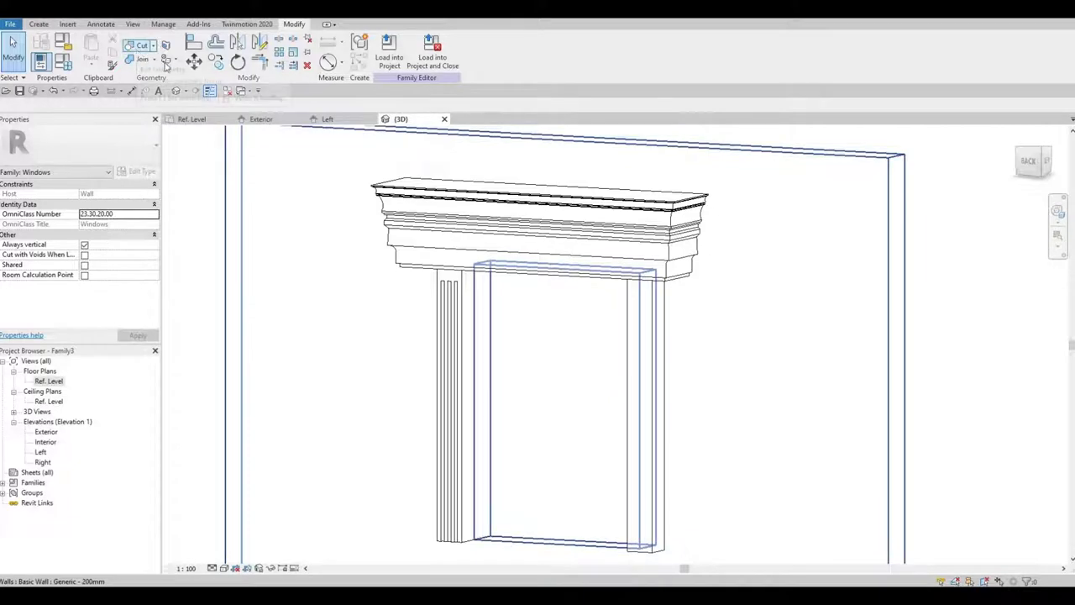
click(140, 45)
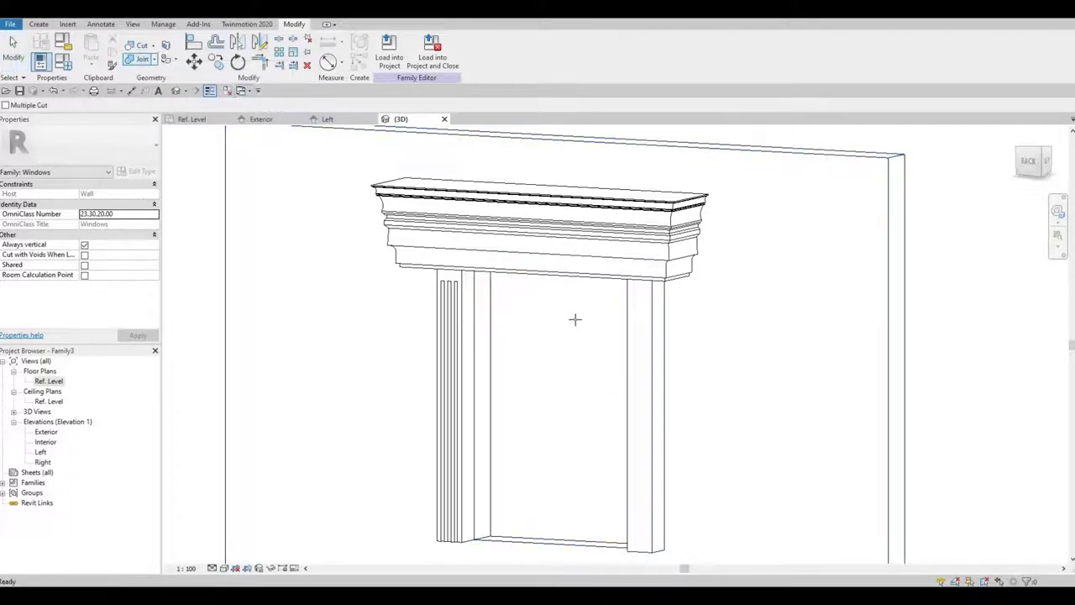
click(645, 351)
key(Escape)
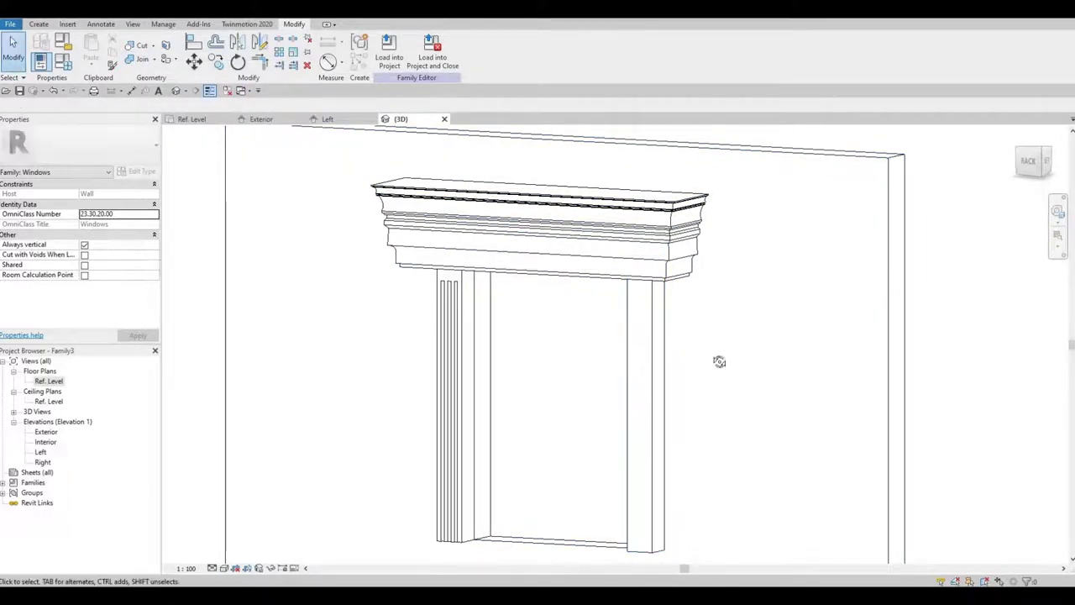
- Try to cut the plain right-hand trim in the 3D view with the existing void extrusion
shift+middle_drag(720, 362, 672, 178)
shift+middle_drag(639, 374, 636, 361)
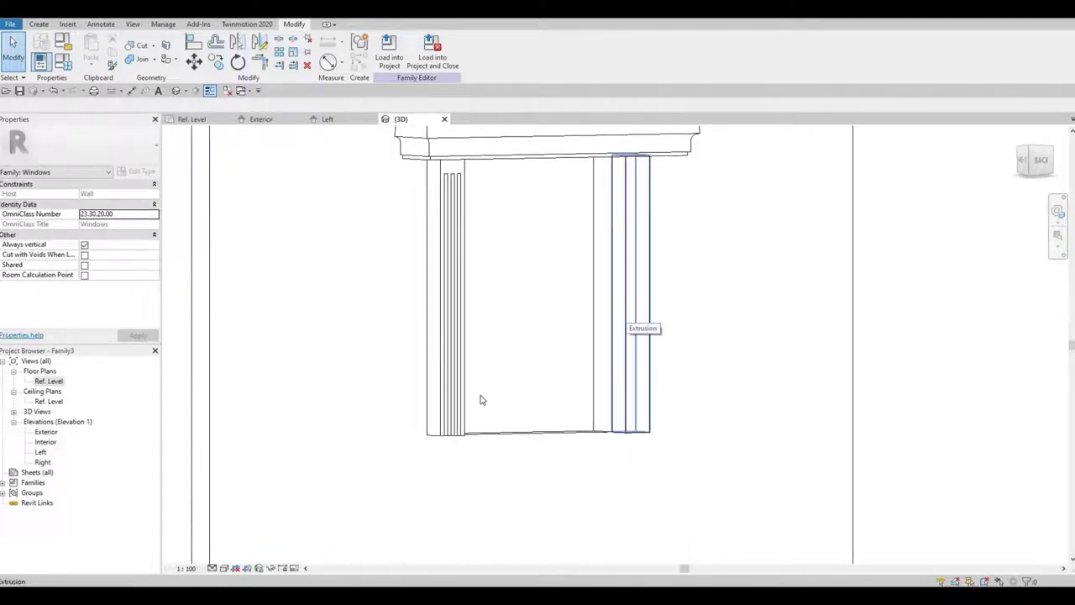
scroll(483, 401, down, 3)
shift+middle_drag(493, 403, 580, 328)
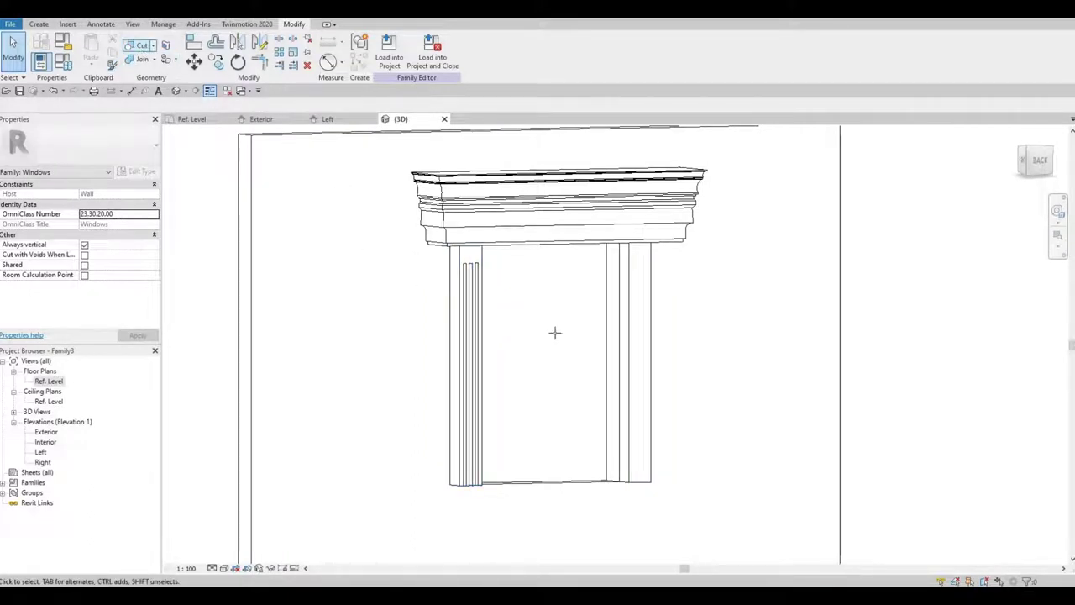
click(638, 331)
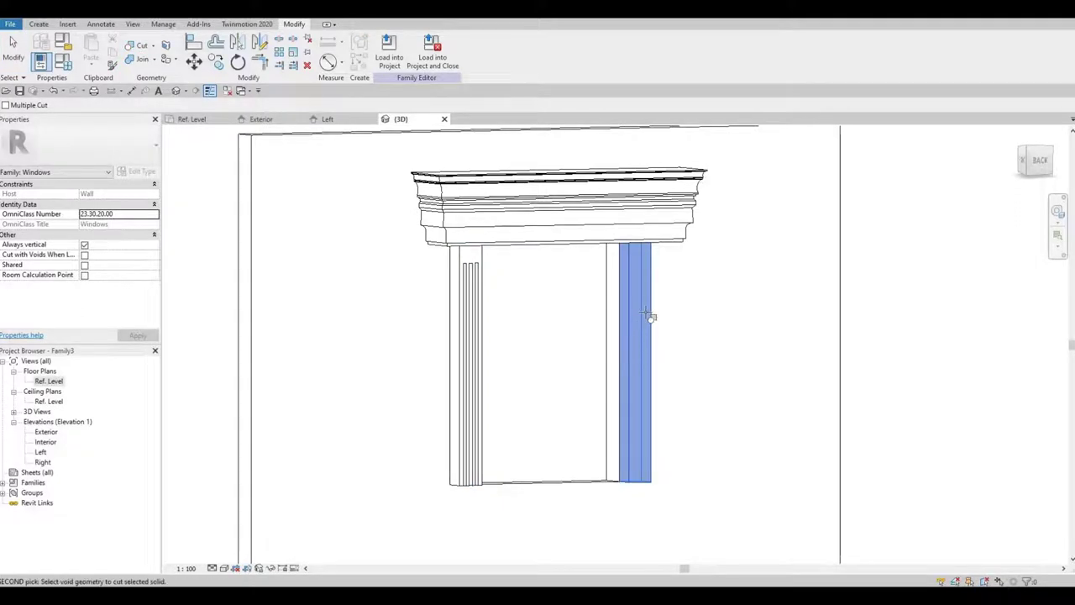
key(Escape)
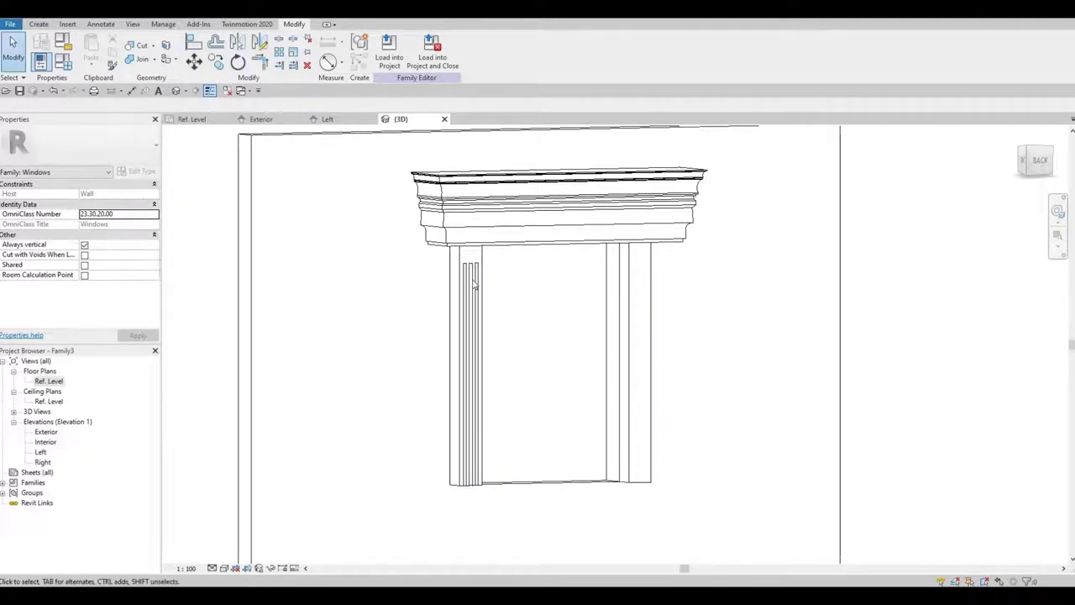
click(477, 294)
key(Escape)
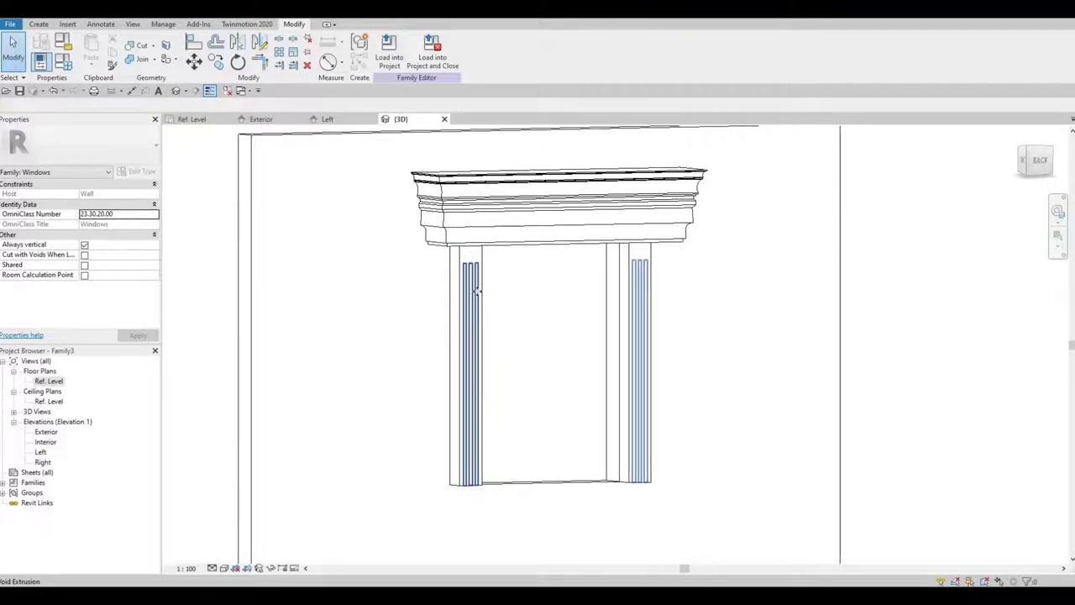
- In the Ref. Level plan, copy the left trim's three semicircles to the clipboard, delete them from the void extrusion's sketch, and finish the edit
double_click(476, 290)
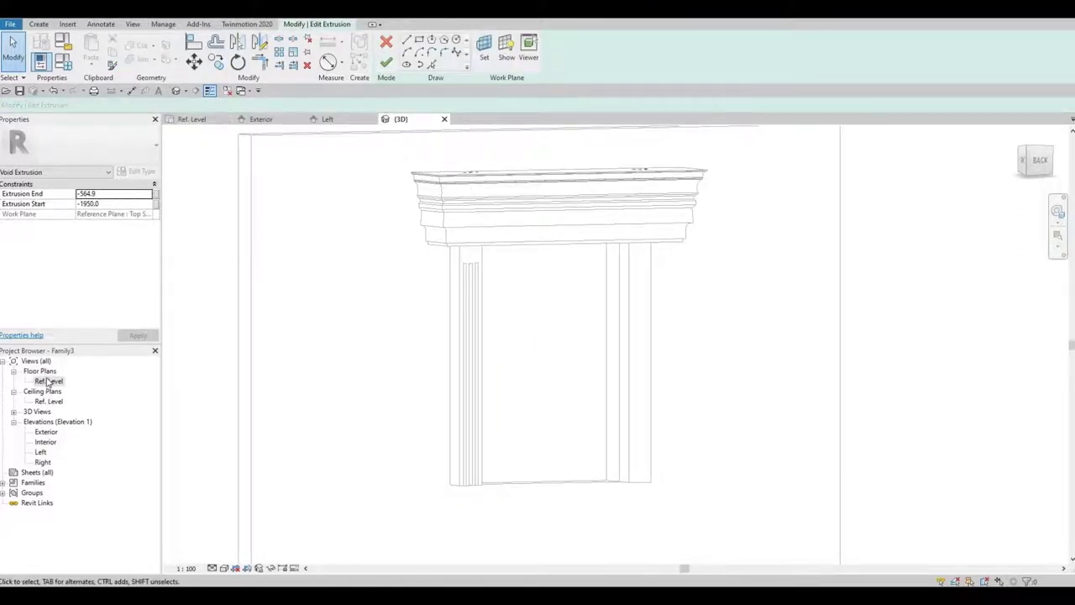
double_click(47, 382)
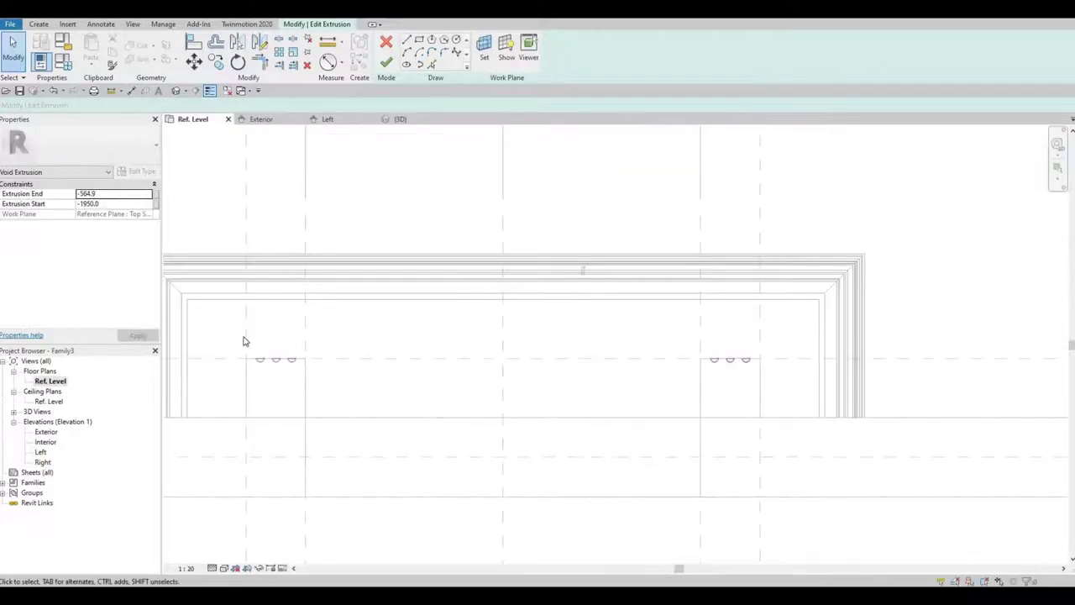
drag(243, 337, 328, 384)
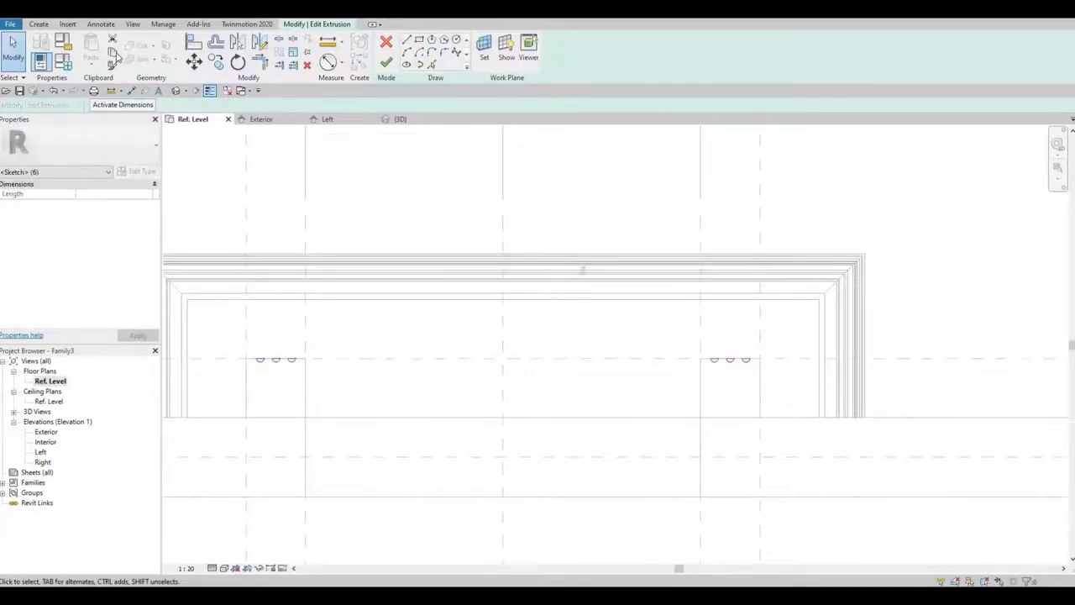
click(114, 53)
key(Delete)
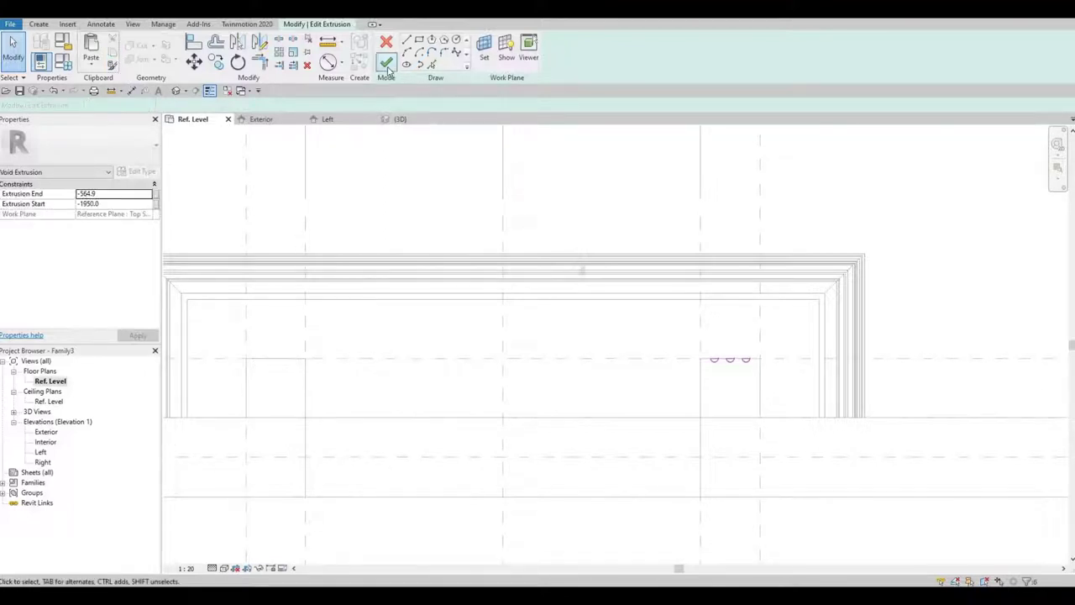
click(386, 64)
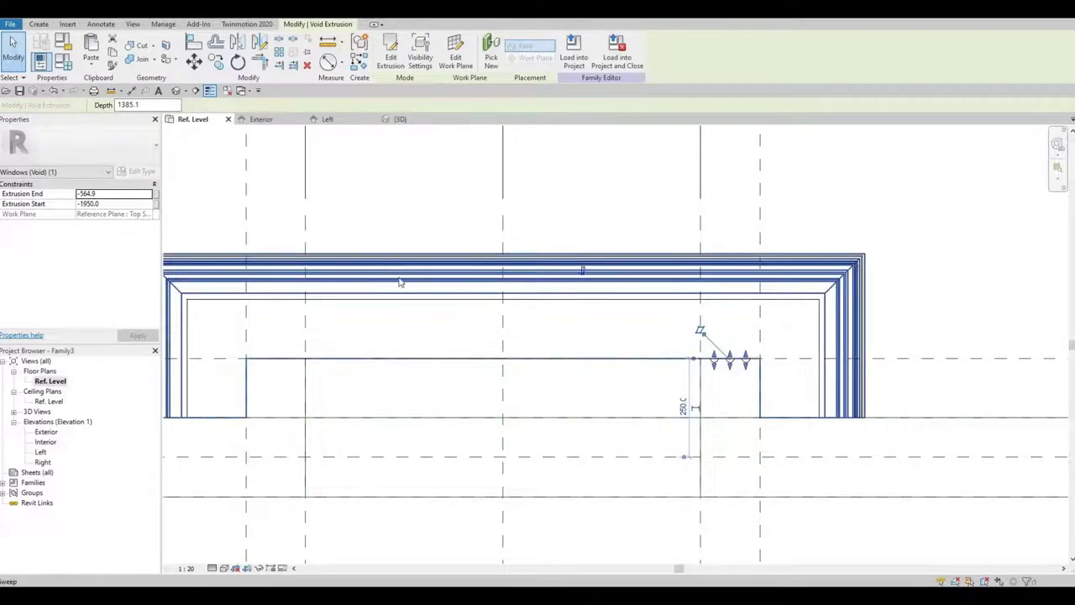
middle_drag(401, 280, 470, 276)
click(463, 334)
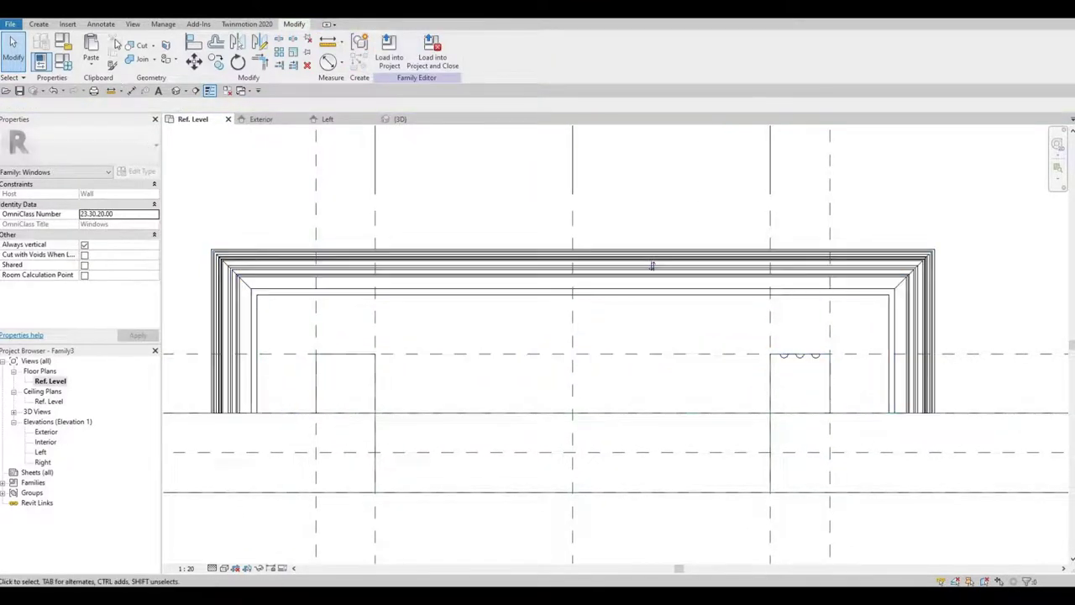
- Start a separate void extrusion in the Ref. Level plan and paste the three copied semicircles at the left trim's front edge
click(42, 24)
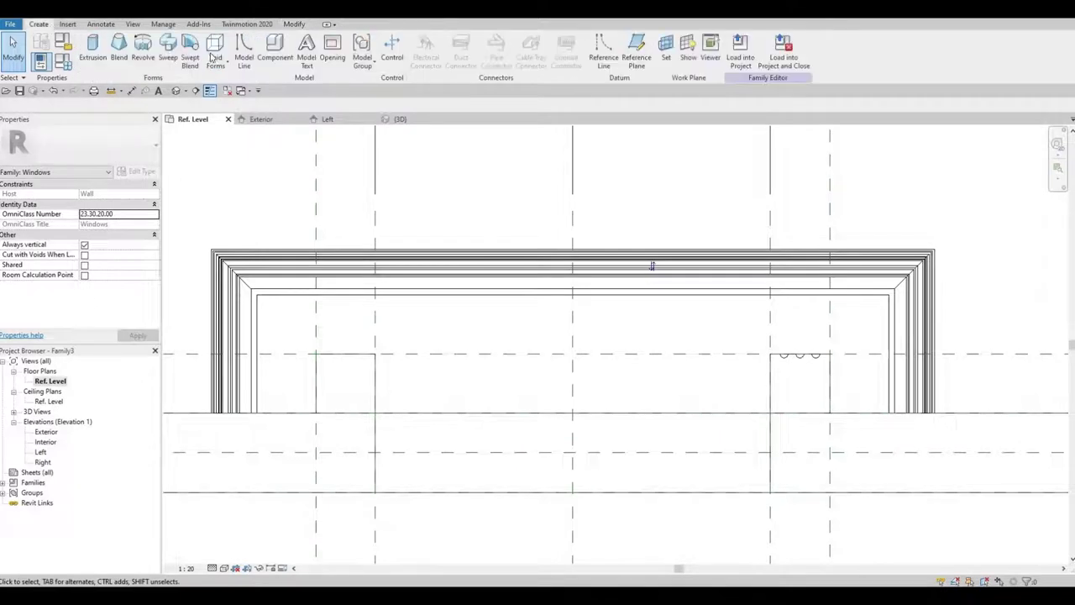
click(215, 59)
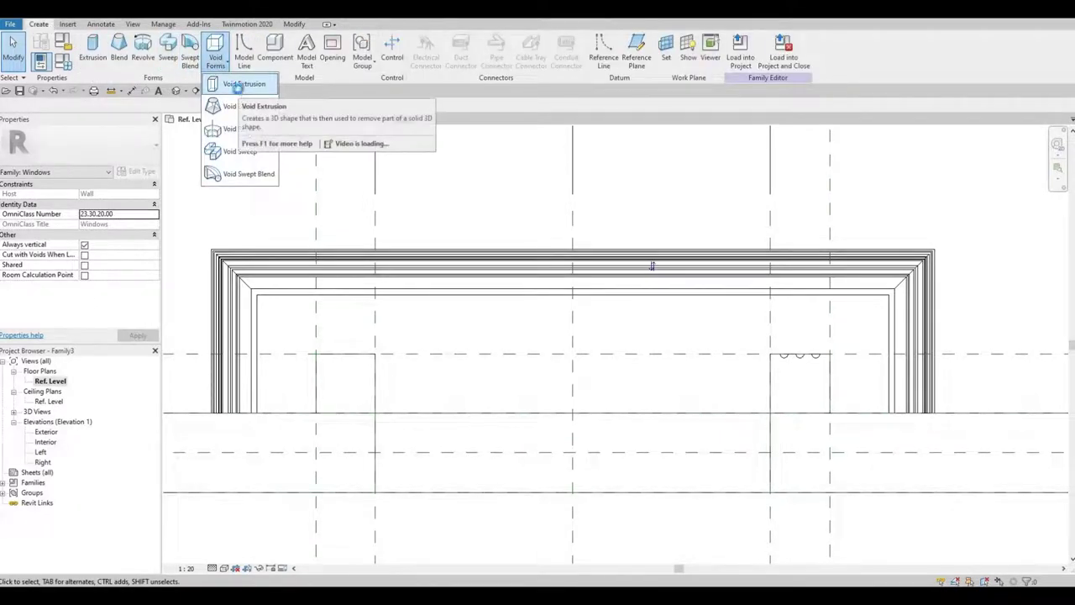
click(242, 85)
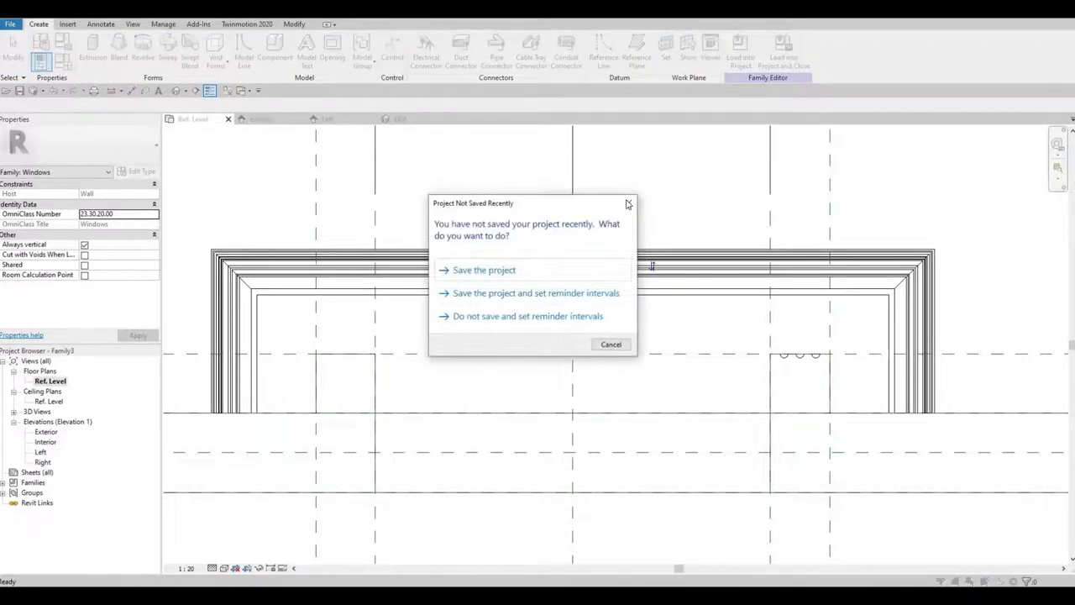
key(Escape)
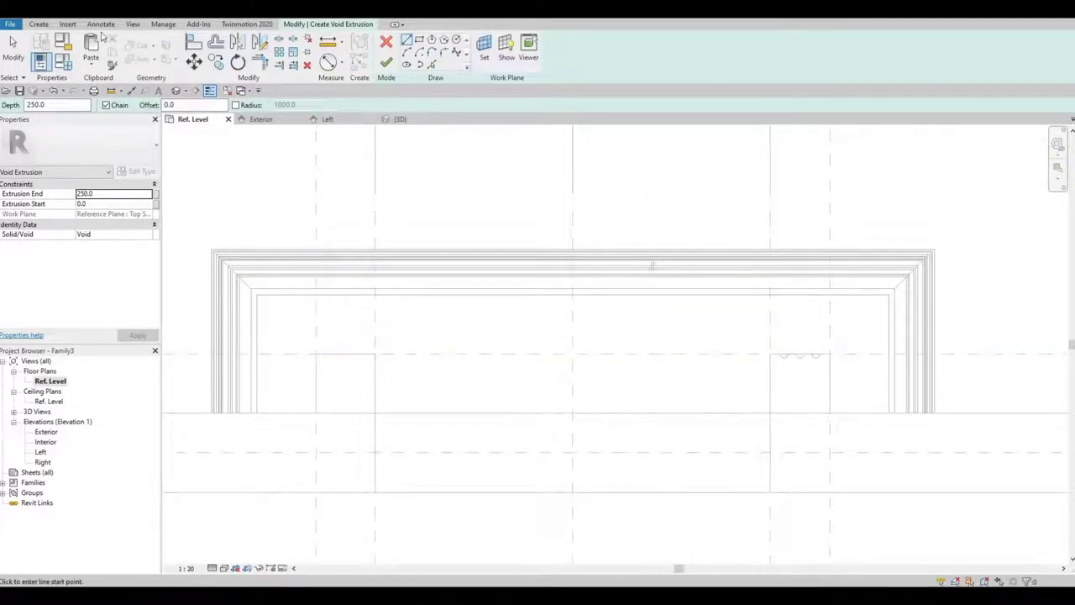
click(38, 24)
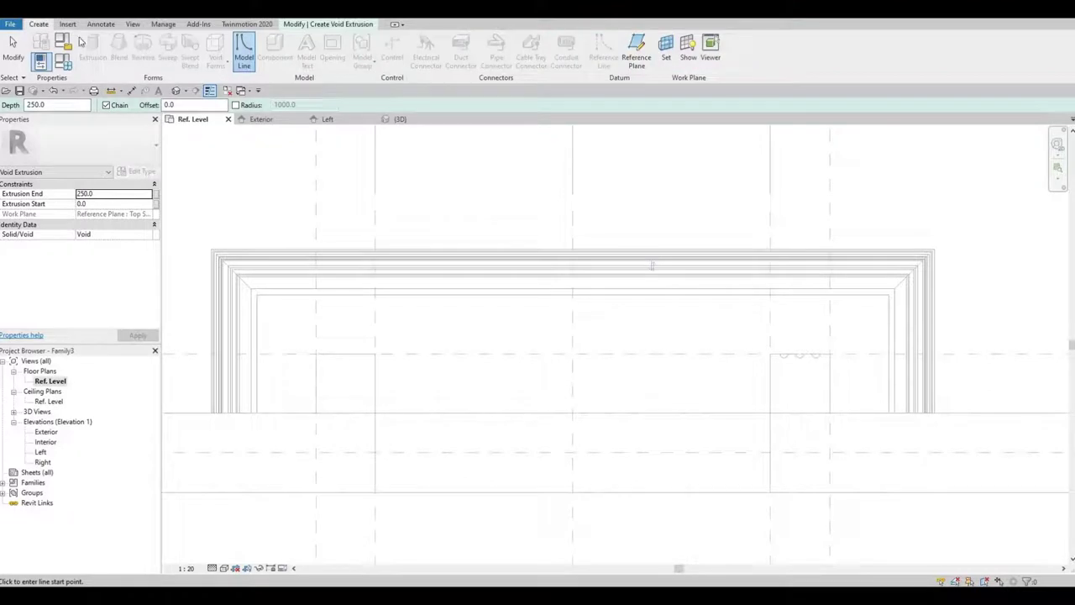
scroll(107, 30, down, 1)
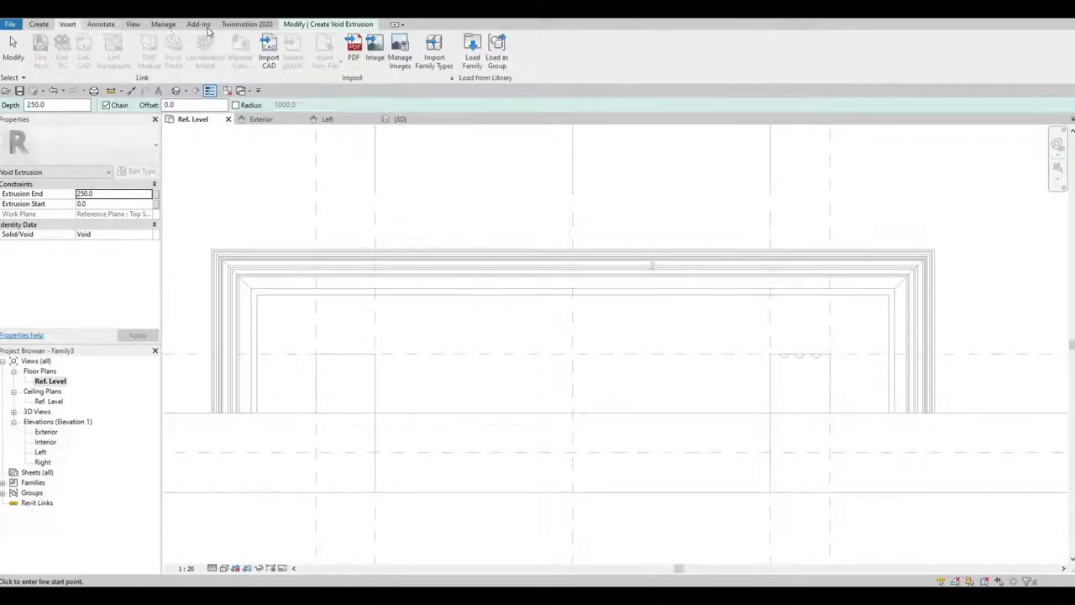
click(295, 25)
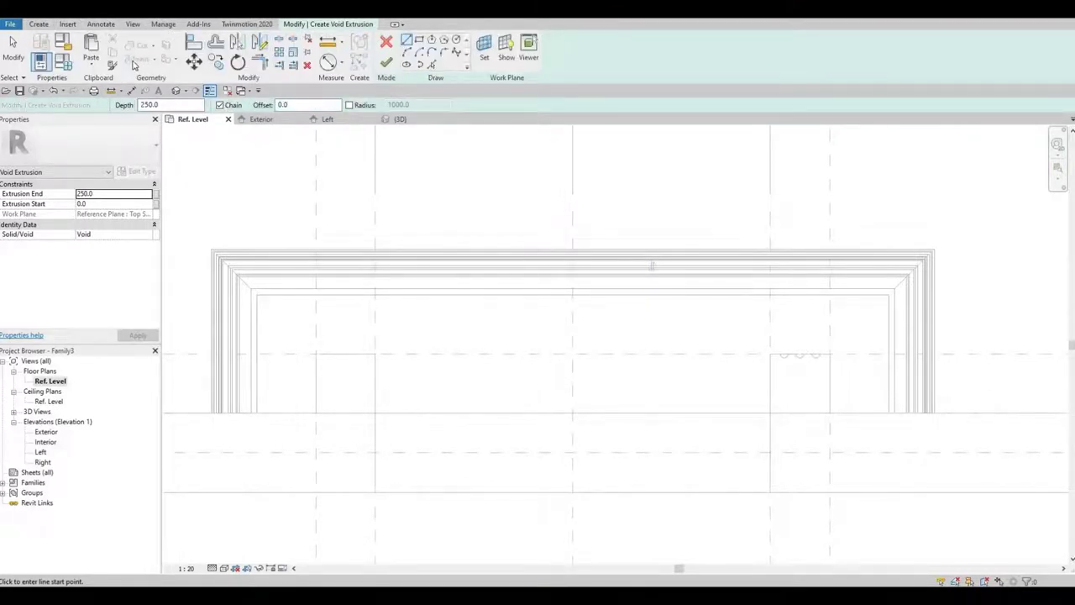
click(91, 65)
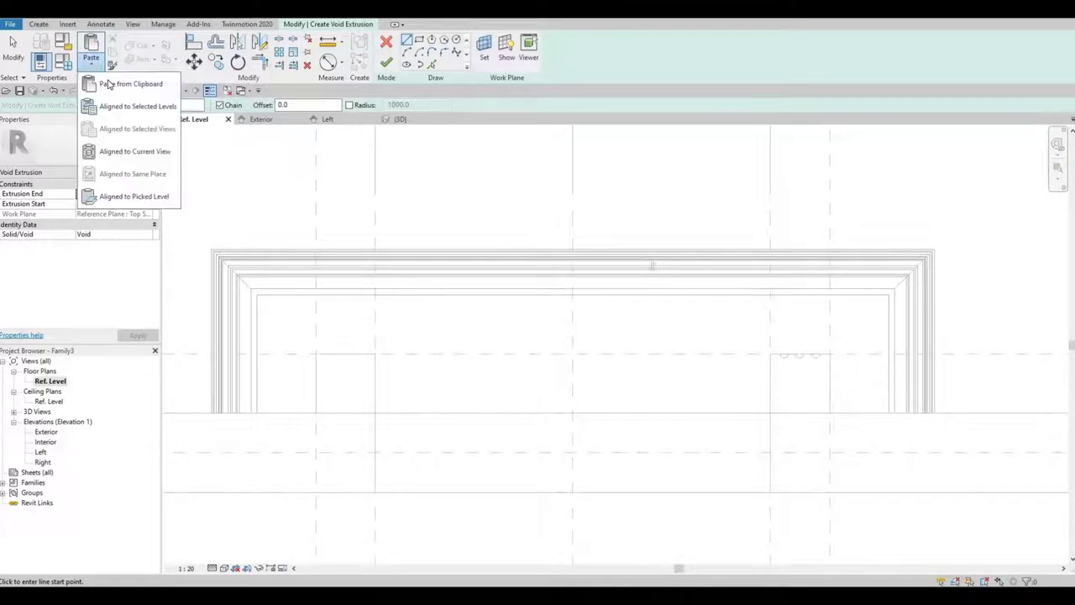
click(113, 84)
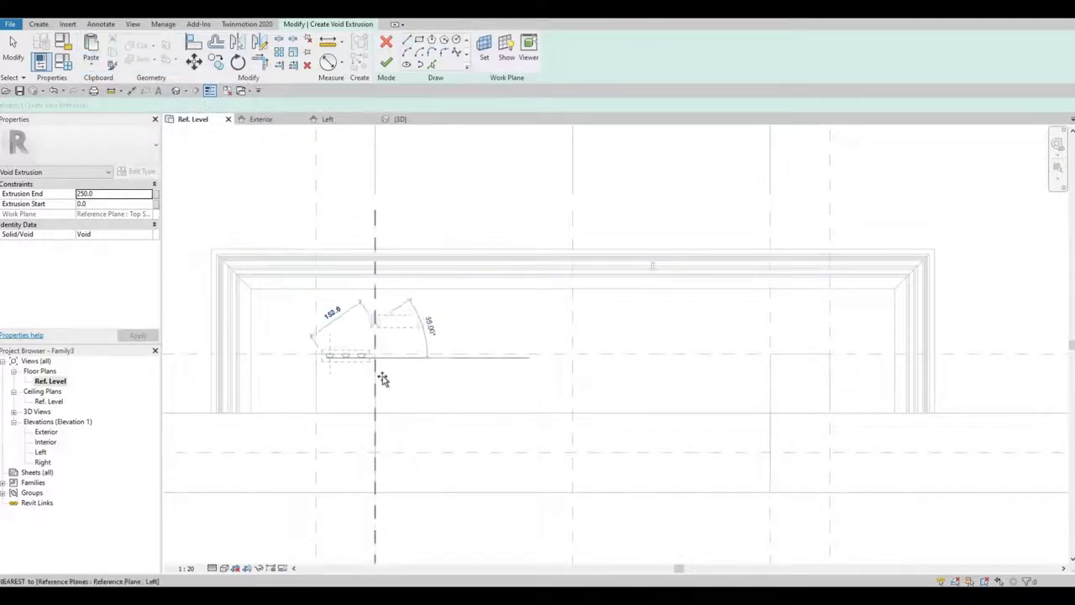
click(317, 354)
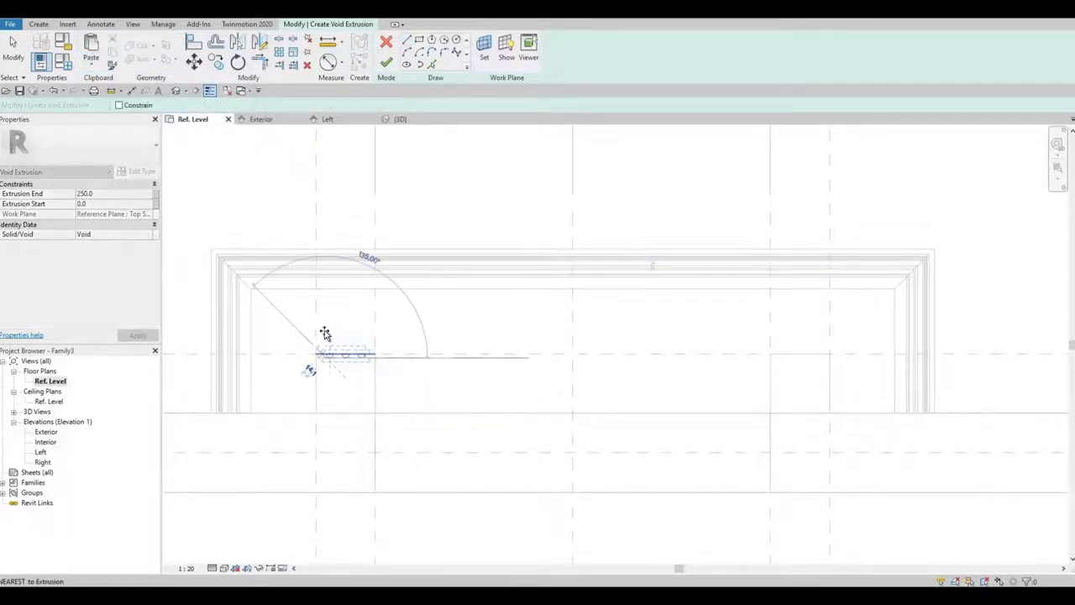
- Move the pasted semicircles so their straight edges sit on the front reference plane, and finish the void extrusion
scroll(326, 353, up, 4)
click(327, 384)
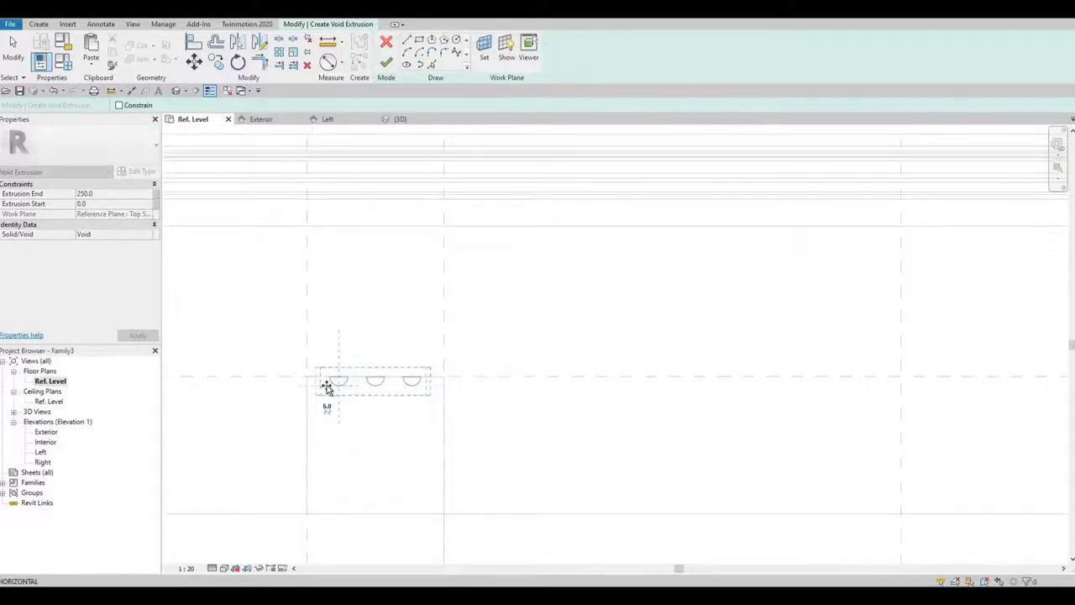
click(328, 385)
key(Escape)
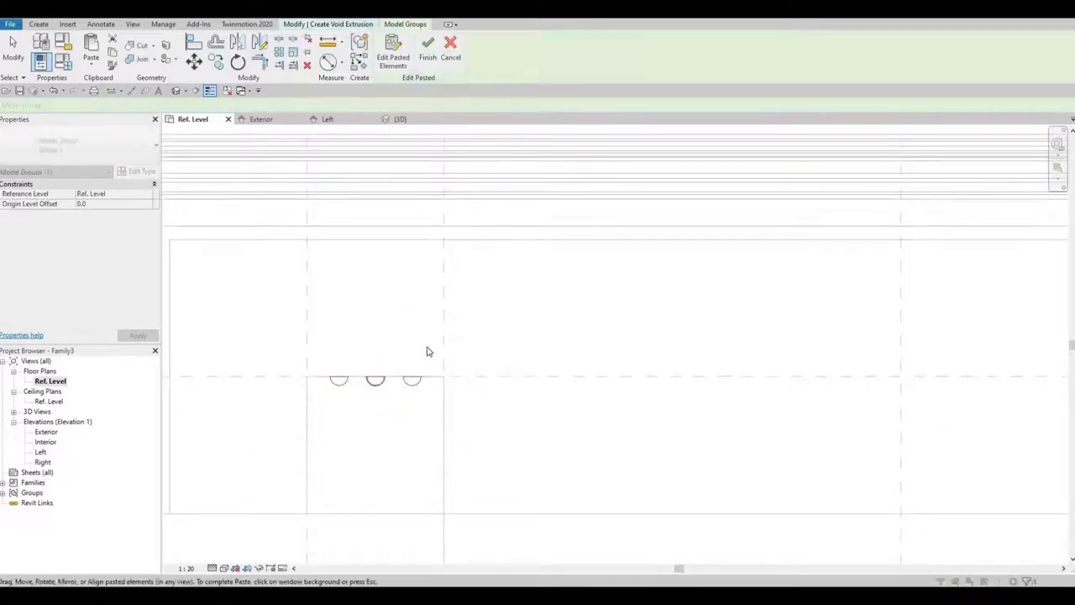
click(415, 294)
scroll(440, 310, down, 4)
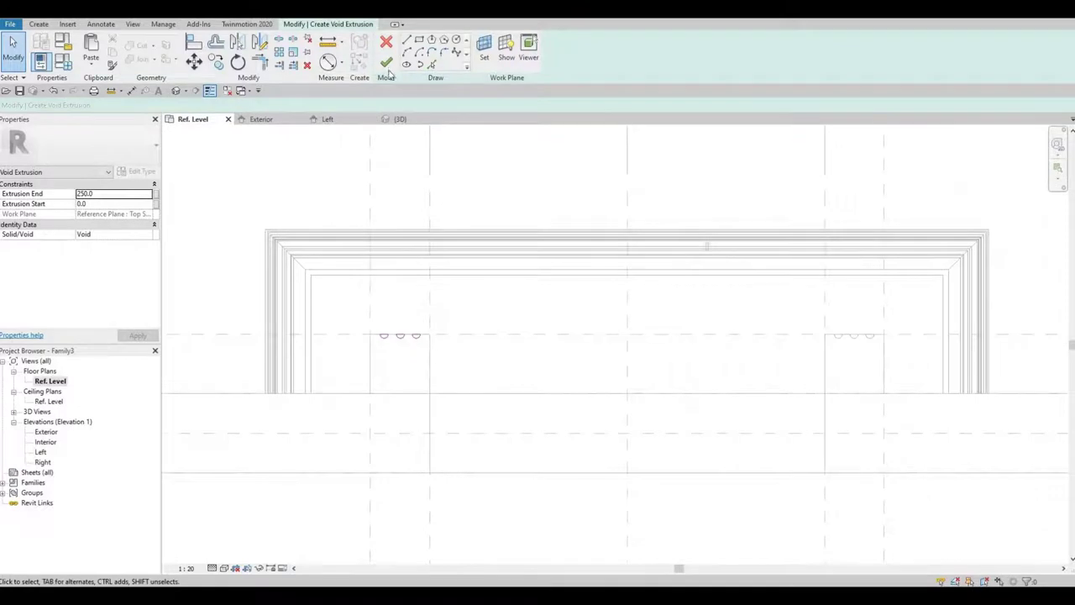
click(388, 66)
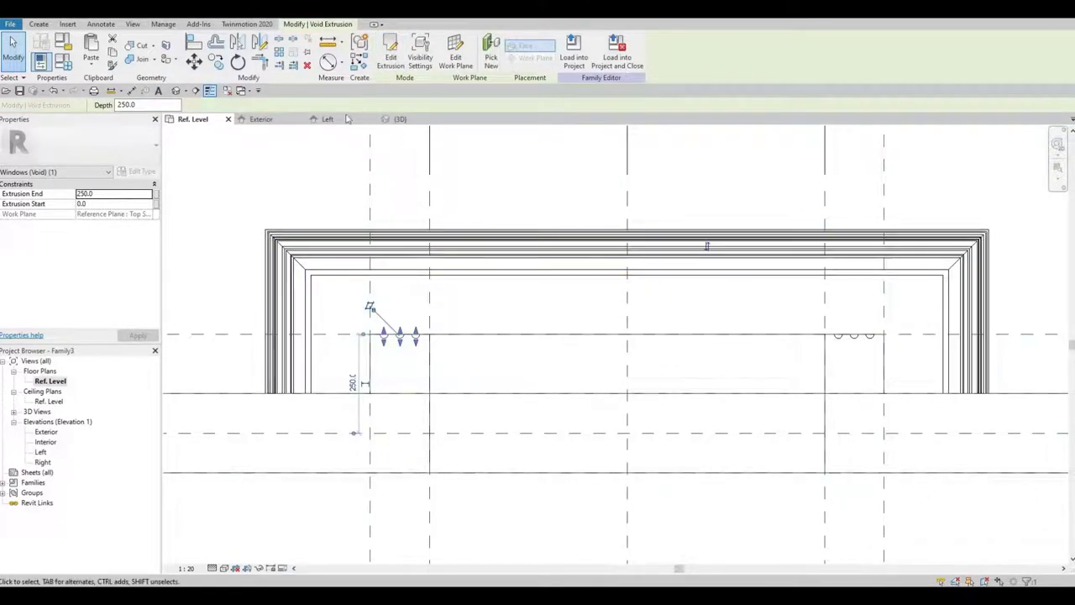
- In the 3D view, stretch the new void extrusion's start down to -1950 mm at the base of the plain trim
click(393, 119)
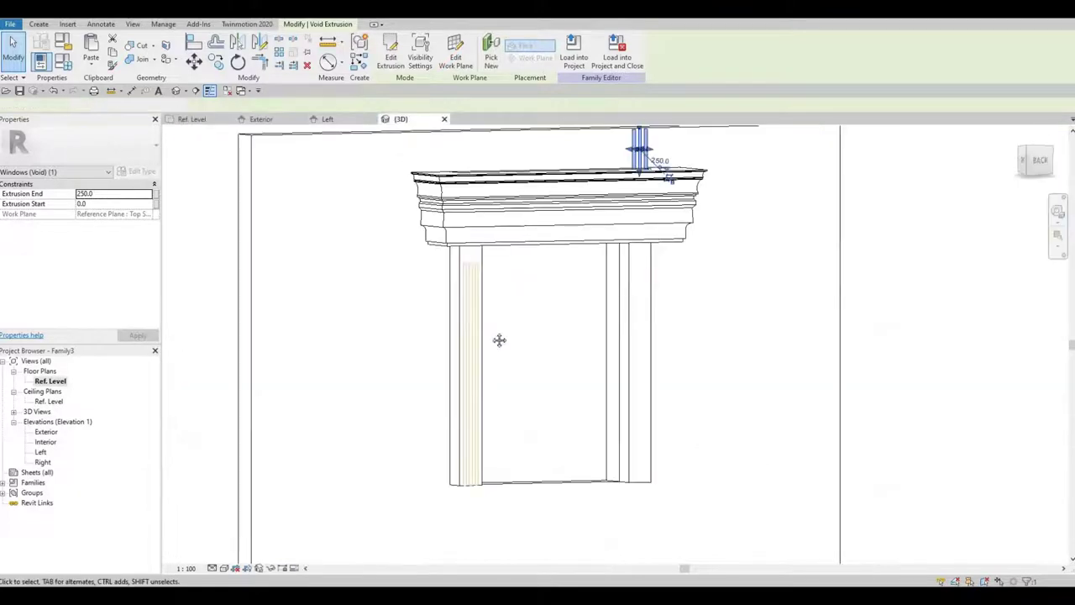
scroll(484, 346, down, 2)
shift+middle_drag(480, 331, 363, 349)
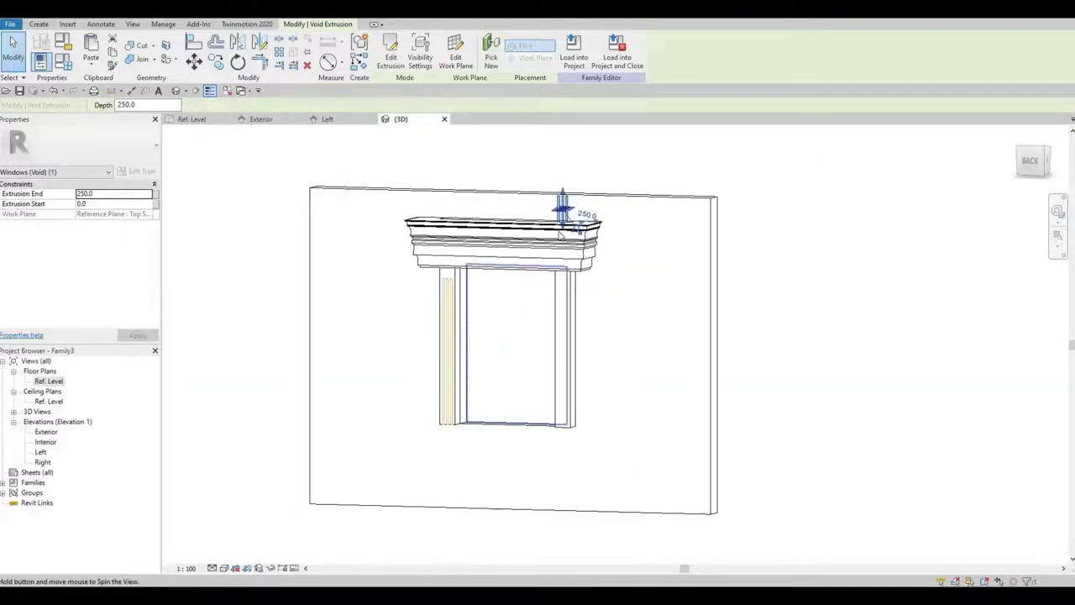
drag(563, 226, 564, 447)
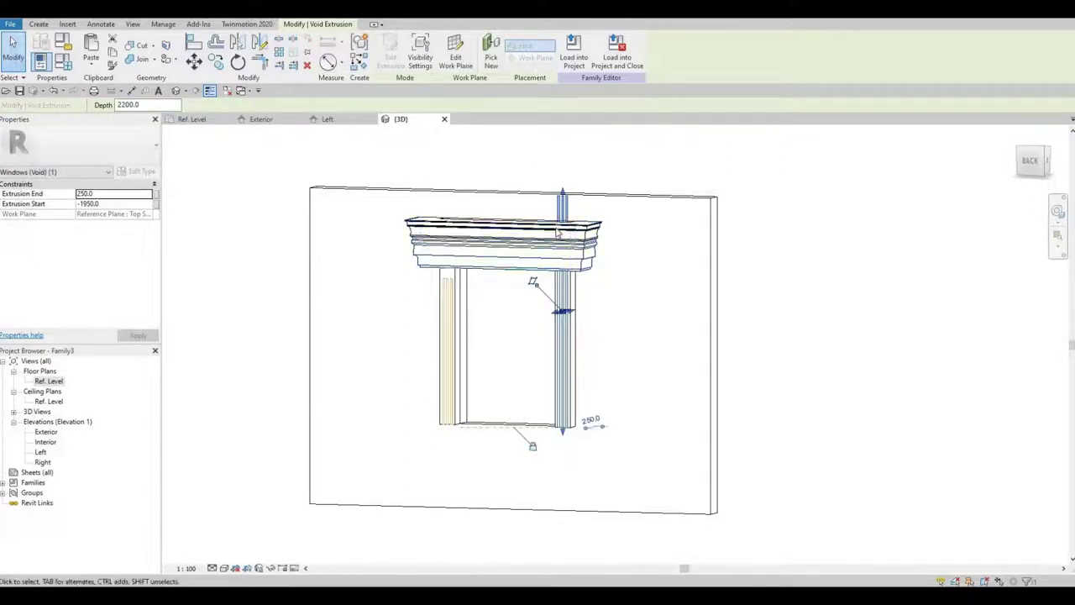
- Try to align the new void extrusion's upper end with the top of the opposite trim's grooves
scroll(558, 252, up, 3)
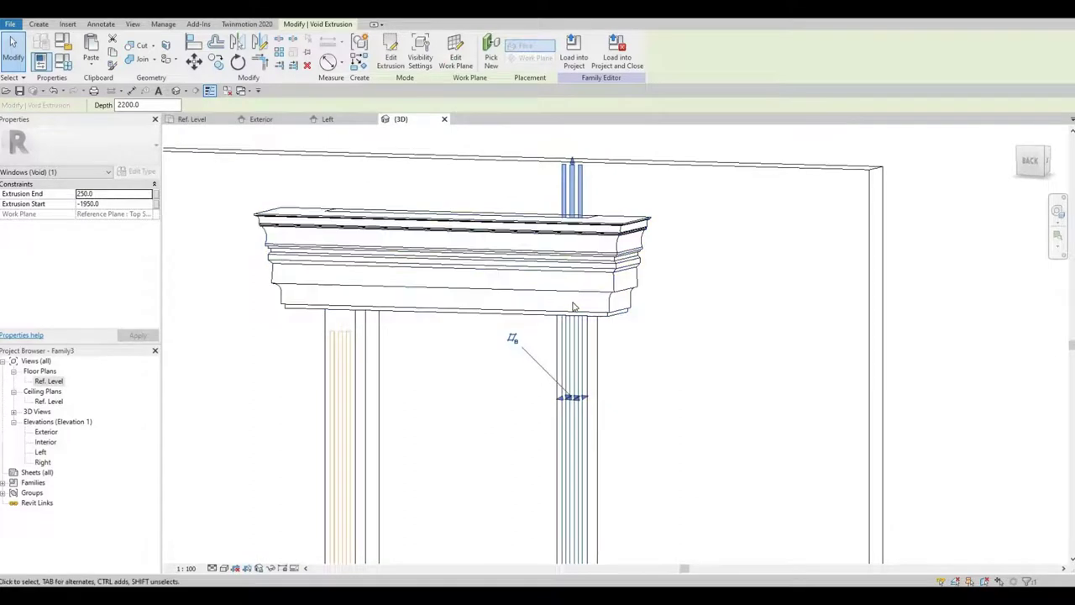
key(a)
key(l)
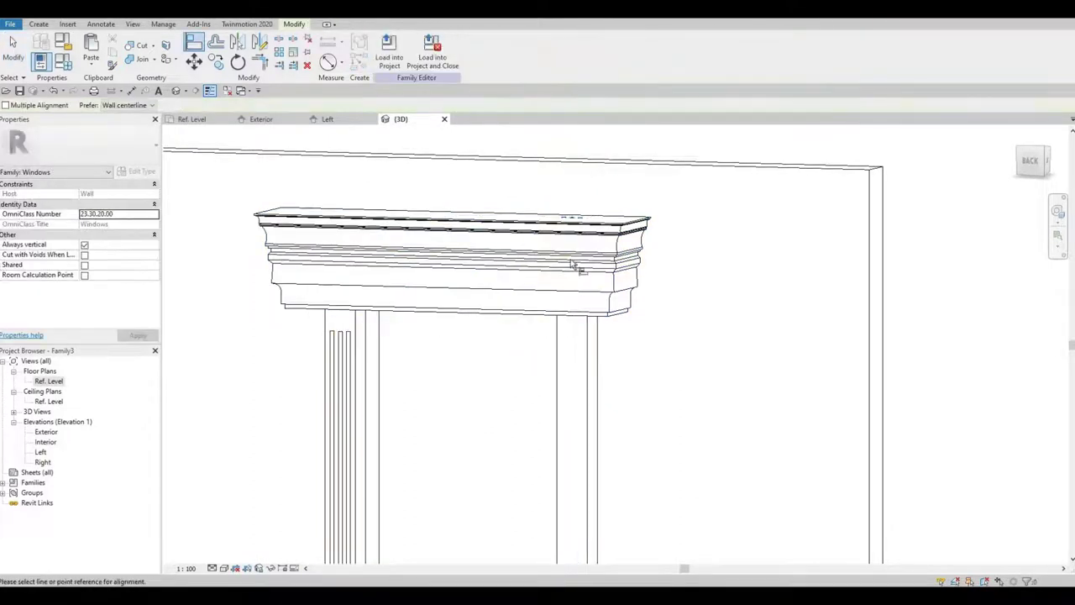
click(352, 336)
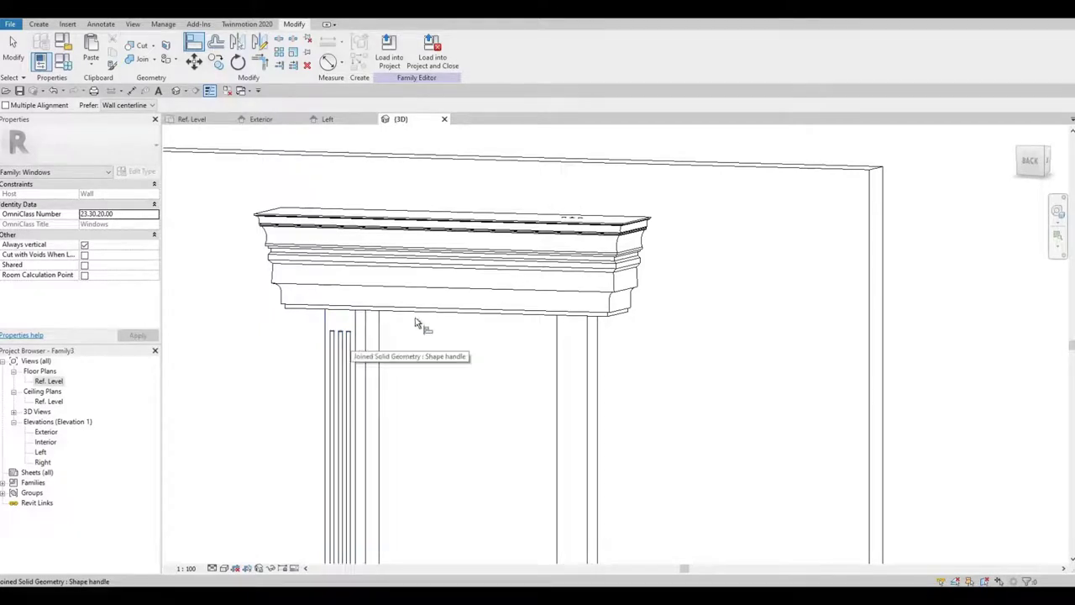
click(577, 220)
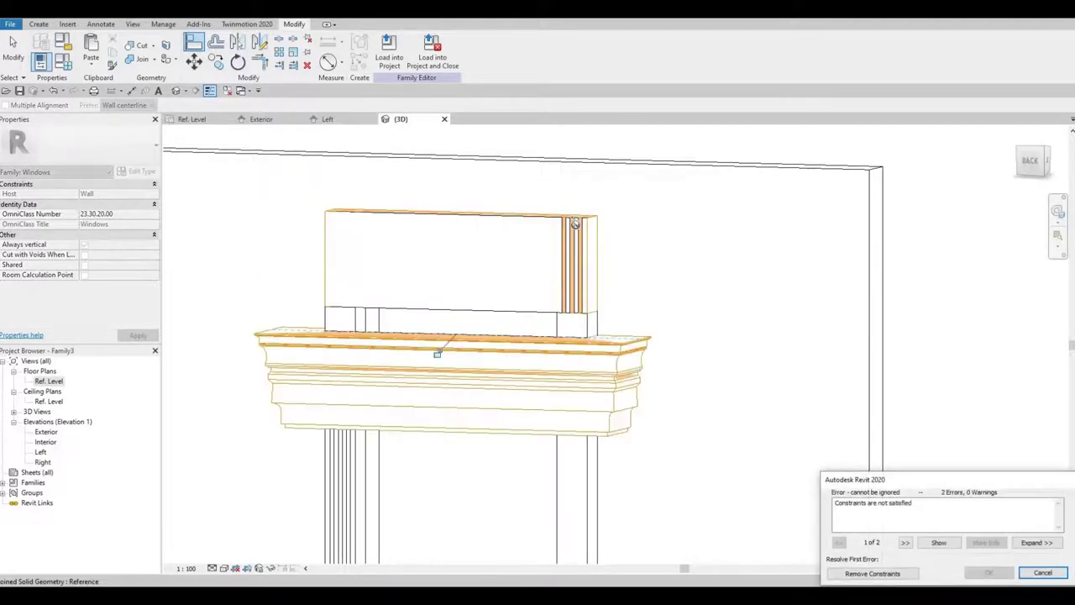
click(1042, 573)
scroll(580, 223, up, 2)
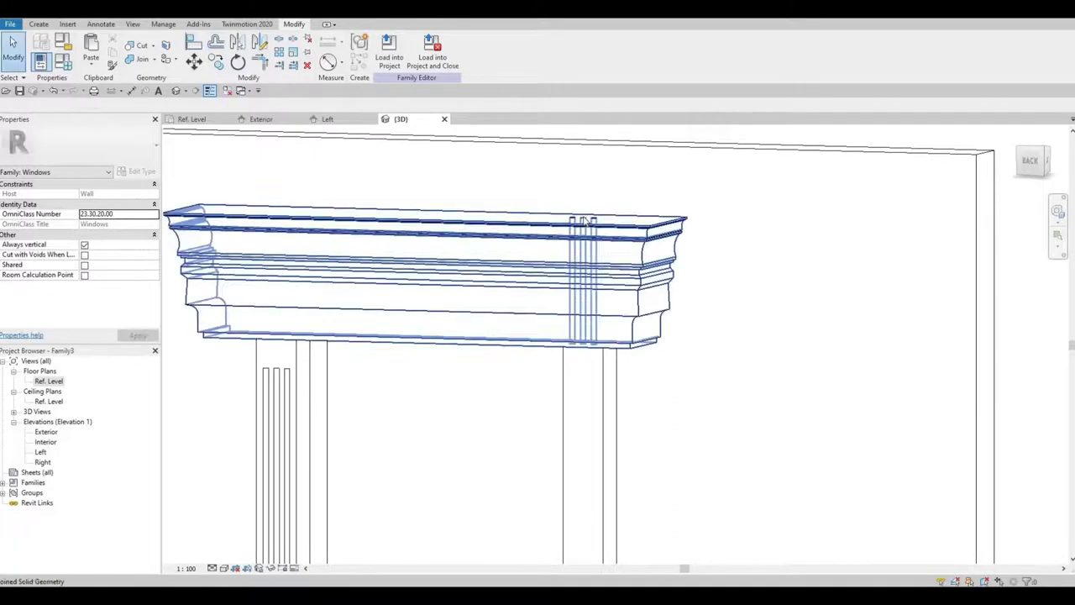
click(584, 231)
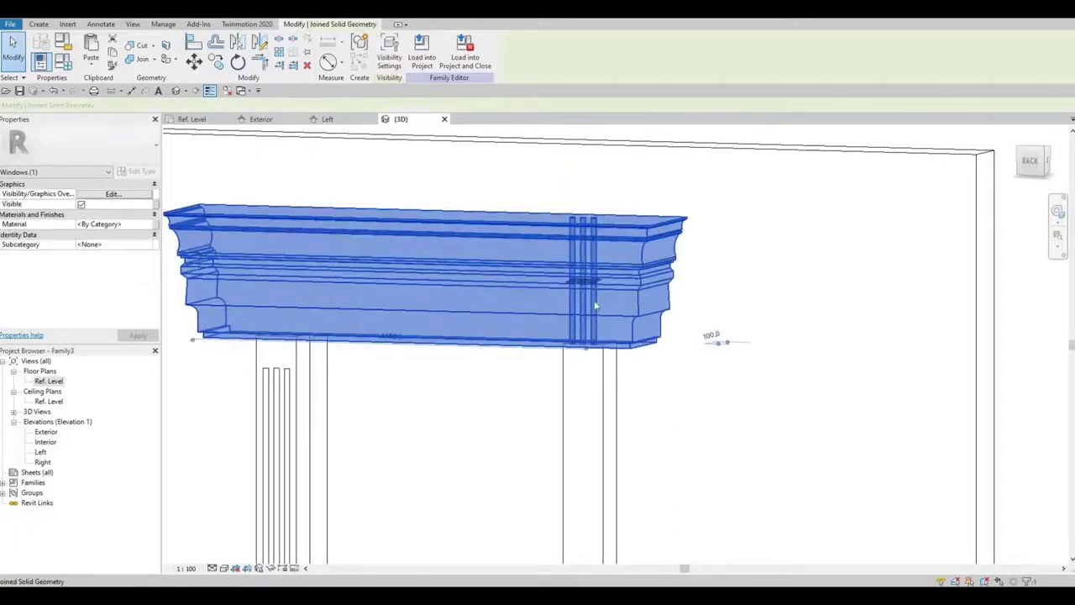
key(Escape)
scroll(581, 338, down, 3)
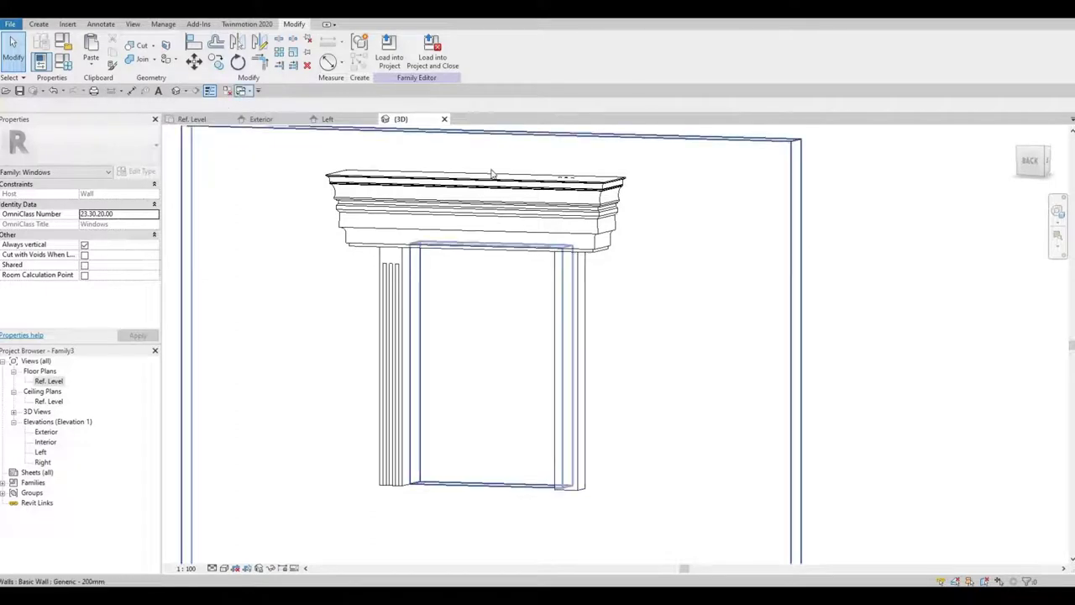
- Stretch the new void extrusion's upper end to the top of the opposite trim's grooves and lock it there
click(566, 179)
drag(567, 145, 566, 271)
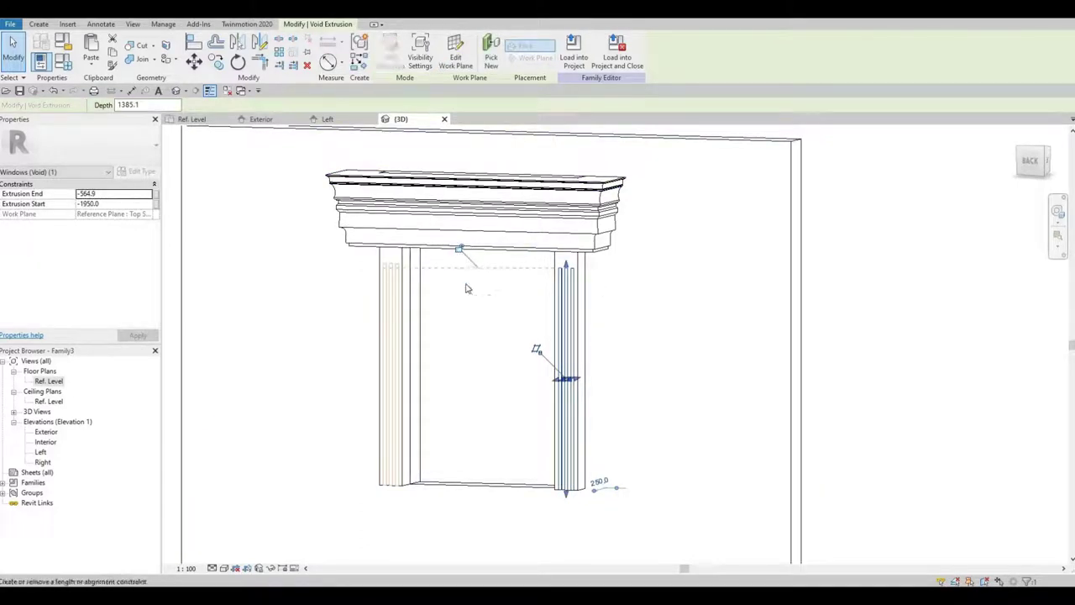
shift+middle_drag(499, 288, 537, 259)
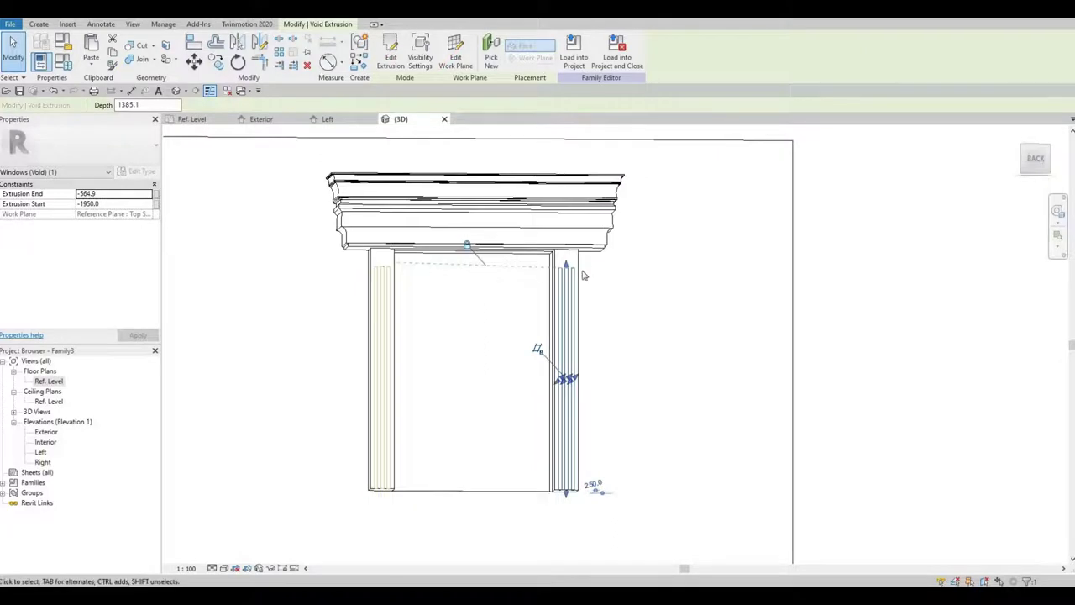
shift+middle_drag(496, 403, 530, 324)
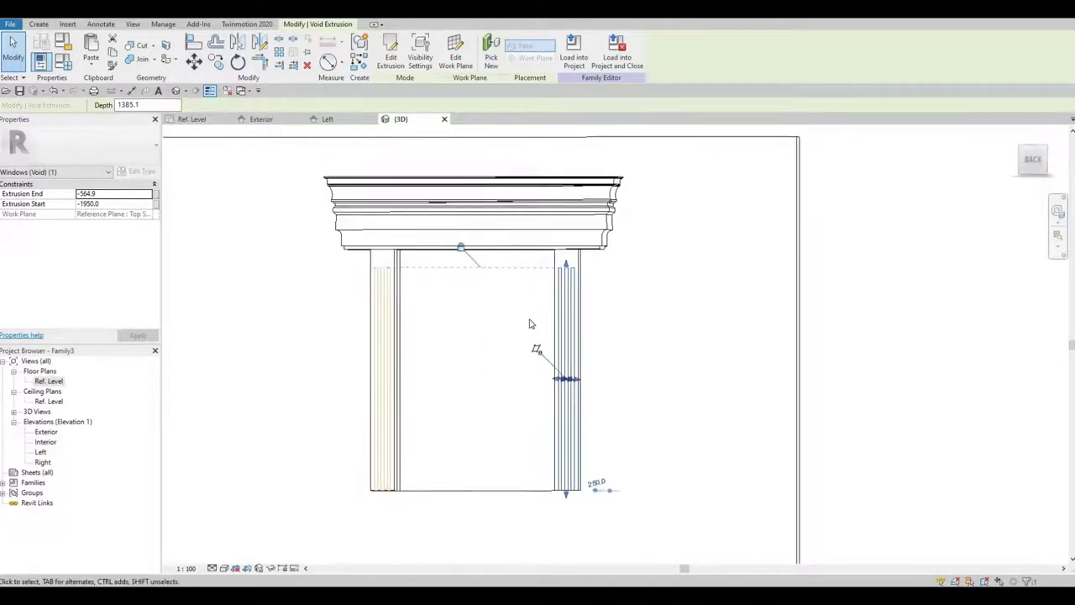
click(530, 324)
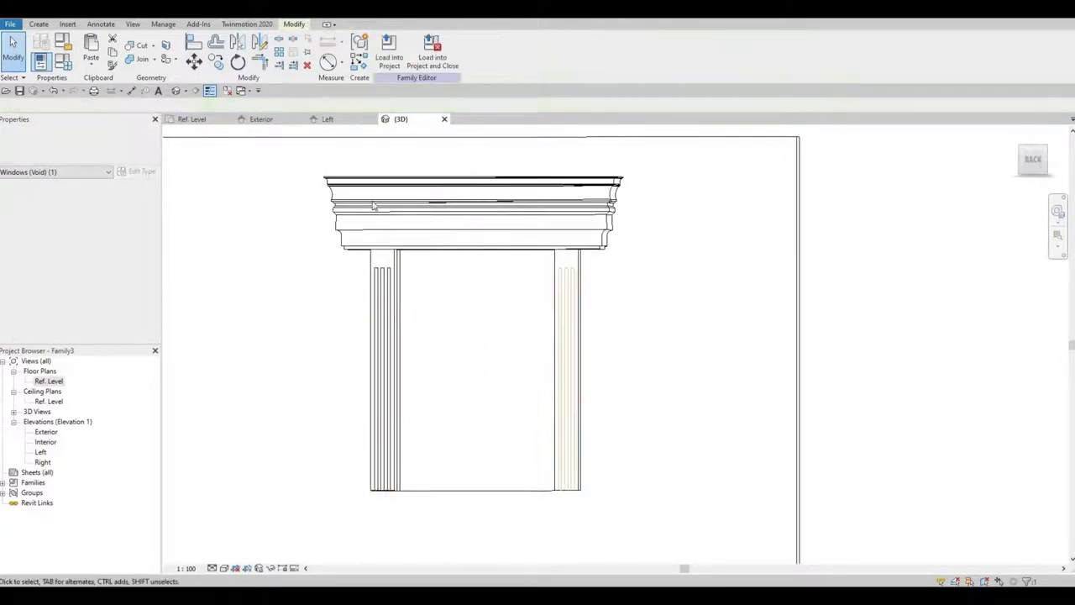
- Cut the plain trim with the new void extrusion to form its three grooves
click(141, 45)
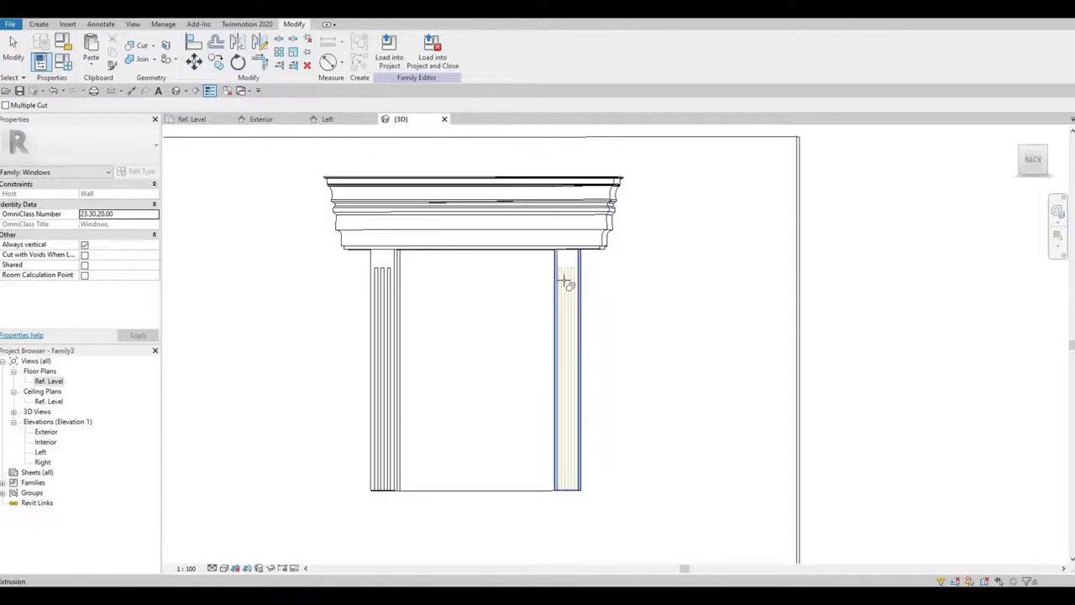
click(567, 285)
click(561, 372)
key(Escape)
key(Escape)
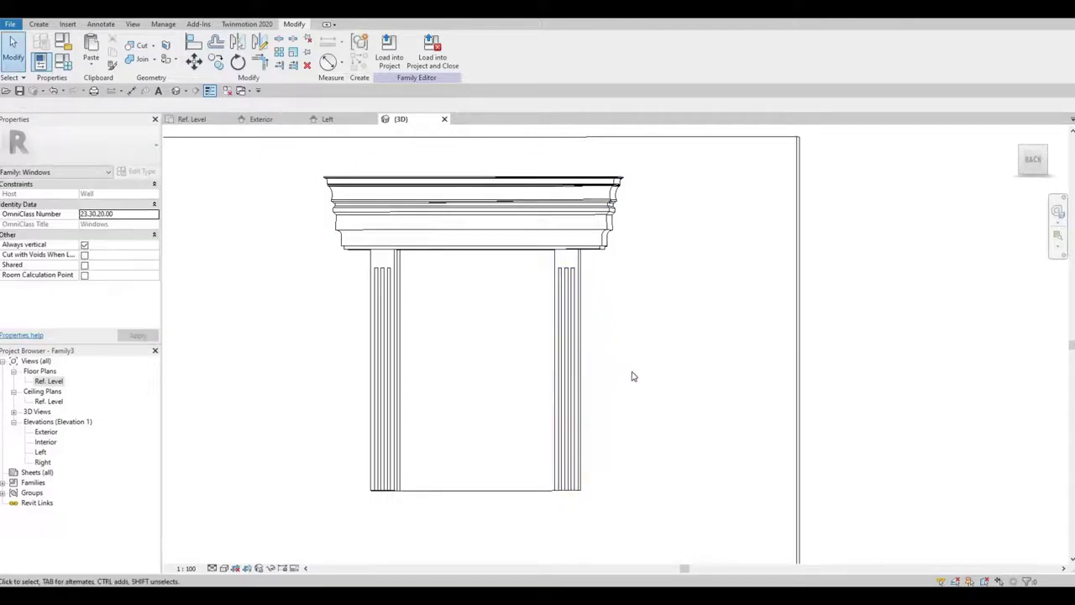
- Examine both fluted trims and the cornice from several angles in the 3D view
shift+middle_drag(633, 376, 387, 416)
shift+middle_drag(462, 454, 456, 388)
shift+middle_drag(395, 420, 456, 353)
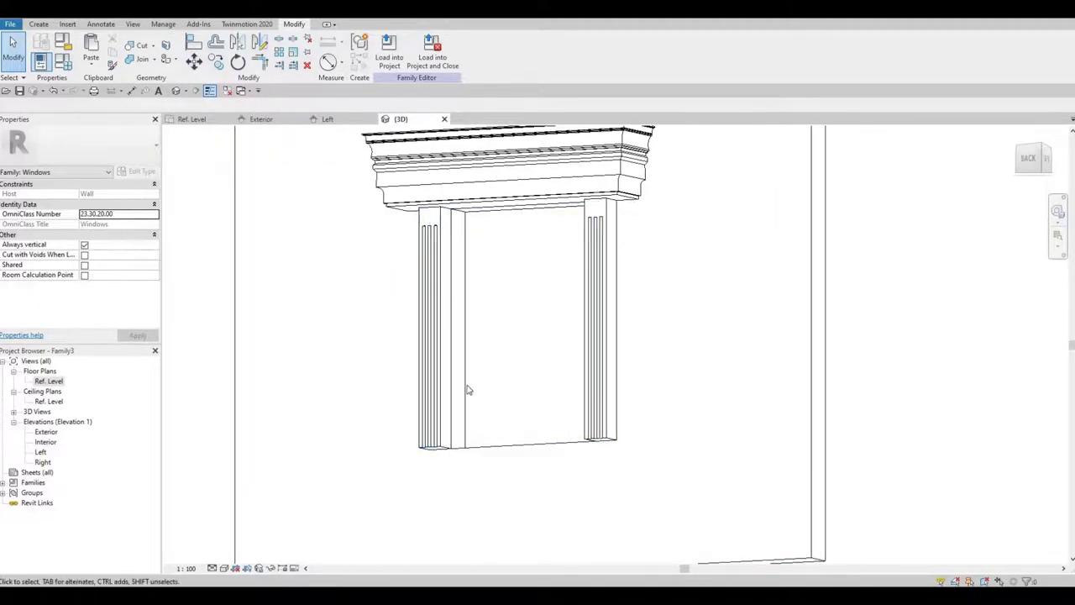
shift+middle_drag(467, 392, 547, 372)
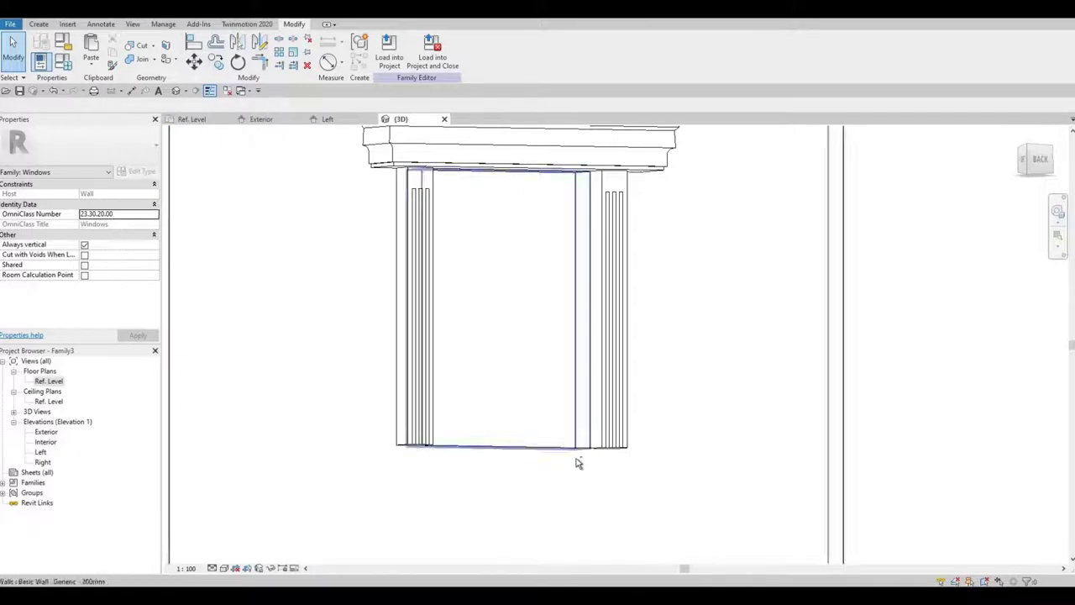
shift+middle_drag(530, 489, 477, 492)
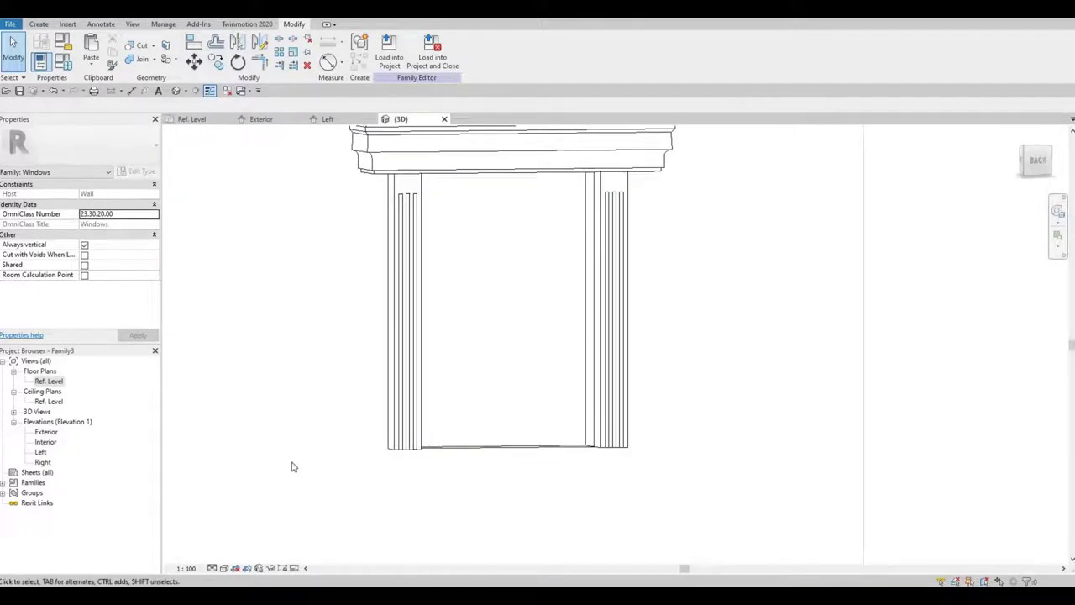
middle_drag(388, 393, 431, 325)
scroll(357, 360, down, 1)
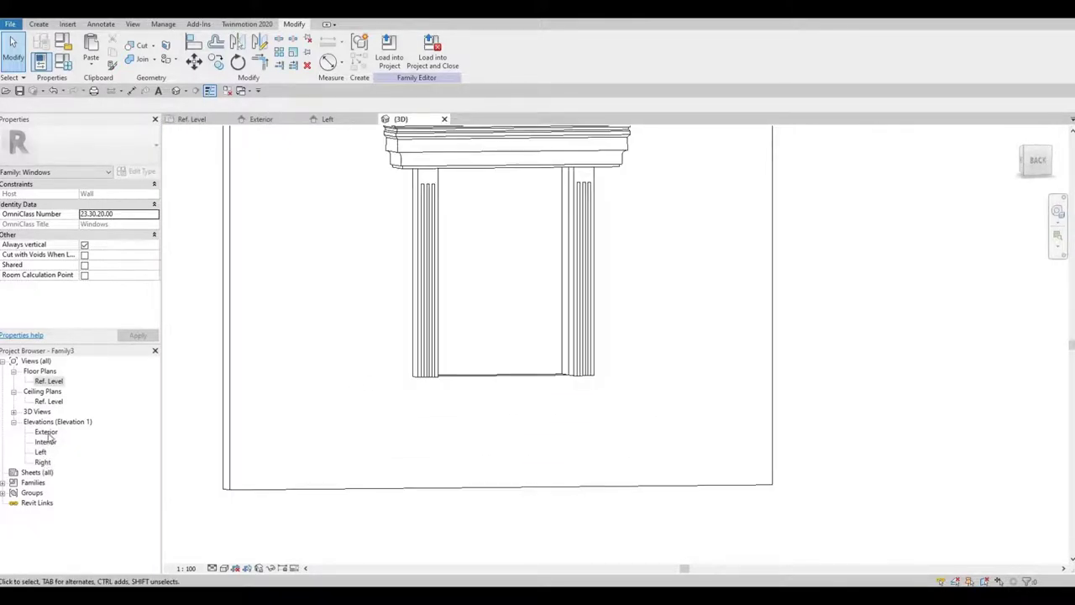
- In the Exterior elevation, rename the Sill reference plane at the base of the trims as Bottom
double_click(46, 432)
scroll(616, 422, down, 2)
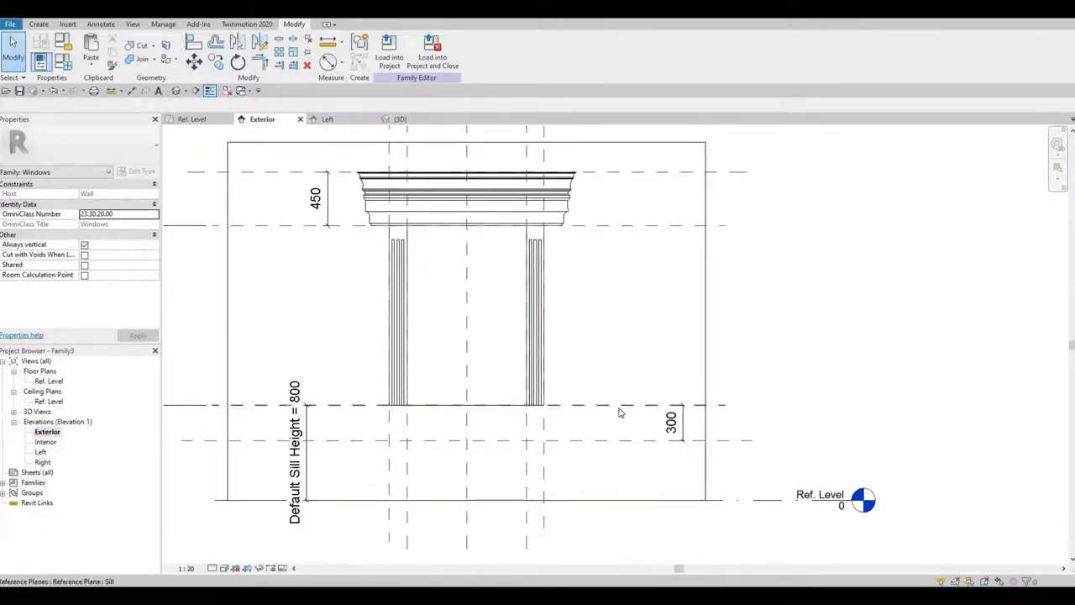
click(620, 410)
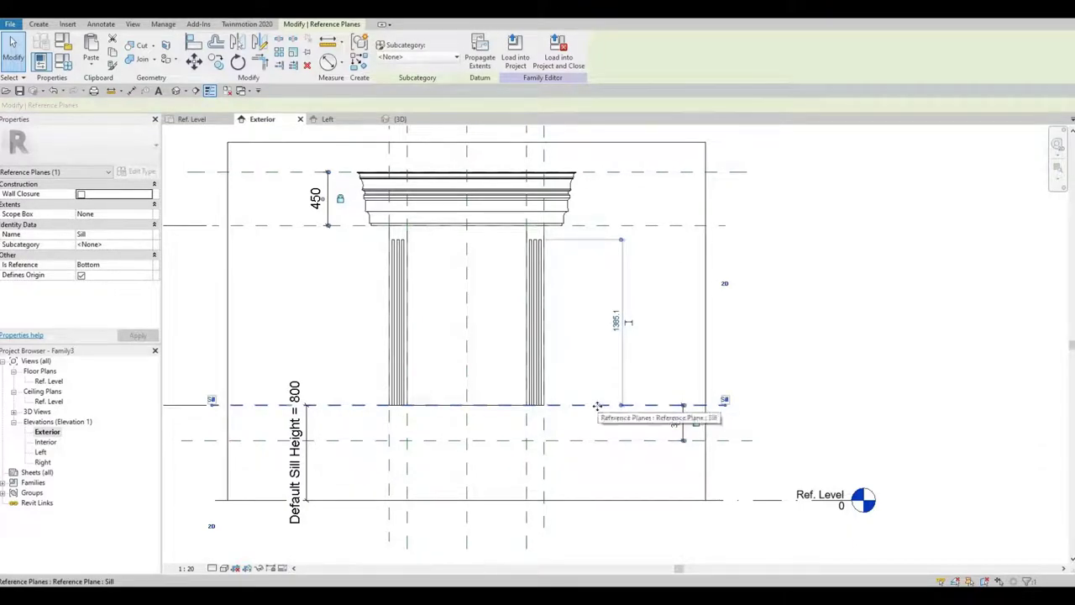
scroll(746, 403, up, 4)
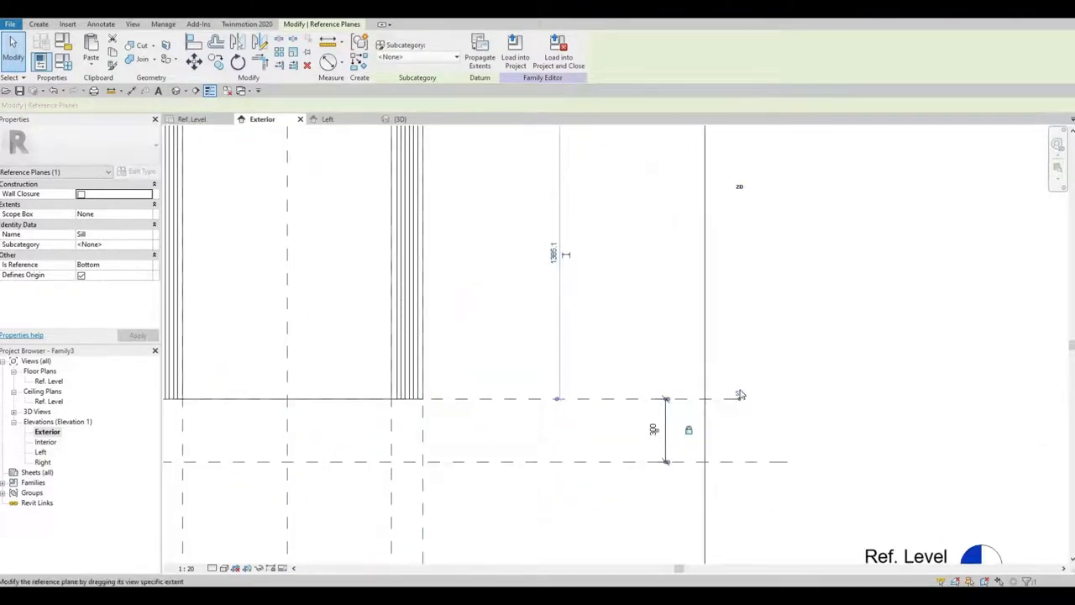
click(739, 393)
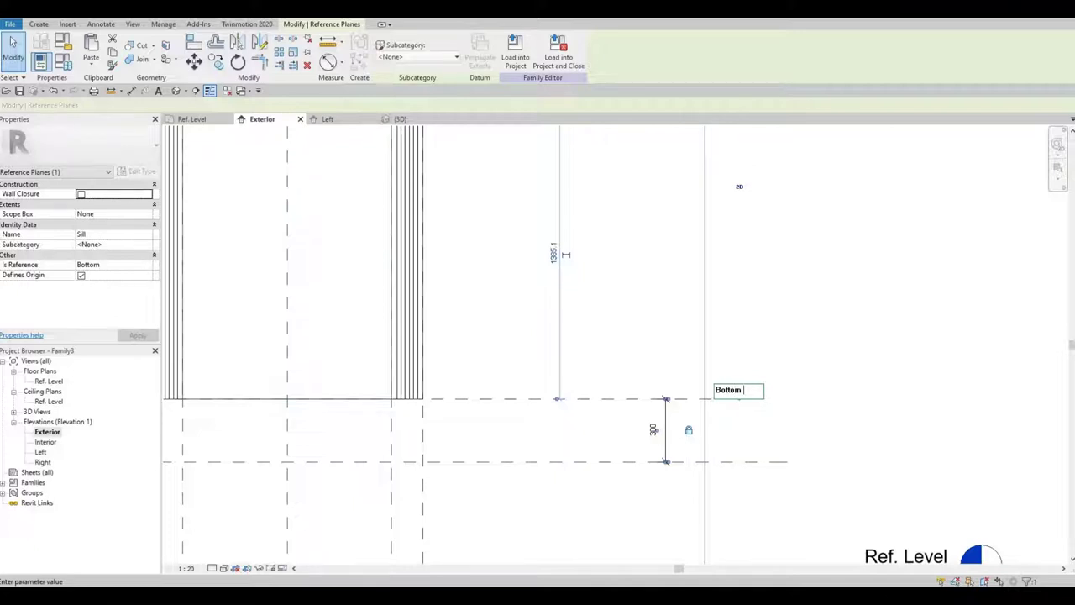
key(Return)
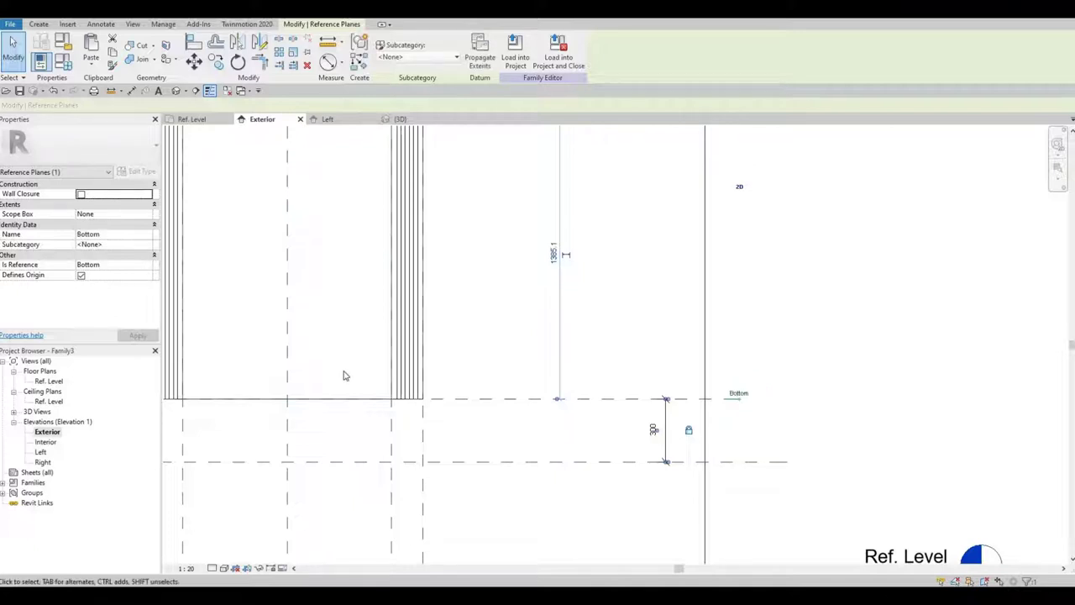
- Start a sweep in the Ref. Level plan and set its work plane to Reference Plane : Bottom
scroll(620, 351, down, 3)
middle_drag(621, 378, 622, 398)
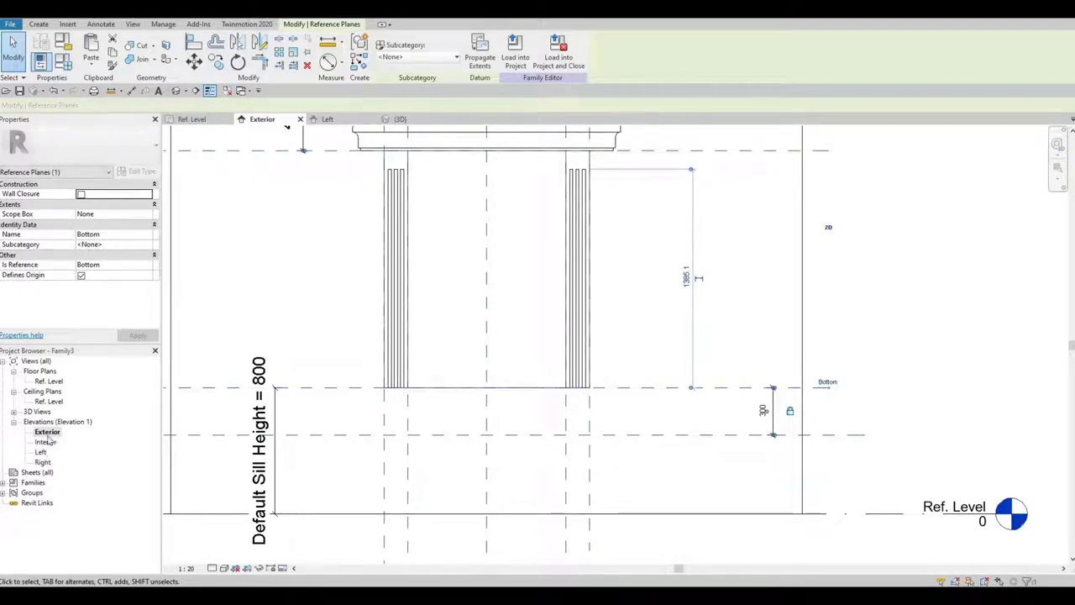
double_click(48, 380)
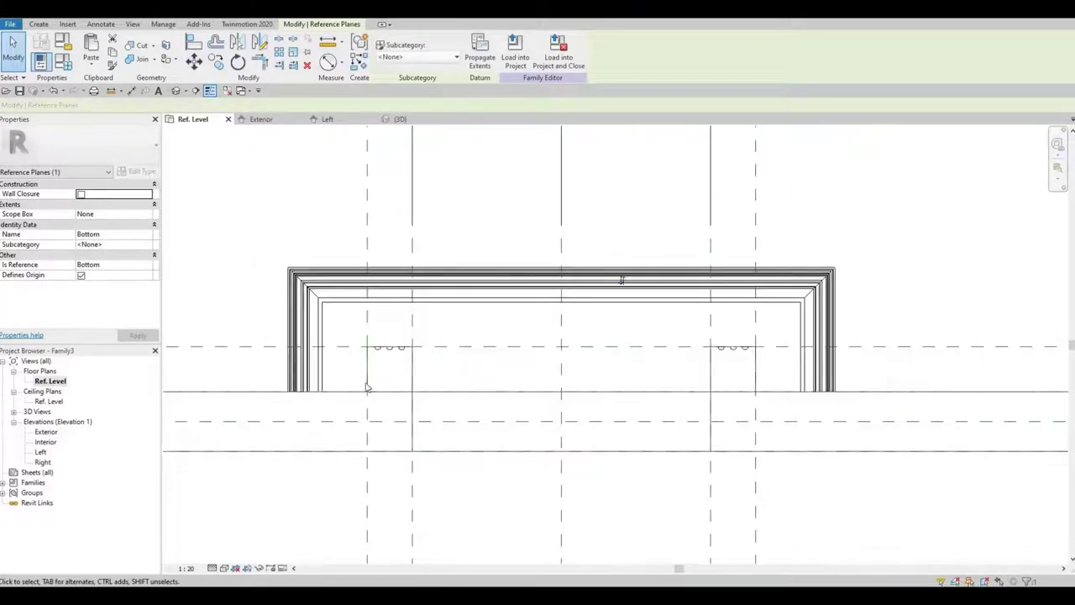
scroll(377, 413, down, 2)
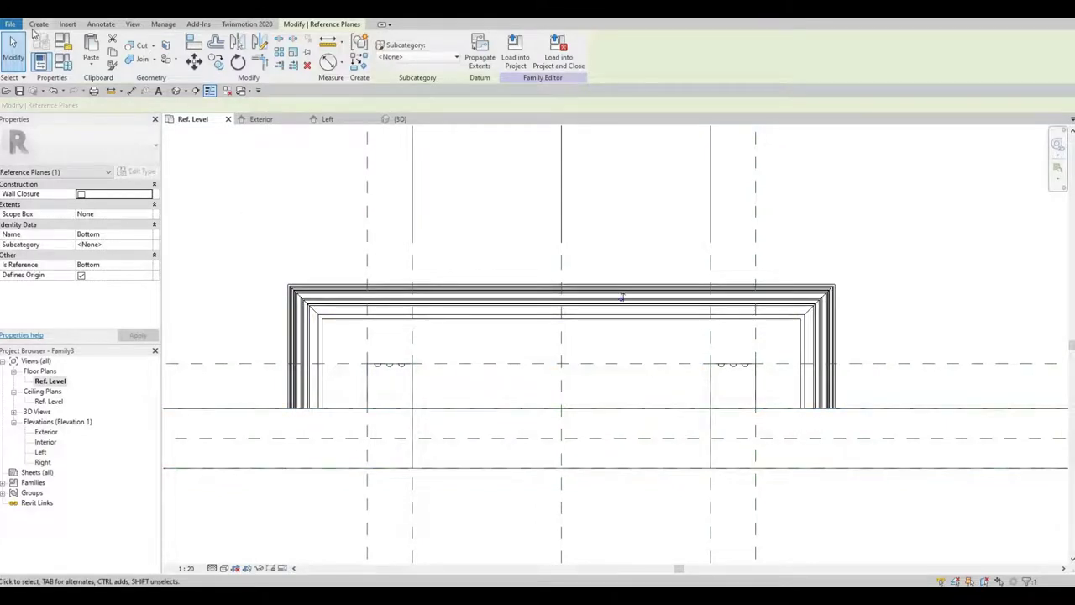
click(37, 25)
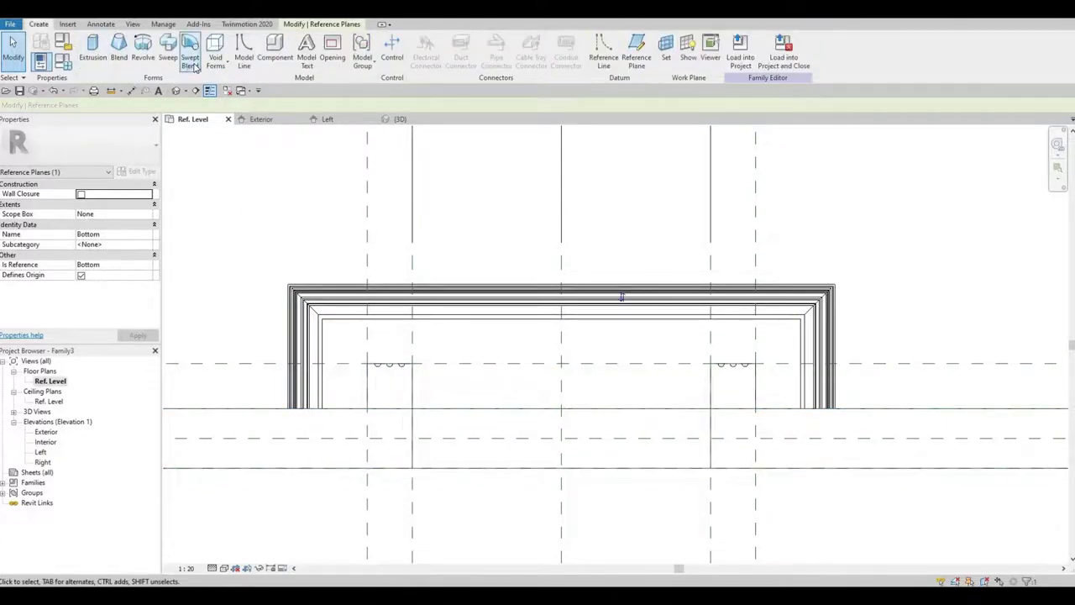
click(169, 52)
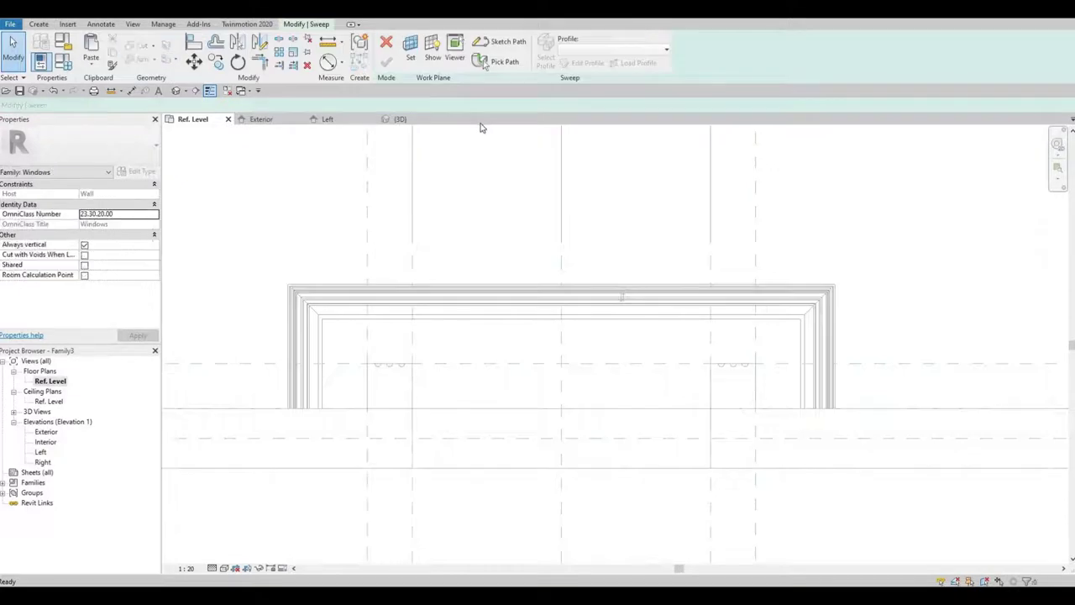
click(411, 57)
click(384, 277)
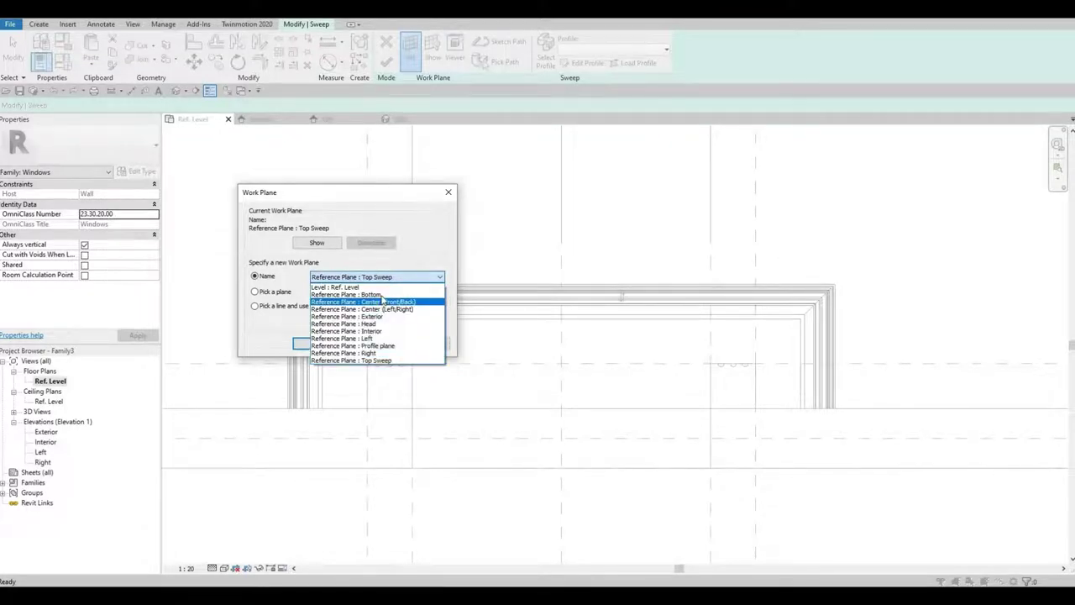
click(378, 294)
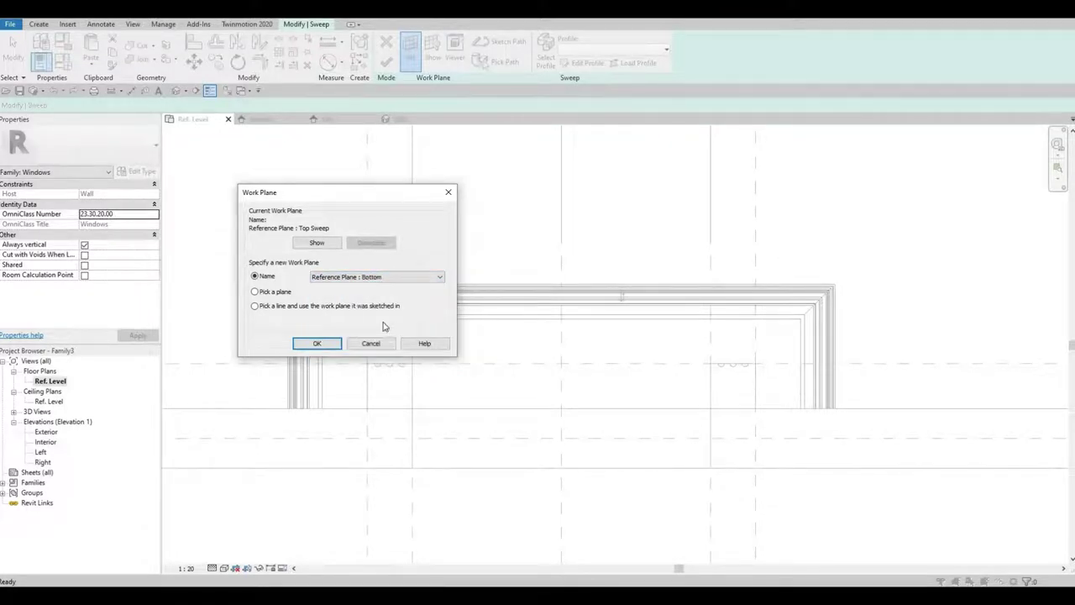
click(316, 346)
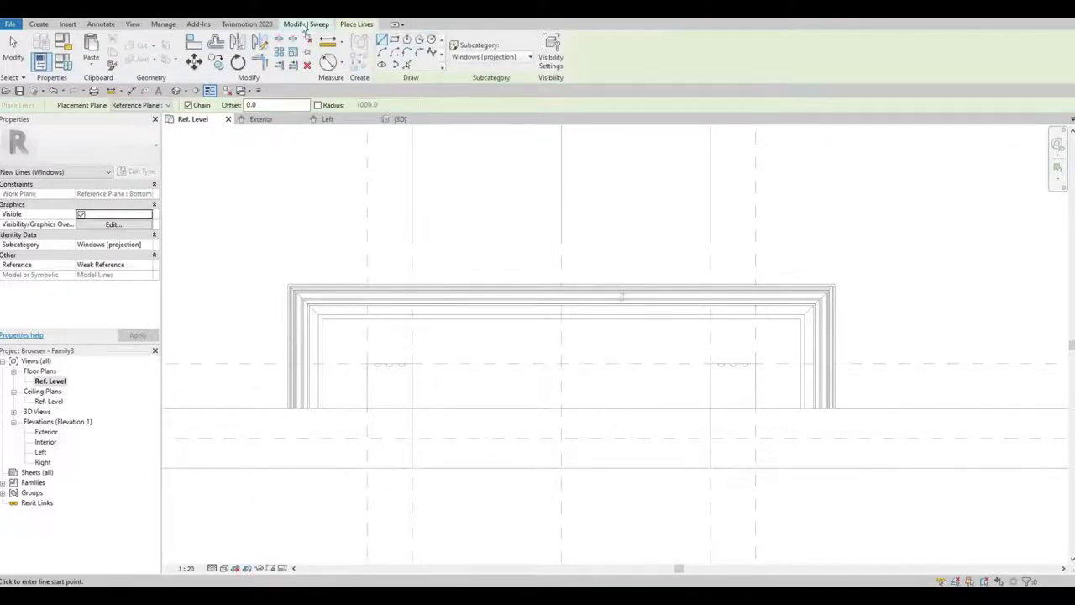
- Sketch a three-line sweep path around the trims' outer corners, 150 mm out from the wall and 1300 mm across
click(298, 25)
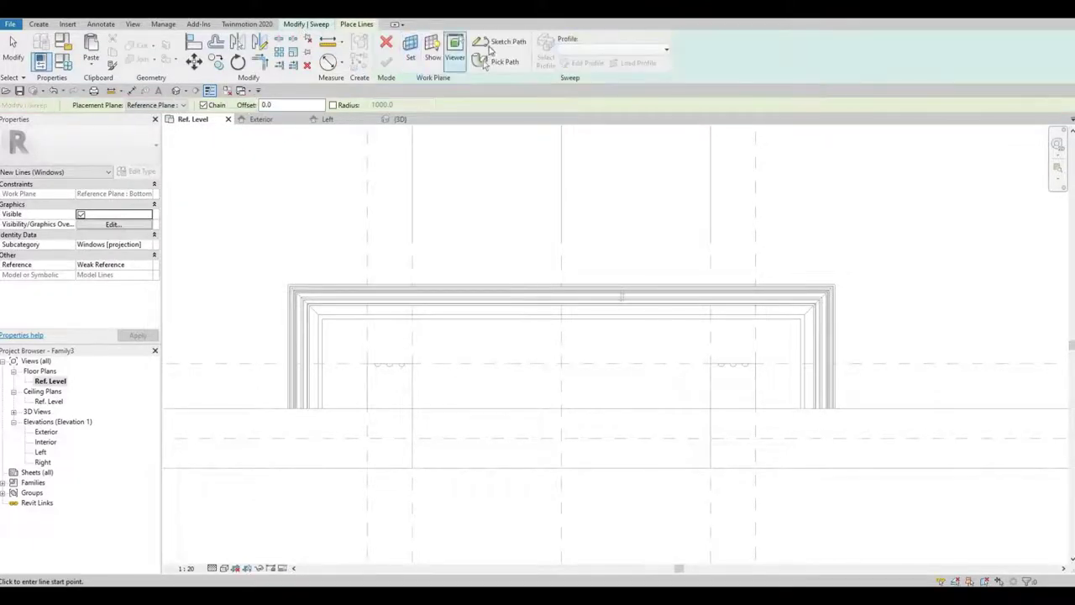
click(492, 47)
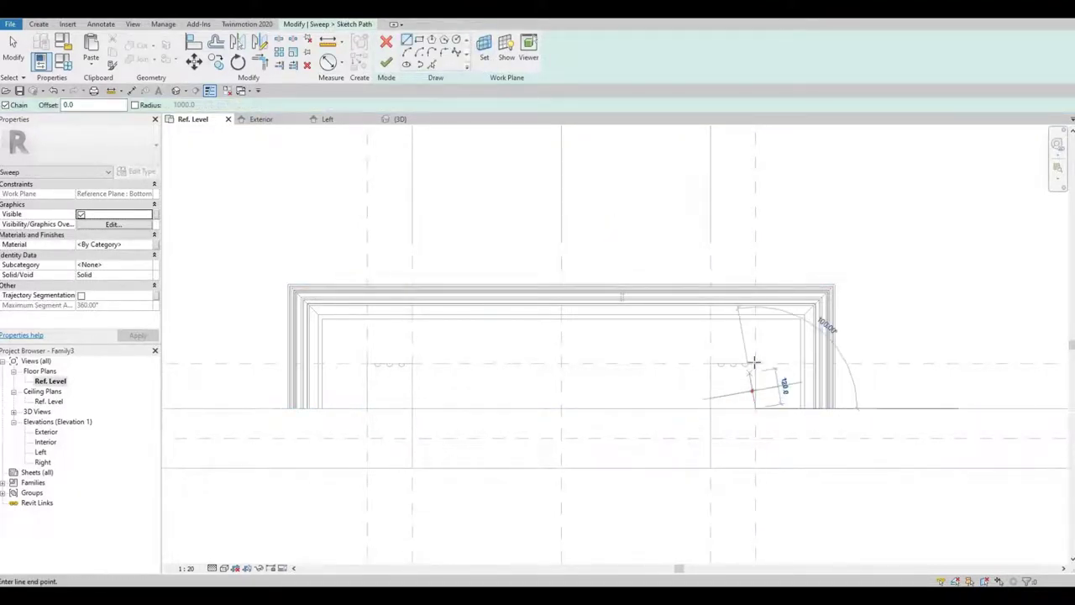
click(755, 364)
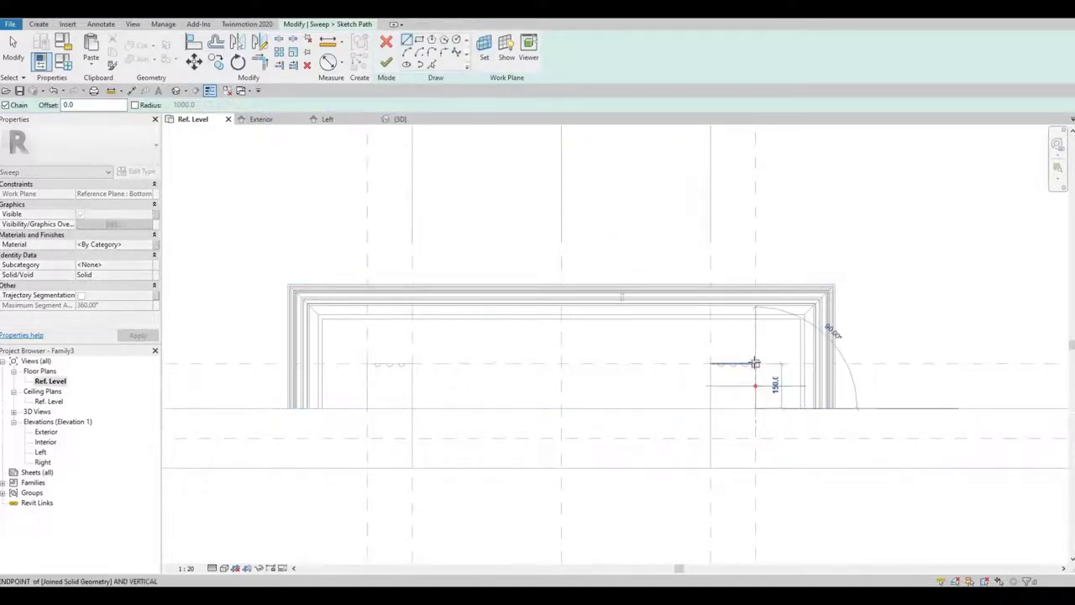
click(367, 363)
click(367, 409)
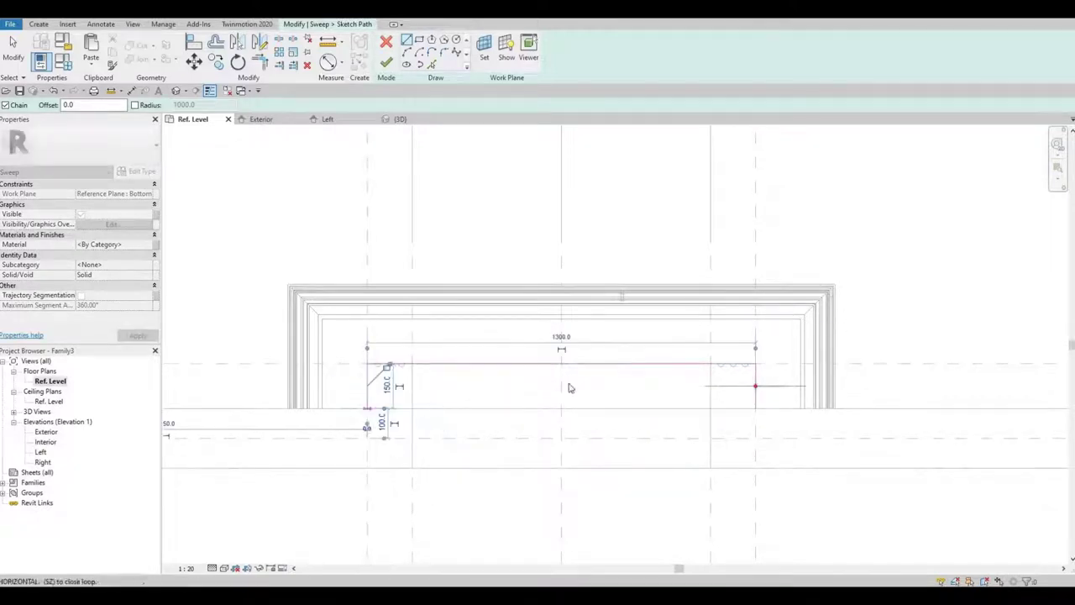
key(Escape)
middle_drag(569, 383, 534, 375)
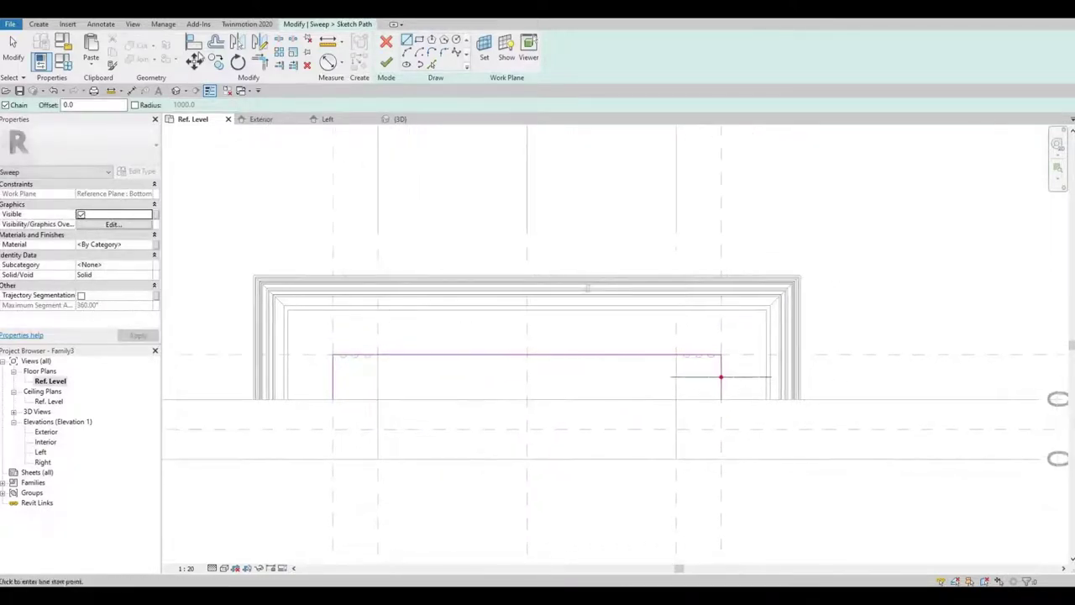
- Align and lock the path's left endpoint to the reference plane at the wall's exterior face, and open the Exterior elevation
click(193, 43)
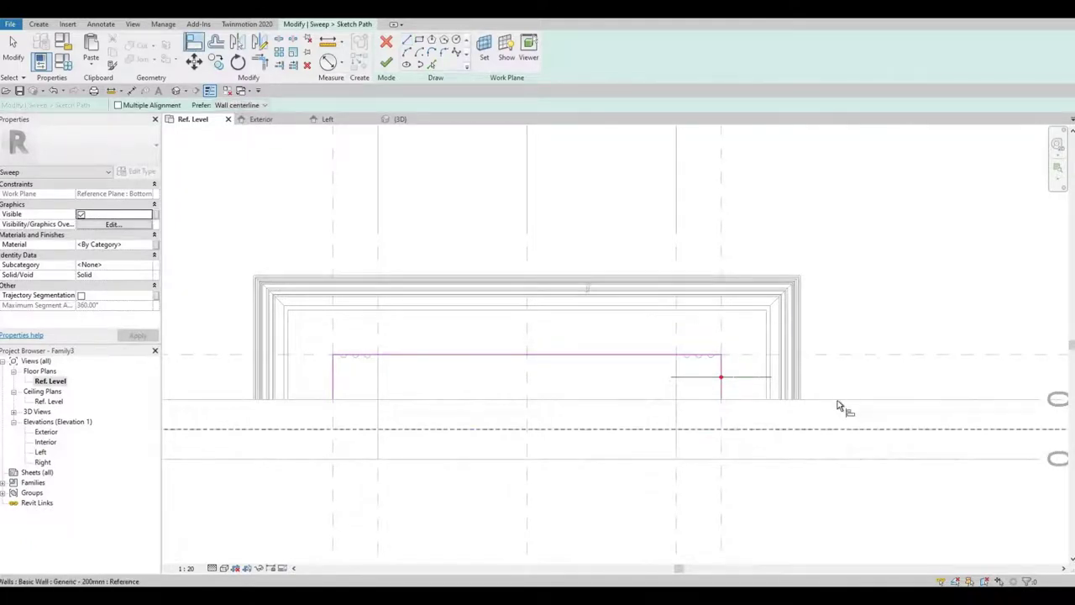
middle_drag(794, 380, 559, 351)
scroll(905, 383, down, 1)
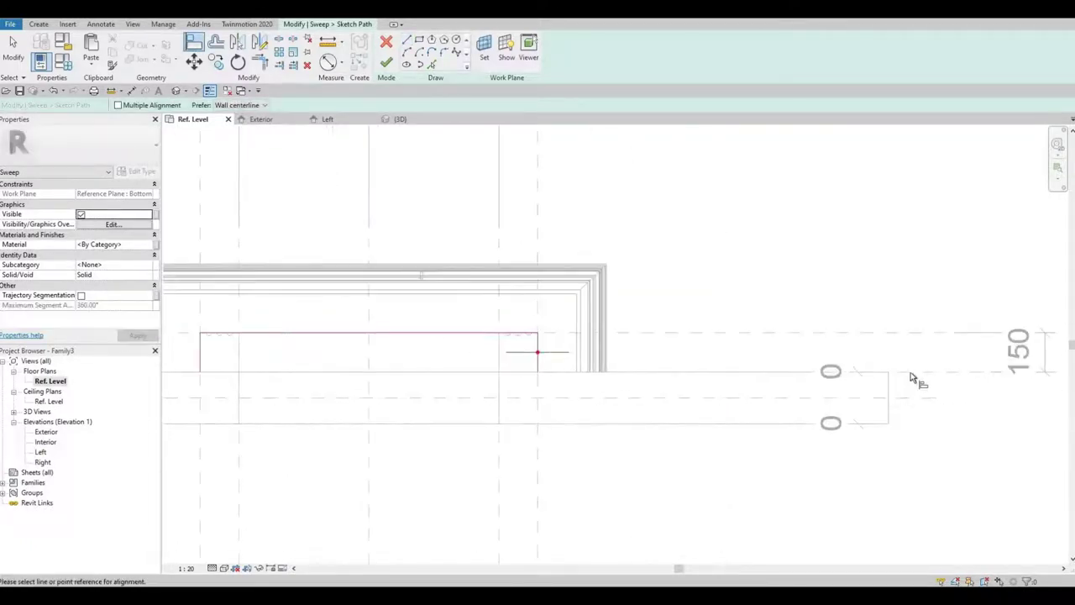
click(575, 380)
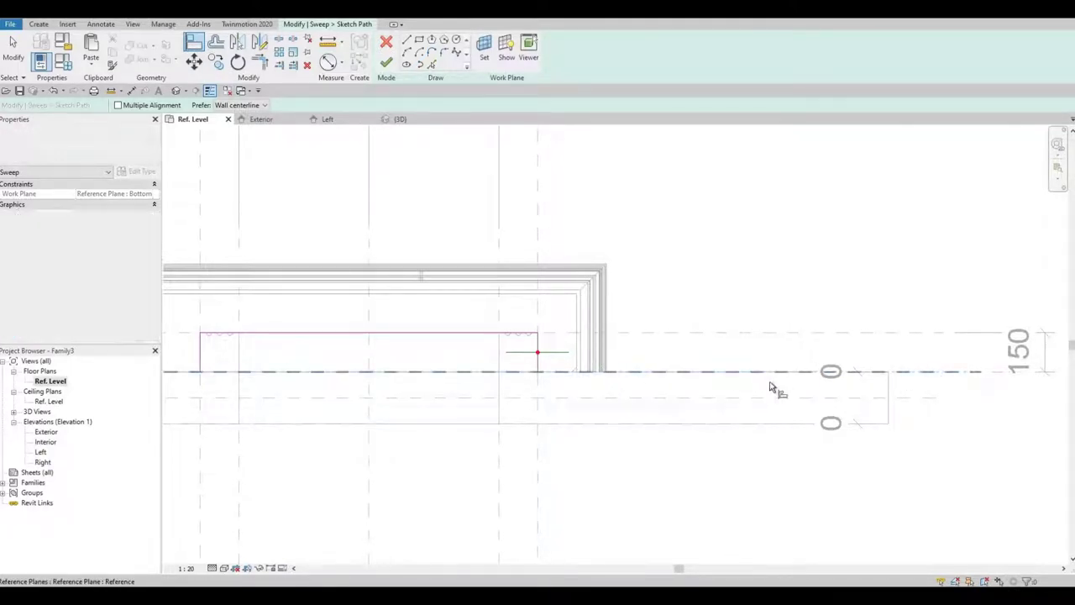
middle_drag(422, 378, 594, 371)
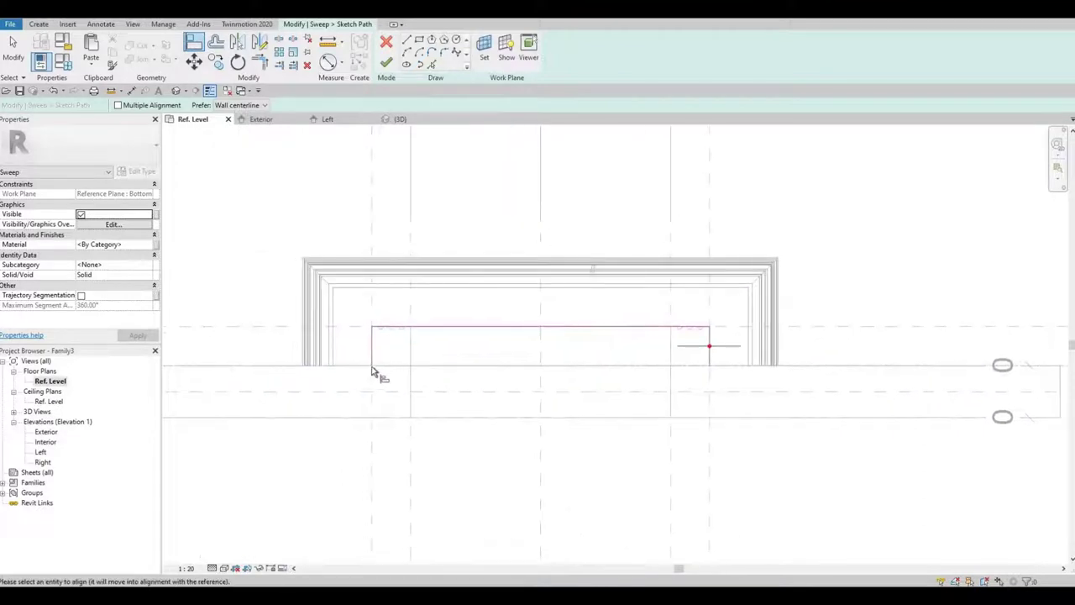
click(372, 366)
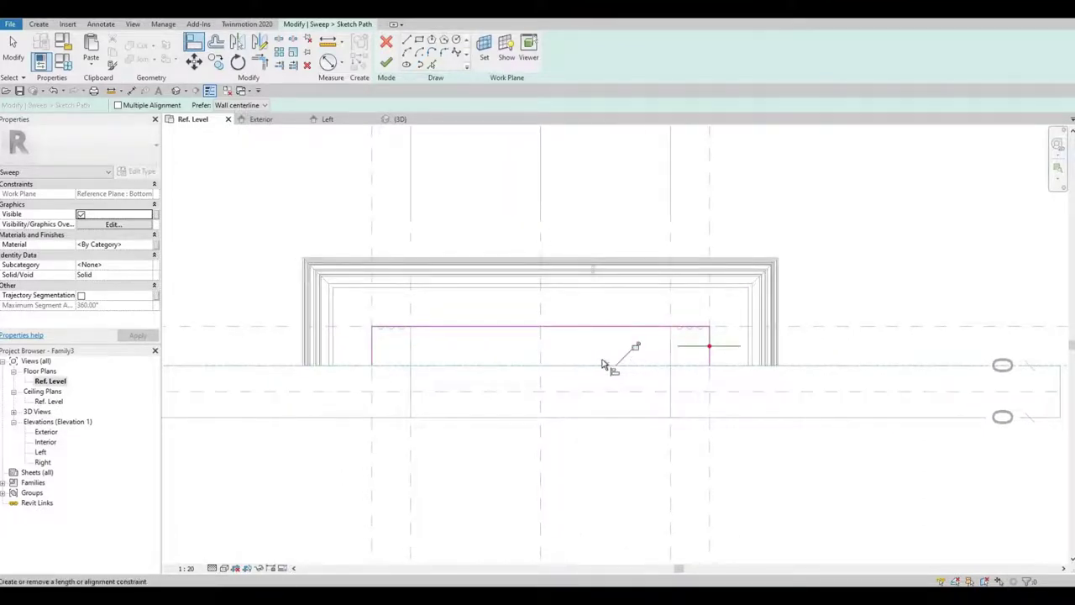
mouse_move(549, 377)
middle_down()
mouse_move(490, 355)
mouse_move(463, 364)
middle_up()
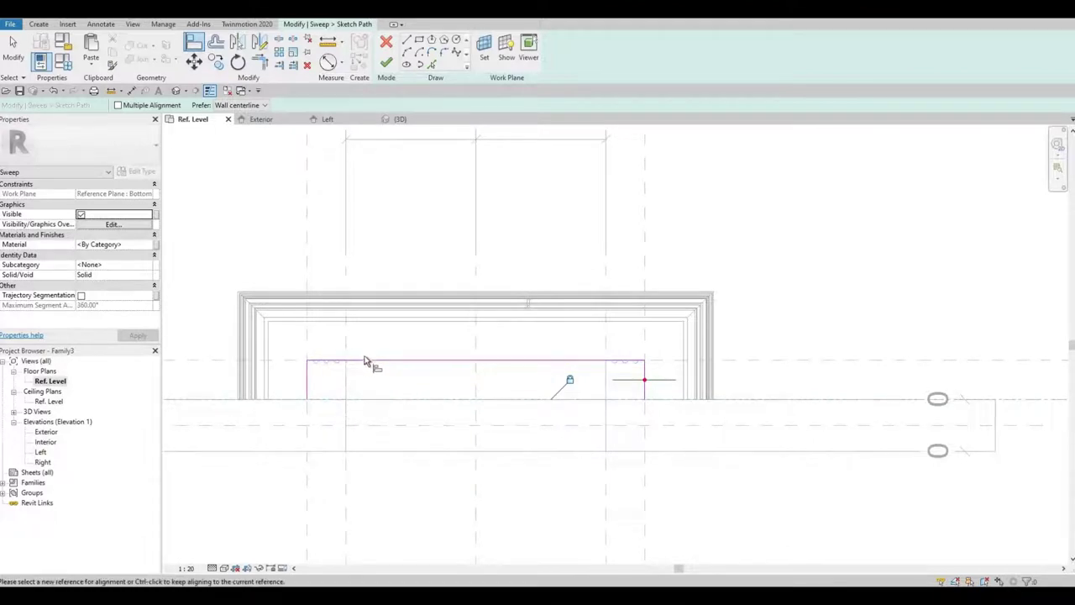
double_click(46, 433)
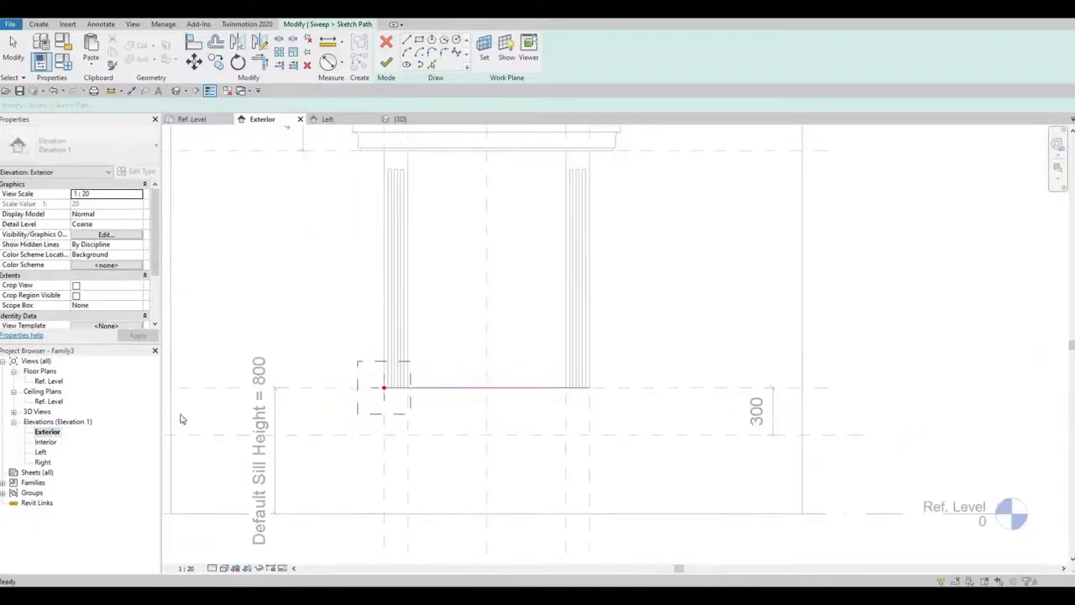
- Finish the bottom sweep's path and open its by-sketch profile for editing in the Exterior elevation
scroll(384, 372, up, 3)
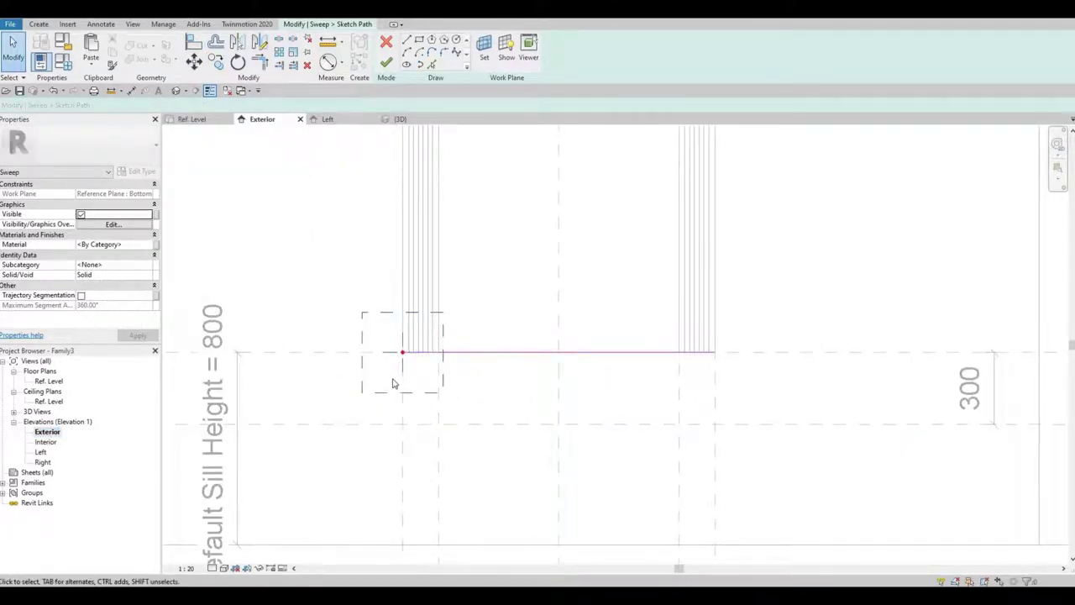
scroll(388, 369, down, 3)
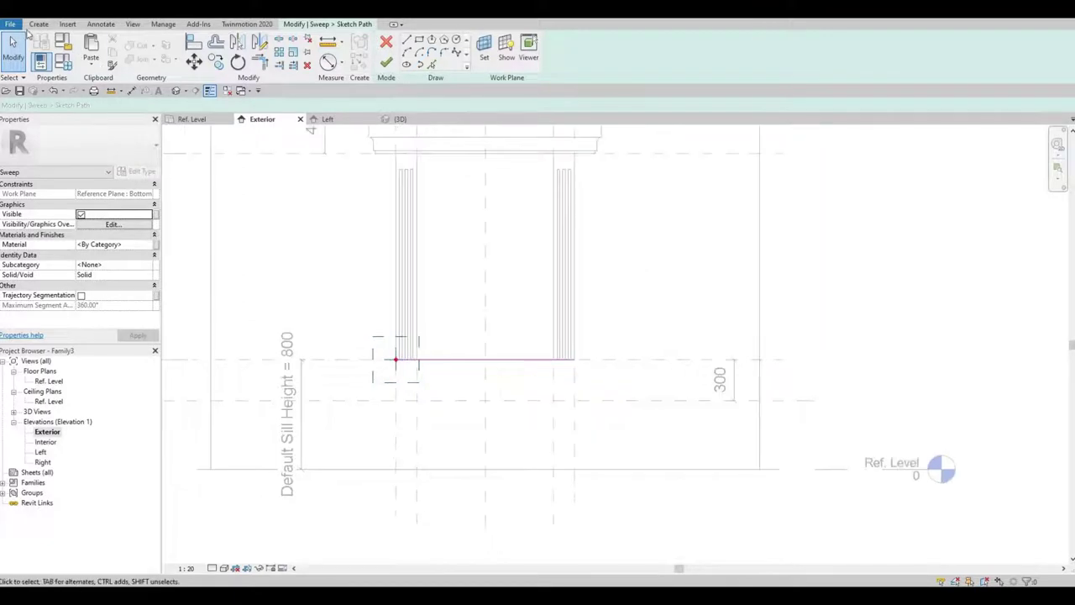
click(38, 25)
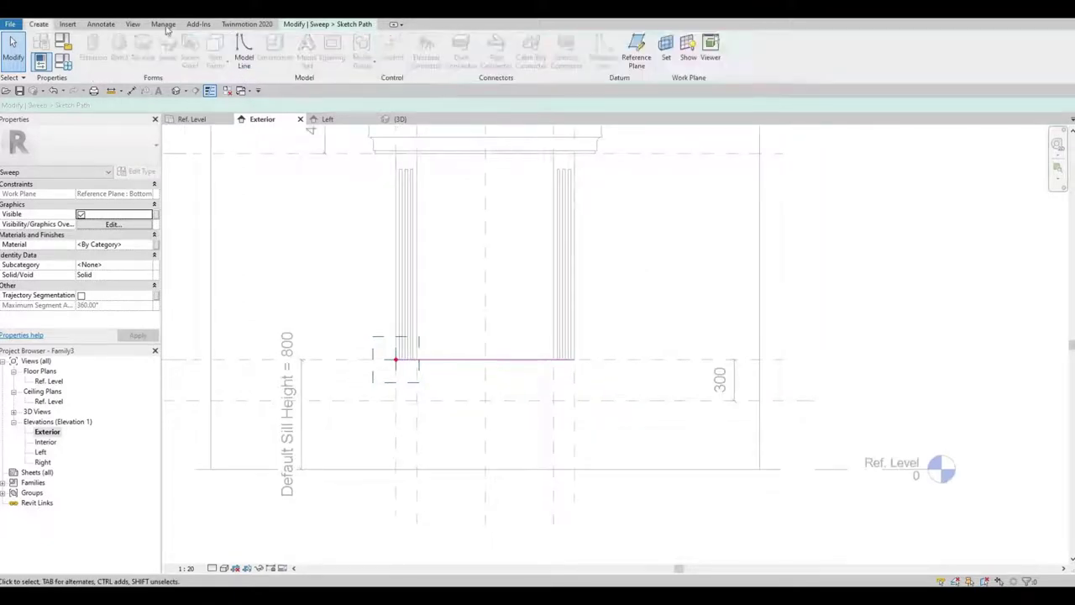
click(319, 25)
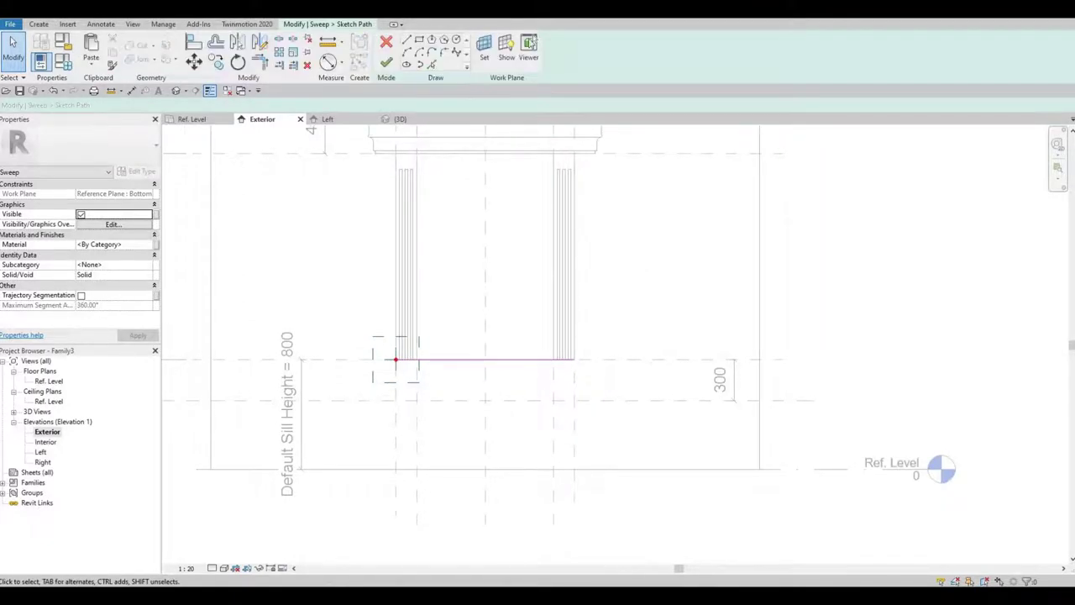
click(387, 65)
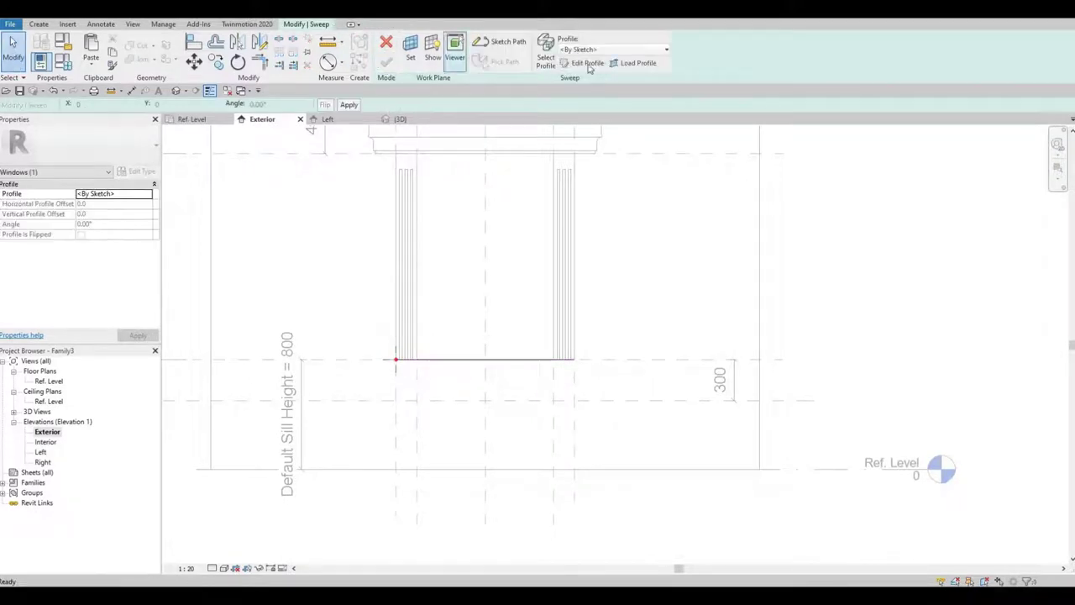
click(588, 64)
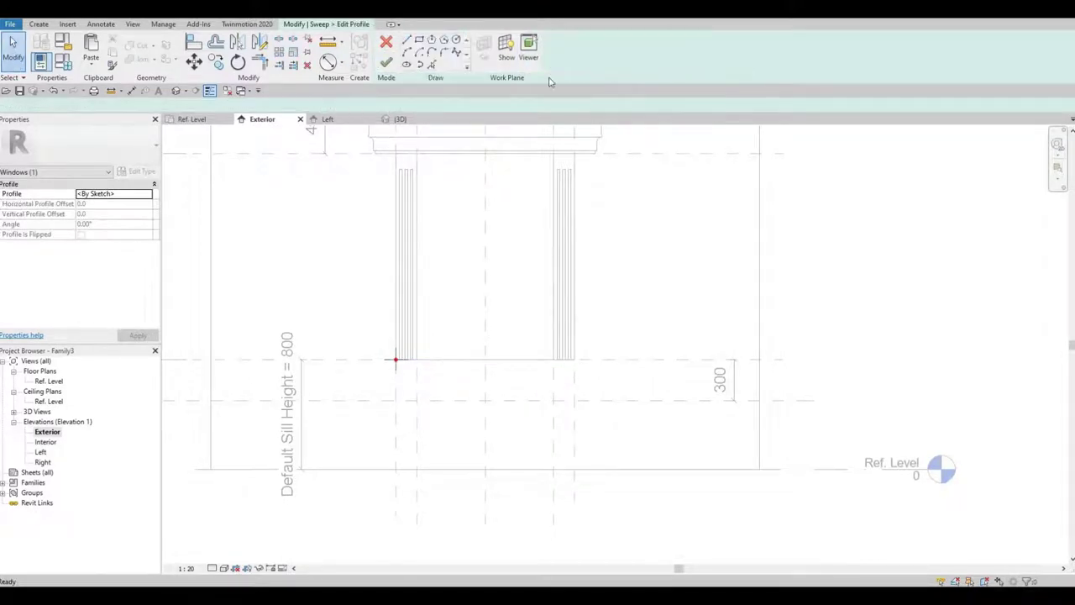
- Start the Rectangle tool for the sweep profile at the base of the left trim
scroll(374, 376, up, 2)
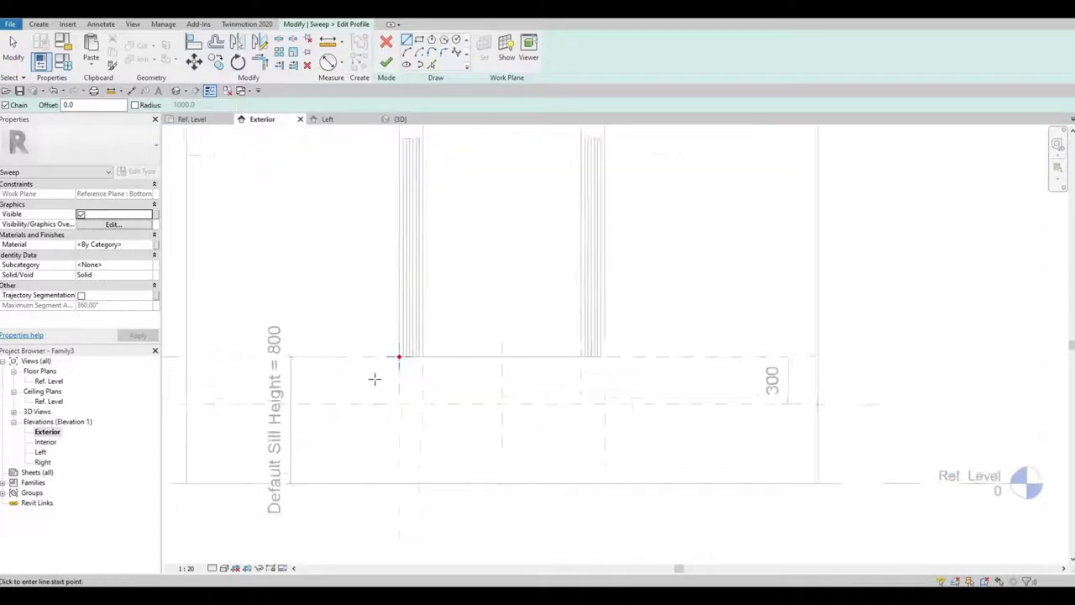
scroll(385, 372, down, 3)
scroll(390, 363, up, 4)
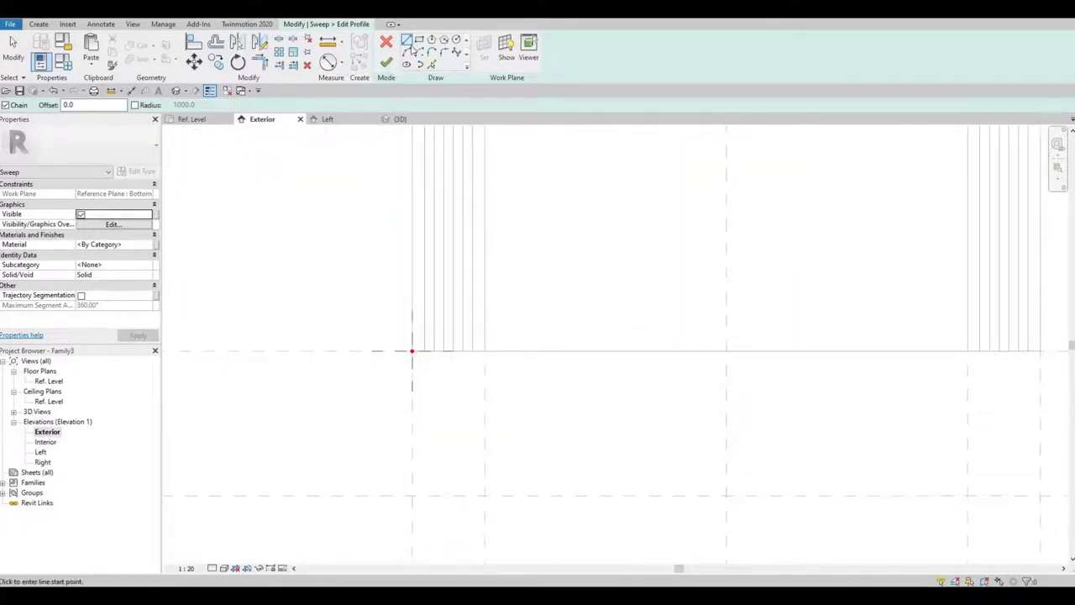
click(419, 41)
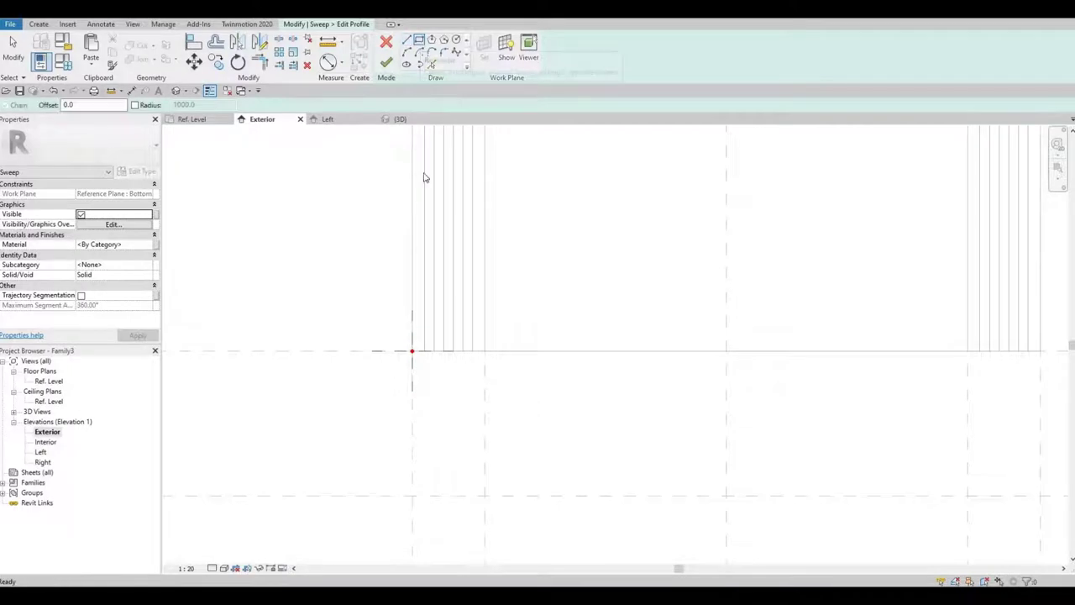
- Sketch a rectangular sweep profile about 300 mm high, from the path's start point outward and down to the lower reference plane
click(412, 351)
middle_drag(375, 415, 435, 279)
scroll(437, 282, down, 1)
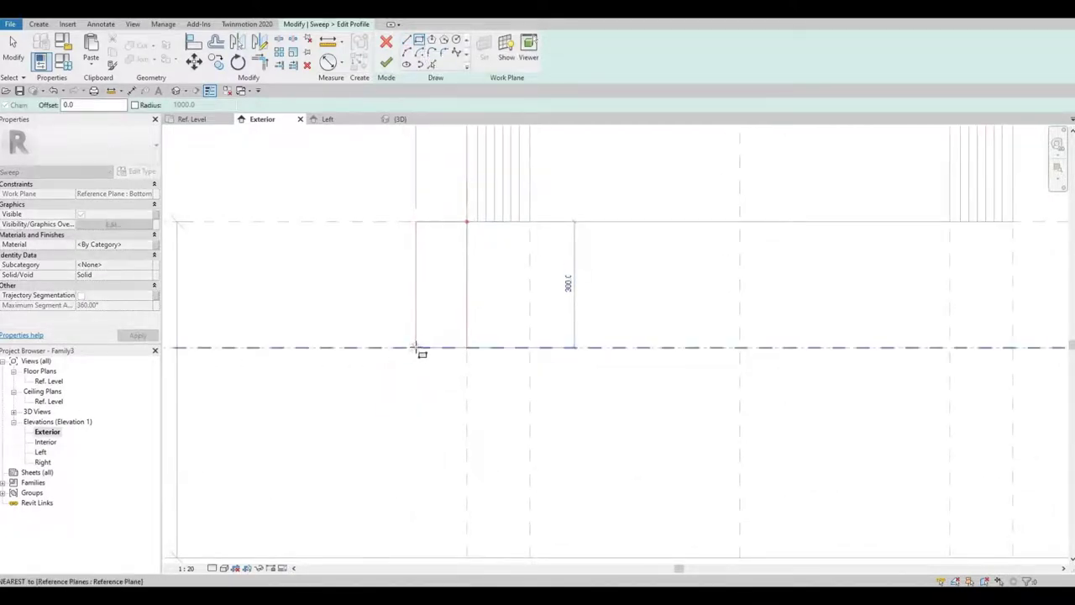
click(418, 347)
key(Escape)
middle_drag(427, 337, 403, 379)
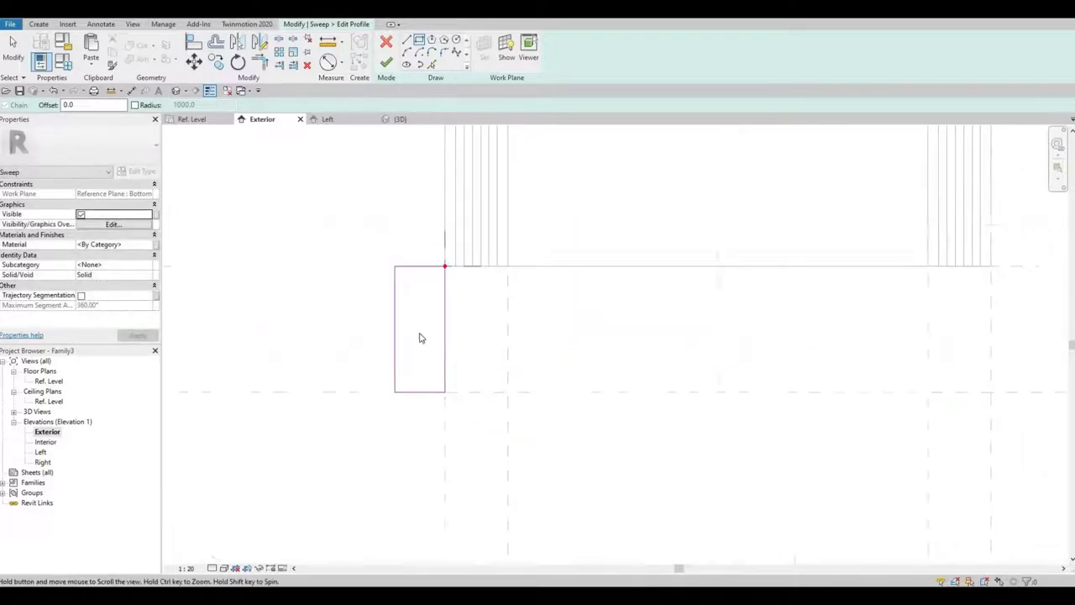
scroll(400, 385, down, 1)
key(Escape)
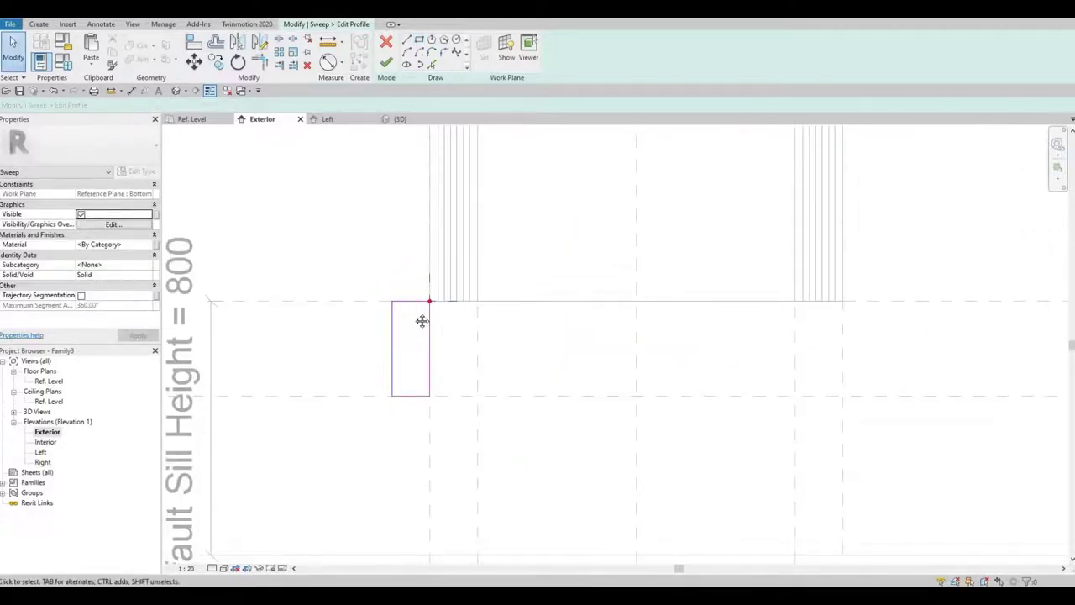
middle_drag(423, 322, 423, 327)
scroll(412, 312, up, 2)
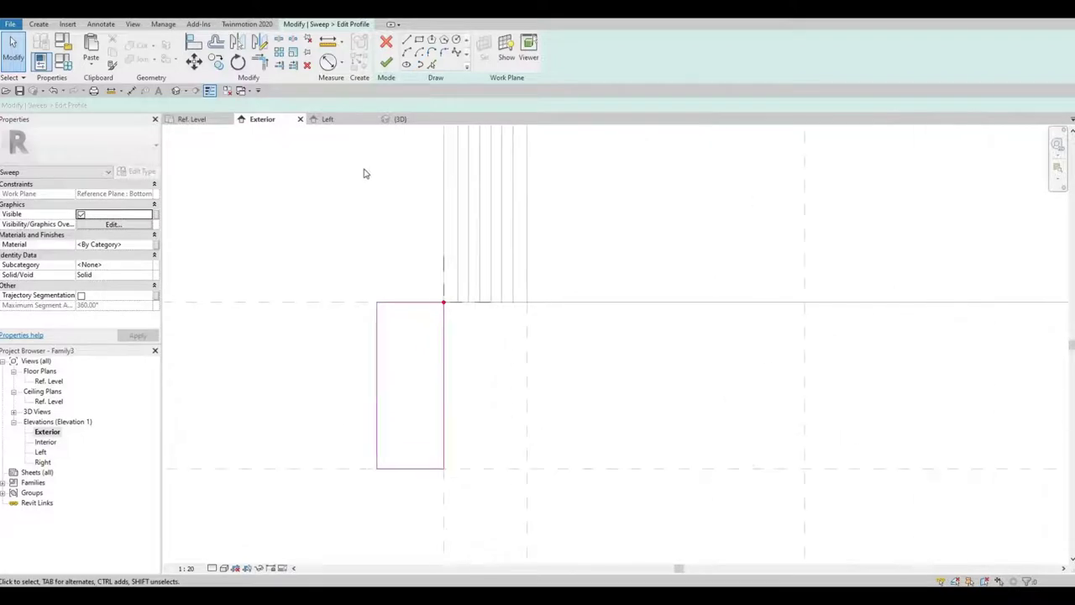
key(Return)
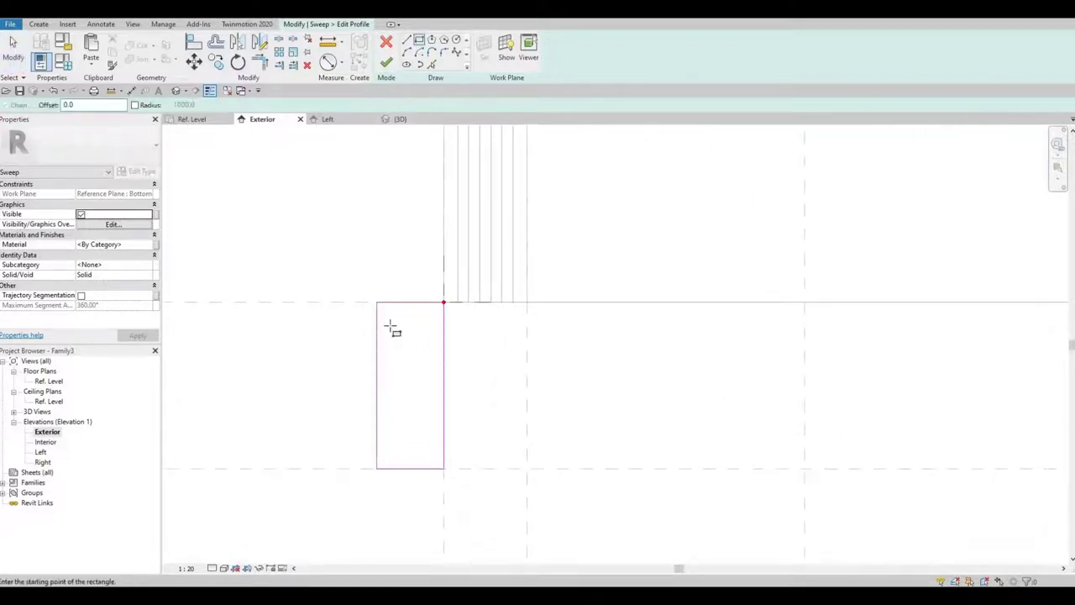
scroll(393, 328, down, 3)
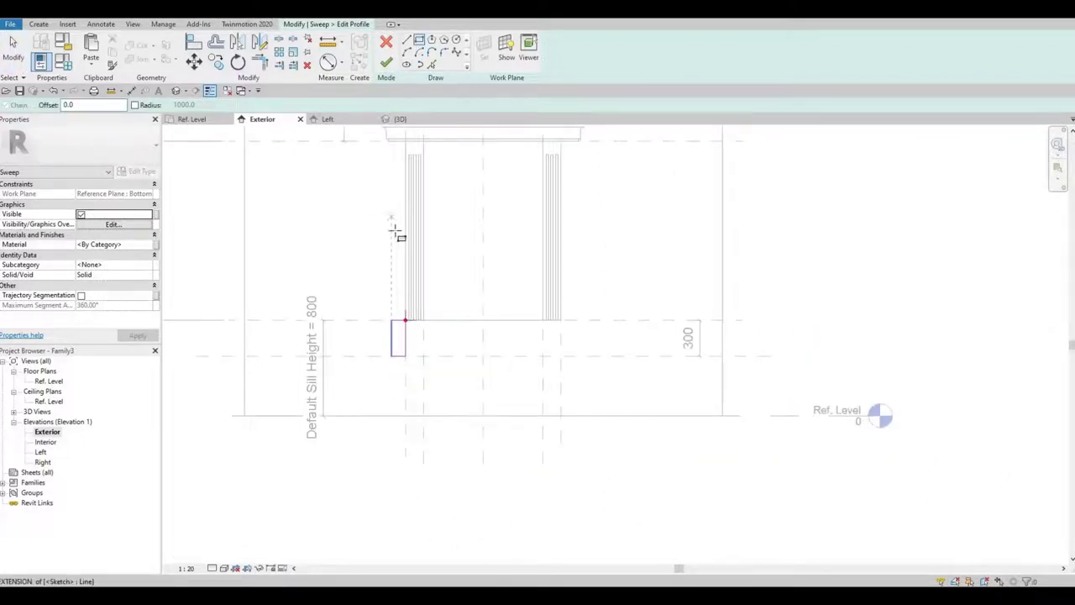
scroll(408, 243, down, 3)
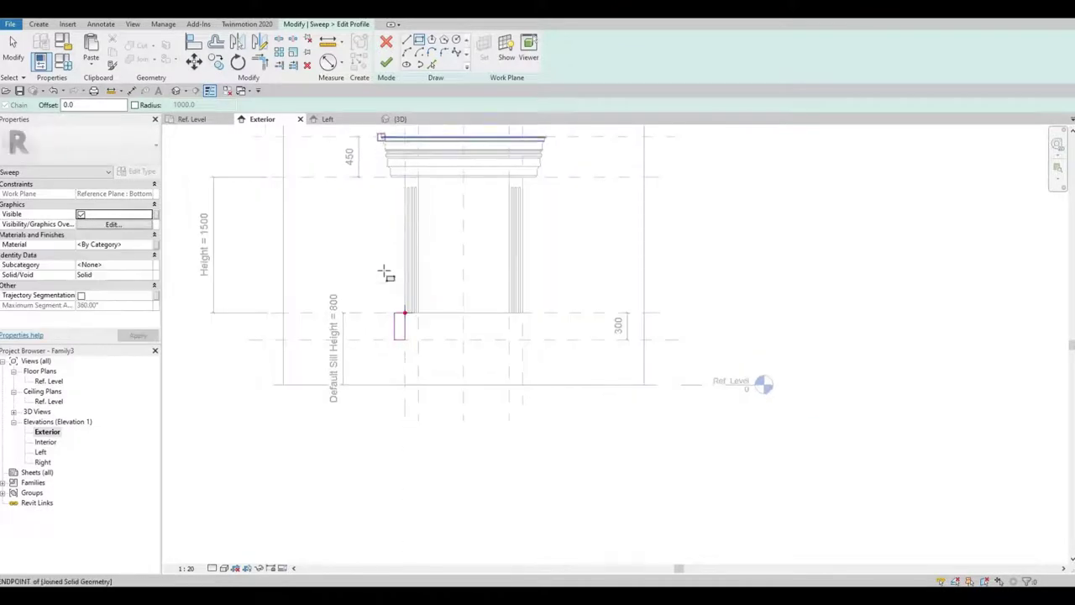
scroll(390, 322, up, 5)
click(393, 315)
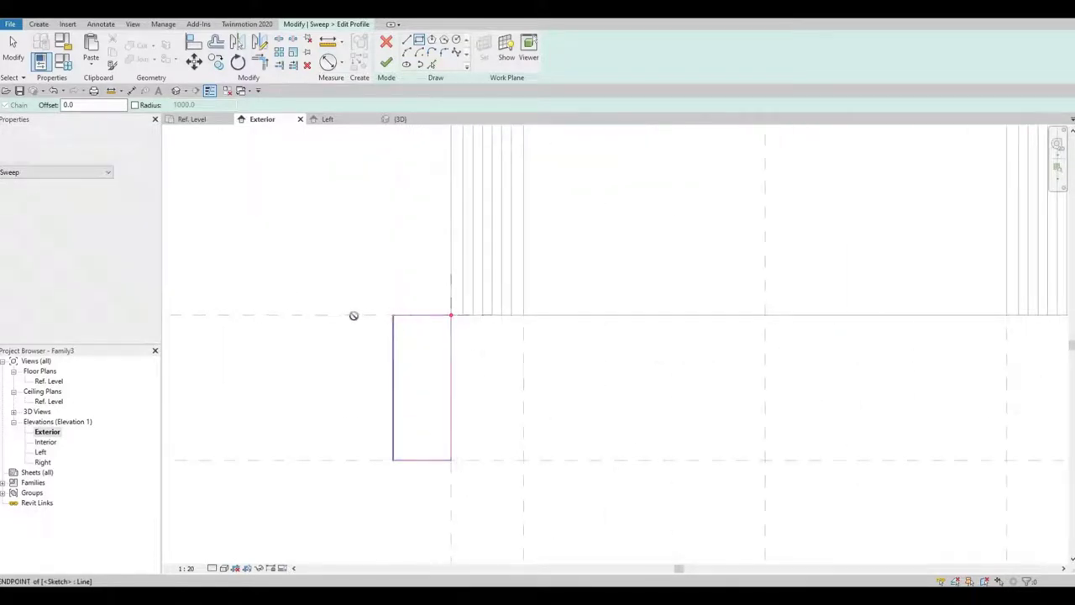
key(Escape)
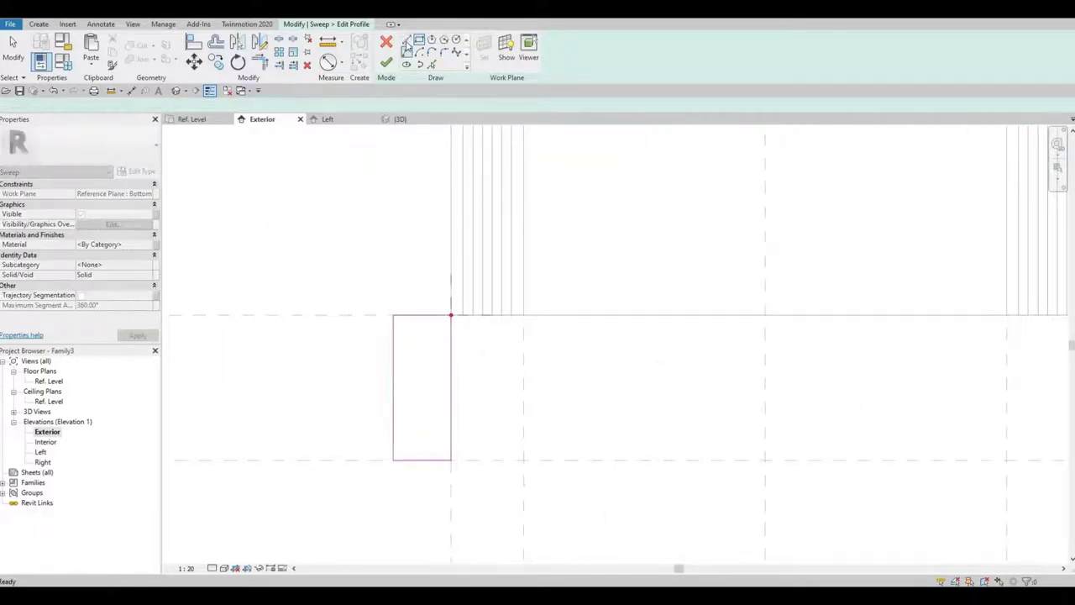
- Sketch the sill's top ledge from the rectangle's outer upper corner: a line outward, about 75 mm down, and partway back inward
click(392, 316)
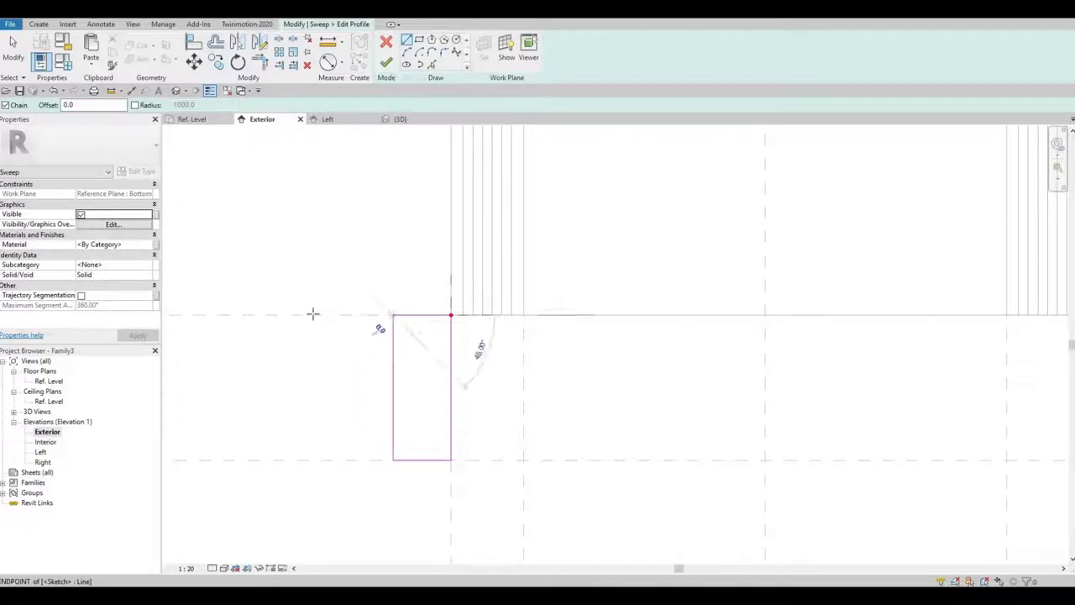
click(313, 315)
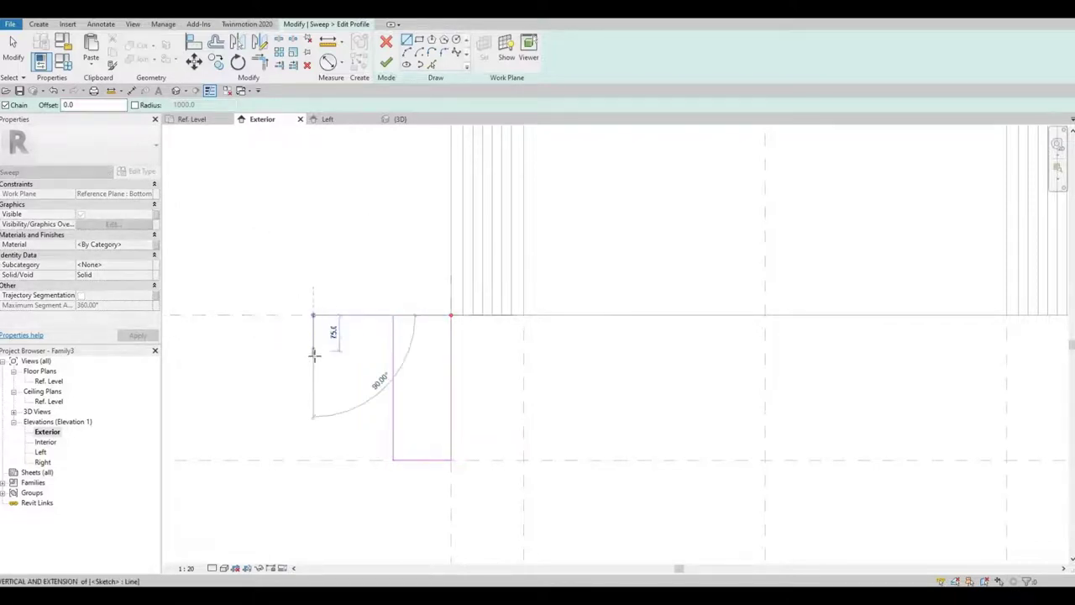
click(368, 350)
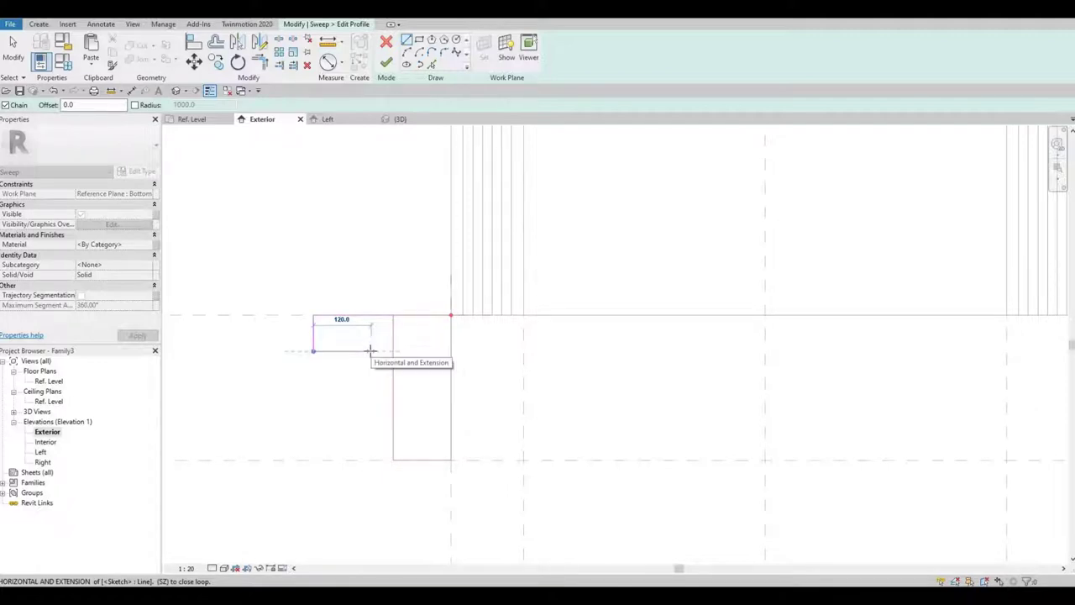
click(360, 351)
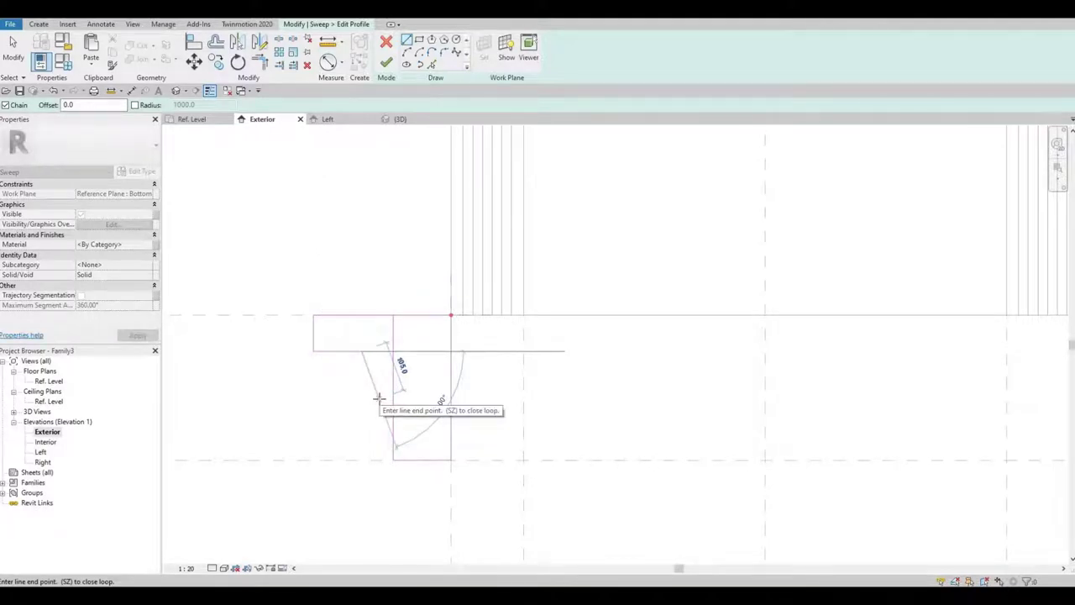
- Add an arc curving down from the inner end of the ledge's underside, bulging toward the rectangle
click(407, 52)
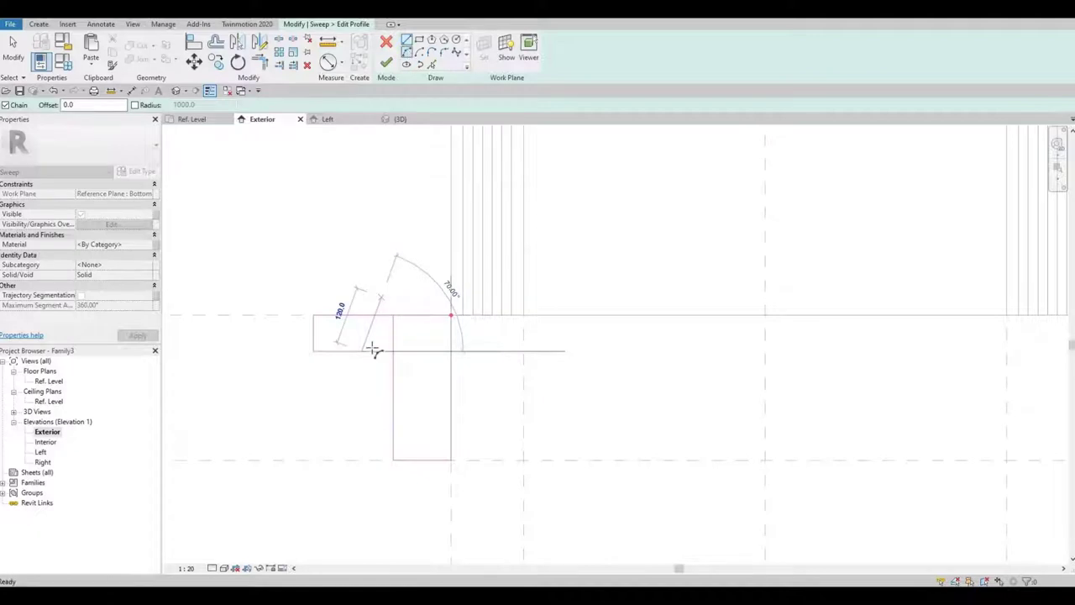
click(376, 401)
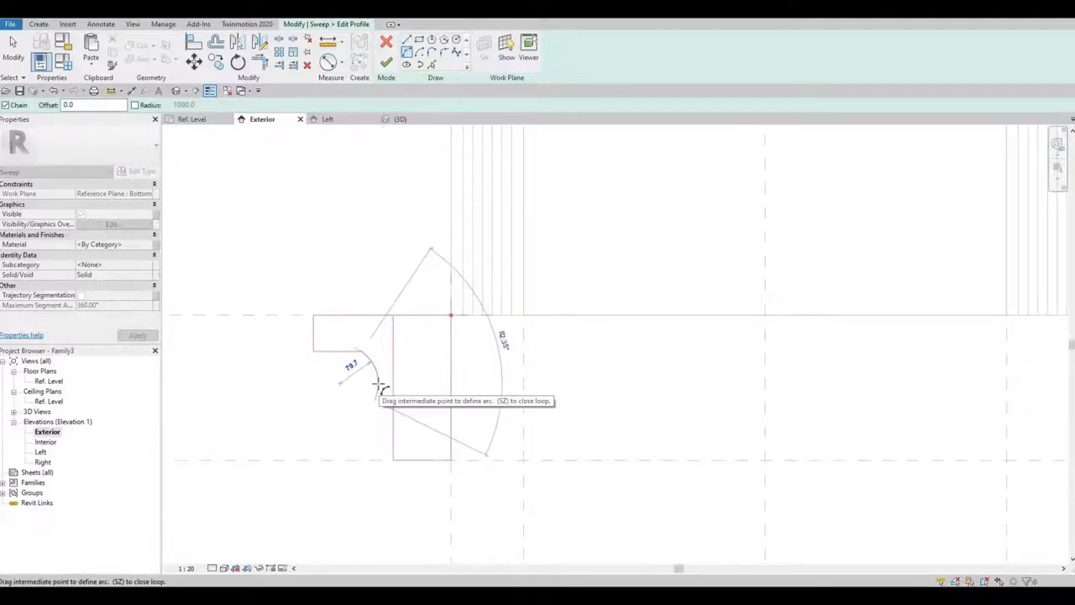
click(379, 402)
- Continue the profile from the arc's lower end with a short vertical line down and a 30 mm horizontal line inward
middle_drag(367, 291, 347, 244)
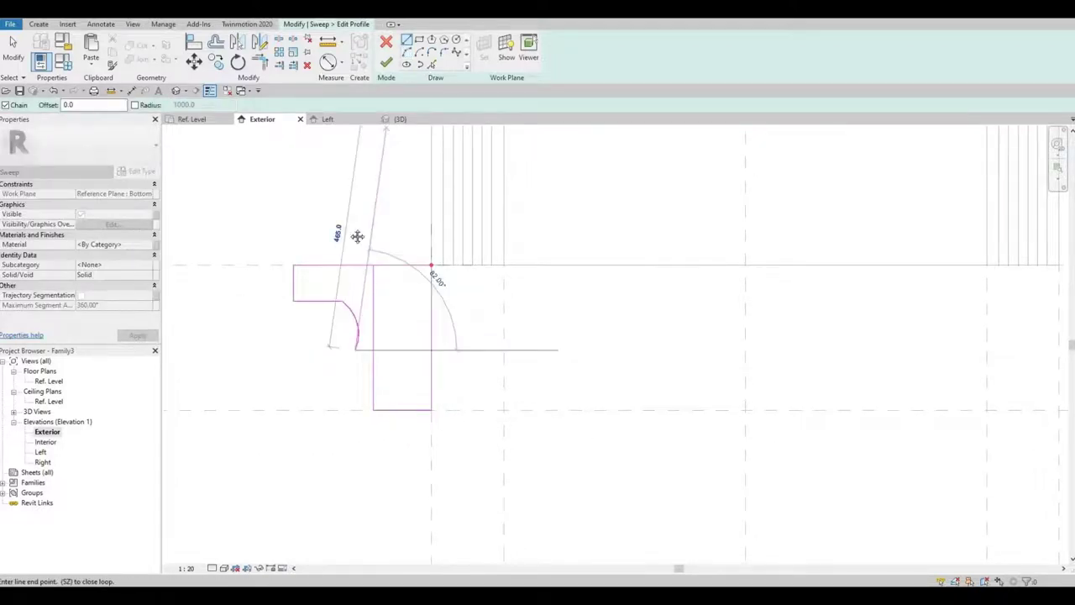
middle_drag(350, 321, 340, 272)
scroll(343, 292, up, 1)
scroll(354, 337, up, 1)
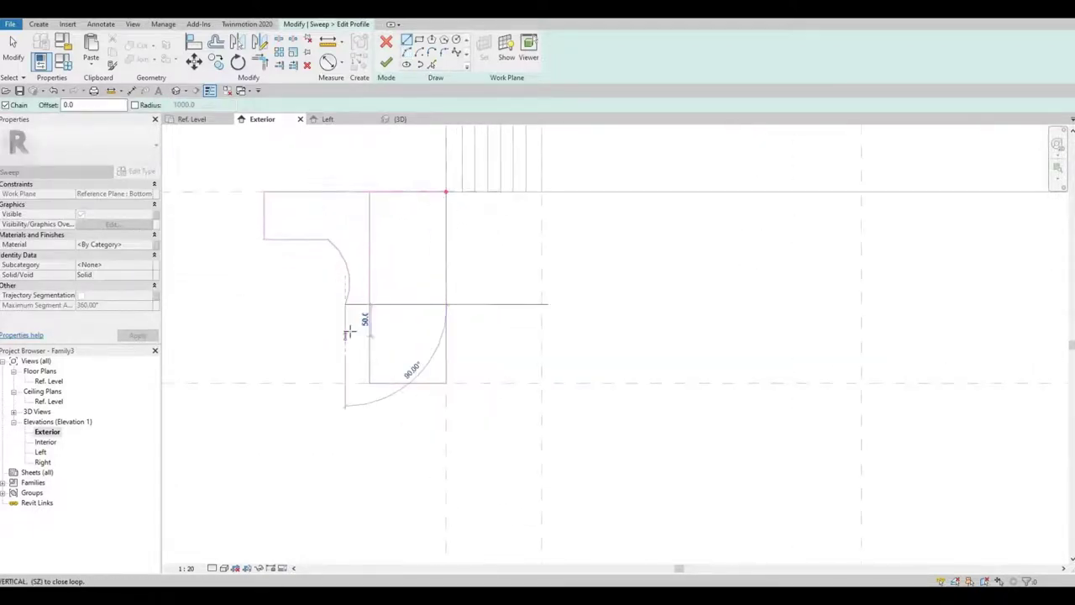
click(364, 328)
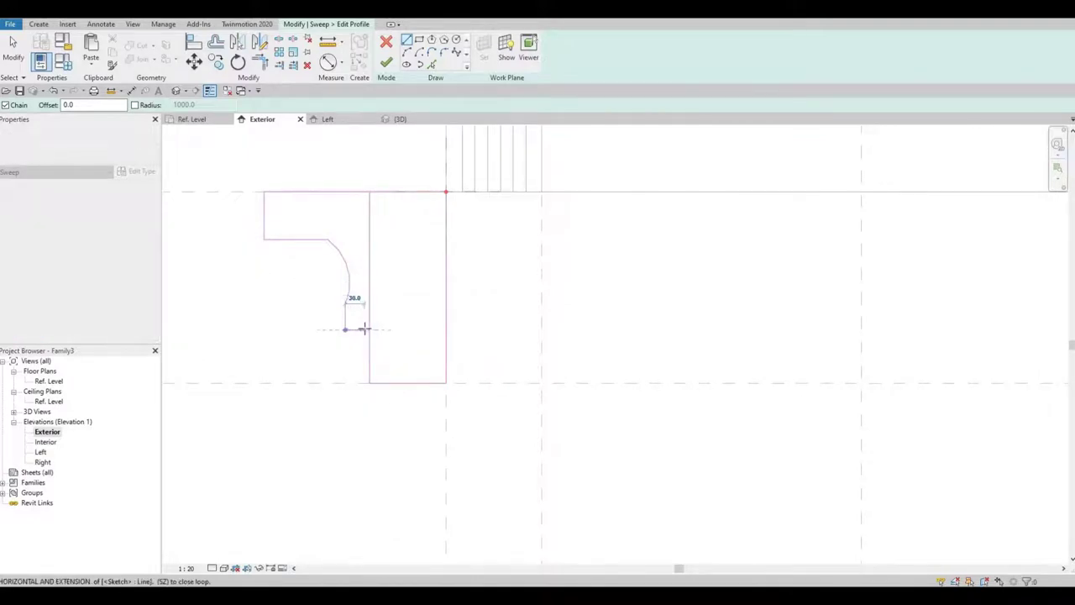
click(365, 329)
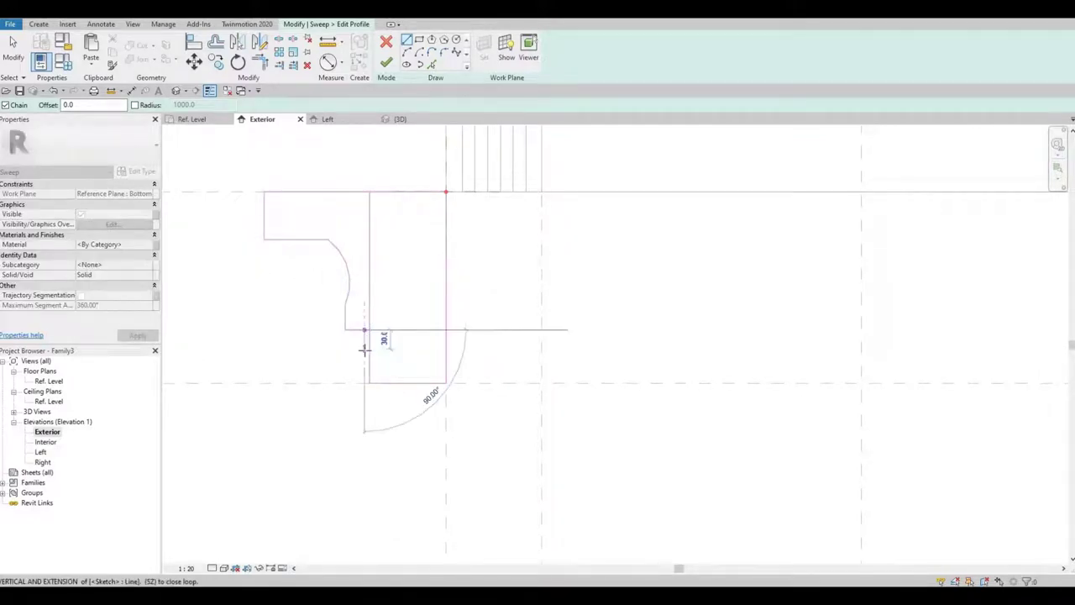
- Sketch the last step of the profile: 40 mm down, horizontally inward, and down to the rectangle's bottom edge
click(364, 355)
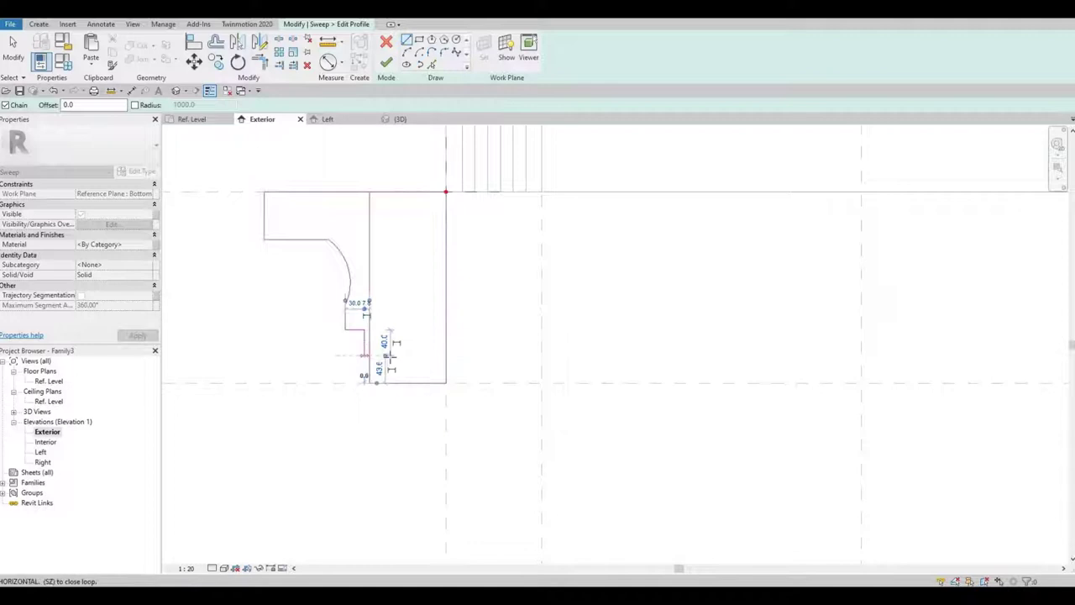
click(393, 356)
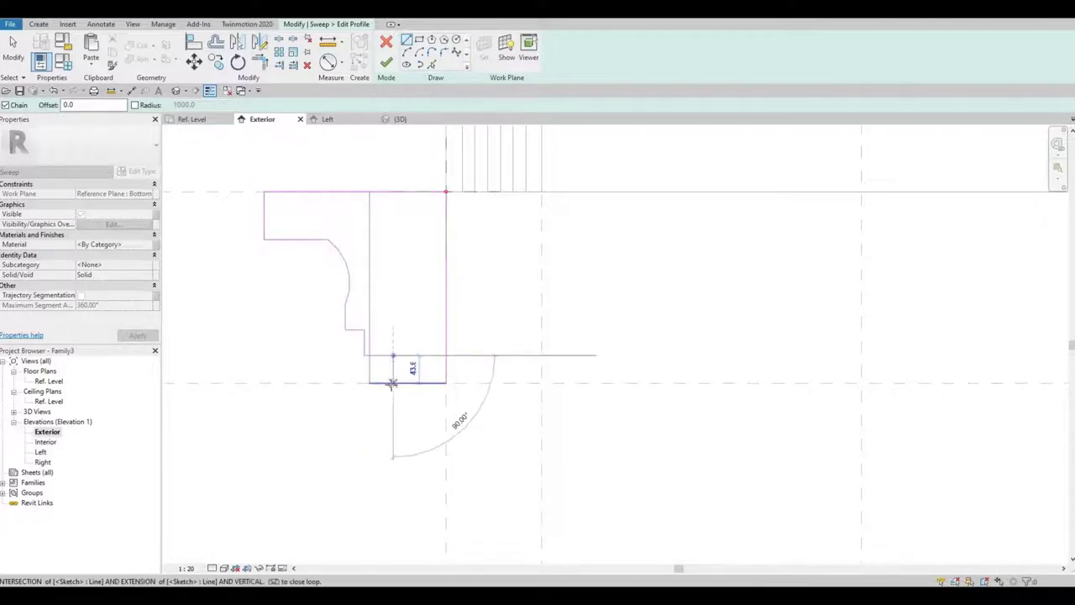
click(372, 384)
key(Escape)
key(Escape)
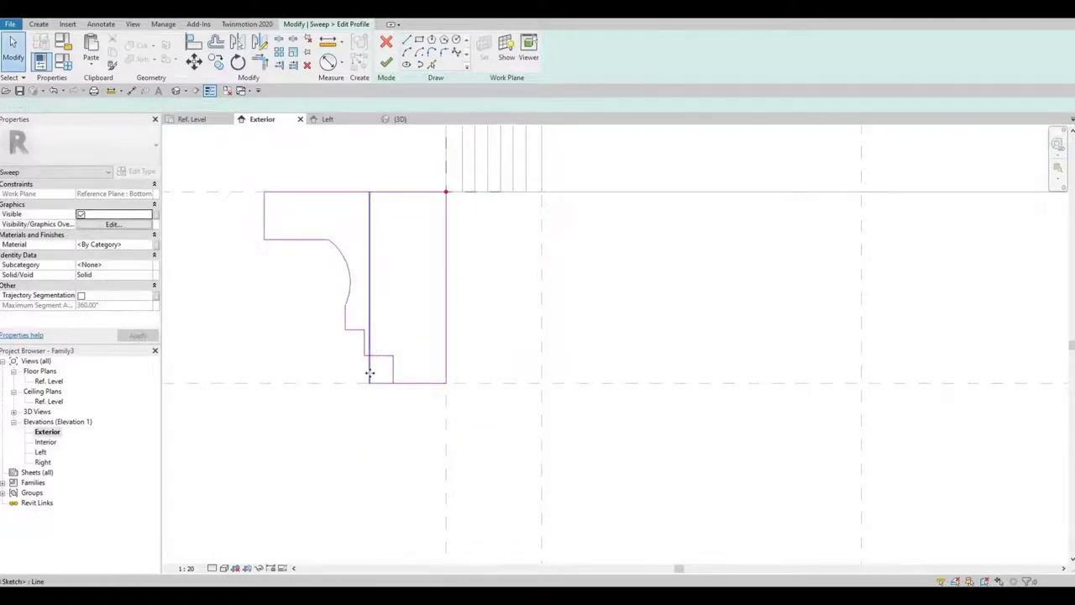
- Delete the rectangle's outer vertical line and trim its bottom edge to the last vertical line to close the profile
click(370, 372)
key(Delete)
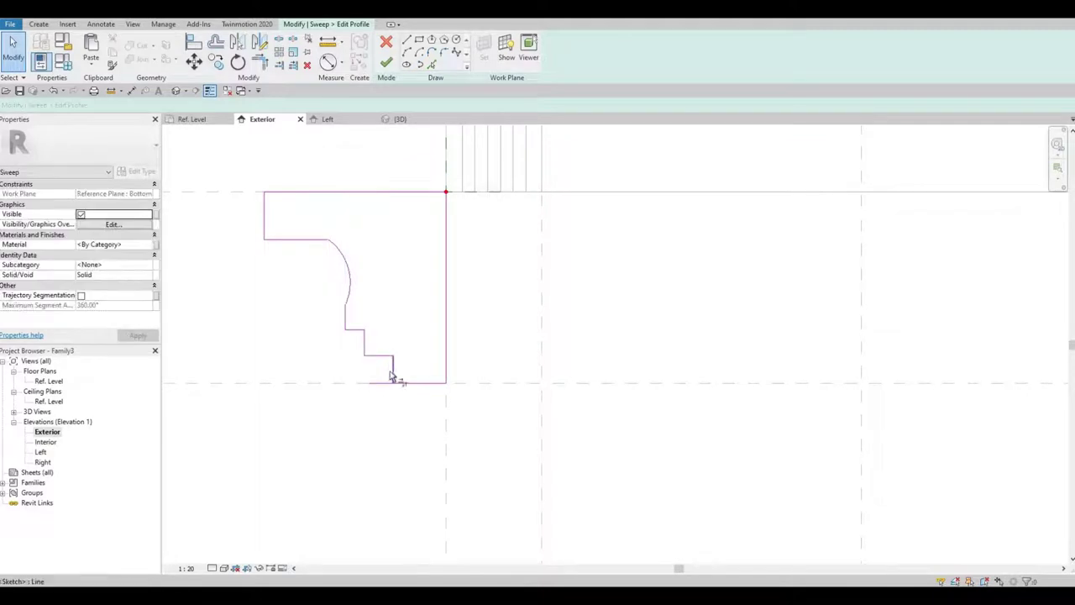
click(392, 376)
click(407, 374)
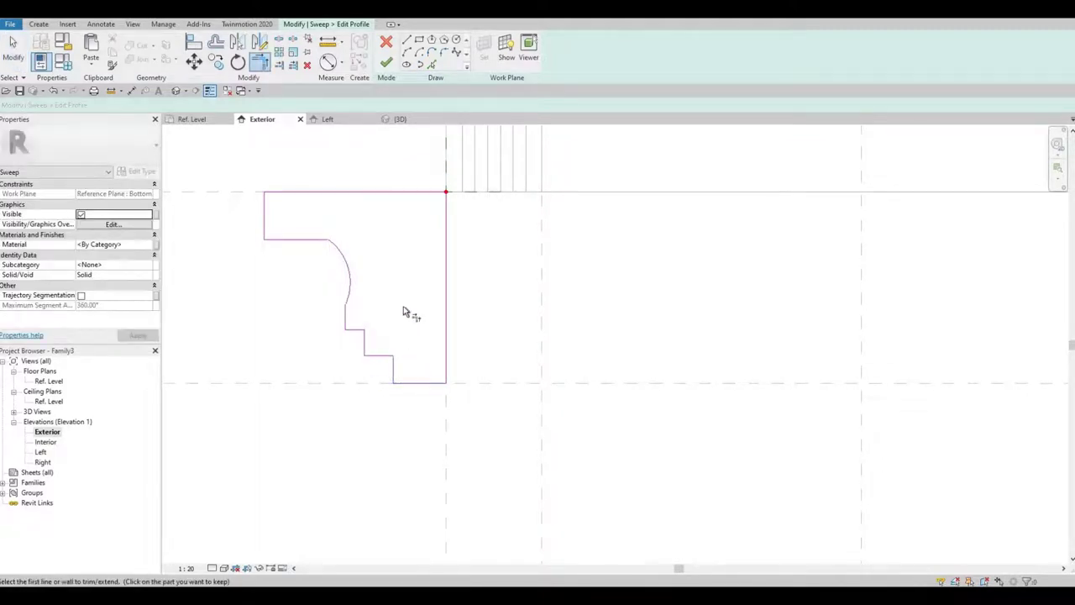
- Finish the profile and the sweep to create the sill moulding, and inspect it in the 3D view
scroll(403, 306, down, 1)
middle_drag(407, 315, 378, 327)
scroll(391, 316, down, 1)
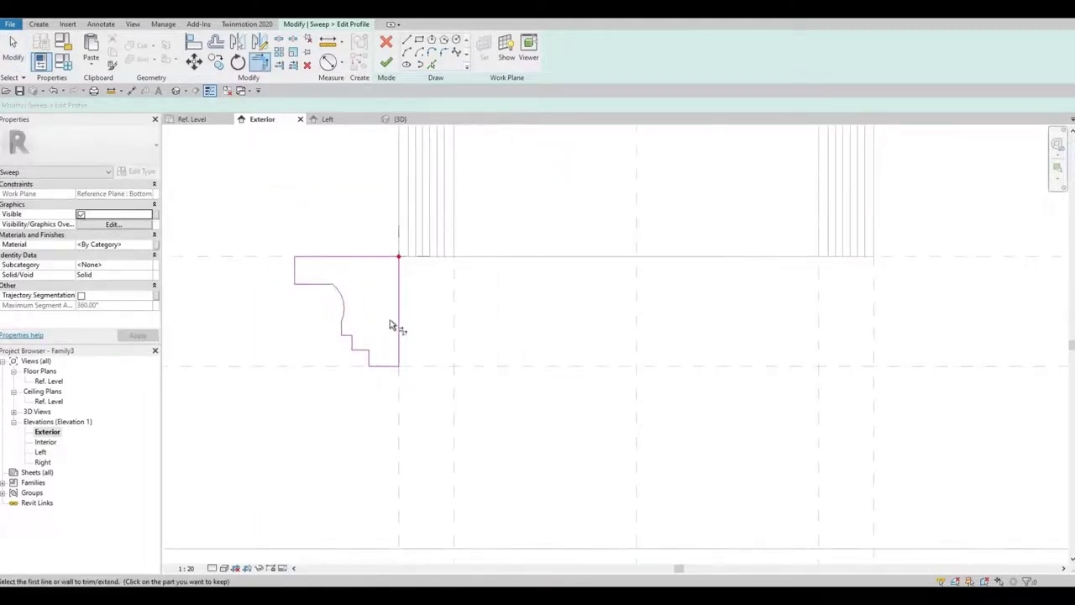
scroll(390, 321, down, 2)
scroll(369, 315, down, 2)
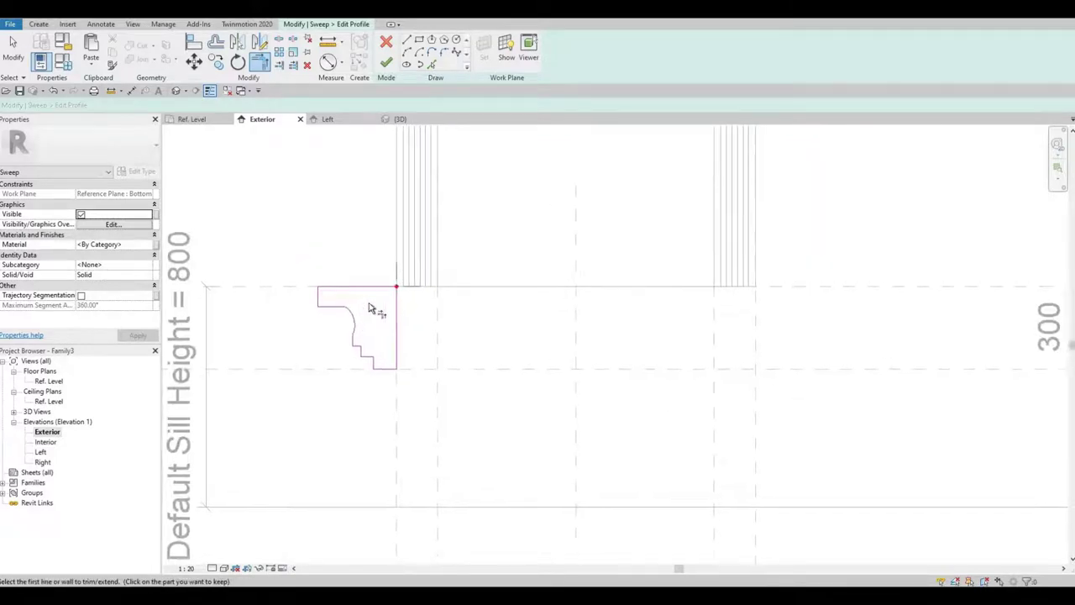
scroll(346, 328, up, 2)
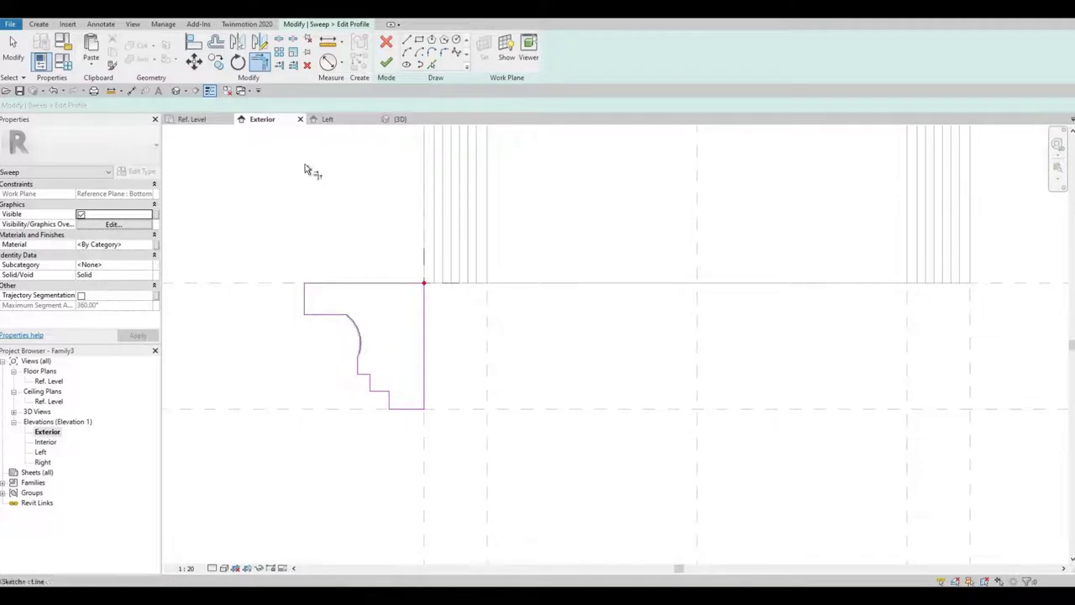
click(386, 65)
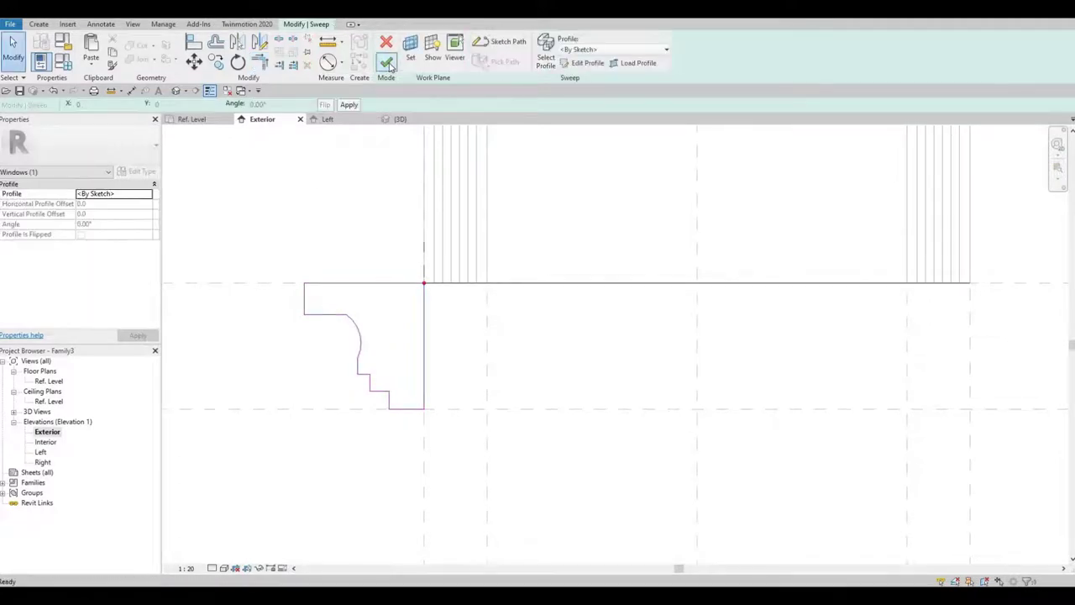
click(387, 64)
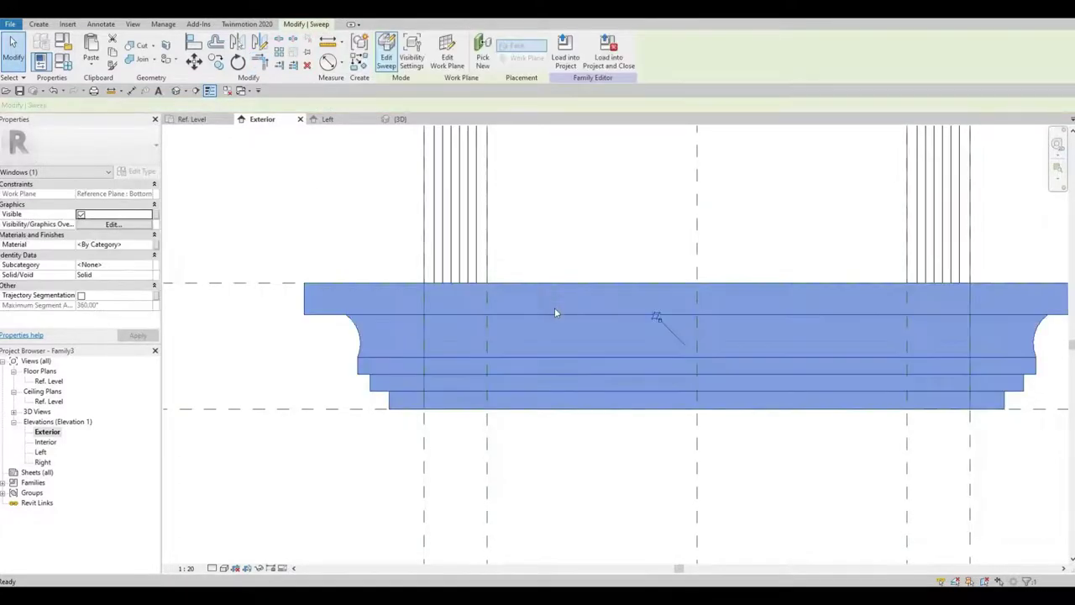
scroll(546, 324, down, 2)
scroll(532, 341, down, 2)
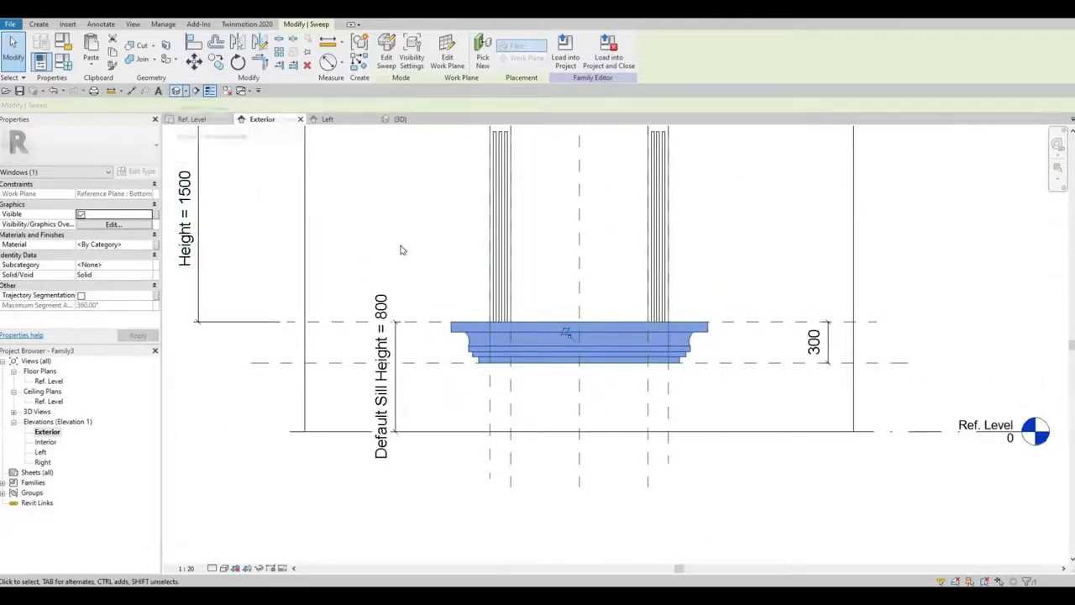
click(395, 118)
shift+middle_drag(374, 391, 409, 365)
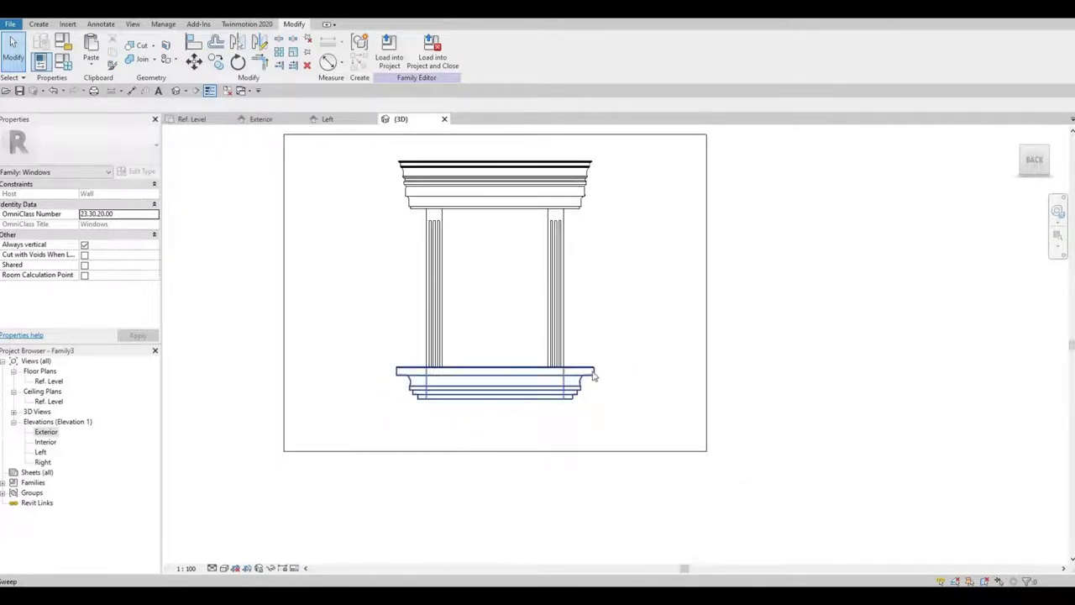
- Open the sill sweep's sketched profile for editing from the Exterior elevation
double_click(46, 432)
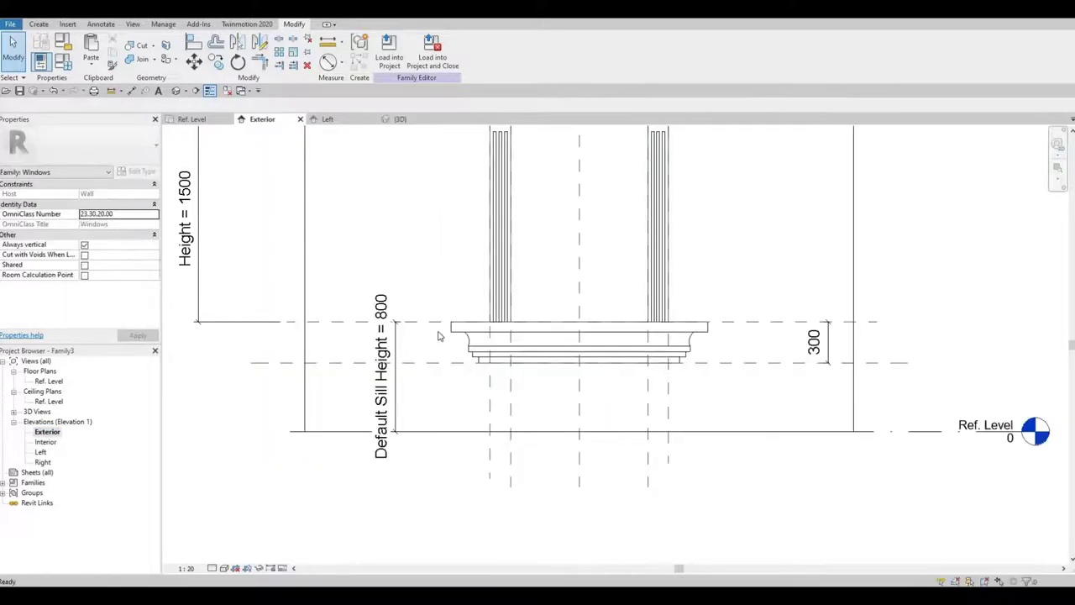
double_click(463, 333)
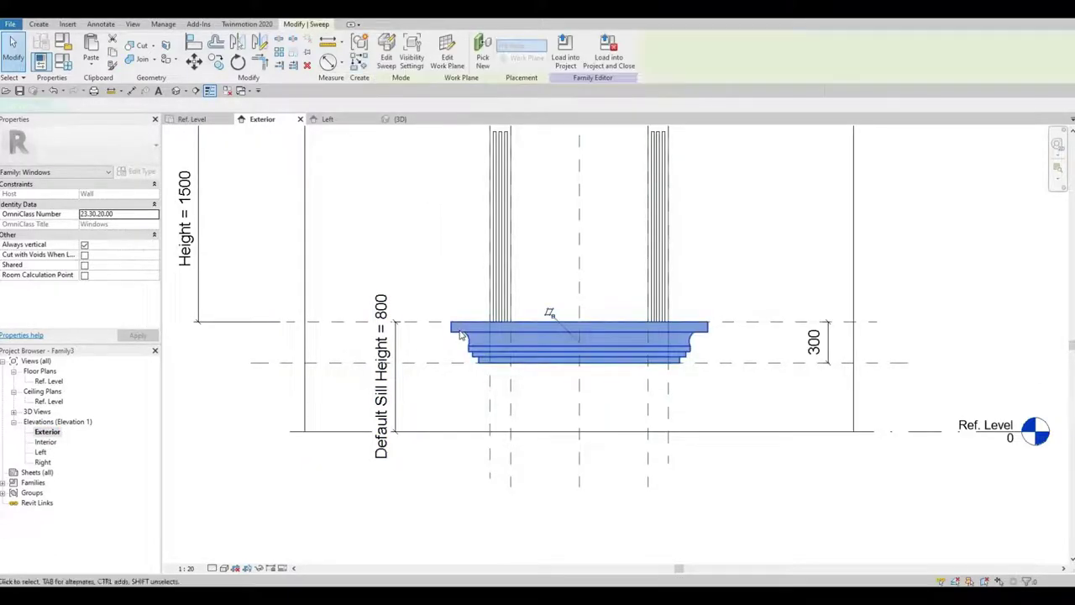
scroll(467, 332, up, 5)
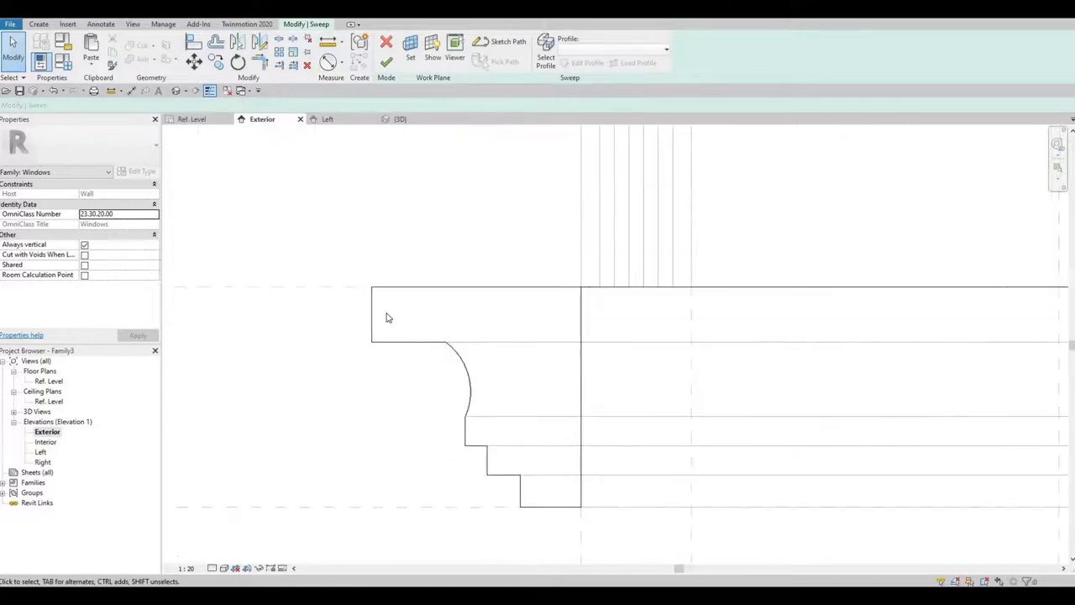
click(374, 314)
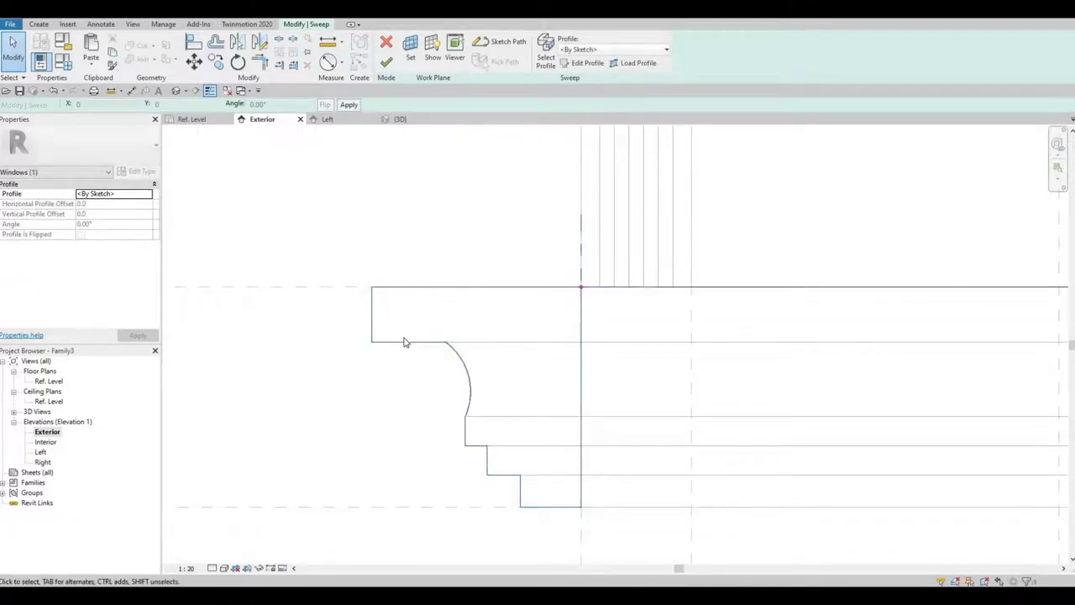
click(437, 319)
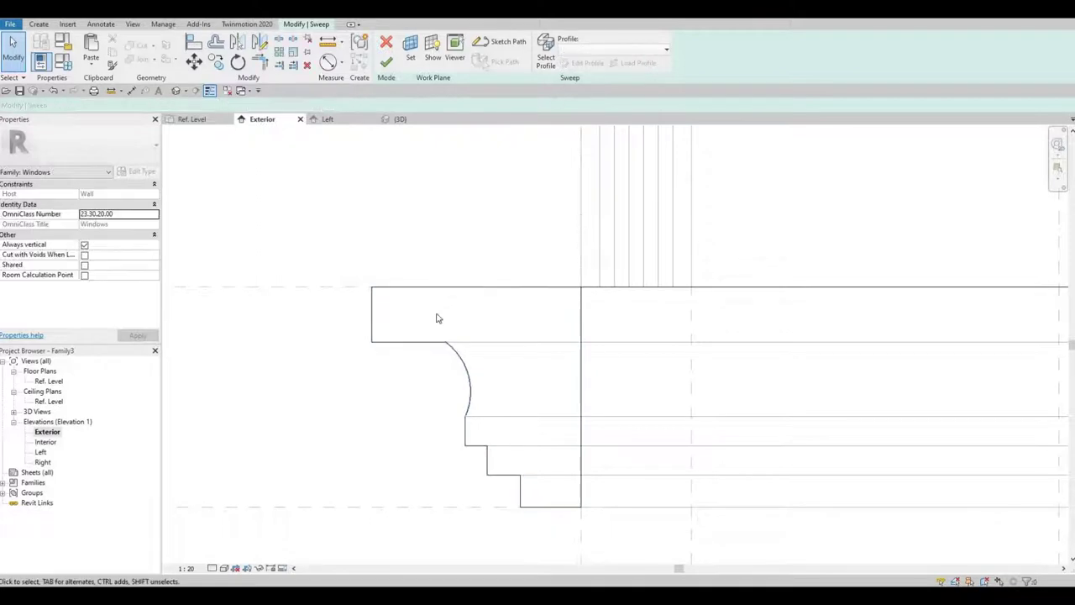
click(372, 341)
click(587, 63)
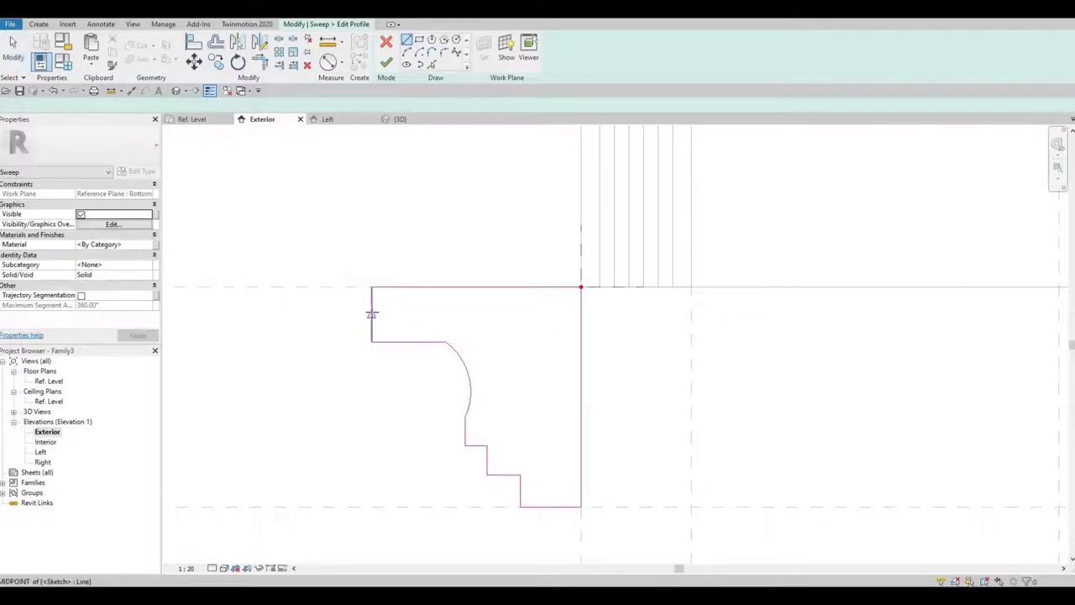
- Sketch a step in the profile's upper band, from its outer edge's midpoint about 36 mm inward and down to the band's lower edge
click(372, 315)
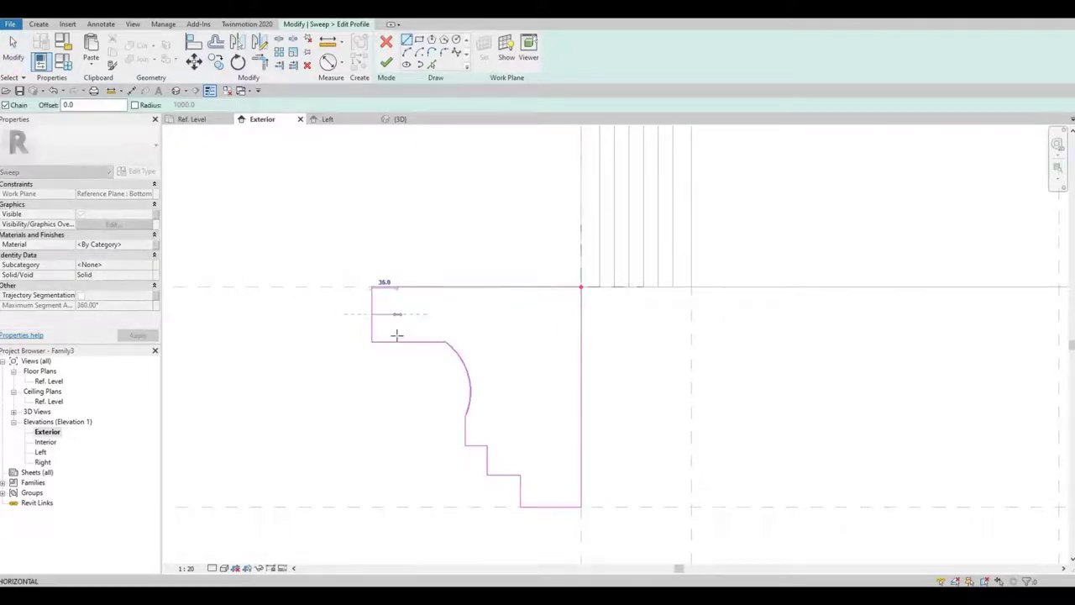
click(397, 314)
key(Escape)
key(Escape)
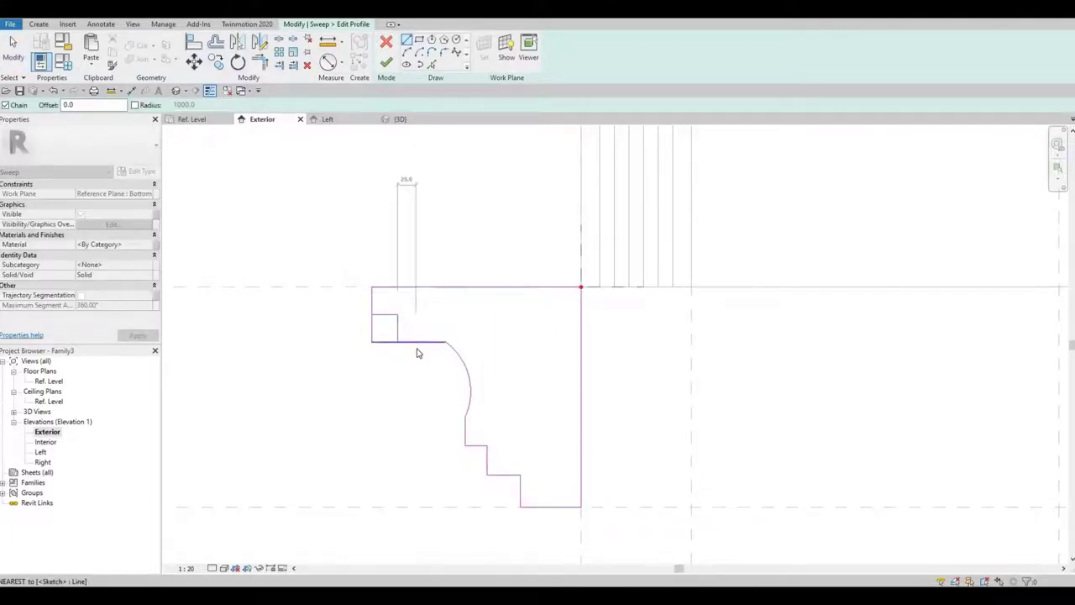
- Trim the new lines against the band's lower and outer edges to cut away the lower outer corner
click(407, 339)
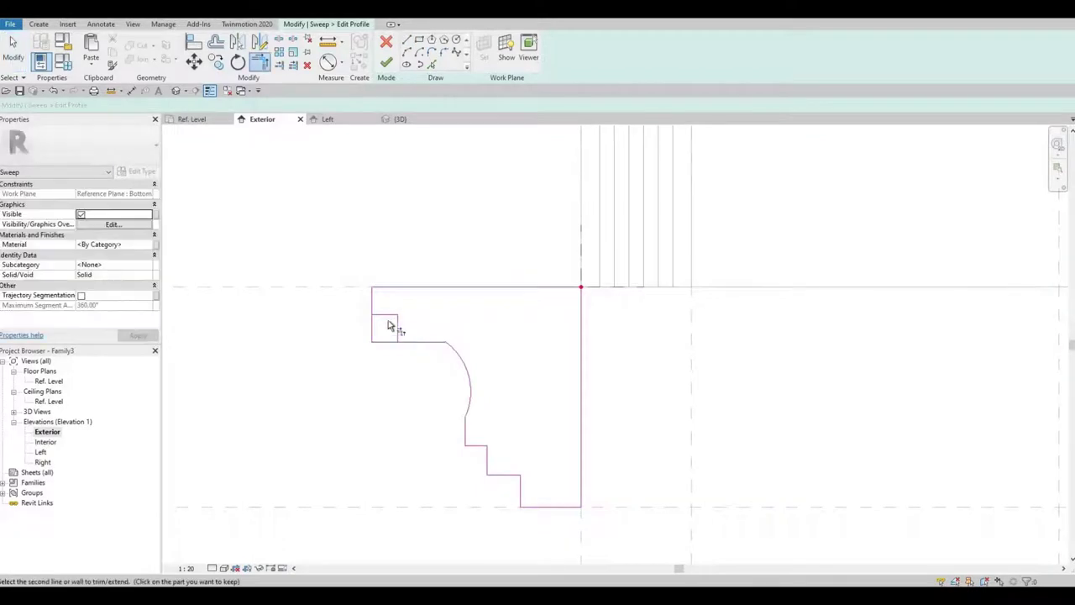
click(396, 324)
click(385, 315)
click(374, 302)
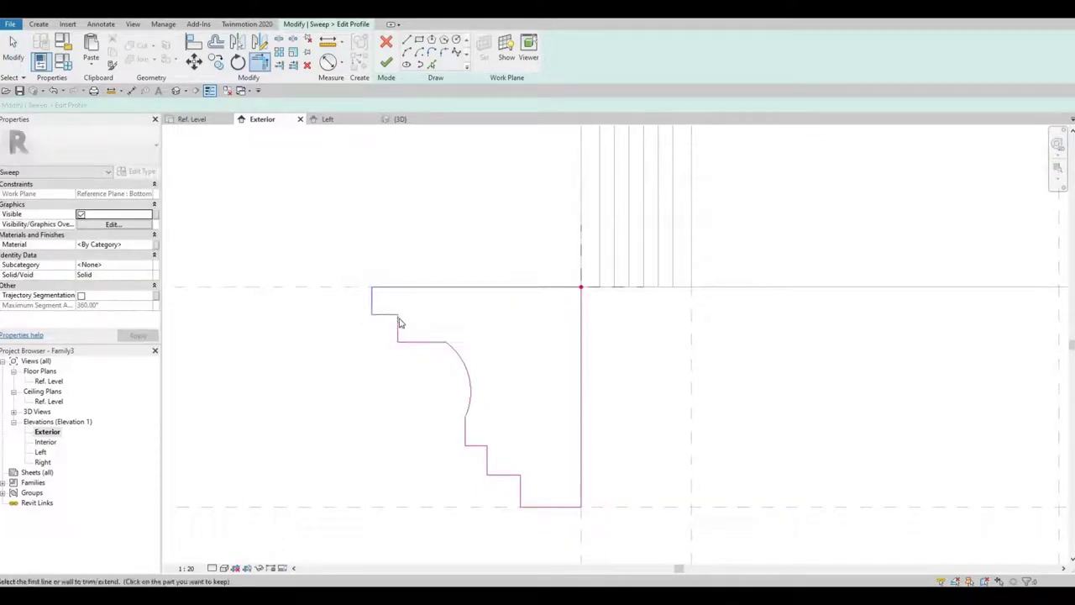
key(Escape)
- Select the five lines of the profile's upper two steps and nudge them inward toward the pilaster
mouse_move(362, 276)
mouse_down()
mouse_move(431, 382)
mouse_move(364, 266)
mouse_move(372, 302)
mouse_up()
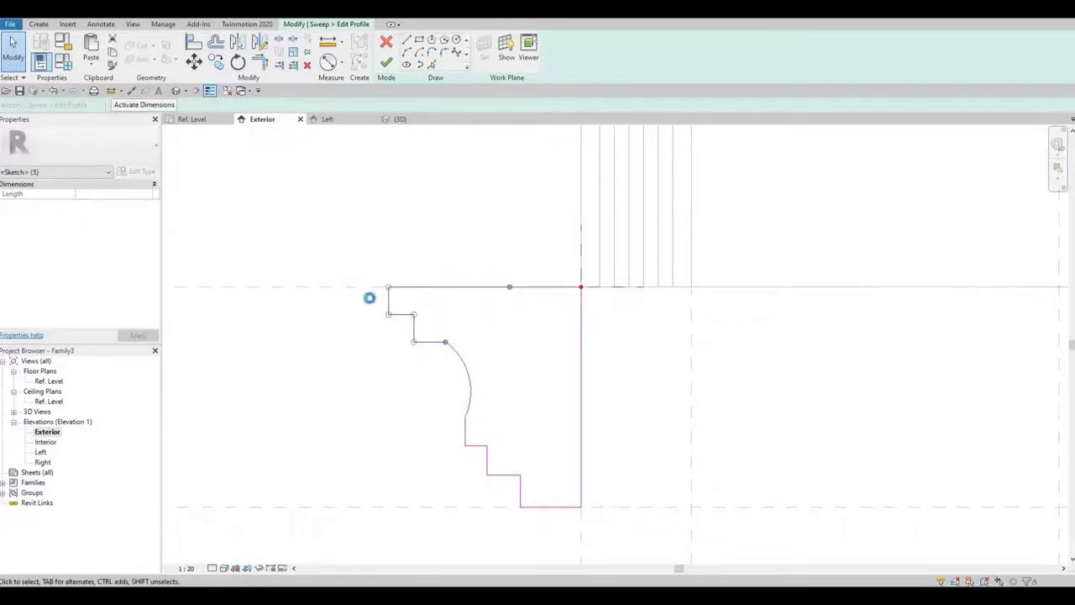
key(Right)
key(Right)
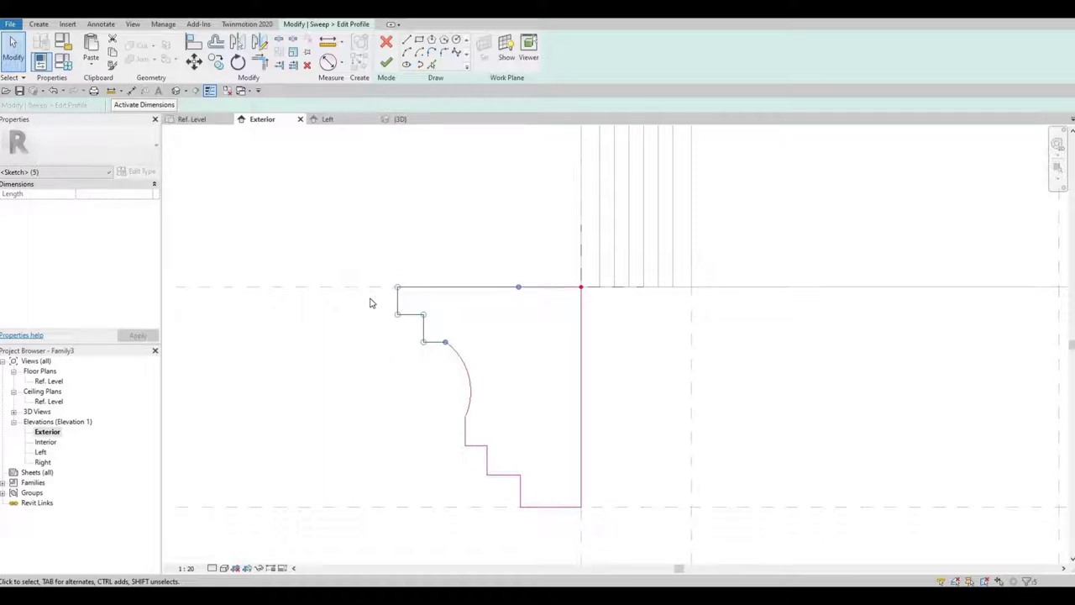
- Finish the edited profile and sweep, and inspect the stepped sill in the 3D view
click(391, 71)
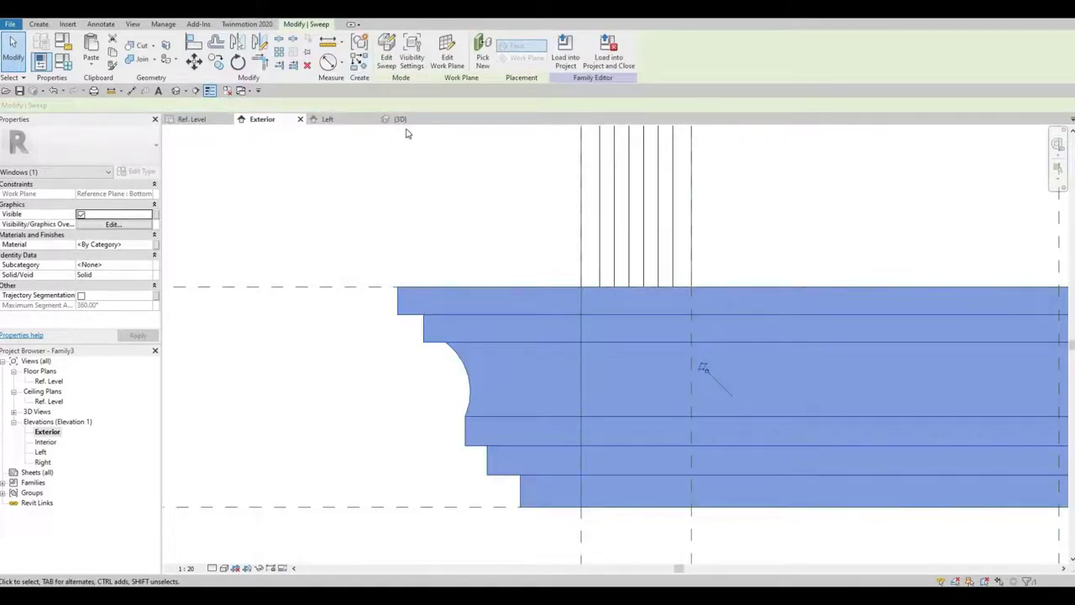
click(400, 119)
scroll(507, 299, down, 1)
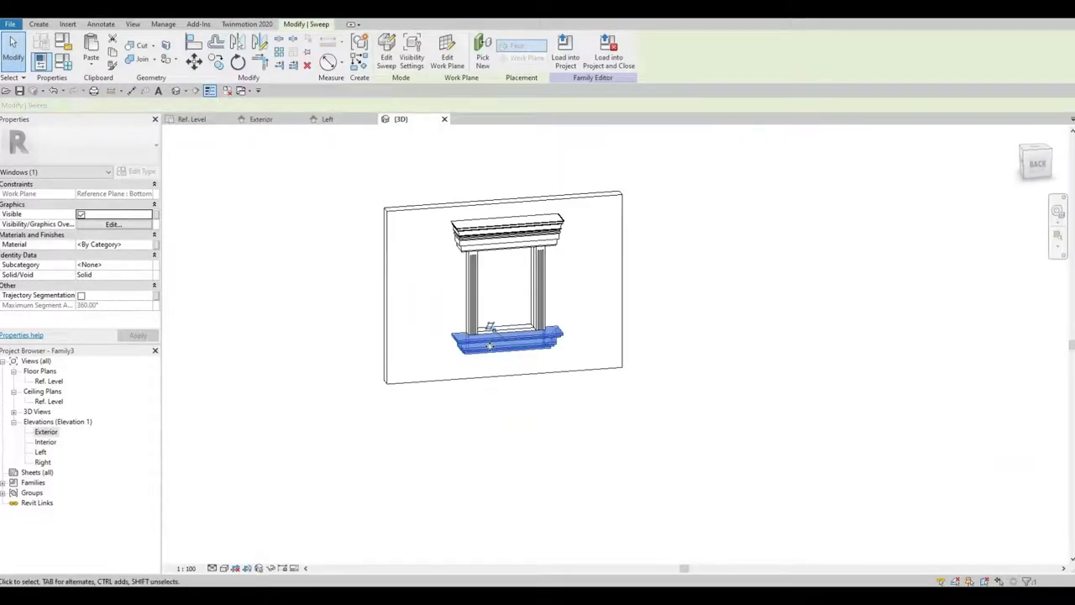
shift+middle_drag(489, 345, 479, 278)
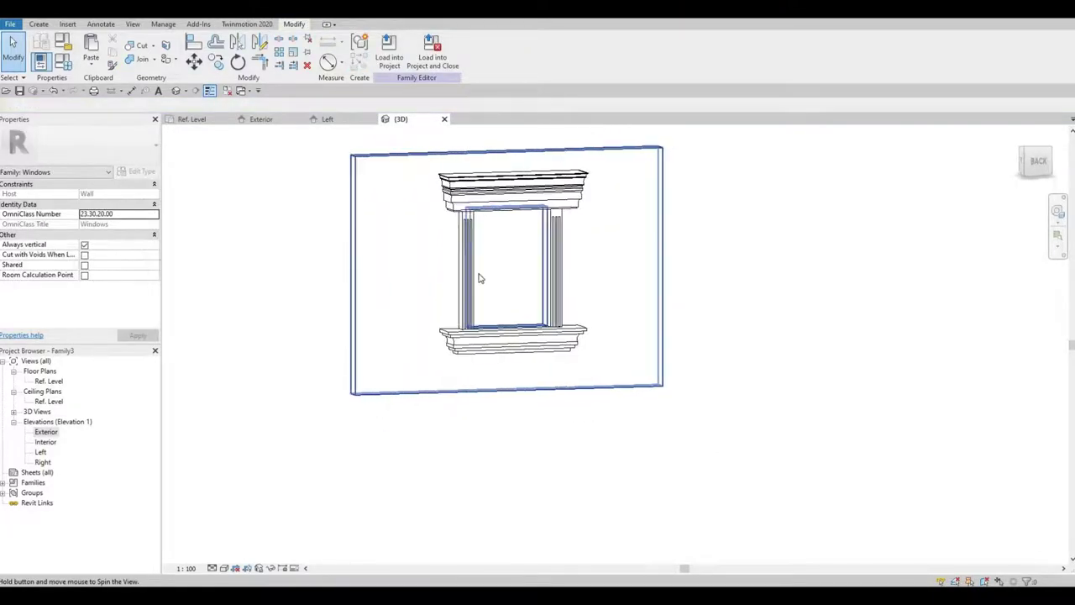
shift+middle_drag(468, 320, 498, 350)
scroll(481, 332, up, 4)
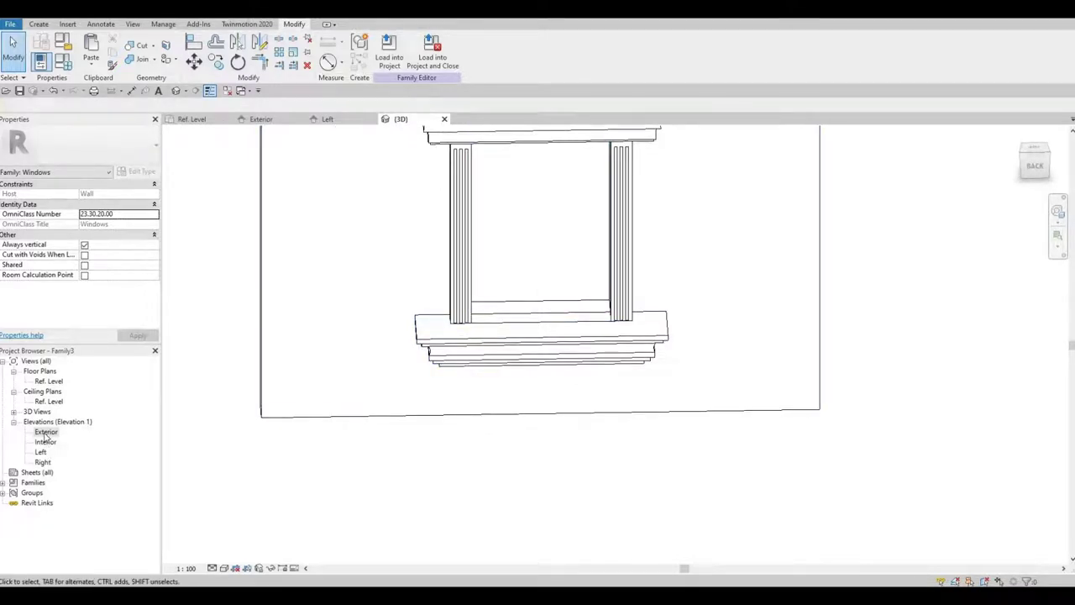
- Create an extrusion in the Ref. Level plan from a 1300 x 150 mm rectangle between the outer pilaster planes and wall face, with its edges locked
click(48, 409)
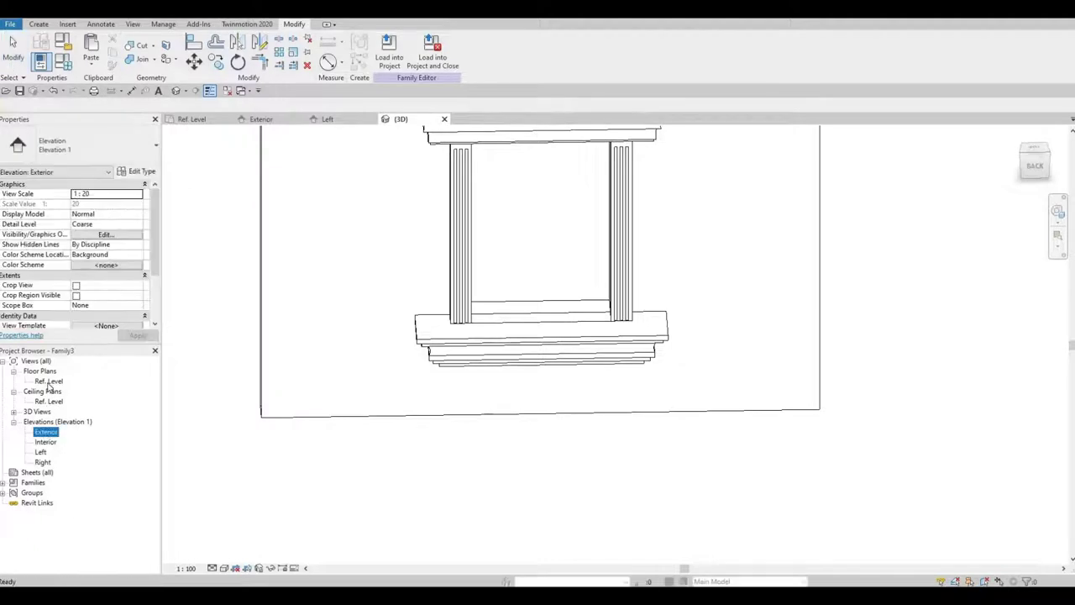
double_click(48, 381)
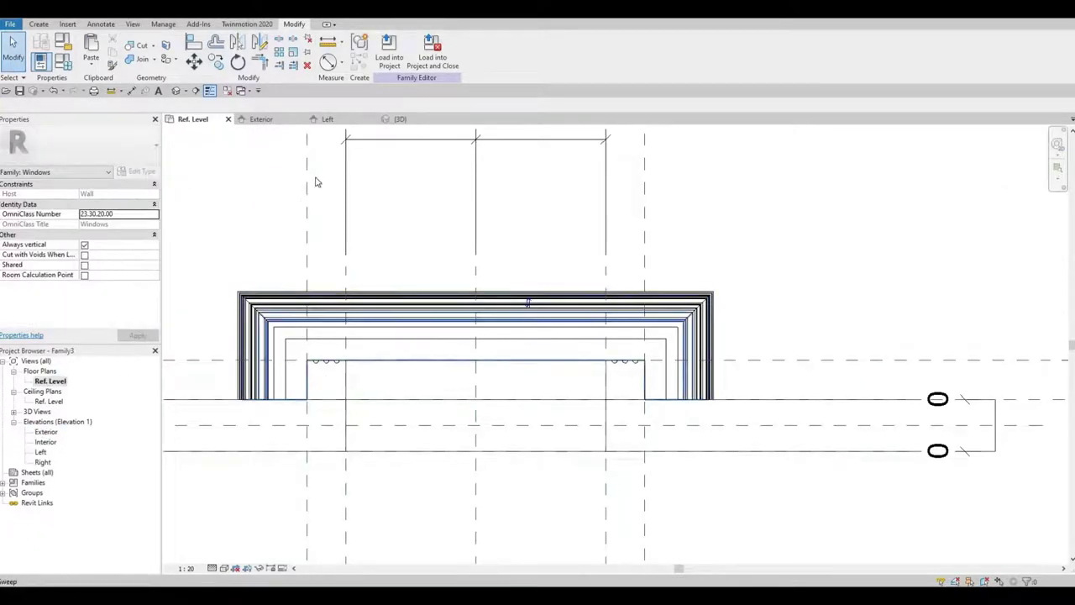
click(39, 24)
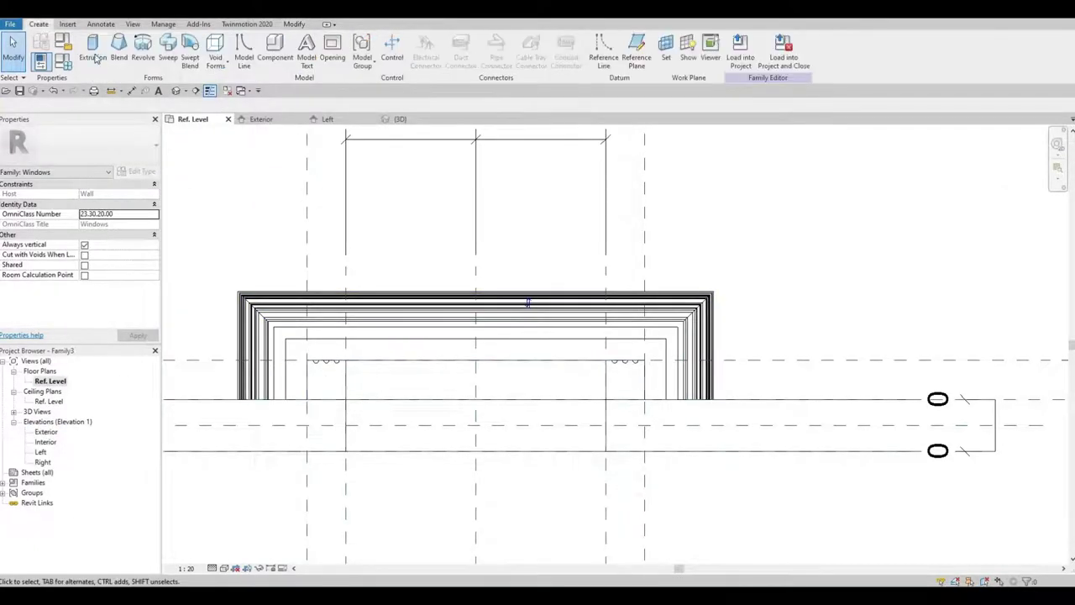
click(90, 48)
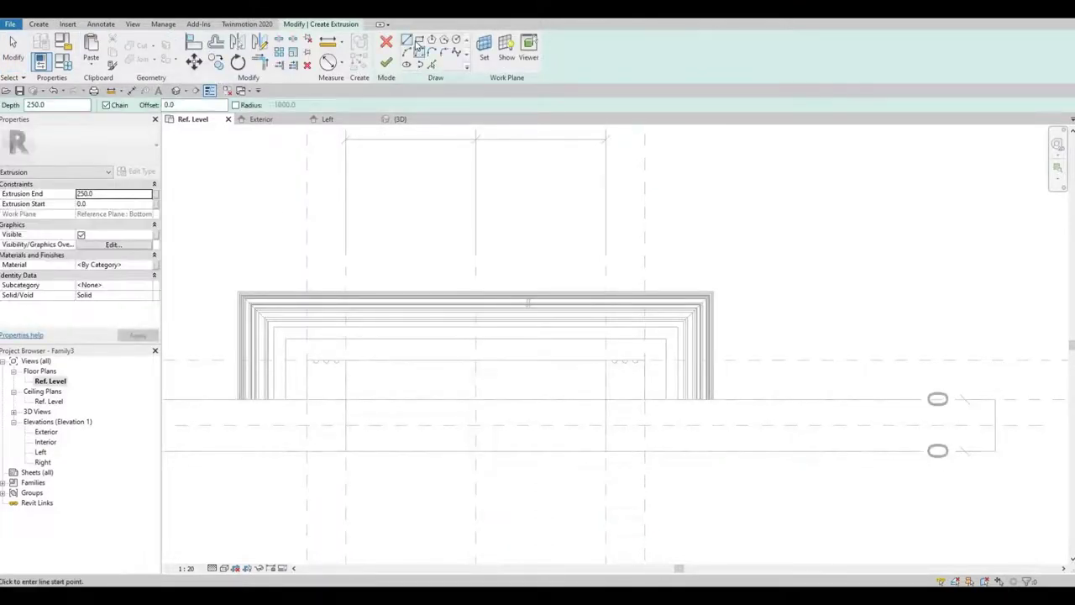
click(420, 42)
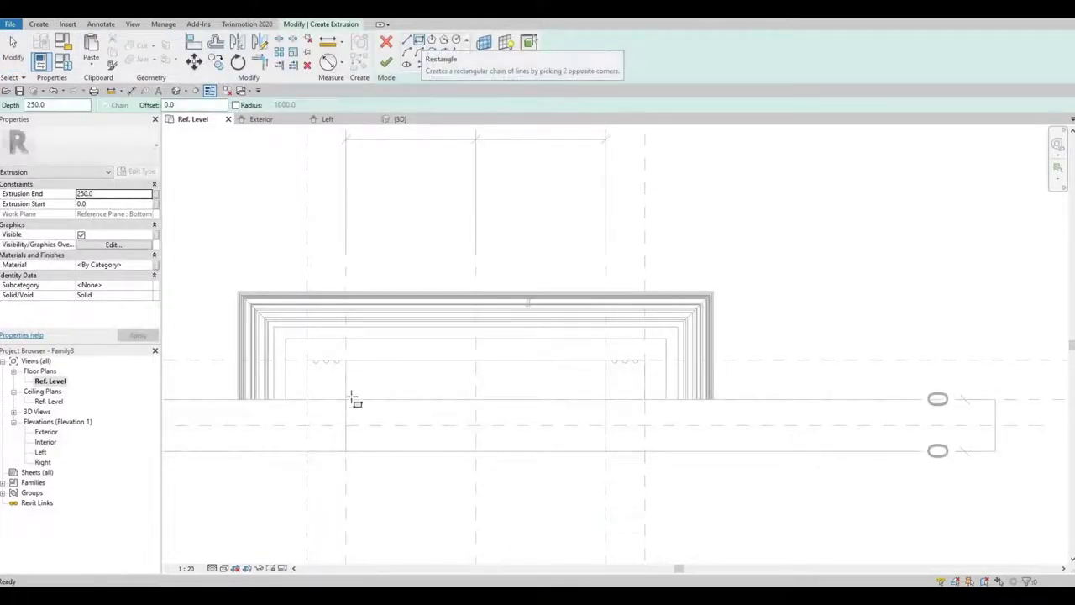
scroll(332, 374, up, 2)
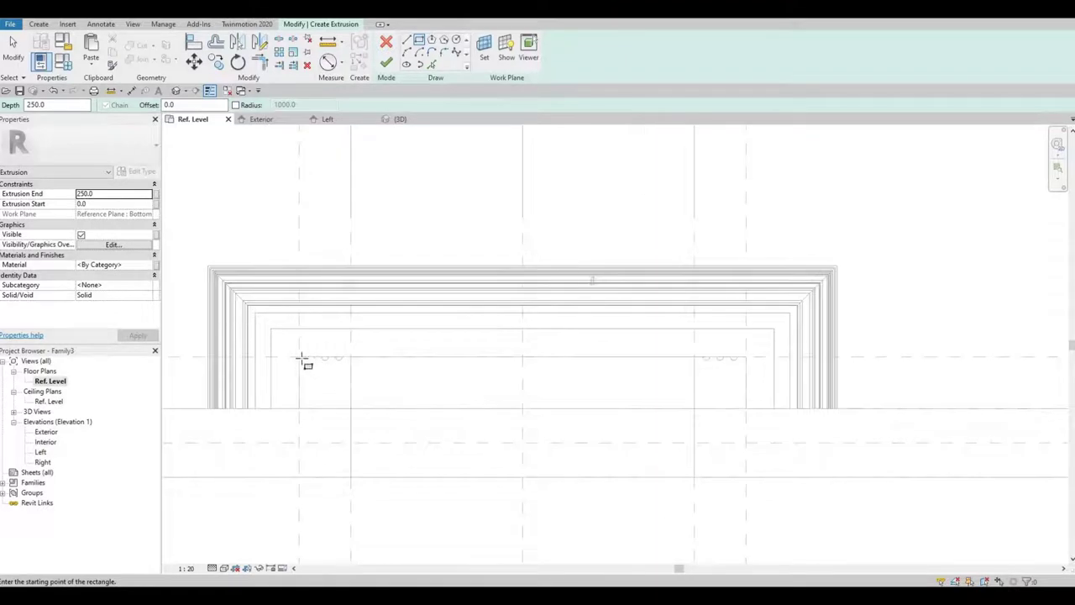
click(299, 357)
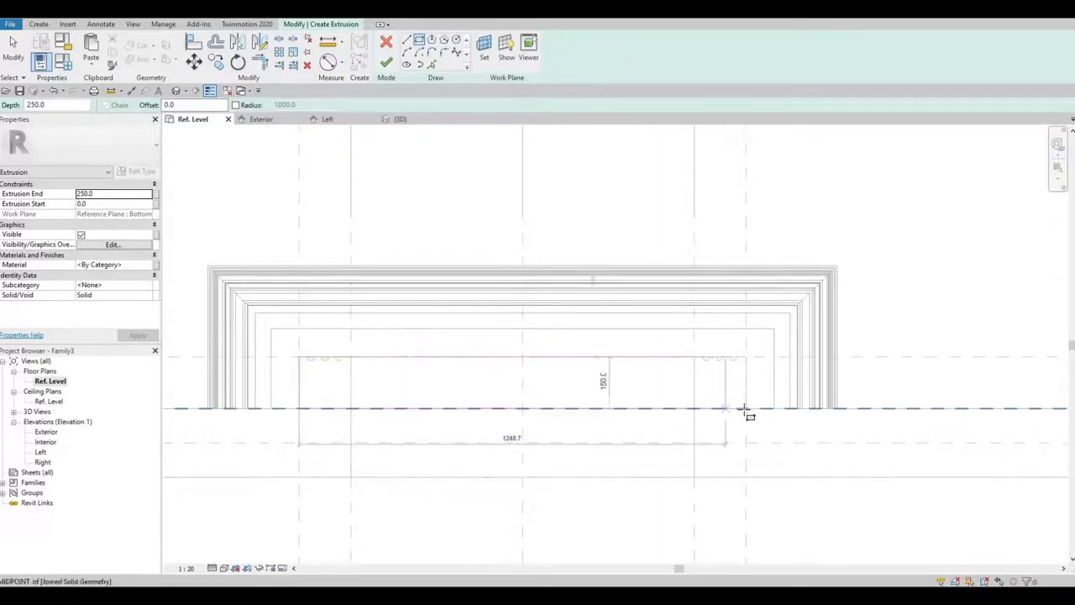
click(746, 409)
click(503, 338)
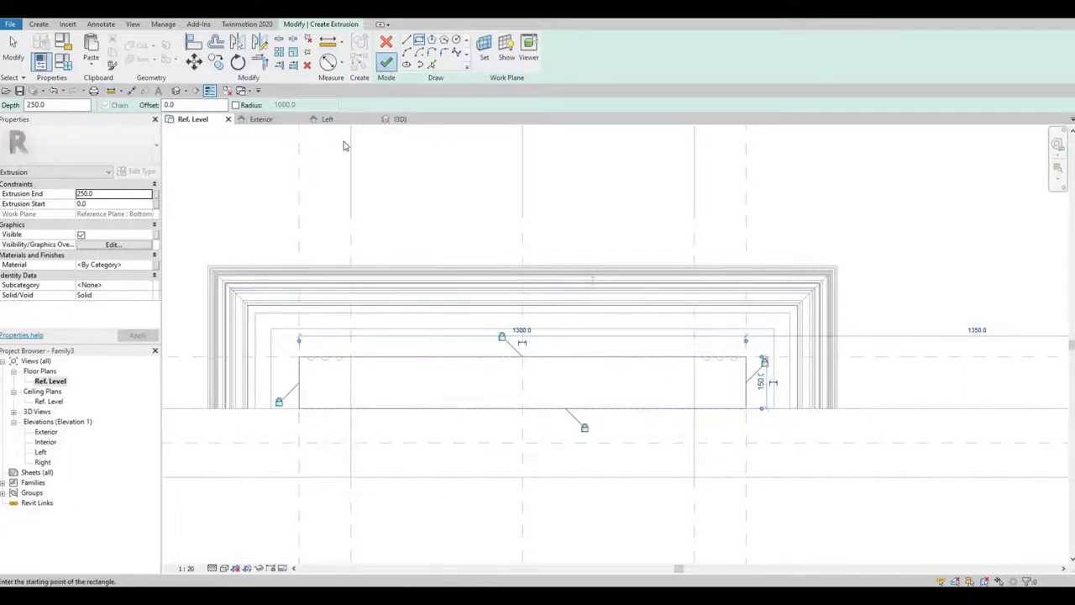
click(385, 63)
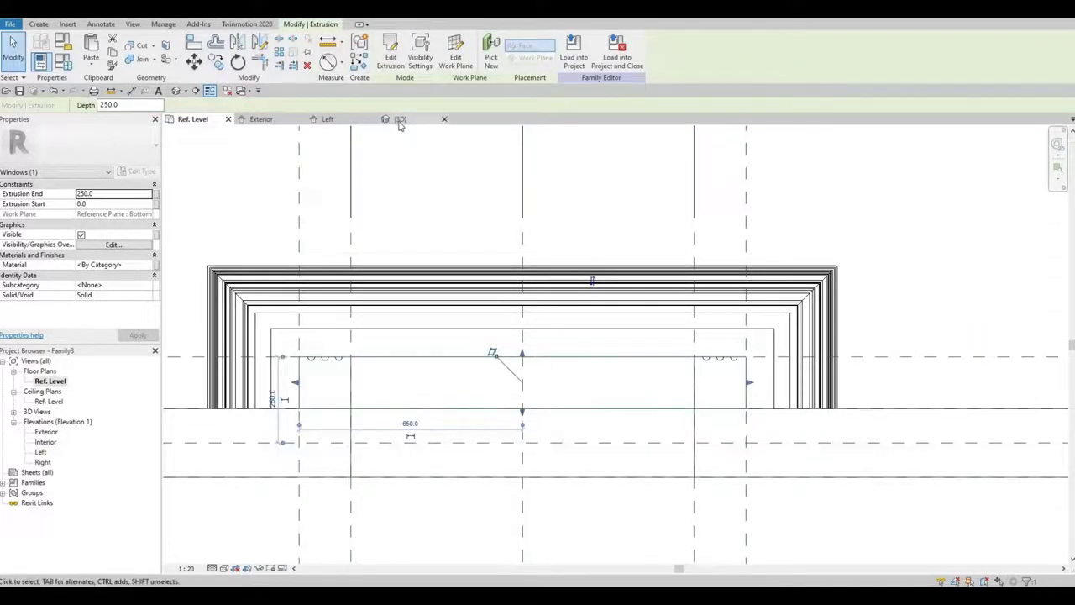
- Stretch the extrusion's bottom face in 3D down to the sill's underside, at an extrusion start of -300 mm, and lock it
click(399, 120)
shift+middle_drag(377, 295, 536, 339)
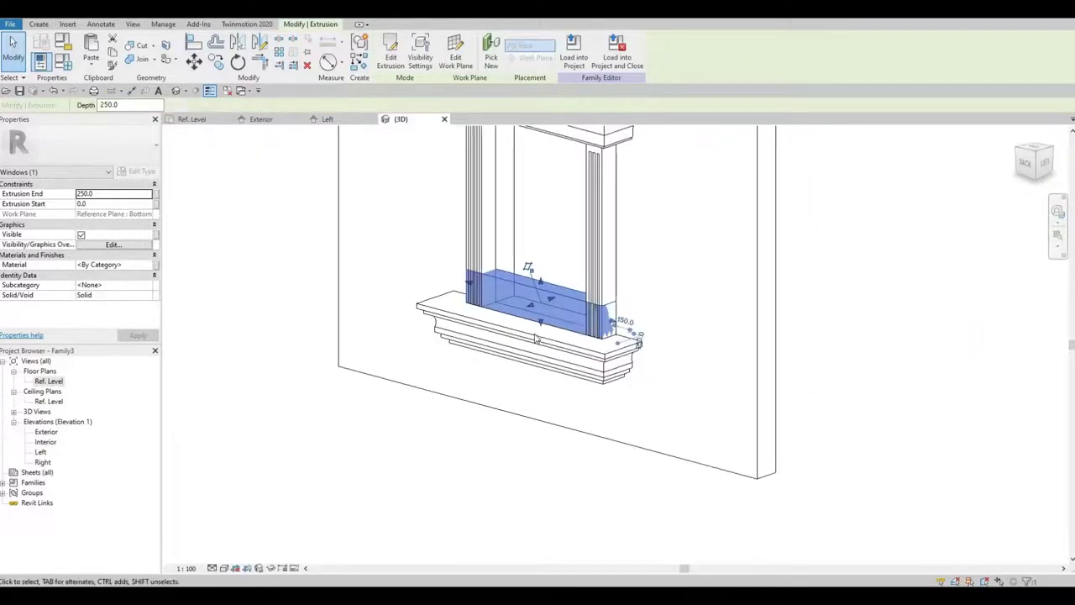
scroll(536, 339, up, 2)
drag(542, 334, 543, 396)
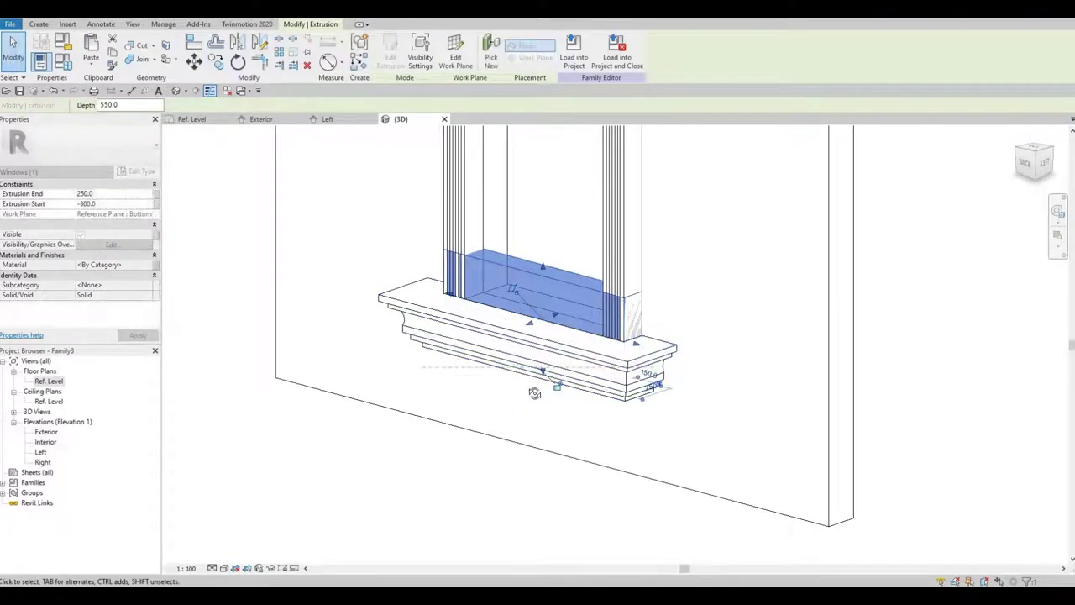
shift+middle_drag(554, 384, 556, 384)
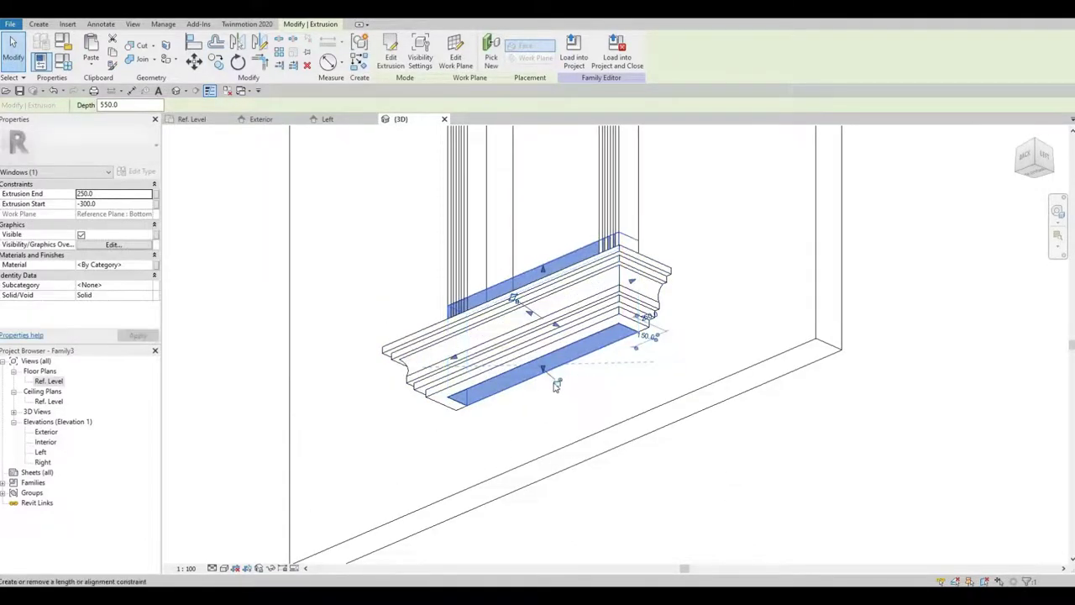
shift+middle_drag(540, 431, 541, 269)
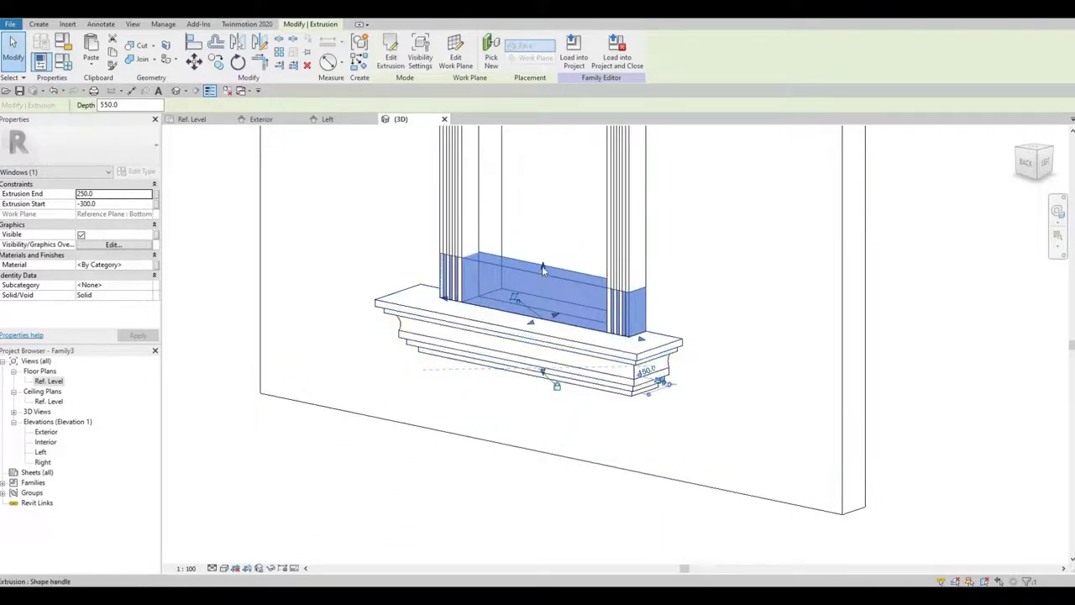
- Lower the extrusion's top face to the sill's top, at an extrusion end of 0, and lock it there
drag(542, 272, 544, 318)
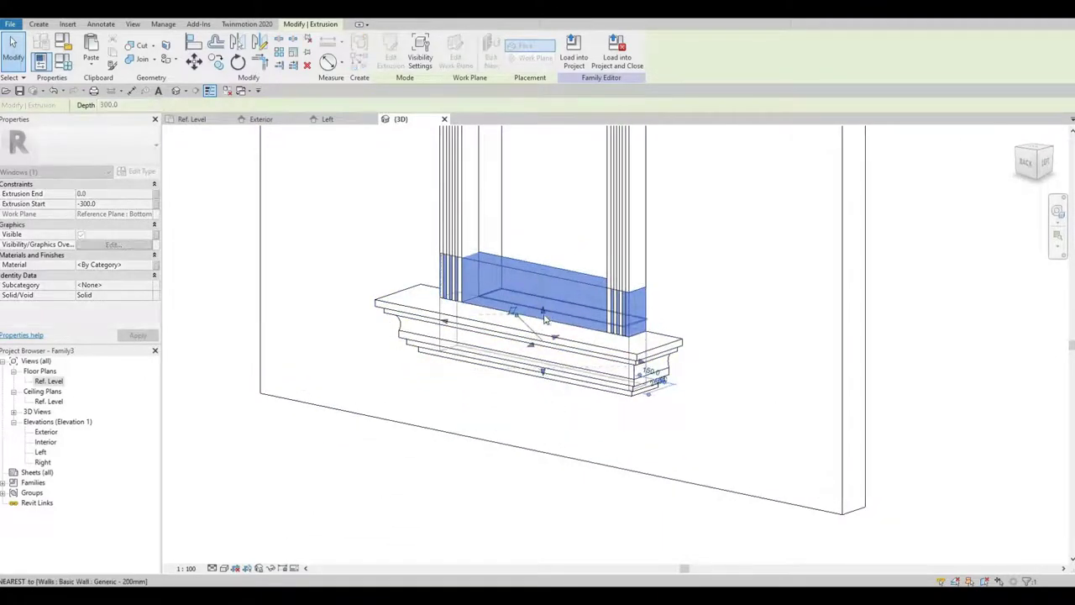
drag(546, 368, 546, 371)
click(556, 386)
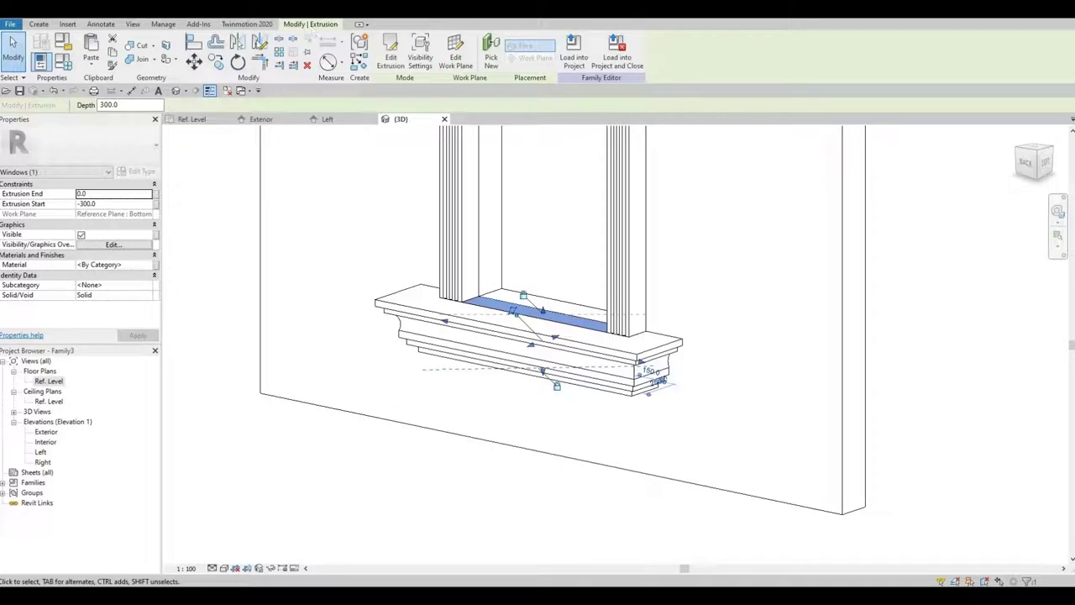
- Join the infill extrusion to the sill sweep and inspect the joined sill from below and from the front
click(142, 61)
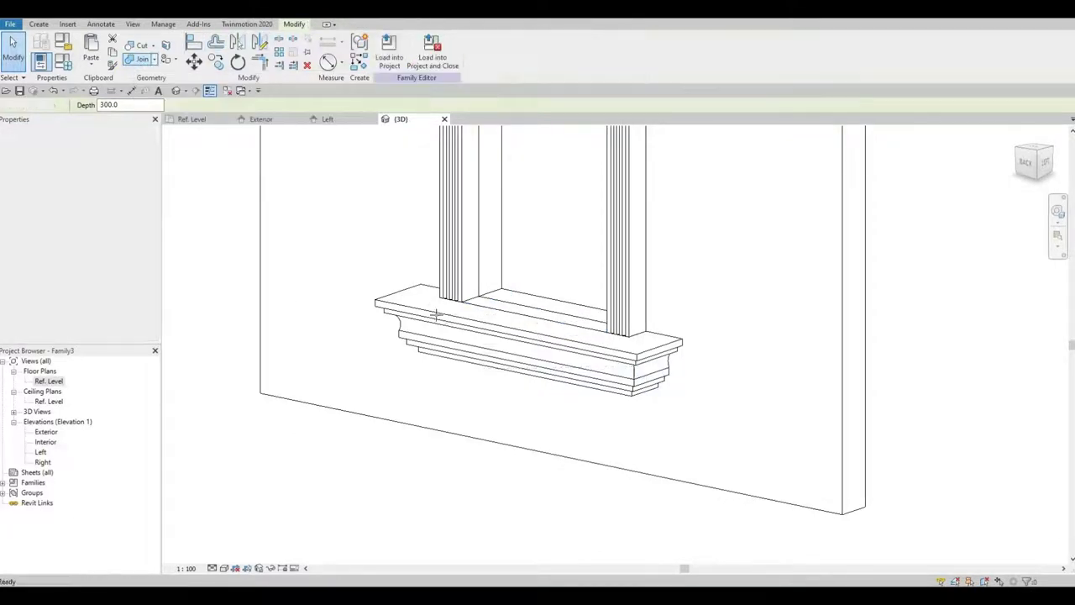
click(493, 317)
click(512, 315)
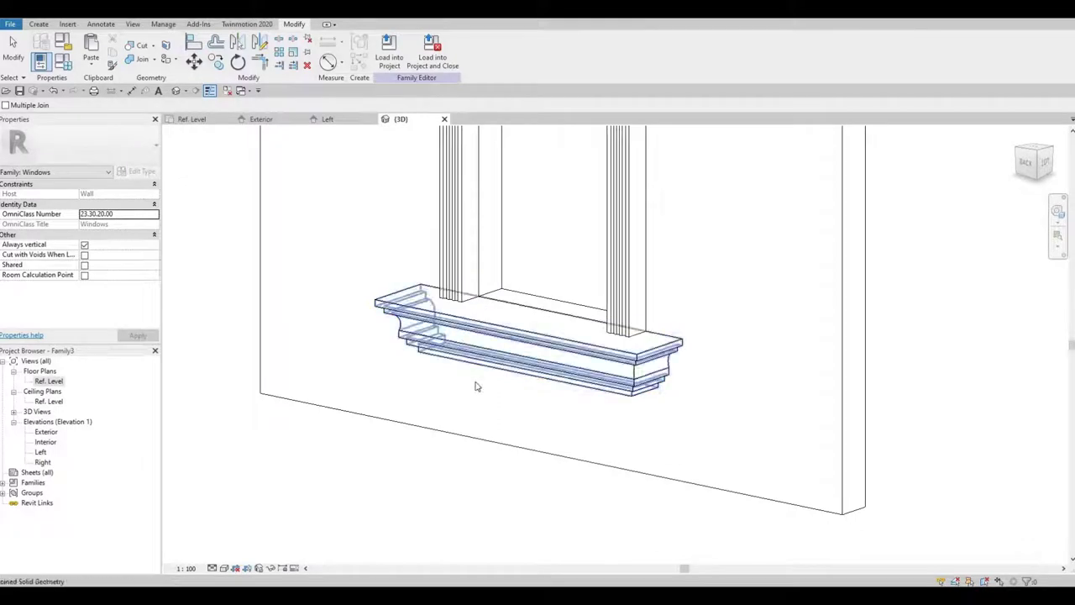
key(Escape)
shift+middle_drag(526, 385, 490, 355)
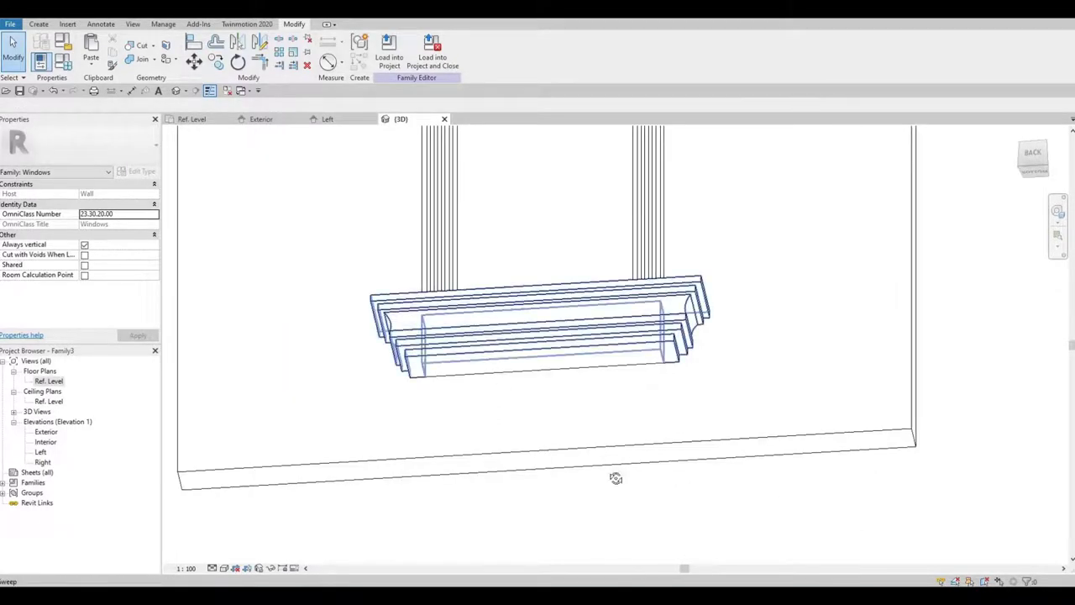
shift+middle_drag(617, 478, 450, 196)
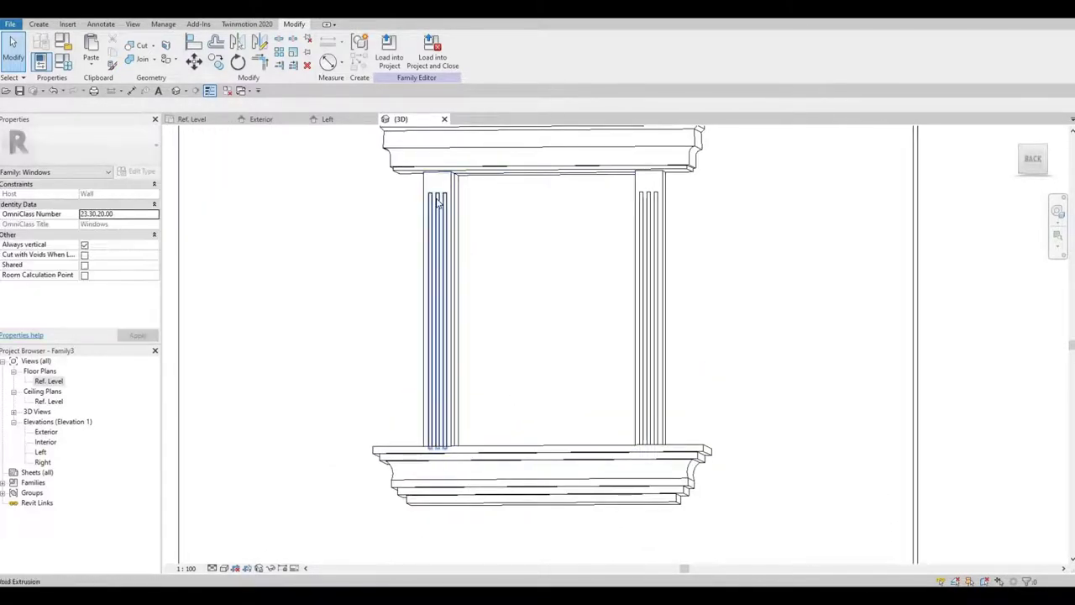
click(436, 198)
click(590, 417)
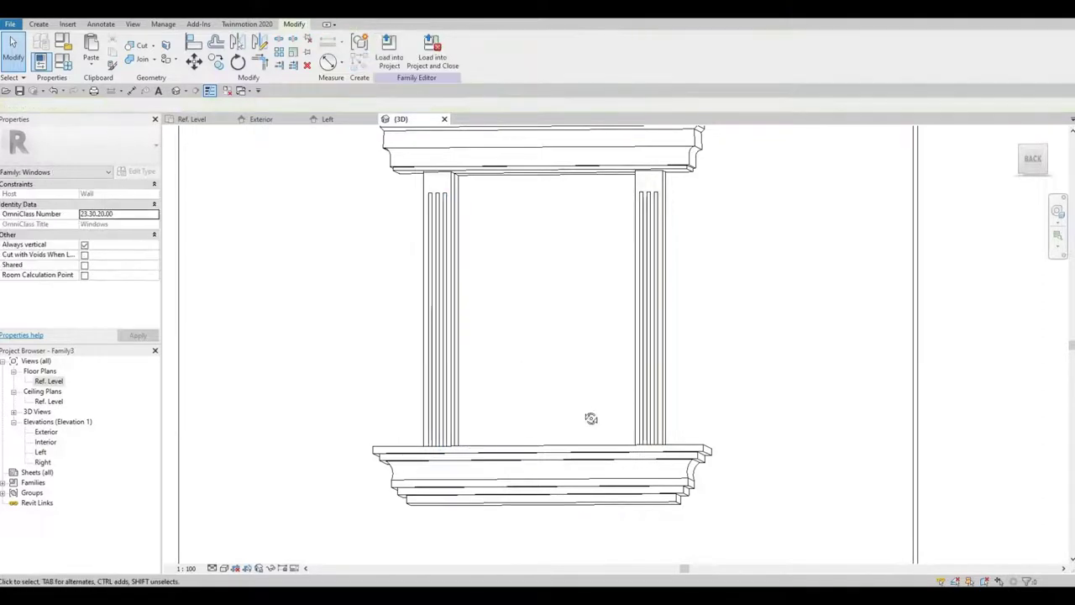
shift+middle_drag(591, 417, 580, 403)
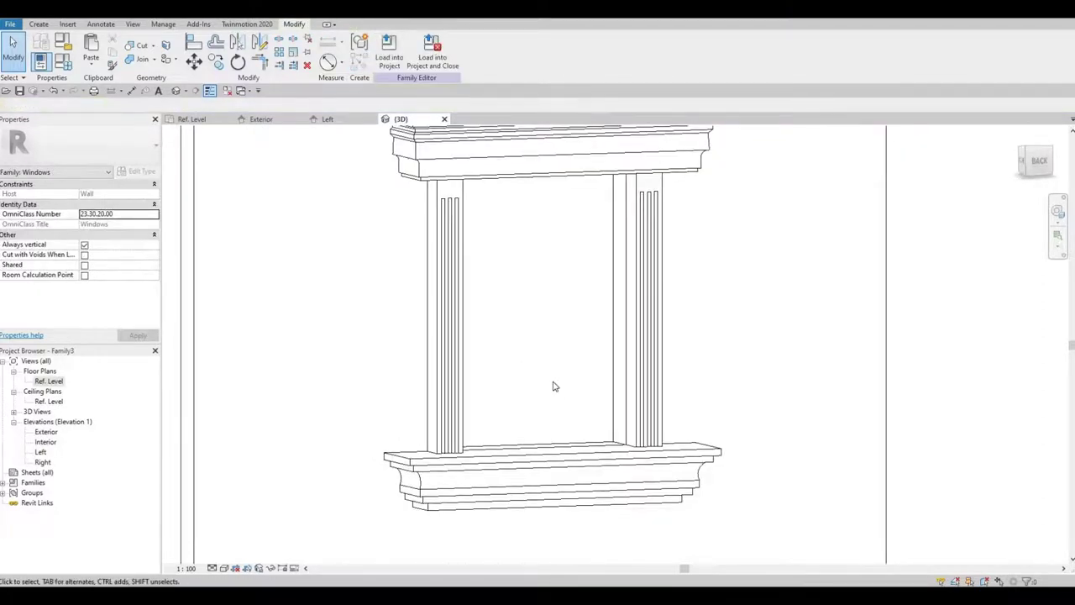
shift+middle_drag(413, 341, 469, 281)
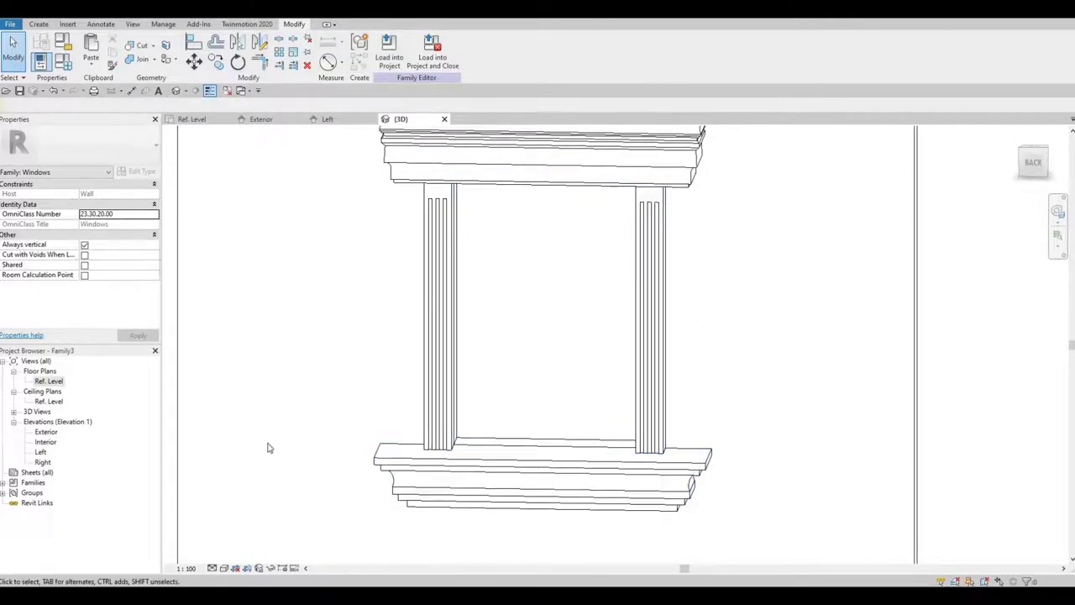
- In the Exterior elevation, draw two vertical reference planes about 95 mm and 86 mm inside the left and right pilasters' inner edges
double_click(44, 433)
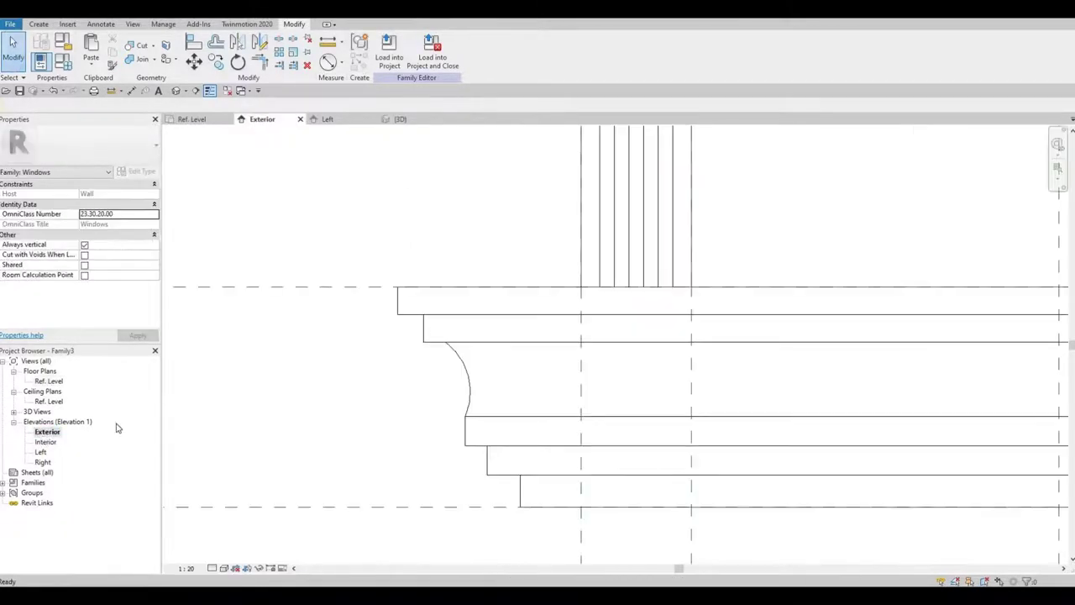
scroll(377, 343, down, 10)
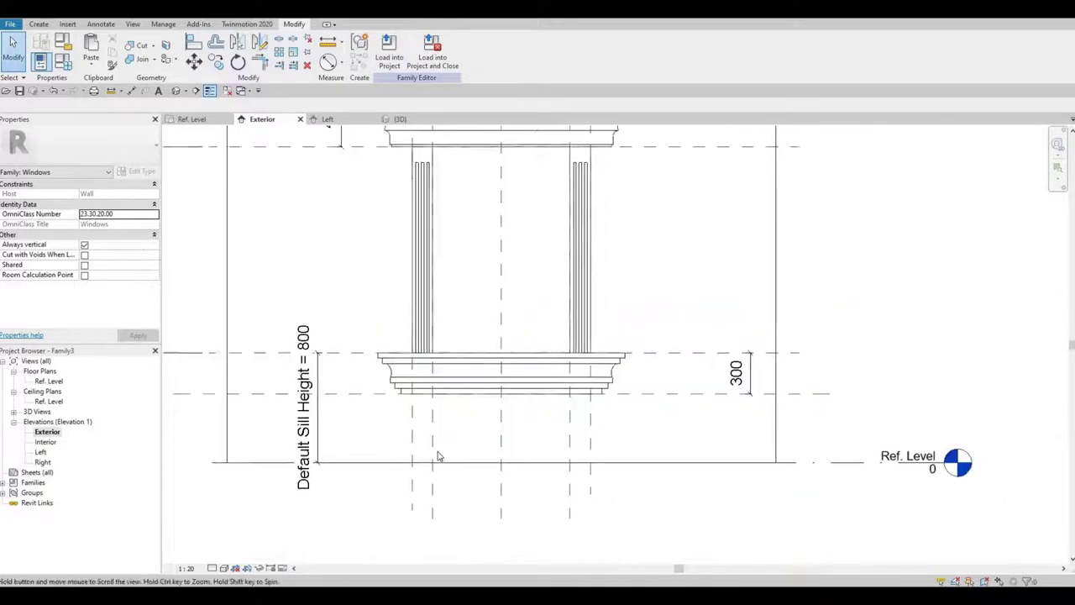
middle_drag(439, 434, 439, 415)
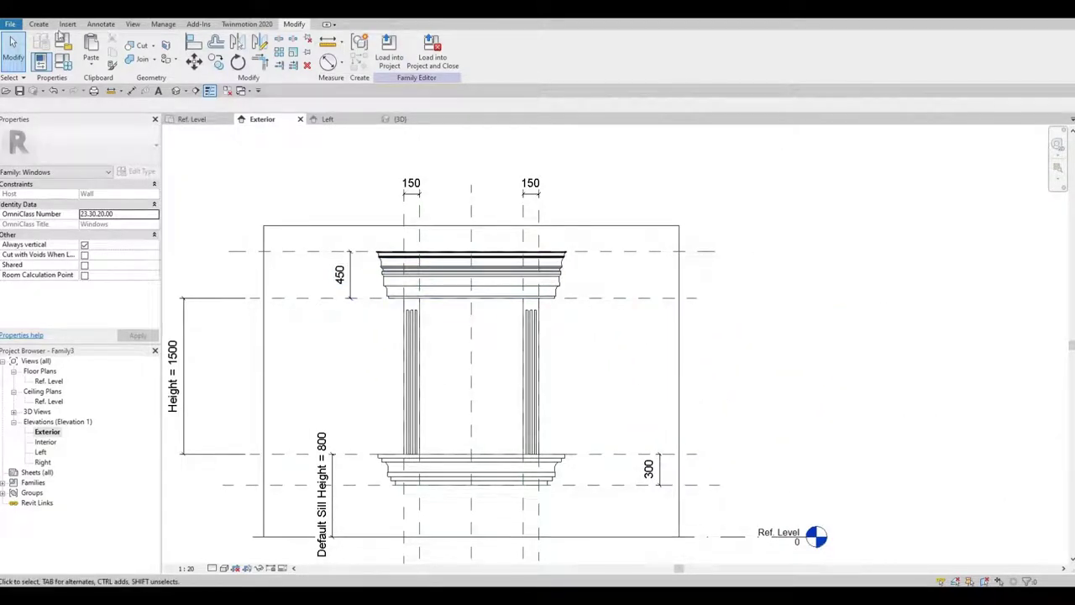
click(38, 24)
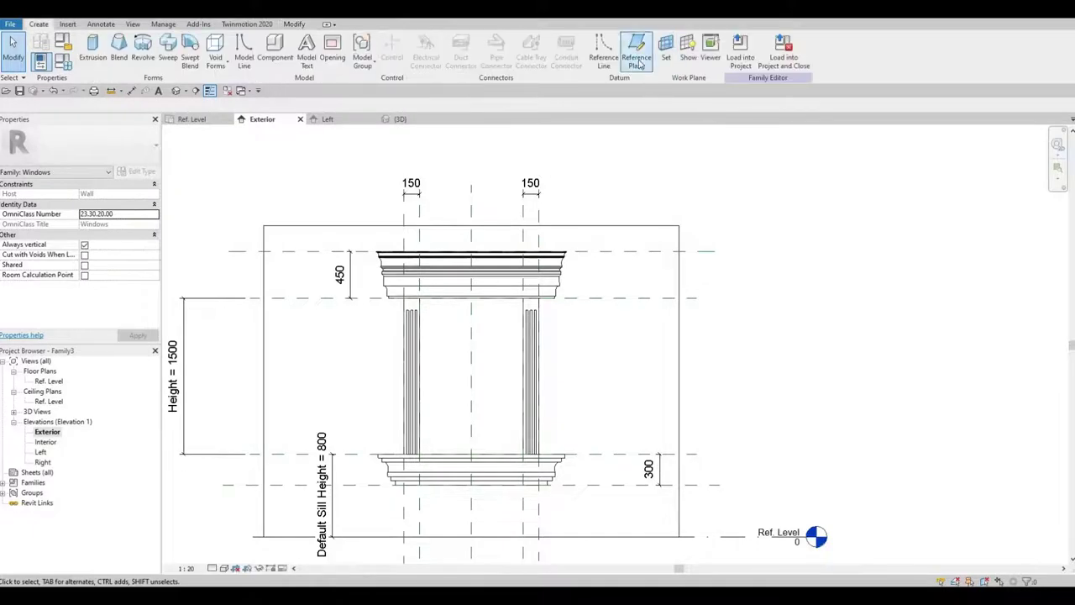
click(430, 214)
middle_drag(431, 389, 436, 352)
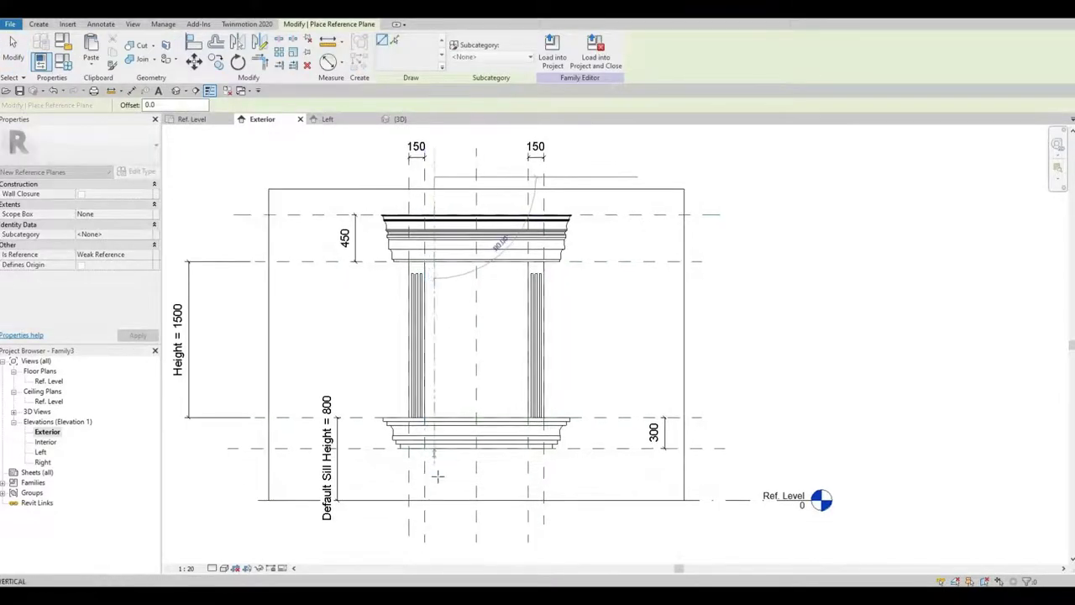
click(435, 477)
click(520, 182)
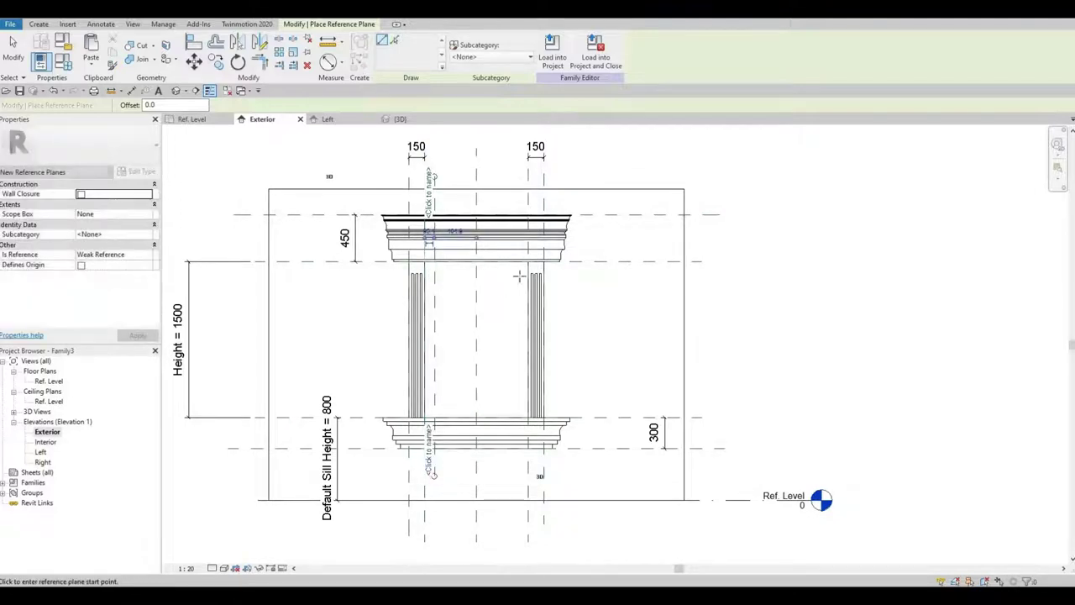
click(518, 474)
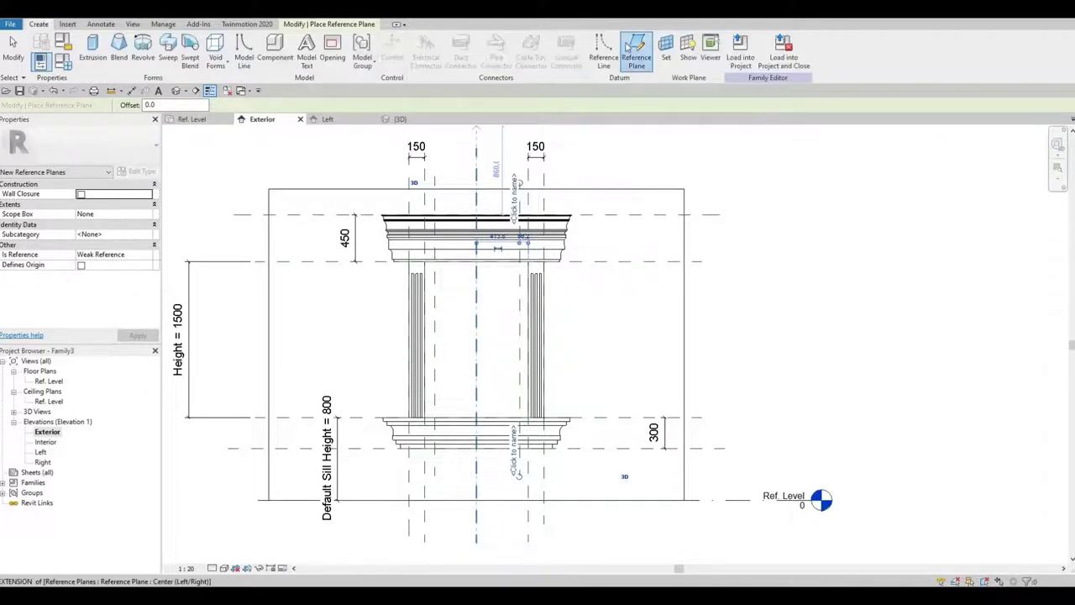
- Draw two horizontal reference planes across the window opening, about 133 mm below the cornice and about 82 mm above the sill's top
click(363, 276)
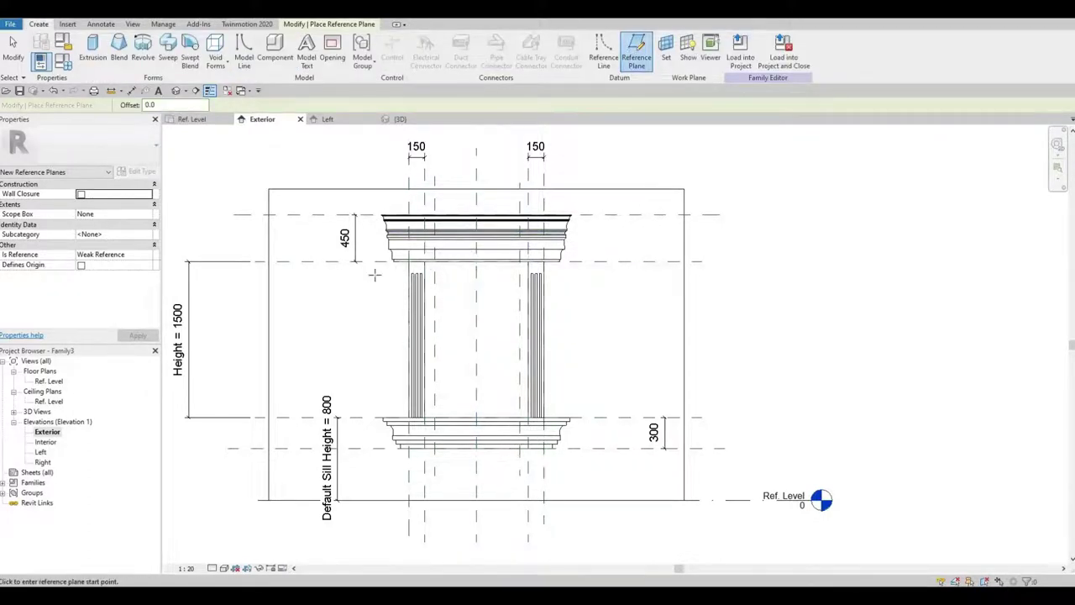
click(621, 276)
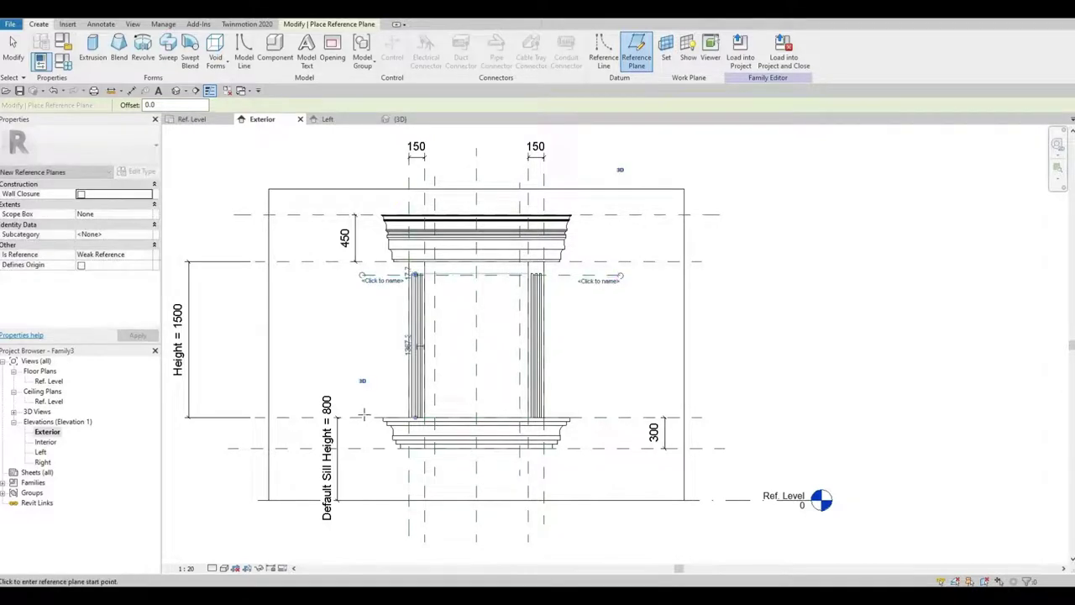
click(357, 411)
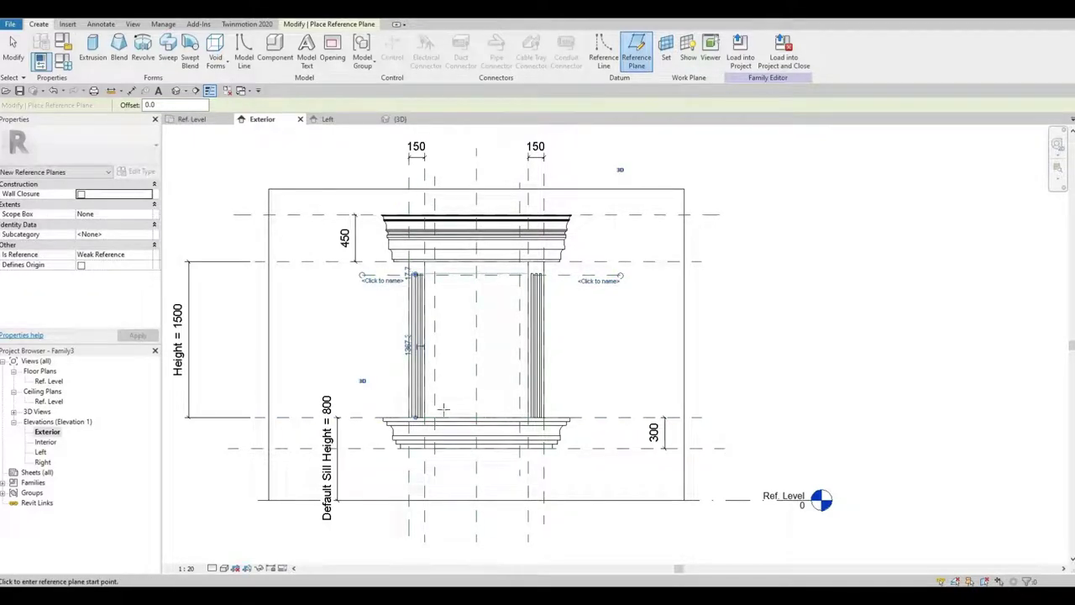
click(640, 403)
scroll(597, 329, up, 2)
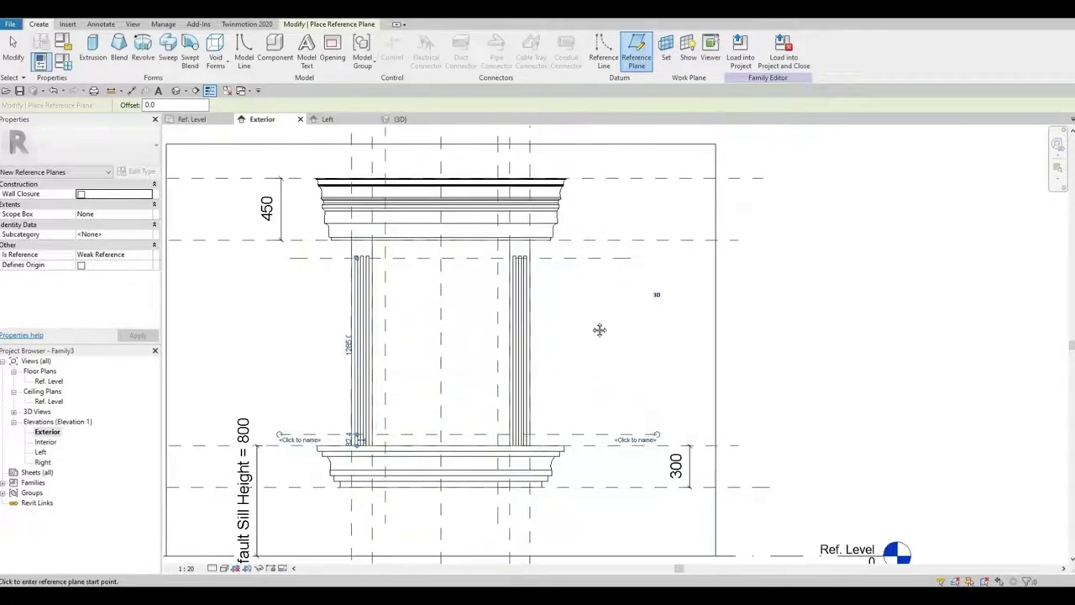
middle_drag(598, 329, 659, 335)
scroll(514, 285, up, 1)
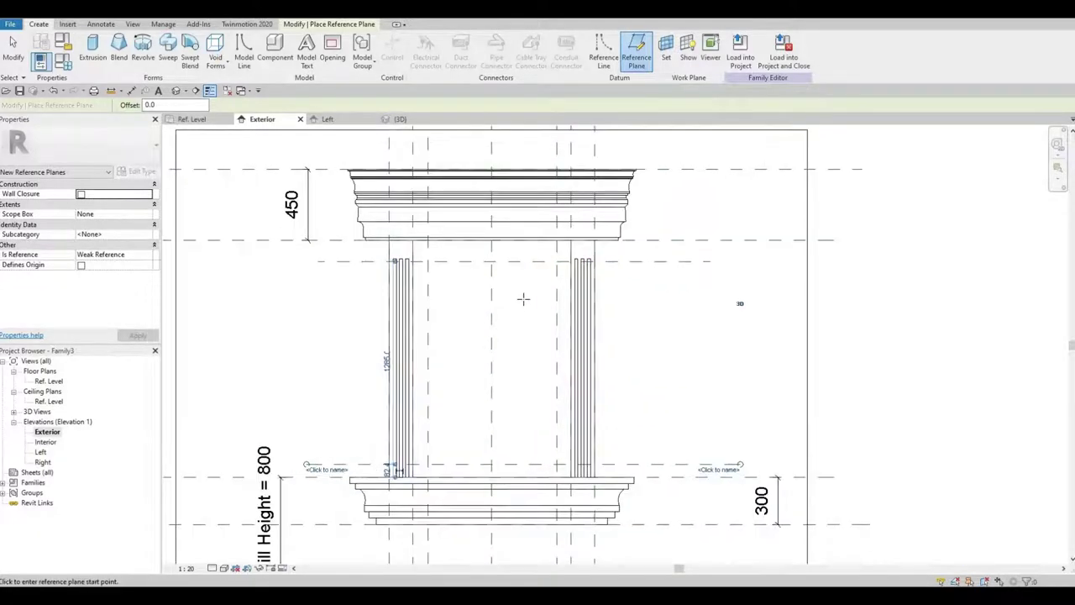
scroll(522, 328, down, 2)
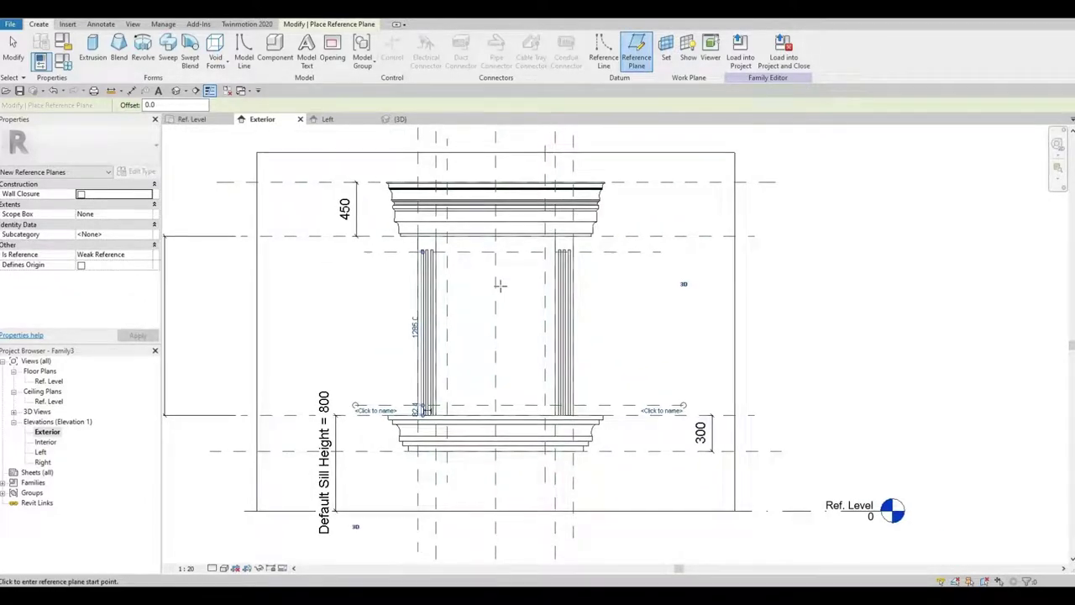
scroll(499, 286, up, 3)
key(Escape)
key(Escape)
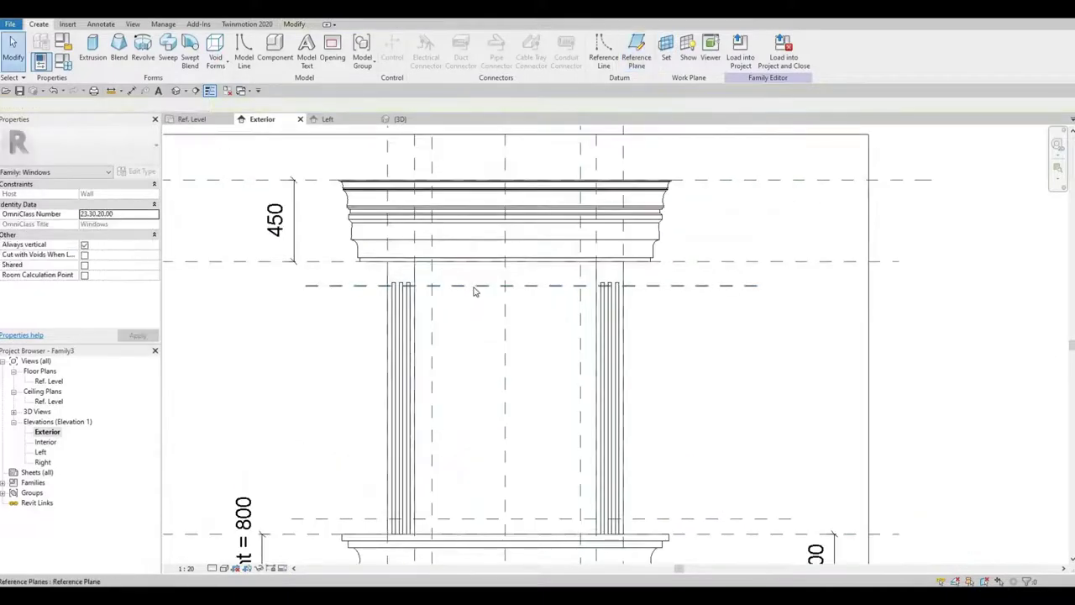
- Set the lower horizontal reference plane 25 mm above the sill's top
click(475, 287)
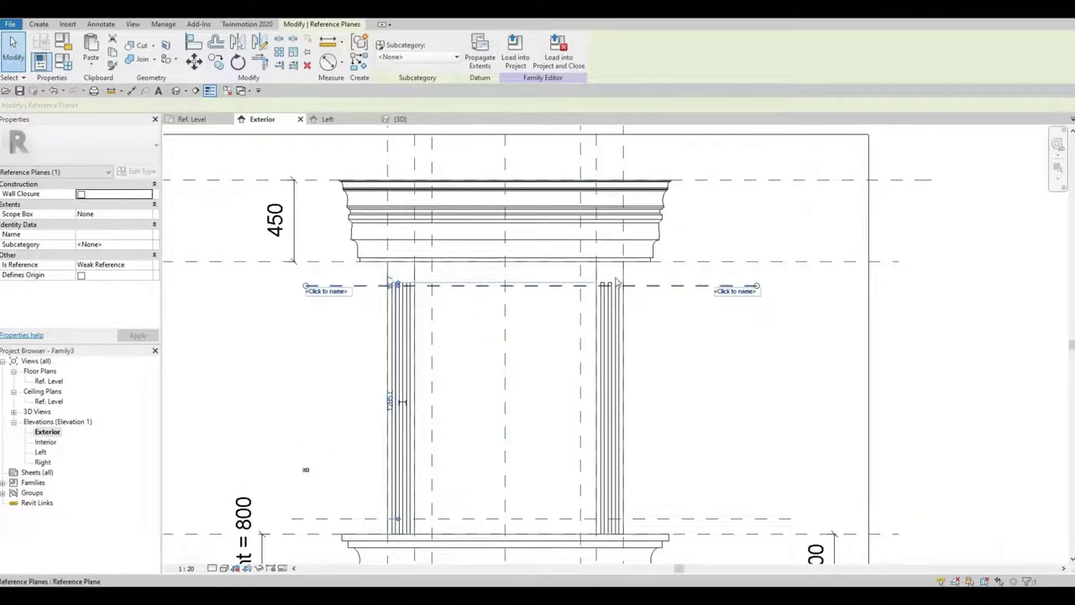
click(678, 290)
click(667, 287)
middle_drag(471, 519, 488, 475)
click(488, 475)
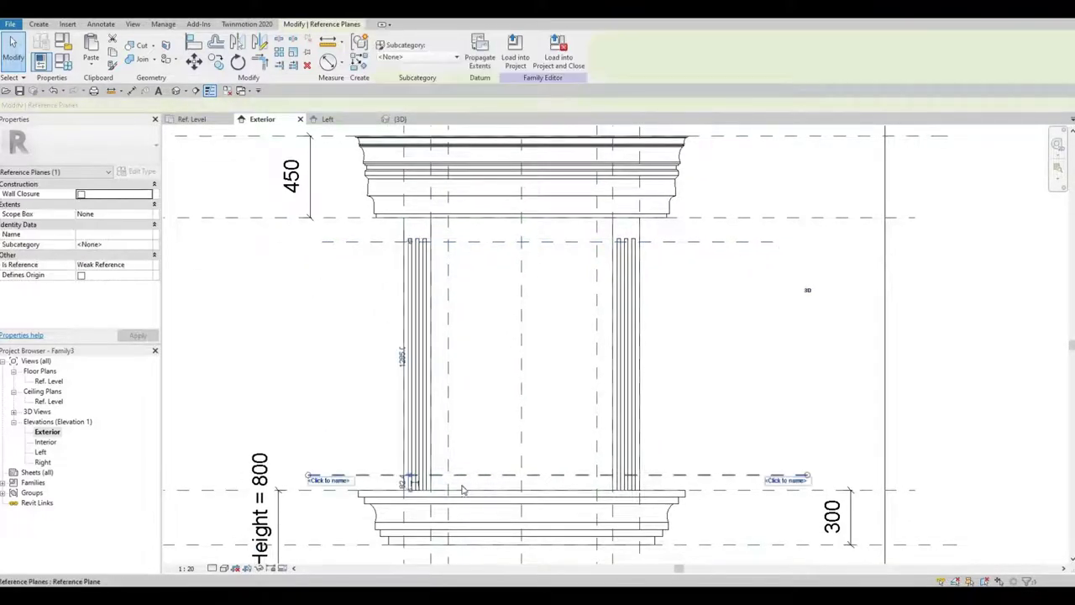
scroll(409, 485, up, 2)
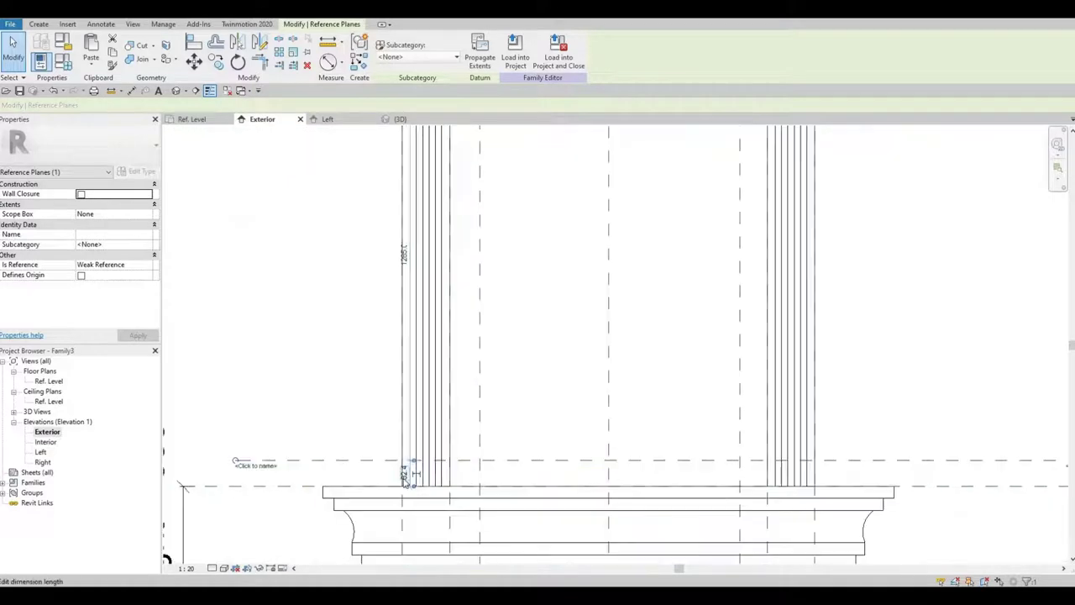
click(405, 475)
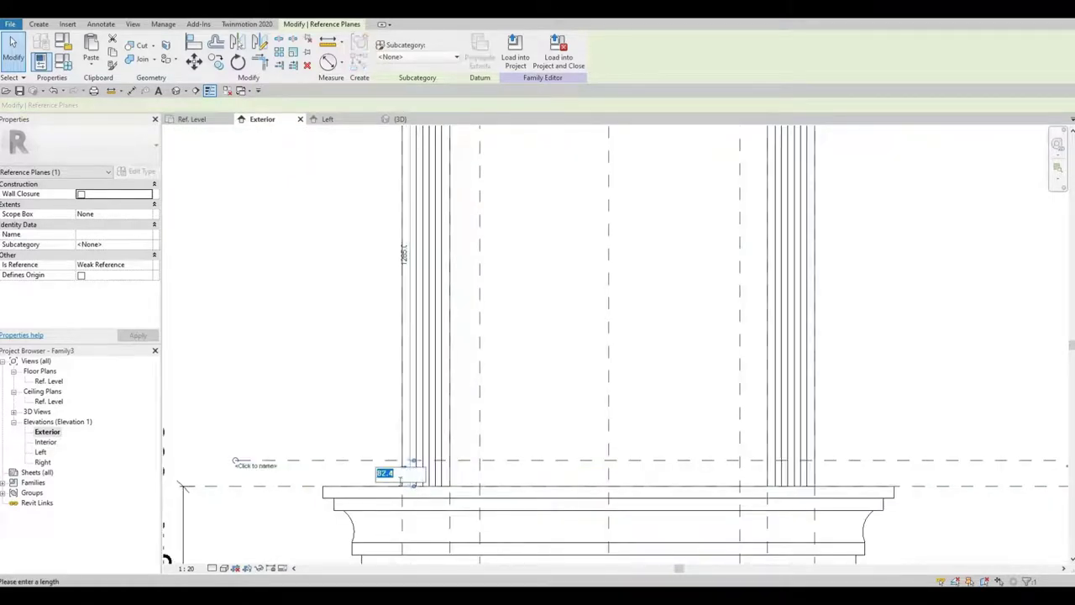
text(25)
key(Return)
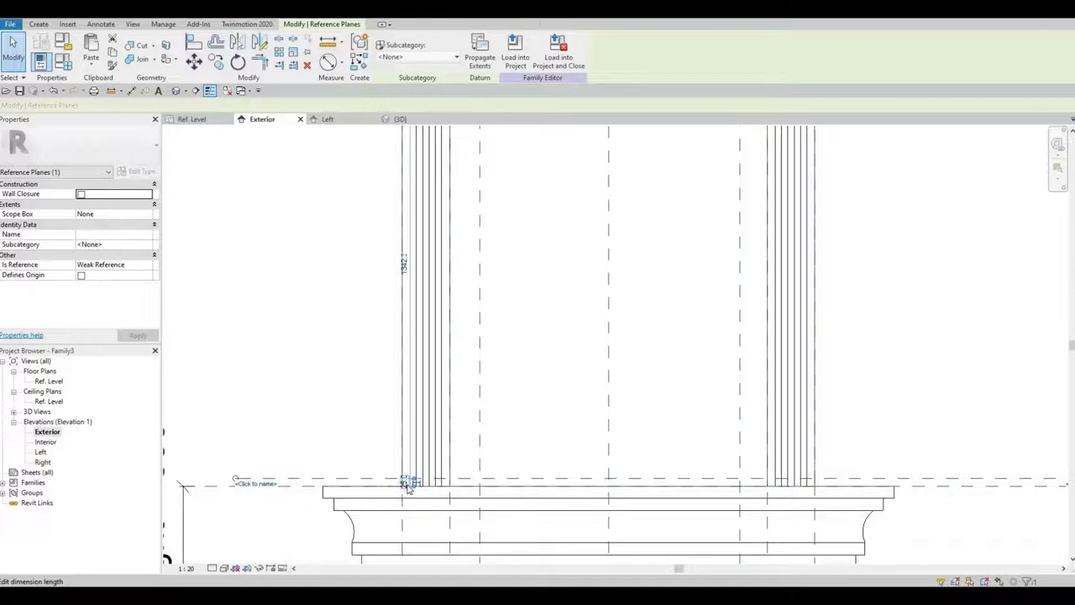
- Change the lower horizontal reference plane's distance above the sill's top to 50 mm
click(408, 483)
text(5)
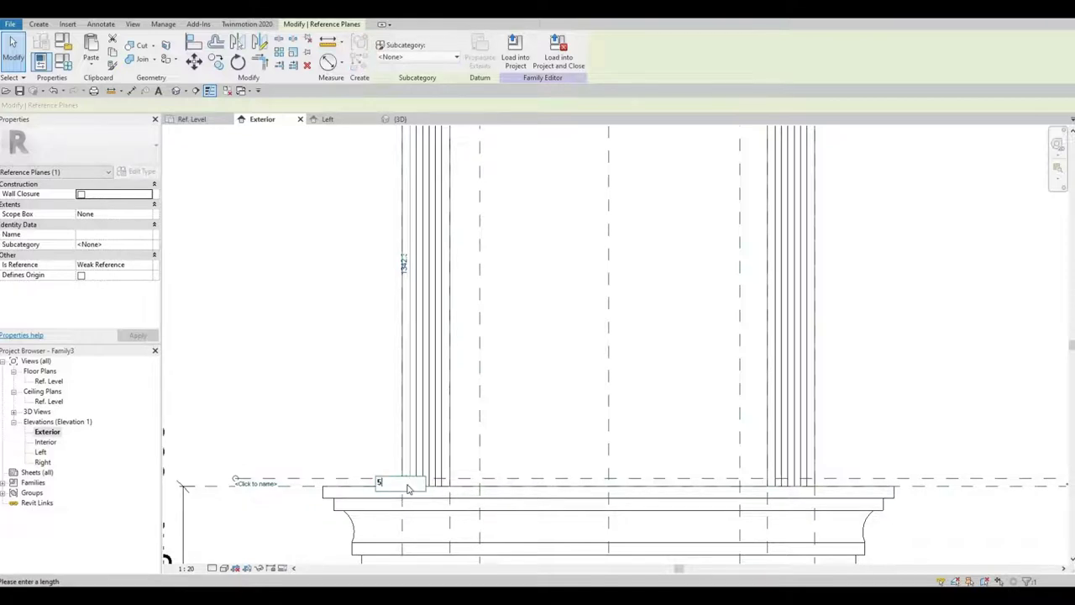
text(0)
key(Return)
- Set the upper horizontal reference plane 50 mm below the cornice's underside
scroll(428, 476, down, 3)
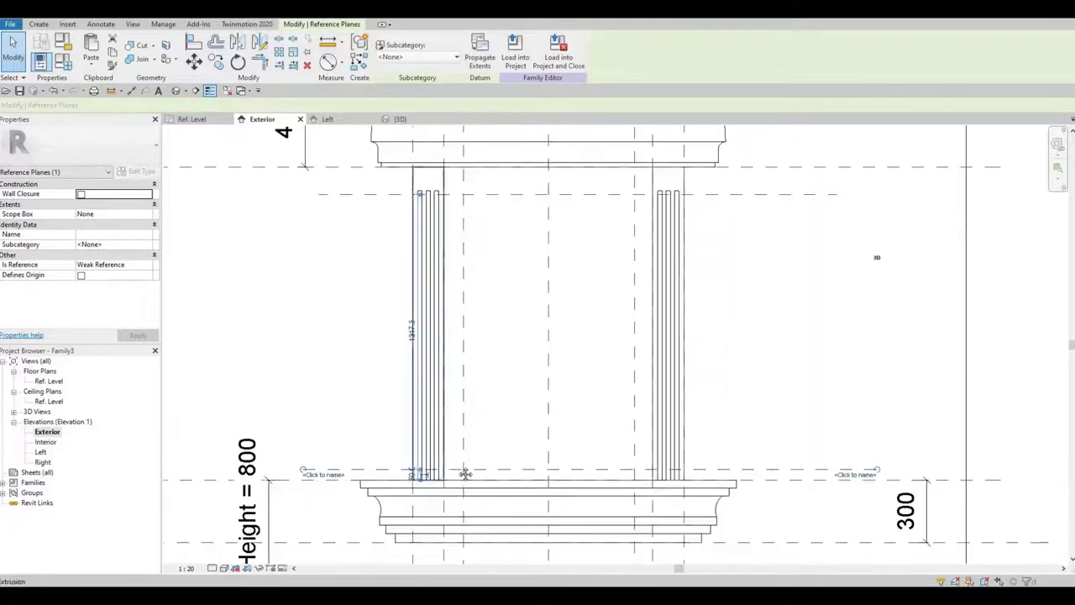
middle_drag(753, 216, 749, 256)
click(711, 235)
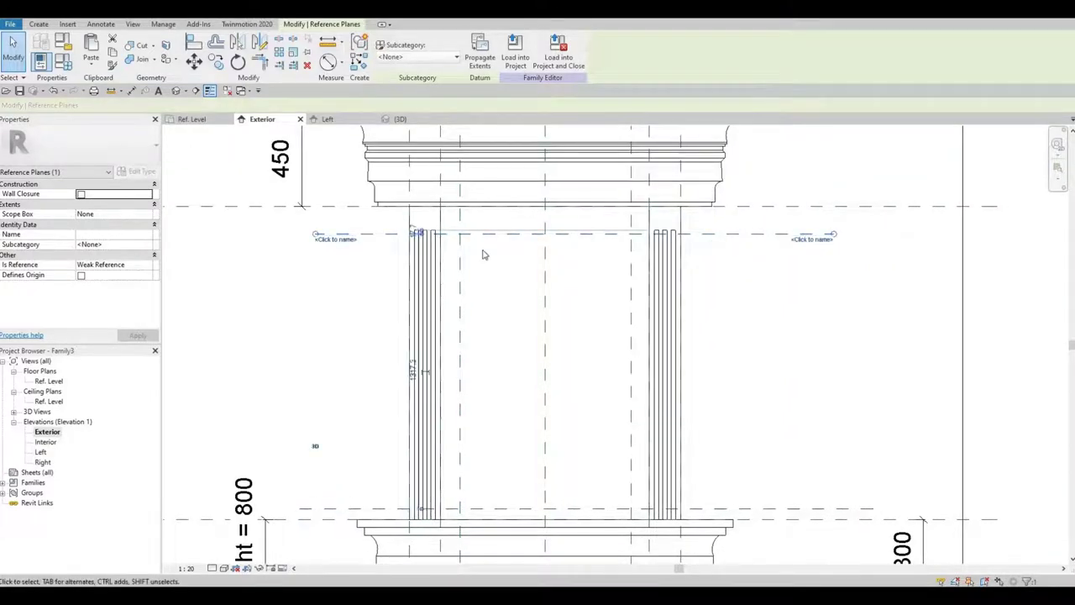
key(Escape)
click(400, 234)
scroll(413, 214, up, 3)
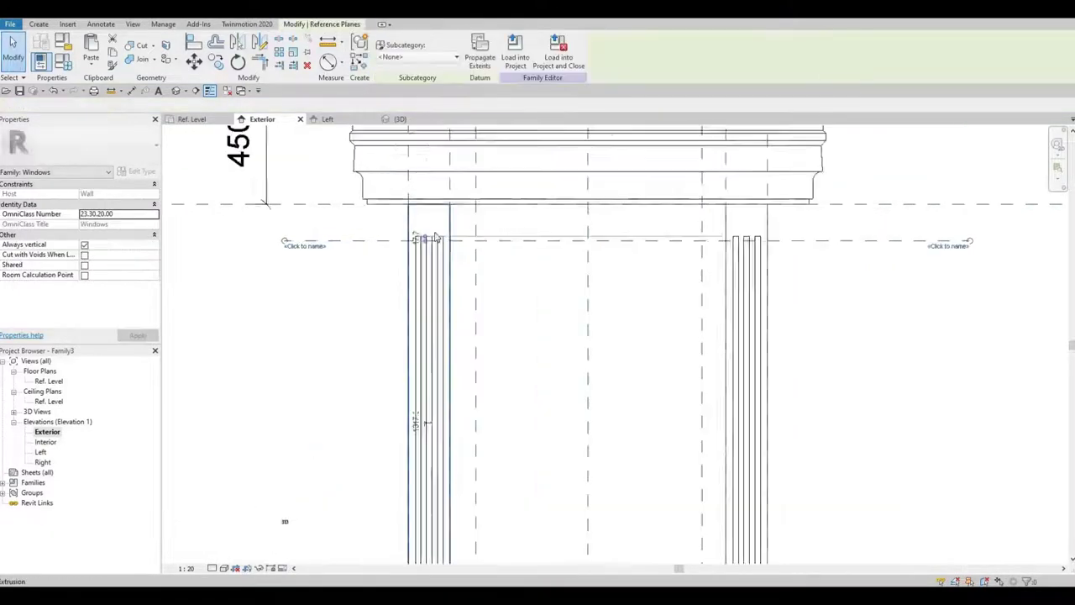
drag(434, 253, 318, 206)
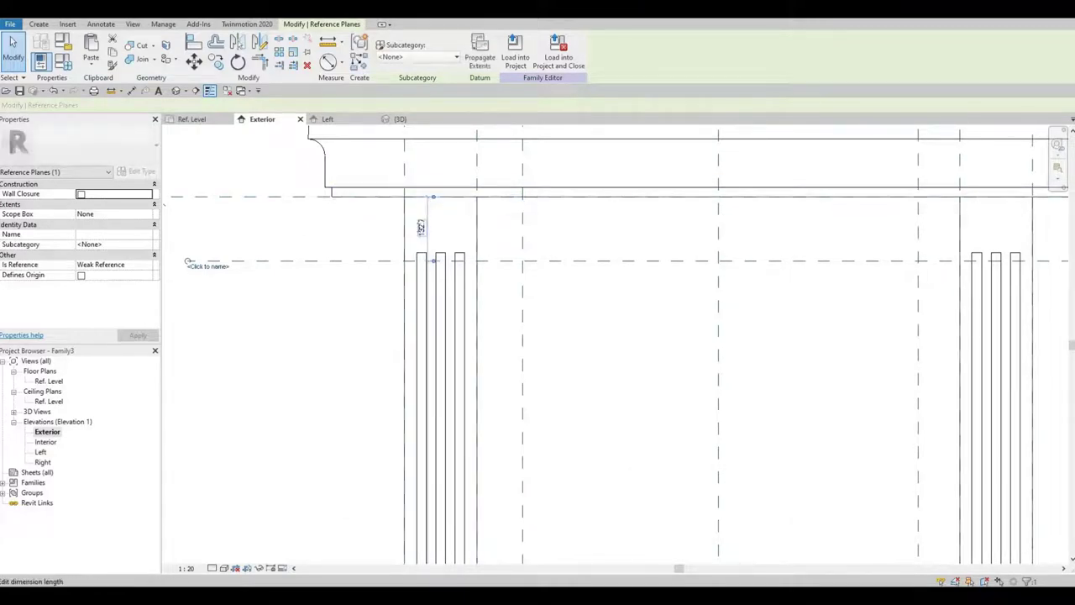
click(412, 228)
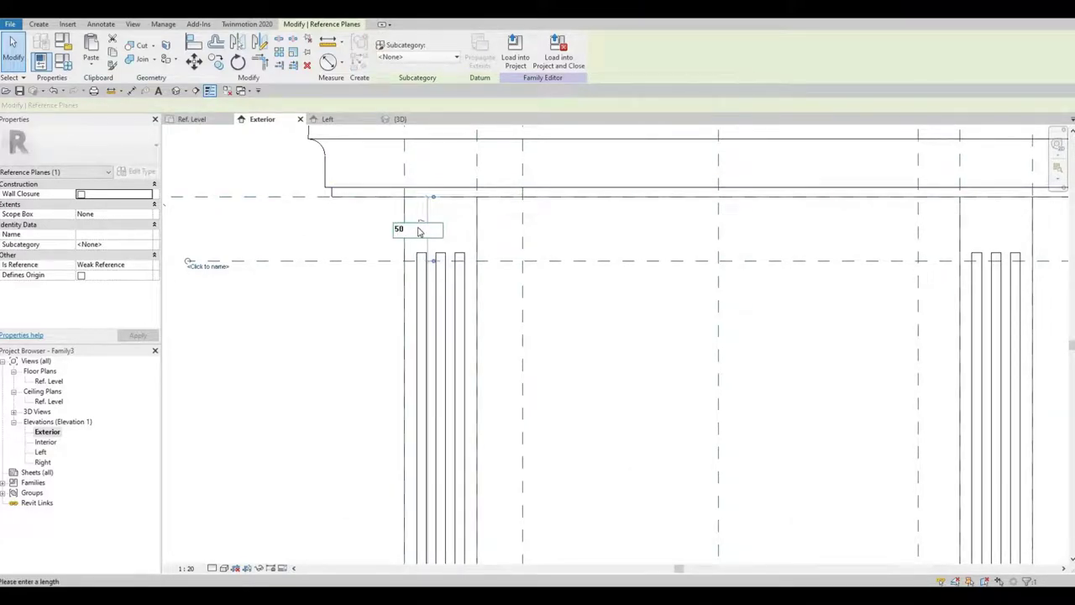
key(Return)
click(504, 269)
- Set the left vertical reference plane 50 mm from the left pilaster's inner edge
scroll(505, 269, down, 3)
middle_drag(505, 269, 479, 339)
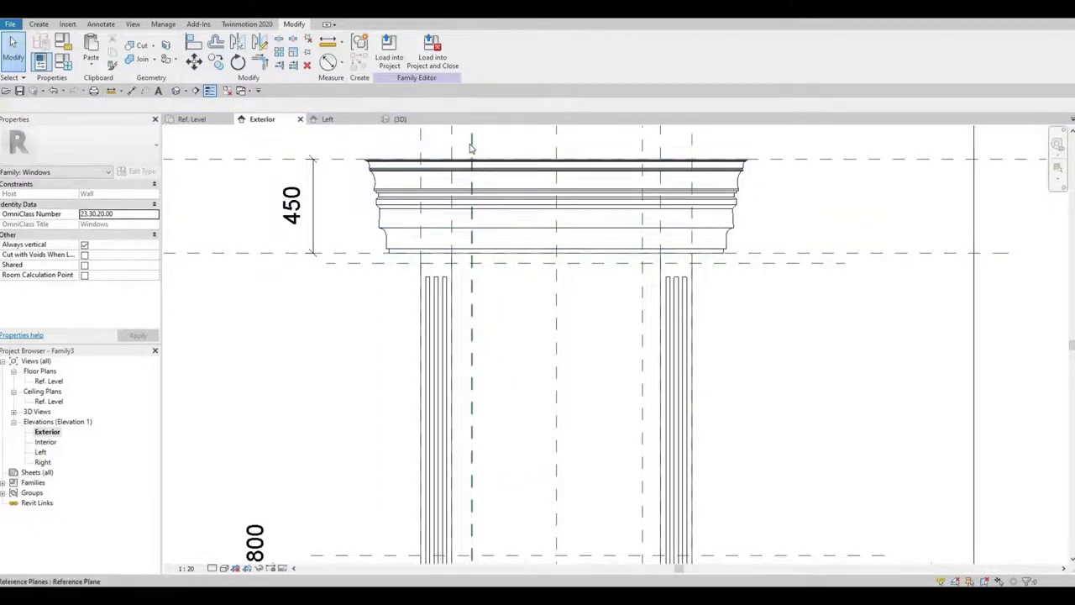
click(464, 195)
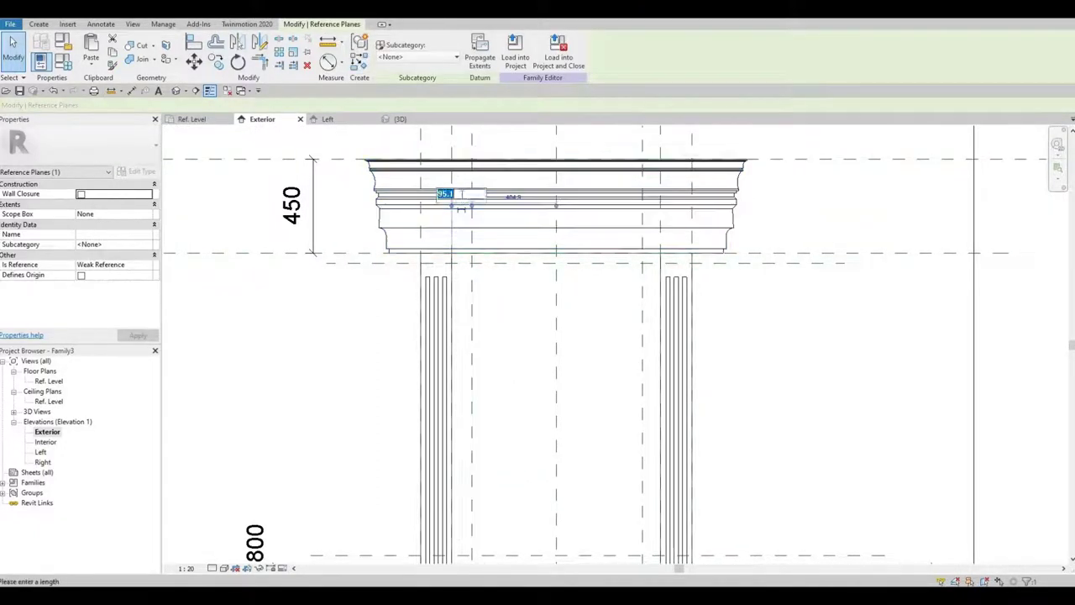
text(50)
key(Return)
click(579, 284)
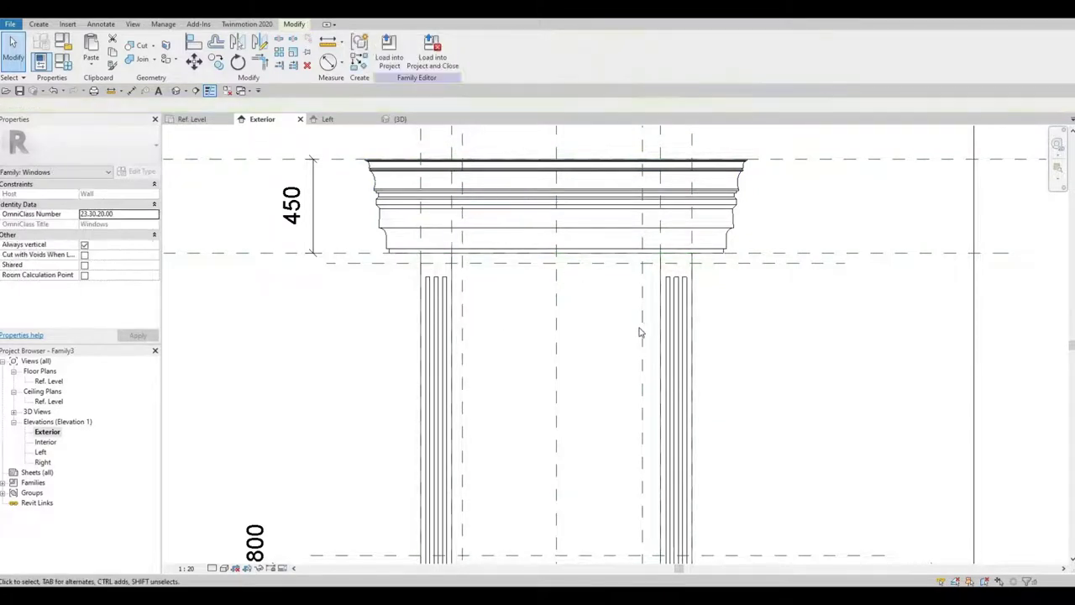
- Set the right vertical reference plane 50 mm from the right pilaster's inner edge
click(643, 241)
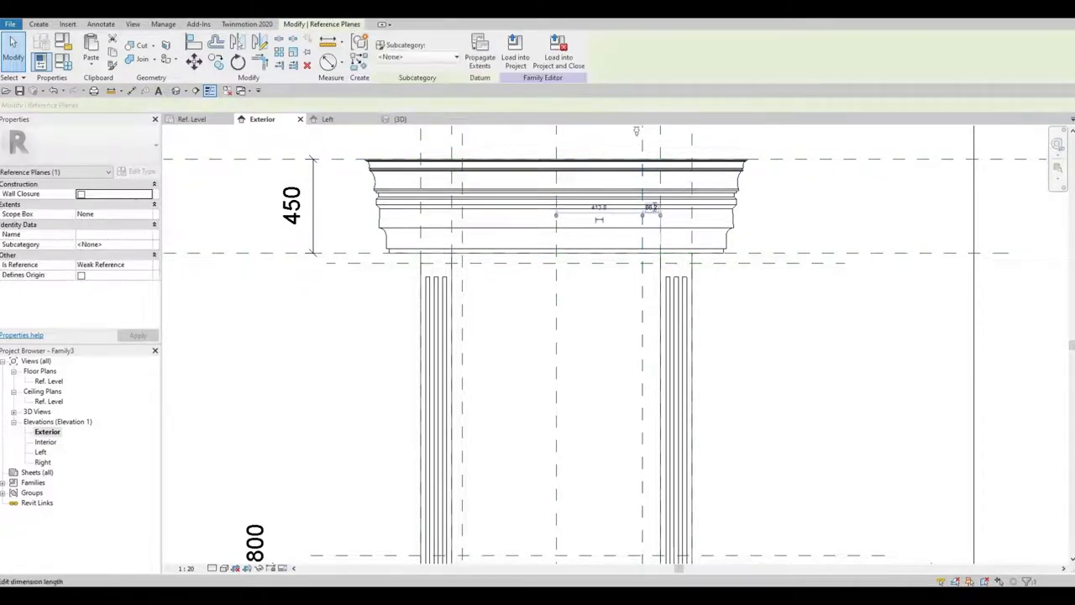
click(651, 207)
text(50)
key(Return)
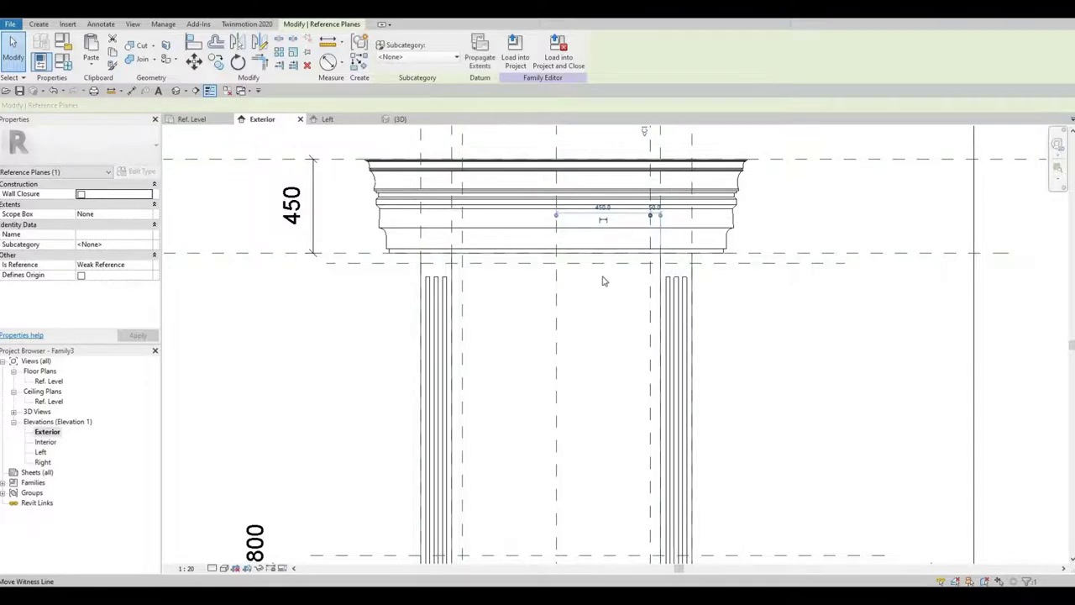
click(603, 281)
- Dimension the upper reference plane from the cornice's underside and the lower one from the sill's top, locking the lower dimension
scroll(571, 273, down, 2)
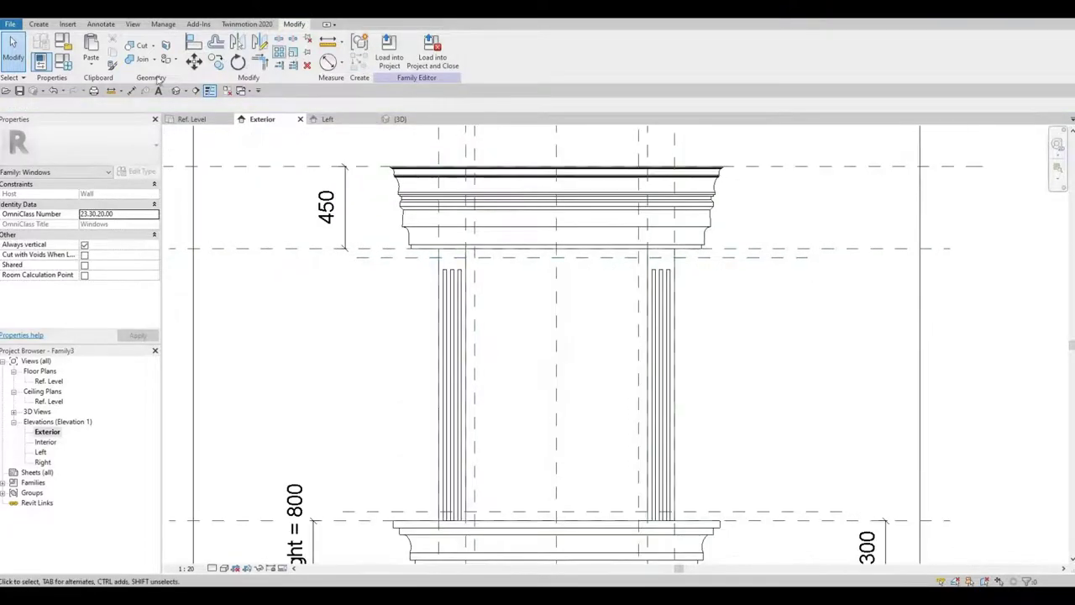
key(d)
key(i)
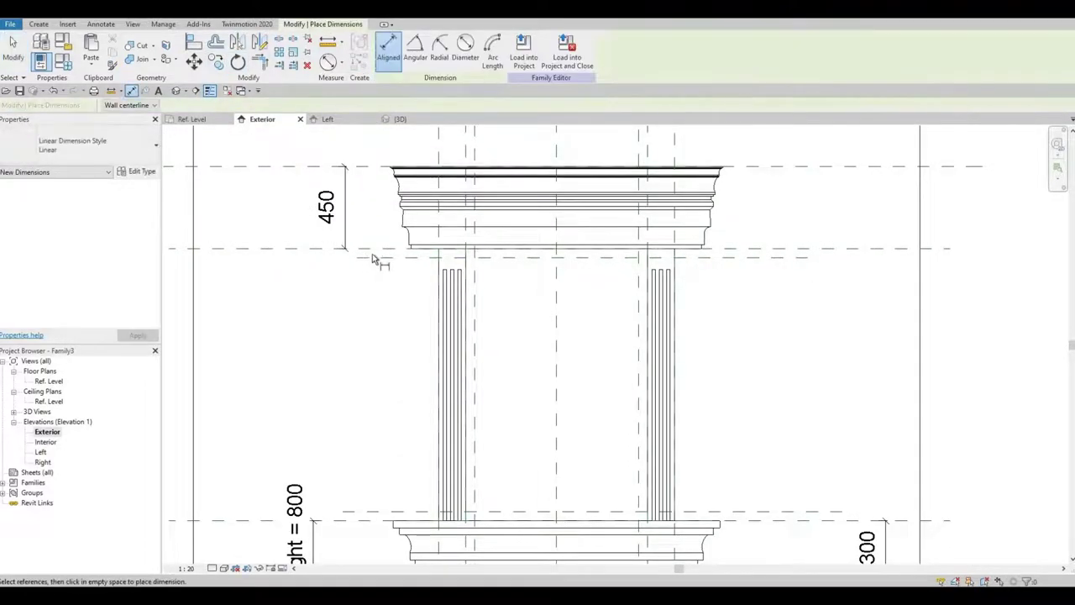
click(360, 253)
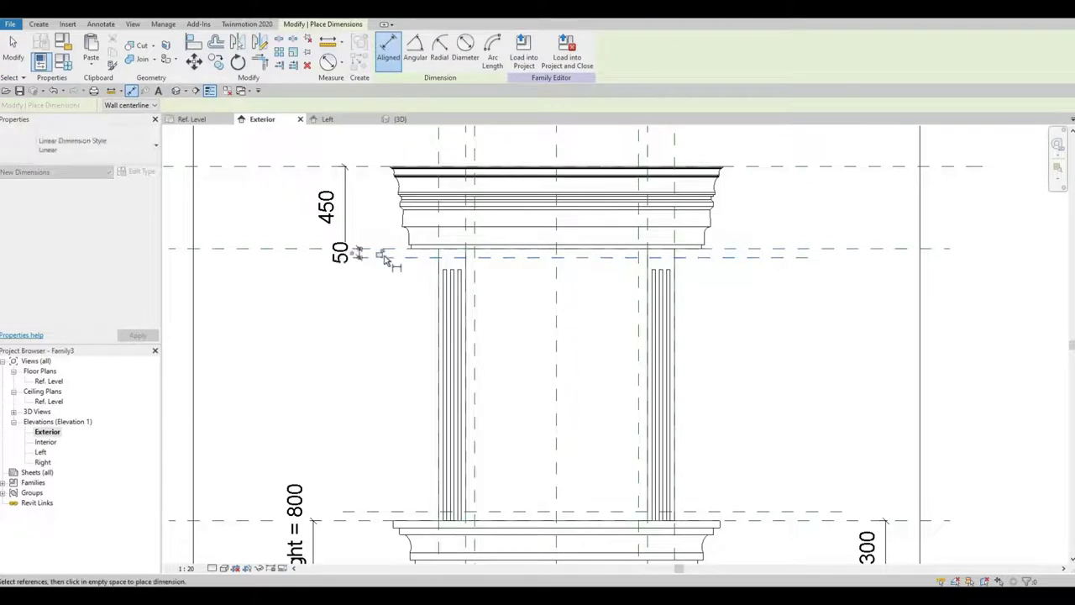
click(357, 512)
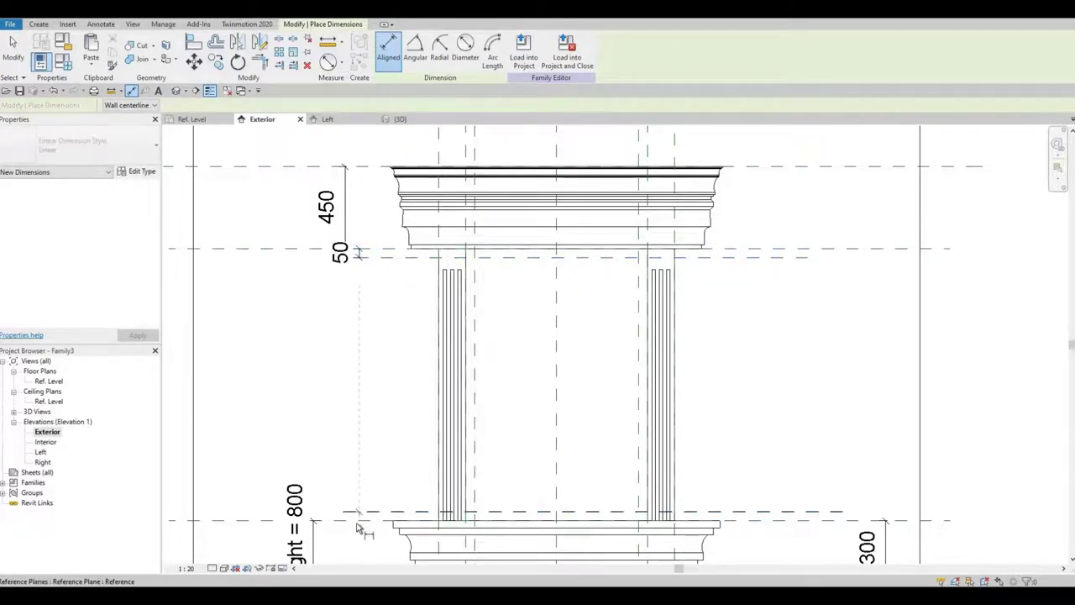
click(357, 522)
click(360, 517)
click(382, 519)
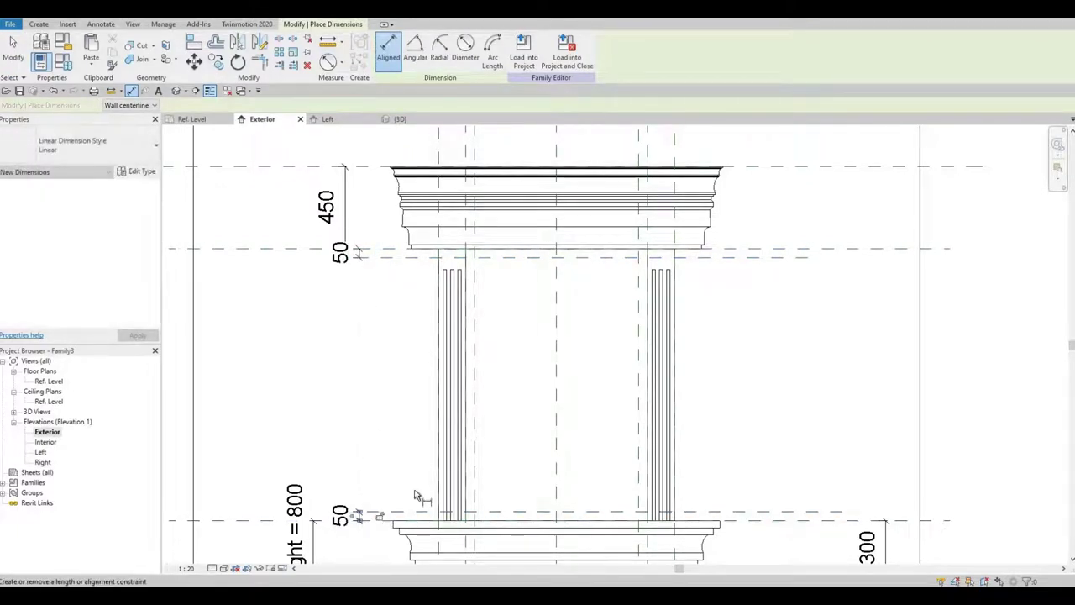
- Dimension the left and right vertical reference planes from the inner edges of their neighbouring pilasters
click(458, 150)
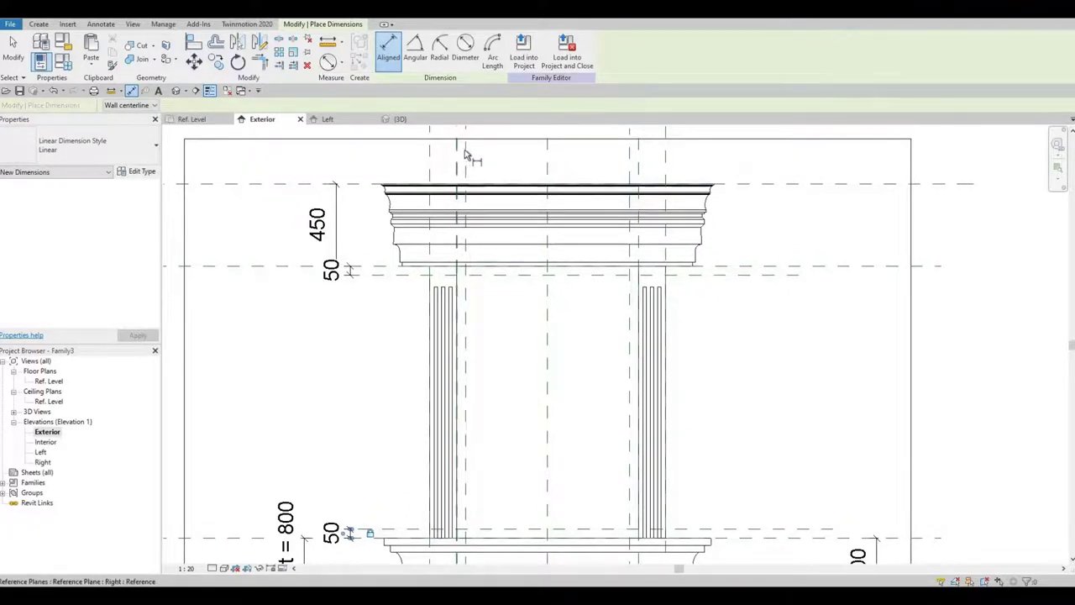
click(467, 150)
click(479, 154)
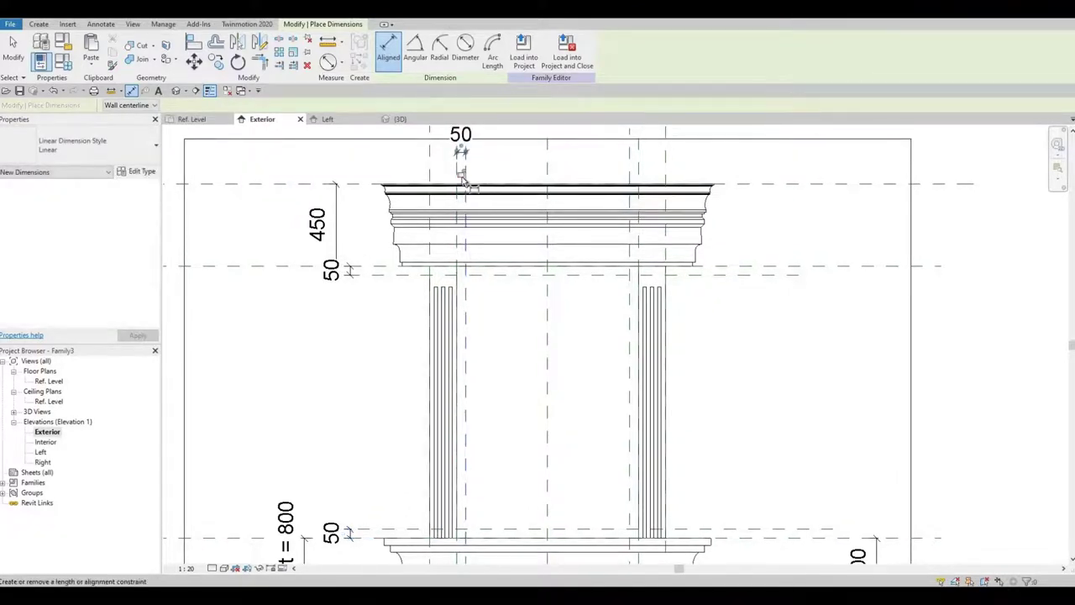
click(630, 161)
click(639, 161)
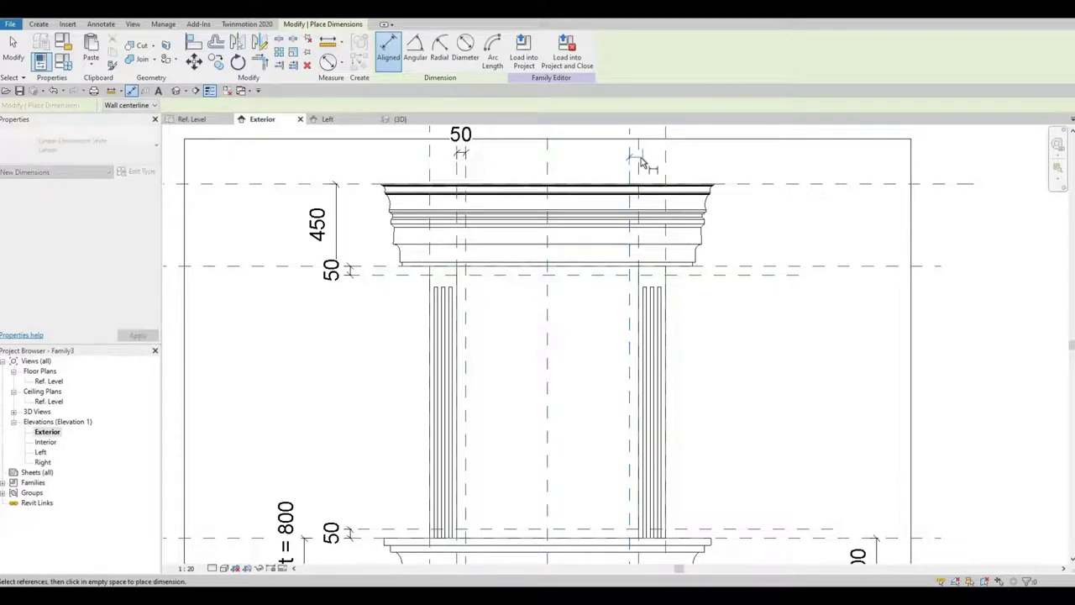
click(634, 166)
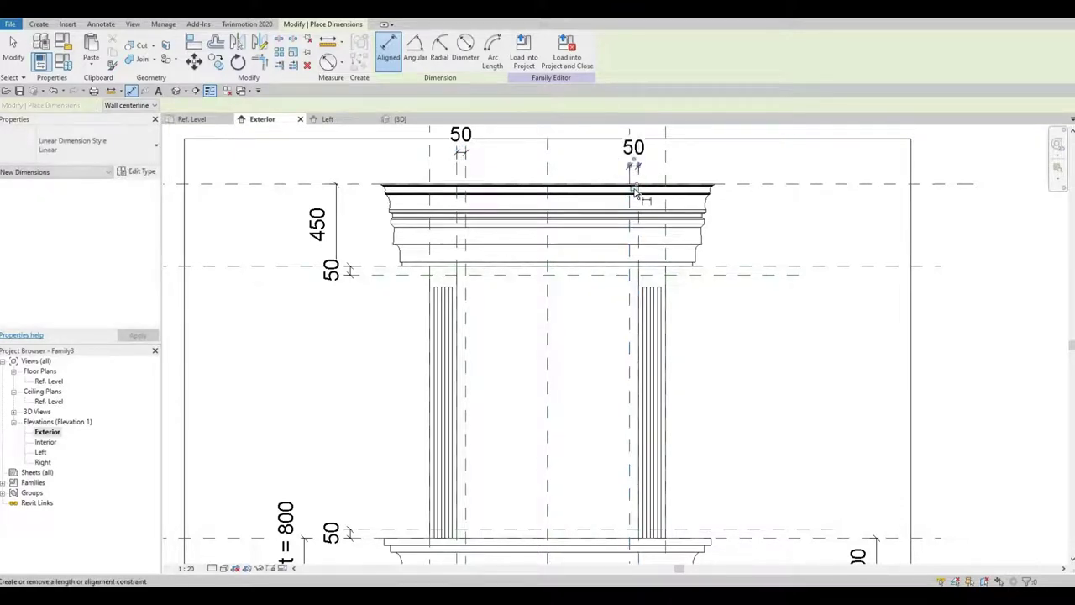
middle_drag(626, 240, 620, 200)
scroll(497, 246, up, 1)
middle_drag(492, 294, 475, 270)
middle_drag(527, 242, 494, 256)
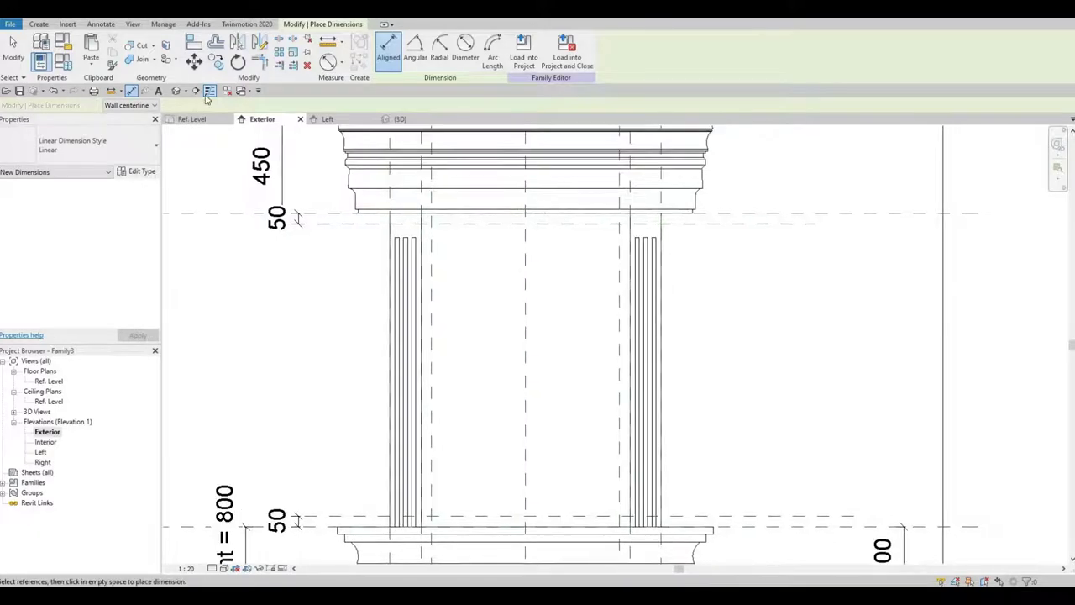
key(Escape)
key(Escape)
- Start an extrusion and sketch its outer rectangle, 1000 by 1500 mm, around the full window opening, locking the edges
click(38, 23)
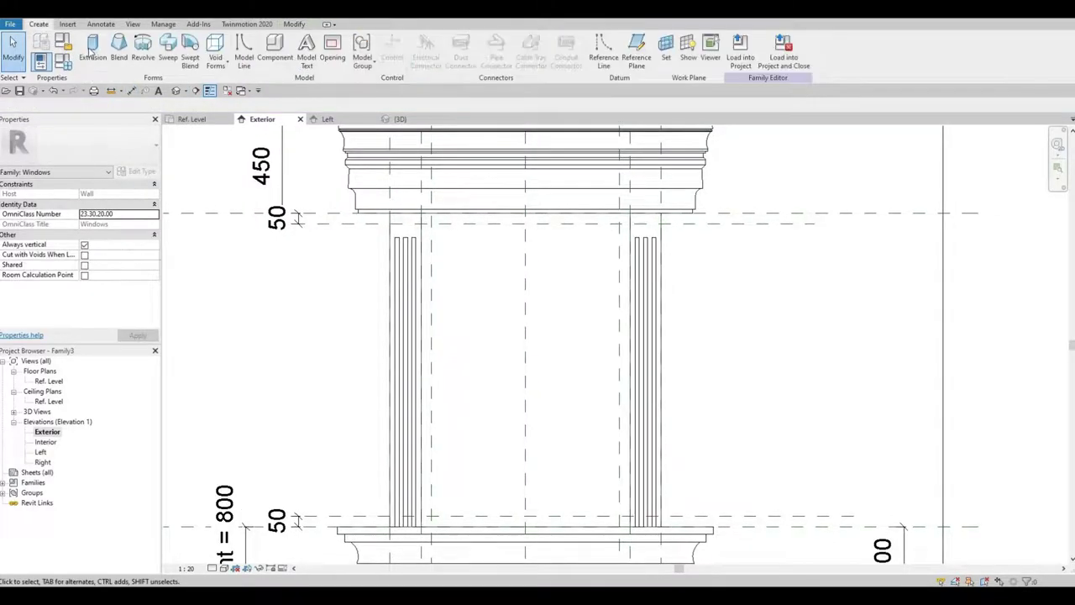
click(93, 50)
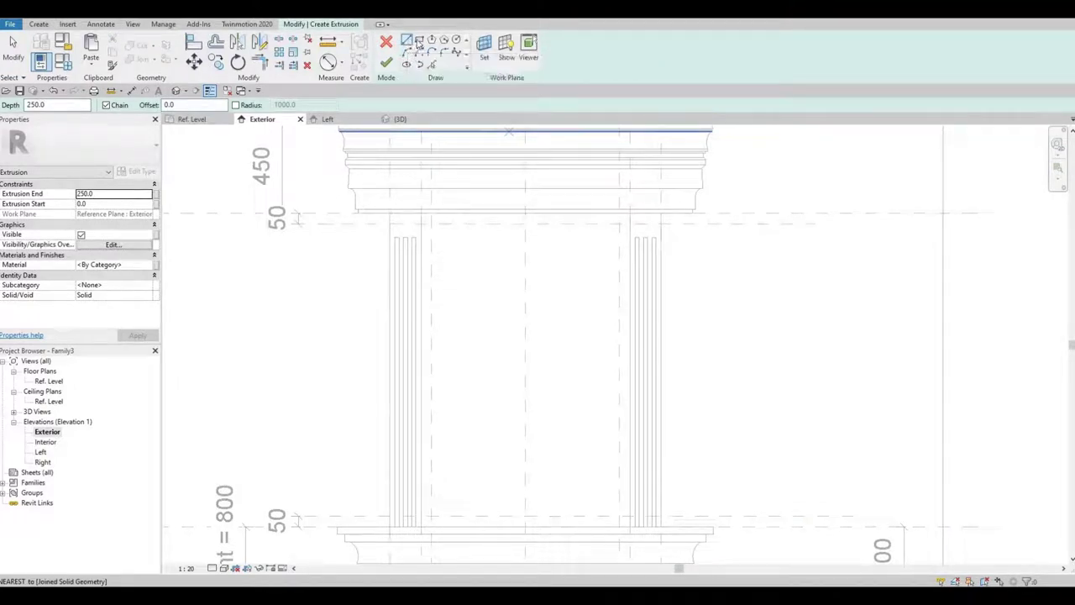
click(421, 214)
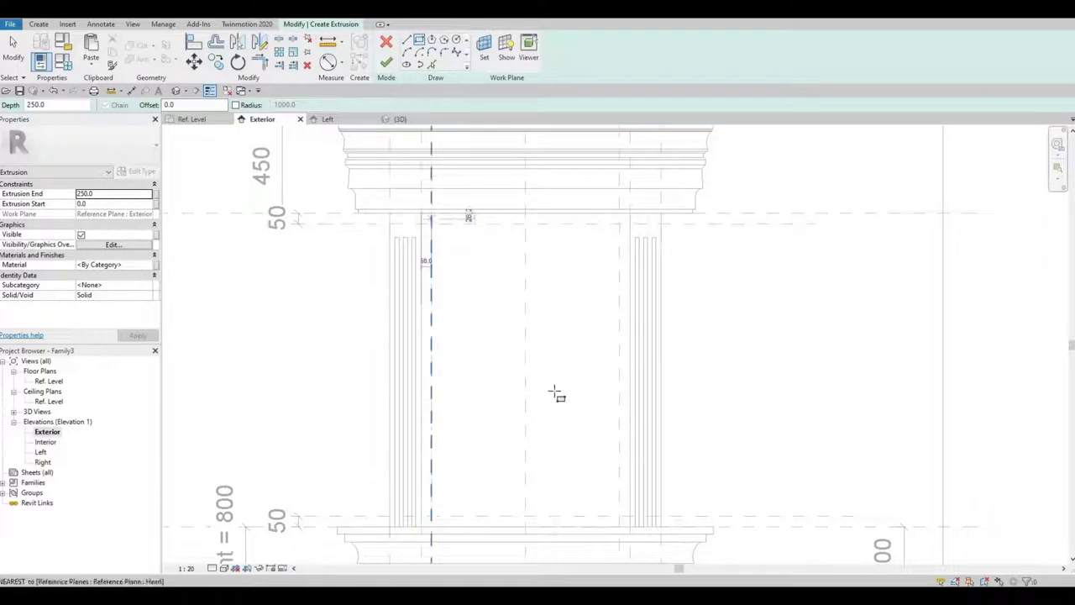
middle_drag(557, 386, 543, 357)
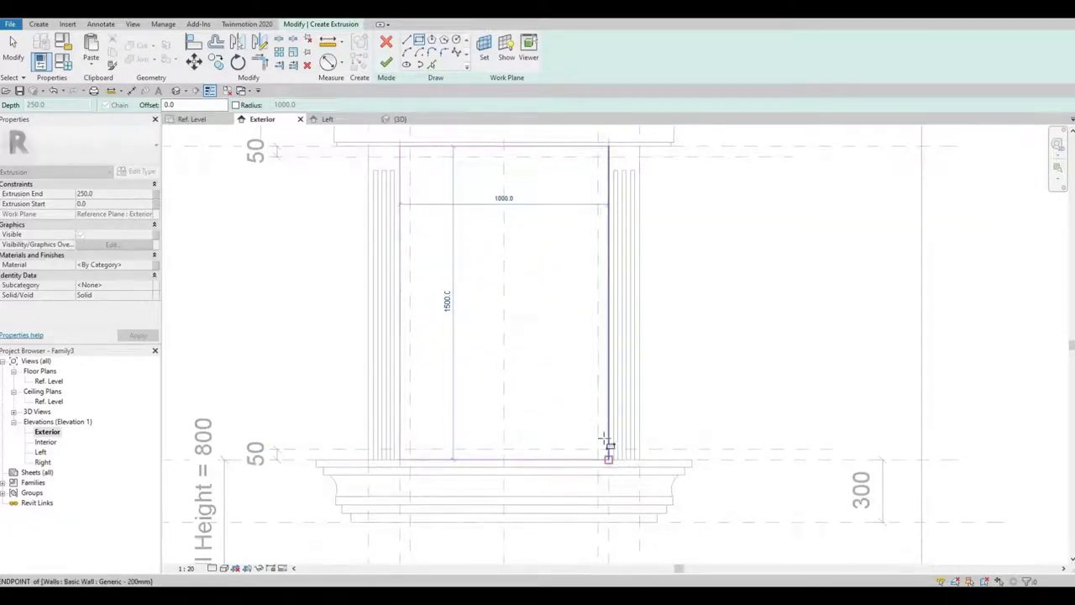
click(604, 440)
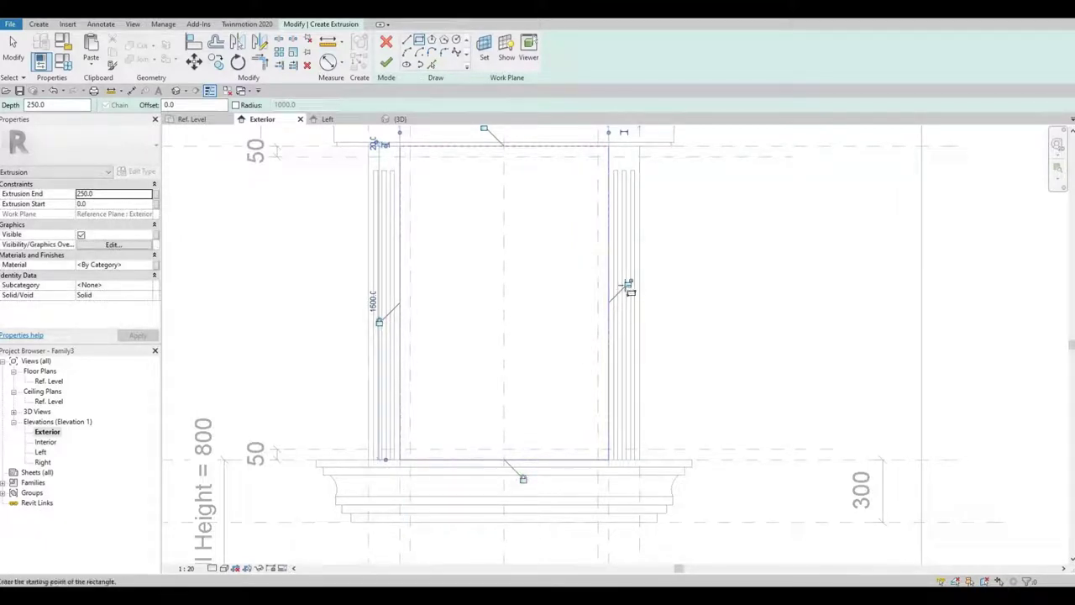
middle_drag(495, 168, 496, 225)
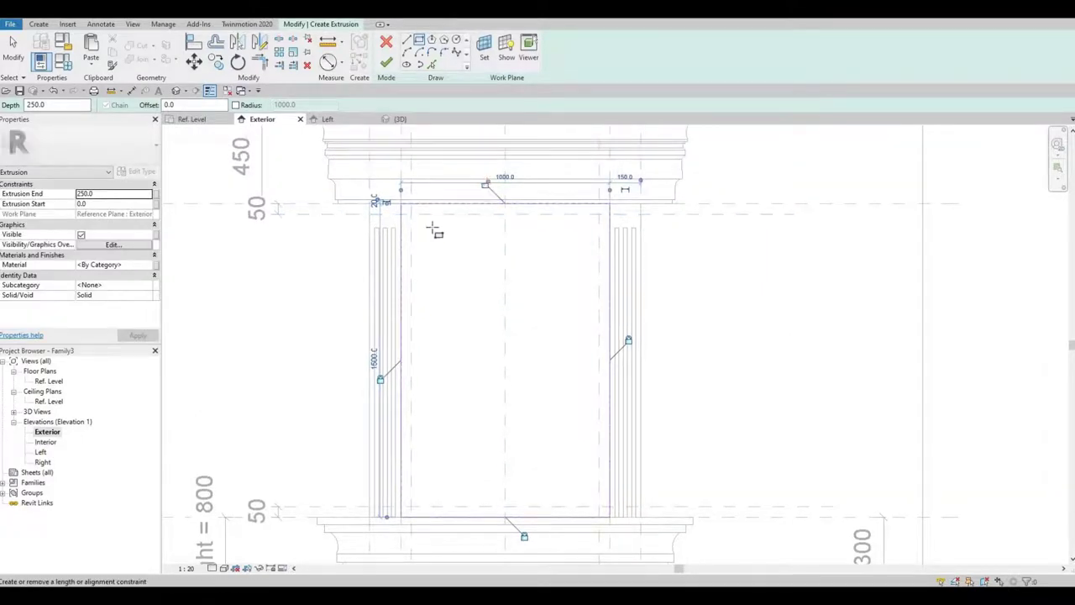
- Sketch the frame's inner rectangle, 900 by 1400 mm, on the four offset reference planes, lock its edges and finish the extrusion
click(412, 214)
middle_drag(579, 434, 573, 400)
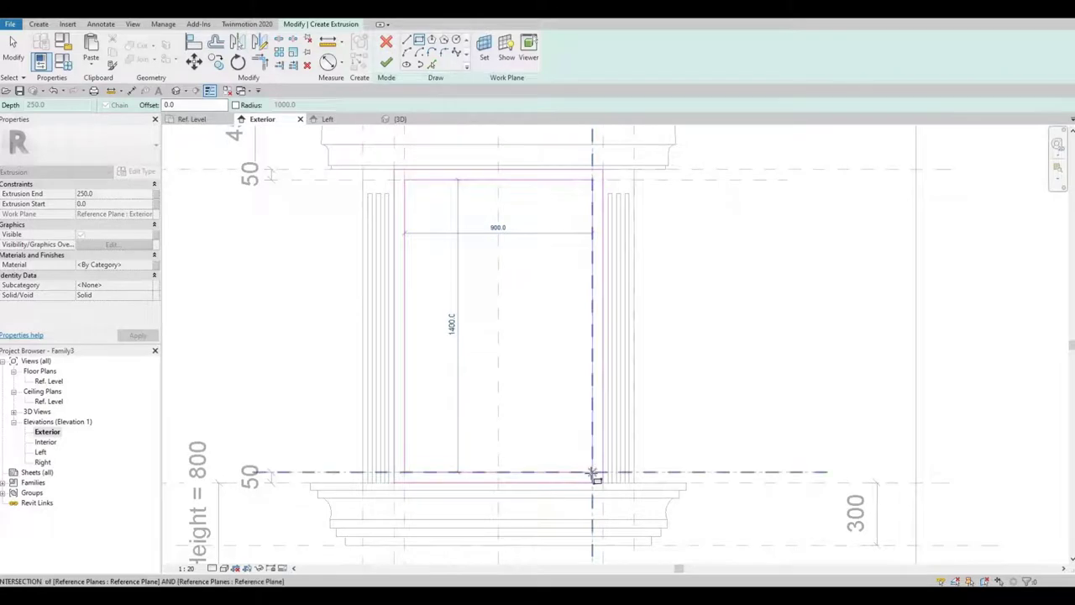
click(592, 472)
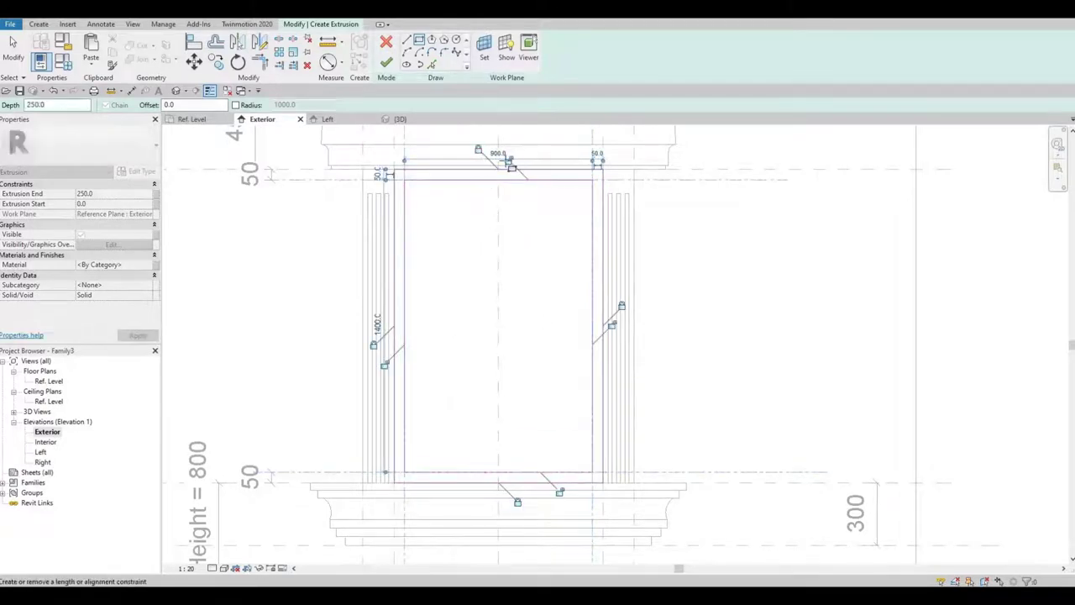
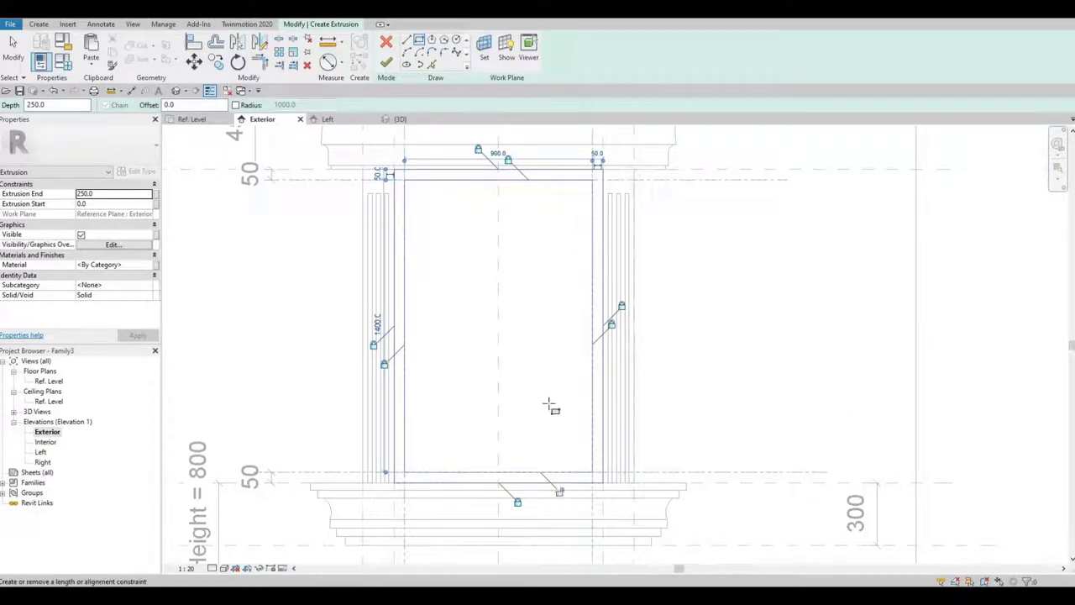
scroll(500, 338, down, 2)
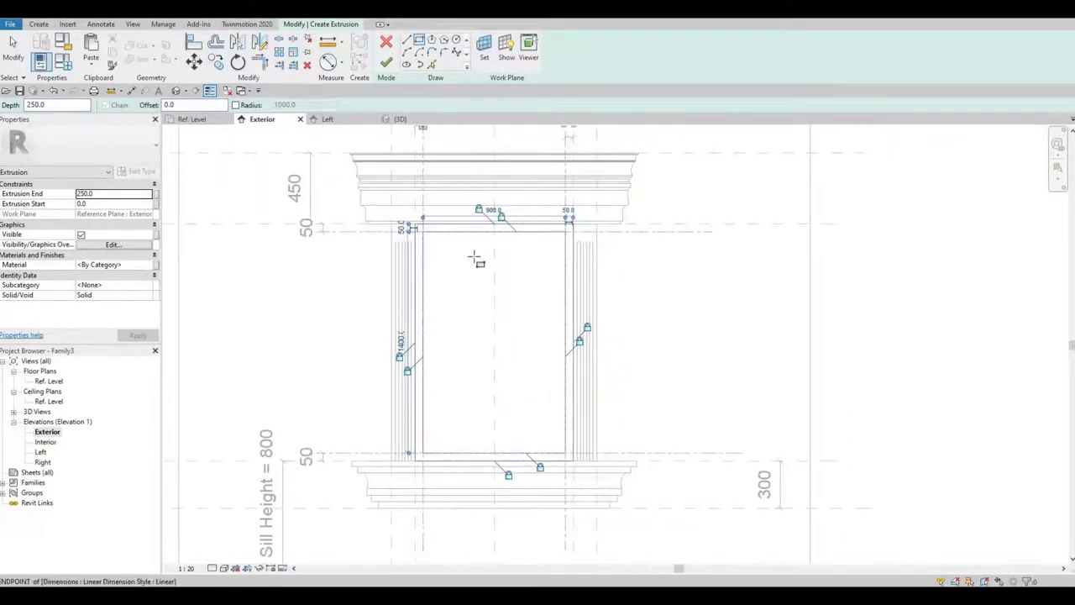
middle_drag(480, 273, 461, 256)
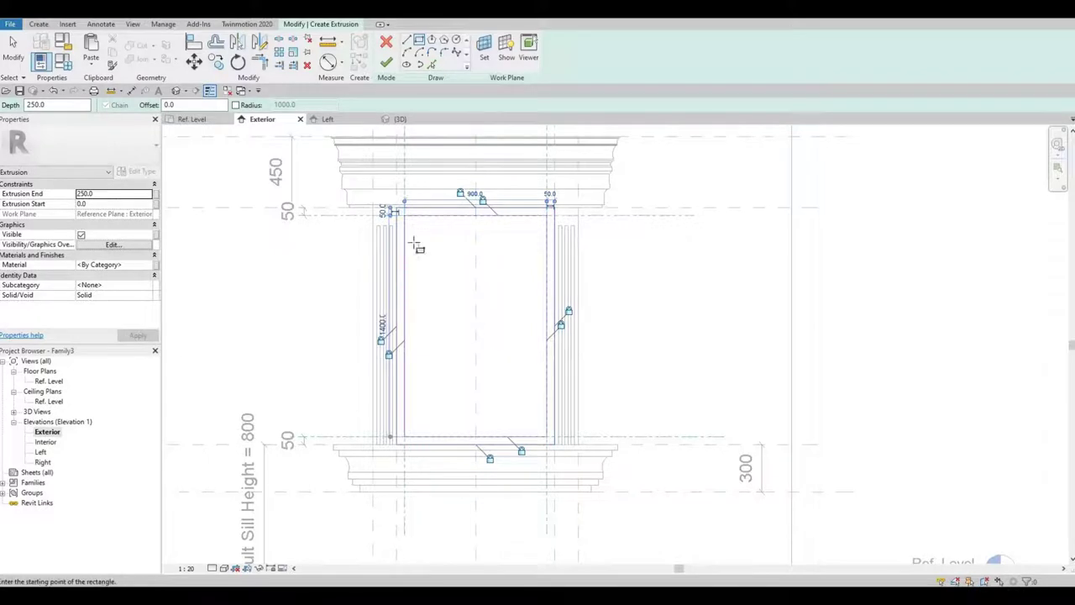
click(387, 64)
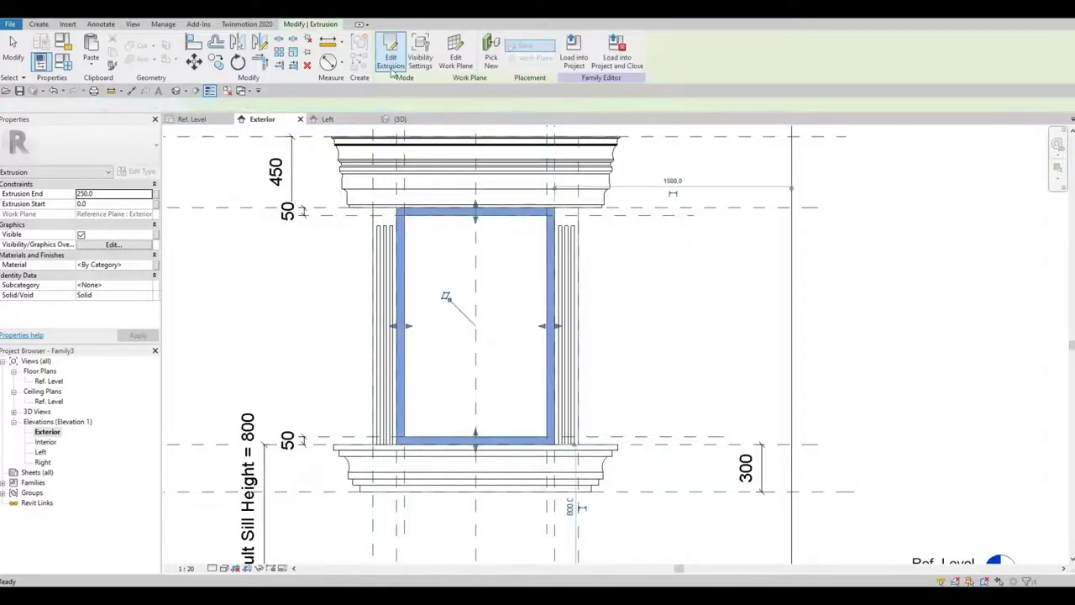
- In the Ref. Level plan, stretch the frame about 53 mm outward from the wall's exterior face and lock its back to that face
double_click(49, 382)
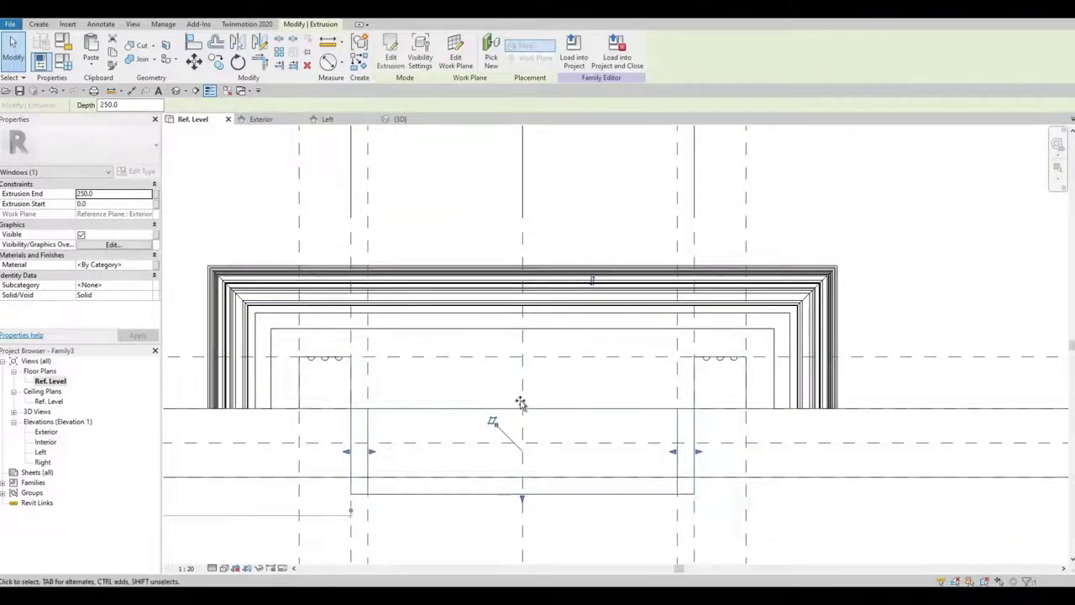
drag(521, 406, 522, 388)
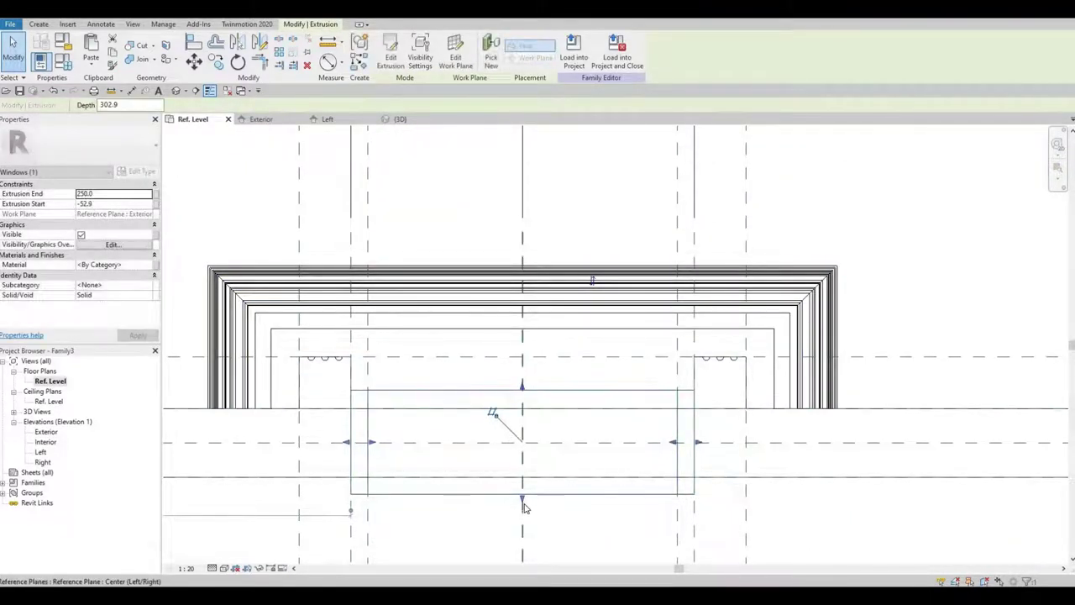
drag(522, 493, 521, 410)
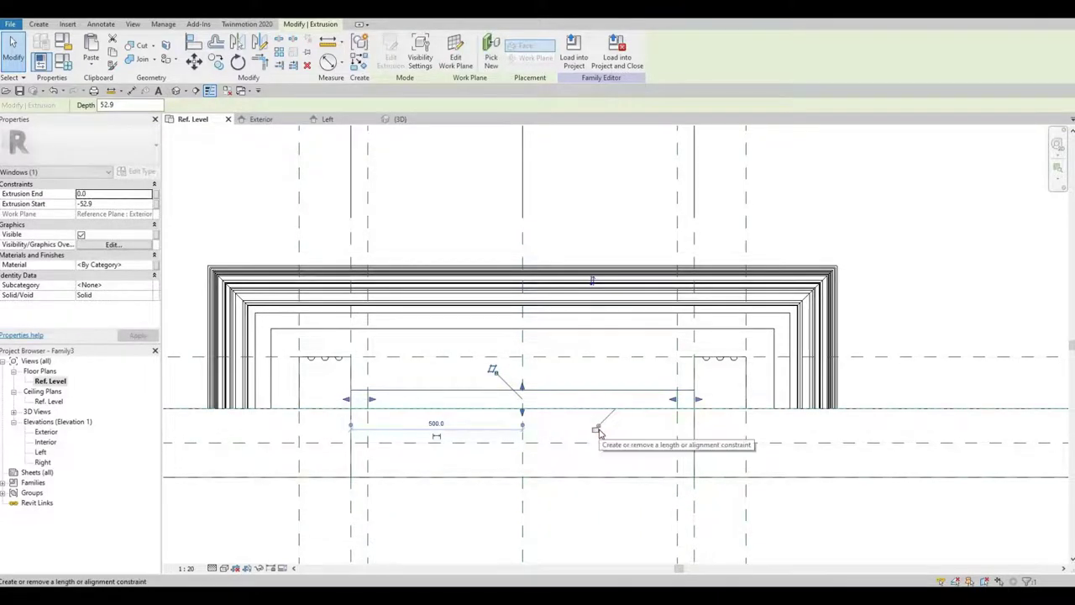
click(596, 428)
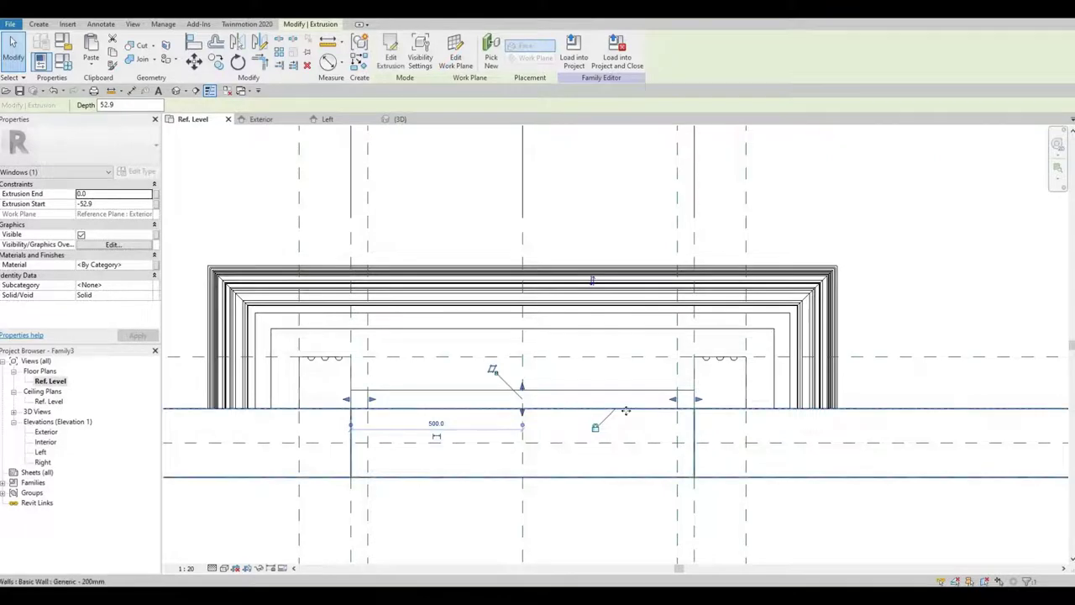
- Draw a horizontal reference plane in plan along the frame's outer face, extending past both ends of the cornice
scroll(494, 375, down, 1)
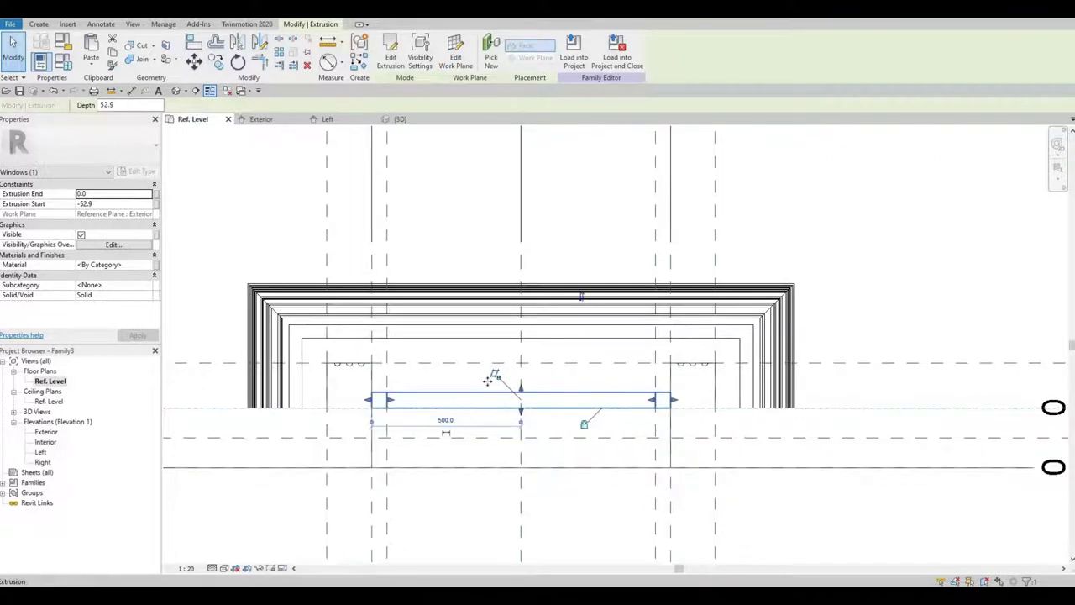
scroll(492, 372, down, 1)
scroll(436, 378, down, 1)
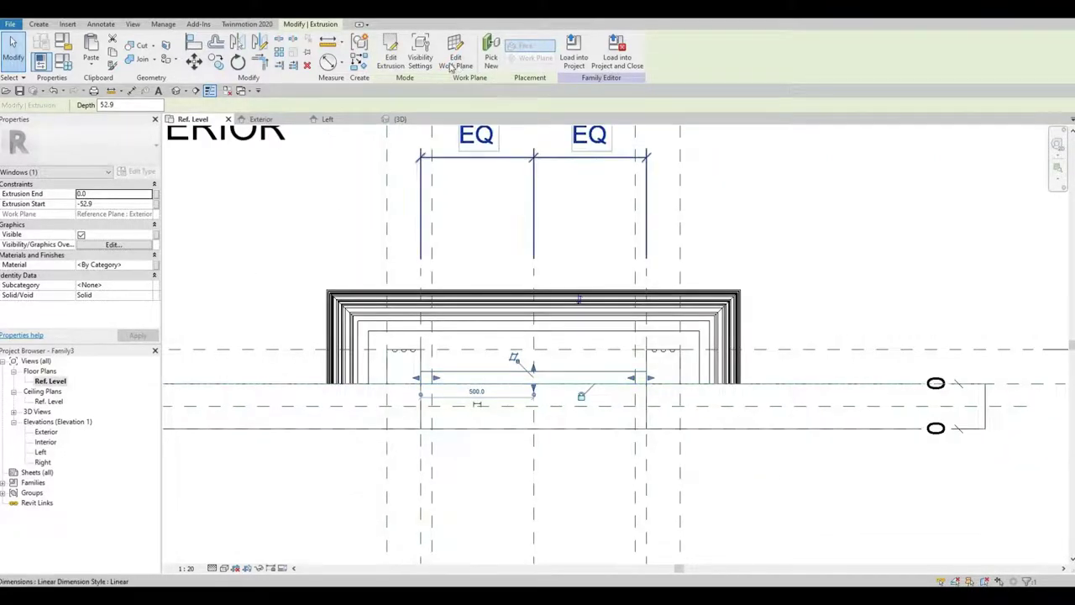
click(507, 277)
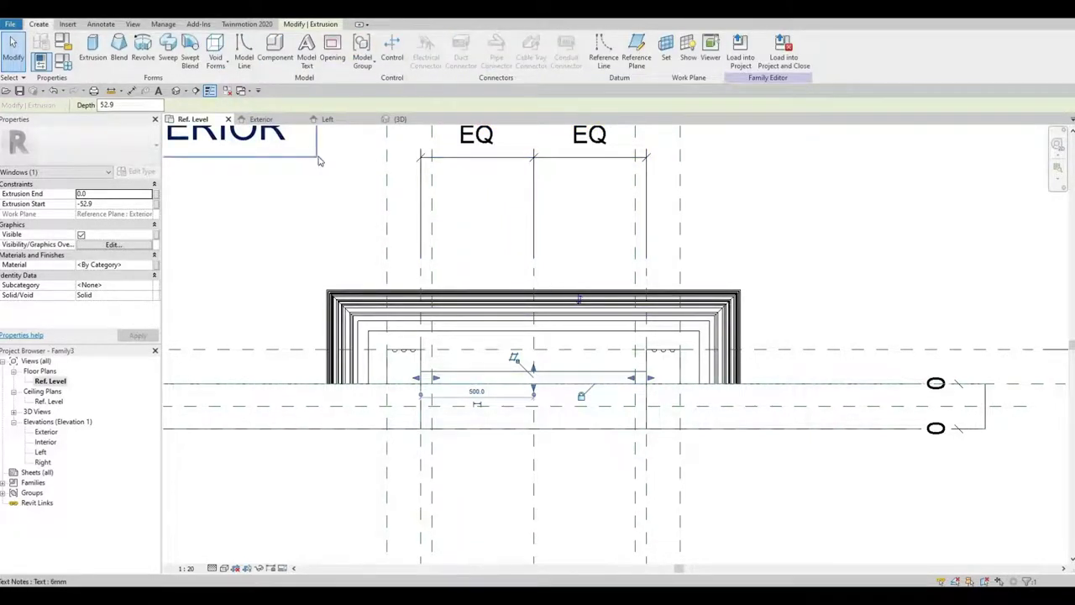
click(635, 52)
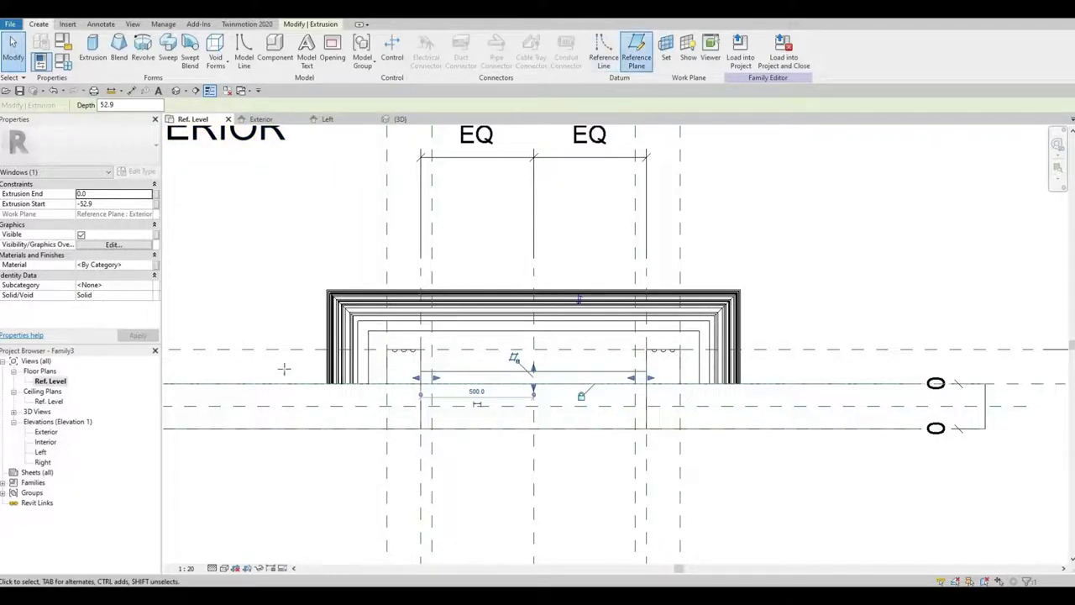
click(233, 370)
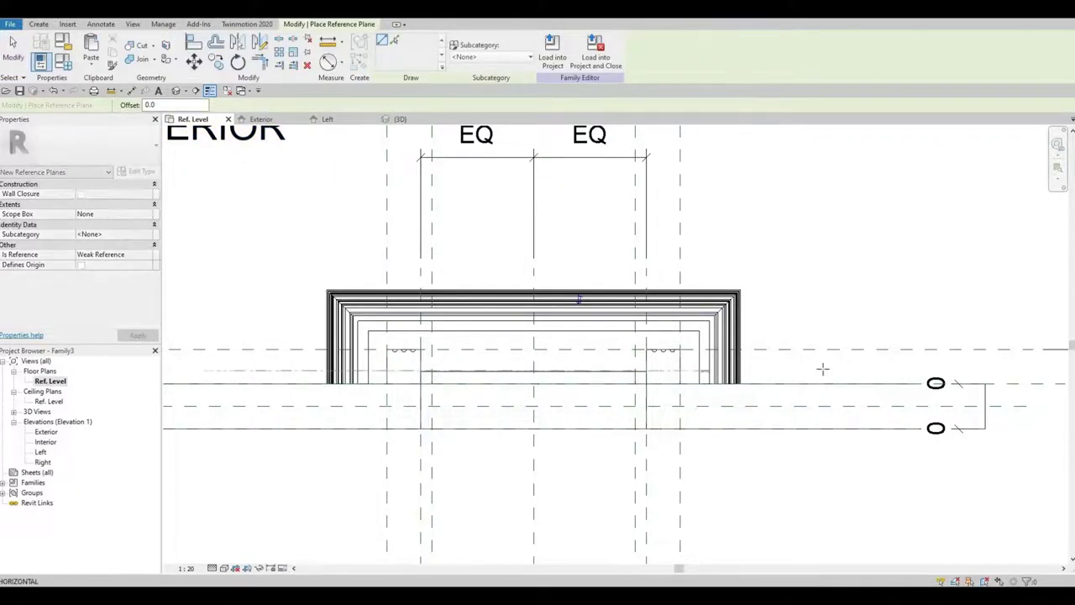
click(823, 370)
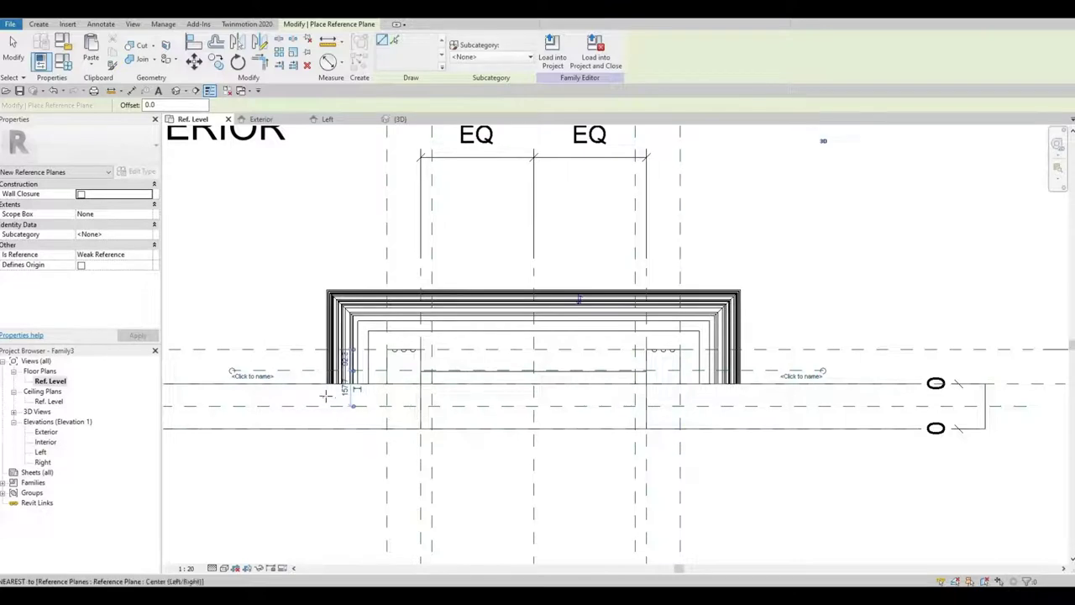
scroll(340, 388, up, 2)
key(Escape)
key(Escape)
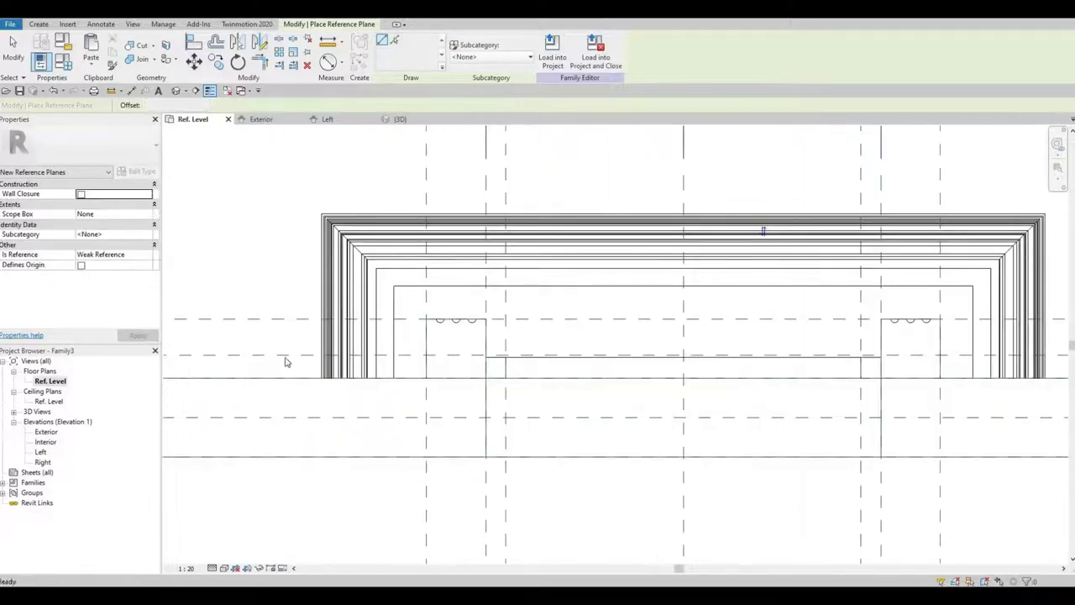
- Set the reference plane by the frame's outer face to 50 mm from the wall's exterior face
click(355, 379)
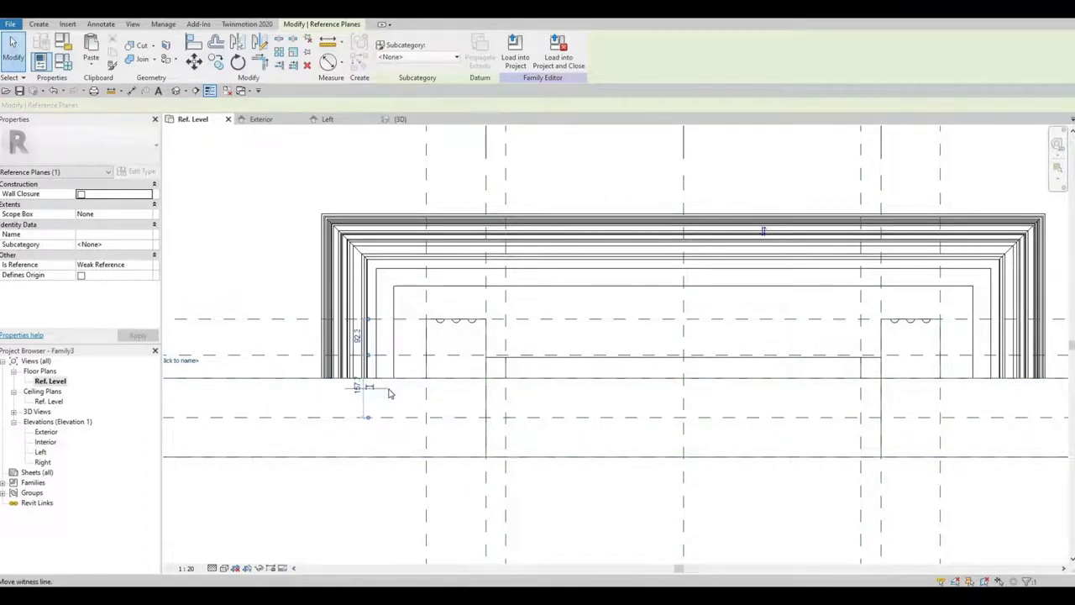
scroll(389, 393, down, 3)
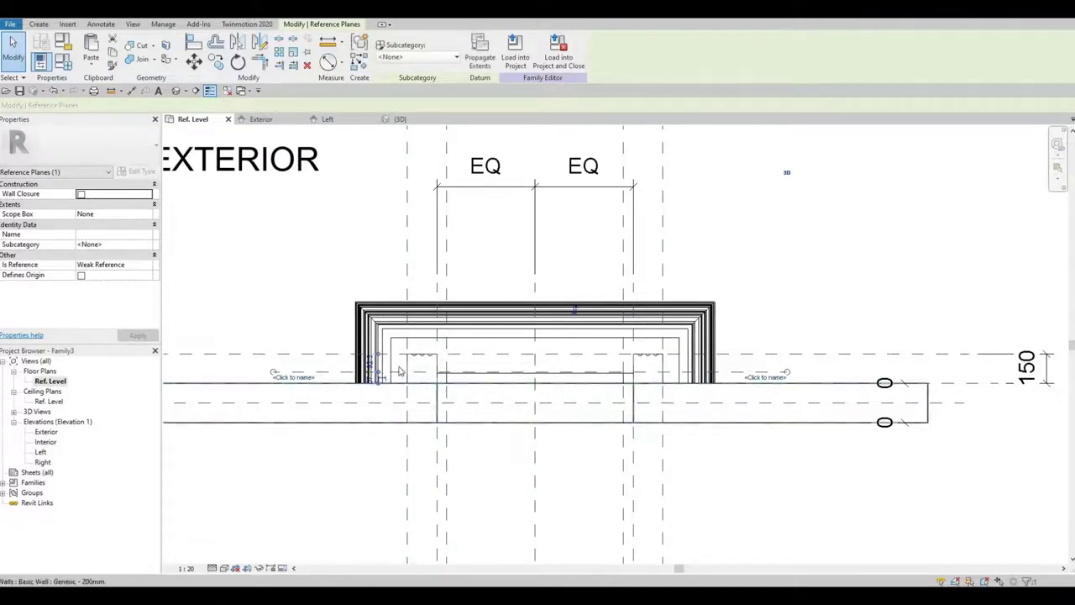
scroll(372, 383, up, 5)
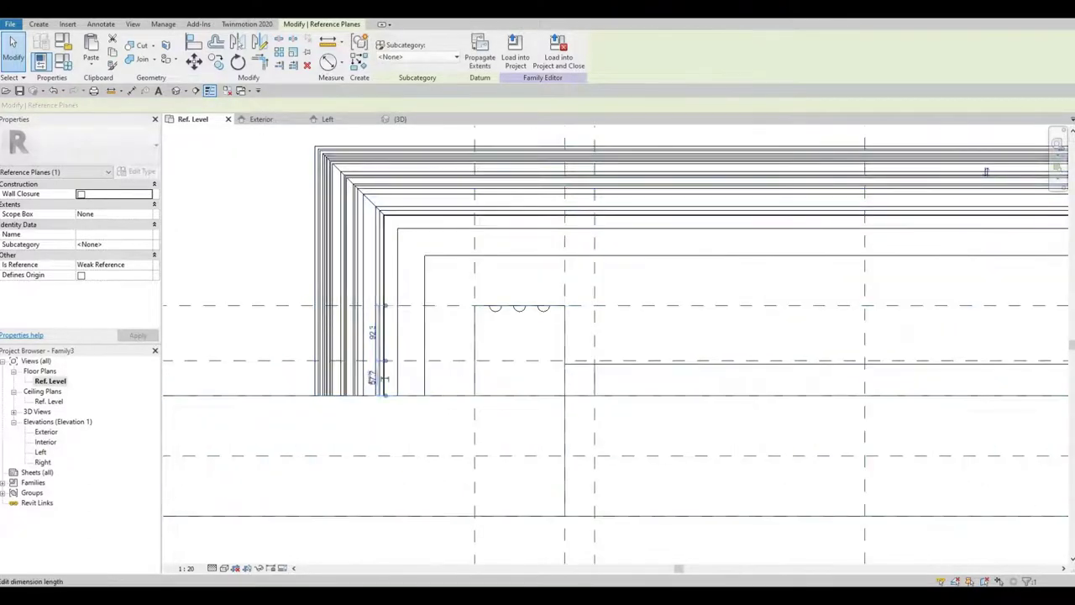
click(373, 399)
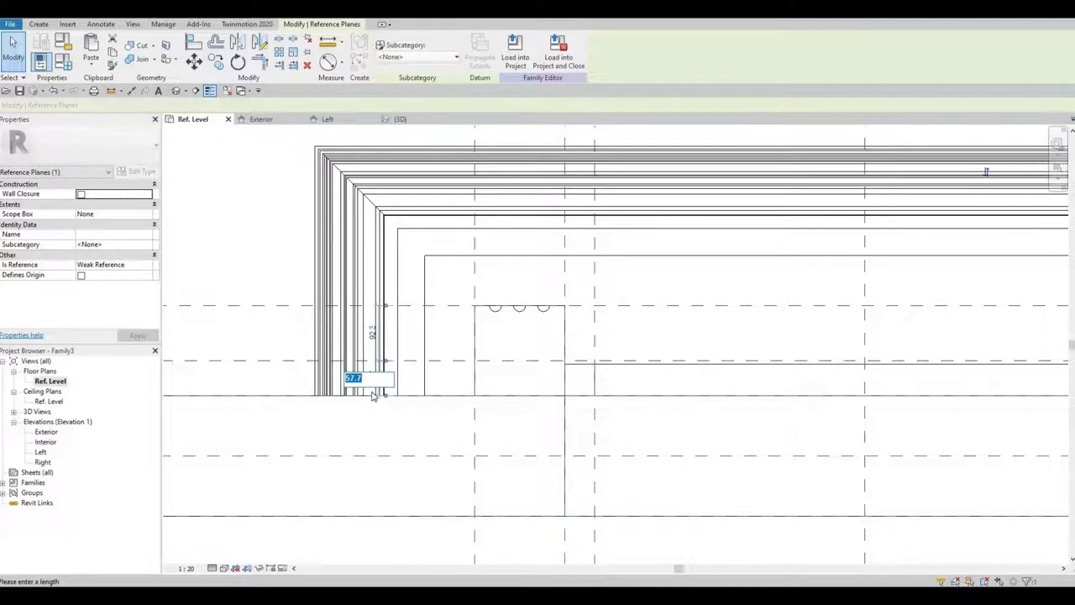
text(50)
key(Return)
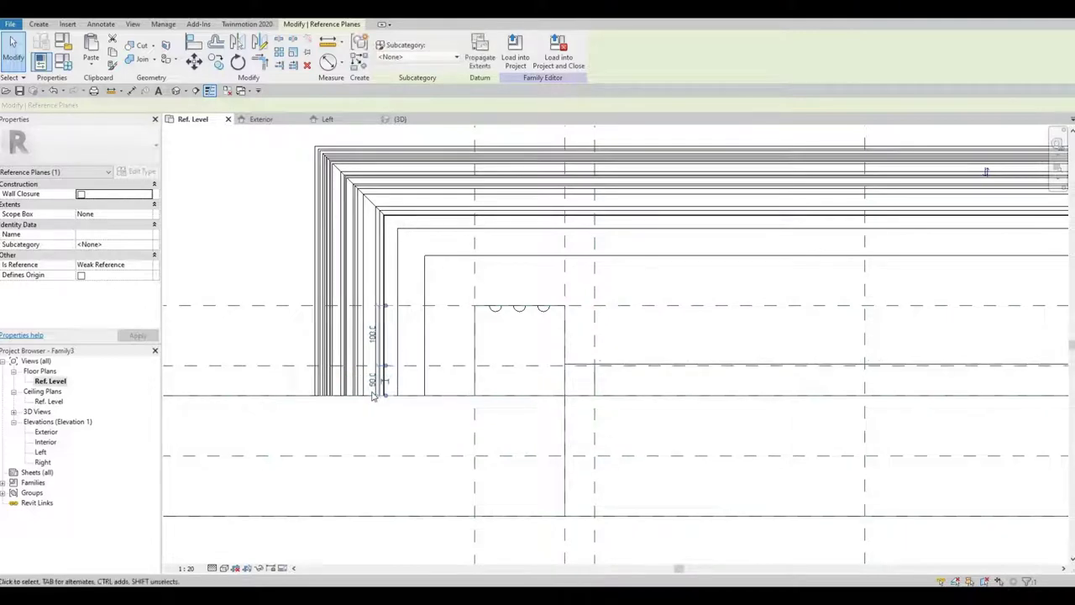
click(546, 375)
scroll(534, 376, down, 1)
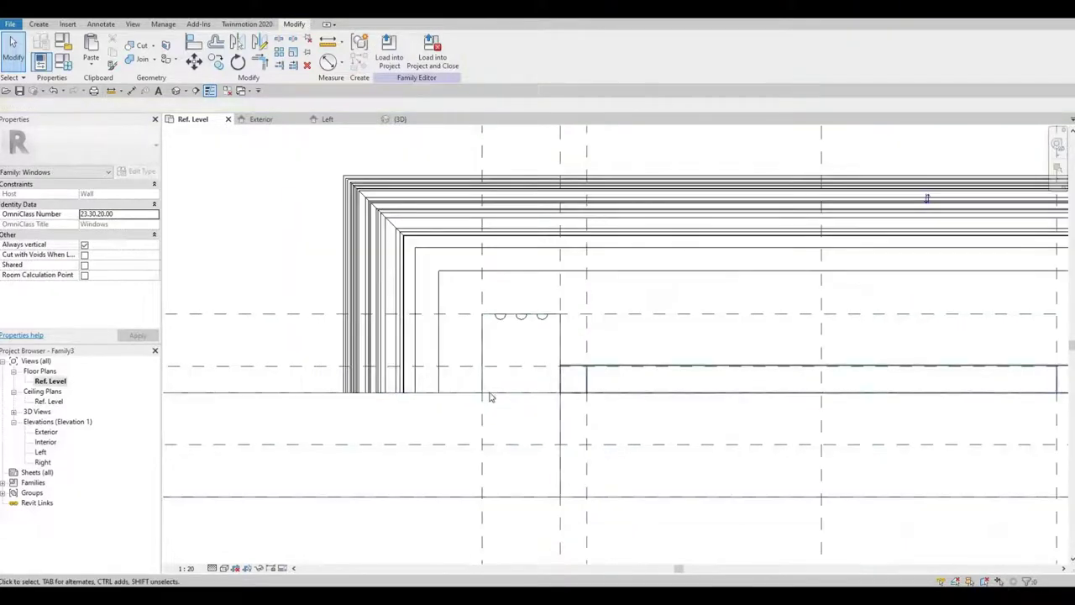
- Stretch the frame extrusion's outer face onto the new reference plane and lock it there
middle_drag(709, 366, 588, 387)
click(671, 380)
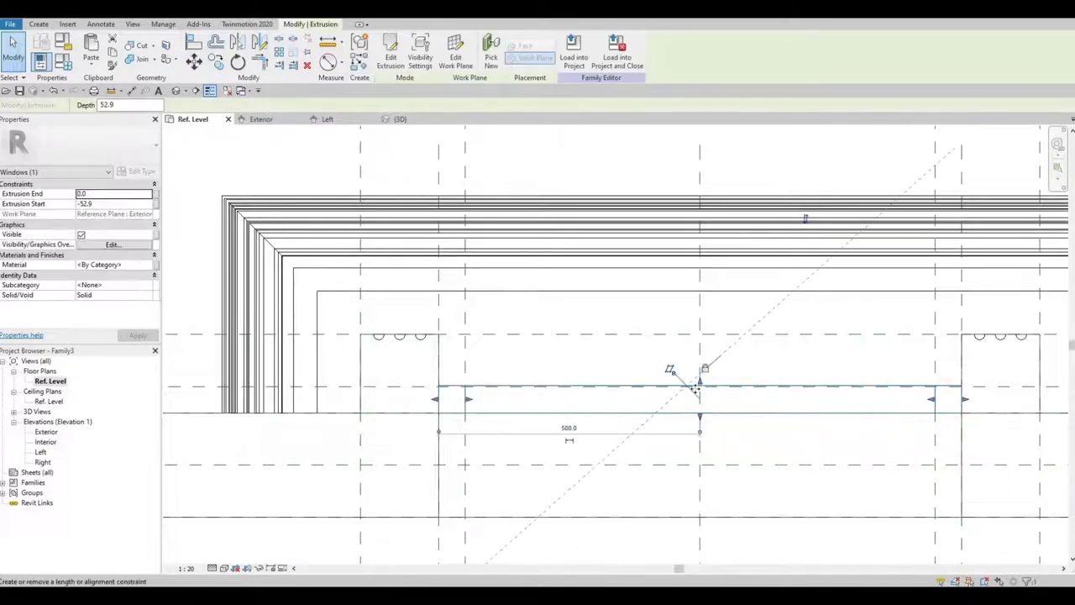
drag(701, 385, 756, 394)
click(637, 369)
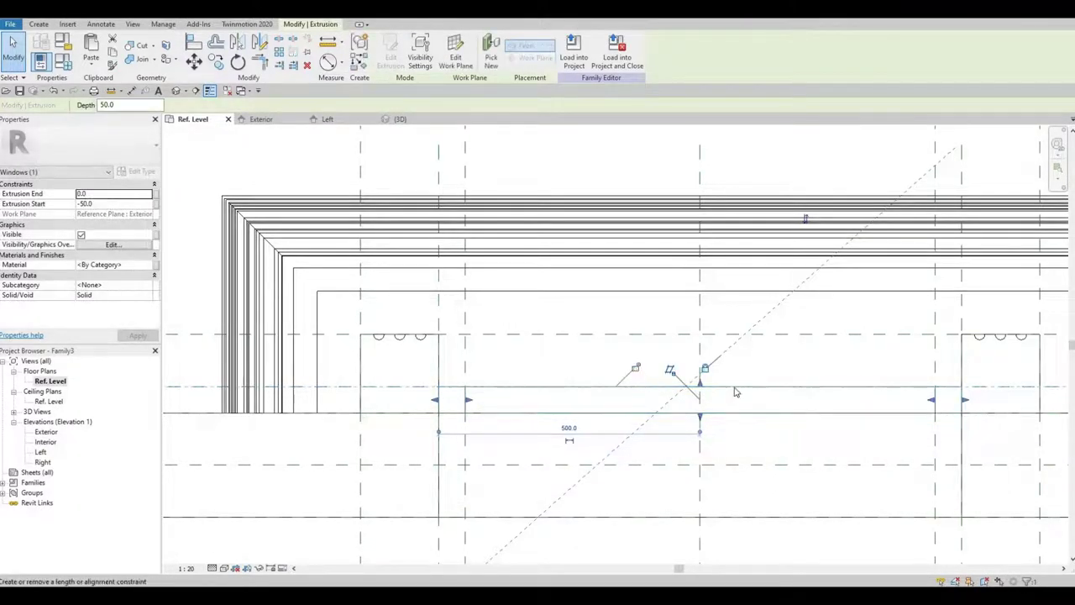
- Add an aligned dimension between the frame's outer reference plane and the wall's exterior face, beyond the cornice's right end
scroll(672, 387, down, 4)
middle_drag(1043, 397, 857, 407)
scroll(857, 407, down, 1)
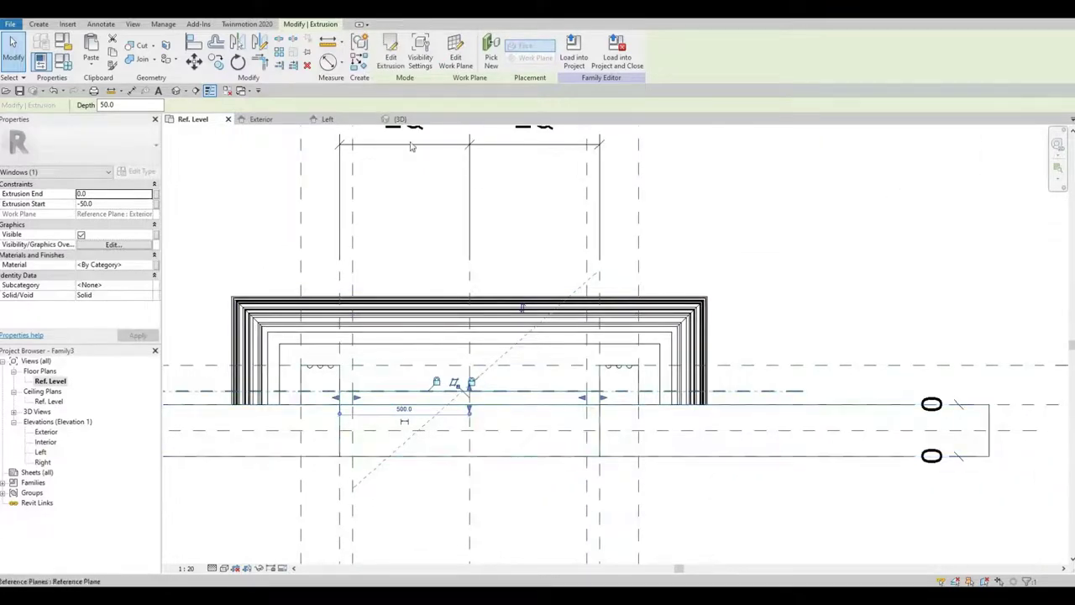
click(131, 91)
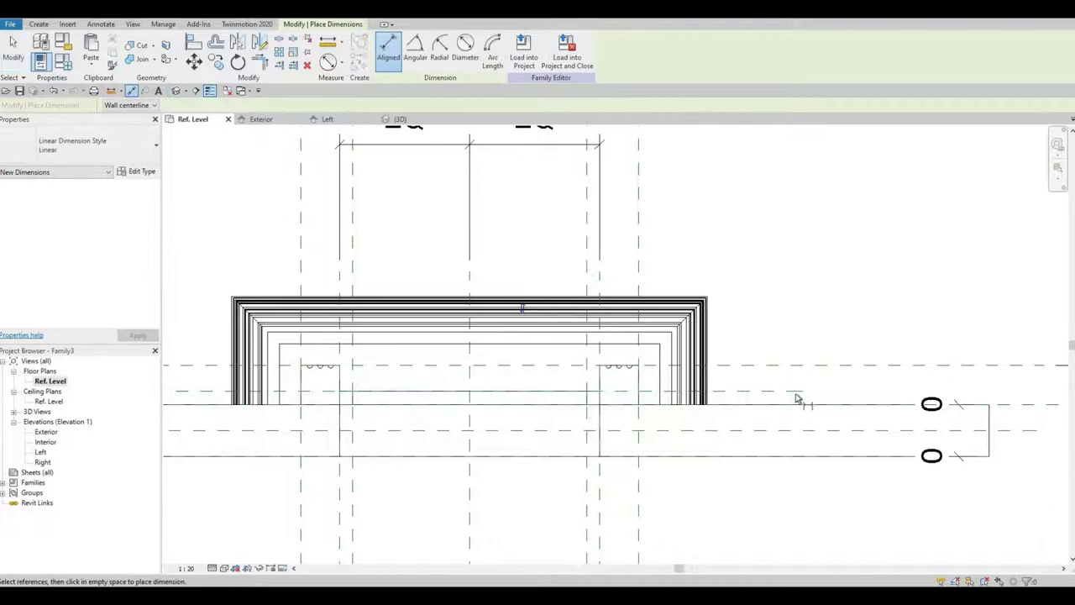
middle_drag(871, 387, 722, 377)
click(889, 395)
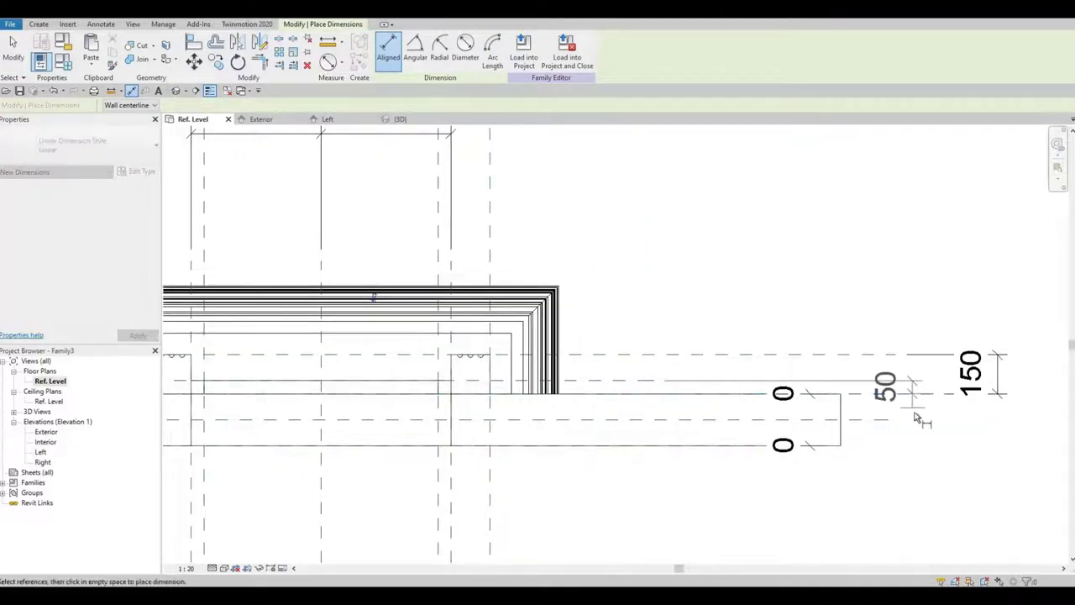
click(915, 408)
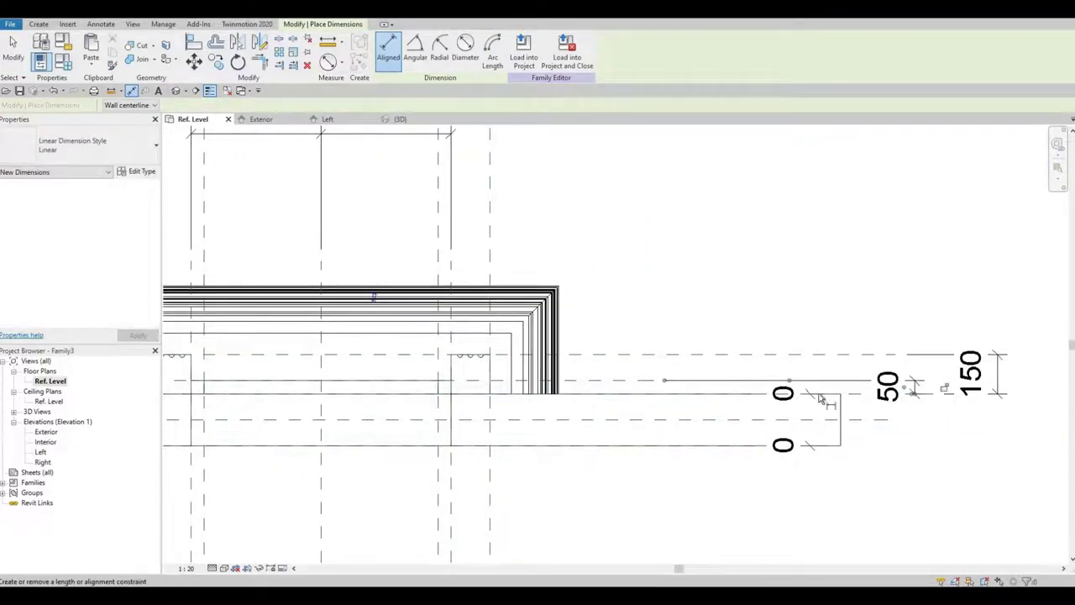
key(Escape)
key(Escape)
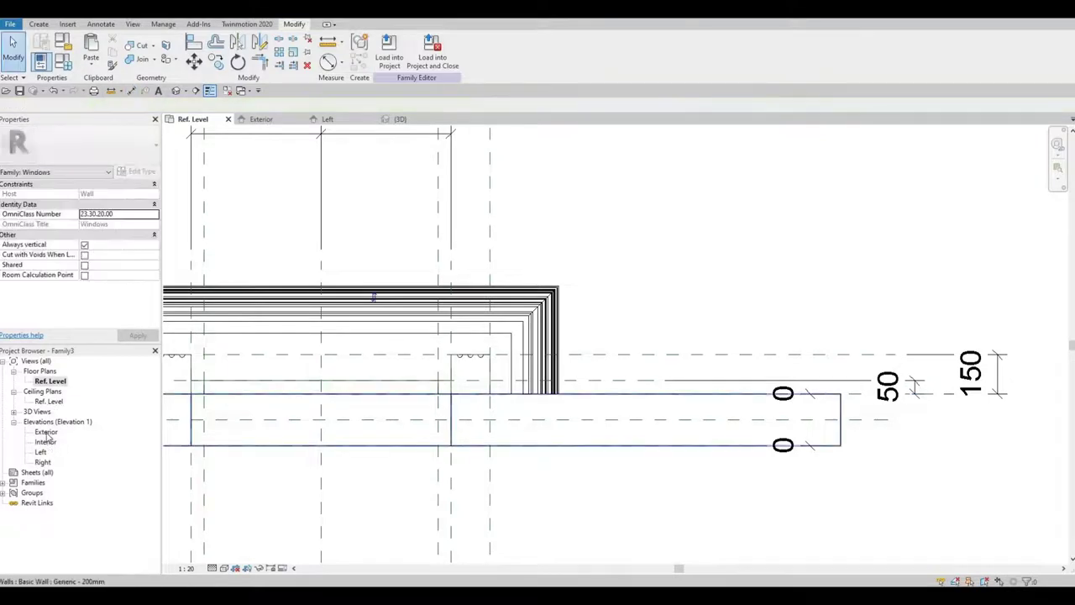
- In the Exterior elevation, draw vertical reference planes about 60 mm either side of the centre plane, from above the cornice to below the sill
double_click(46, 432)
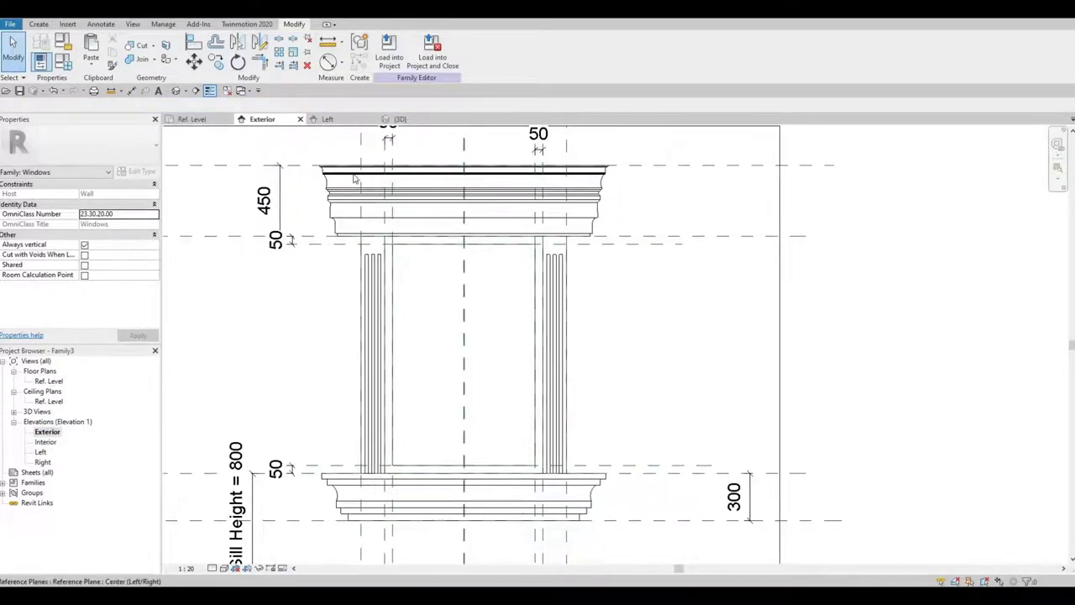
click(37, 25)
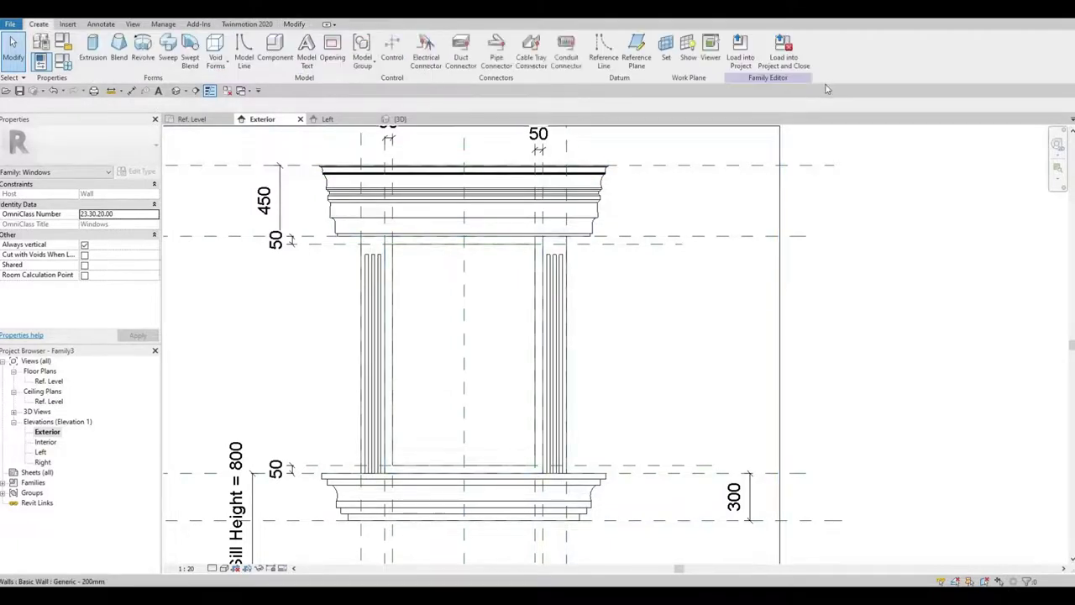
click(636, 50)
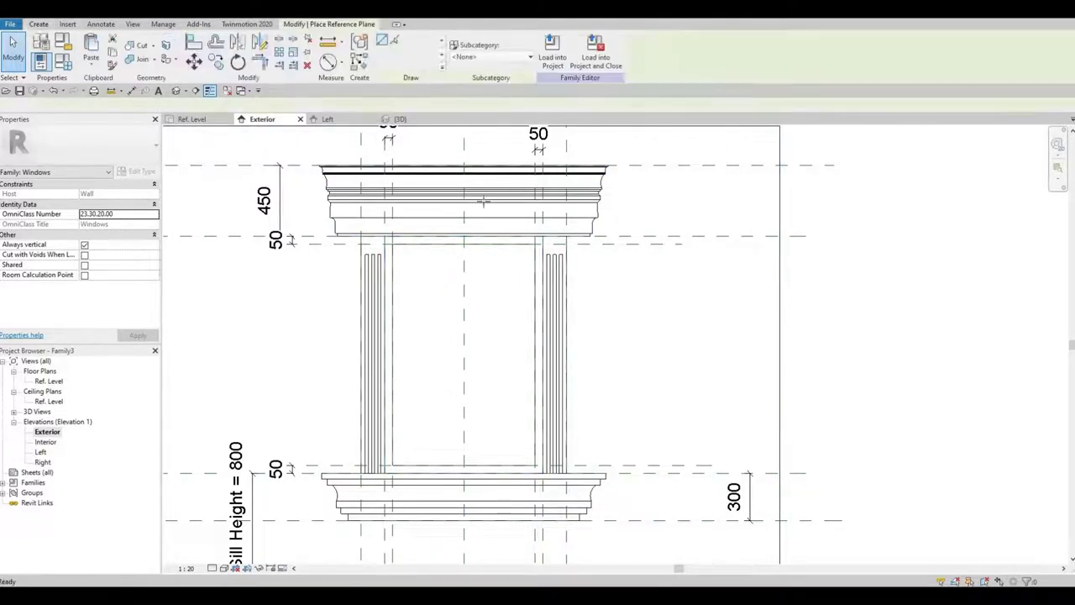
click(454, 143)
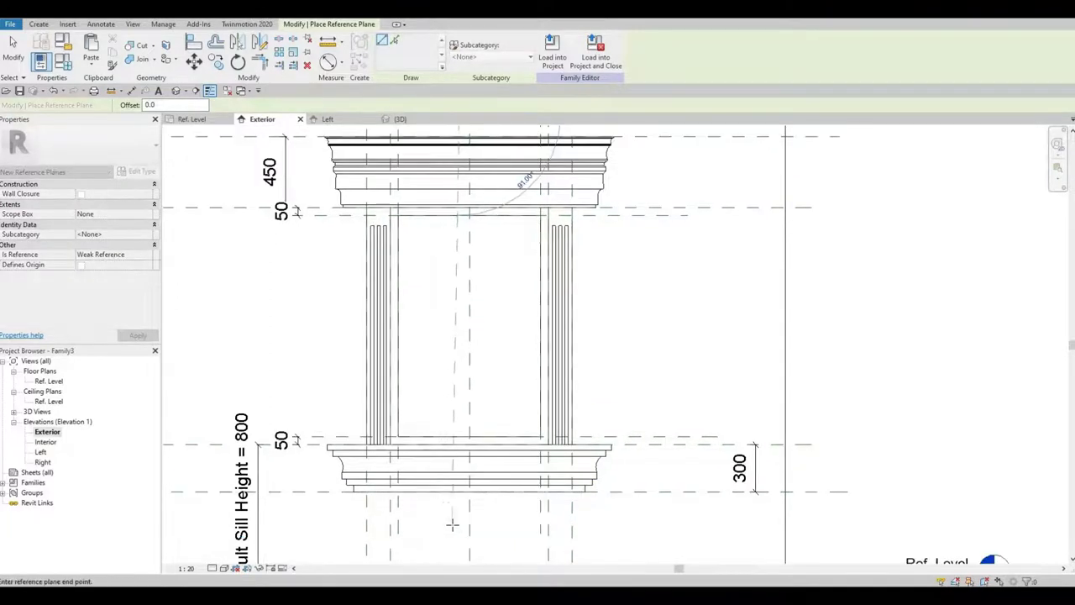
middle_drag(484, 186, 484, 272)
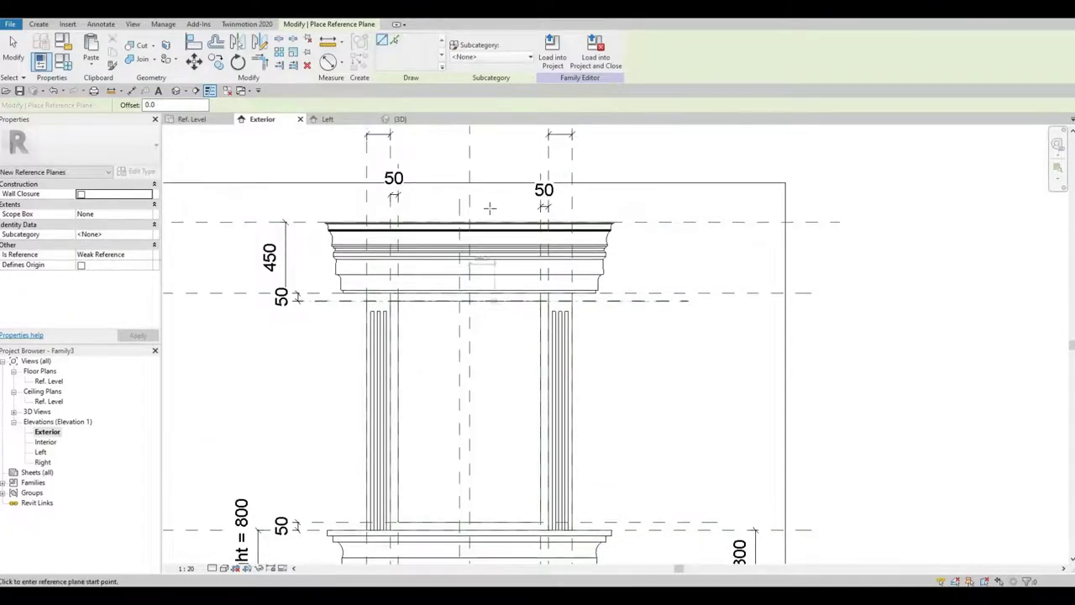
click(479, 200)
middle_drag(494, 517, 495, 370)
click(476, 474)
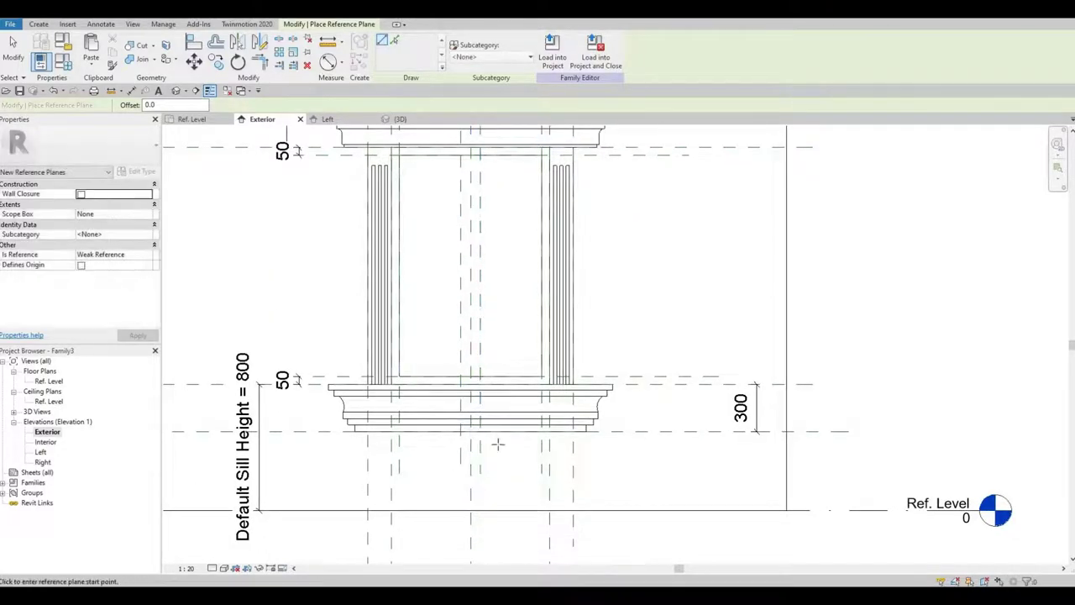
- Draw two closely spaced horizontal reference planes across the upper opening, the higher one about 1167 mm above the frame's lower inner edge
ctrl+scroll(443, 410, up, 3)
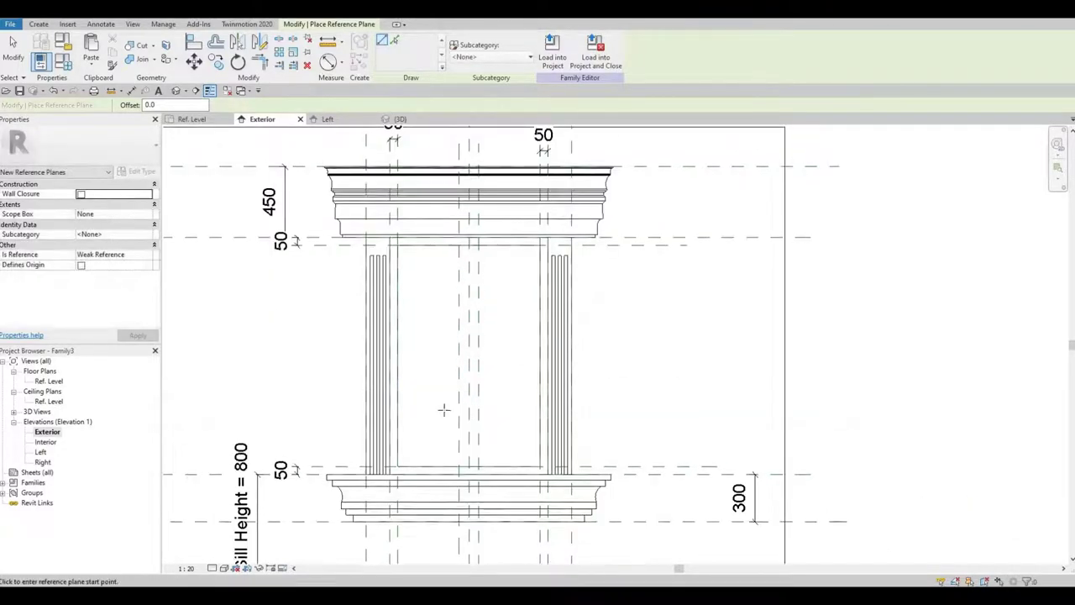
click(276, 282)
click(662, 283)
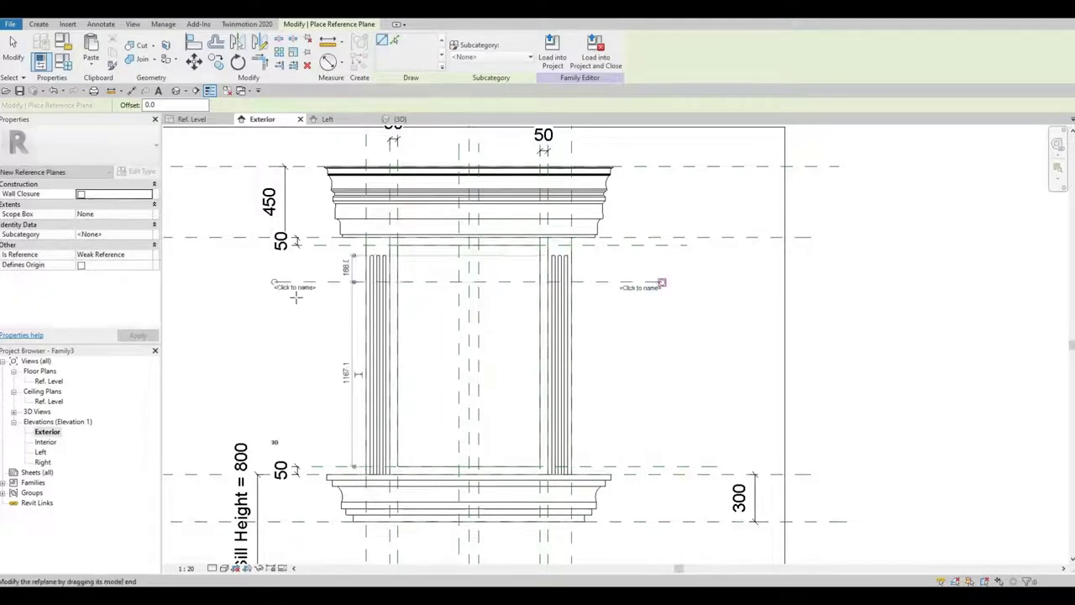
click(277, 291)
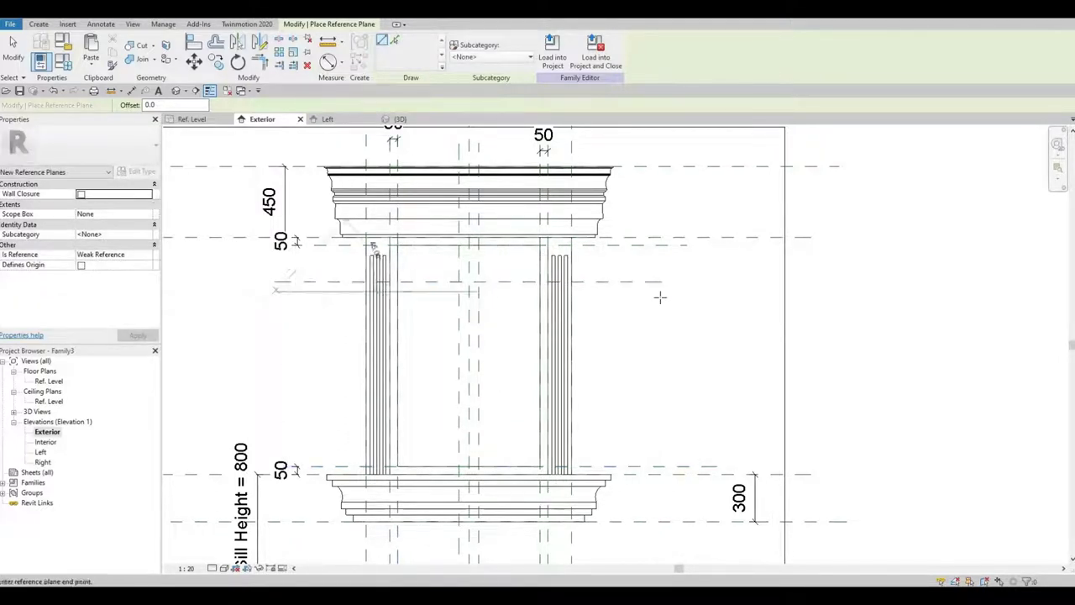
click(662, 303)
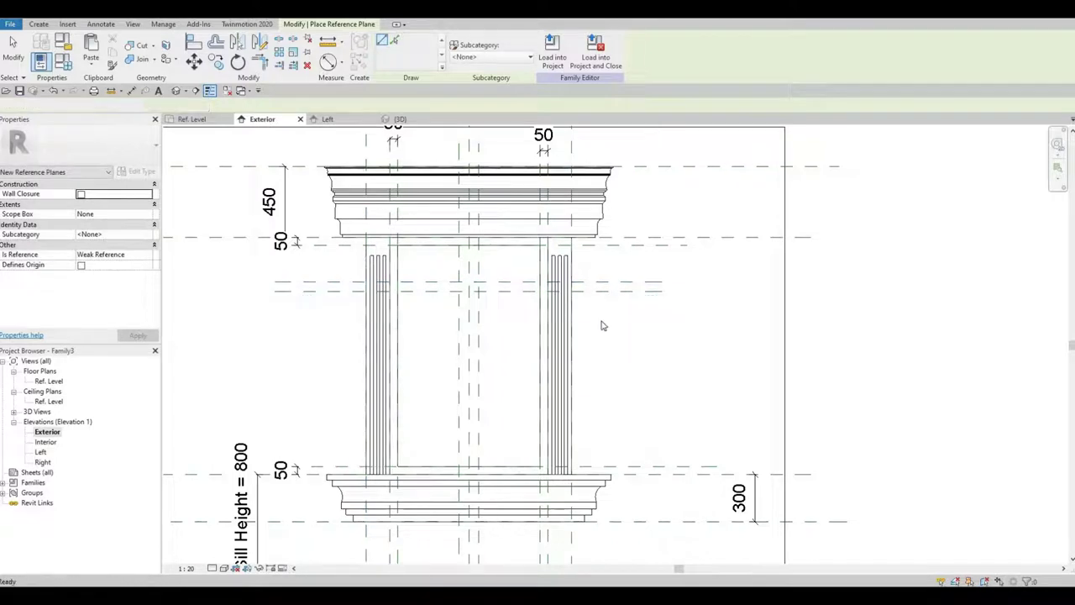
key(Escape)
key(Escape)
- Draw two more horizontal reference planes about 80 mm apart near the opening's mid-height, starting about 420 mm below the upper pair
scroll(498, 351, up, 3)
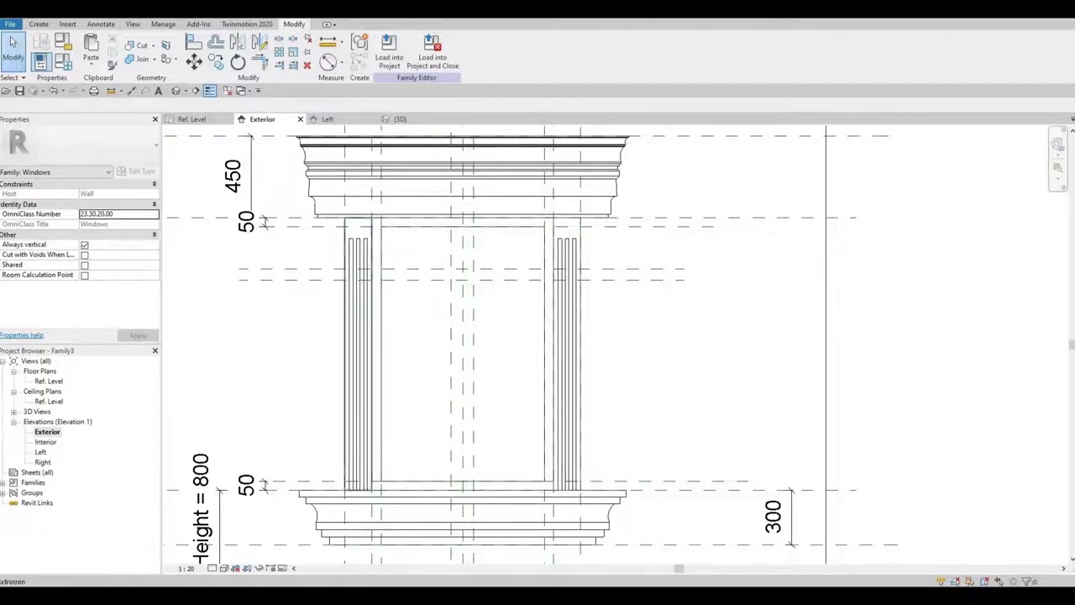
click(38, 25)
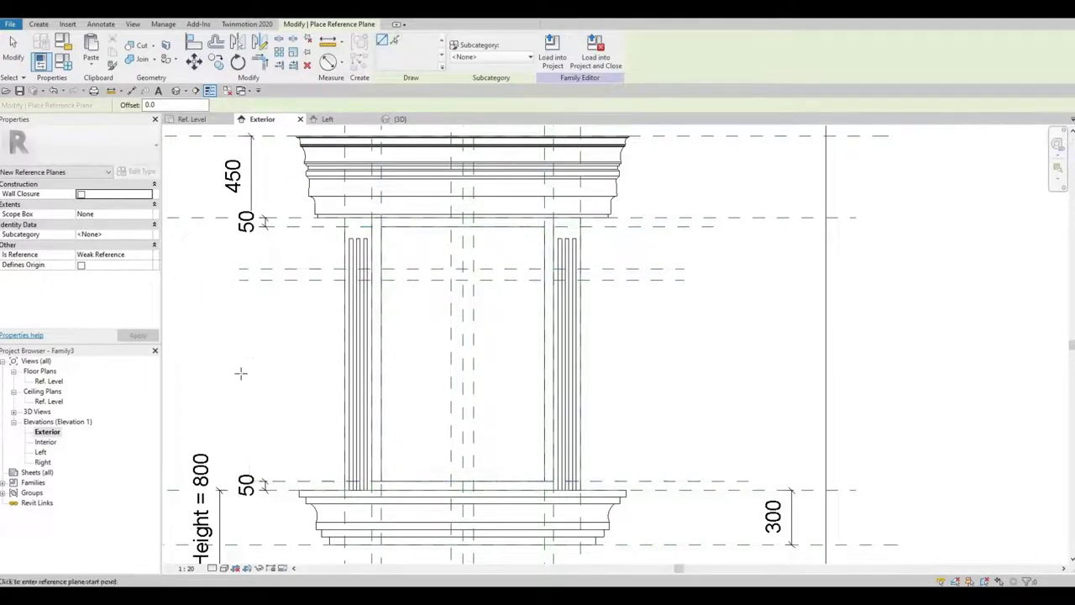
click(240, 357)
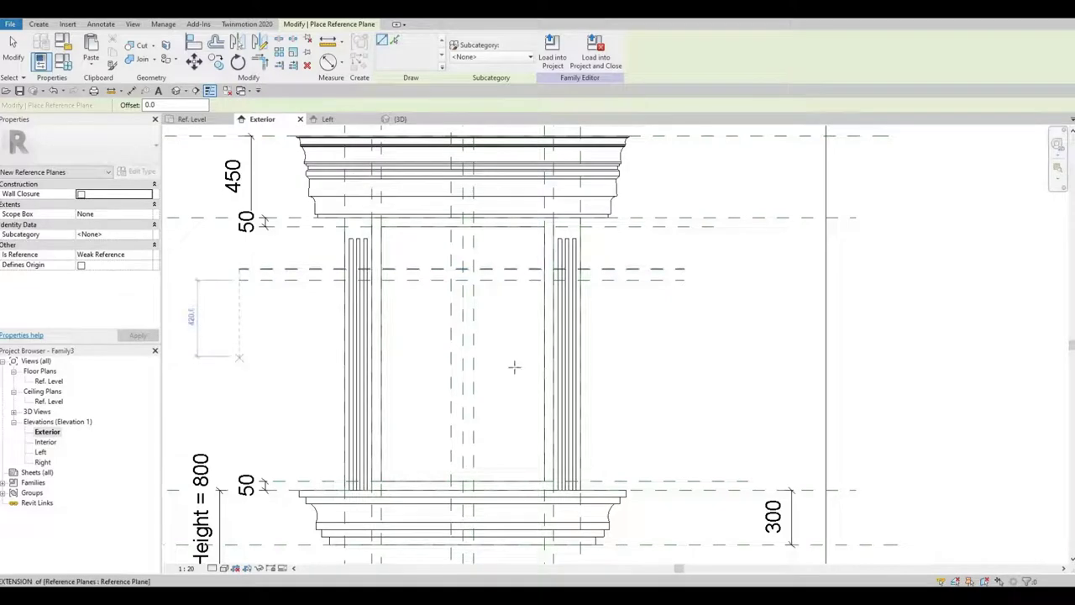
click(686, 358)
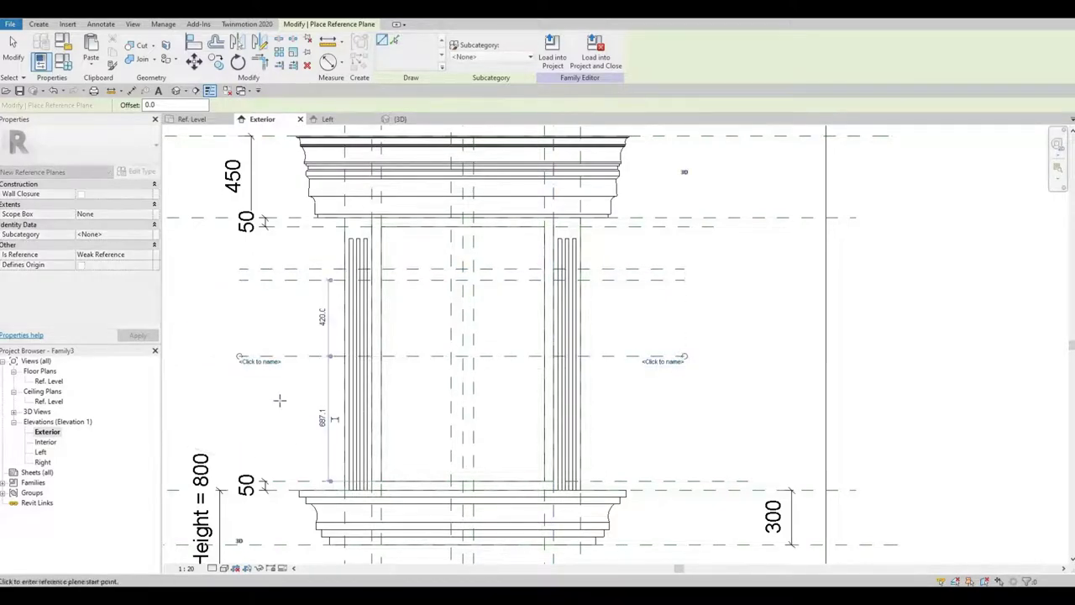
click(261, 363)
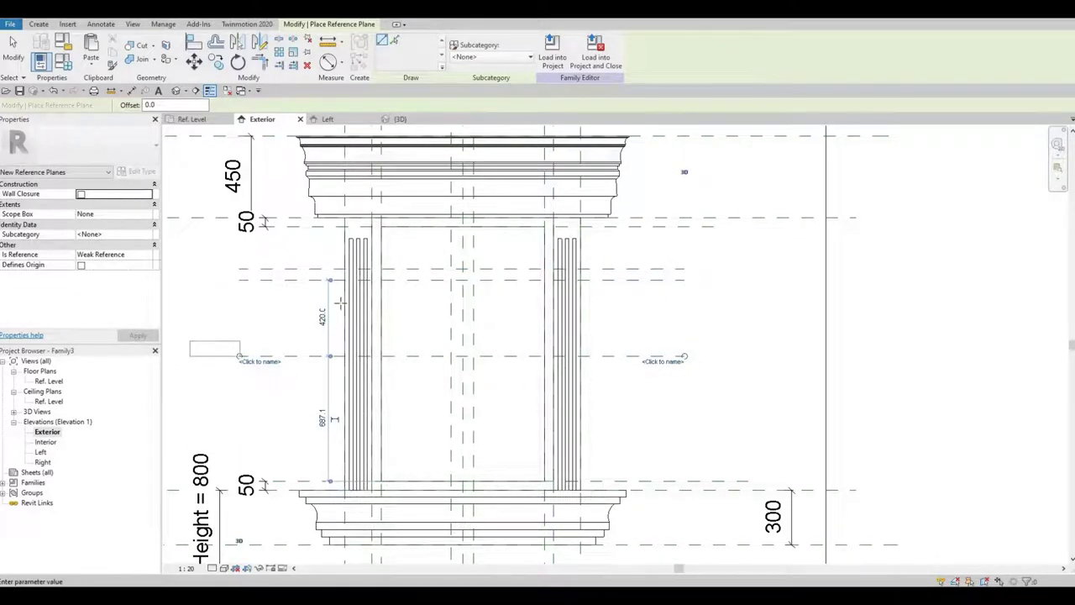
key(Escape)
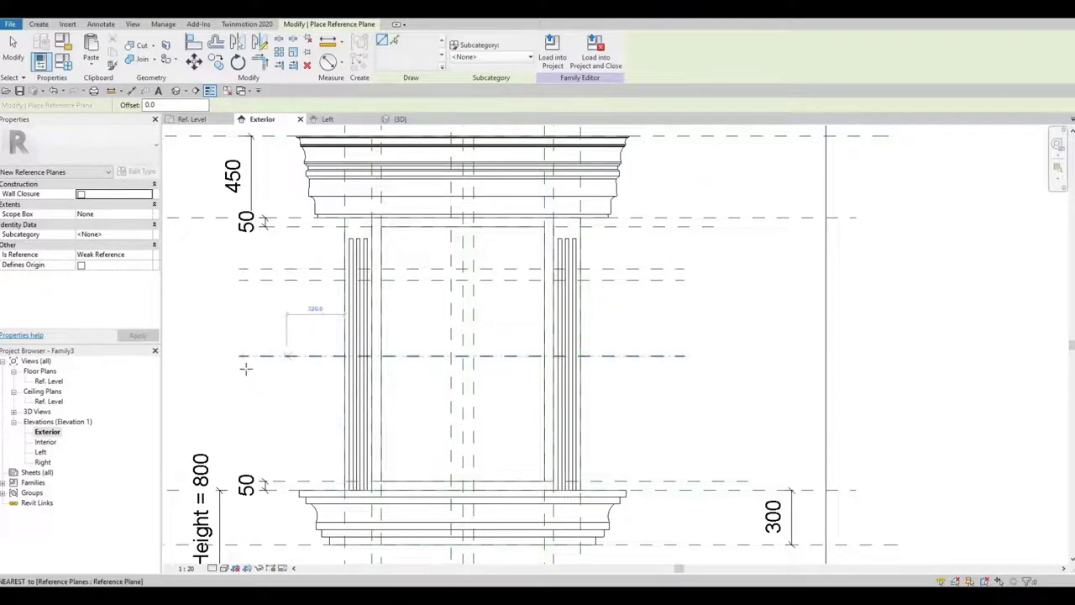
click(210, 370)
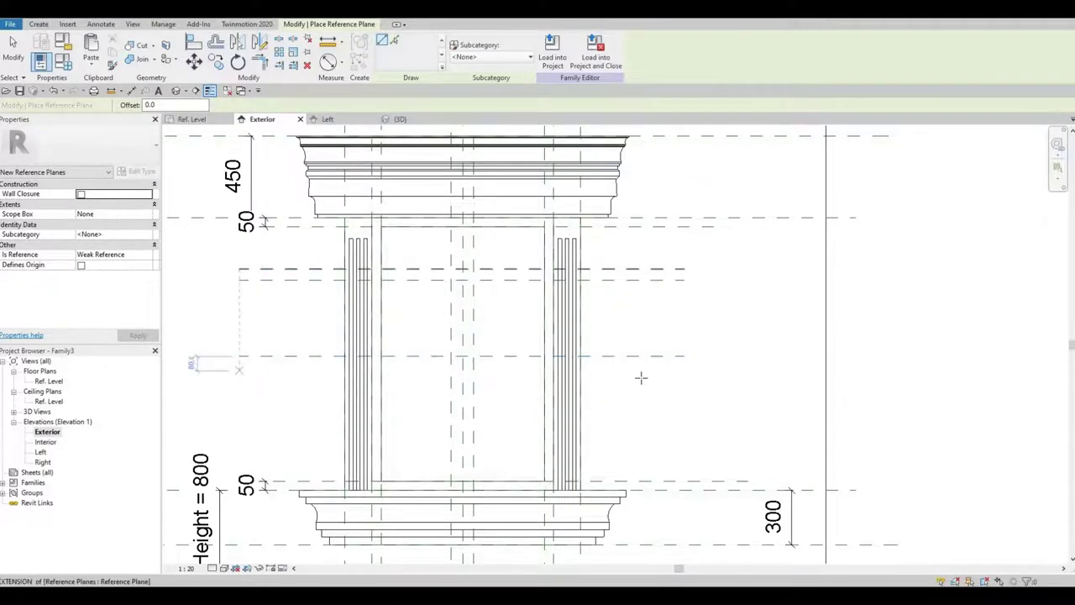
click(685, 370)
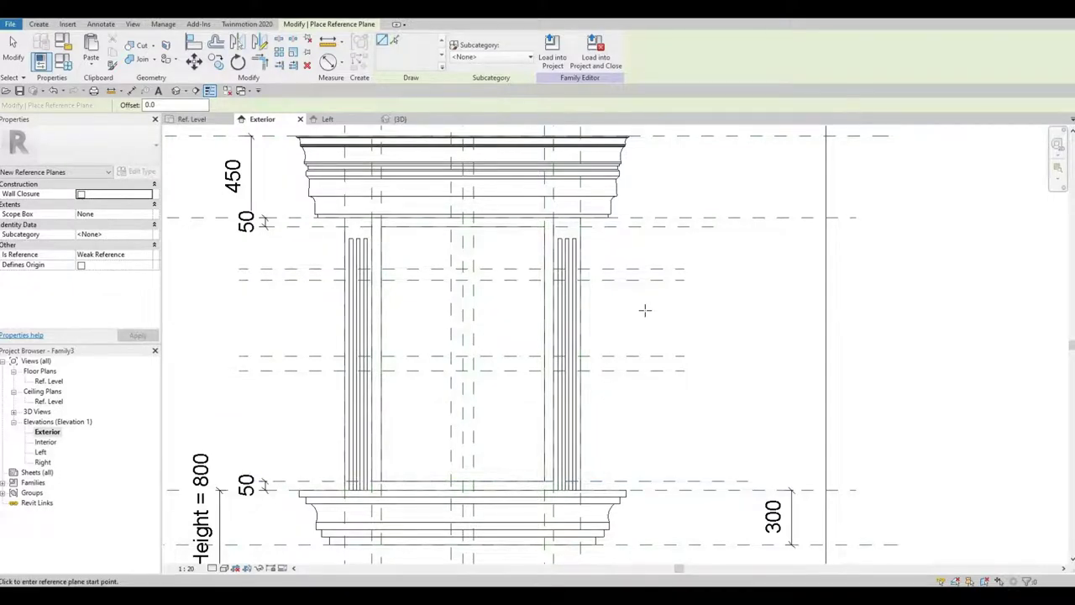
scroll(644, 311, up, 1)
key(Escape)
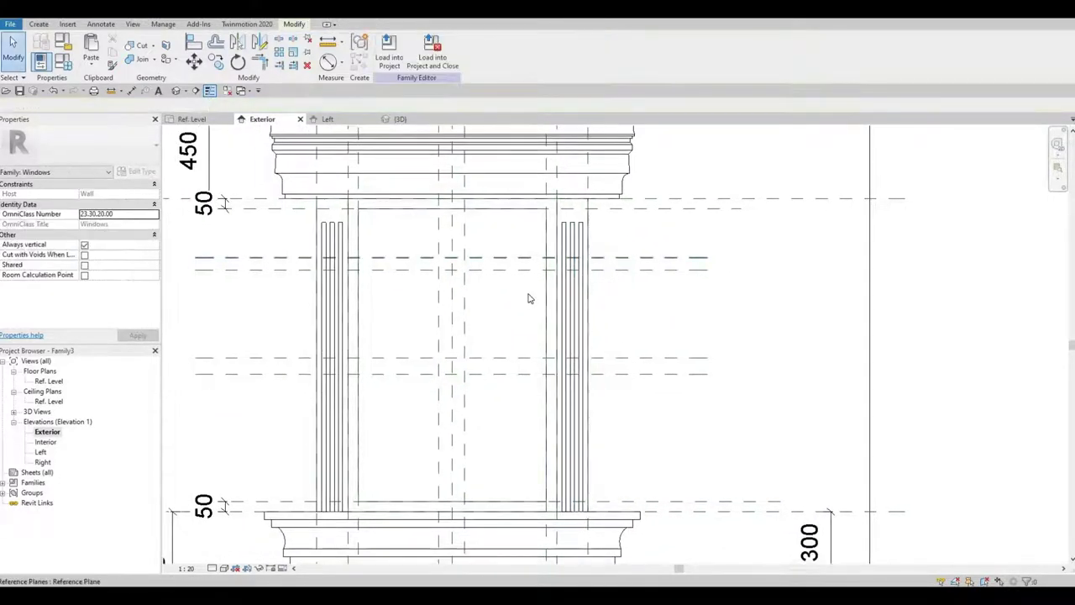
- Set the vertical reference plane right of centre to 25 mm from the centre plane
middle_drag(528, 299, 555, 323)
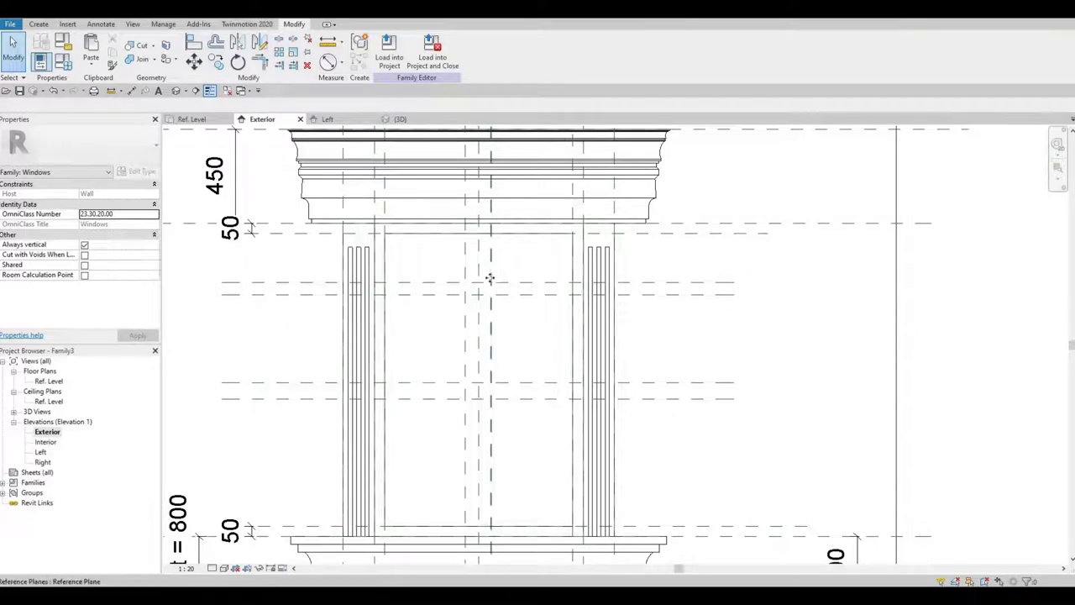
click(490, 277)
scroll(486, 216, up, 1)
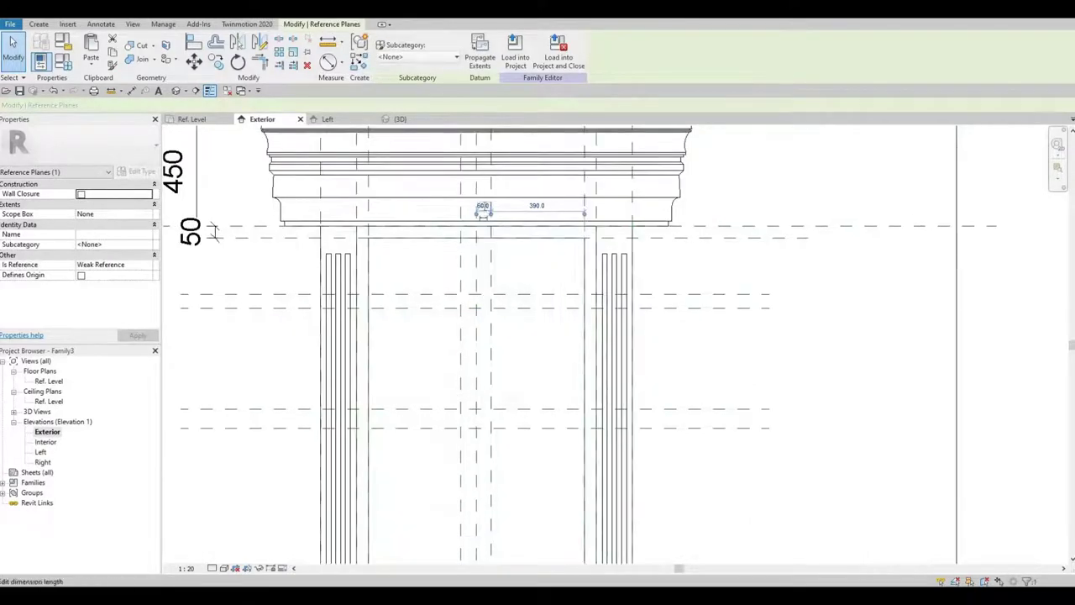
click(483, 206)
text(25)
key(Return)
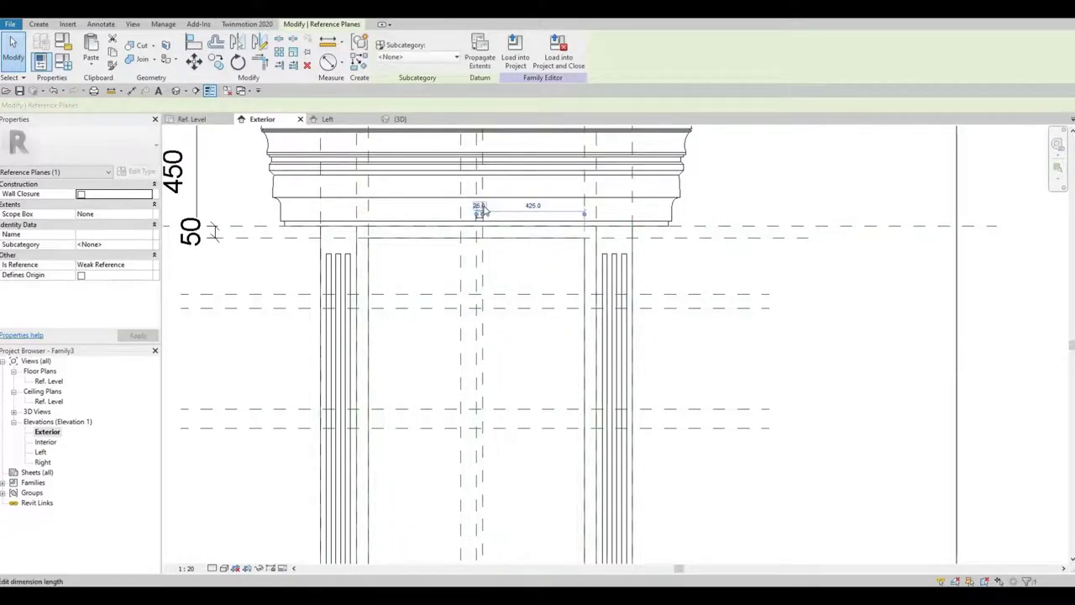
- Set the vertical reference plane left of centre to 25 mm from the centre plane
click(462, 248)
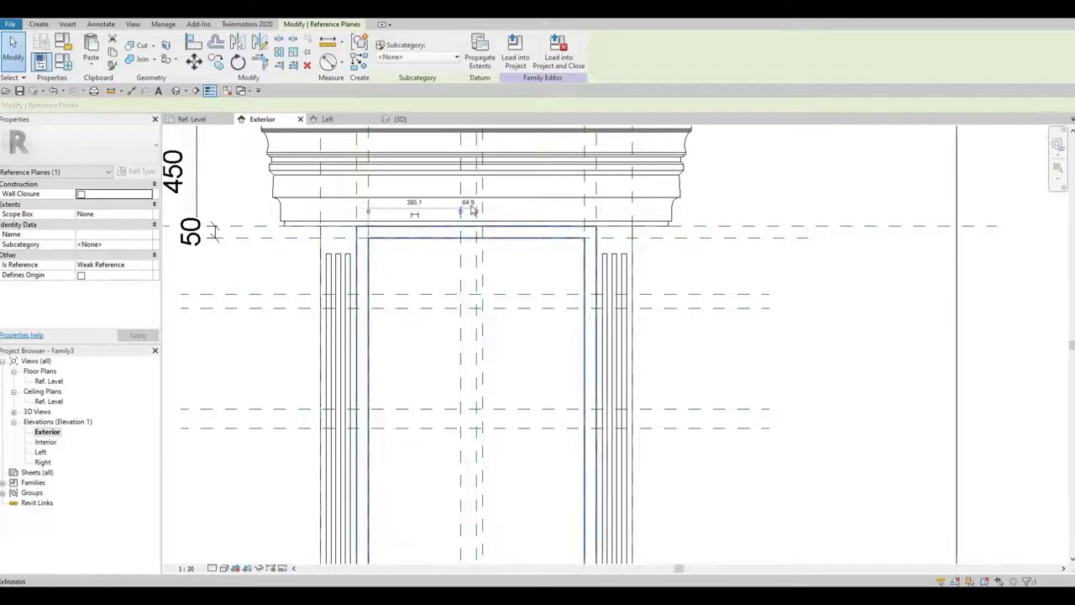
click(469, 203)
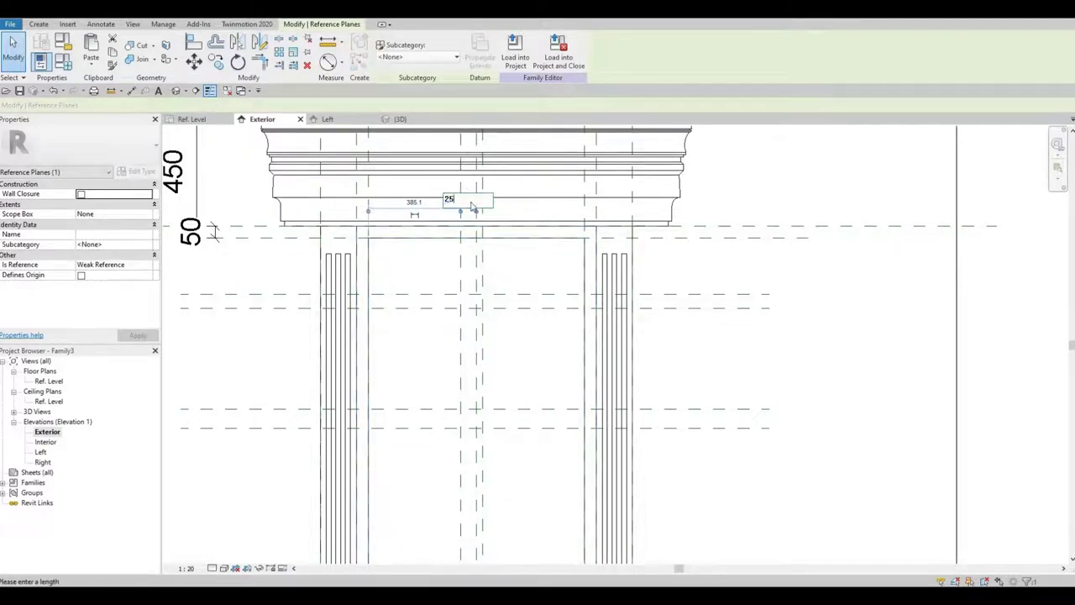
text(25)
key(Return)
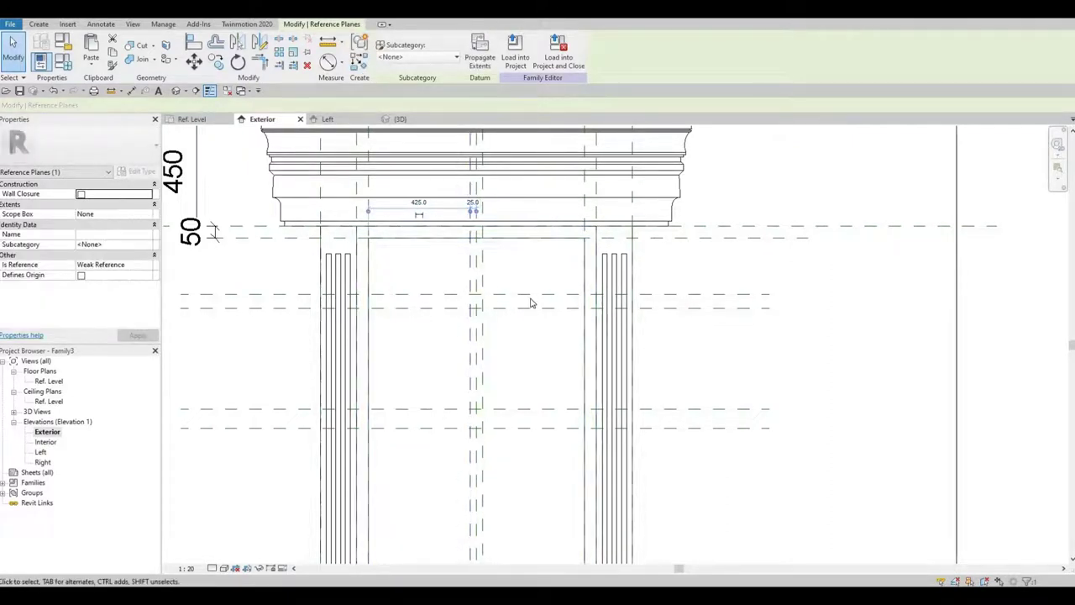
- Set the uppermost horizontal reference plane within the opening to 250 mm below the frame's upper inner edge
click(536, 296)
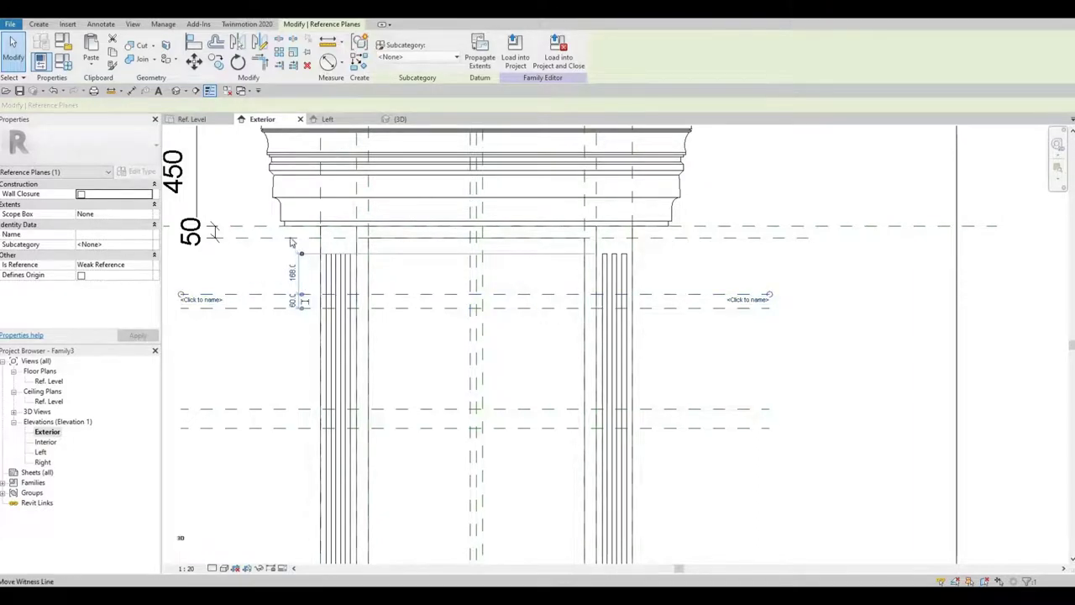
drag(290, 242, 290, 238)
click(289, 266)
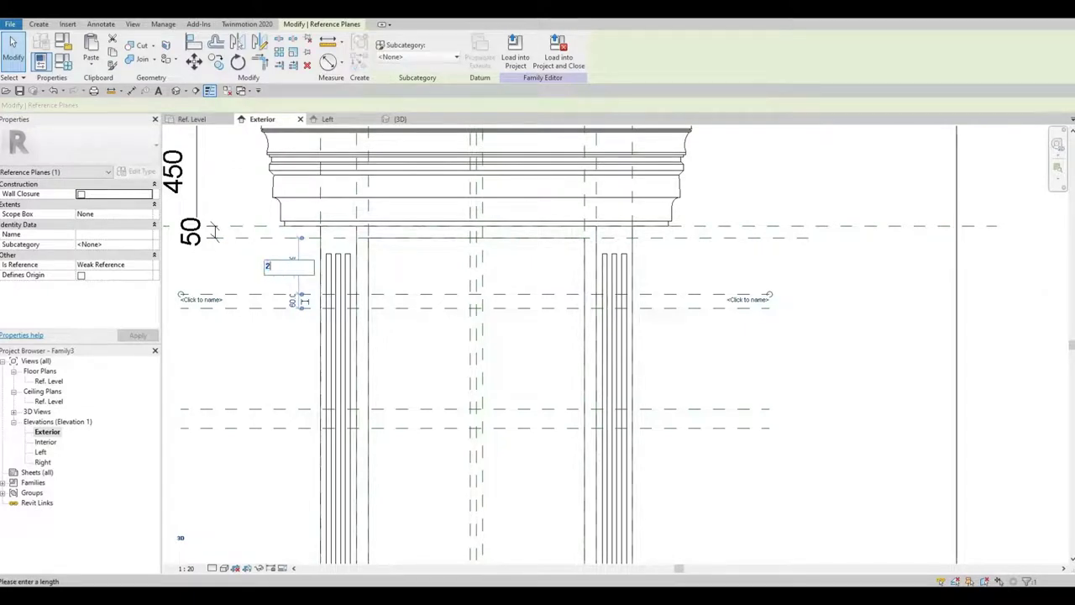
key(Return)
key(Escape)
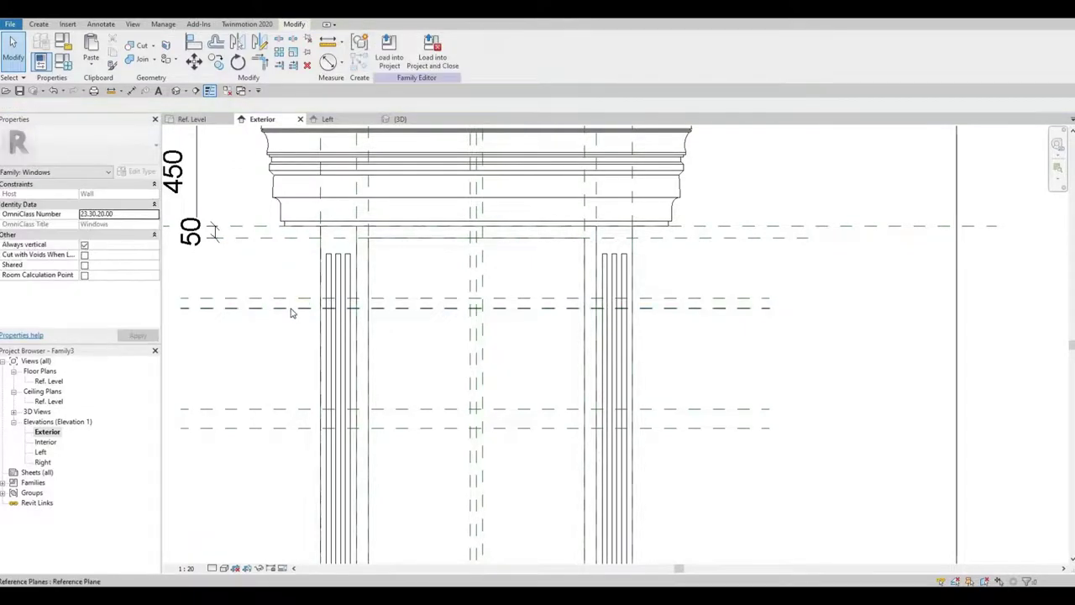
- Set the second plane of the upper horizontal pair to 50 mm below the first
click(291, 309)
click(293, 303)
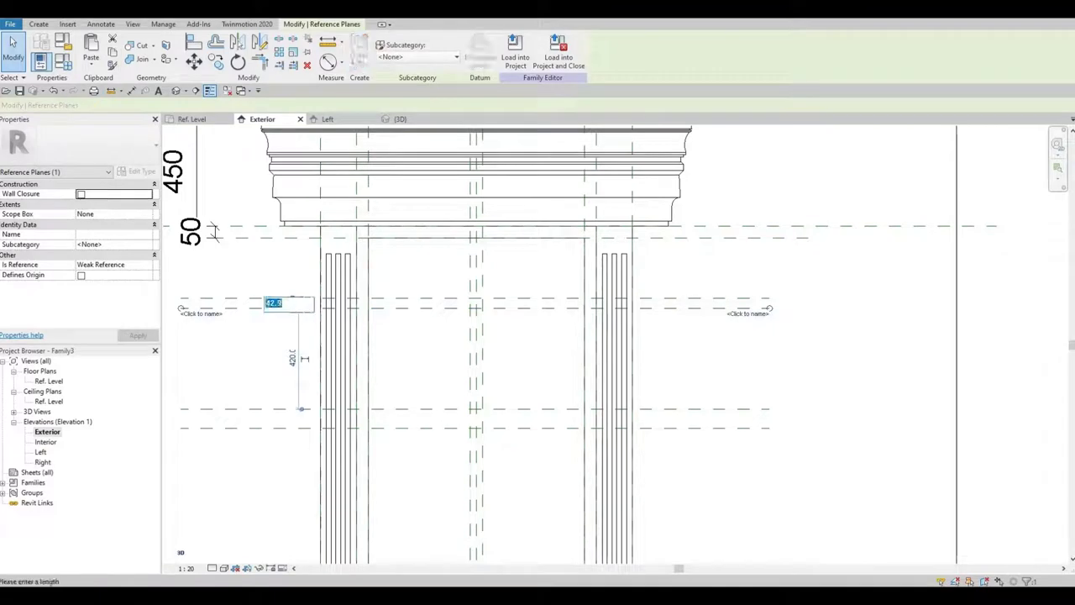
text(5)
key(Return)
key(Escape)
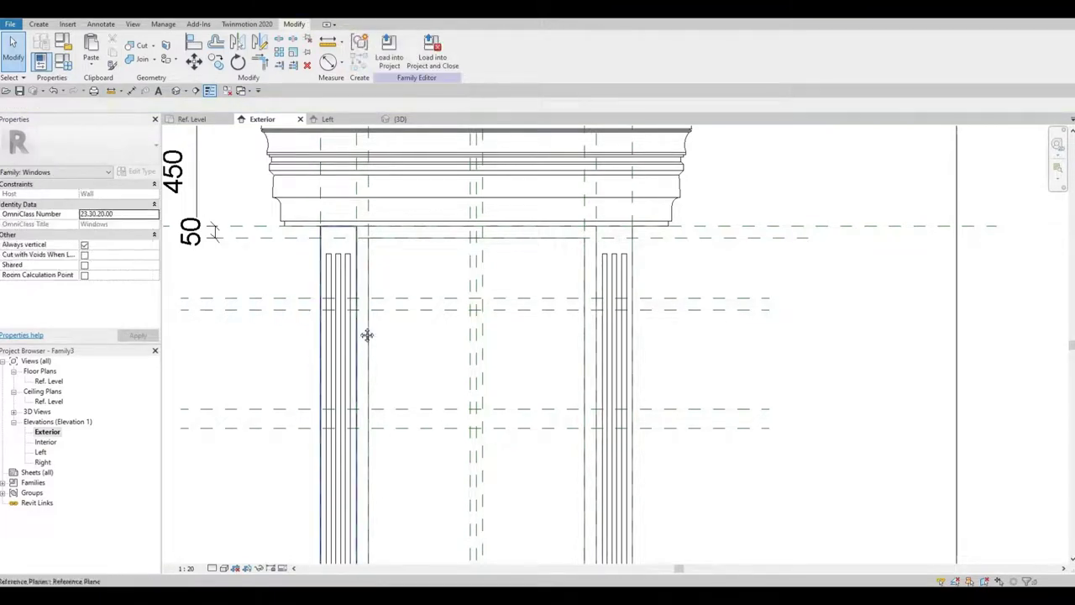
middle_drag(362, 379, 382, 337)
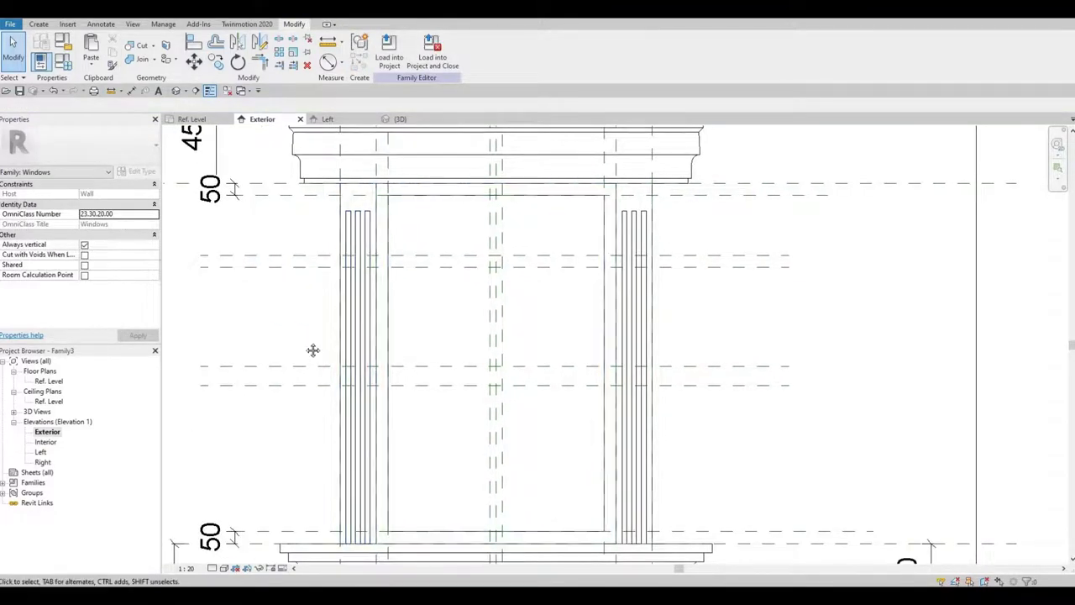
middle_drag(312, 350, 313, 356)
click(314, 380)
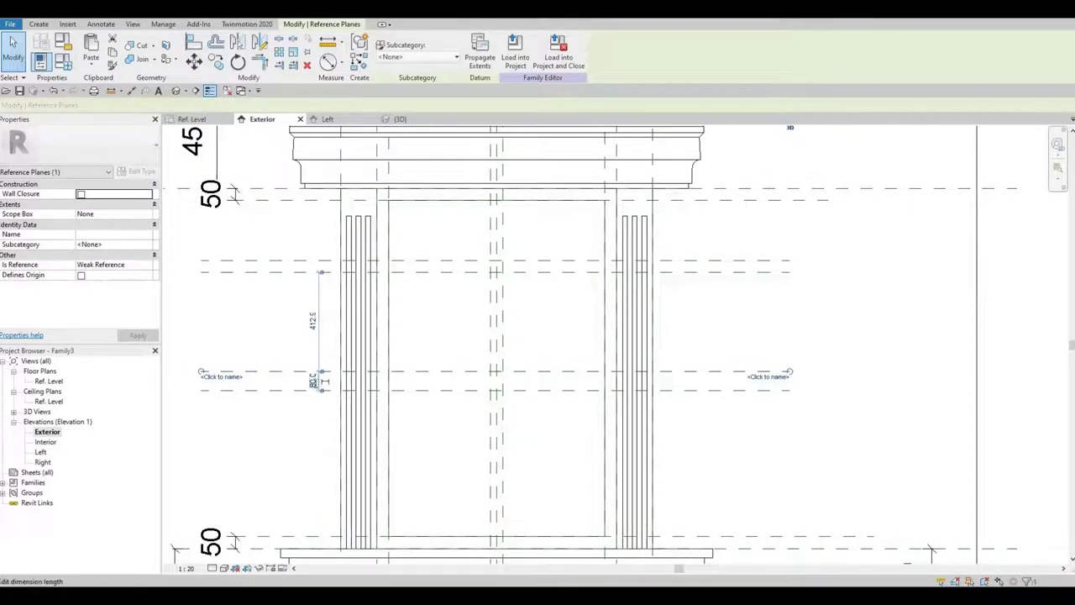
click(314, 382)
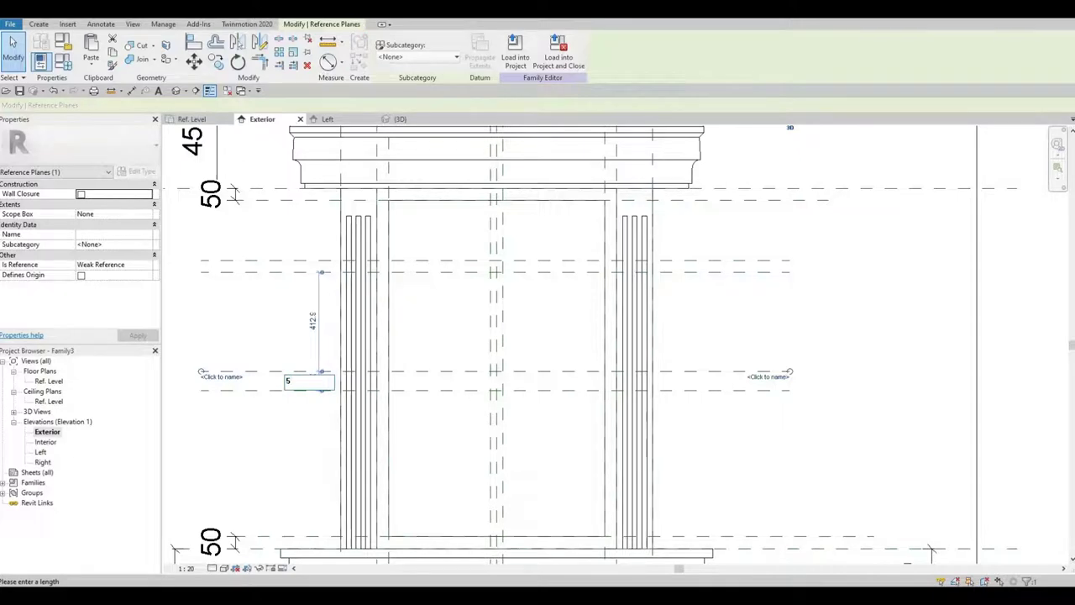
key(Escape)
key(Escape)
middle_drag(338, 451, 343, 426)
scroll(333, 444, up, 1)
scroll(359, 454, down, 2)
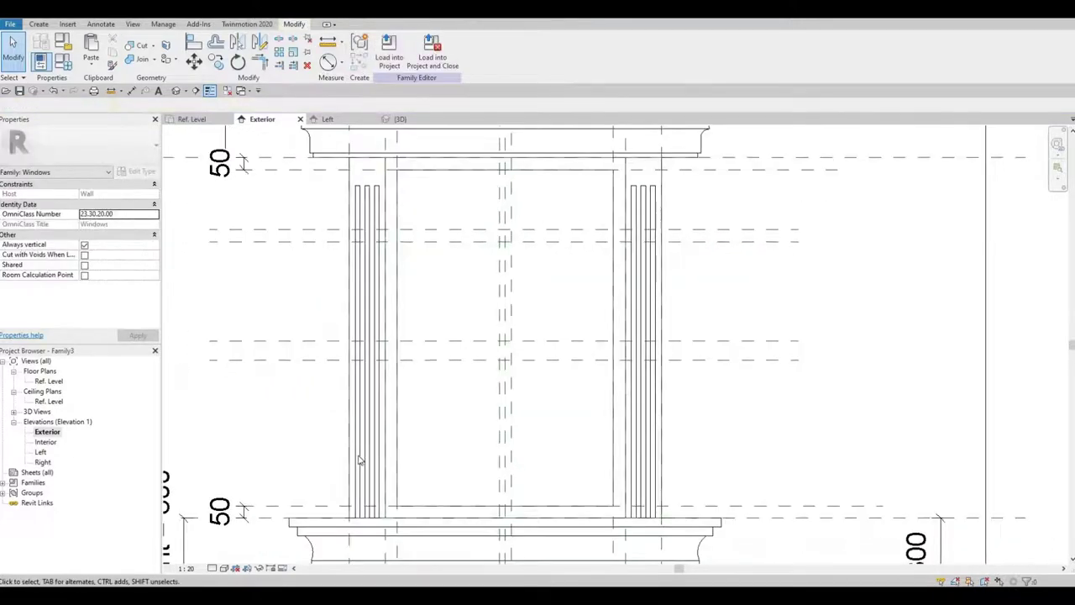
click(306, 373)
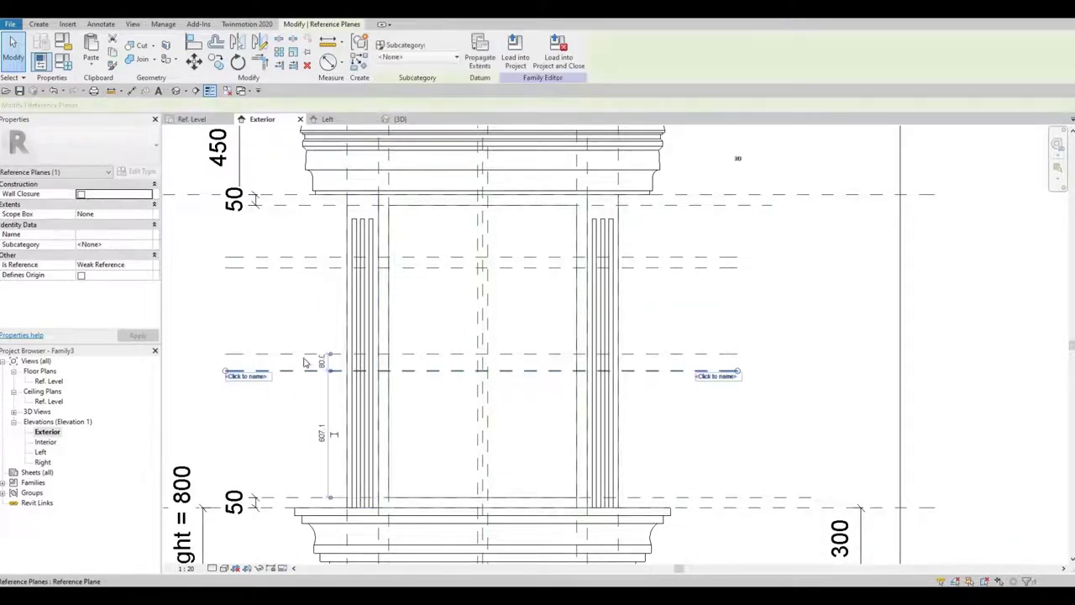
key(Escape)
- Draw two closely spaced horizontal reference planes across the lower opening, the higher one about 314 mm above the frame's lower inner edge
click(38, 24)
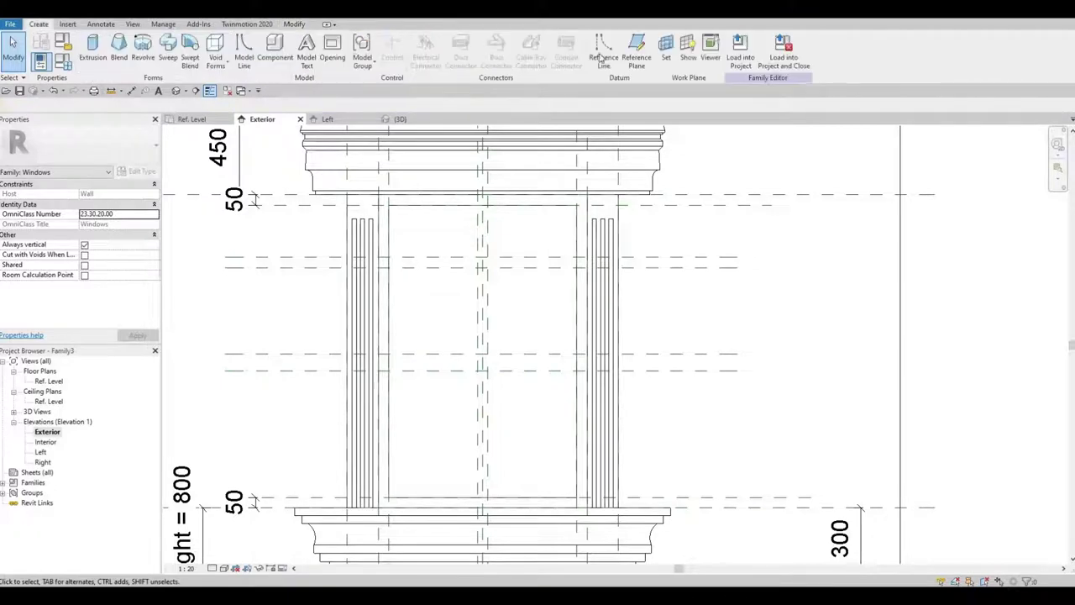
click(634, 50)
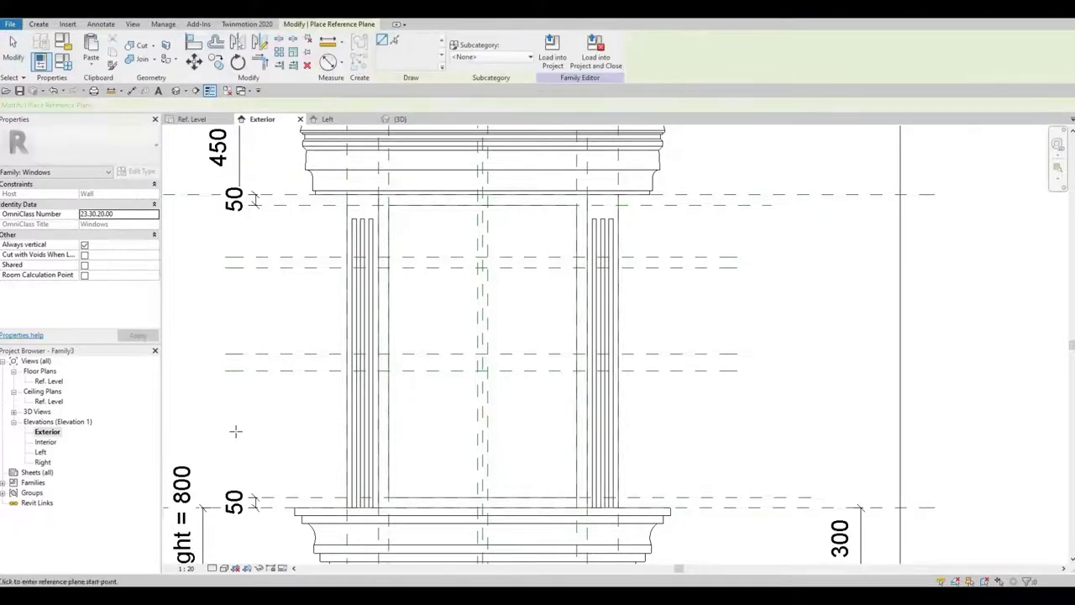
click(739, 432)
click(236, 432)
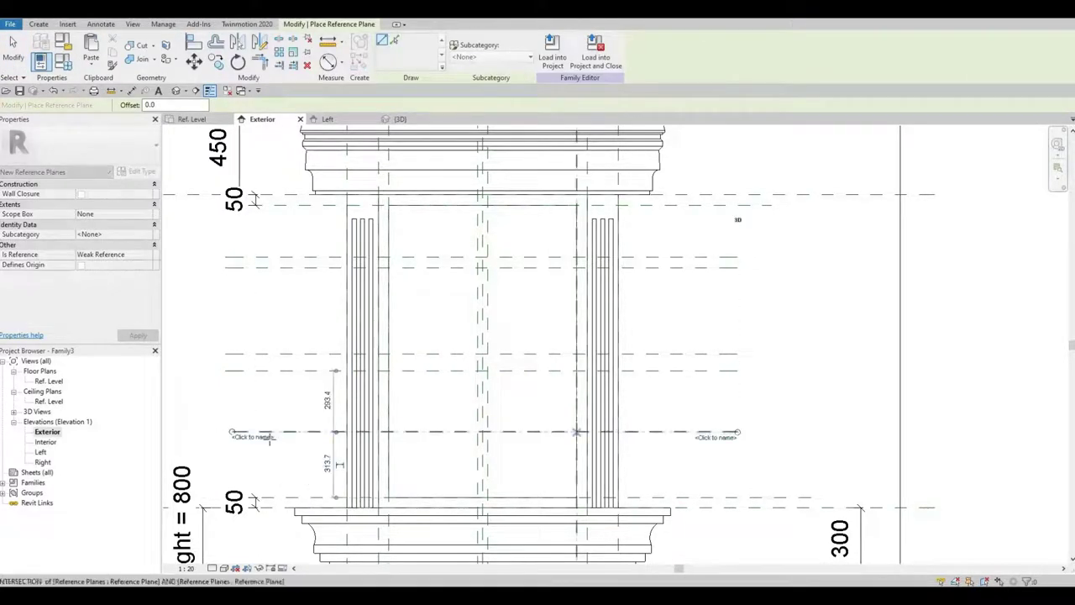
click(181, 437)
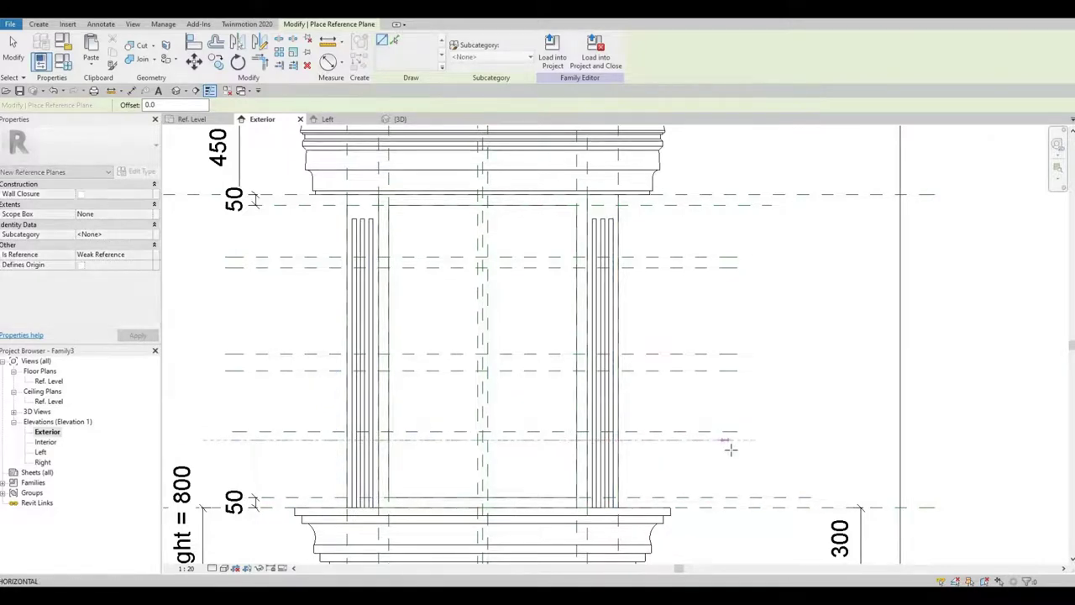
key(Escape)
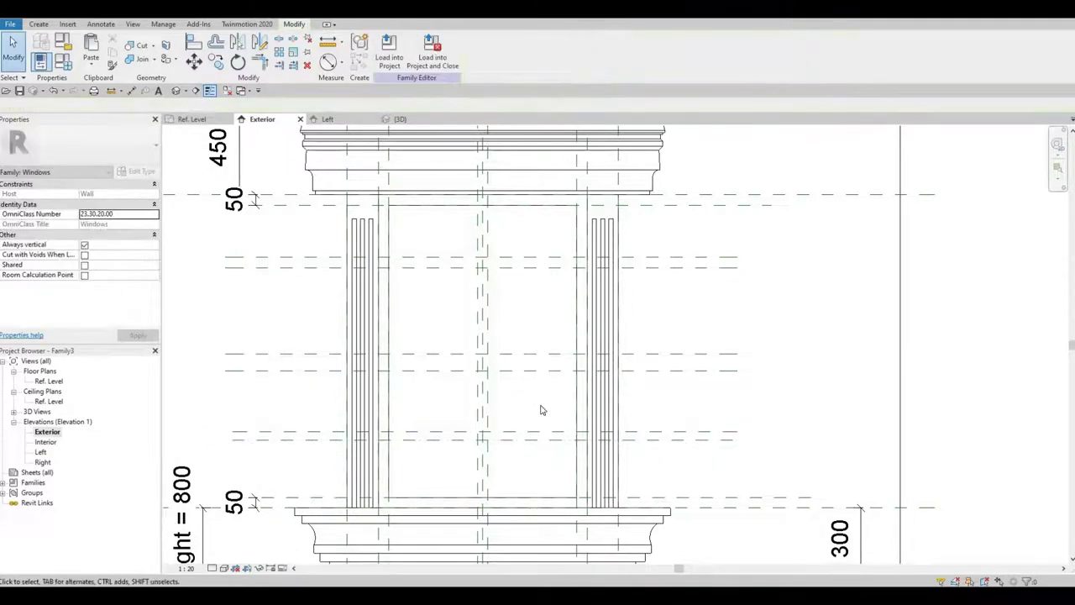
- Dimension the gap between the two upper horizontal reference planes and lock it at 50 mm
middle_drag(538, 441, 551, 406)
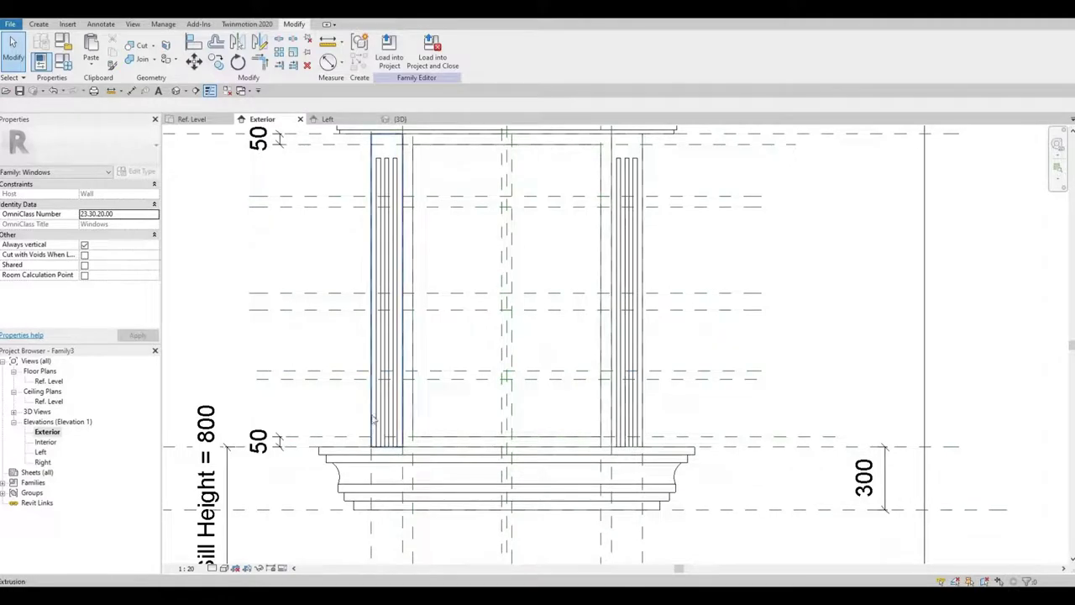
middle_drag(377, 438, 382, 456)
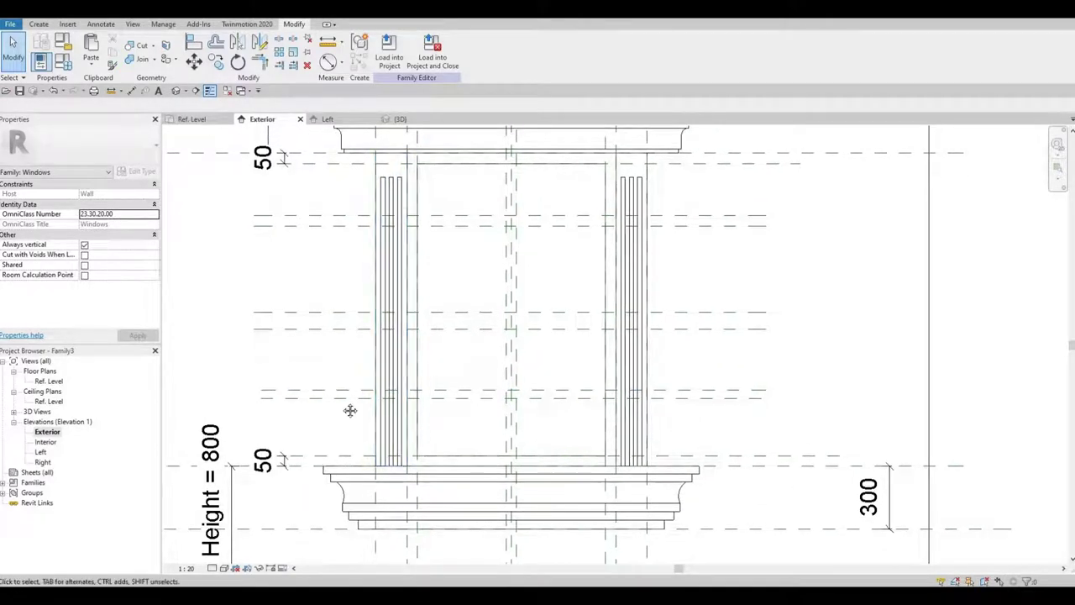
middle_drag(347, 287, 352, 319)
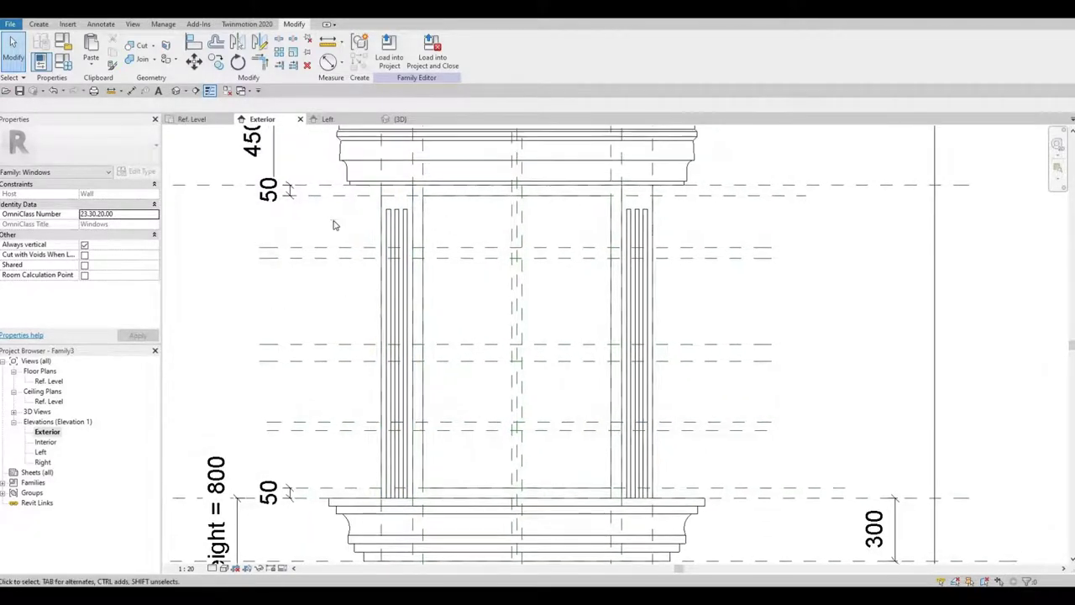
click(39, 25)
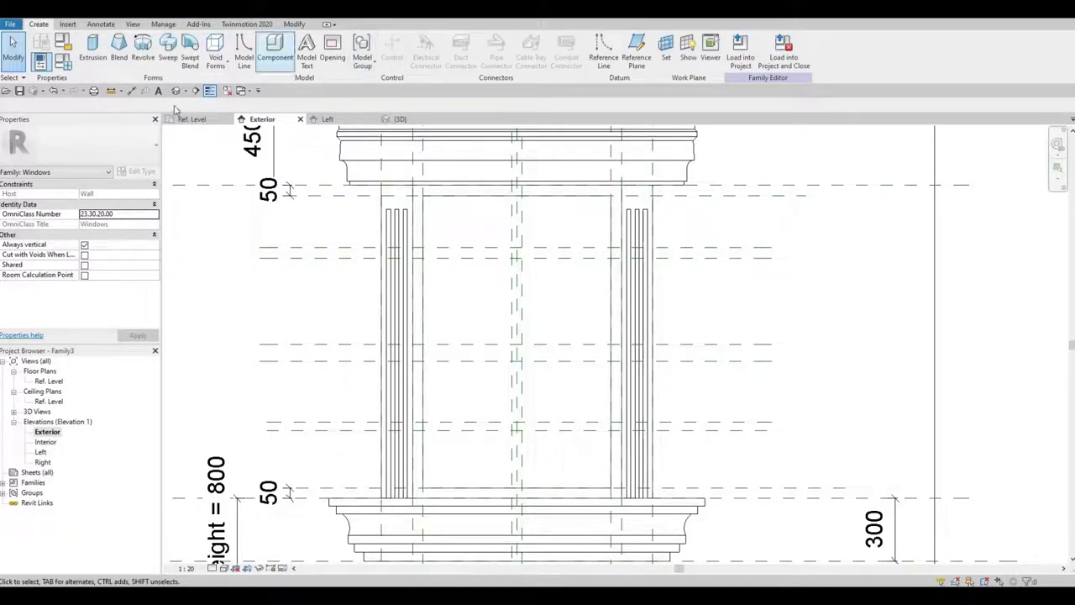
key(d)
key(i)
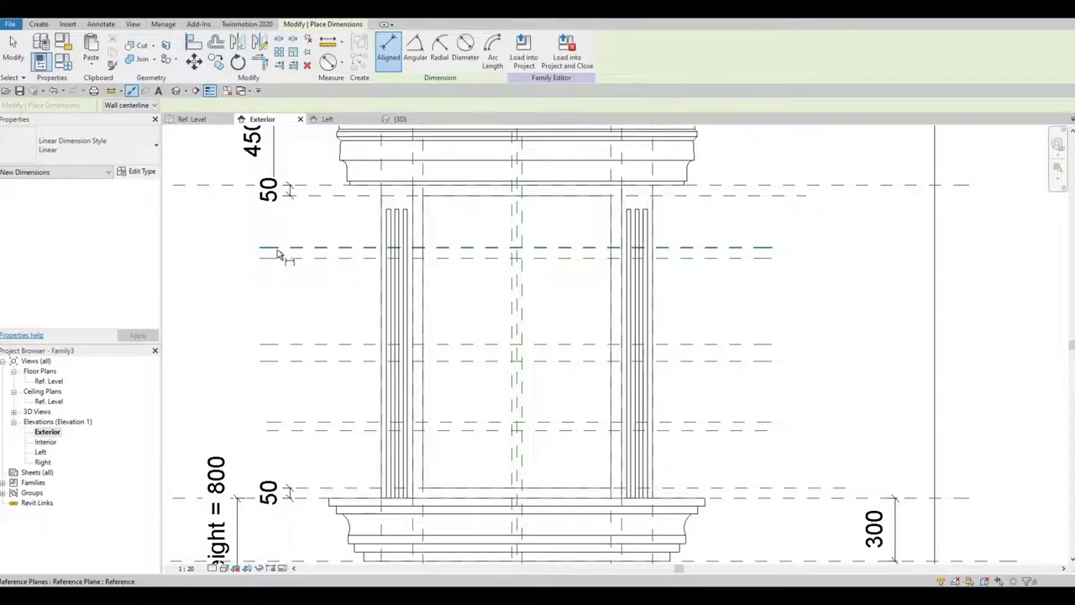
click(265, 290)
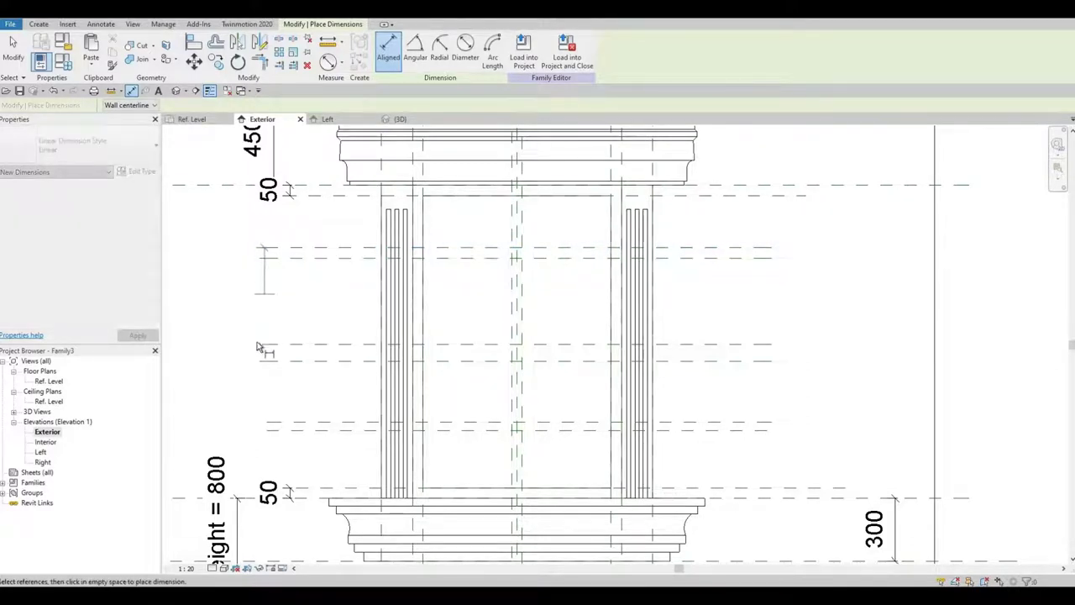
click(261, 257)
click(273, 282)
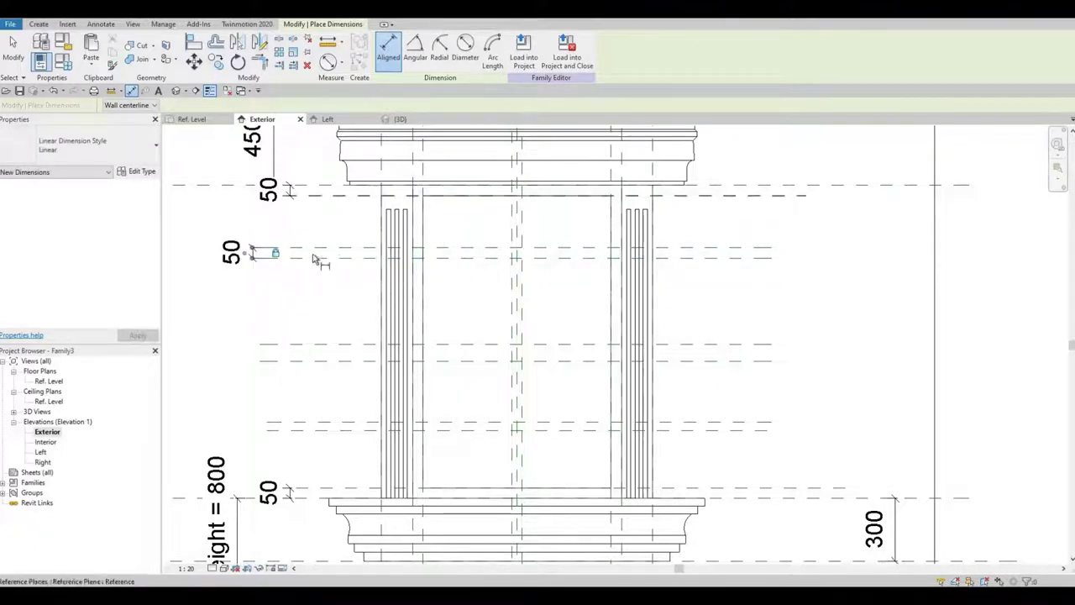
click(310, 251)
key(Escape)
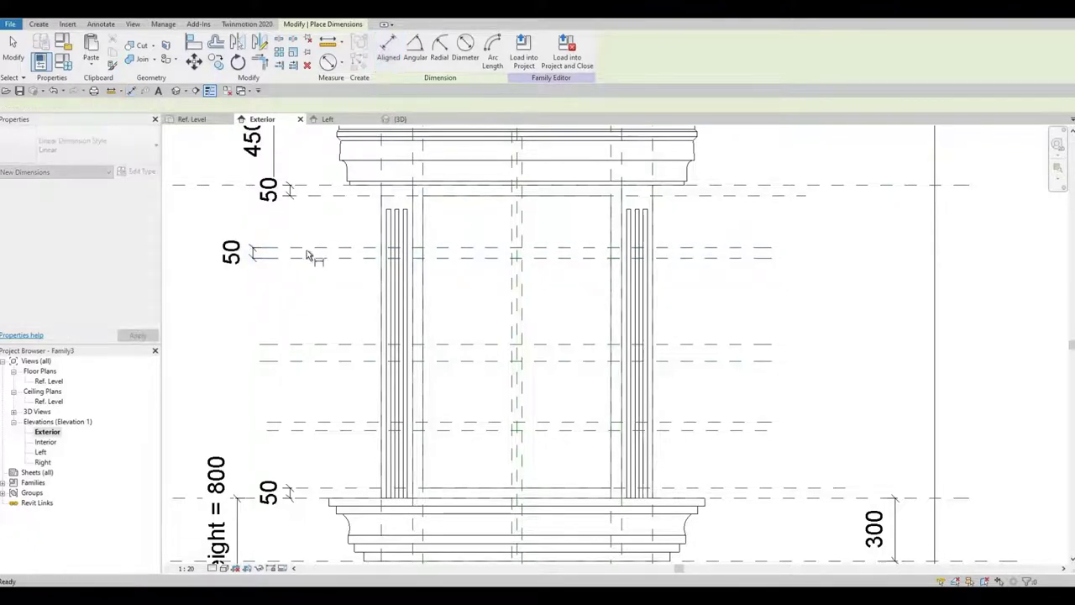
- Dimension from the opening's head plane to the upper plane of the top horizontal pair and lock it at 300 mm
click(307, 253)
click(232, 186)
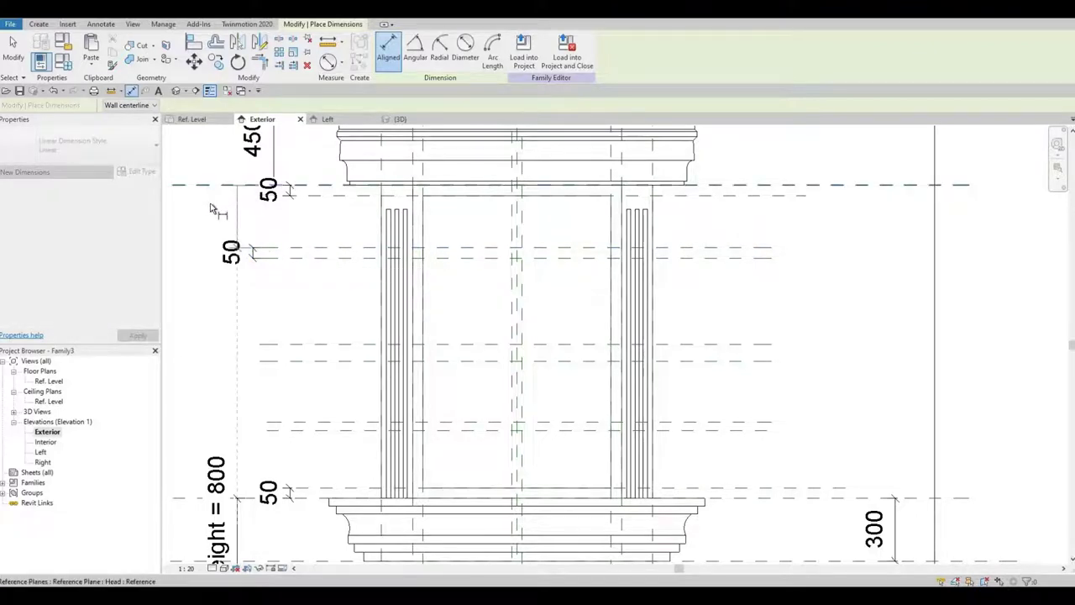
click(213, 227)
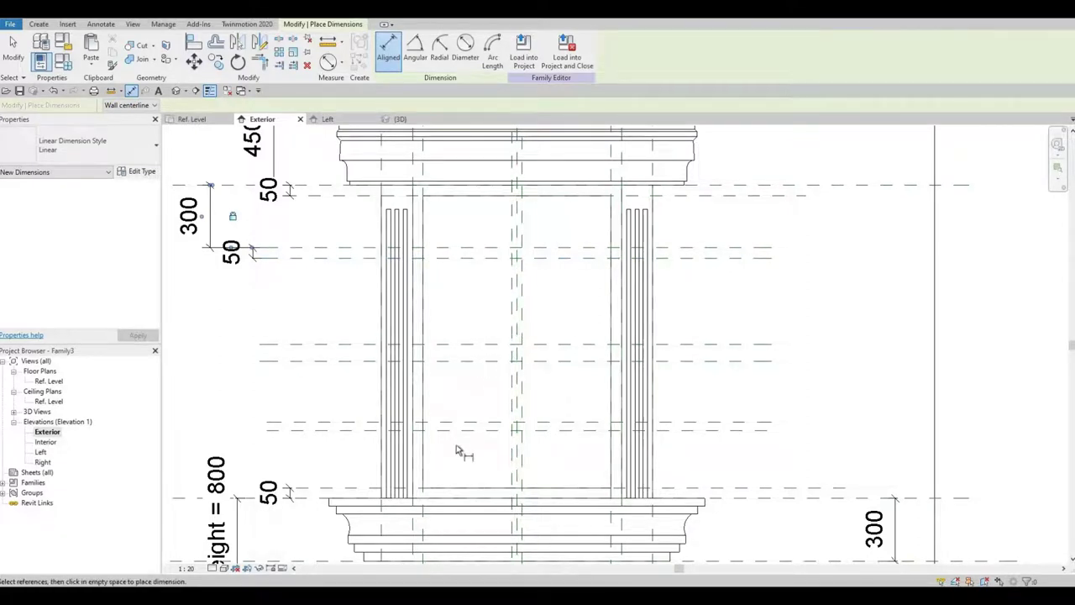
- Add a chained dimension from the top pair's lower plane through the middle and lower pairs' upper planes to the sill plane, with equal spacing
middle_drag(414, 311, 441, 282)
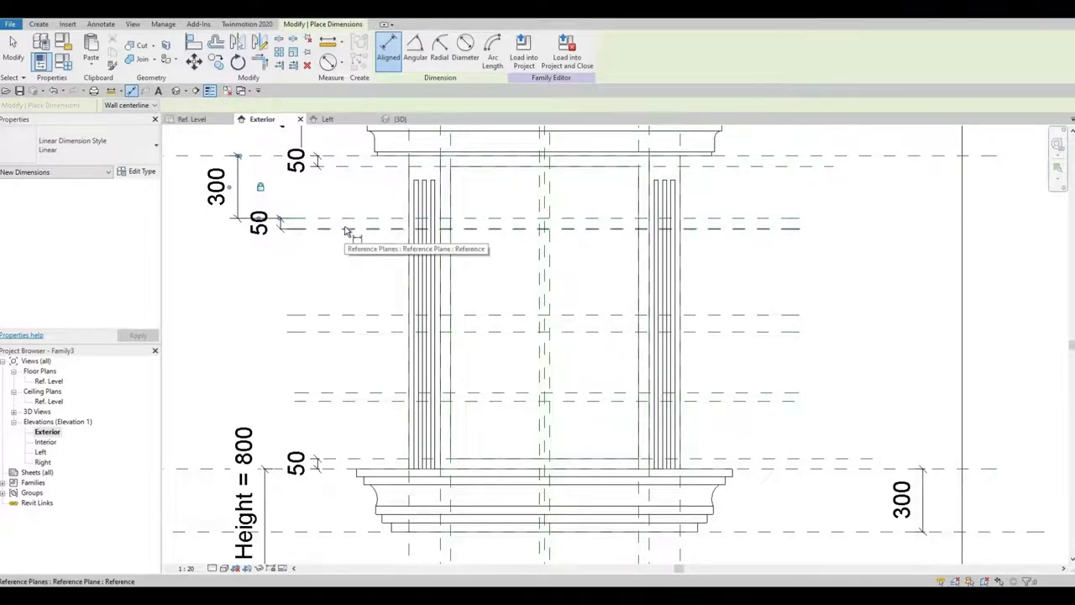
click(347, 229)
click(336, 315)
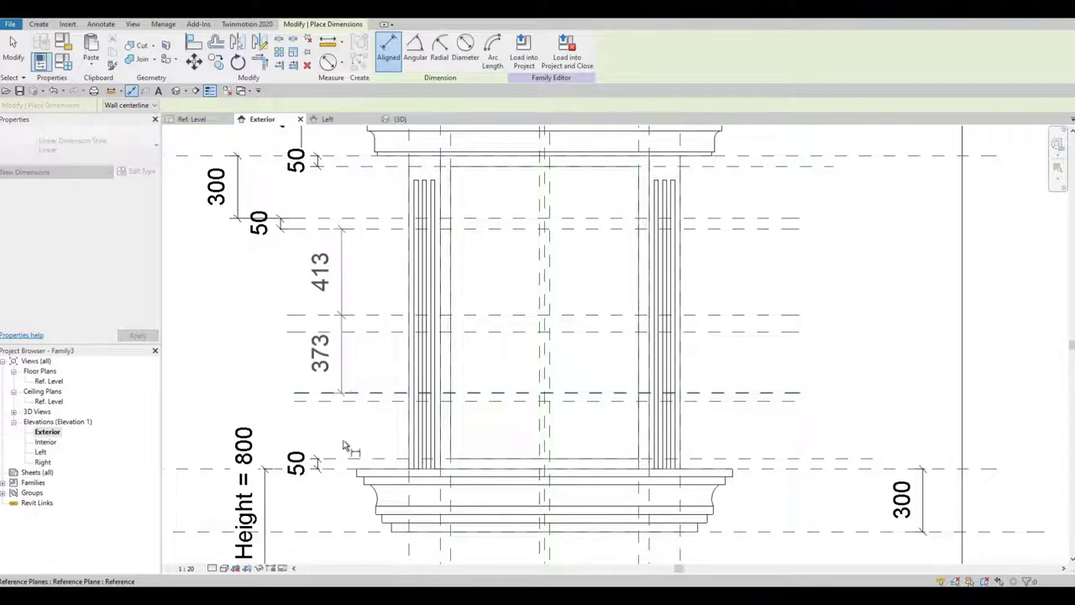
click(332, 470)
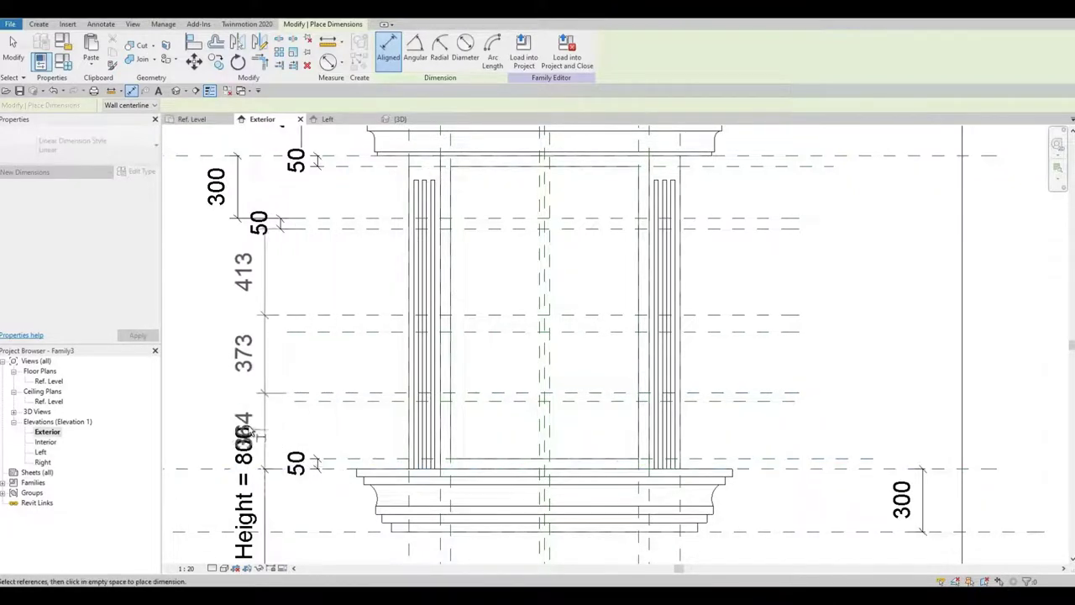
click(244, 403)
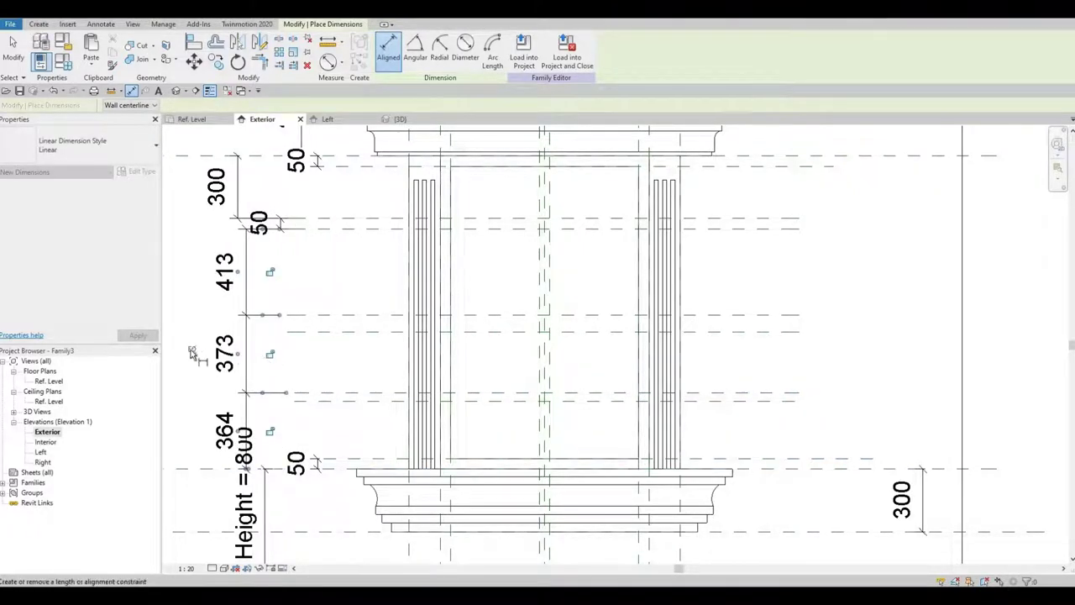
click(270, 353)
key(Escape)
key(Escape)
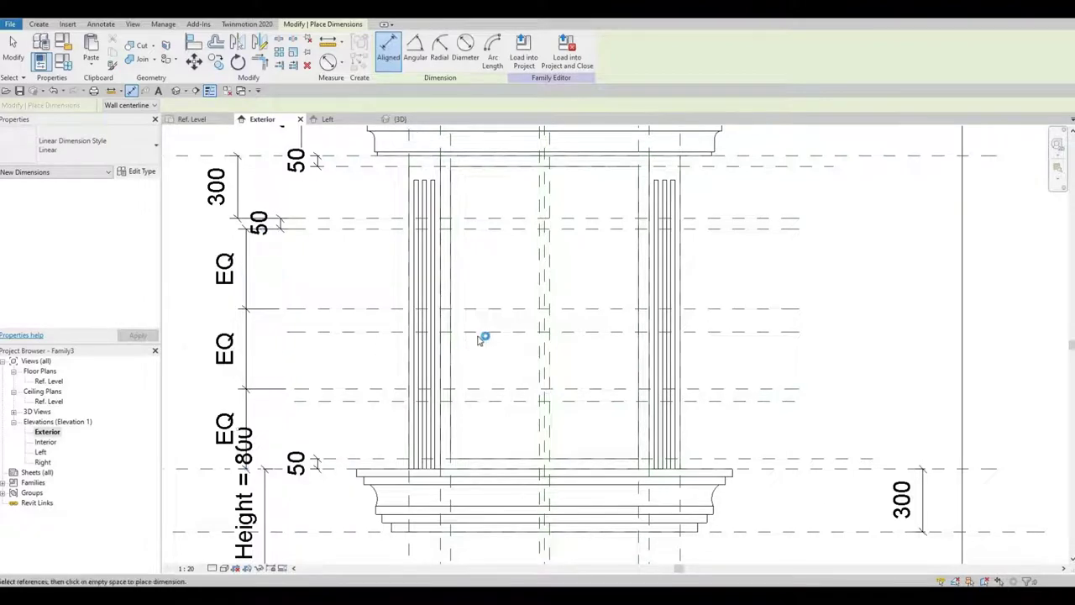
- Set the lower plane of the middle horizontal pair to 50 mm below its upper plane
click(395, 335)
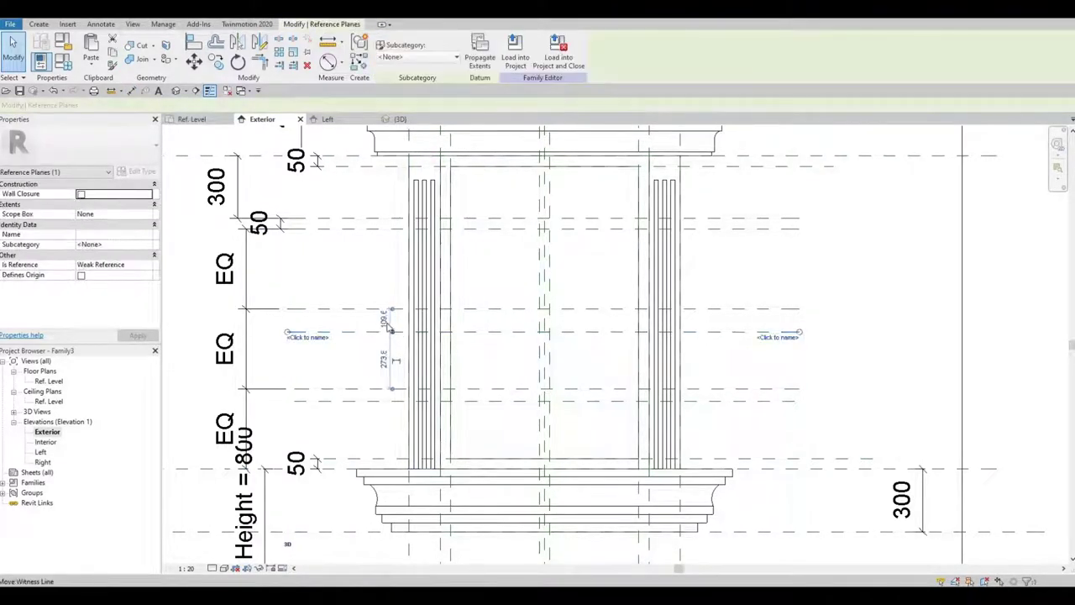
click(385, 320)
text(50)
key(Return)
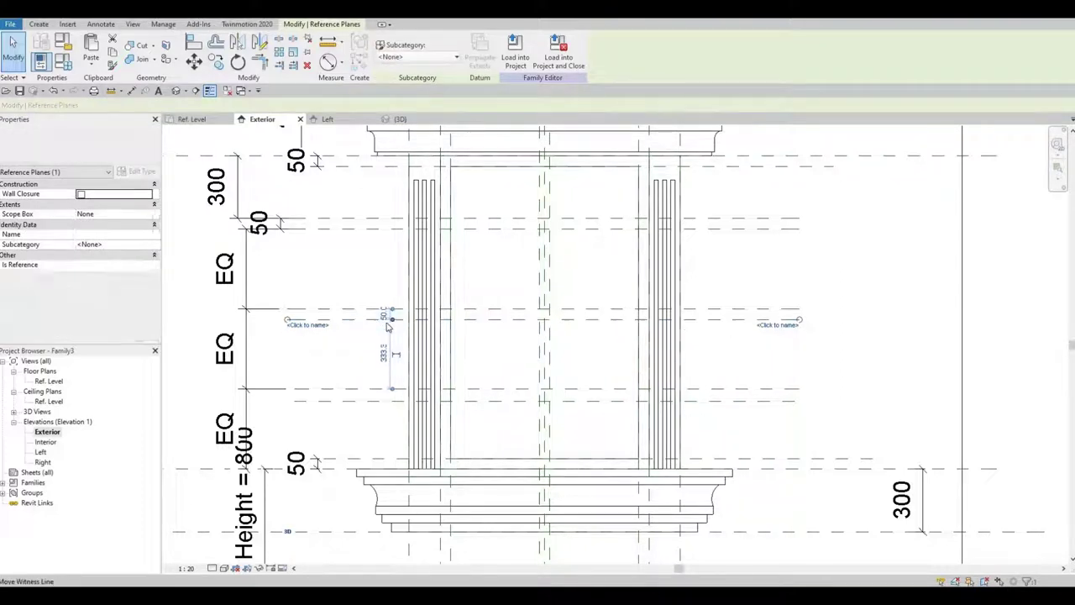
- Set the lower plane of the lowest horizontal reference plane pair to 50 mm below its upper plane
key(Escape)
click(395, 402)
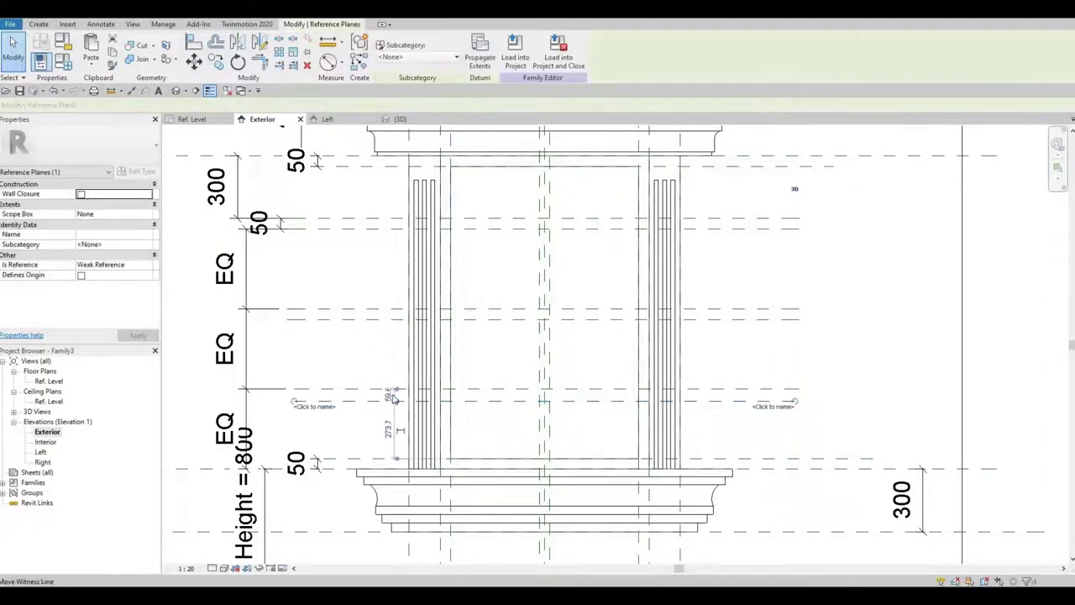
click(389, 396)
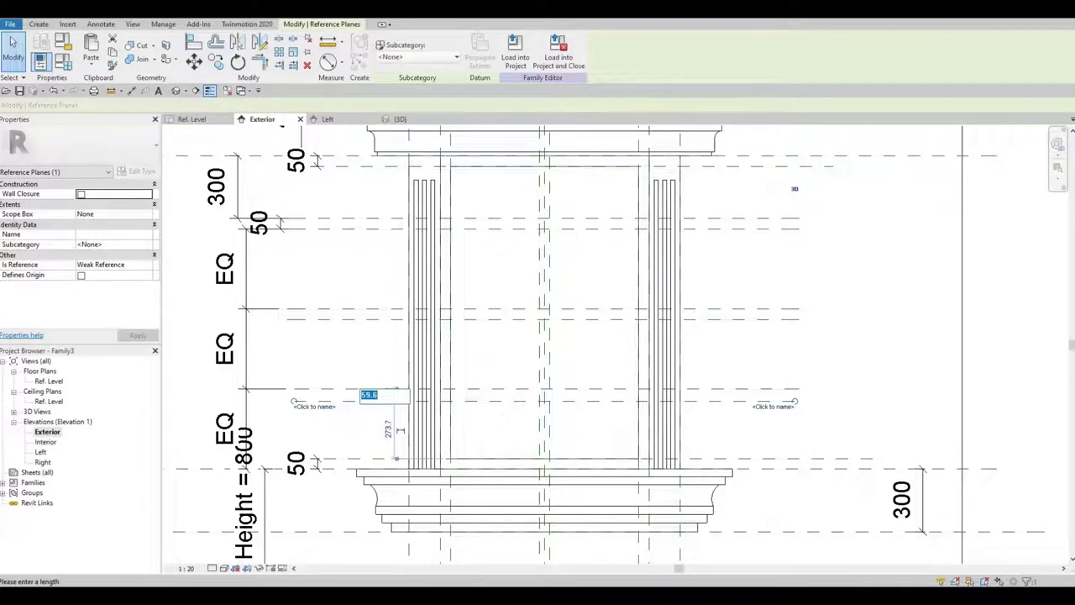
text(50)
key(Return)
key(Escape)
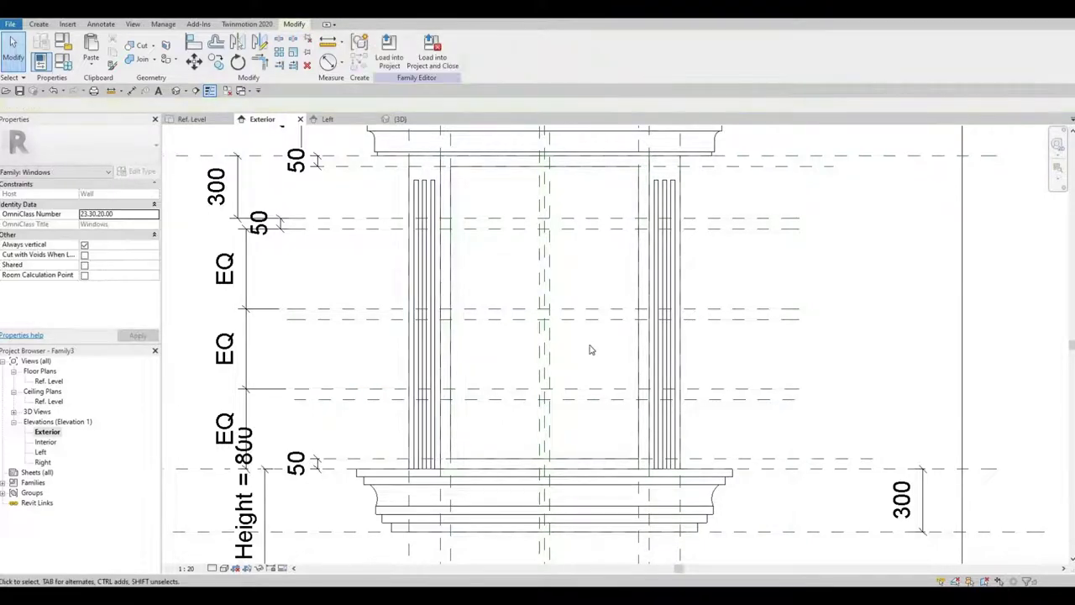
- Dimension the gaps within the lowest and middle horizontal reference plane pairs and lock each at 50 mm
scroll(591, 350, down, 3)
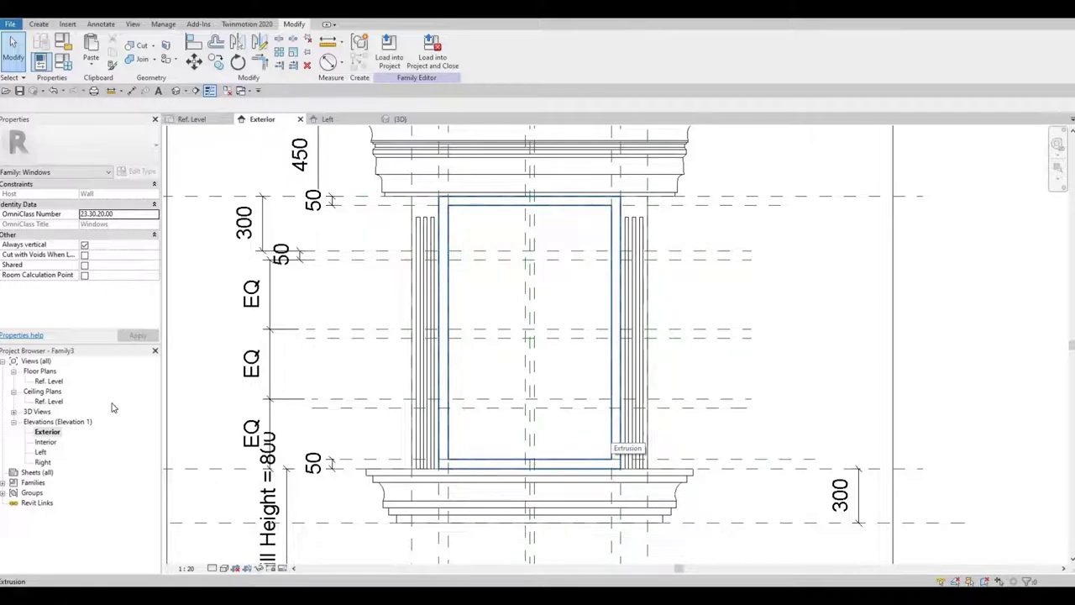
middle_drag(304, 481, 368, 430)
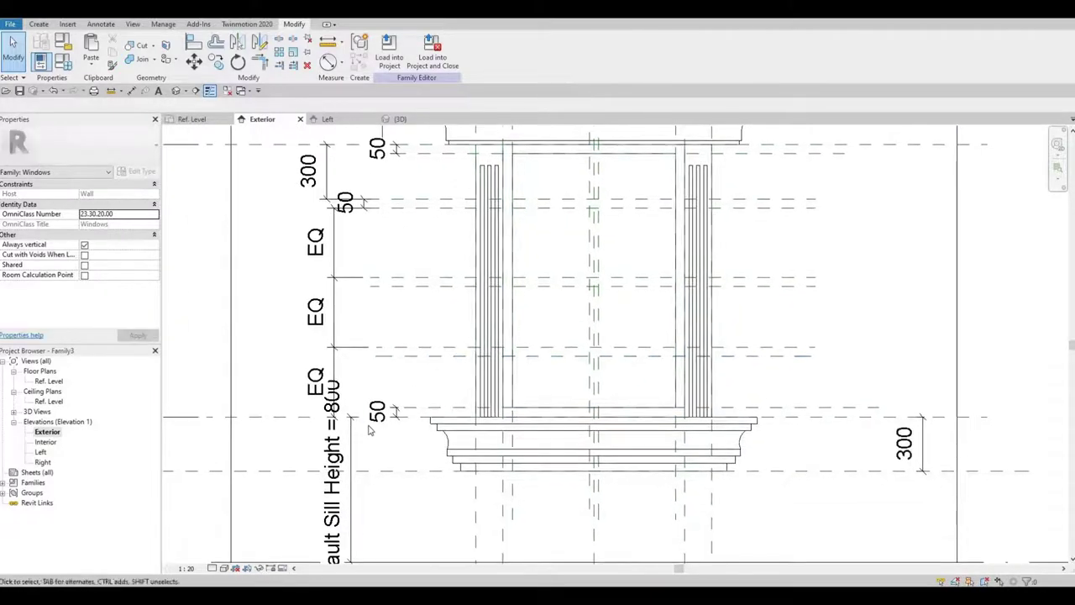
scroll(373, 424, up, 2)
scroll(401, 412, down, 1)
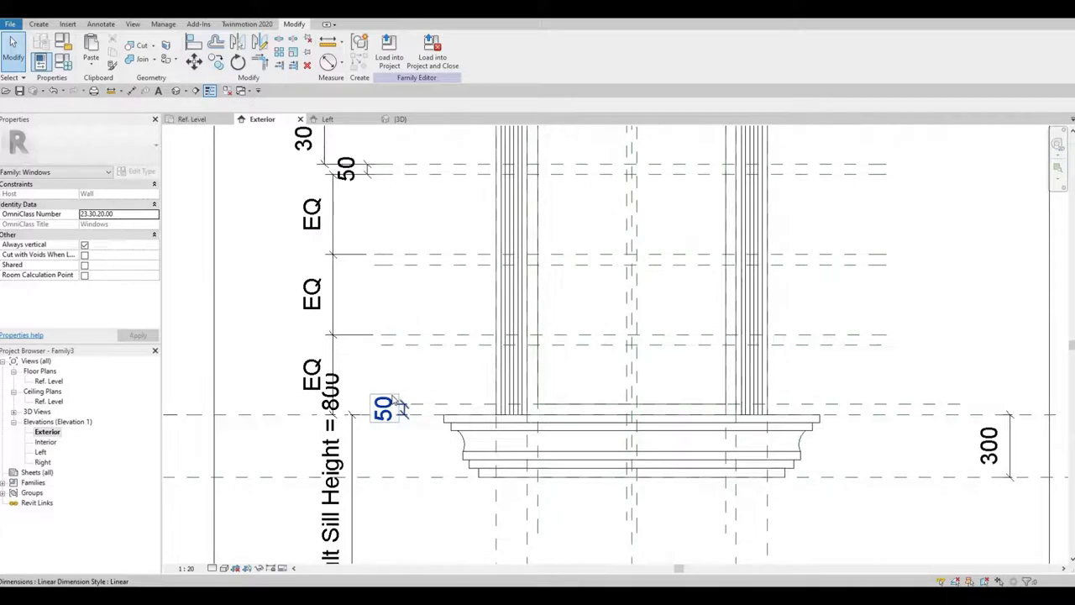
scroll(400, 380, down, 1)
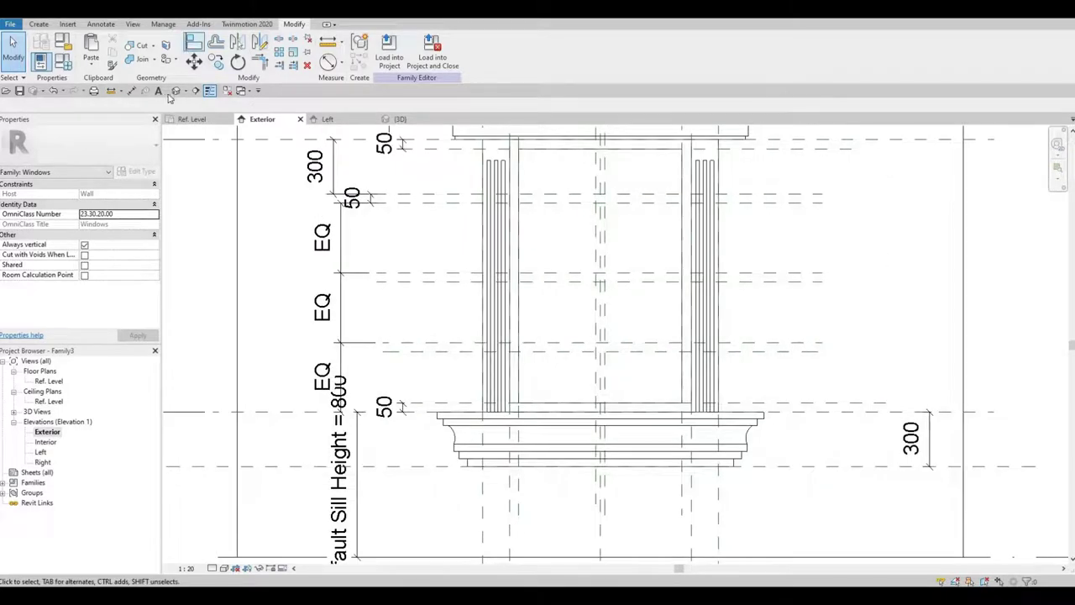
key(d)
key(i)
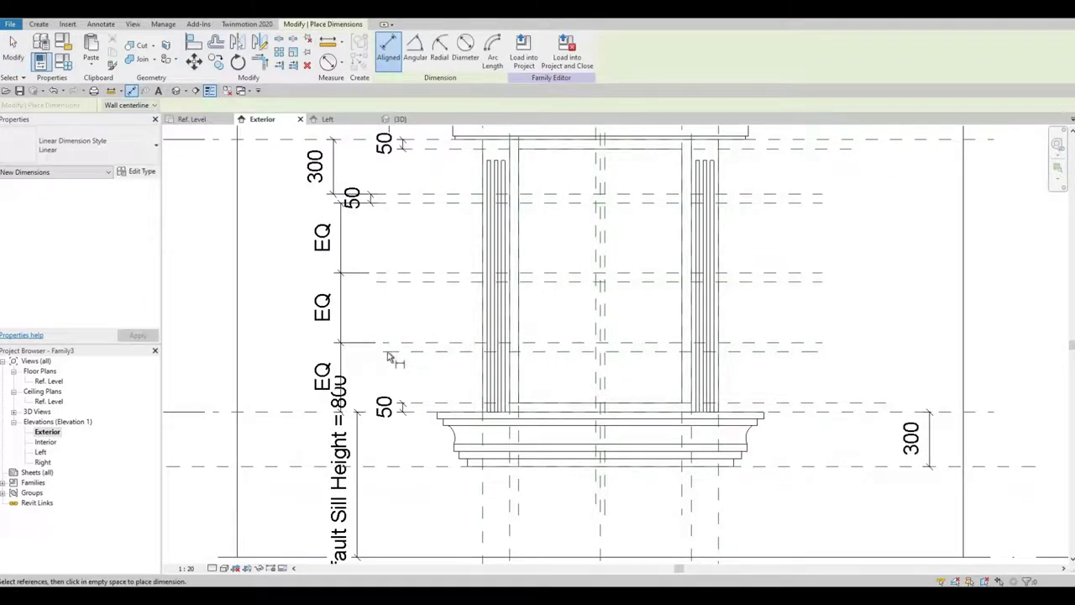
click(293, 353)
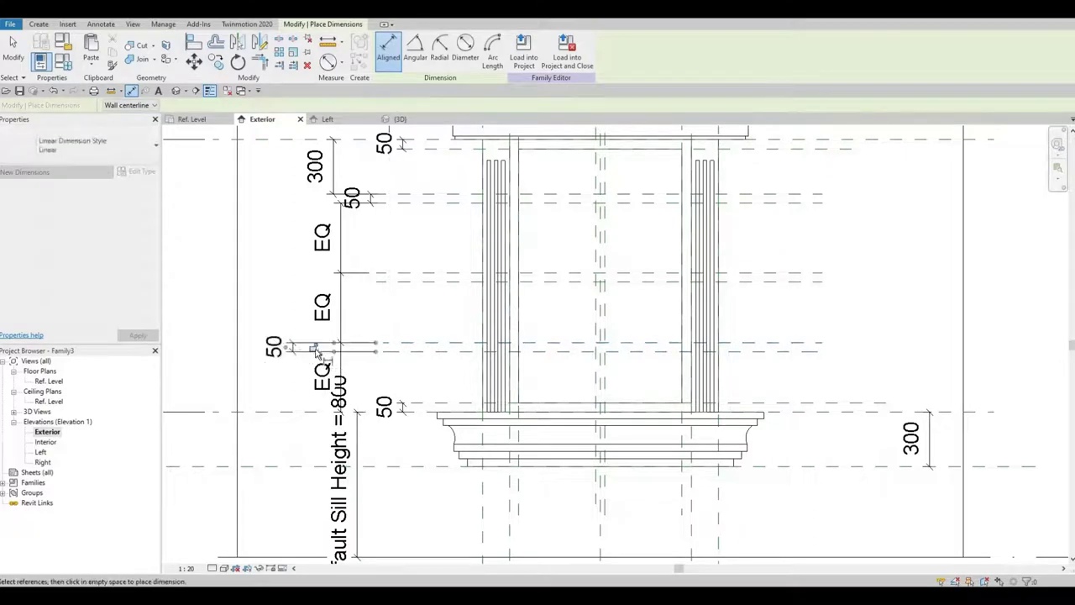
click(313, 348)
click(390, 282)
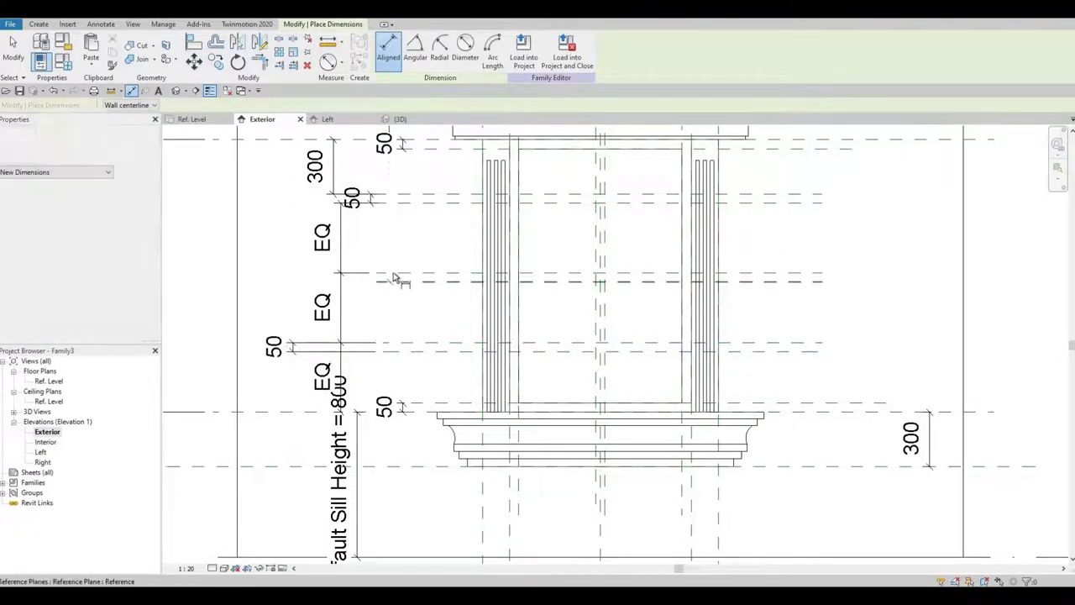
click(392, 273)
click(292, 274)
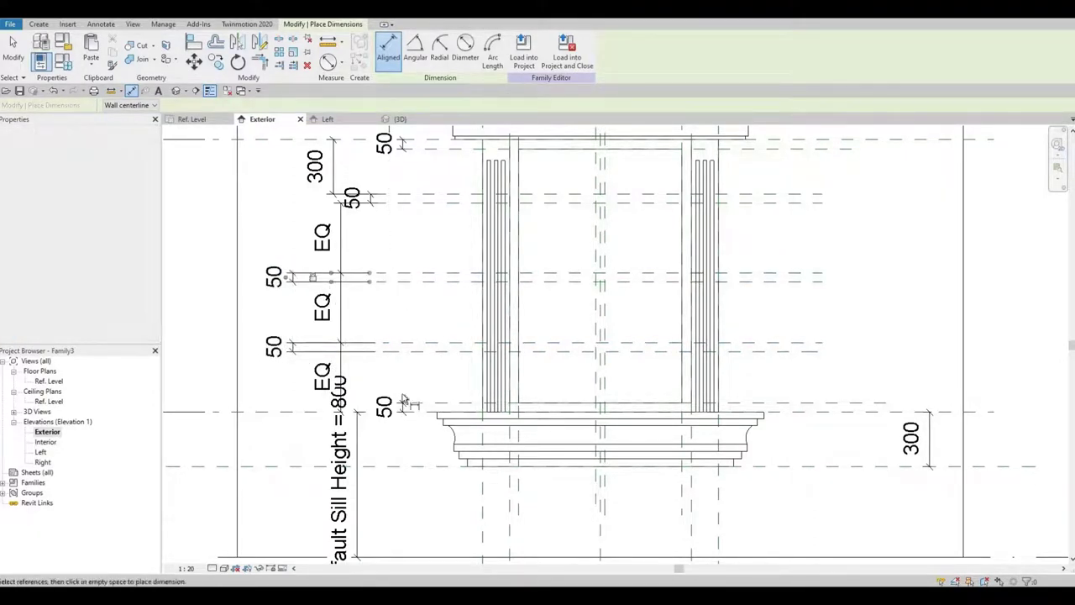
- Dimension from the lowest pair's lower plane to the sill plane and try to lock it
click(387, 352)
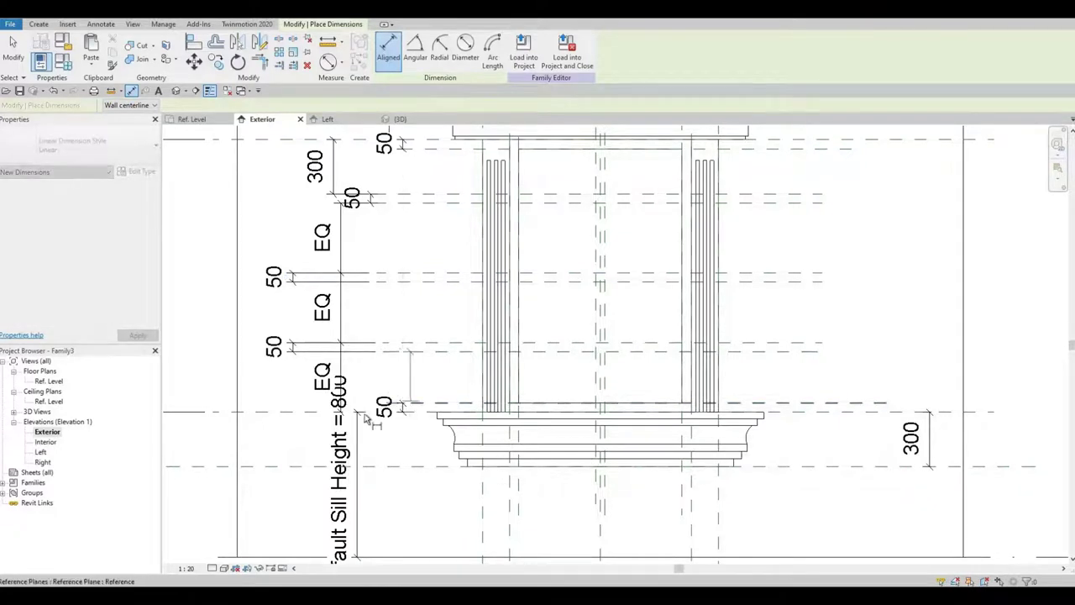
click(287, 415)
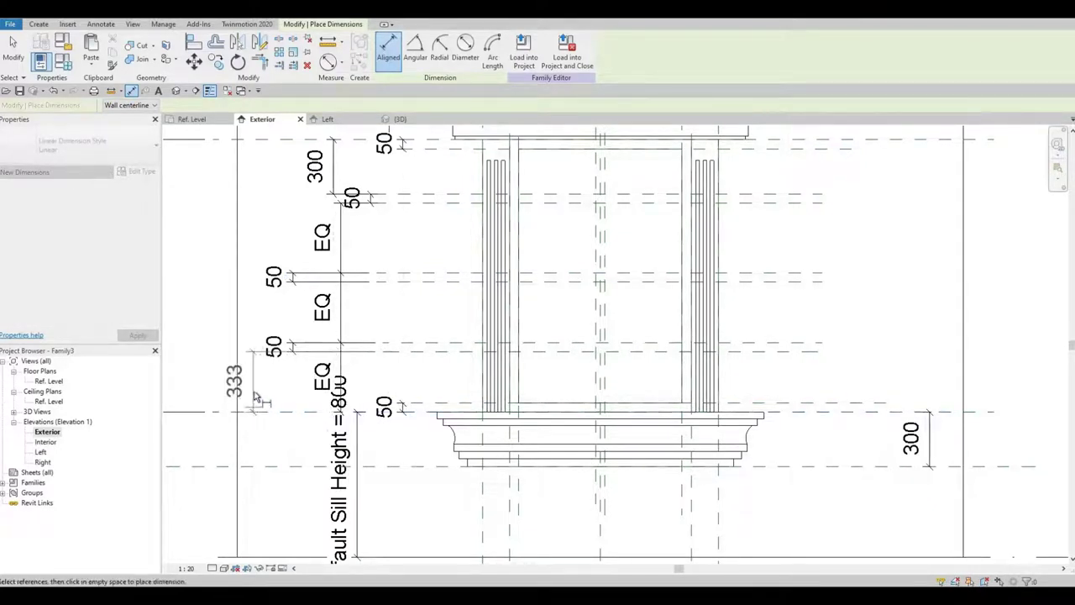
click(251, 383)
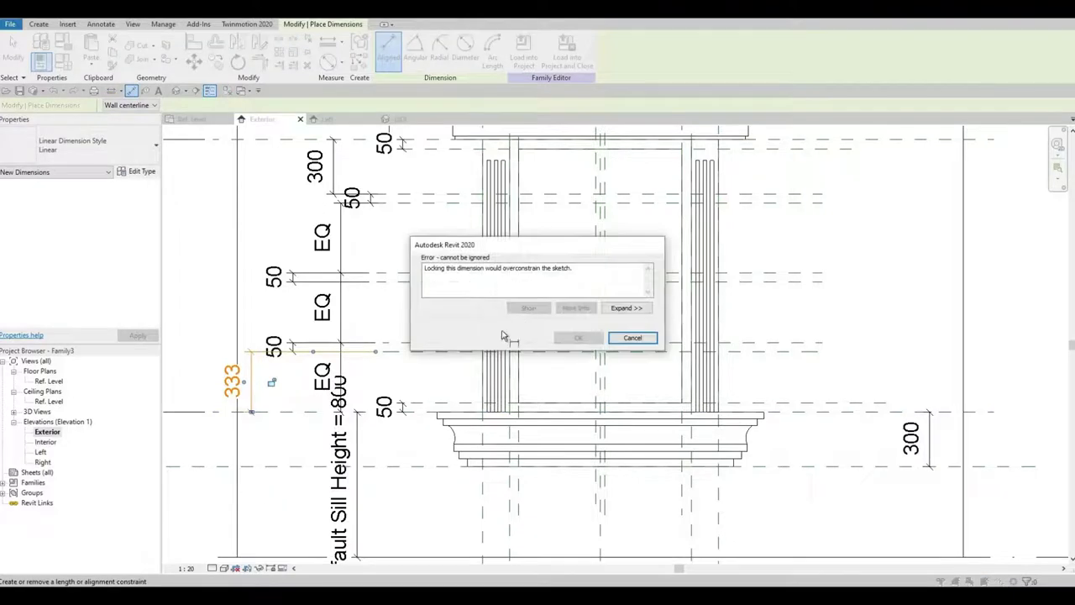
key(Escape)
middle_drag(420, 371, 408, 370)
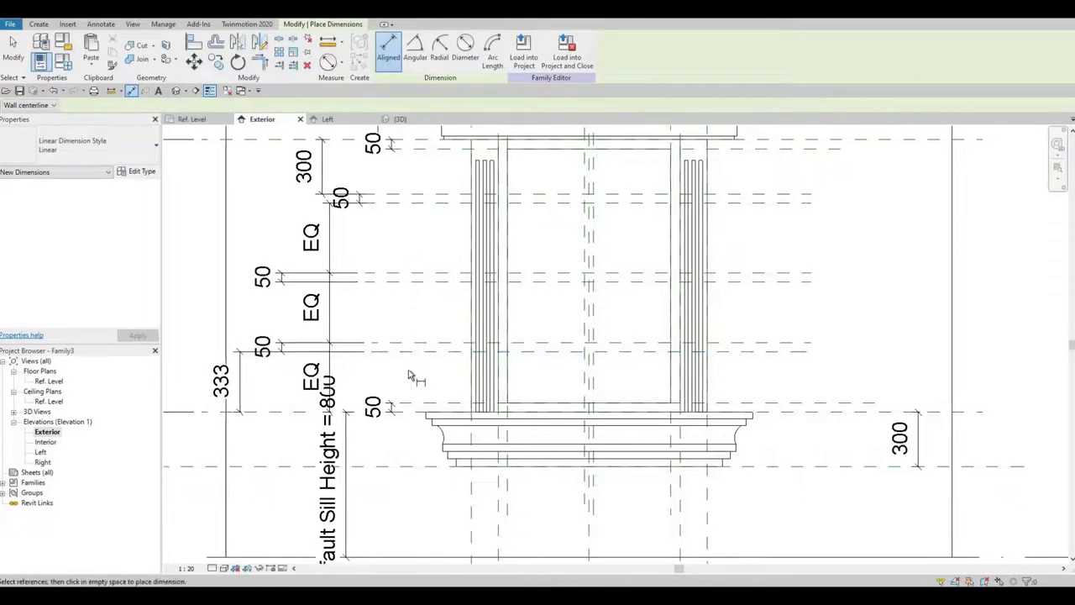
- Dimension from the lowest pair's lower plane to the frame's bottom inner plane and try to lock it
click(414, 352)
click(415, 403)
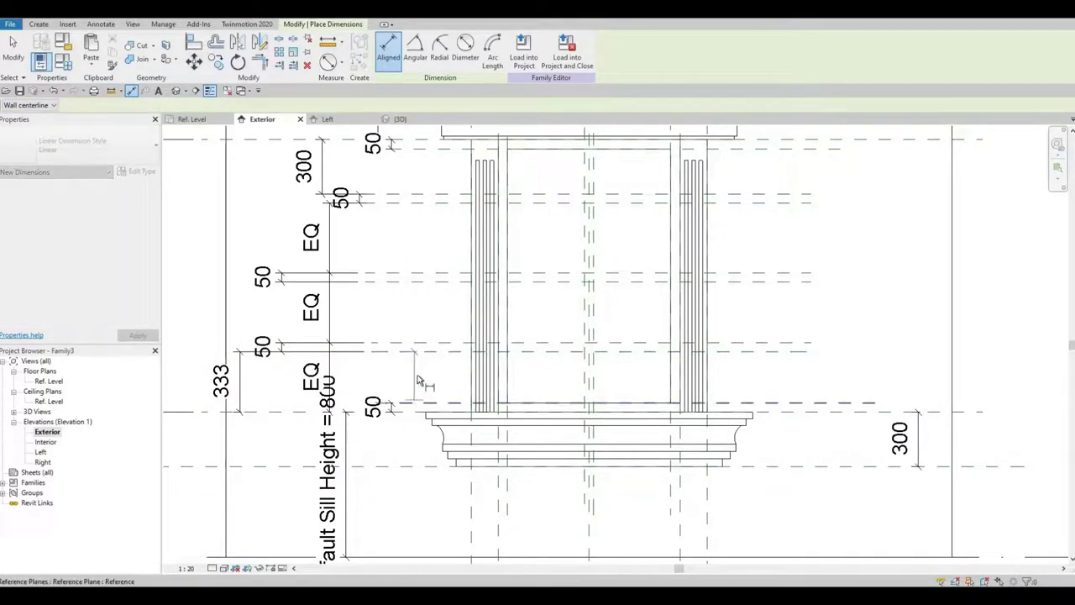
click(418, 380)
click(437, 378)
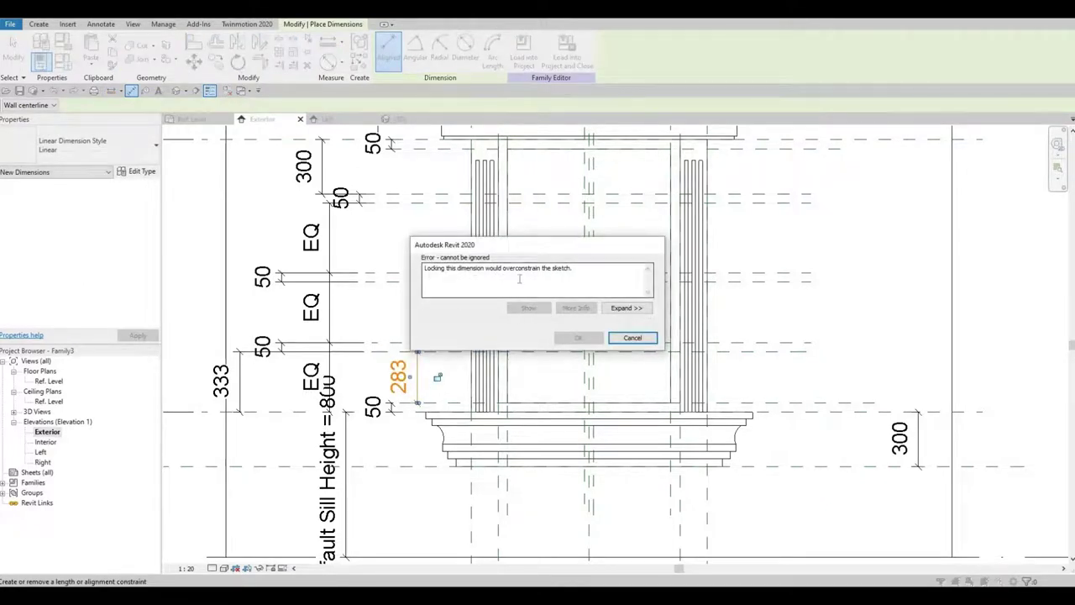
key(Escape)
key(Escape)
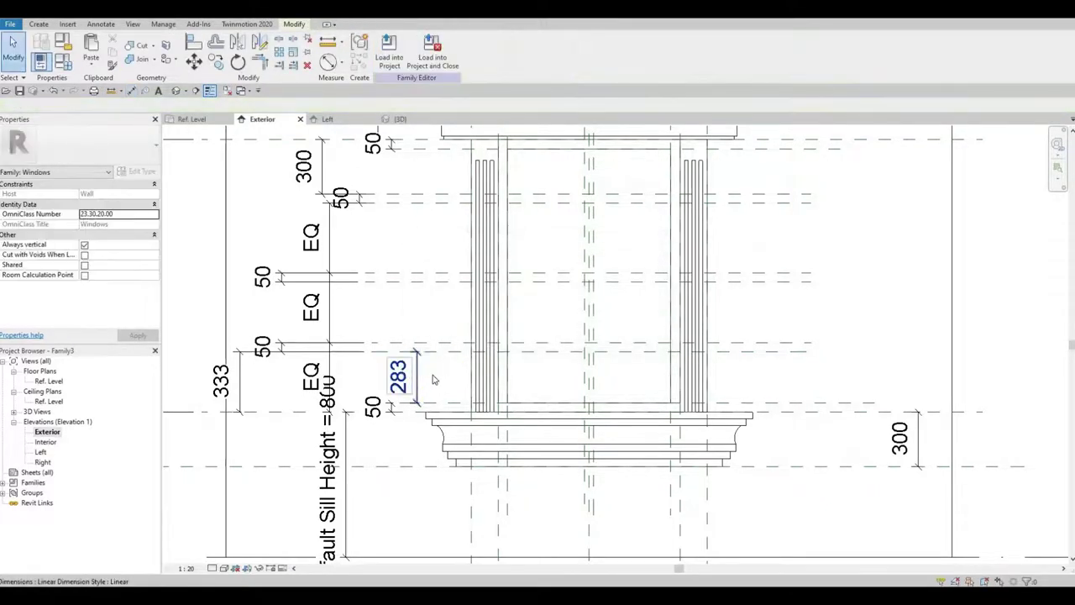
- Delete the two unlocked dimensions below the lowest horizontal reference plane pair
click(419, 374)
key(Escape)
click(427, 371)
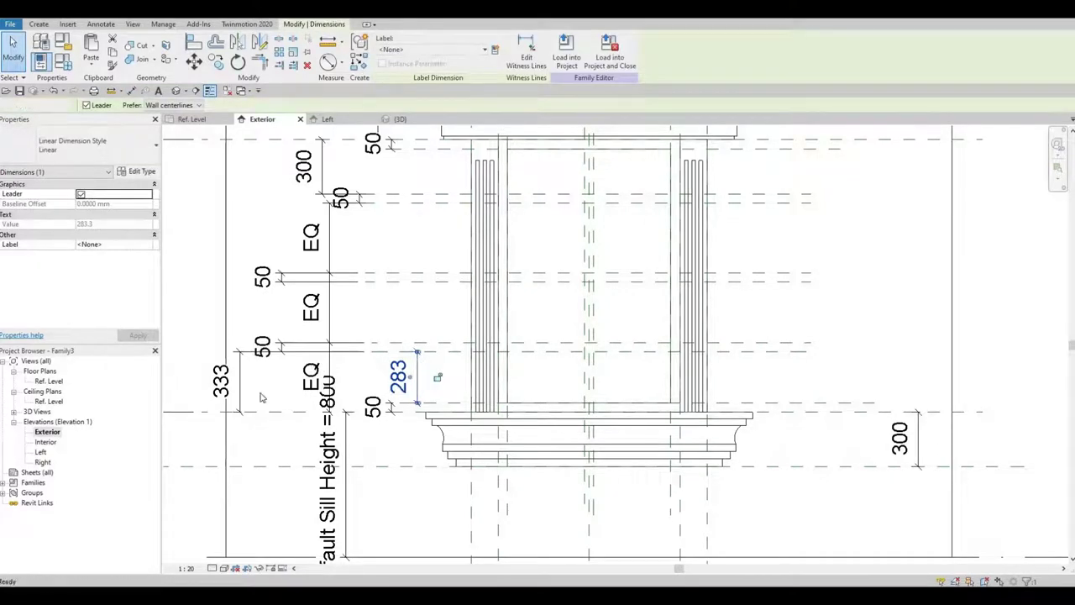
key(Escape)
- Edit the window frame extrusion's sketch and draw two horizontal lines between its inner sides along the top pair of reference planes
scroll(415, 353, down, 1)
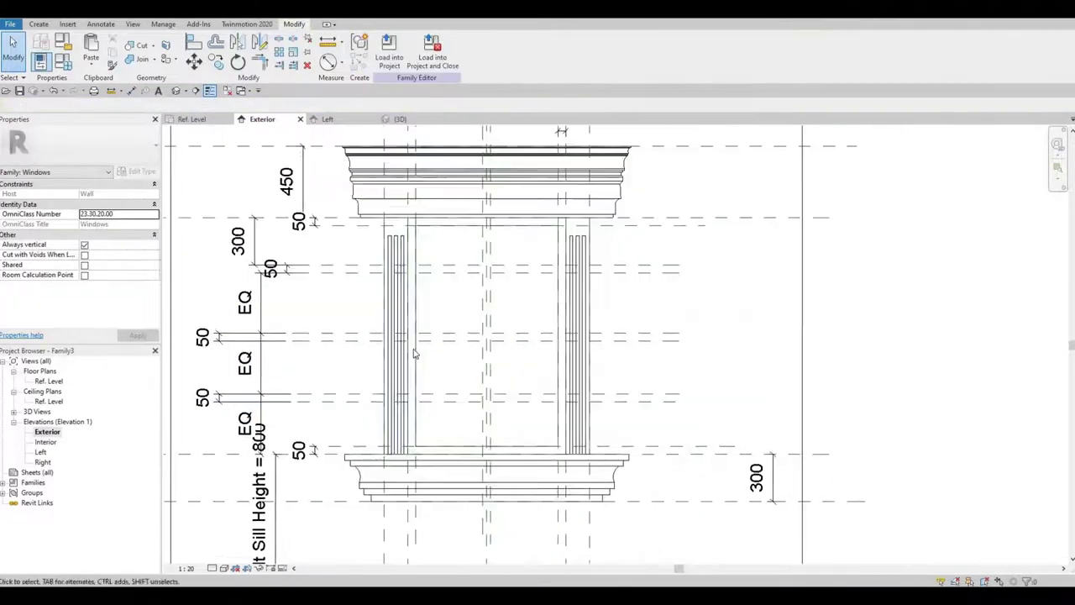
click(418, 295)
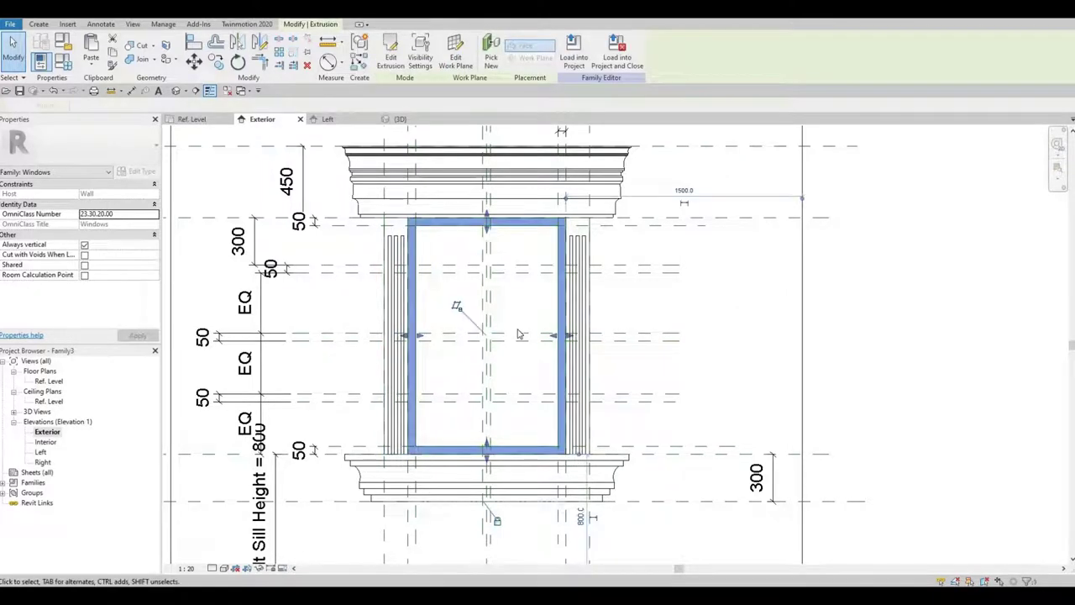
click(390, 63)
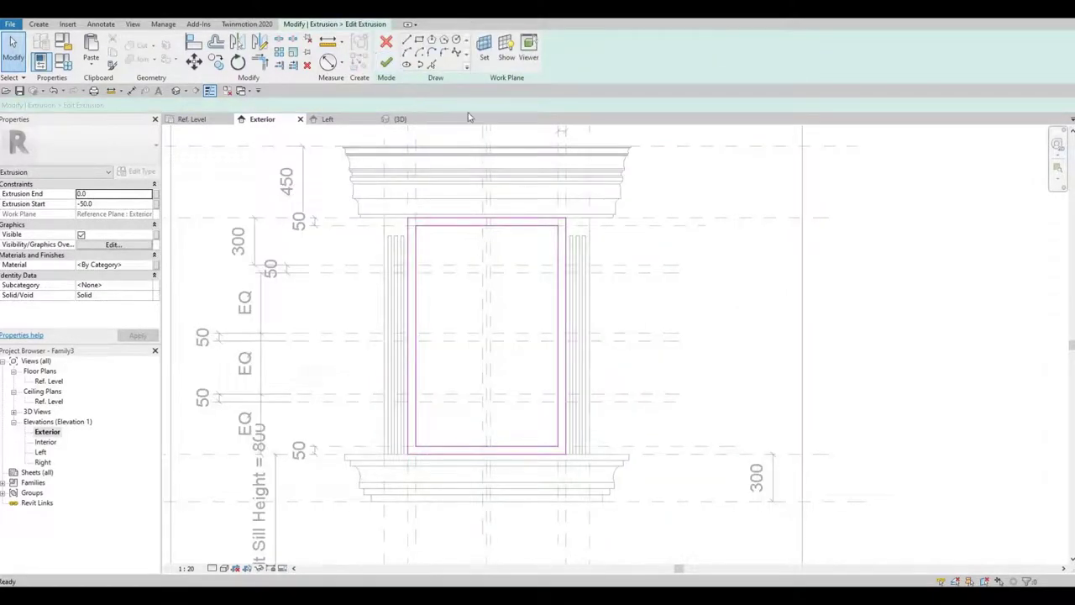
click(420, 42)
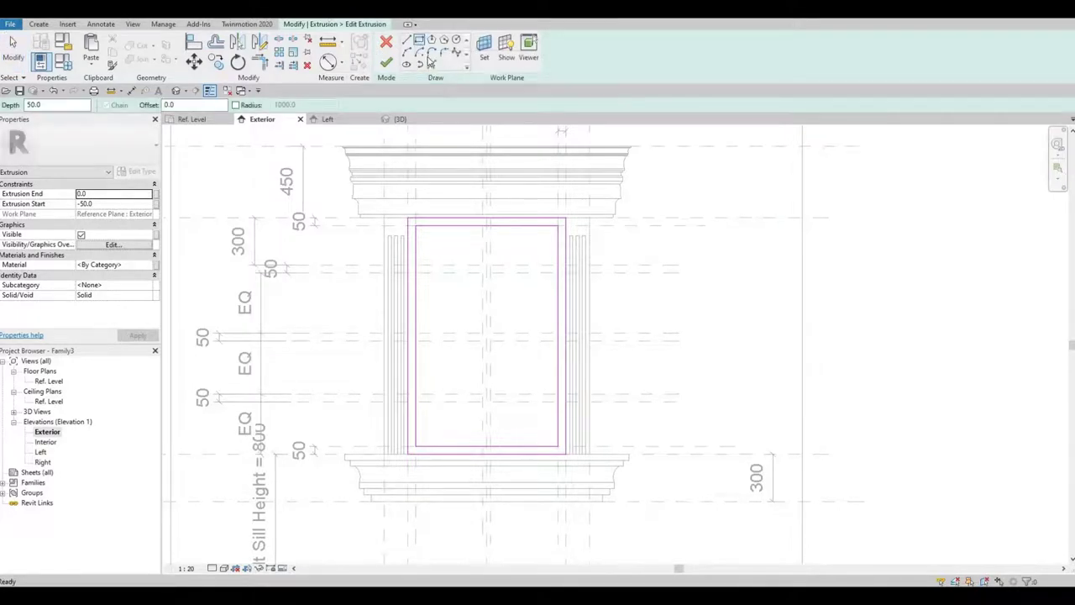
click(406, 39)
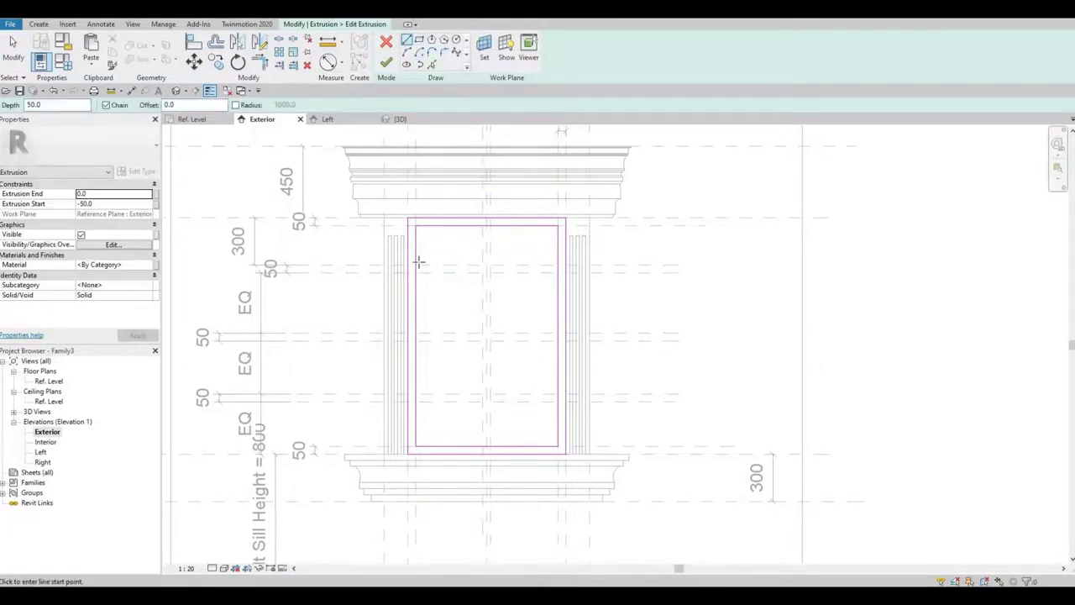
click(418, 266)
click(558, 266)
key(Escape)
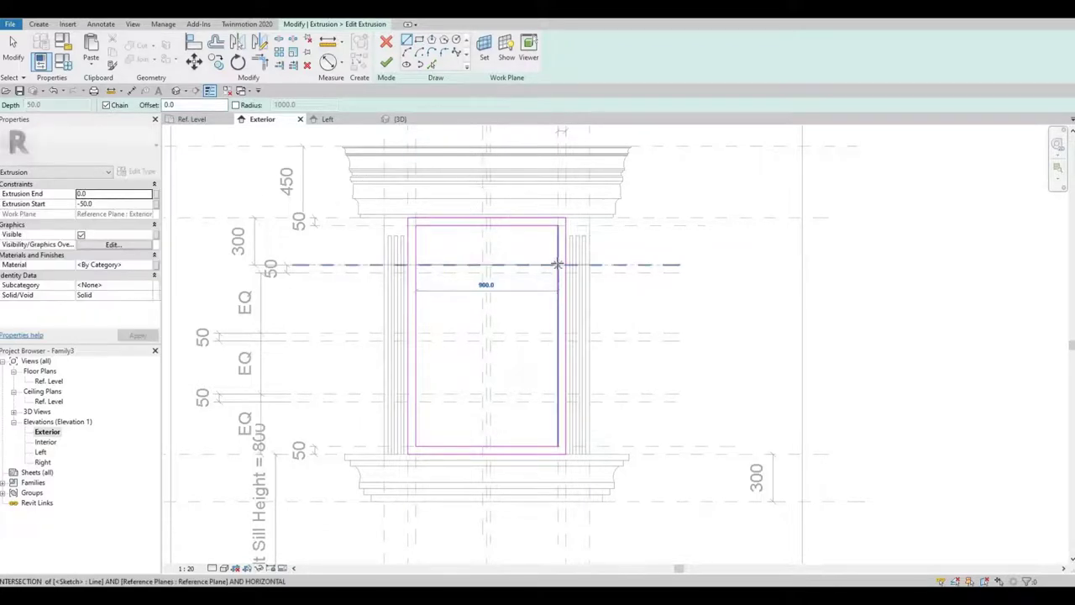
click(416, 274)
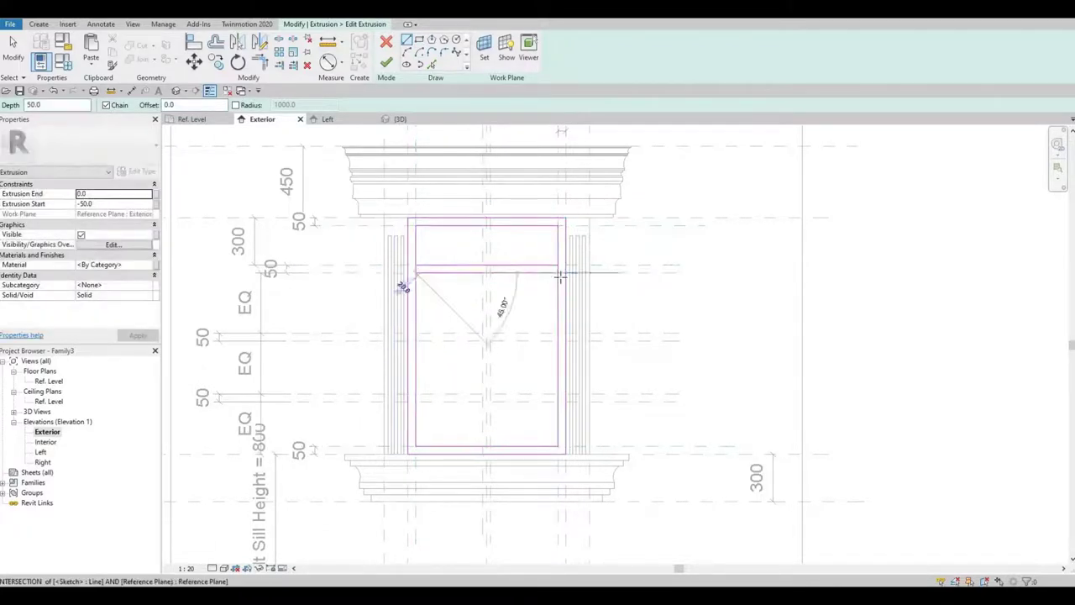
click(552, 277)
key(Escape)
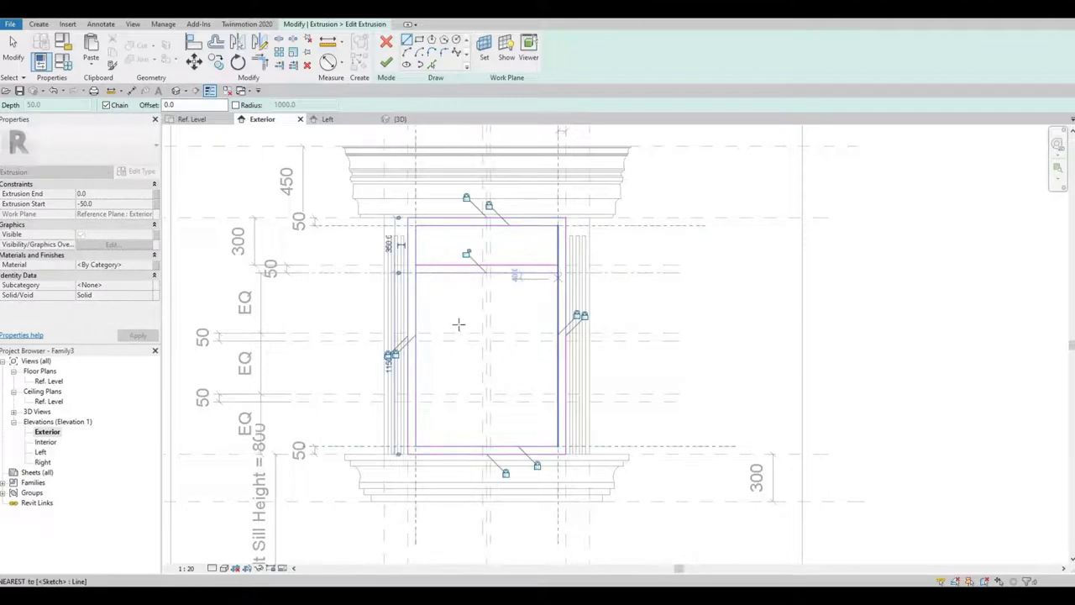
key(Escape)
- Draw two vertical lines along the central pair of reference planes between the frame's top and bottom inner edges
click(480, 227)
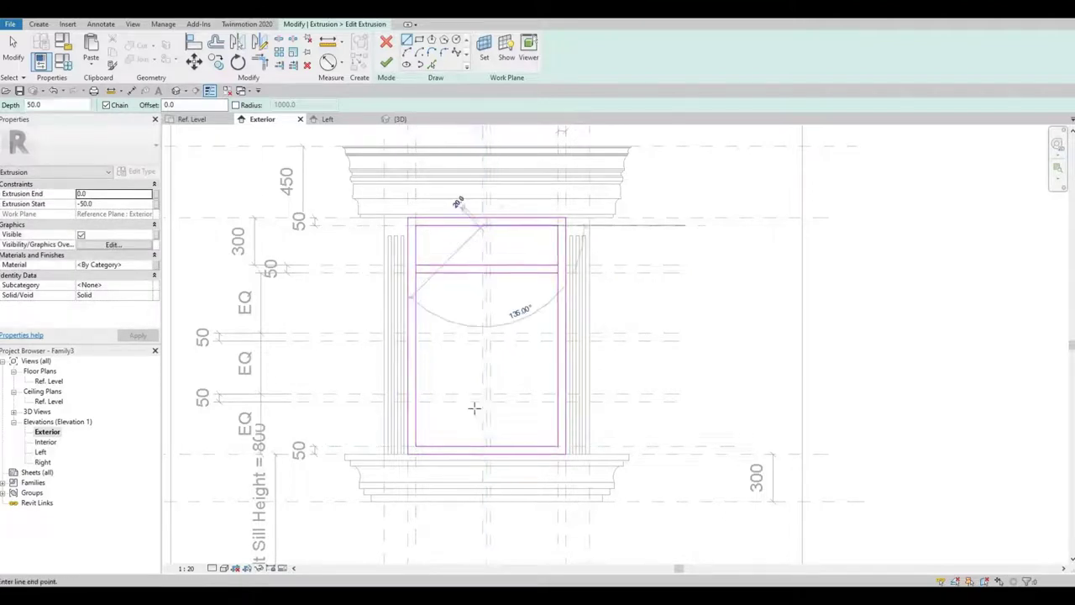
click(485, 446)
key(Escape)
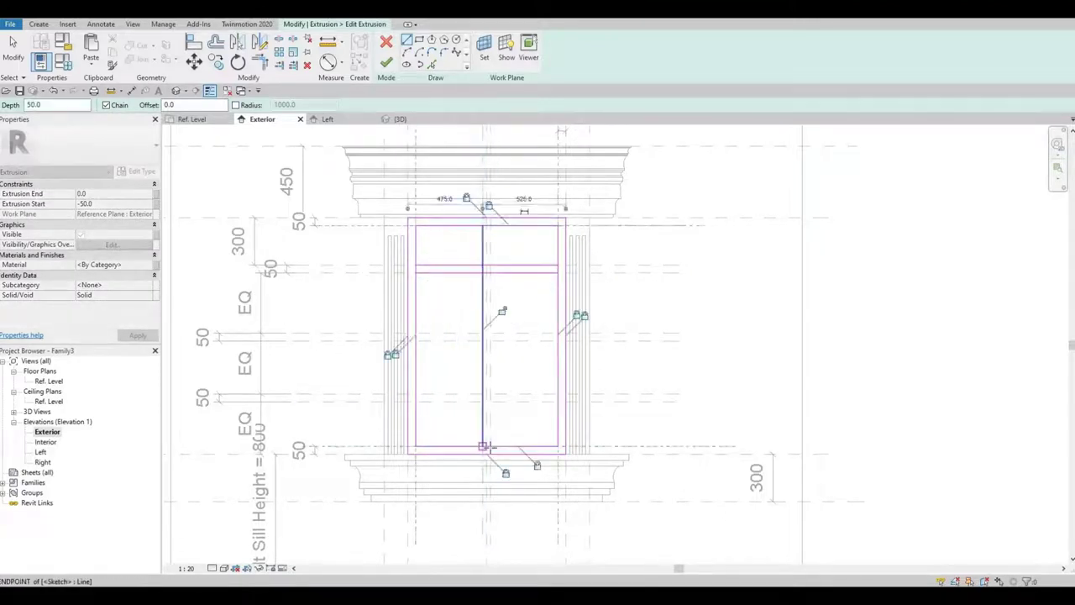
key(Escape)
key(l)
key(i)
click(489, 446)
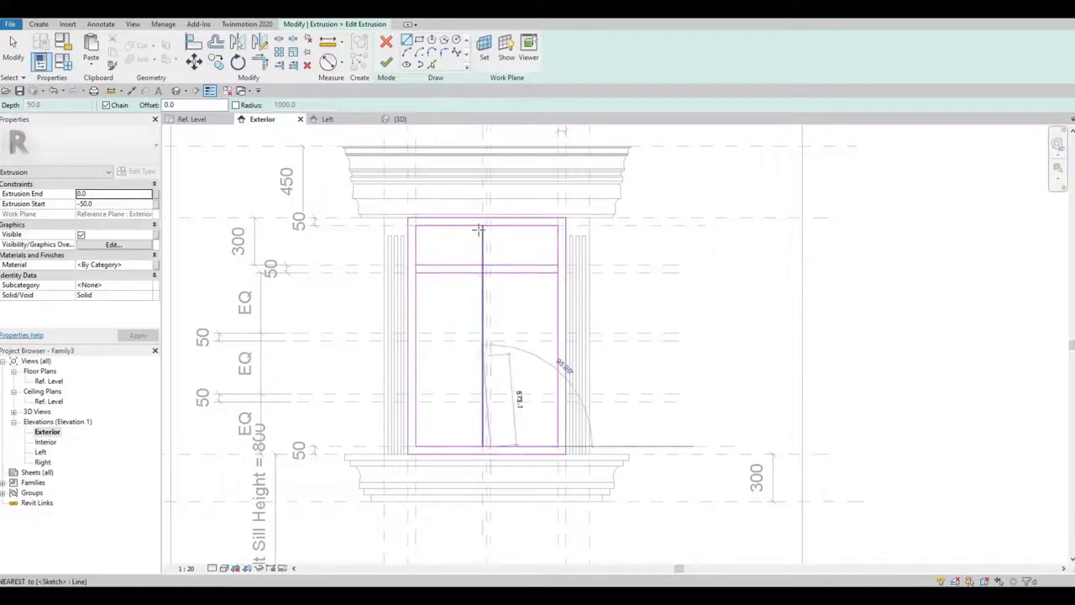
click(491, 227)
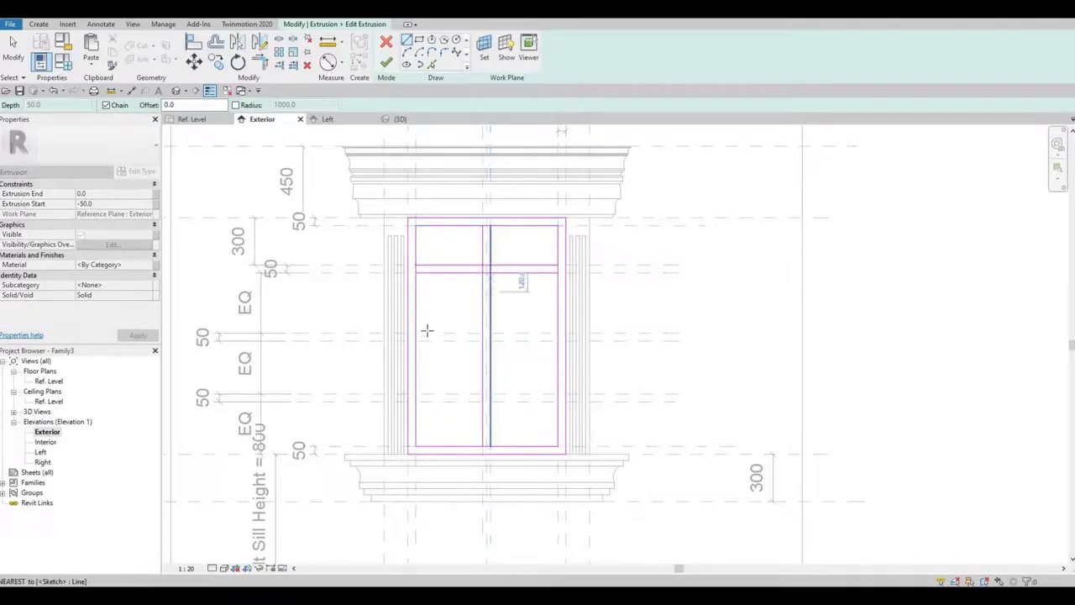
key(Escape)
key(Escape)
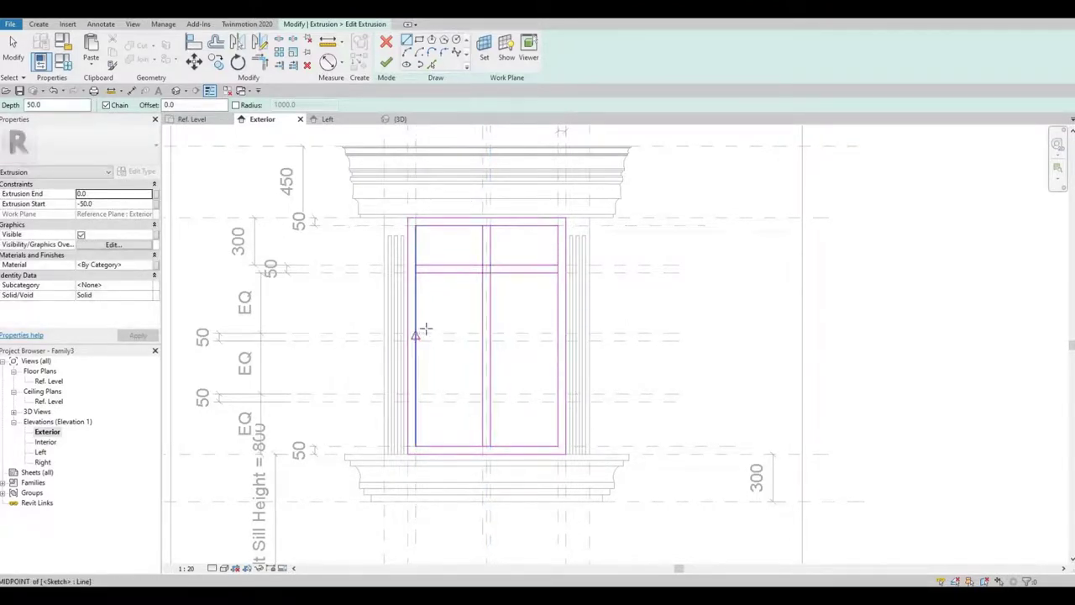
- Draw two horizontal lines between the frame's inner sides along the middle pair of horizontal reference planes
key(l)
key(i)
click(416, 333)
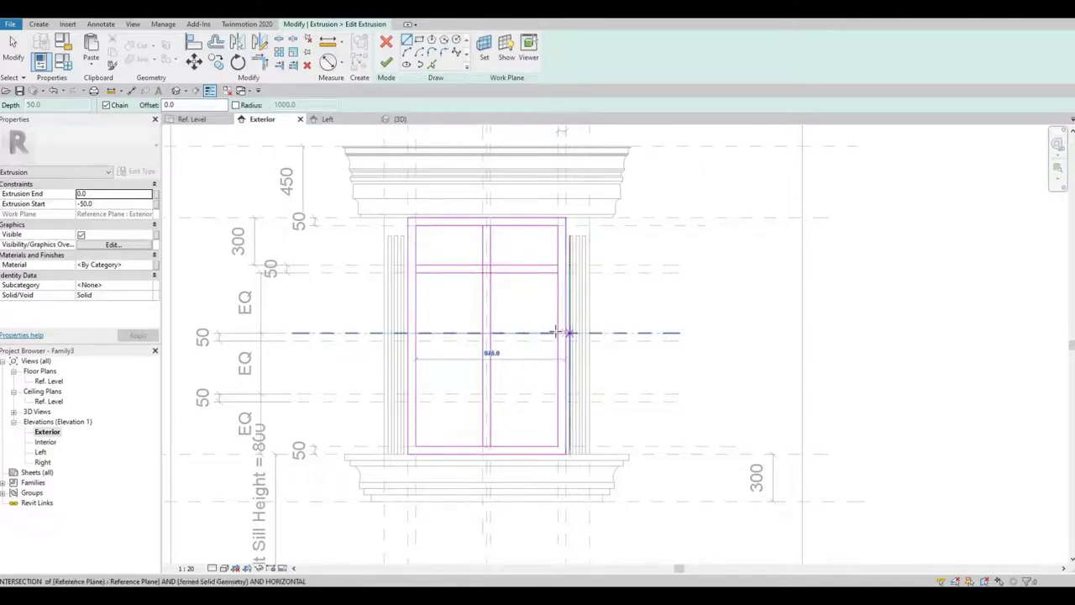
click(557, 333)
key(Escape)
key(Escape)
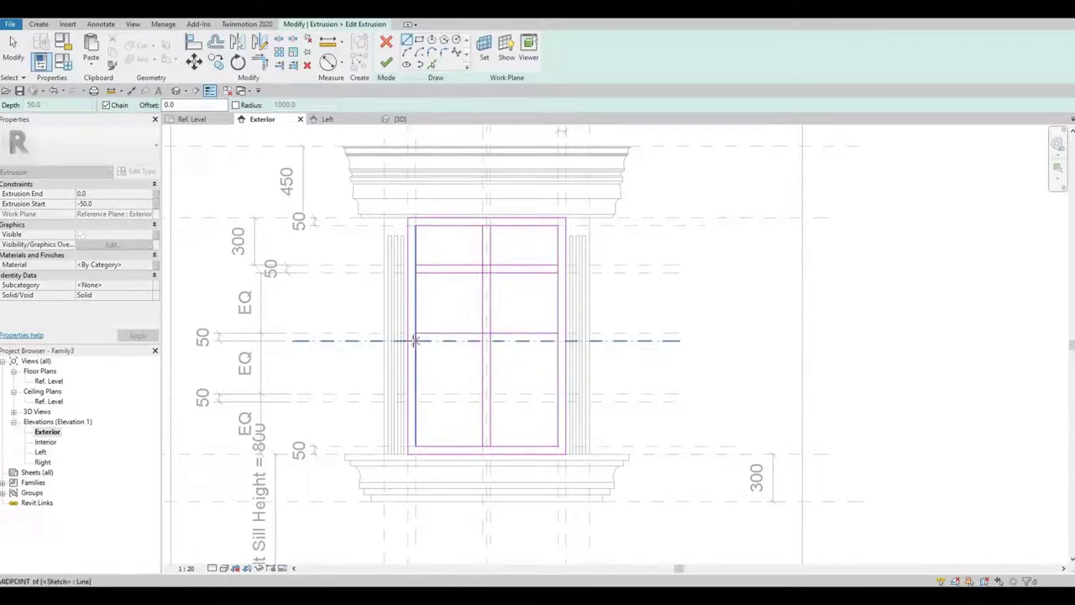
click(415, 340)
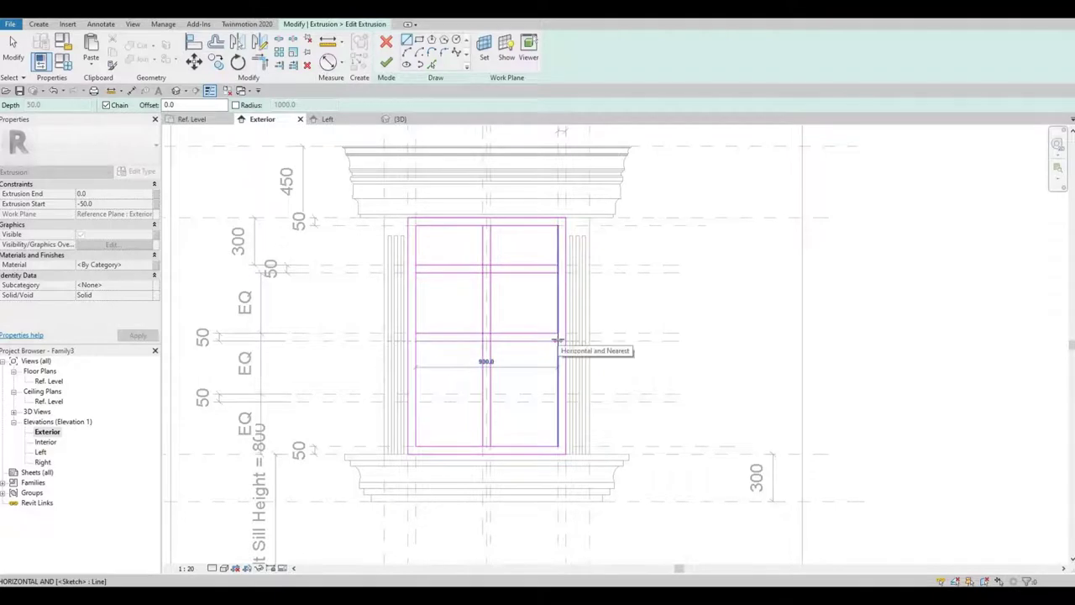
click(557, 339)
key(Escape)
key(Escape)
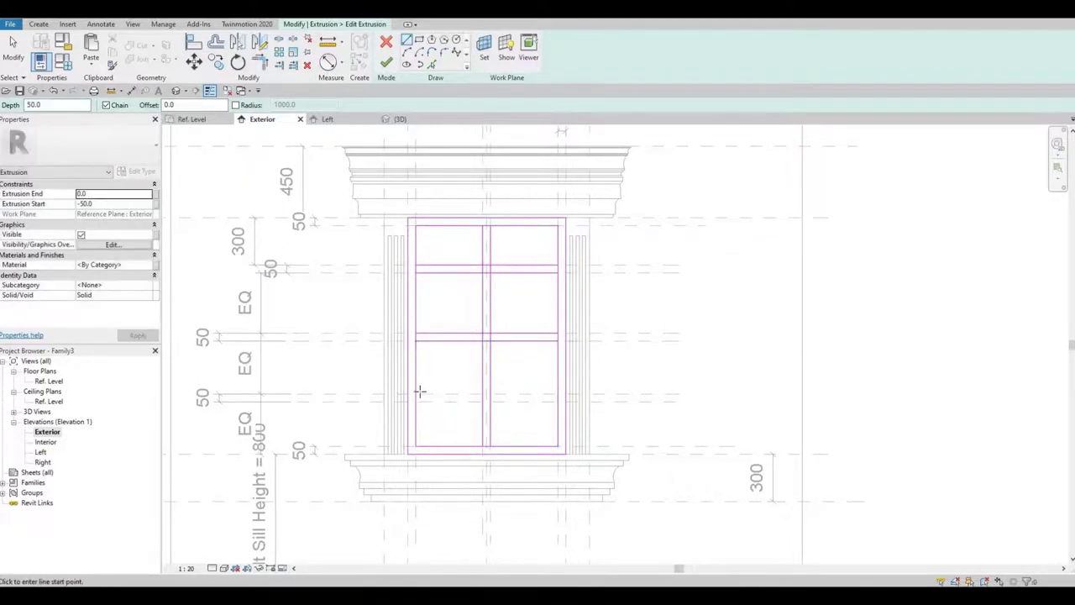
- Draw two horizontal lines between the frame's inner sides along the lowest pair of horizontal reference planes
click(416, 393)
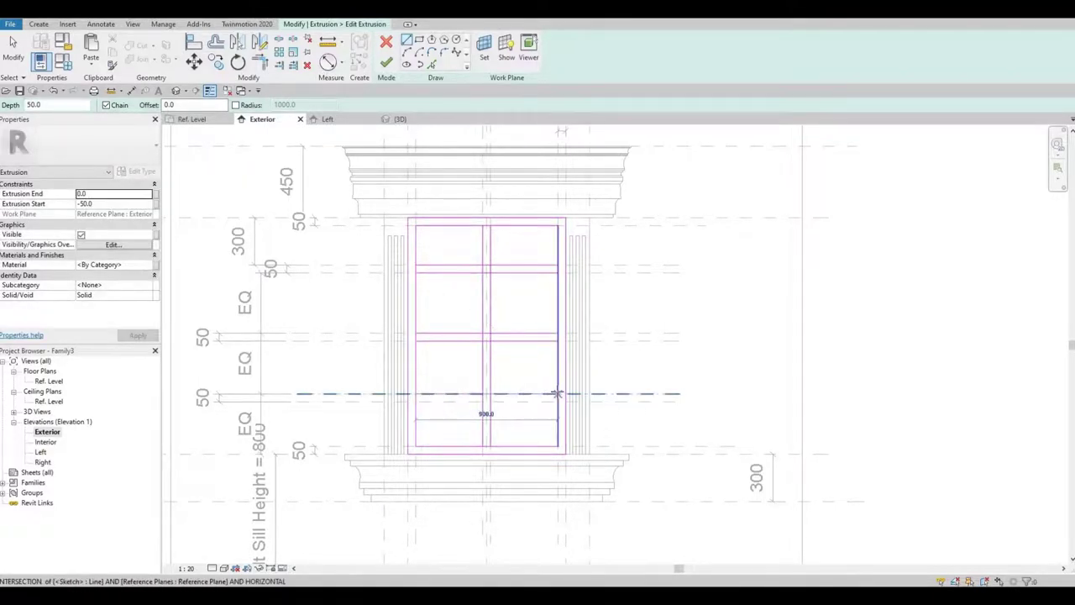
click(558, 393)
key(Escape)
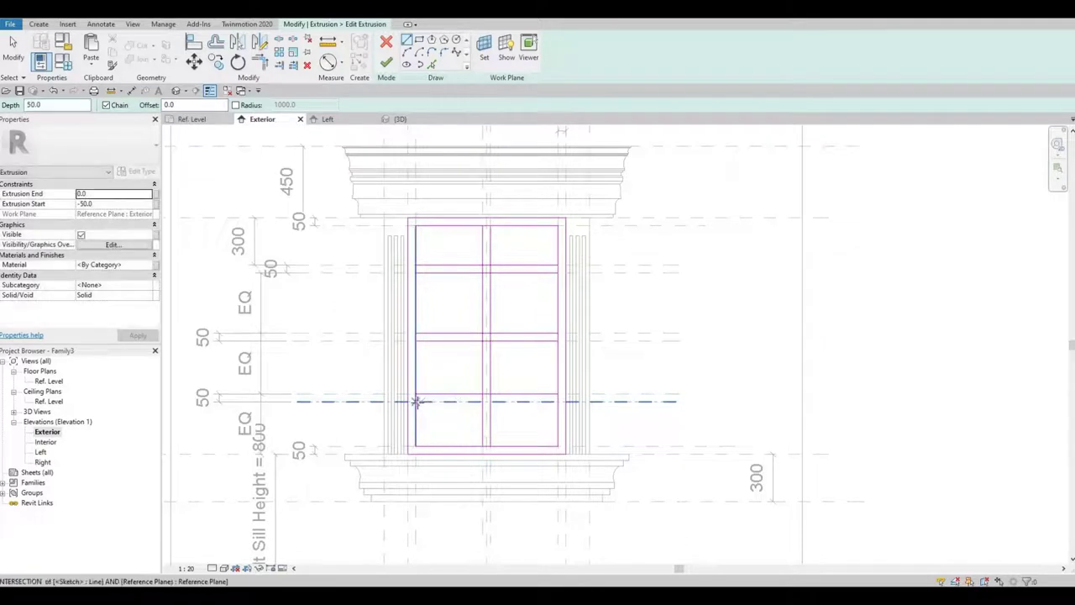
click(417, 402)
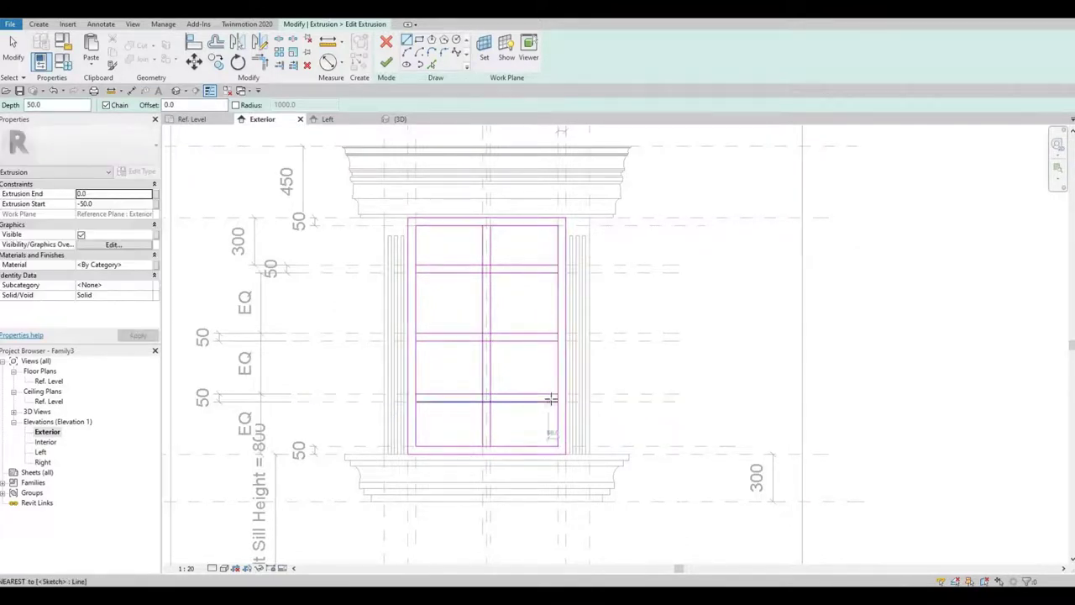
scroll(547, 402, up, 3)
middle_drag(518, 401, 578, 399)
key(Escape)
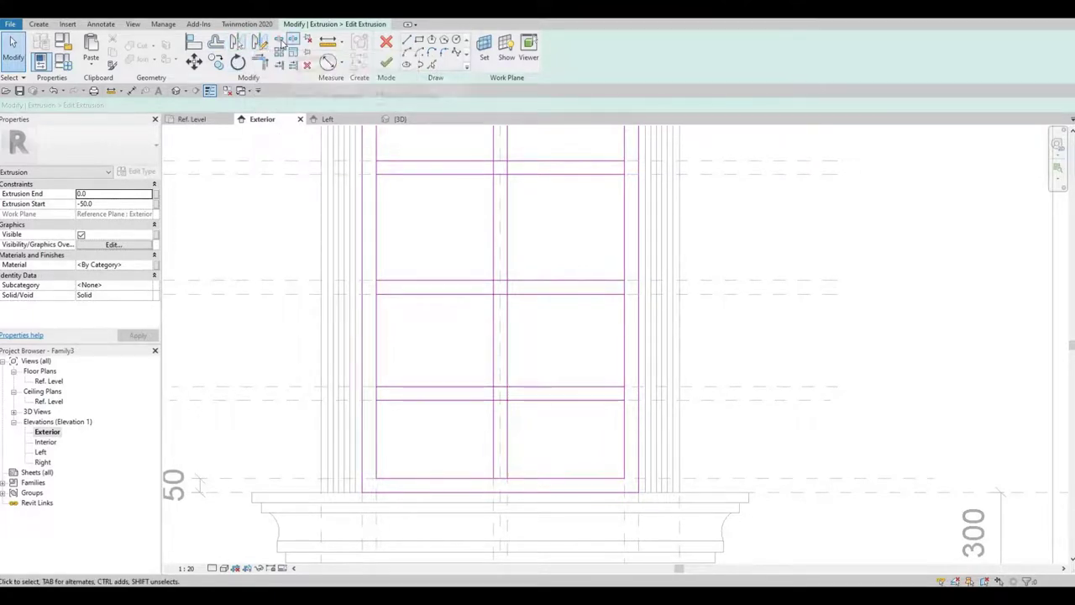
- Split the horizontal transom lines between the two mullion lines at all three transoms, keeping the inner segments
click(278, 40)
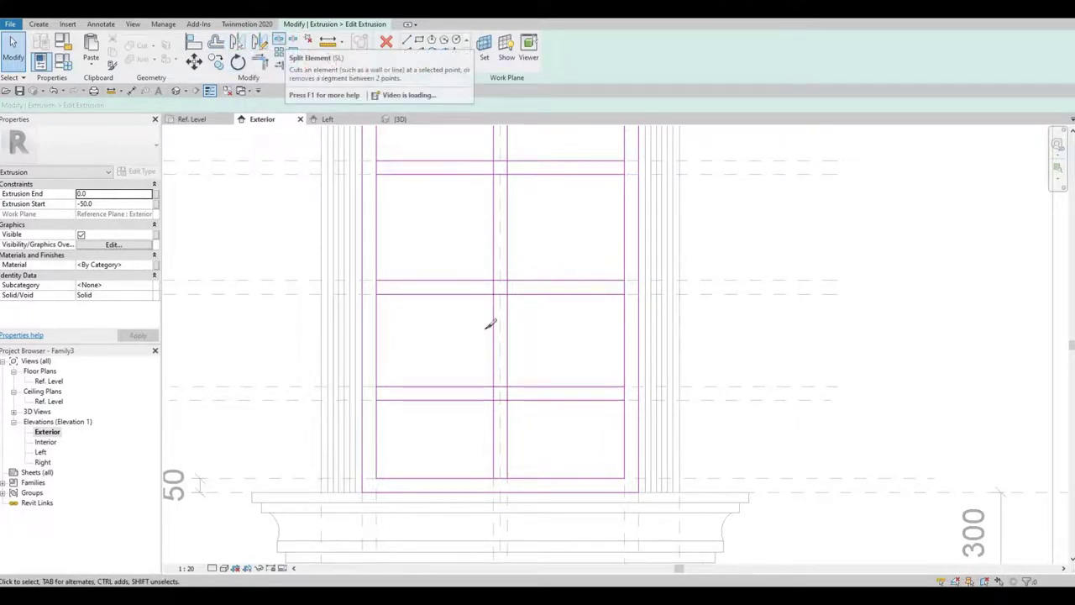
click(504, 387)
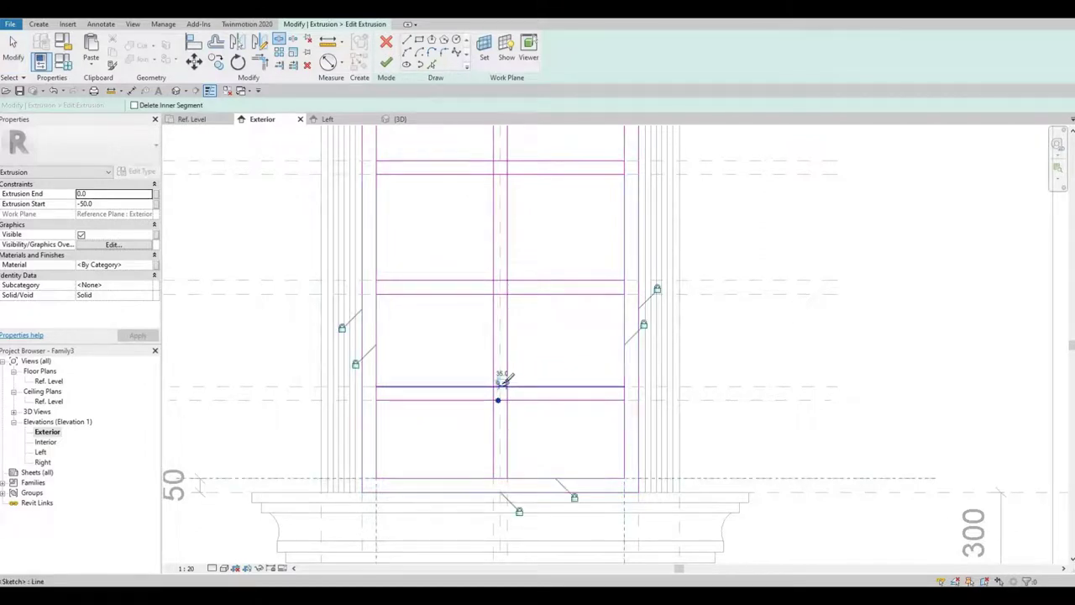
click(504, 281)
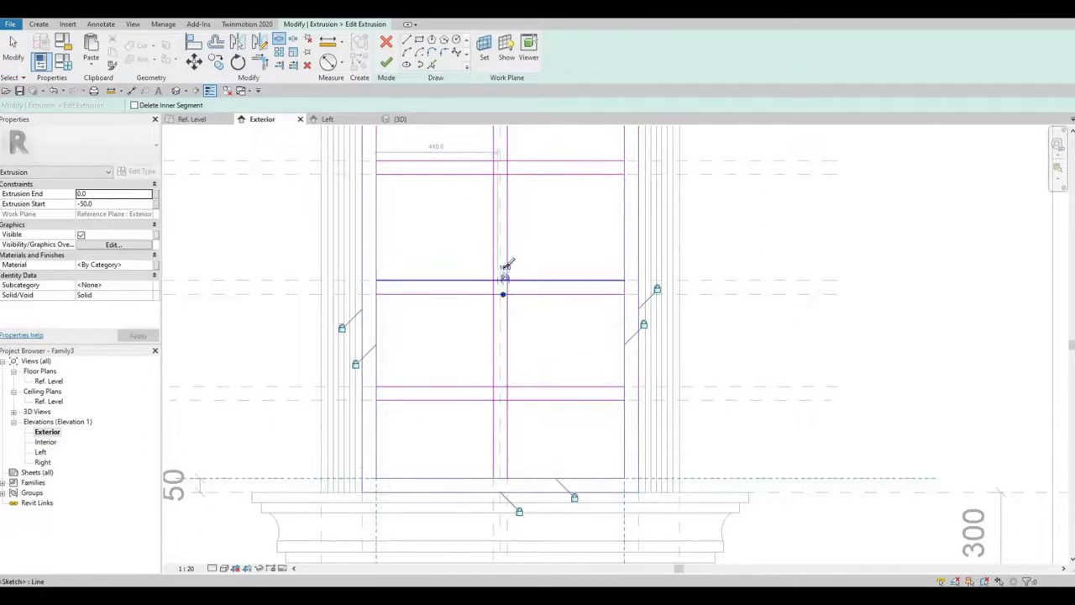
click(501, 161)
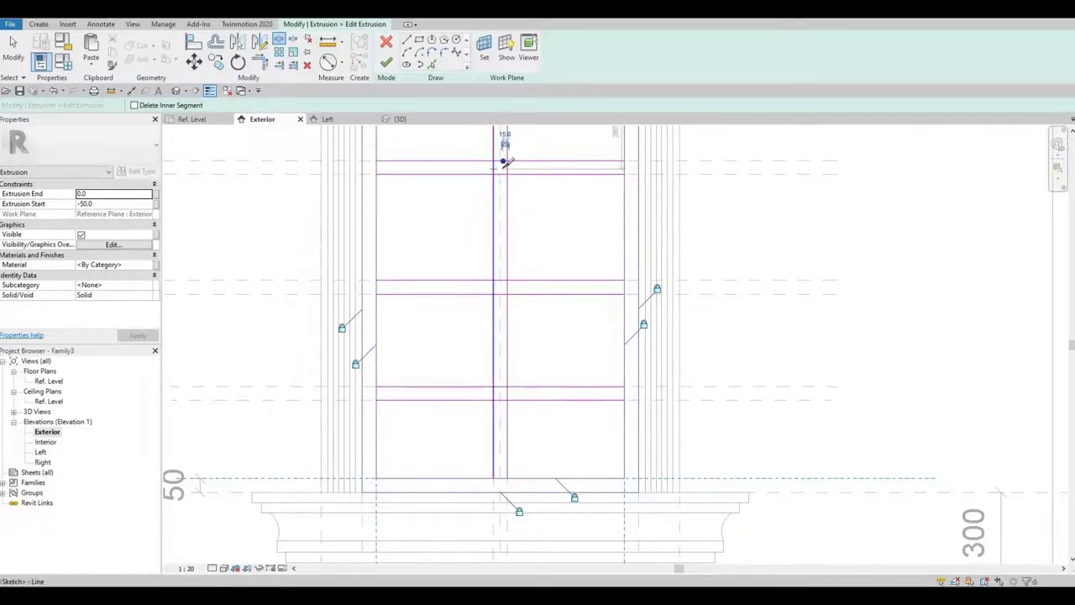
- Split the two vertical mullion lines where they cross each transom
click(504, 170)
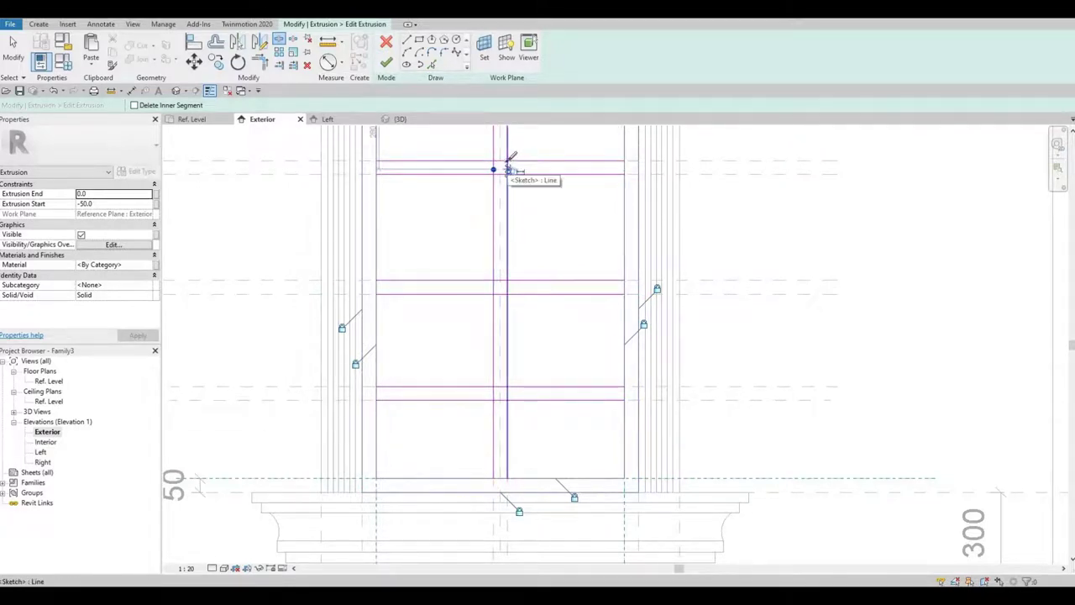
scroll(510, 170, up, 1)
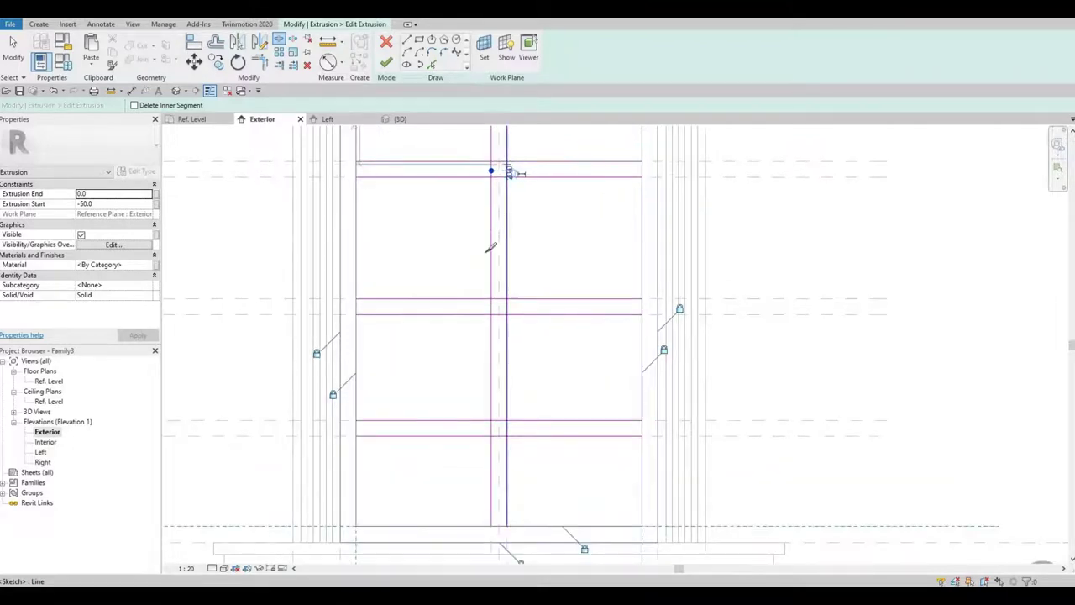
click(507, 164)
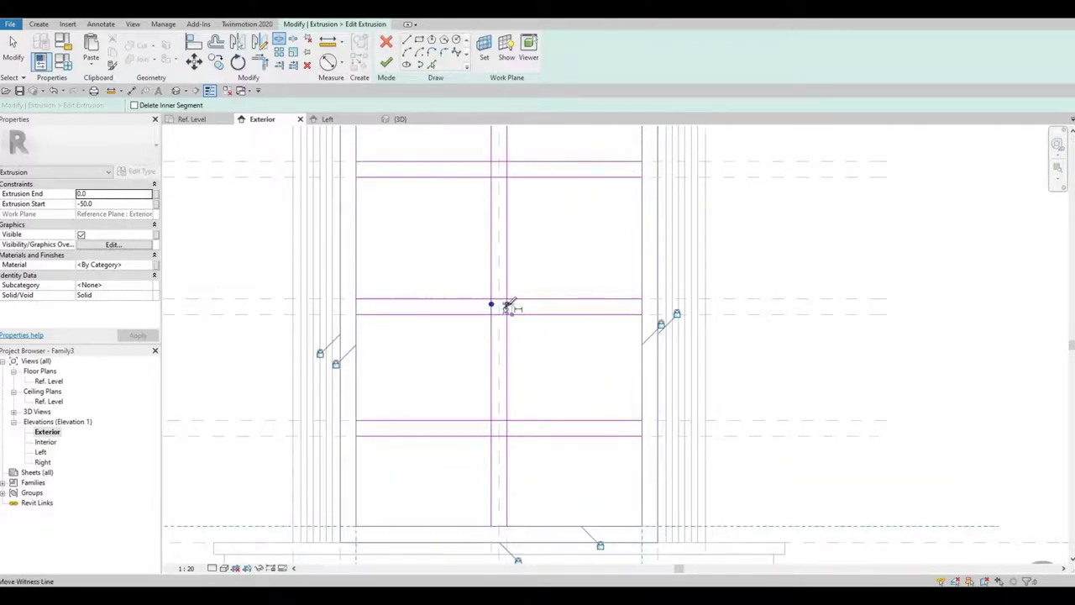
click(508, 305)
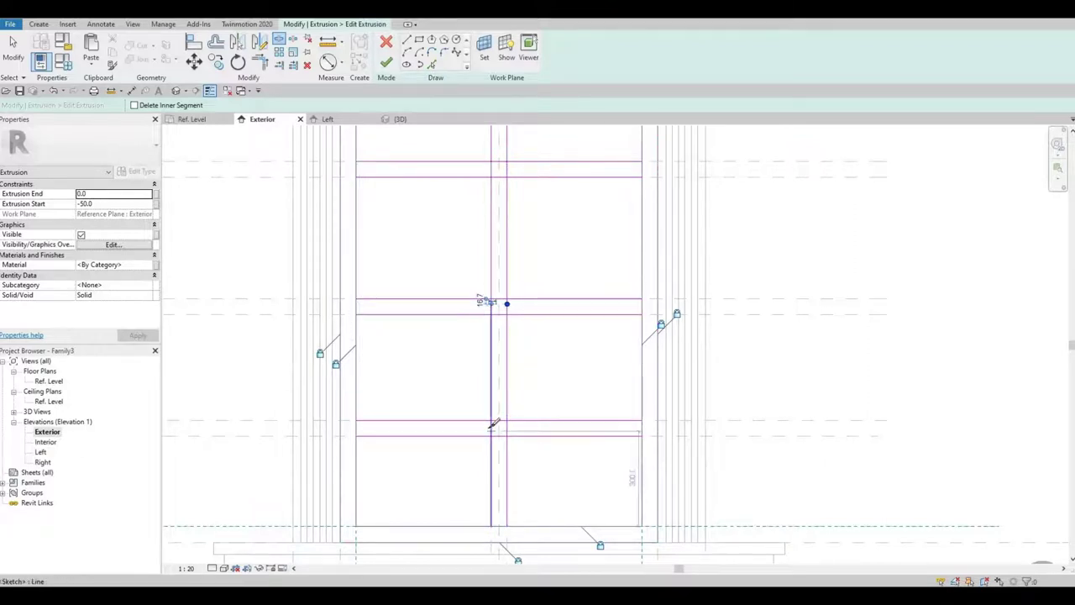
click(492, 429)
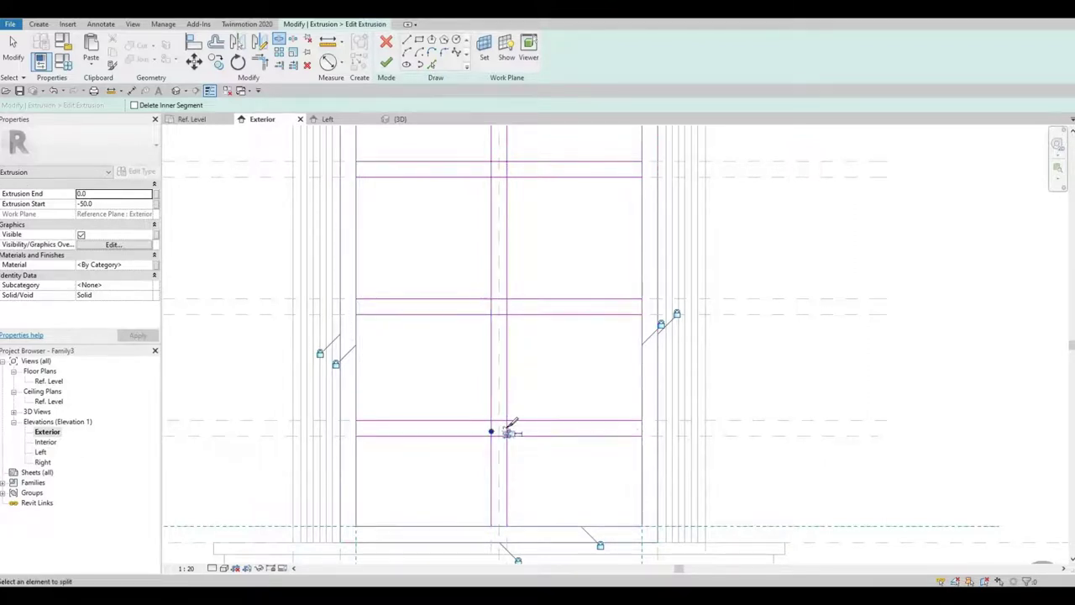
- Split the frame's inner side lines between the transom lines at all three transoms
click(357, 424)
click(641, 432)
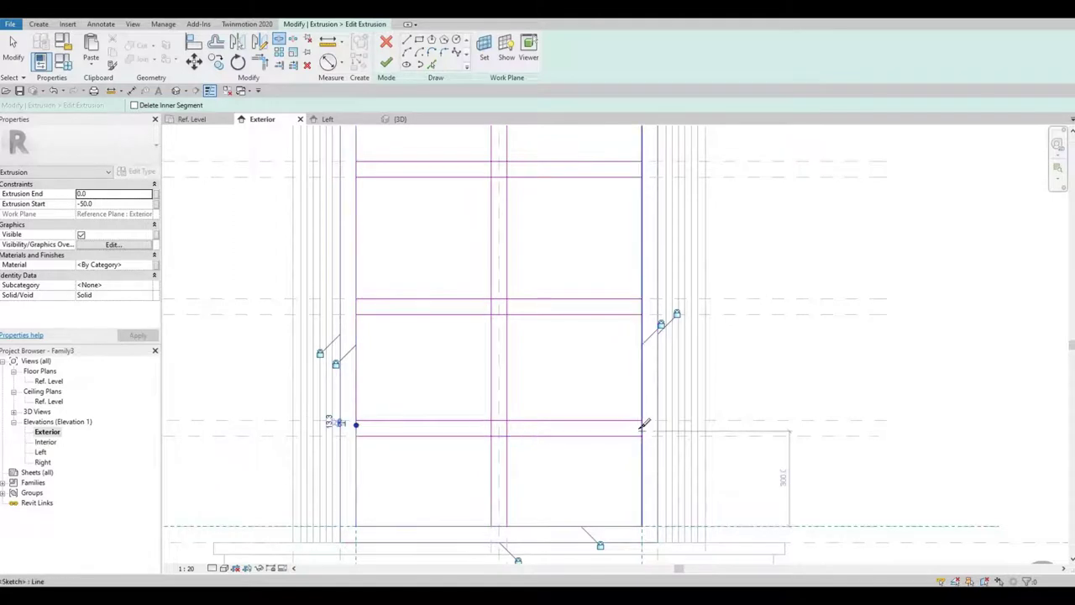
click(643, 427)
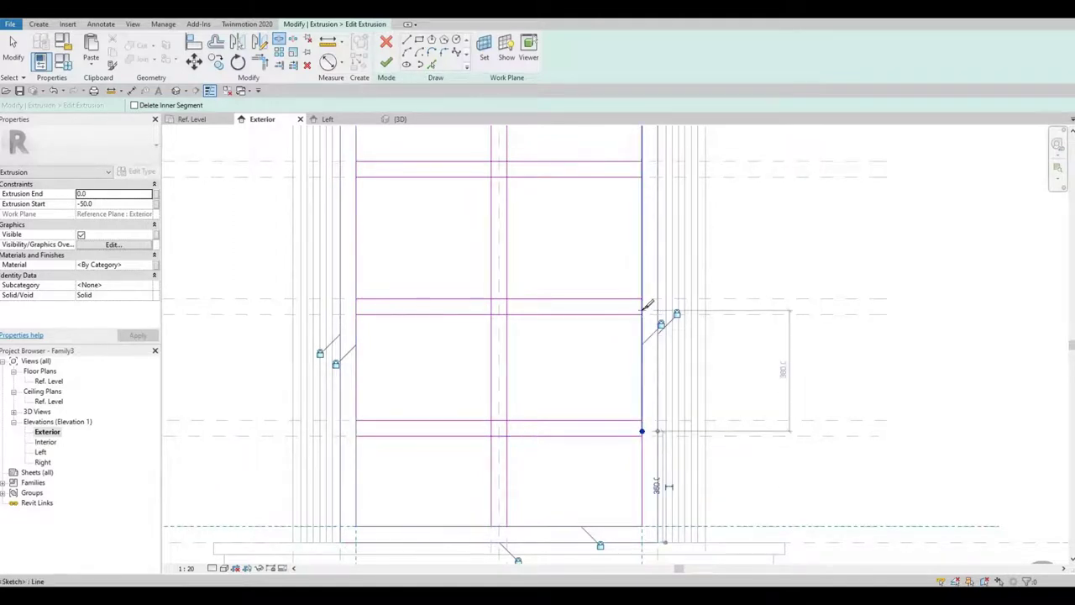
click(365, 308)
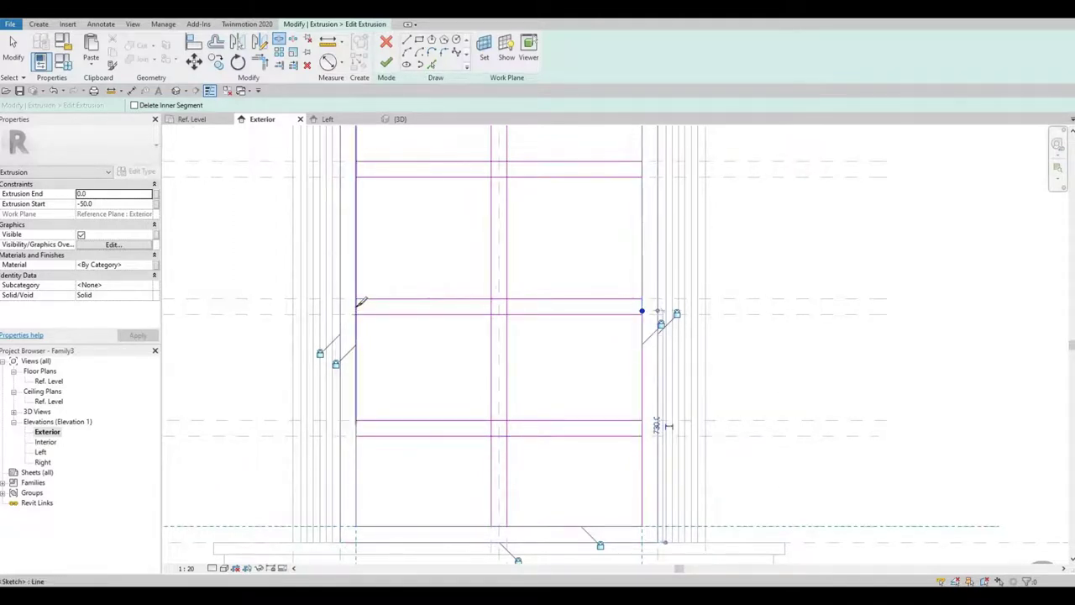
click(358, 302)
click(357, 170)
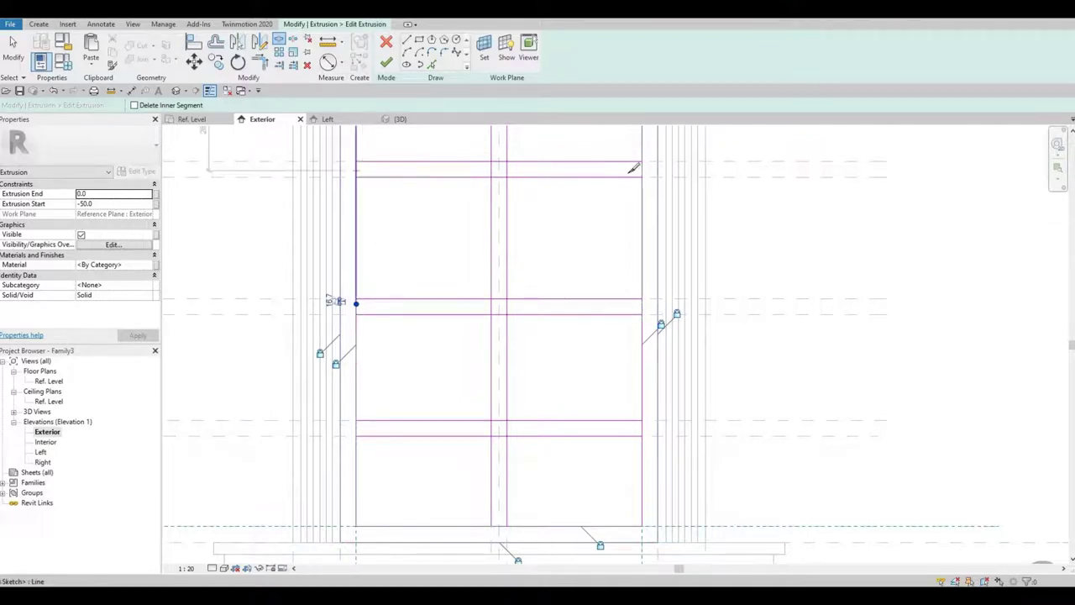
click(642, 170)
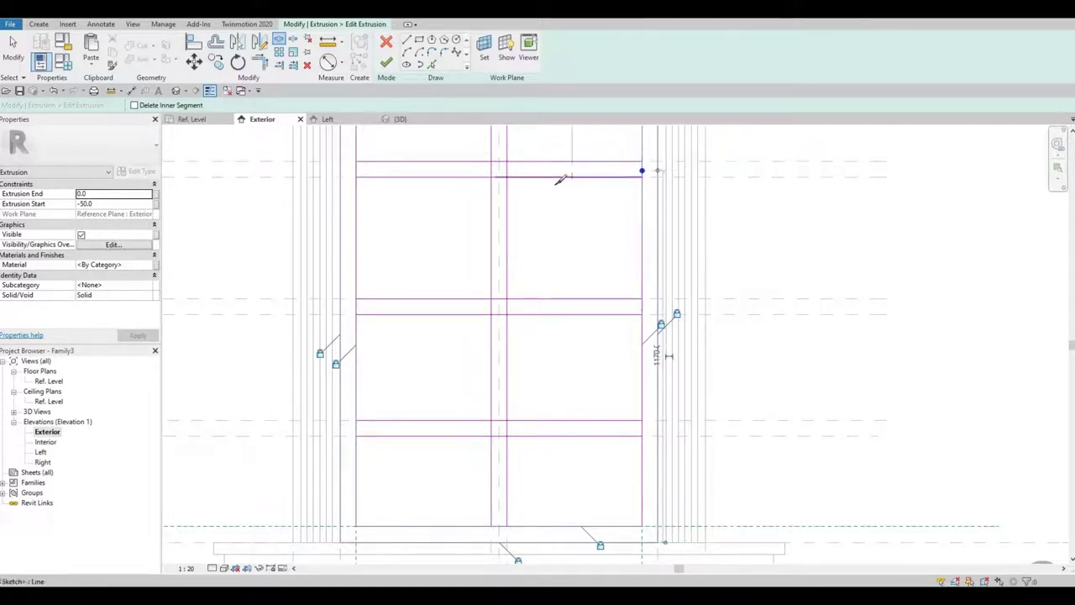
- Split the frame's top inner edge between the mullion lines, and the remaining lines at the top transom crossing
middle_drag(564, 290, 526, 390)
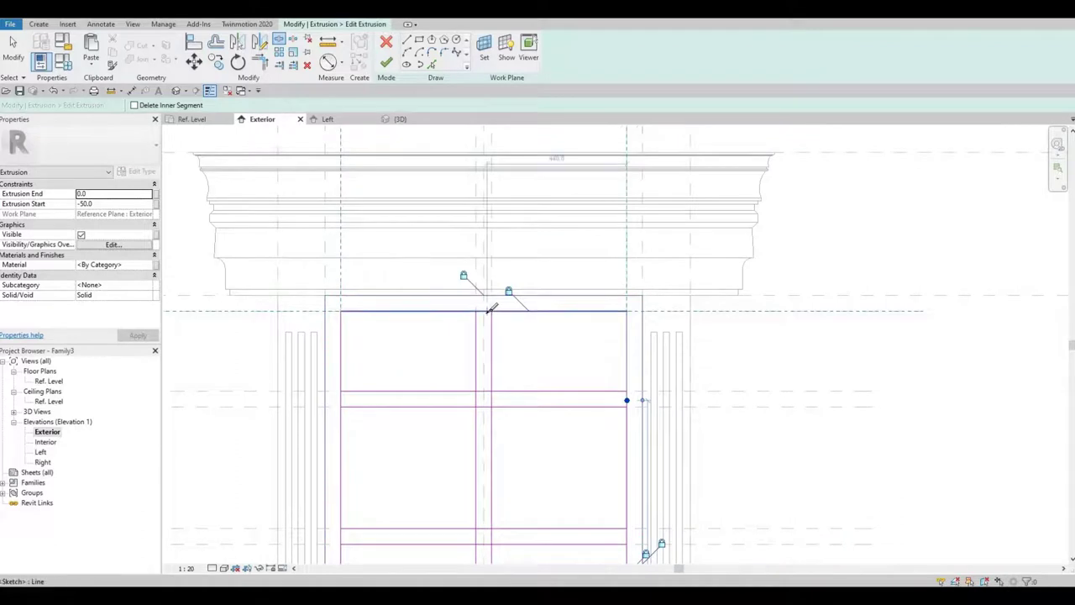
click(487, 311)
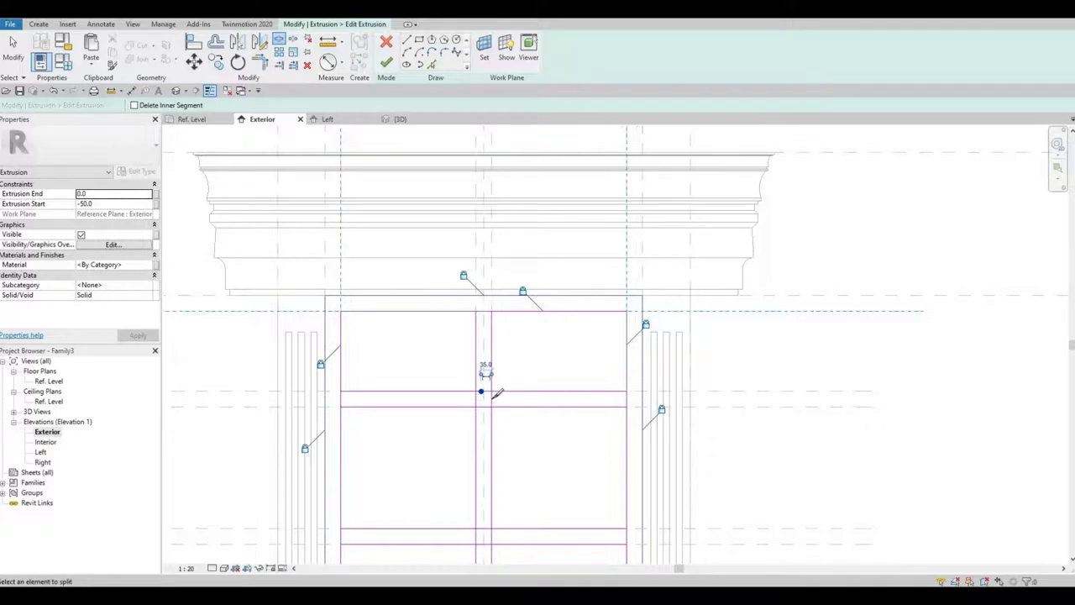
scroll(491, 397, up, 2)
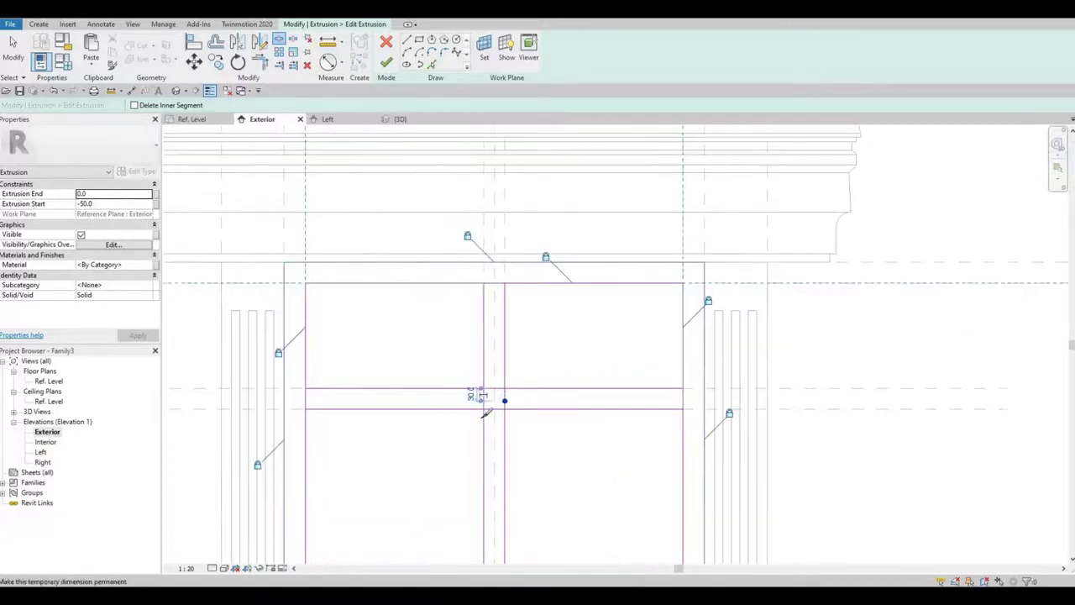
scroll(461, 394, down, 1)
scroll(458, 400, down, 3)
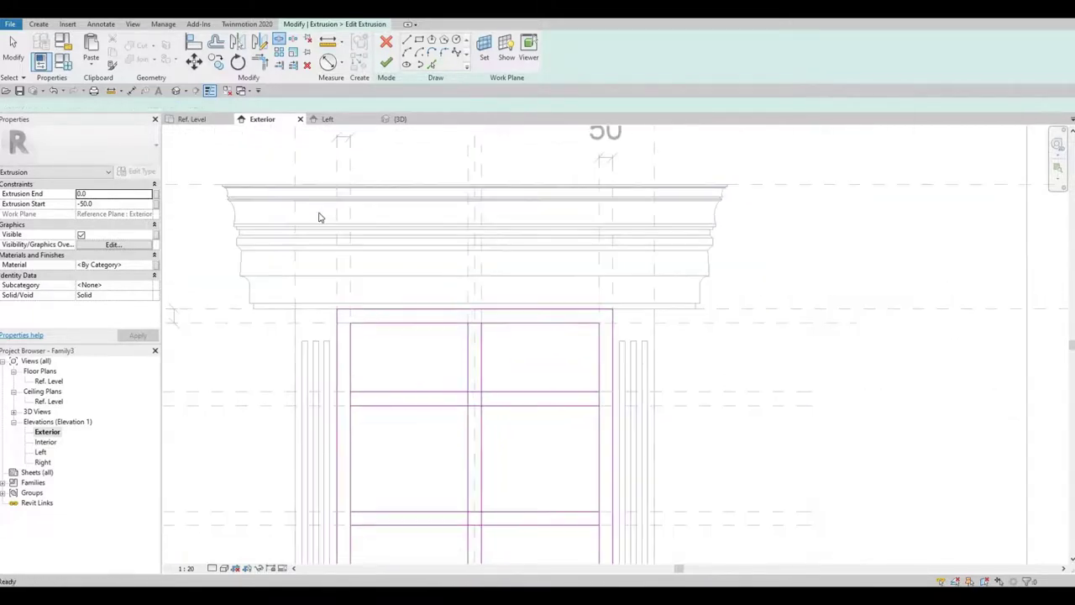
key(Escape)
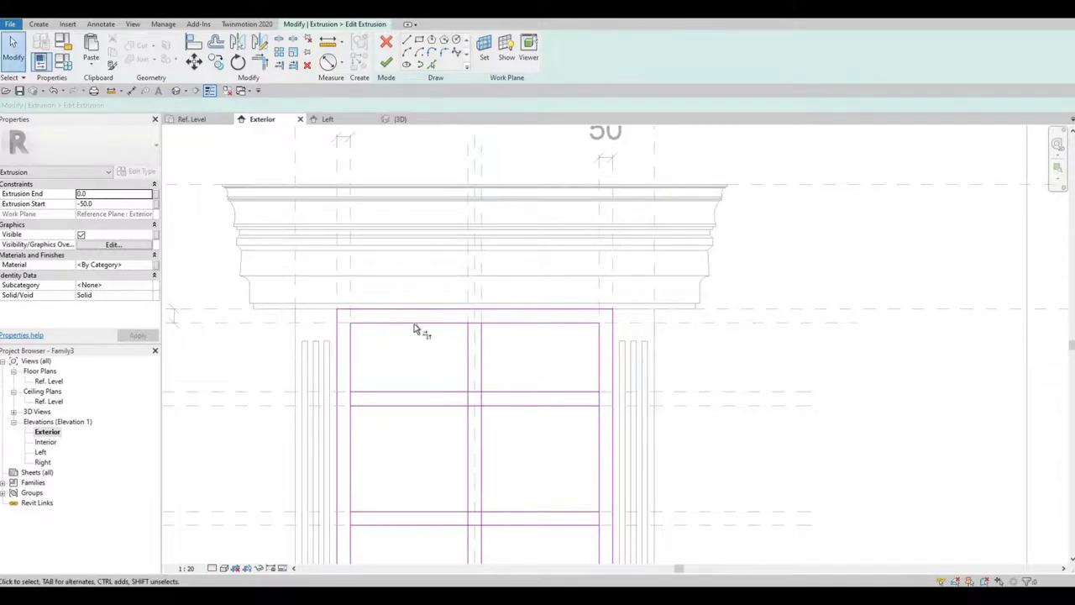
- Trim the sketch lines around the top transom into closed pane corners on both sides of the mullion
key(t)
key(r)
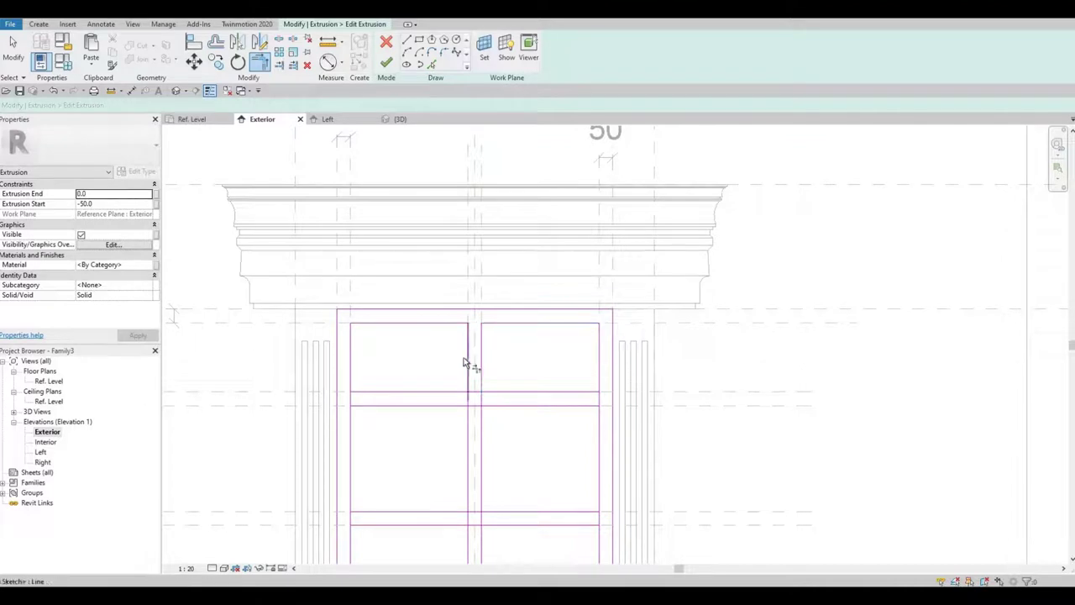
click(450, 407)
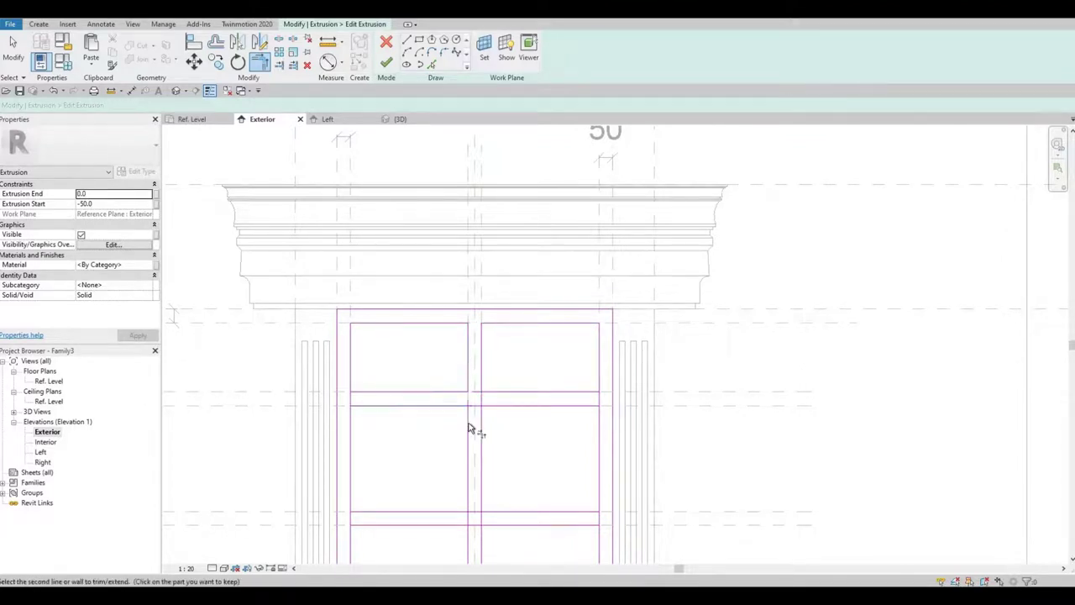
click(353, 431)
click(503, 412)
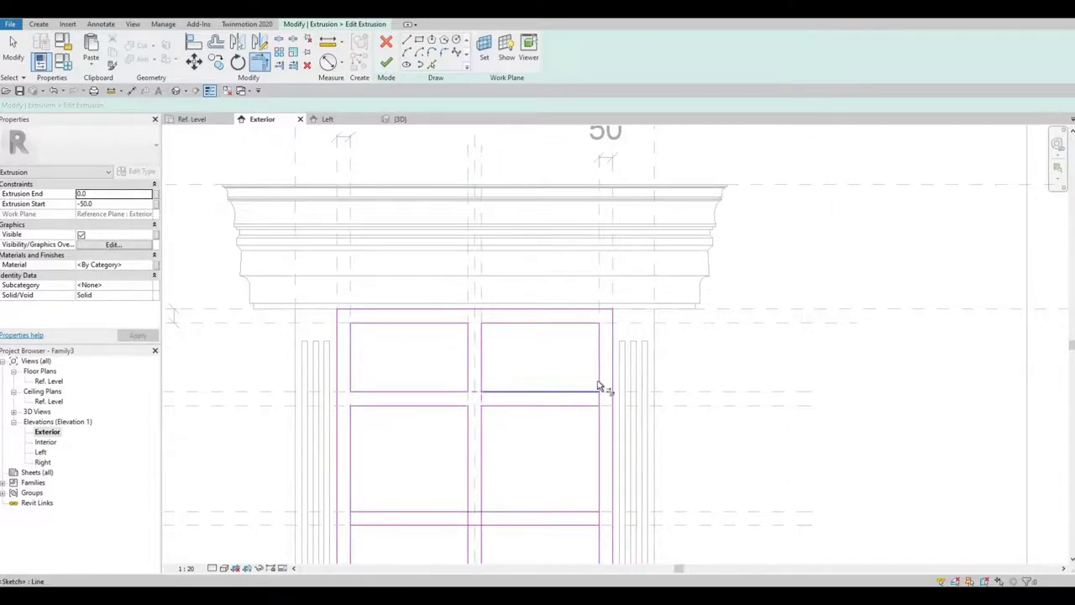
click(583, 412)
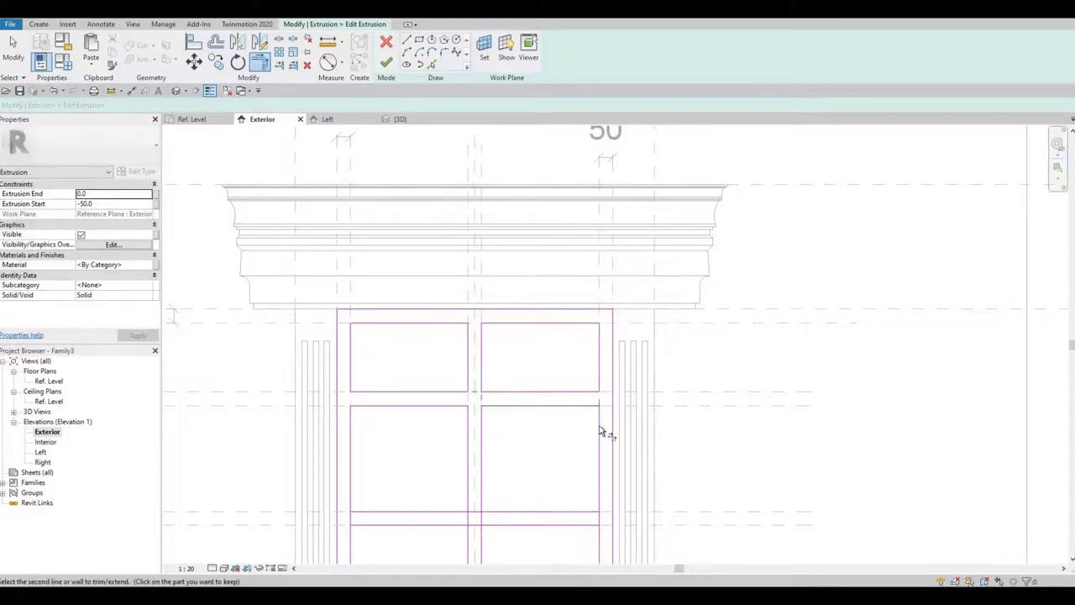
click(571, 471)
- Trim the sketch lines where the mullion crosses the second transom, closing the four pane corners beside the mullion
scroll(504, 352, up, 3)
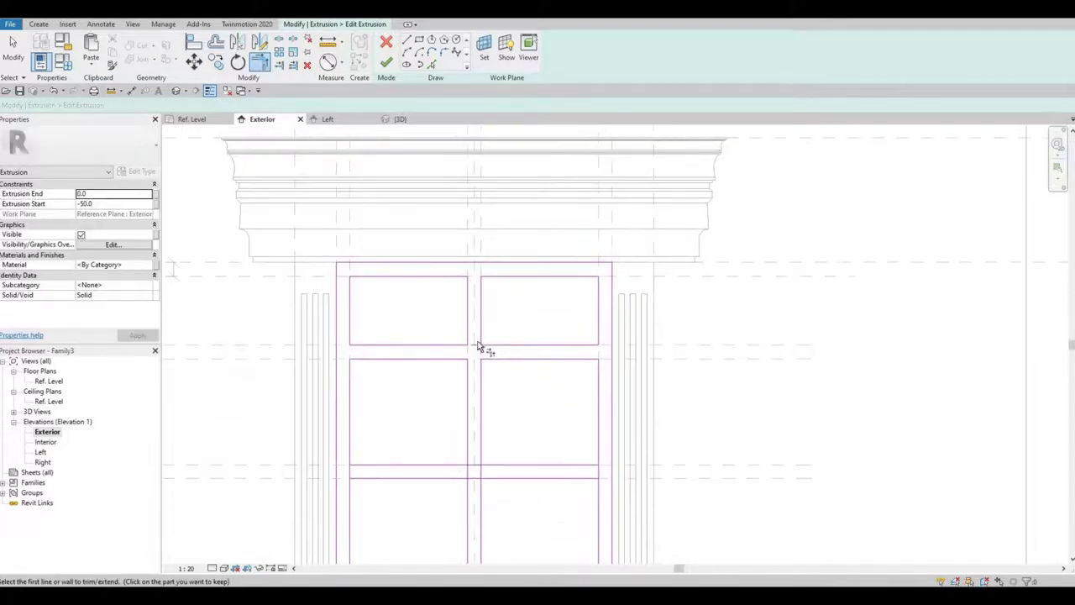
scroll(467, 336, up, 5)
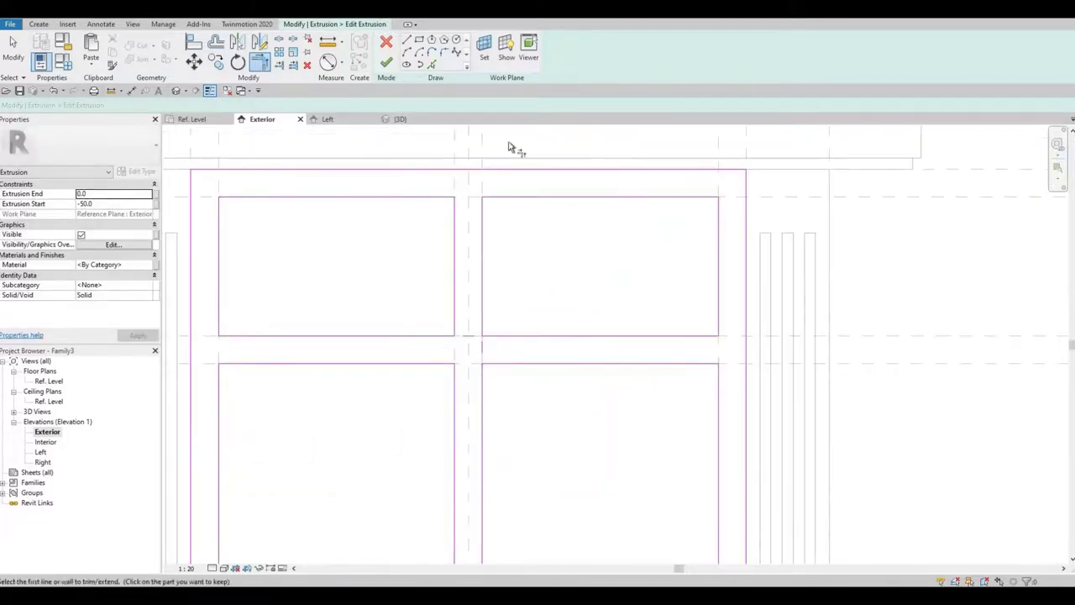
click(437, 272)
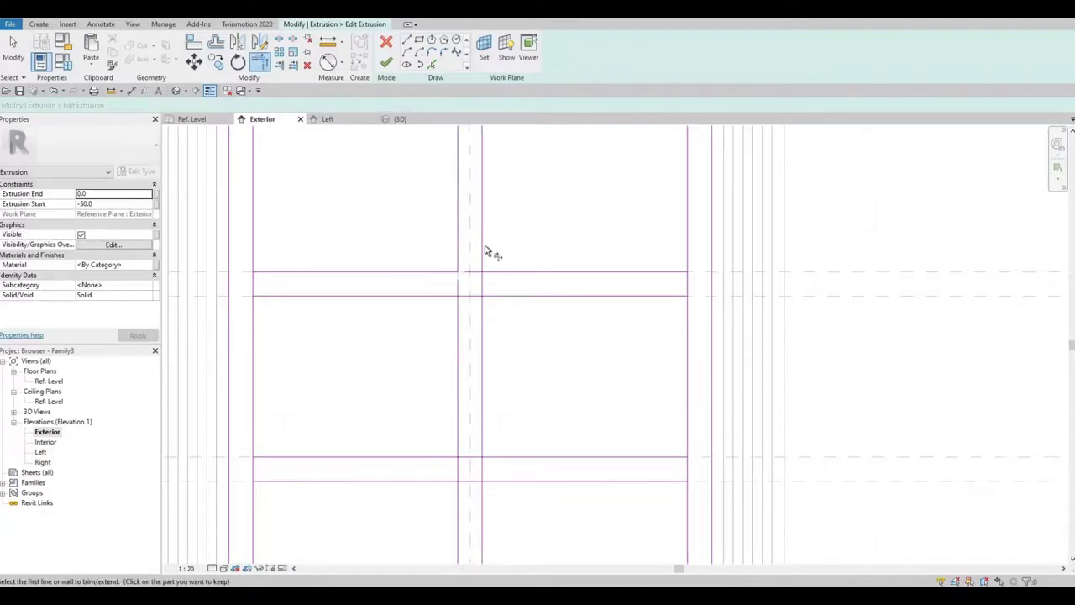
click(493, 273)
click(496, 297)
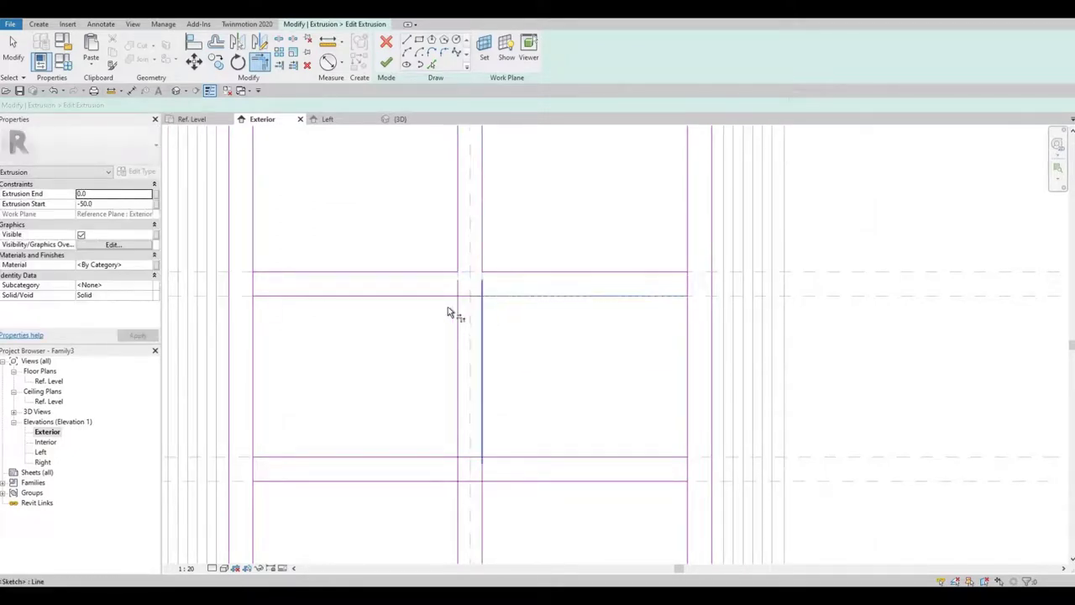
click(447, 312)
click(444, 300)
click(461, 319)
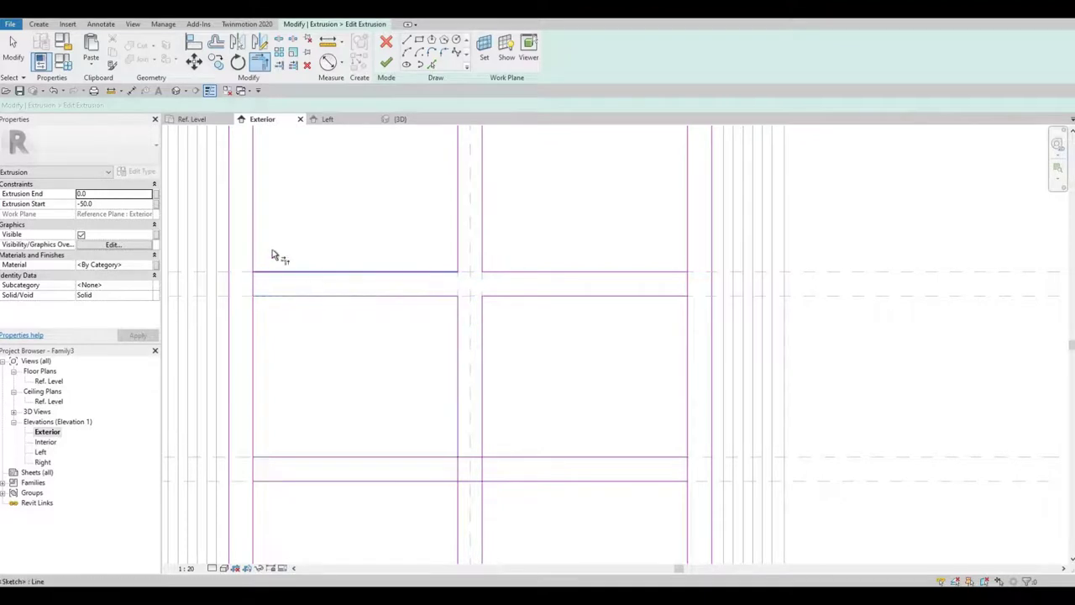
- Trim the second transom's lines against the frame's inner side lines to close the outer pane corners on both sides
click(257, 322)
click(445, 304)
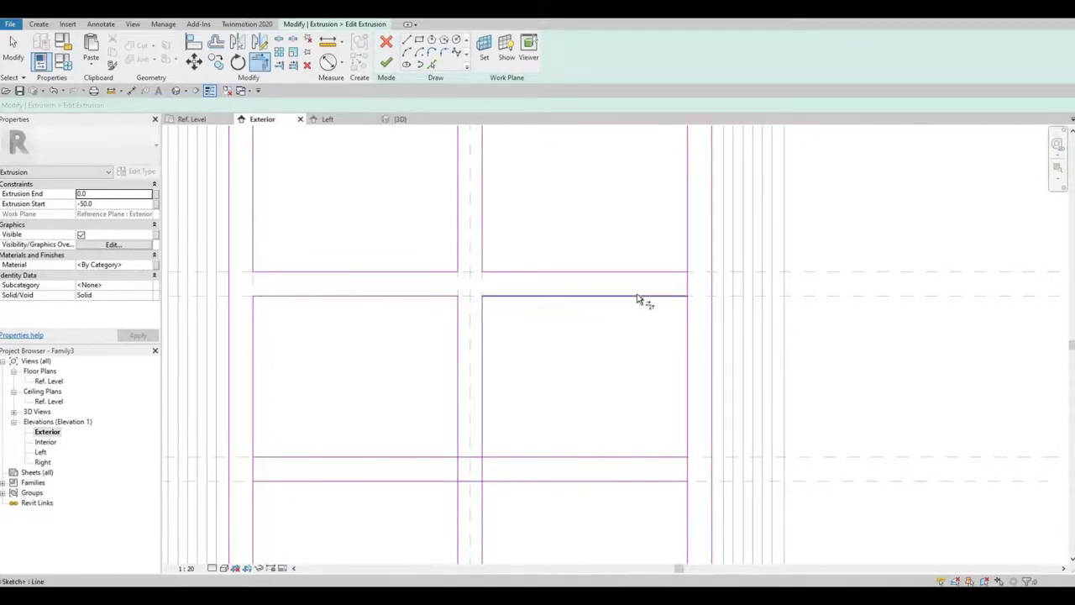
click(687, 312)
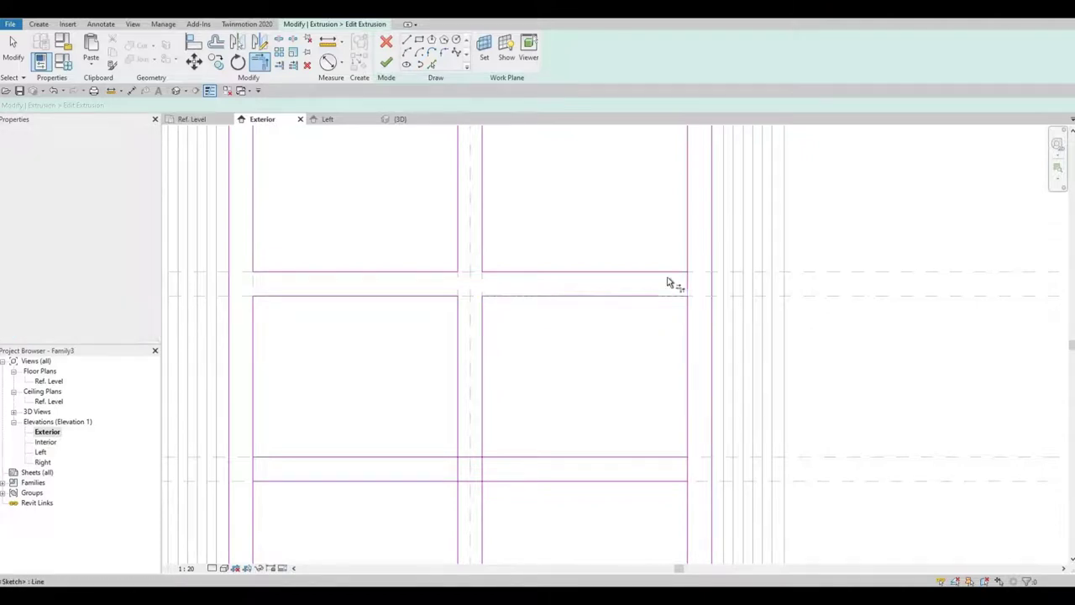
click(672, 271)
click(685, 261)
- Trim the sketch lines around the lowest transom into closed pane corners at the mullion and both inner frame sides
scroll(662, 286, down, 1)
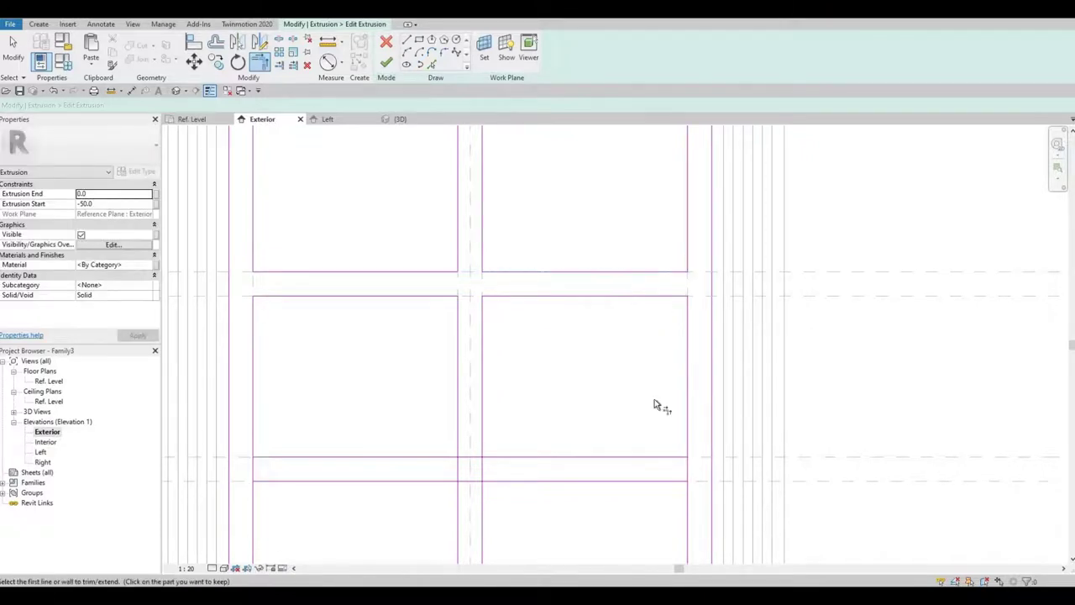
click(678, 424)
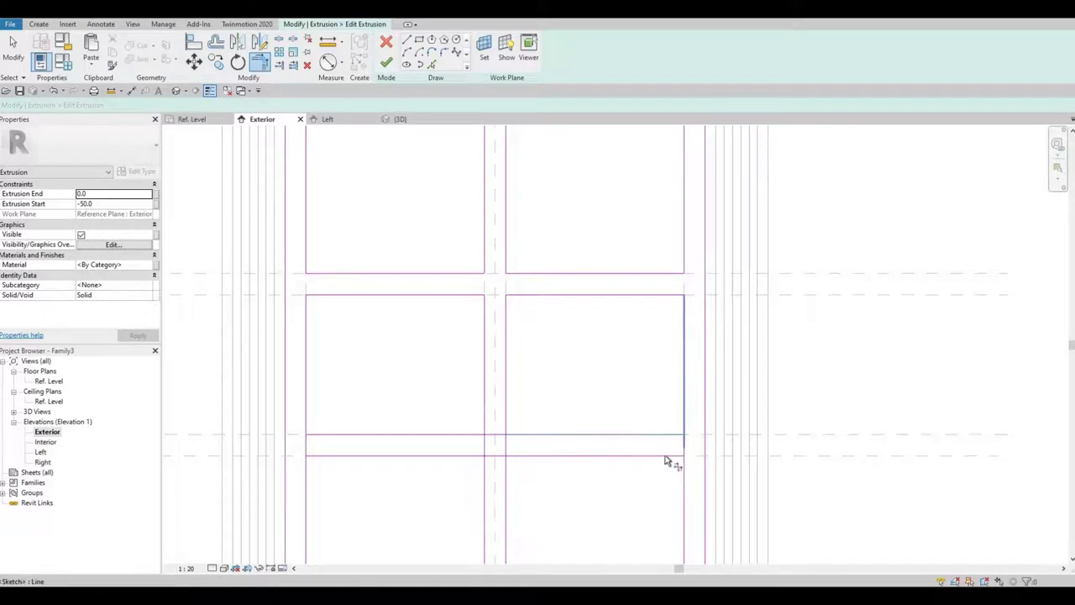
click(686, 475)
click(543, 441)
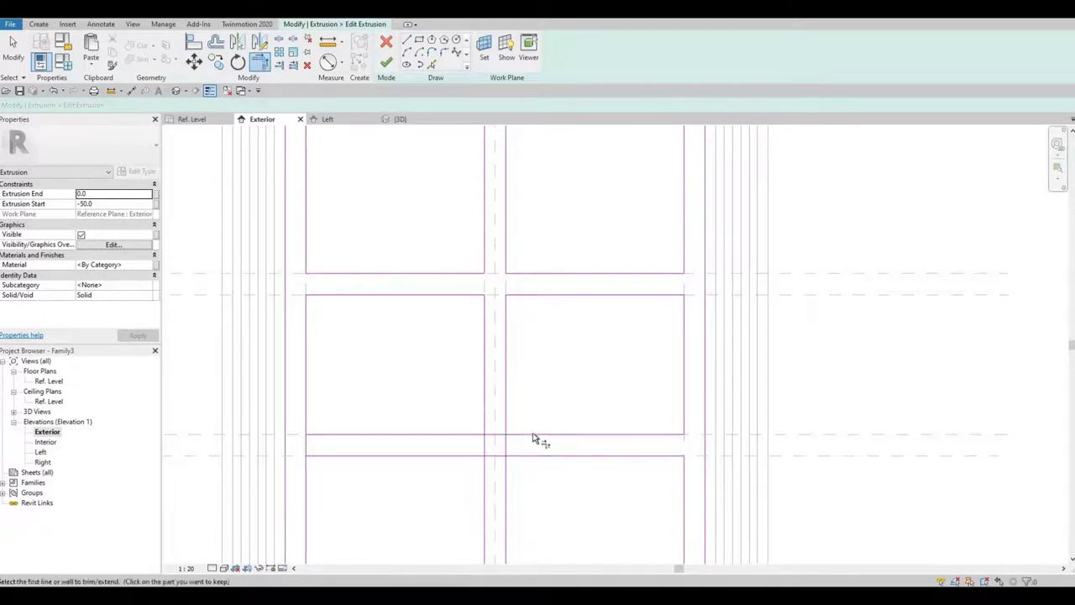
click(505, 420)
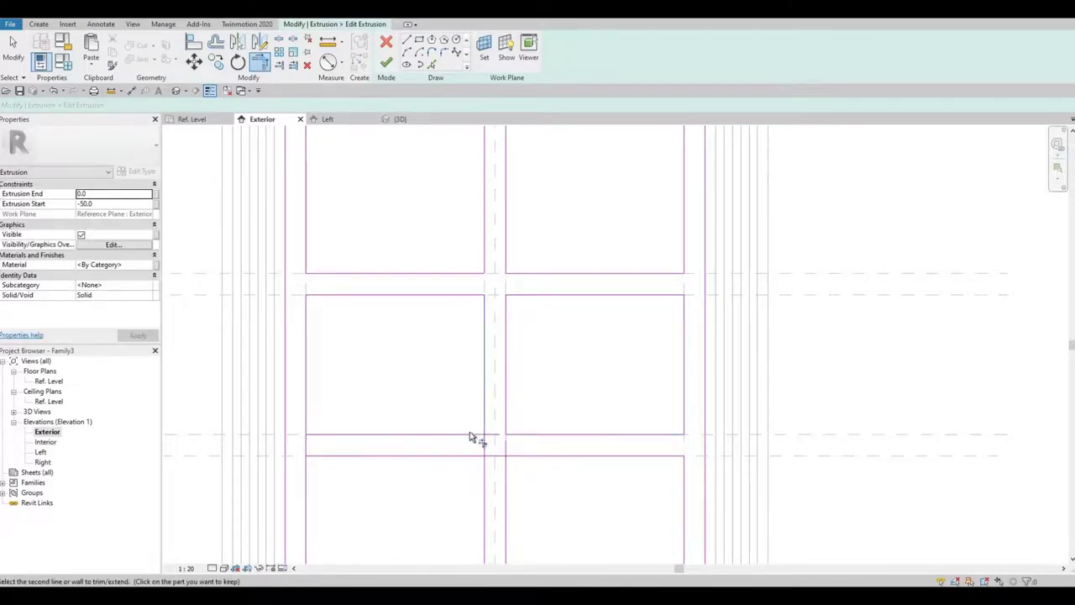
click(473, 459)
click(484, 476)
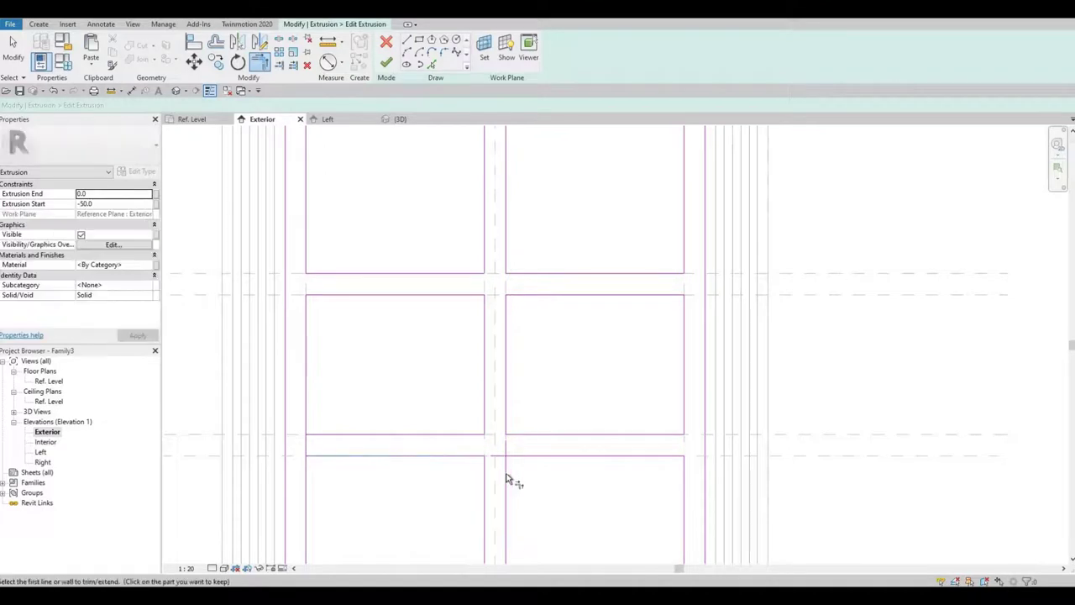
click(506, 473)
click(522, 459)
click(386, 458)
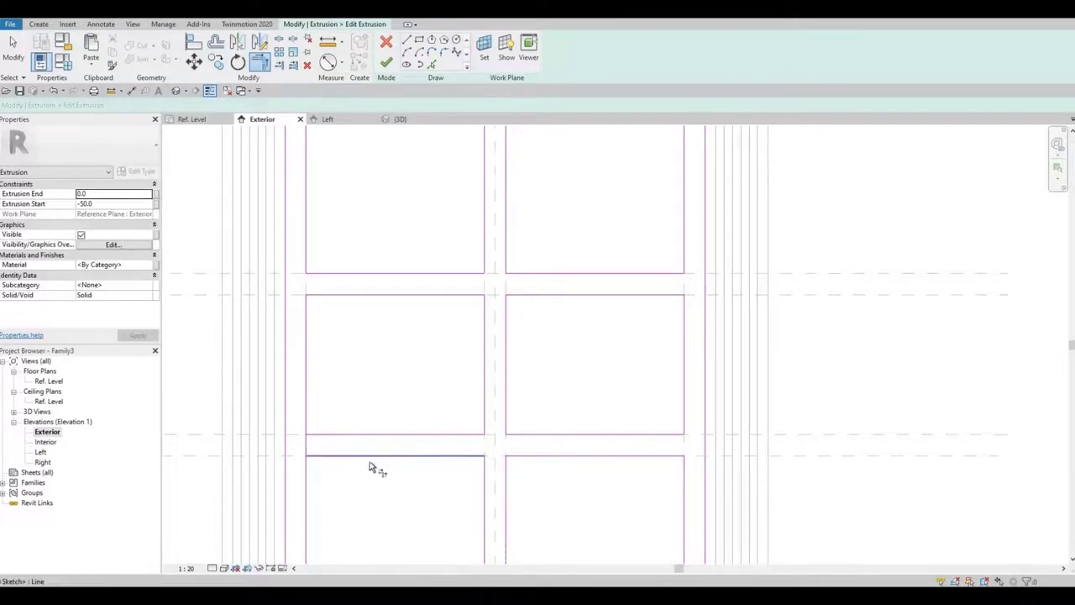
click(305, 477)
click(307, 409)
- Try to trim the frame's bottom inner edge against the left mullion line at the lower-left pane
middle_drag(420, 430, 450, 270)
click(512, 391)
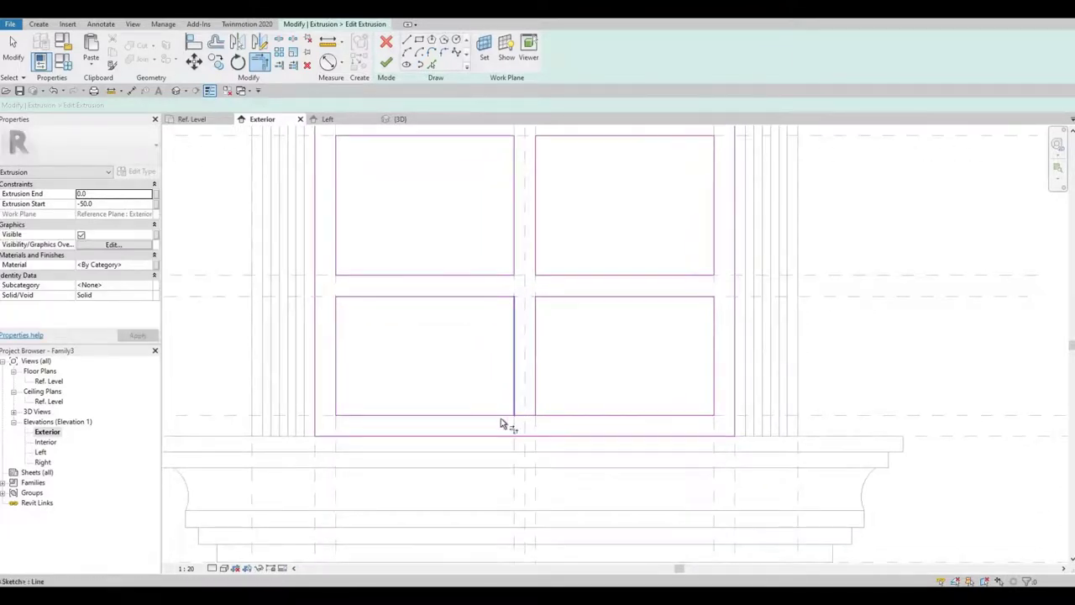
click(467, 415)
key(Escape)
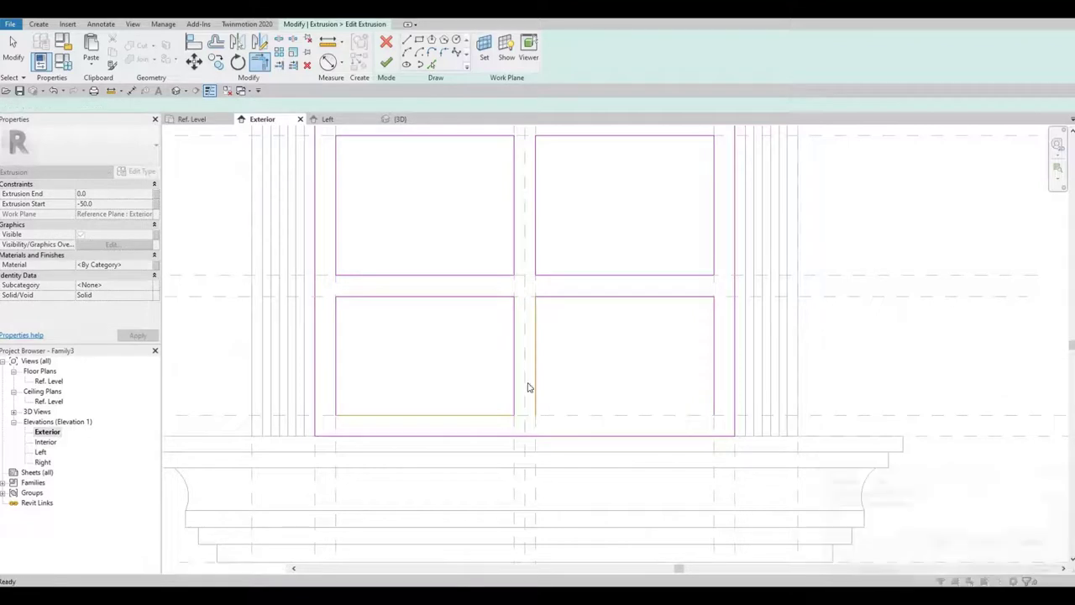
key(Escape)
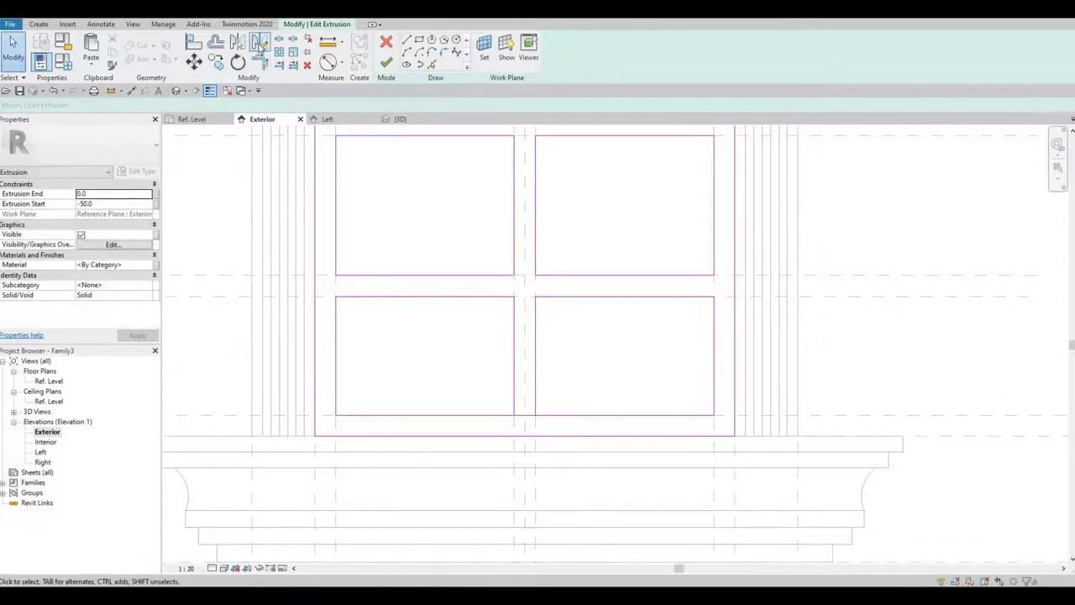
- Split the frame's bottom inner edge between the mullion lines and trim it to the mullion lines at the two lowest panes
click(279, 39)
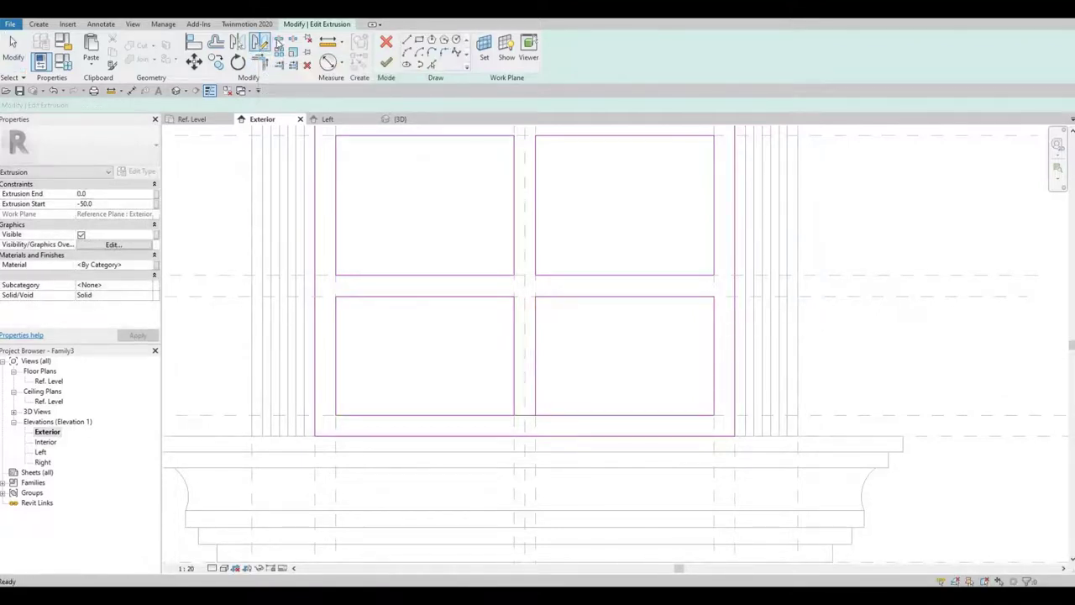
click(521, 416)
key(Escape)
key(t)
key(r)
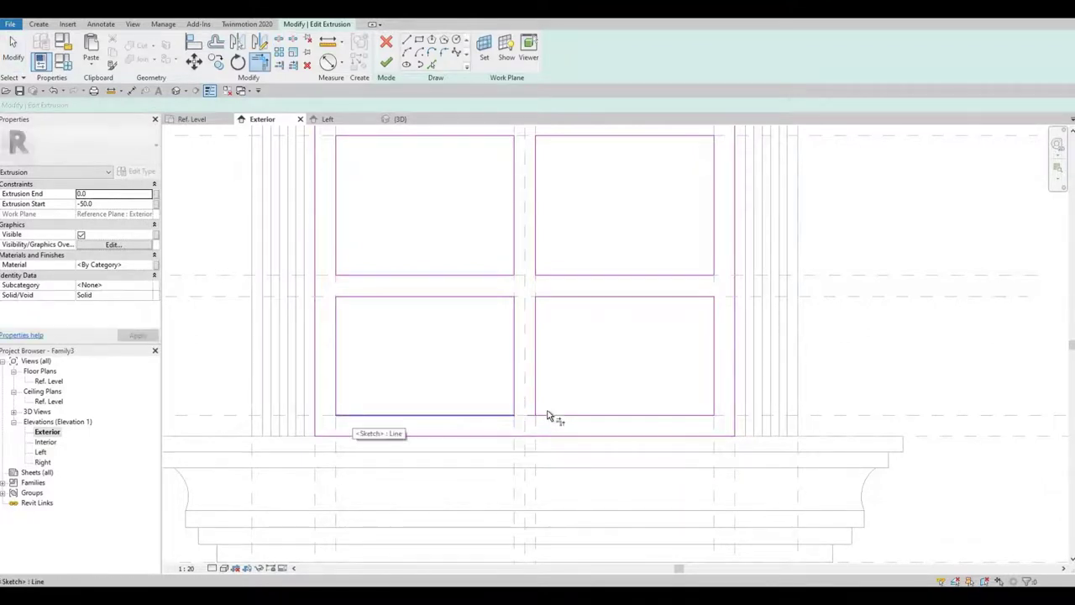
click(538, 398)
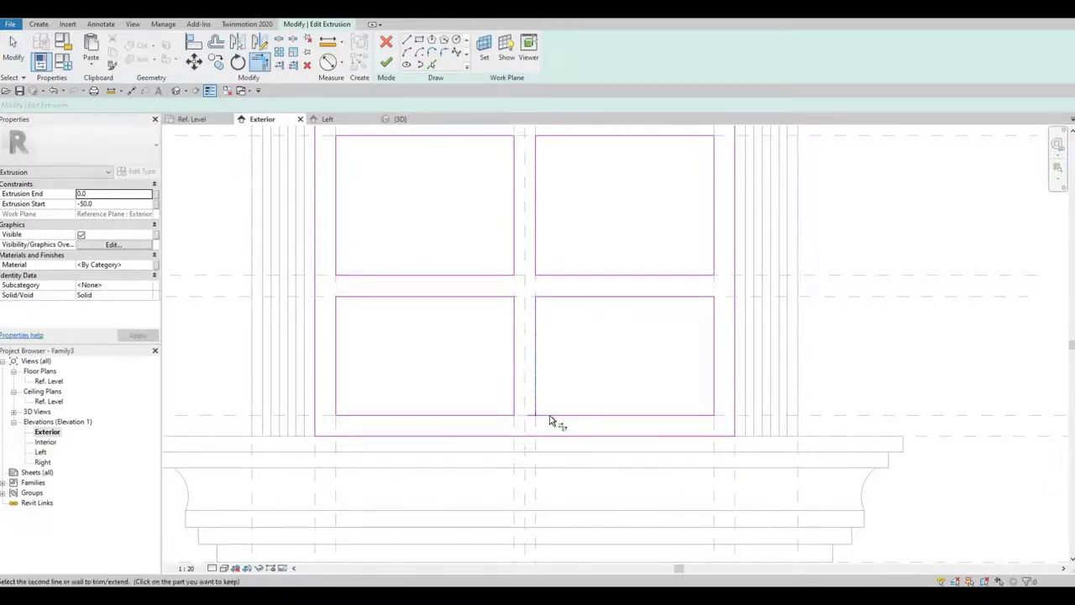
click(713, 416)
- Delete the leftover short line segment between the mullion lines at the top transom crossing
scroll(652, 340, down, 1)
middle_drag(652, 340, 635, 573)
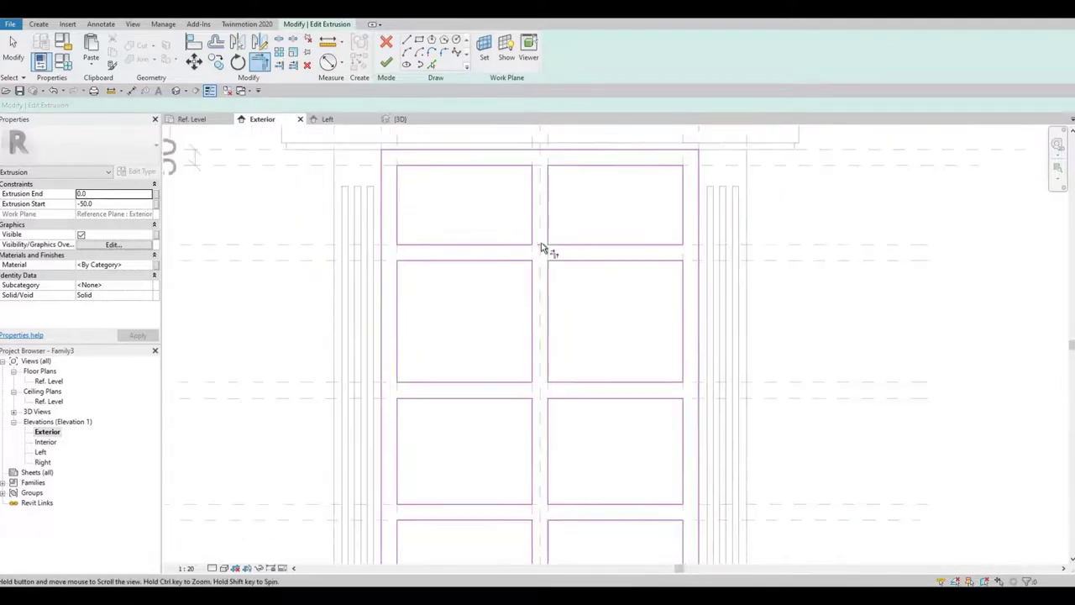
scroll(542, 244, up, 3)
key(Escape)
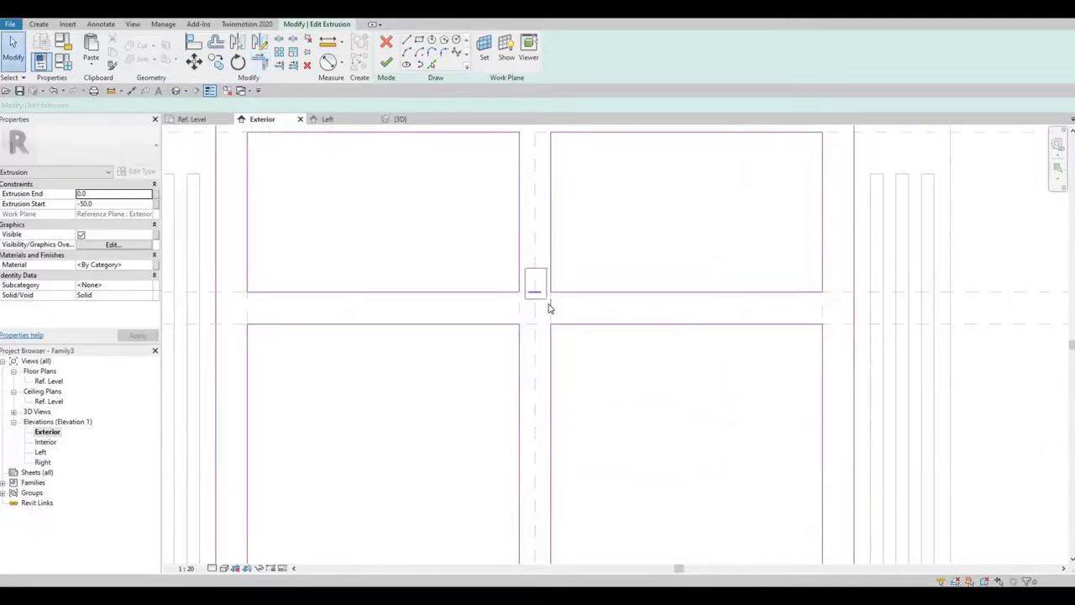
drag(548, 305, 549, 306)
key(Delete)
scroll(541, 297, up, 2)
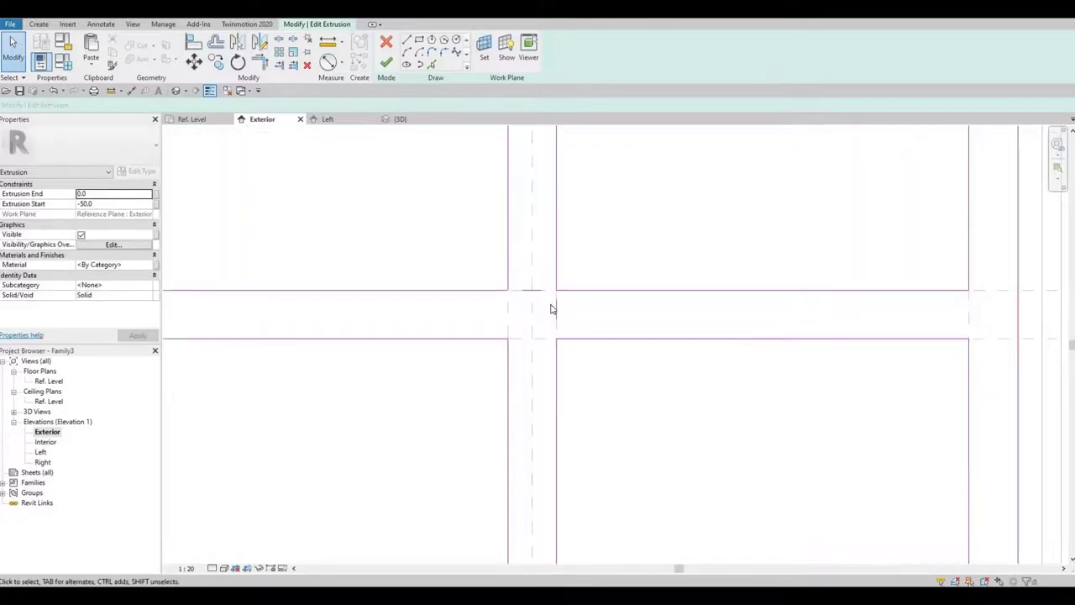
drag(517, 273, 551, 305)
click(553, 291)
key(Escape)
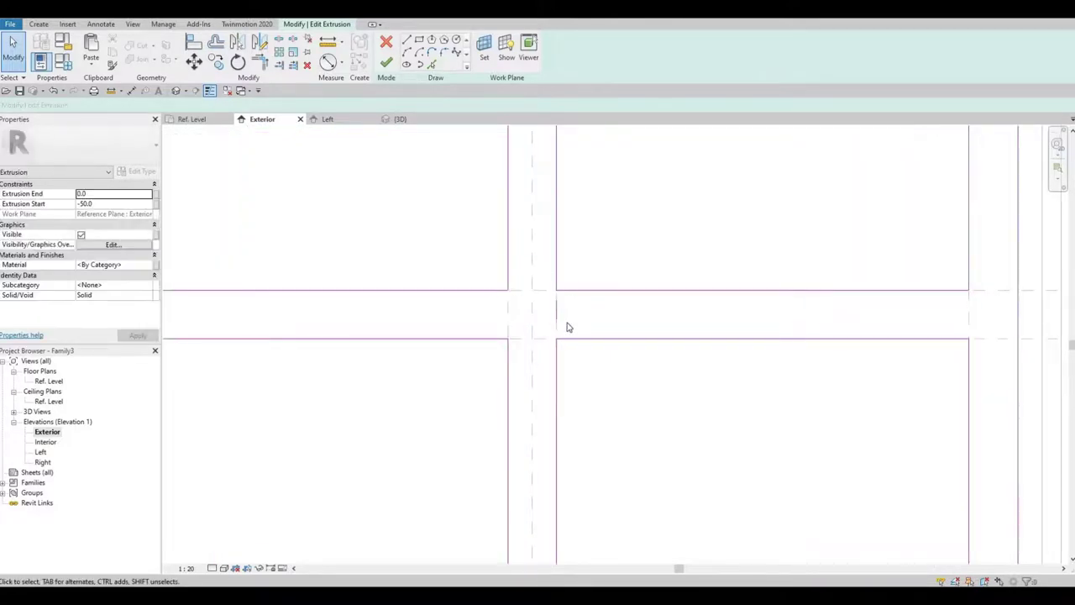
- Finish the edited frame sketch to build the extrusion with its mullion and transoms
scroll(554, 308, down, 4)
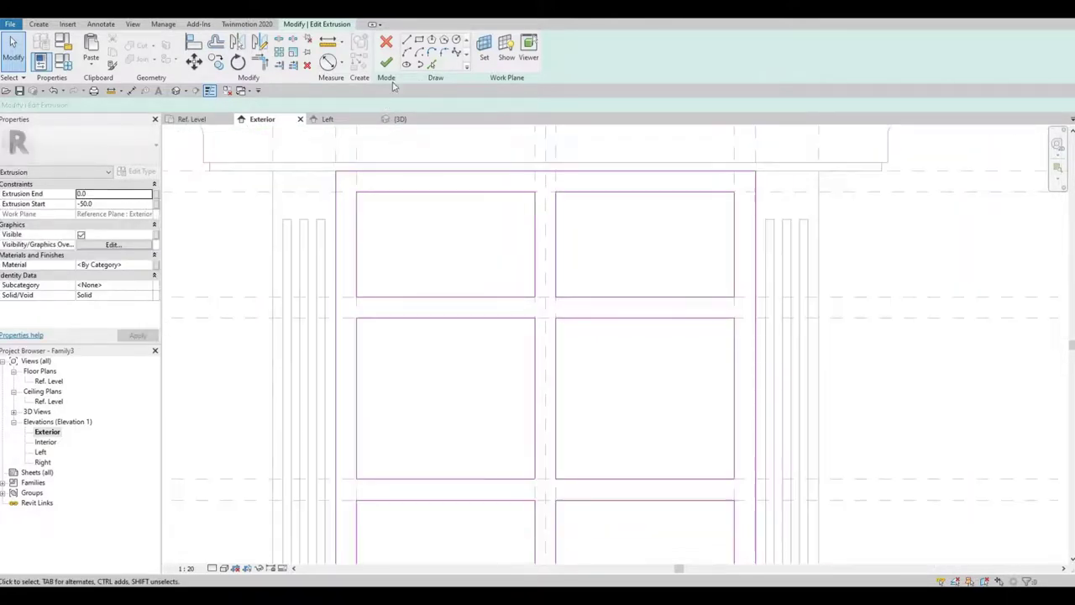
click(387, 64)
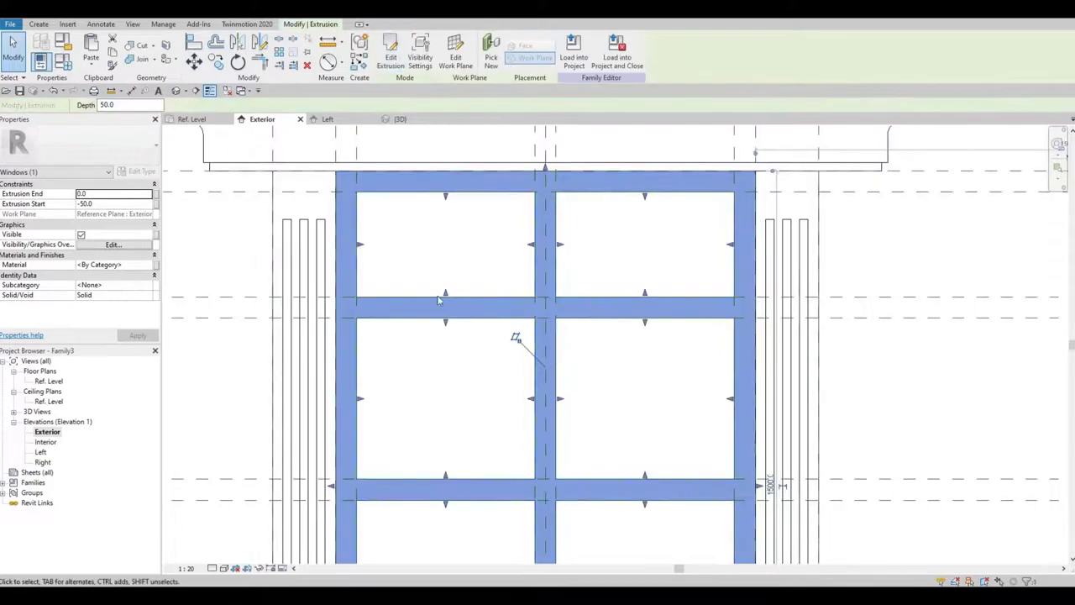
scroll(473, 287, down, 2)
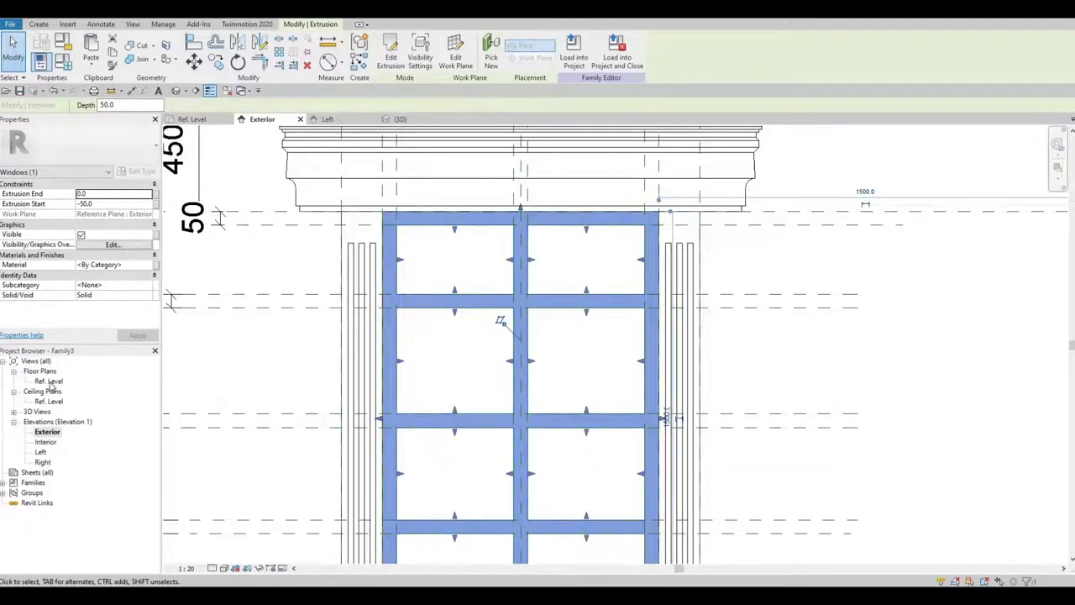
- Examine the finished window frame in the Ref. Level plan, the Exterior elevation and from several angles in 3D
double_click(48, 380)
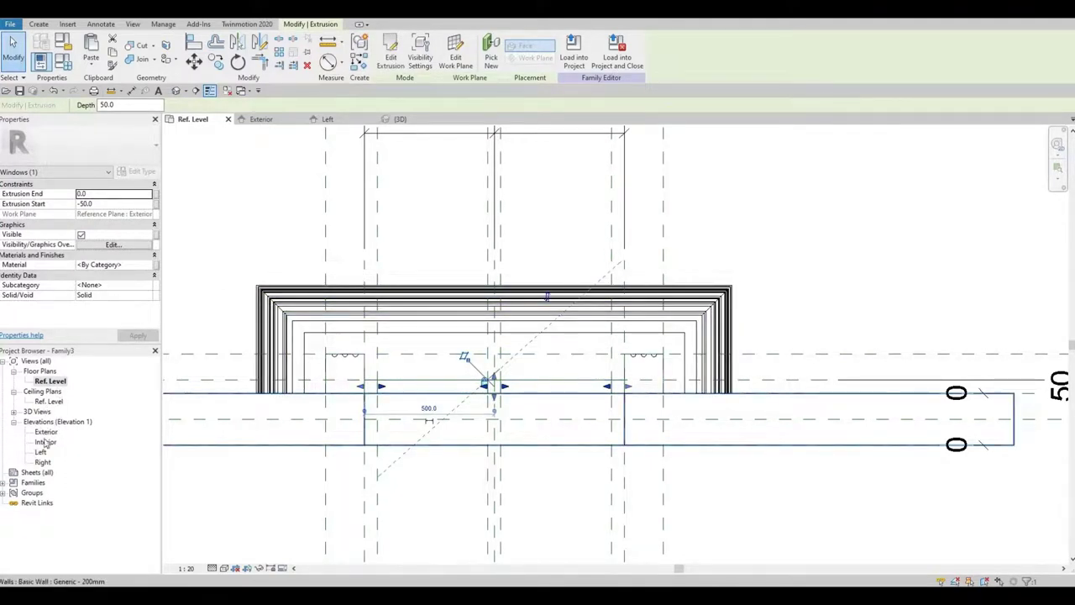
double_click(46, 432)
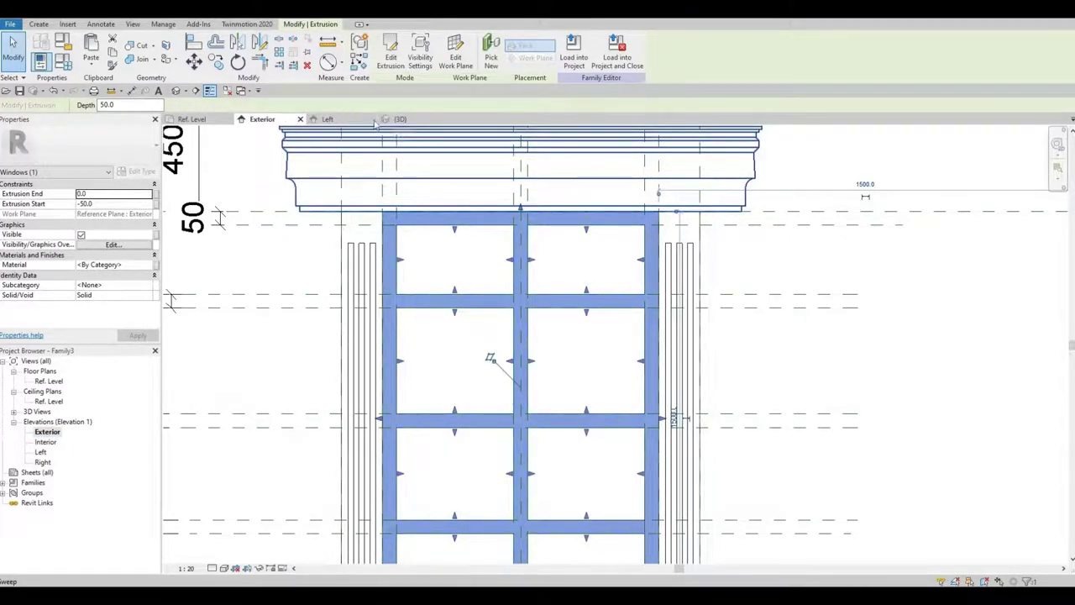
click(400, 119)
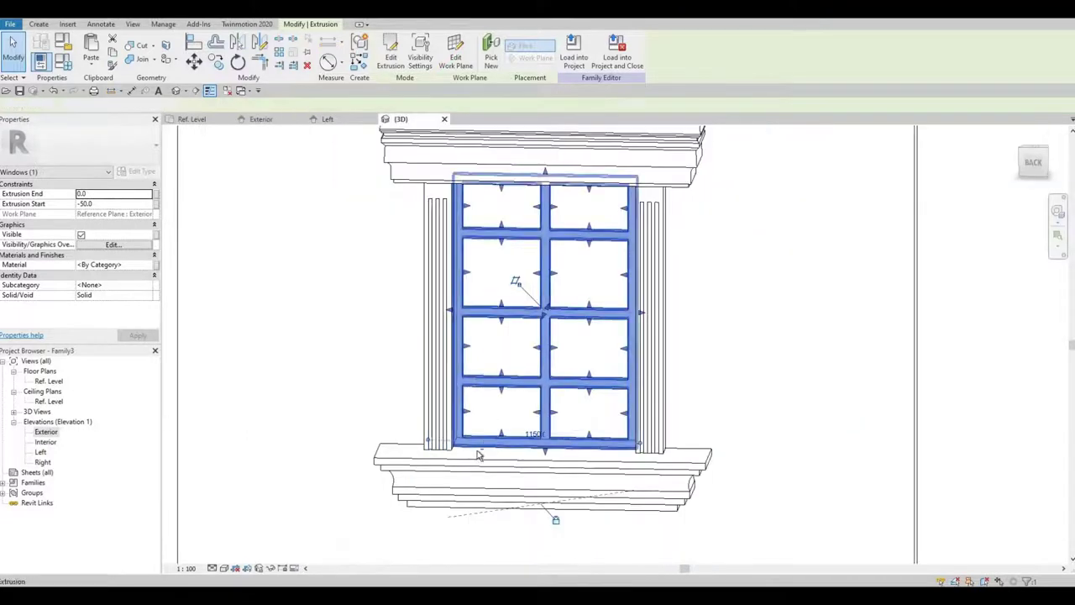
key(Escape)
shift+middle_drag(391, 438, 343, 405)
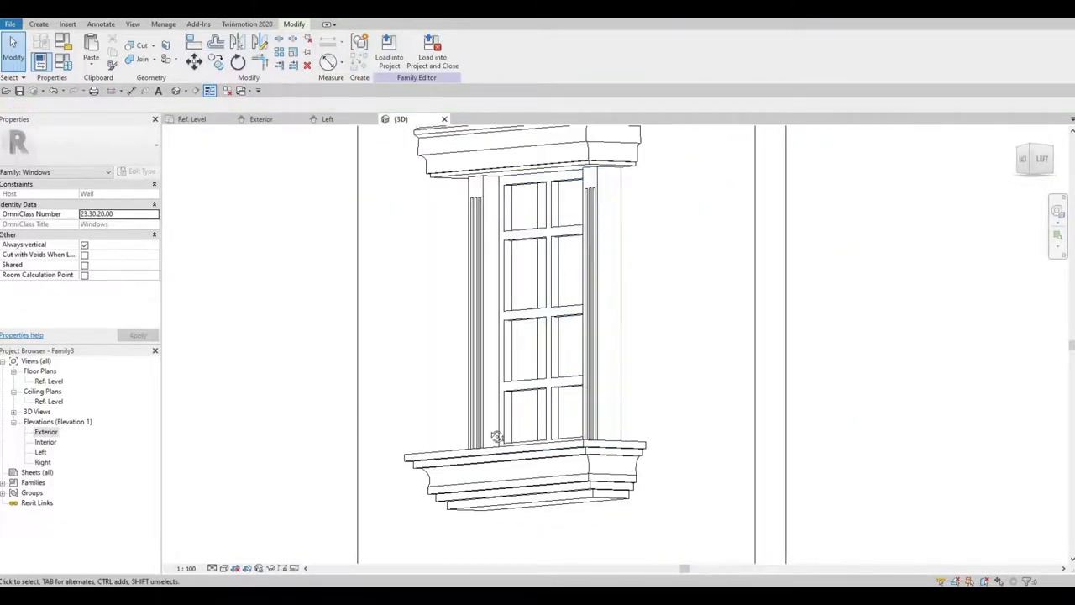
shift+middle_drag(497, 435, 470, 468)
shift+middle_drag(495, 431, 529, 360)
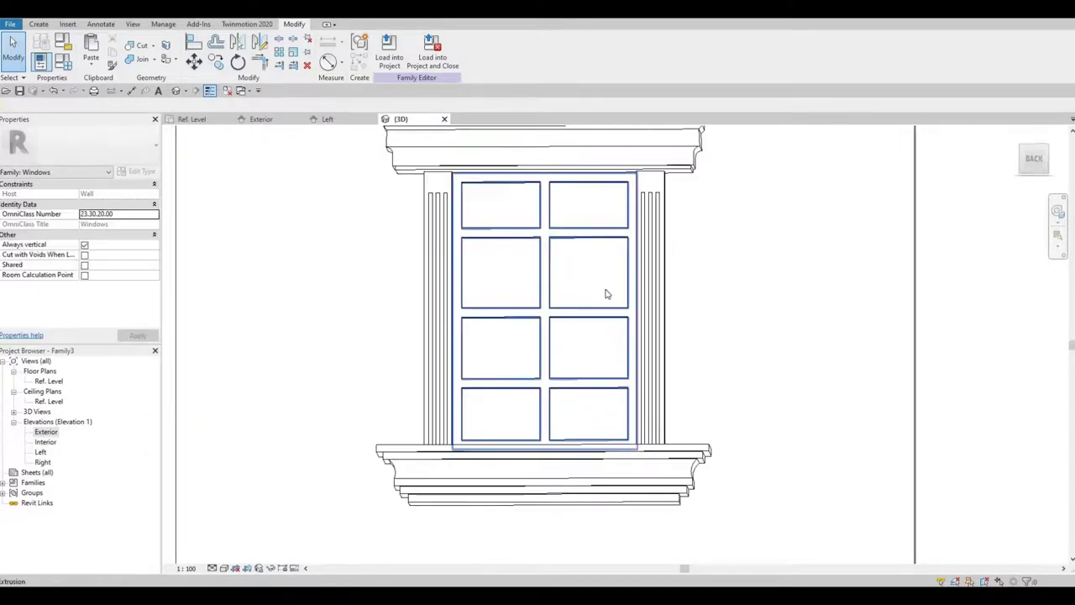
- In the Exterior elevation, begin a new extrusion with a rectangle filling the top-left pane opening and lock its edges to the reference planes
double_click(47, 432)
scroll(372, 365, down, 2)
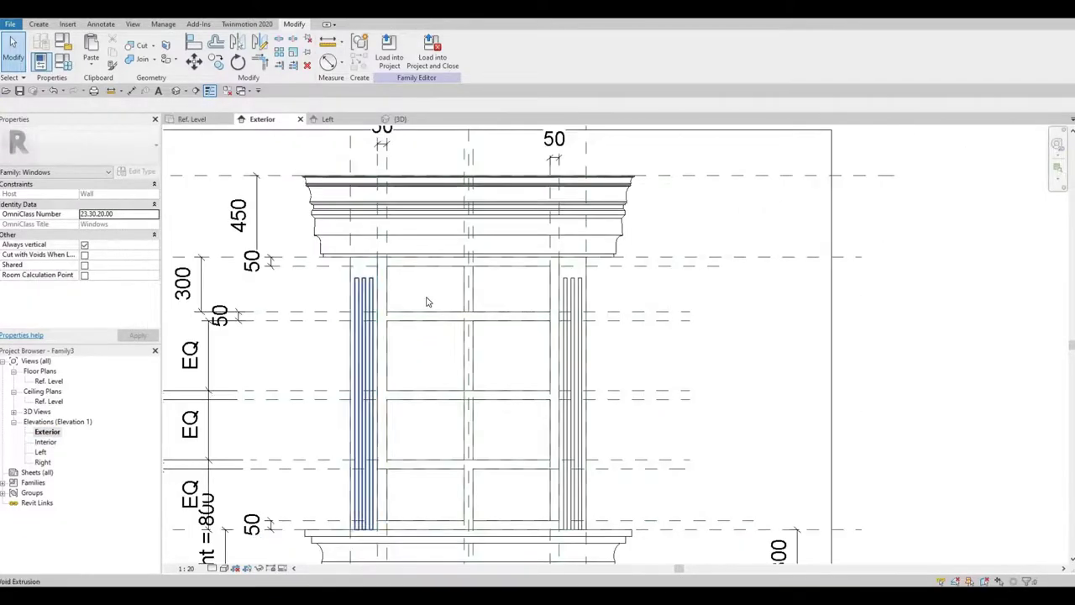
middle_drag(430, 311, 430, 325)
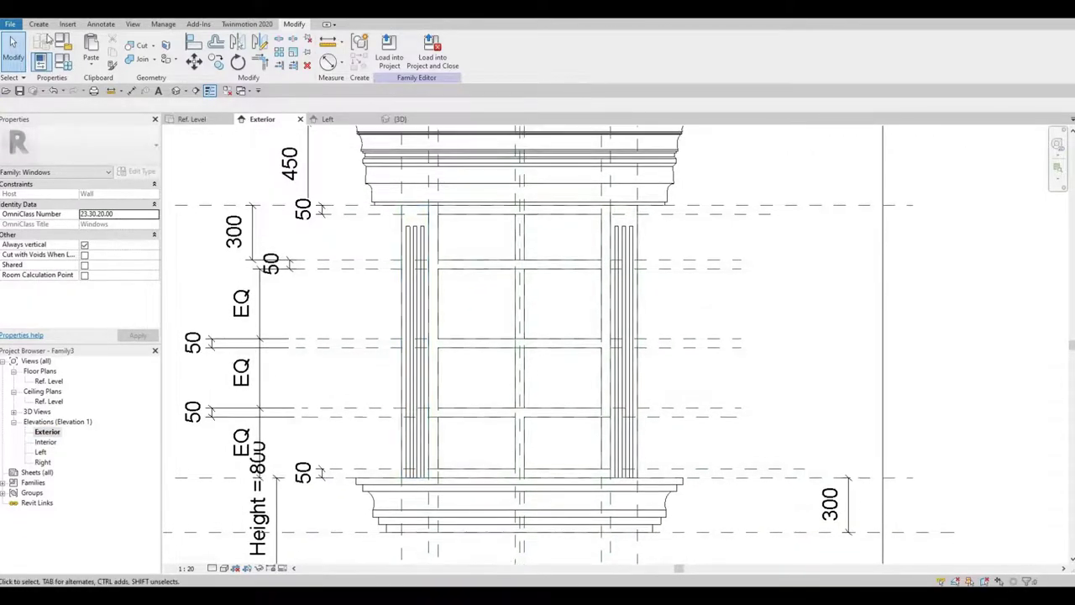
click(39, 24)
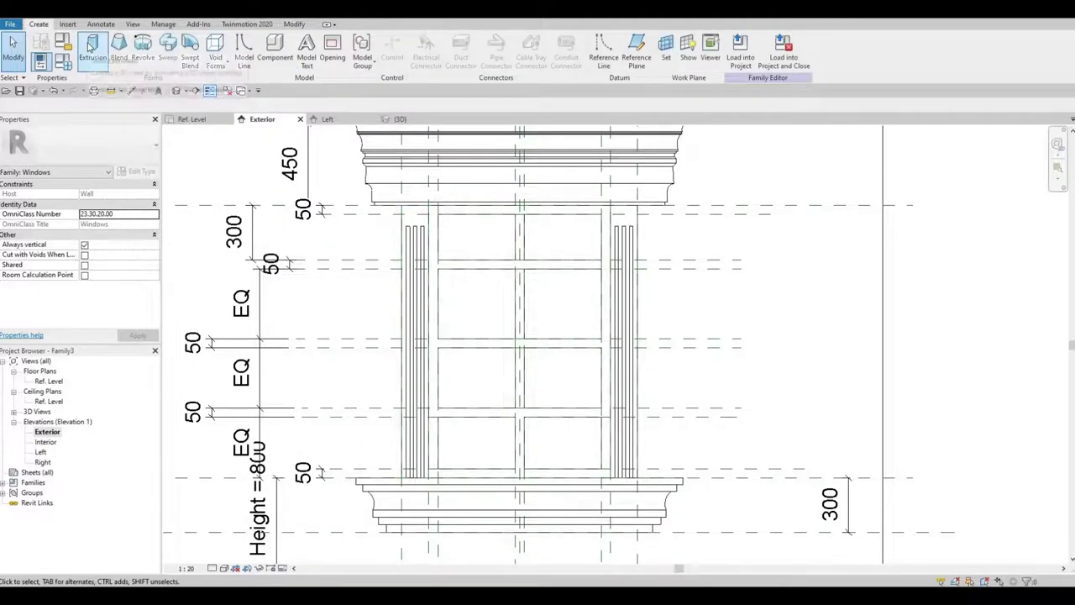
click(92, 50)
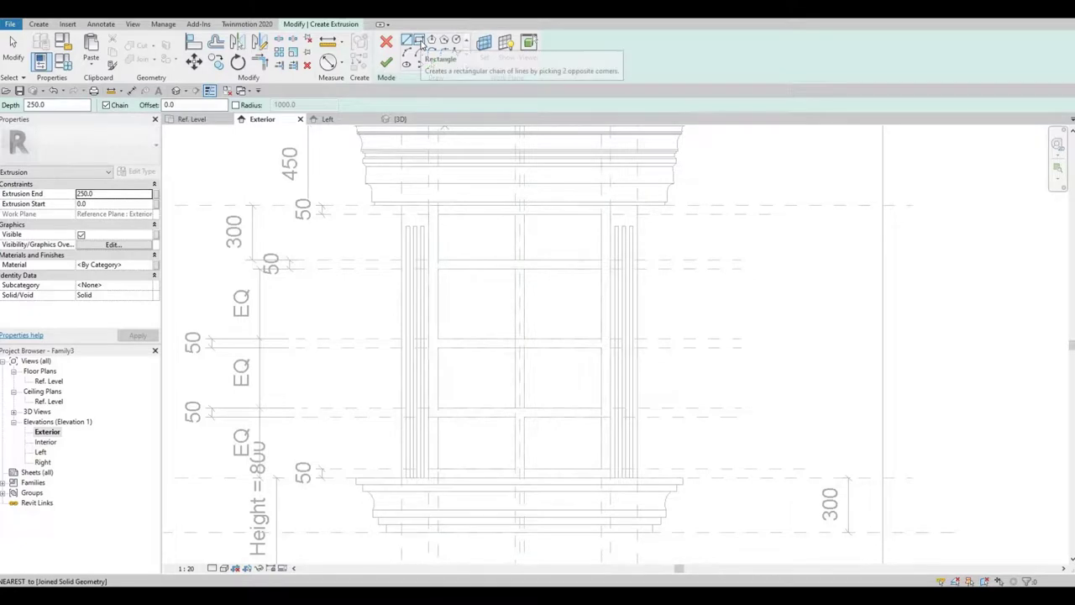
scroll(454, 209, up, 2)
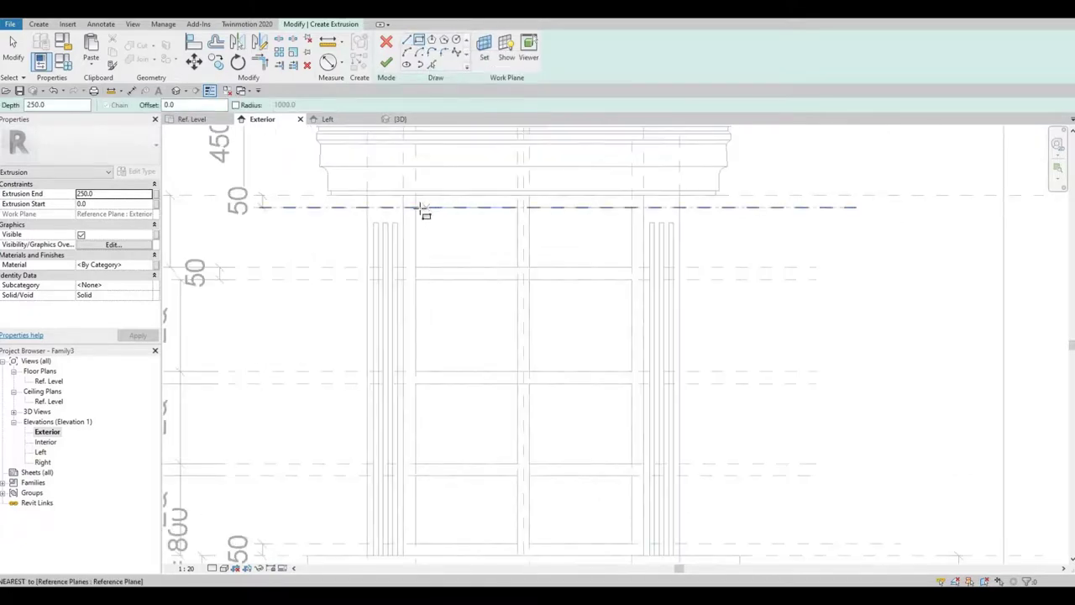
click(418, 207)
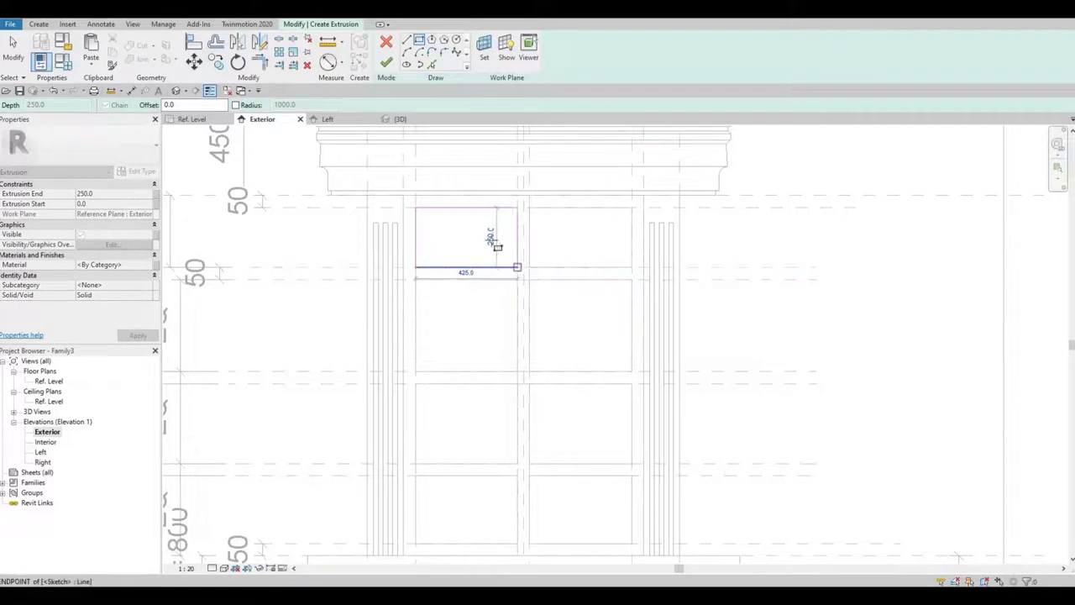
click(496, 244)
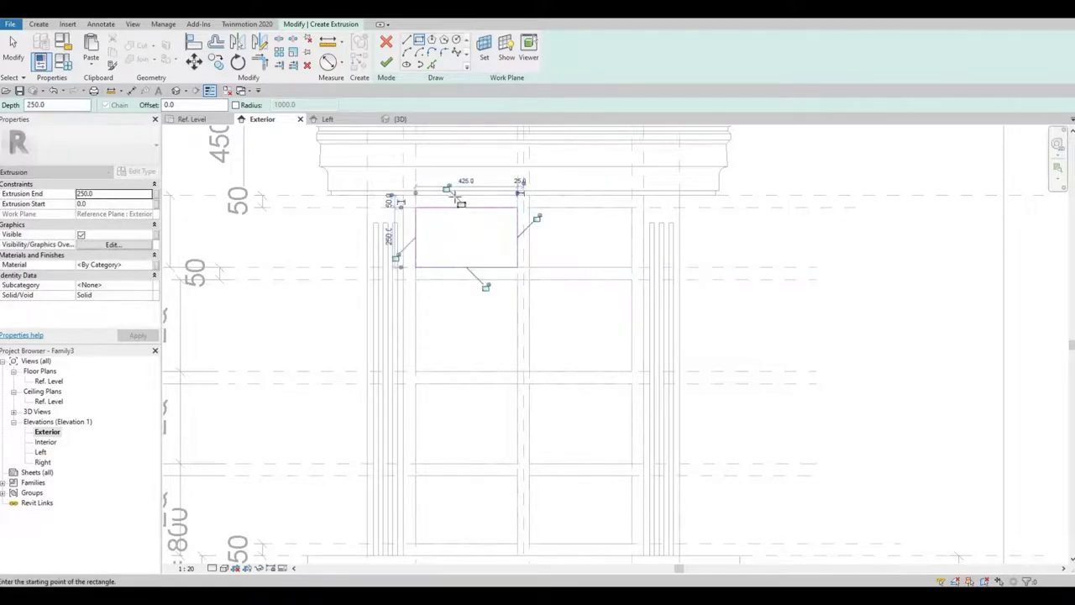
click(486, 288)
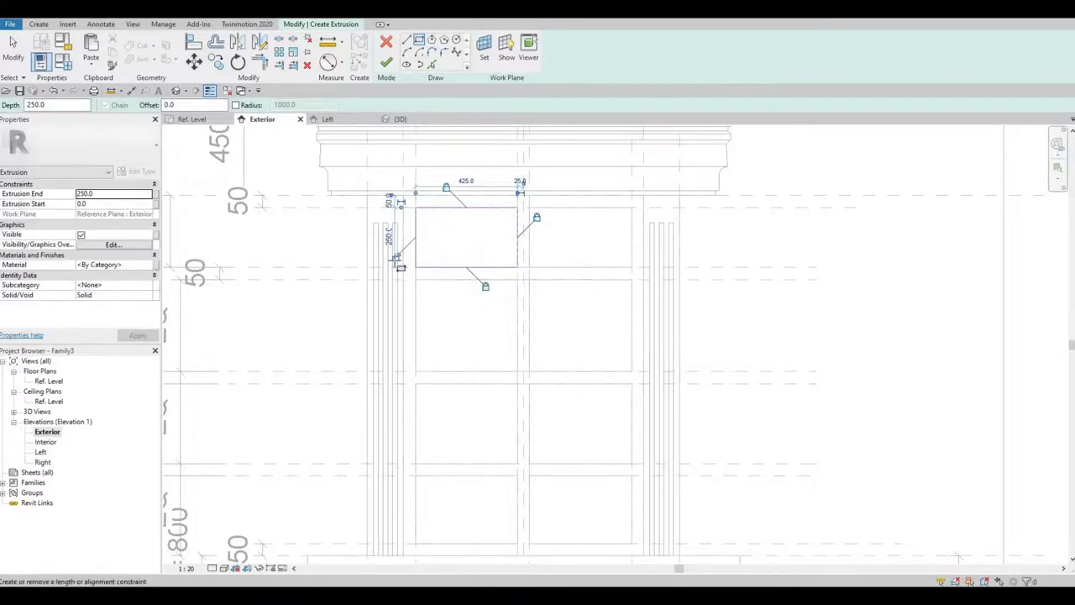
- Sketch a rectangle filling the top-right pane opening and lock its edges to the adjoining reference planes
click(529, 207)
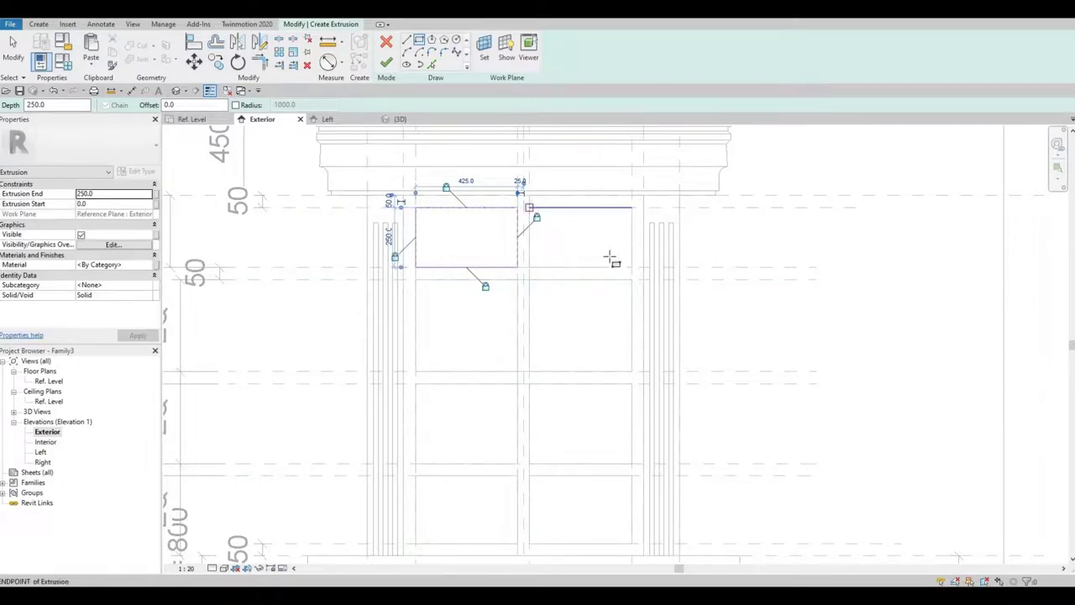
click(632, 267)
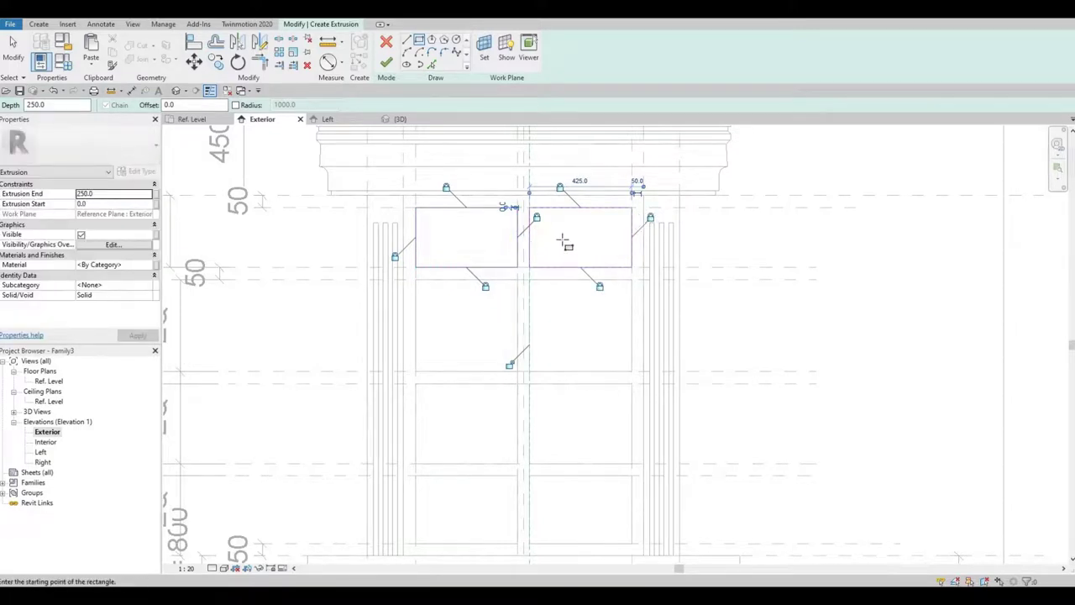
scroll(567, 241, up, 2)
scroll(499, 358, down, 1)
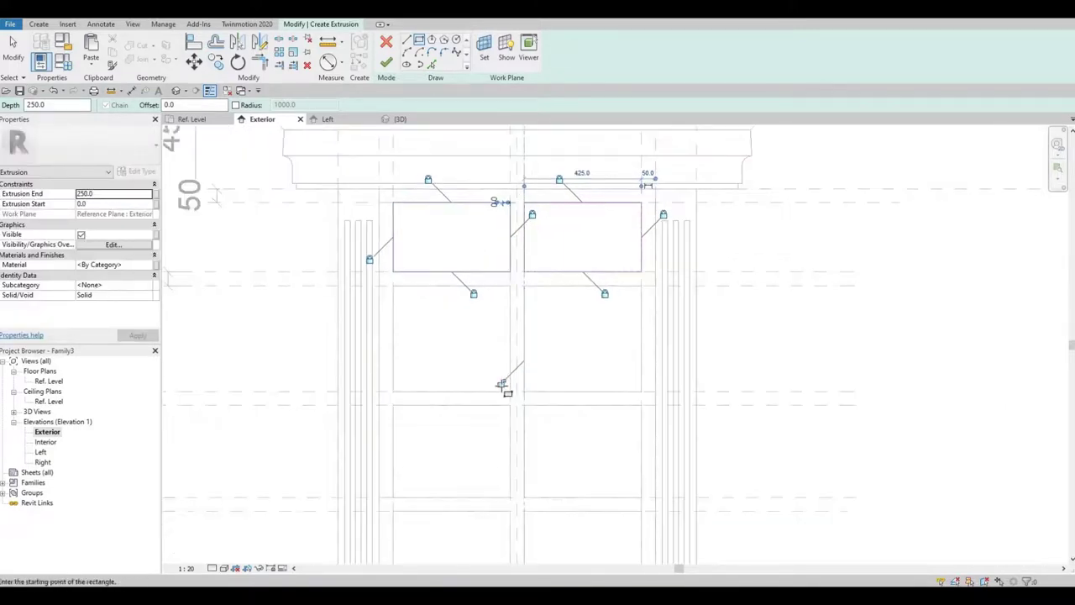
- Sketch rectangles filling both pane openings in the second row from the top and lock their edges to the reference planes
click(525, 287)
click(640, 391)
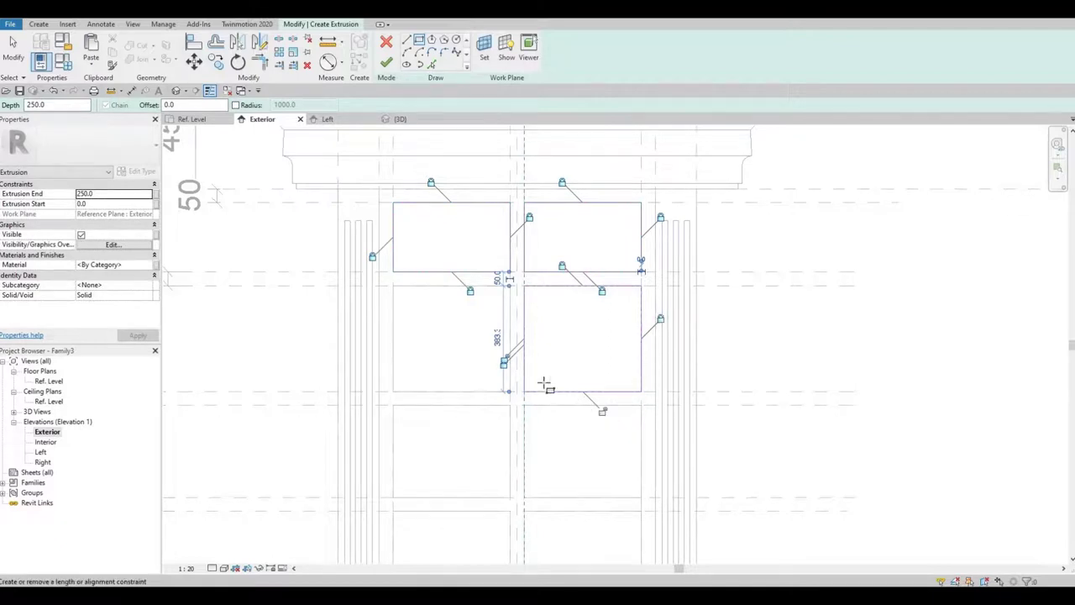
scroll(504, 363, up, 2)
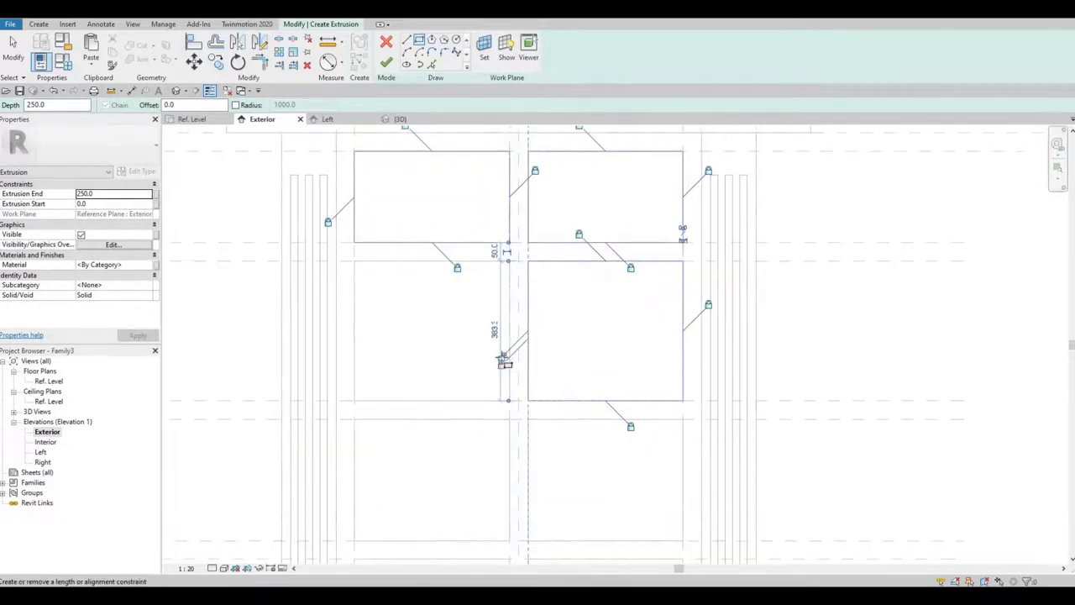
click(504, 363)
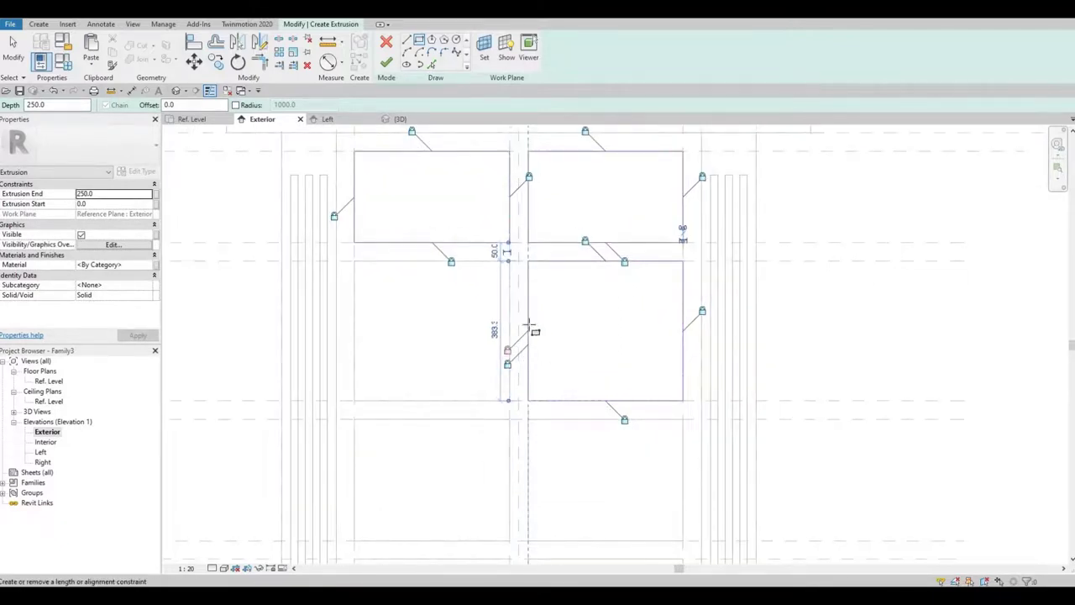
click(354, 262)
click(510, 400)
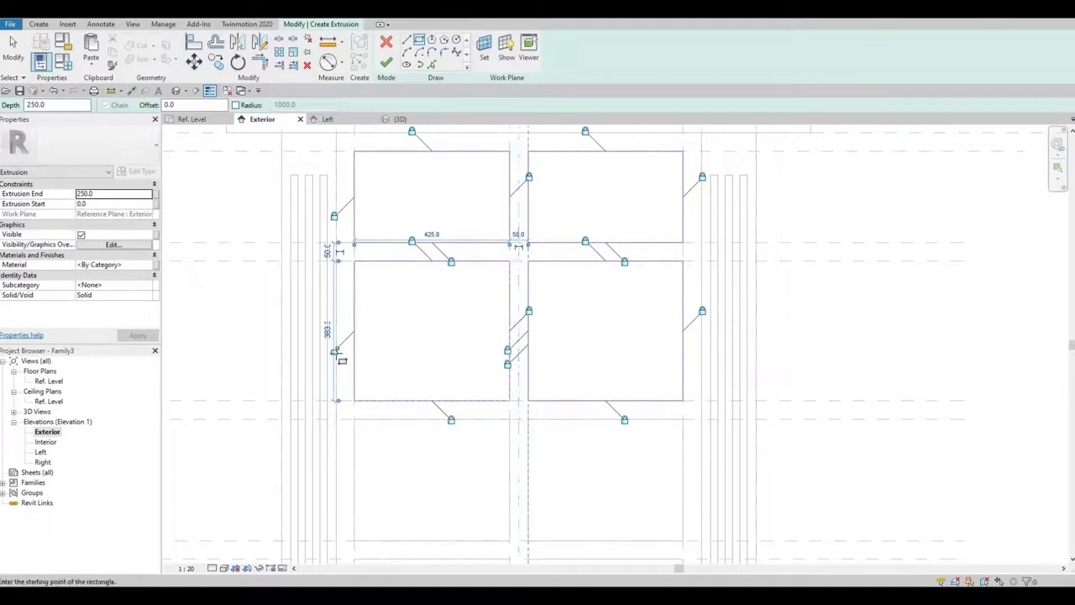
- Sketch rectangles filling both pane openings in the third row and lock their edges to the reference planes
middle_drag(467, 378, 461, 230)
scroll(473, 311, down, 2)
scroll(413, 248, up, 1)
click(405, 241)
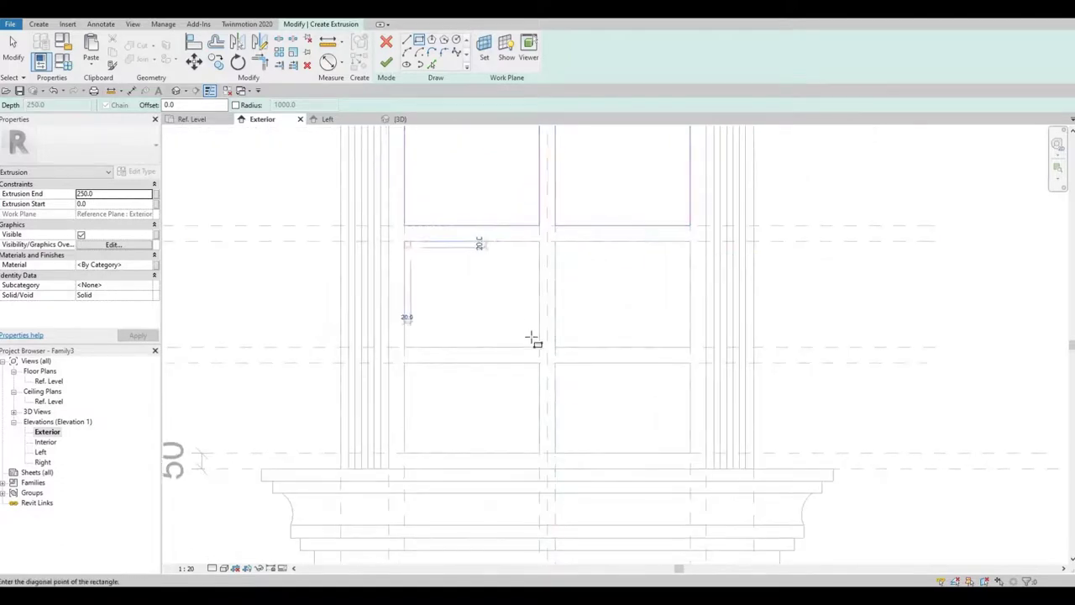
click(554, 284)
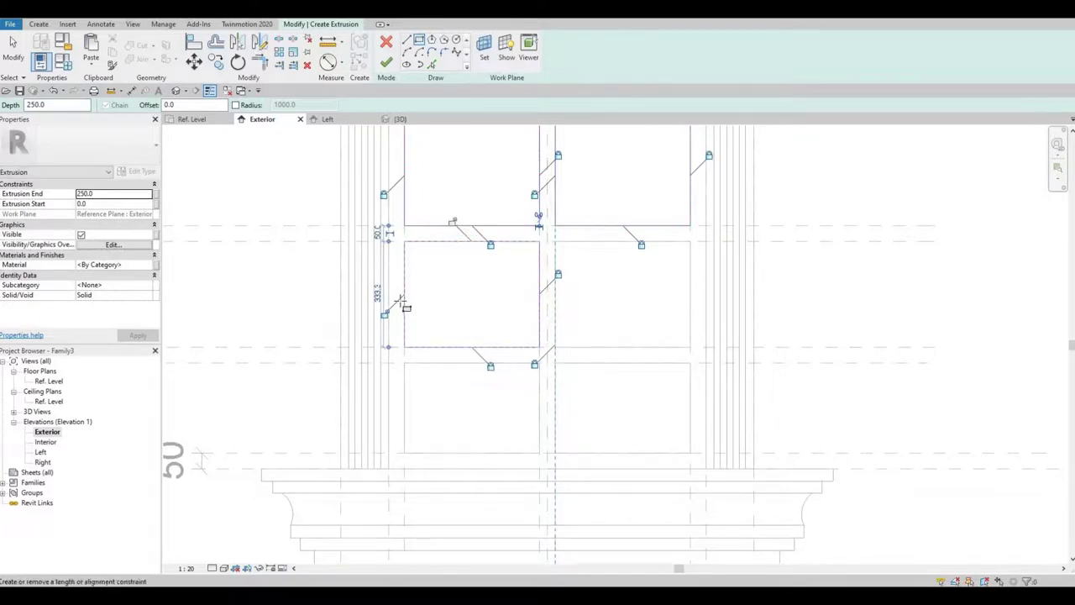
click(554, 242)
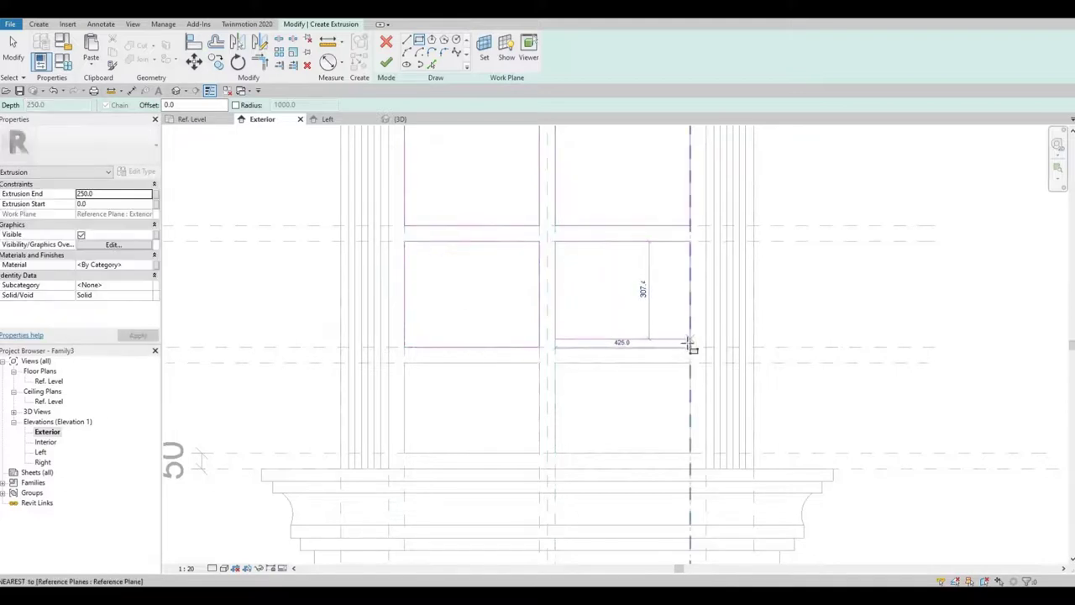
click(689, 345)
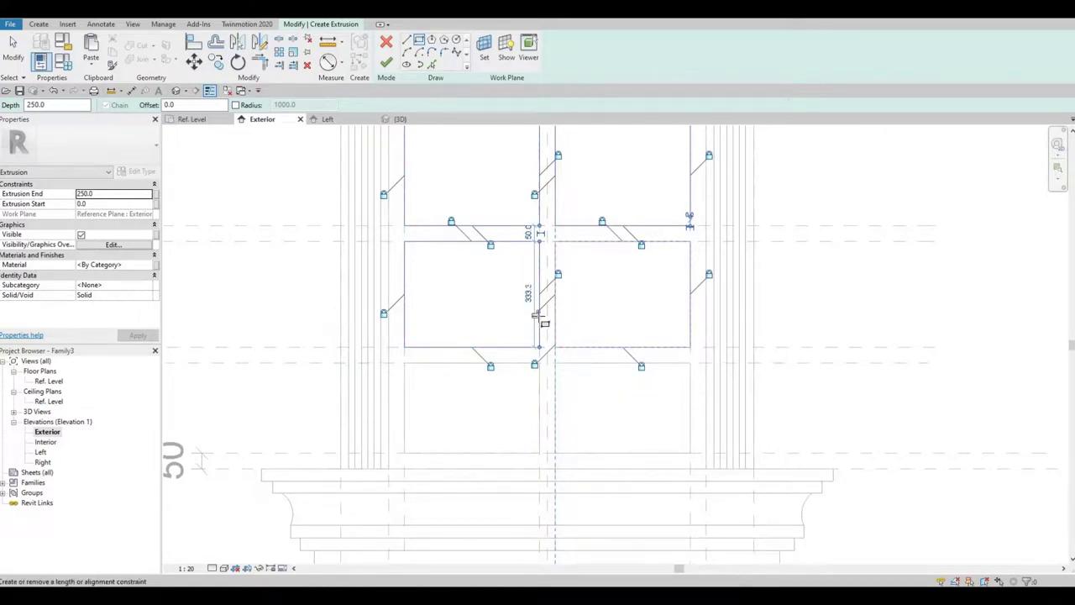
- Sketch locked rectangles filling both bottom-row pane openings and finish the extrusion sketch
click(405, 363)
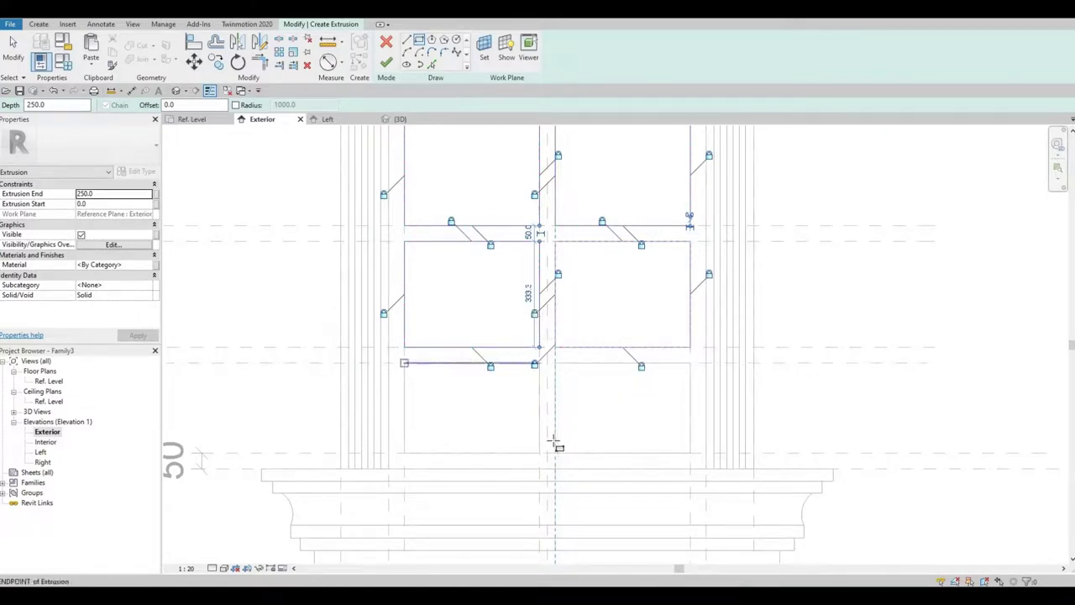
click(452, 343)
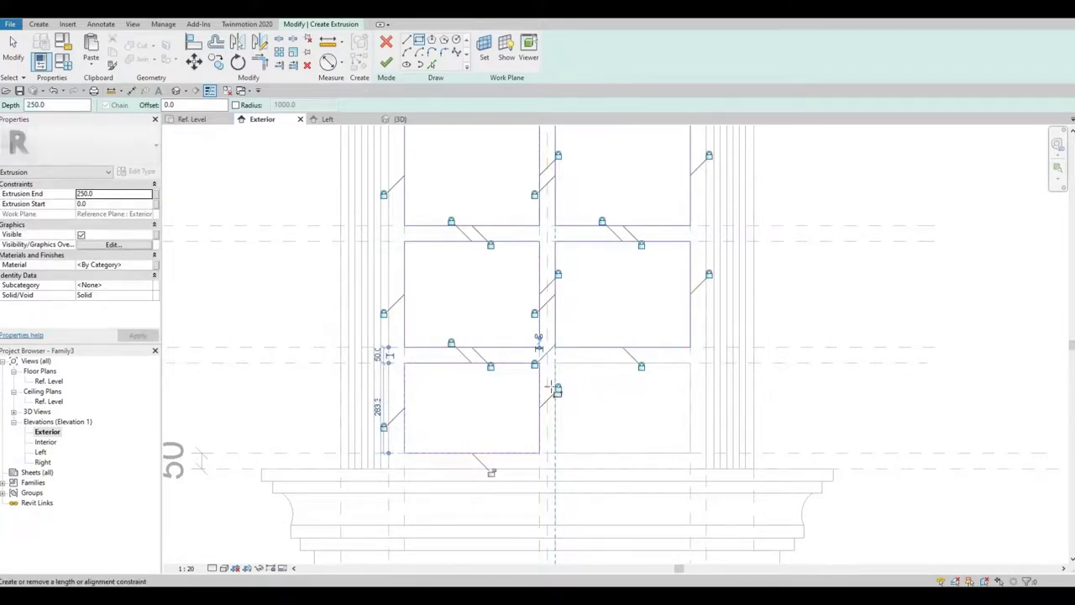
click(554, 363)
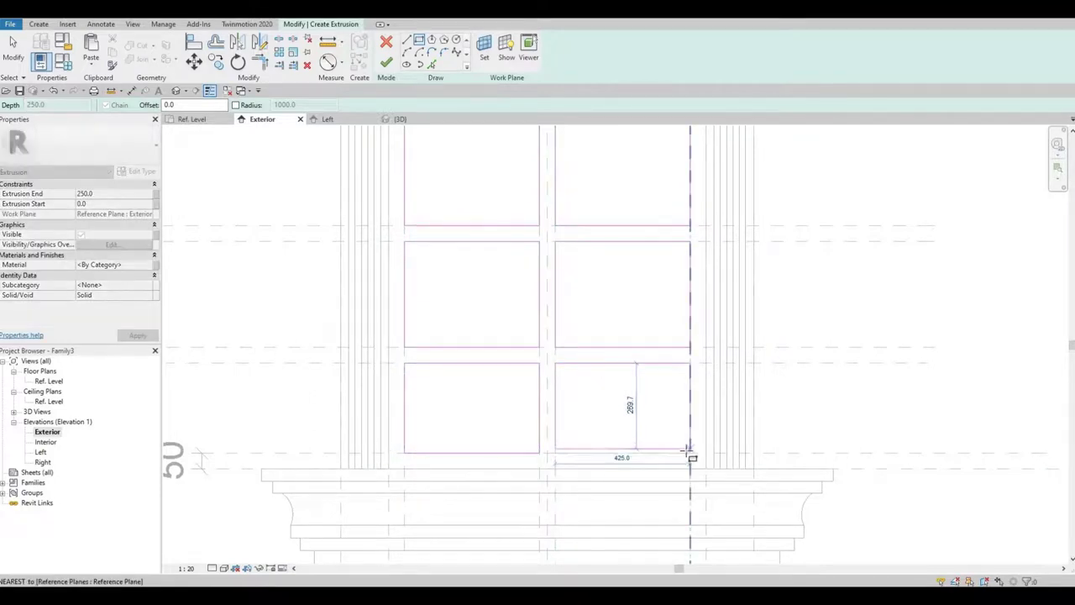
click(690, 452)
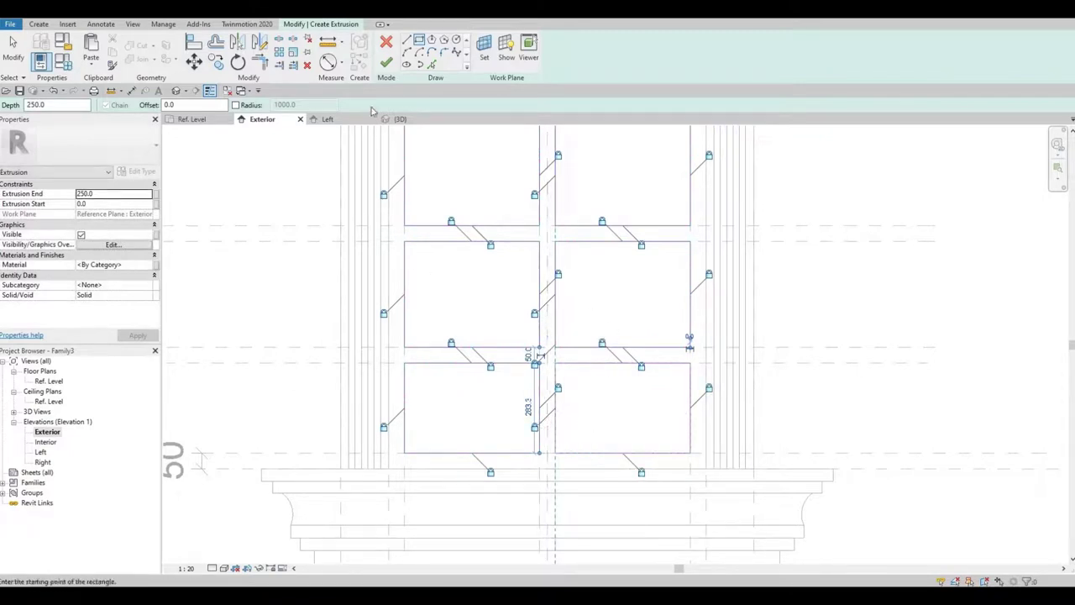
click(387, 65)
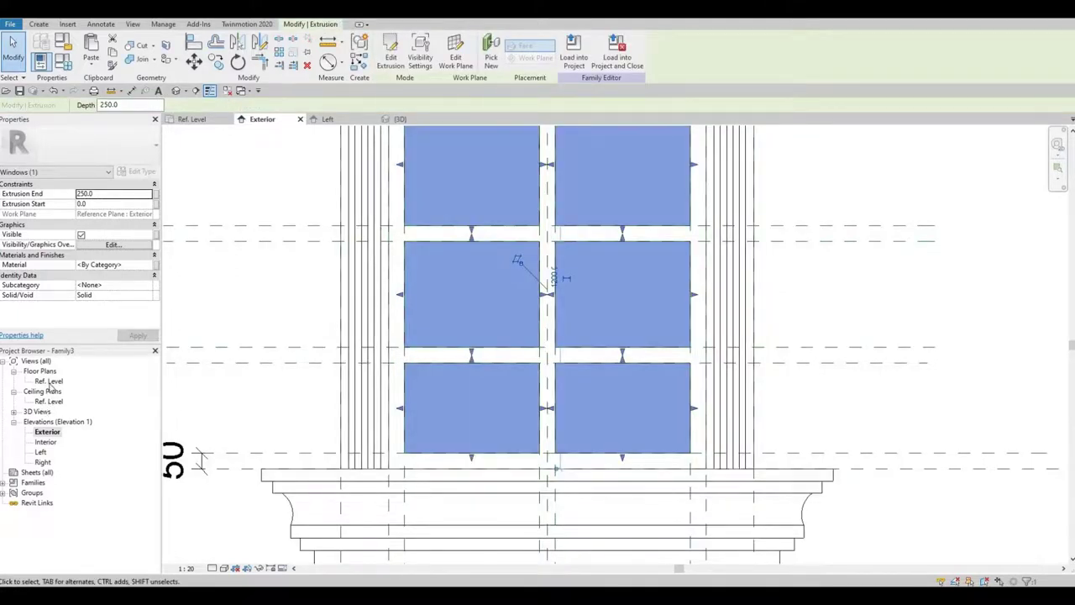
- In the Ref. Level plan, lock the pane extrusion's inner face to the exterior wall face and thin it to about 30 mm within the frame
double_click(49, 382)
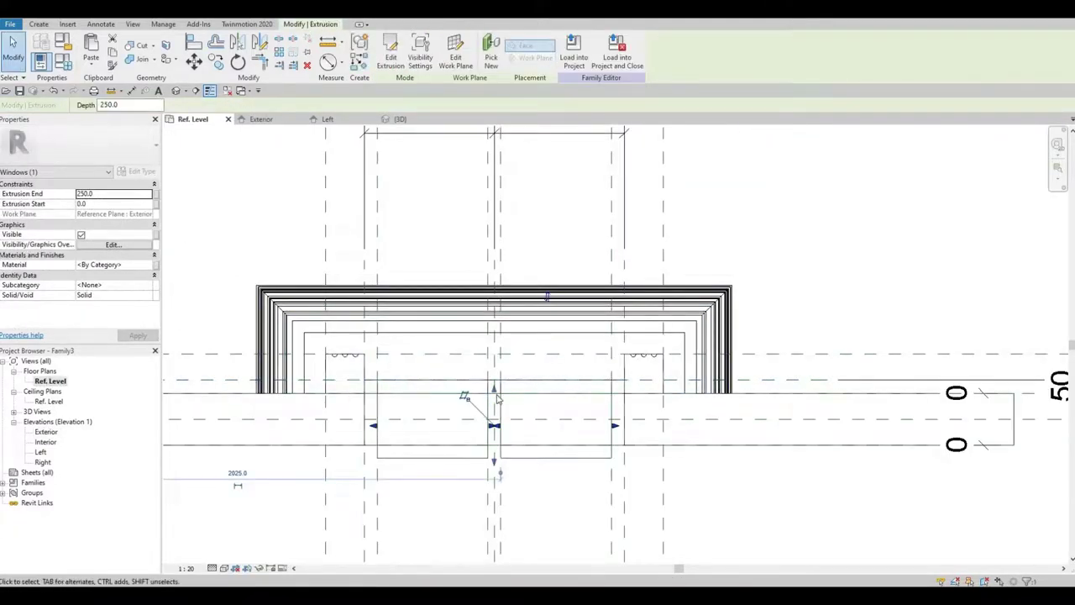
drag(493, 390, 493, 386)
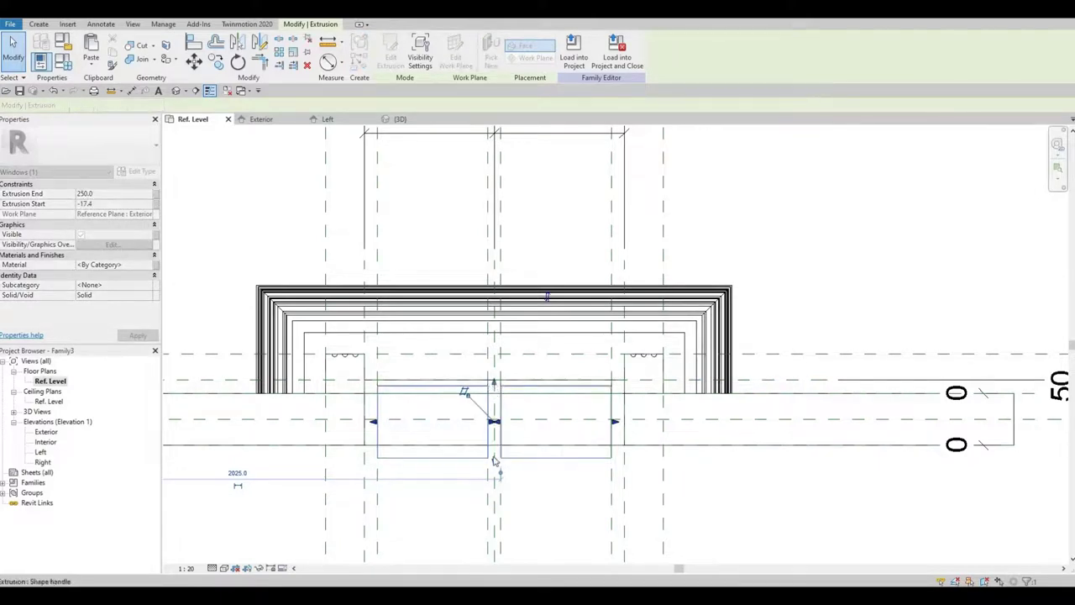
drag(494, 462, 499, 398)
drag(564, 423, 566, 424)
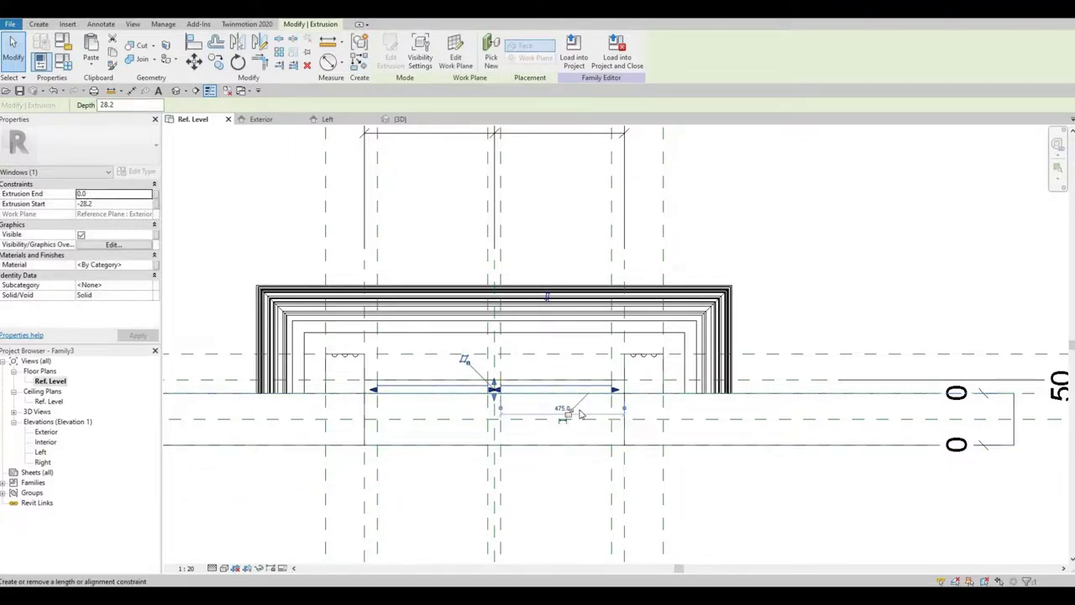
scroll(595, 394, up, 2)
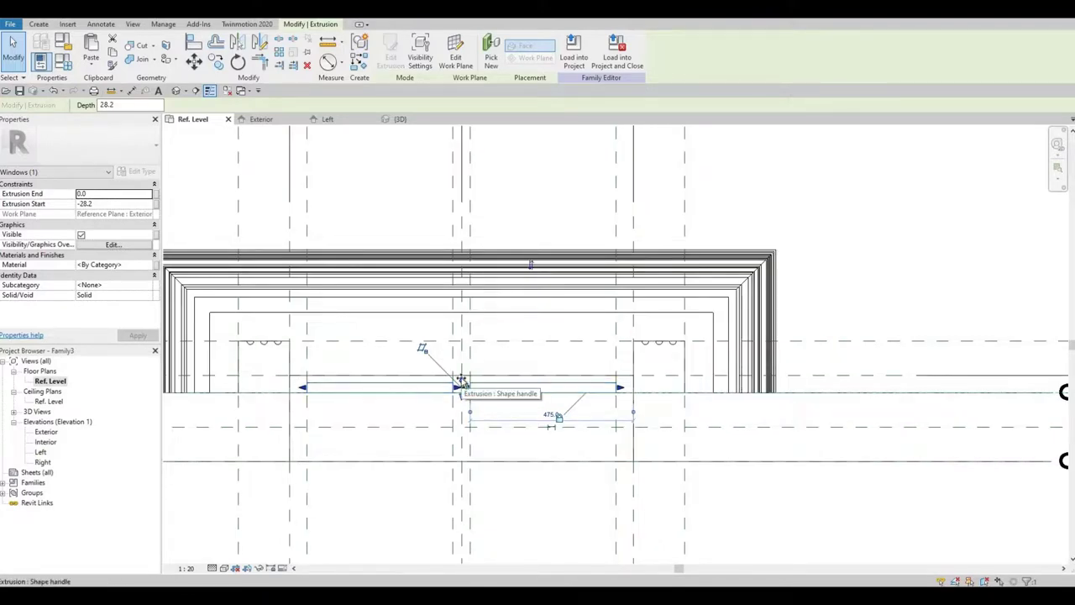
drag(460, 386, 460, 386)
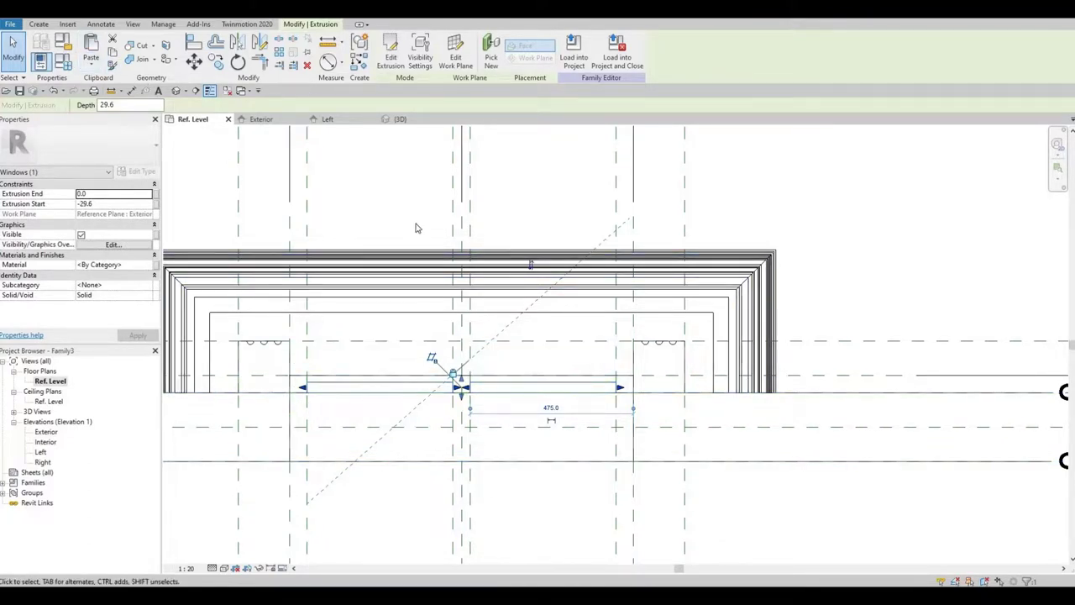
- Draw a horizontal reference plane along the pane extrusion's outer face, extending past the end of the wall
scroll(414, 228, down, 2)
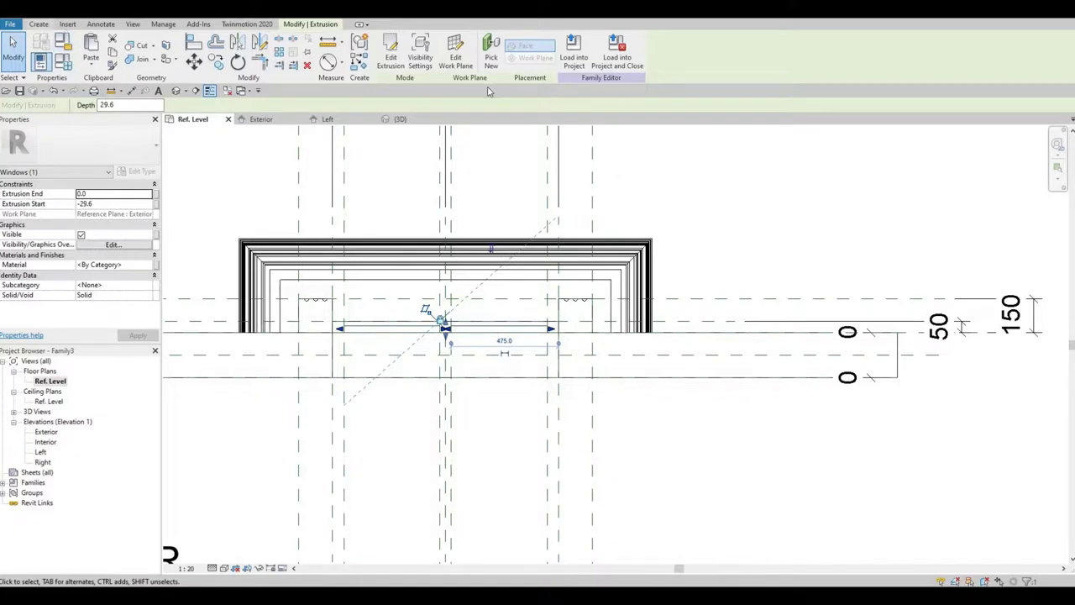
scroll(539, 79, up, 7)
click(636, 52)
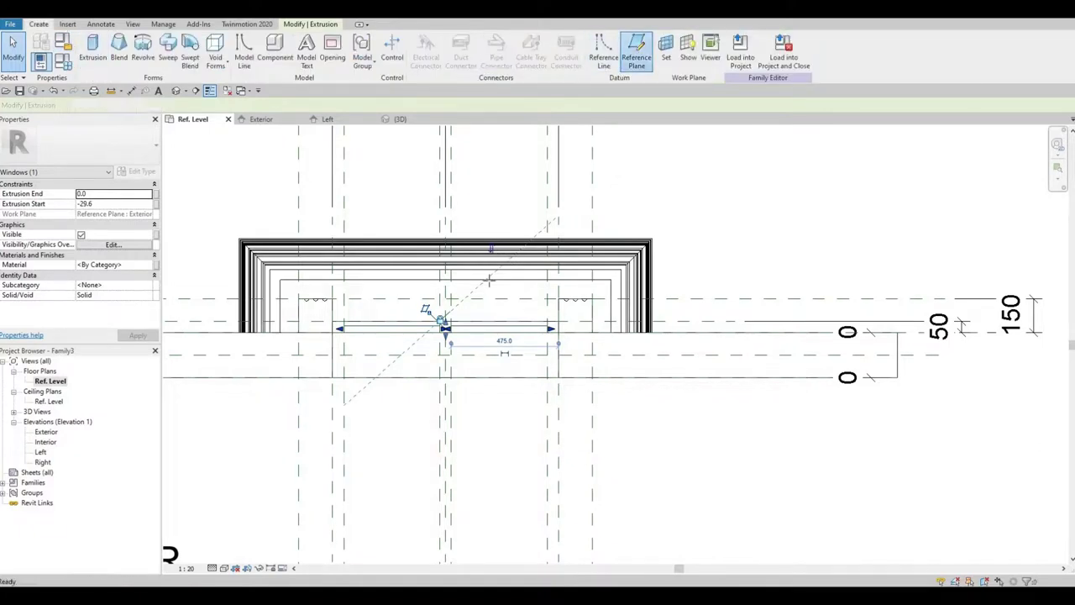
scroll(479, 296, up, 2)
scroll(418, 345, up, 1)
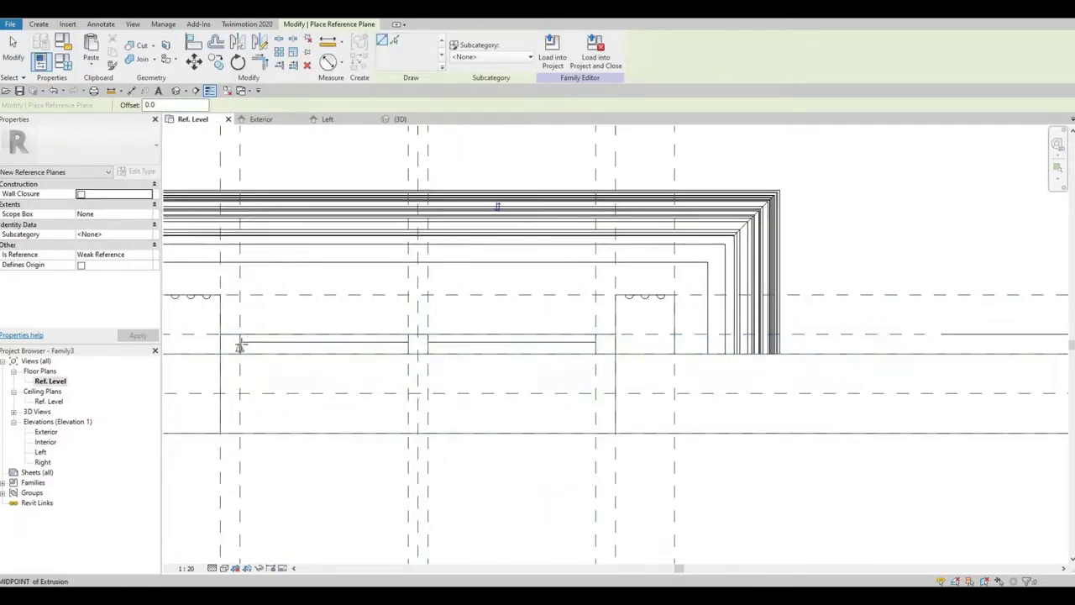
click(240, 344)
scroll(676, 335, down, 2)
middle_drag(860, 304, 704, 305)
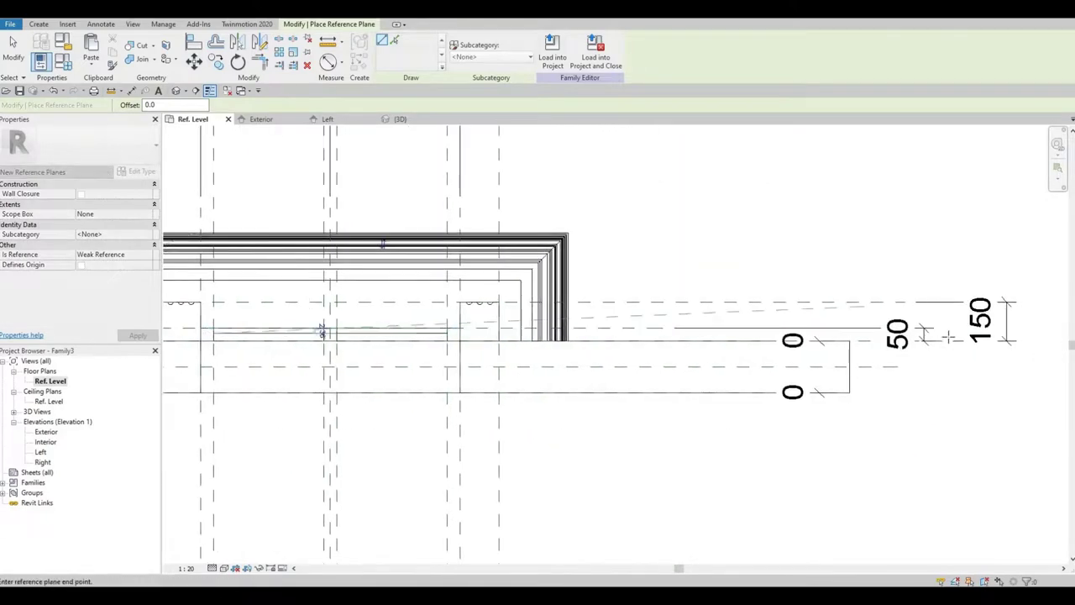
click(947, 335)
click(924, 334)
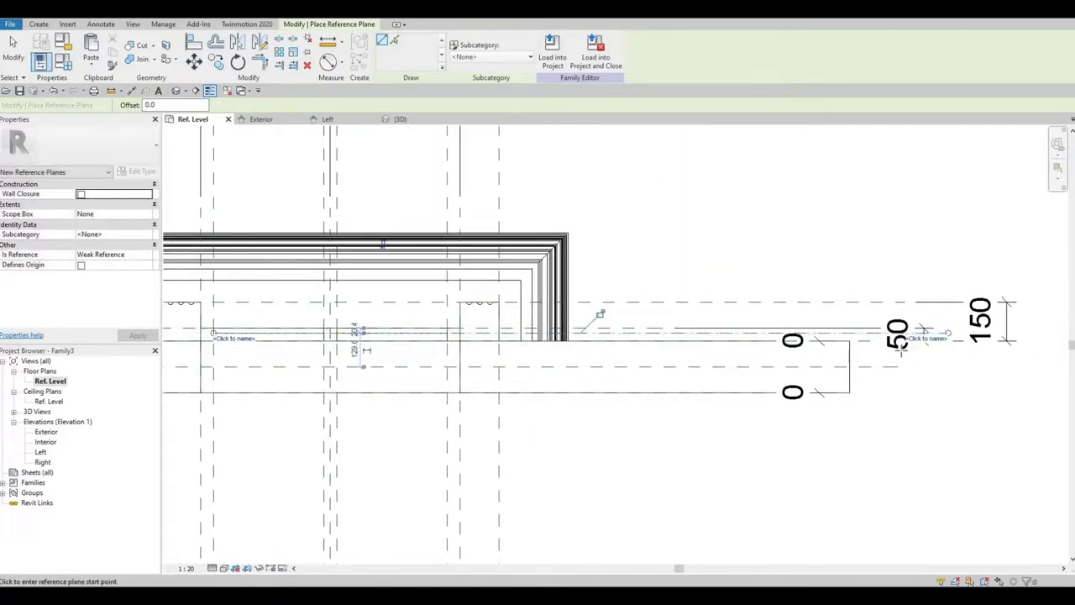
scroll(907, 338, up, 1)
middle_drag(401, 154, 478, 160)
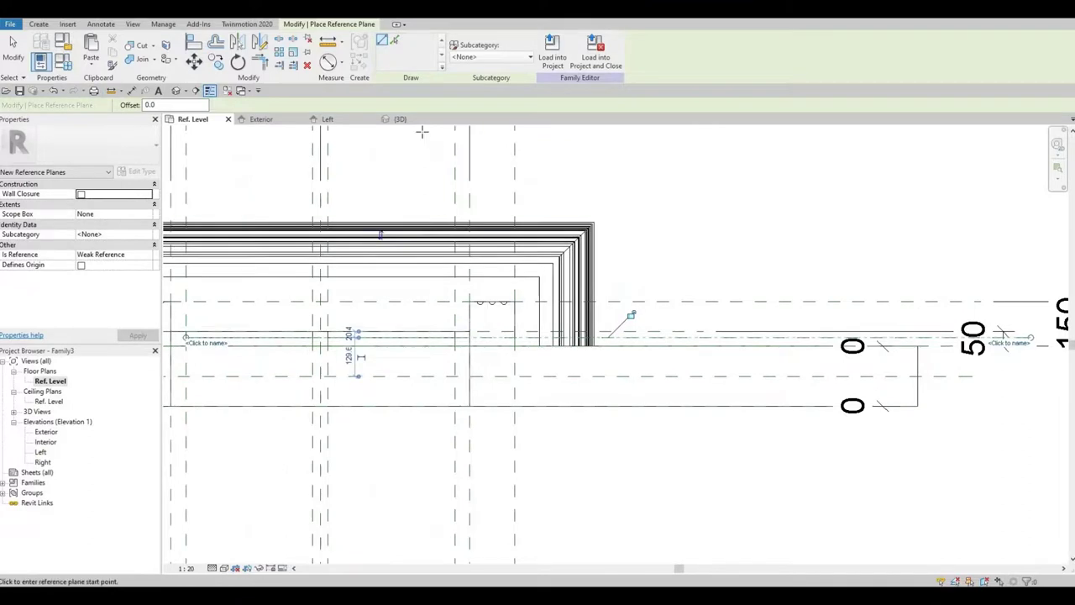
- Place an aligned dimension between the exterior wall face and the new reference plane at the pane extrusion's outer face
click(130, 92)
middle_drag(951, 343, 629, 343)
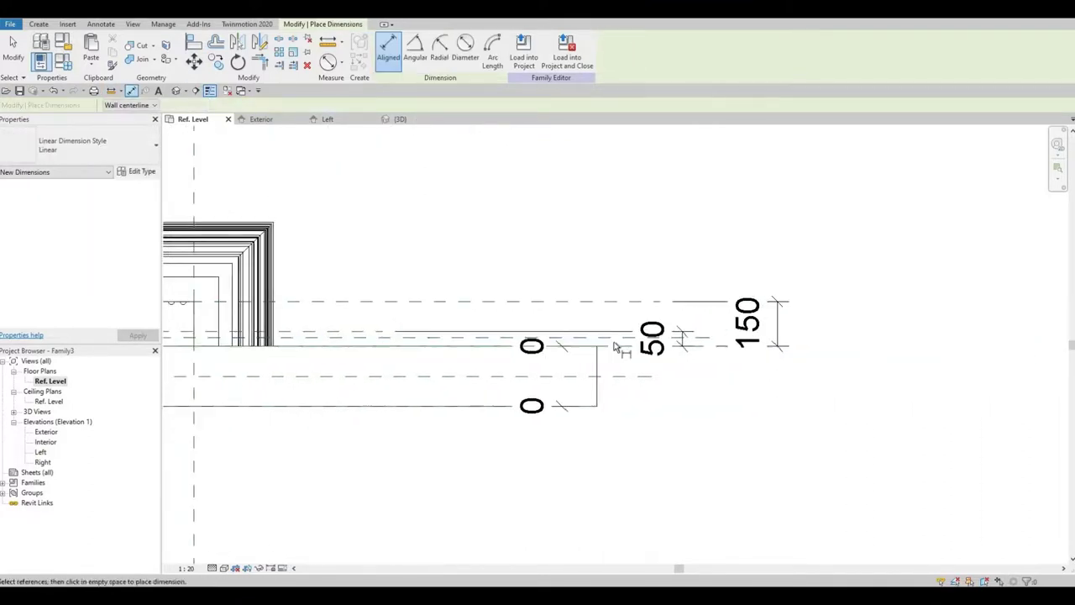
click(616, 346)
click(619, 336)
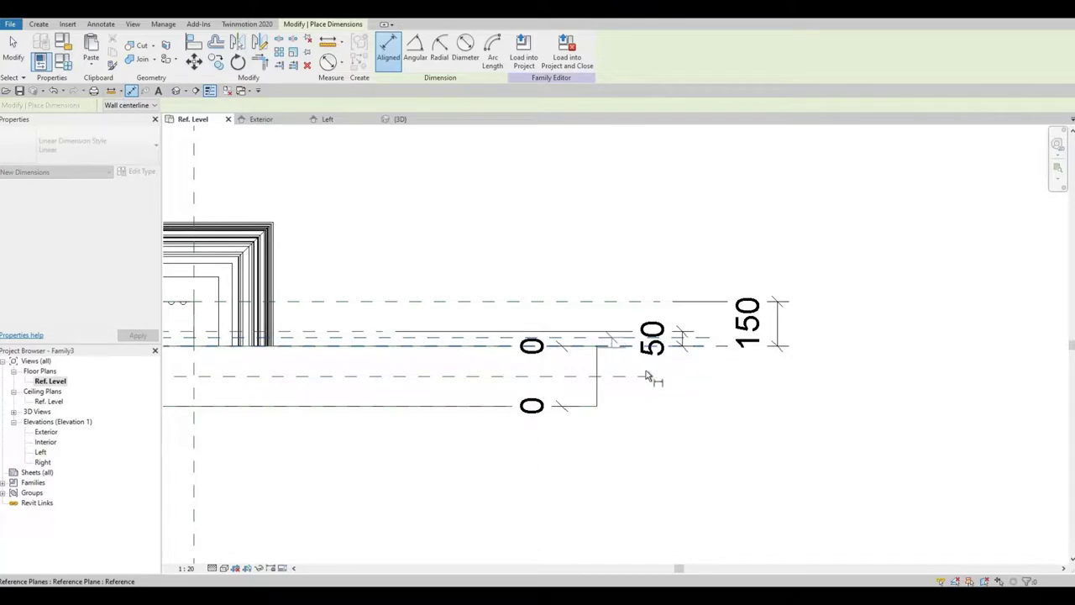
click(628, 362)
click(803, 420)
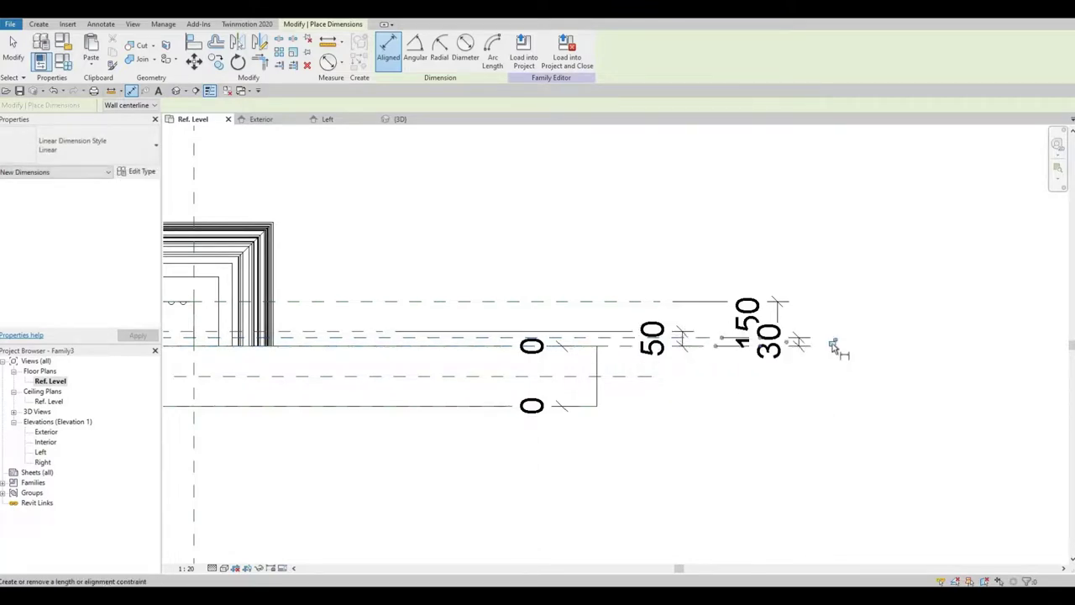
middle_drag(339, 323, 713, 325)
scroll(351, 335, up, 1)
key(Escape)
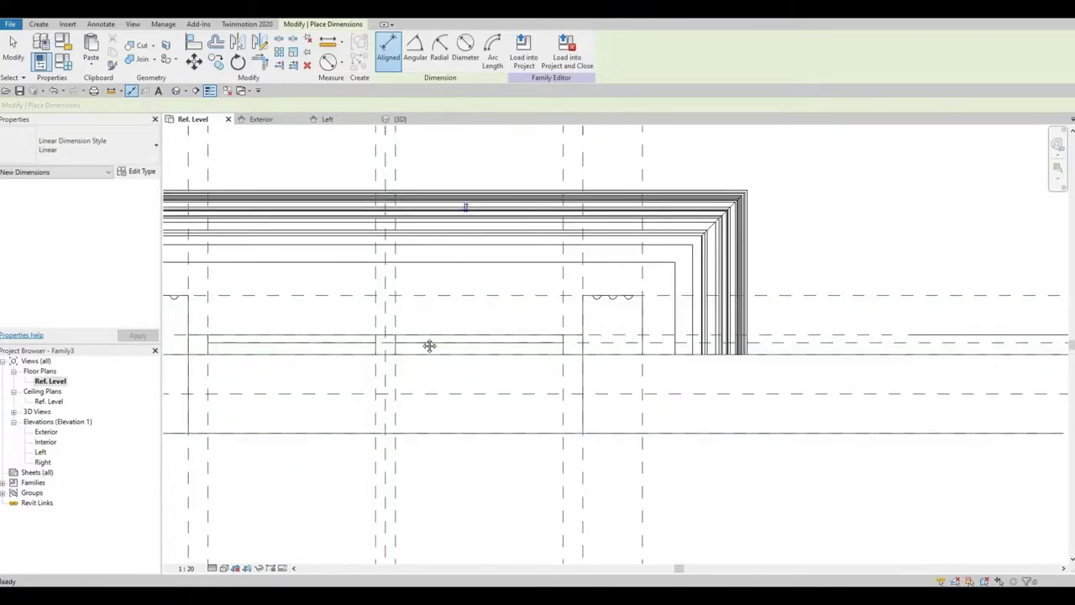
- Align the pane extrusion's outer face to the new reference plane and lock it there
middle_drag(360, 359, 429, 361)
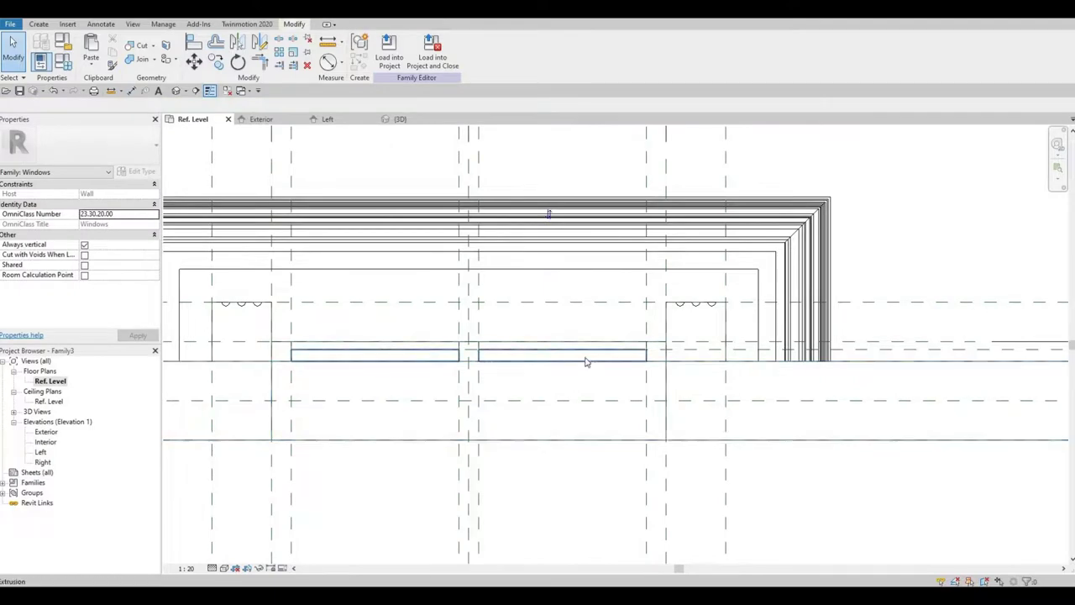
click(475, 354)
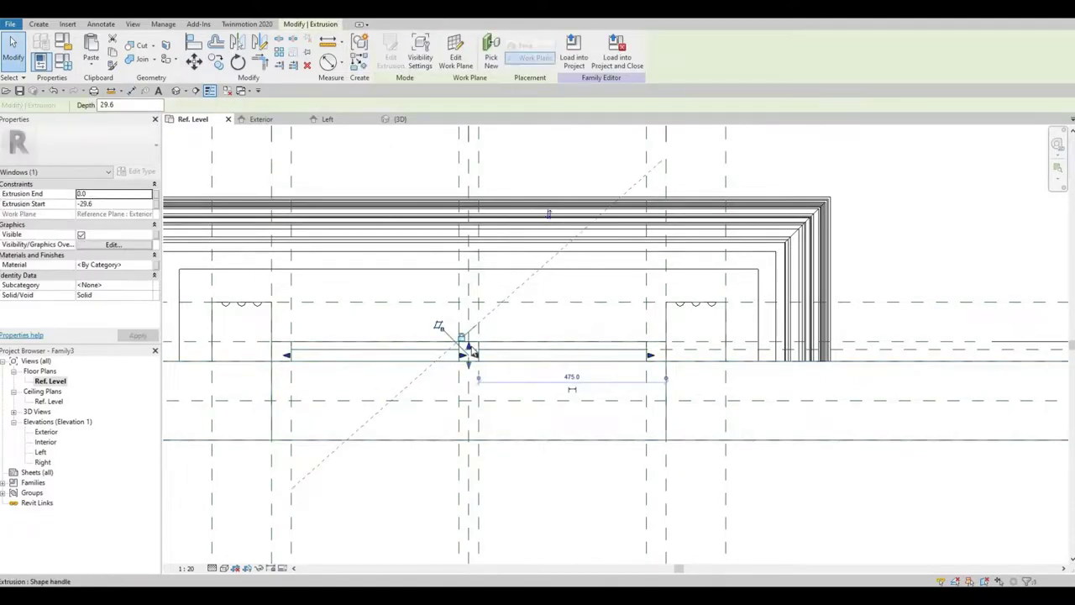
drag(471, 348, 572, 361)
click(698, 331)
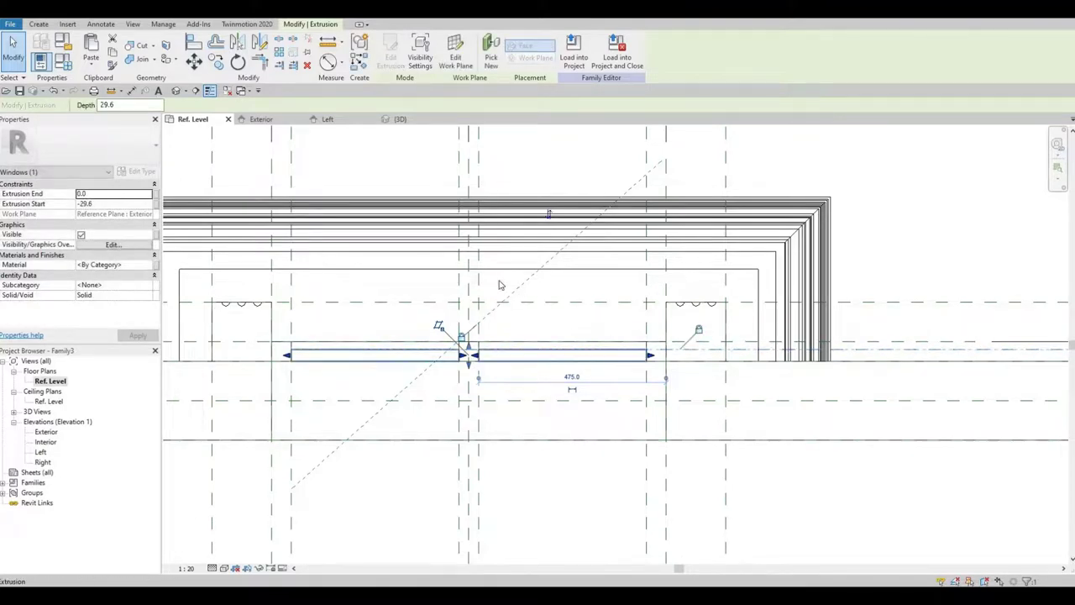
- Examine the finished panes within the mullioned frame in the 3D view
scroll(483, 269, down, 1)
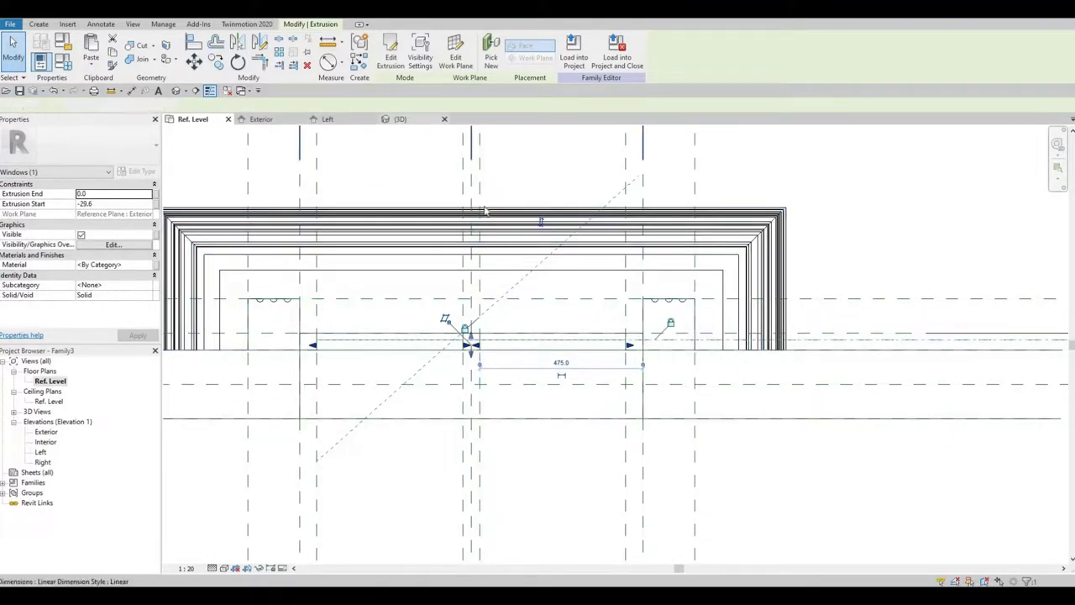
click(401, 120)
click(574, 328)
shift+middle_drag(563, 361, 520, 297)
scroll(576, 311, up, 1)
middle_drag(530, 338, 526, 350)
scroll(523, 341, down, 1)
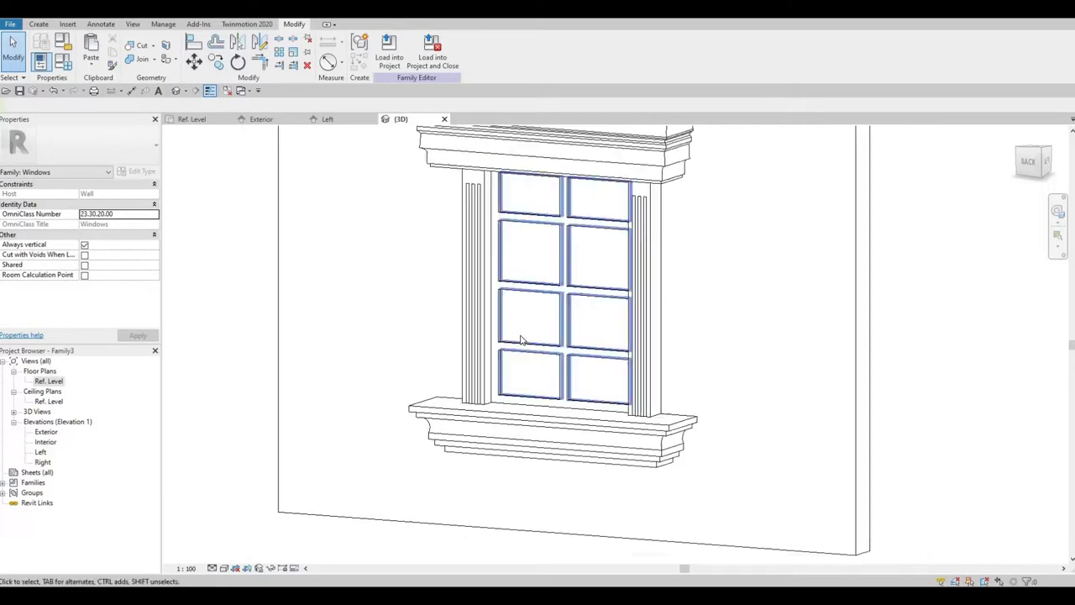
scroll(520, 340, down, 1)
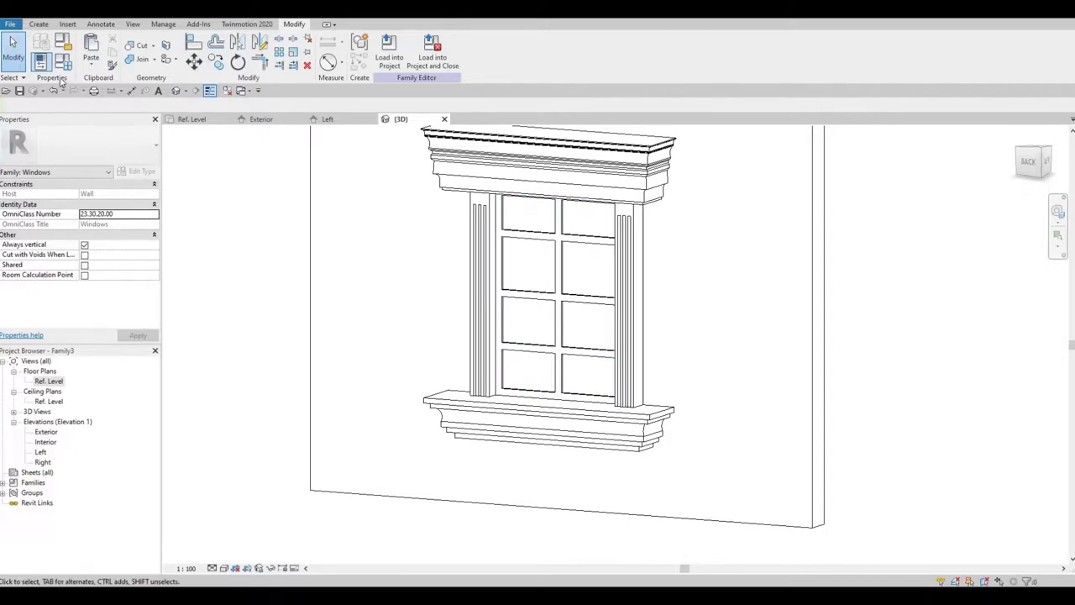
shift+middle_drag(541, 267, 487, 173)
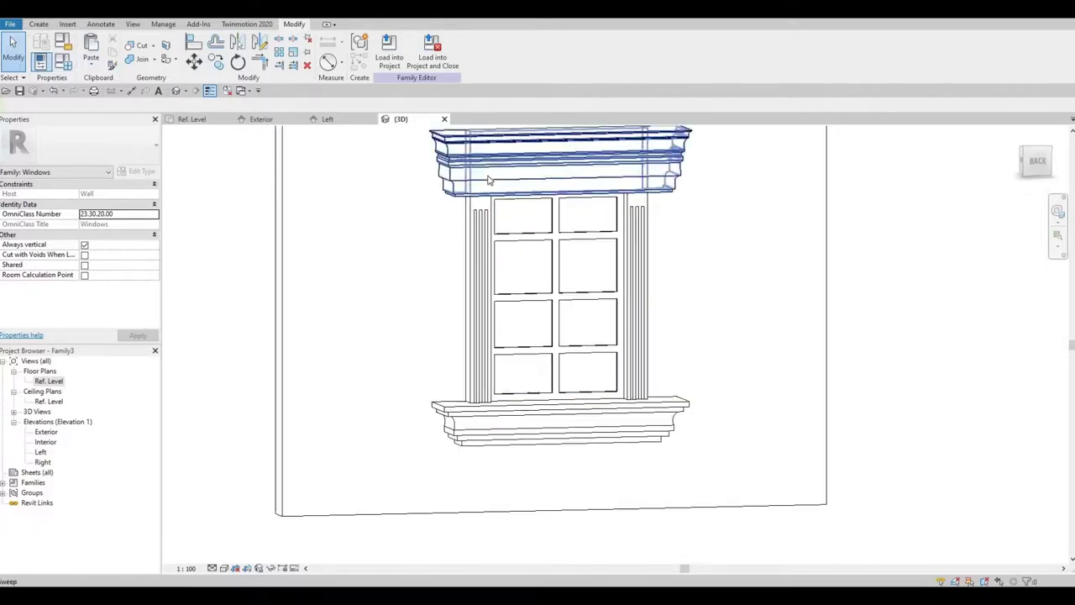
click(475, 173)
middle_drag(469, 229, 462, 254)
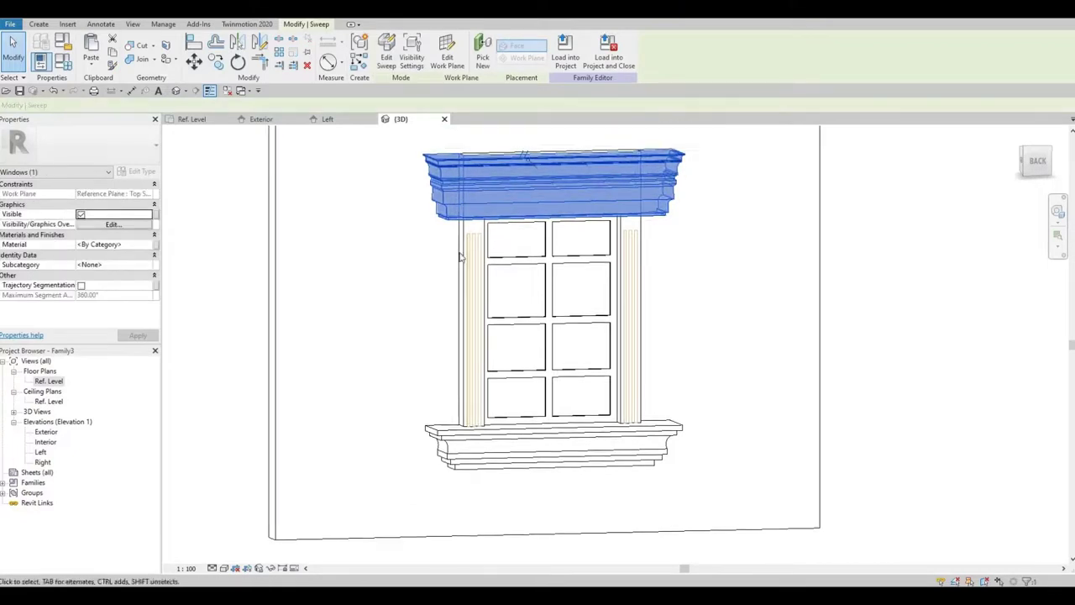
scroll(460, 252, down, 3)
click(405, 149)
drag(400, 140, 612, 435)
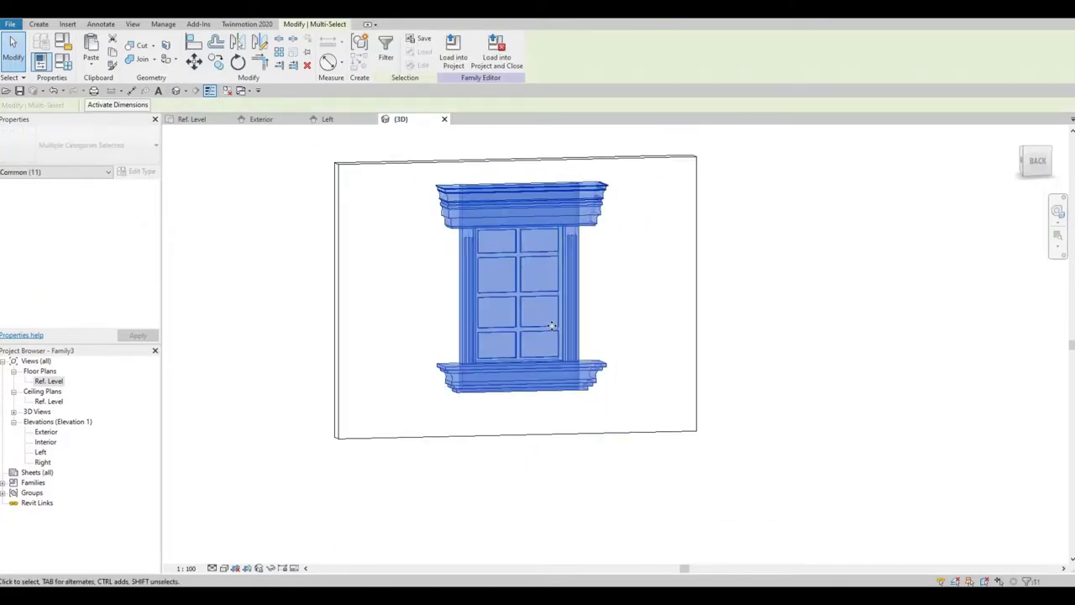
click(96, 172)
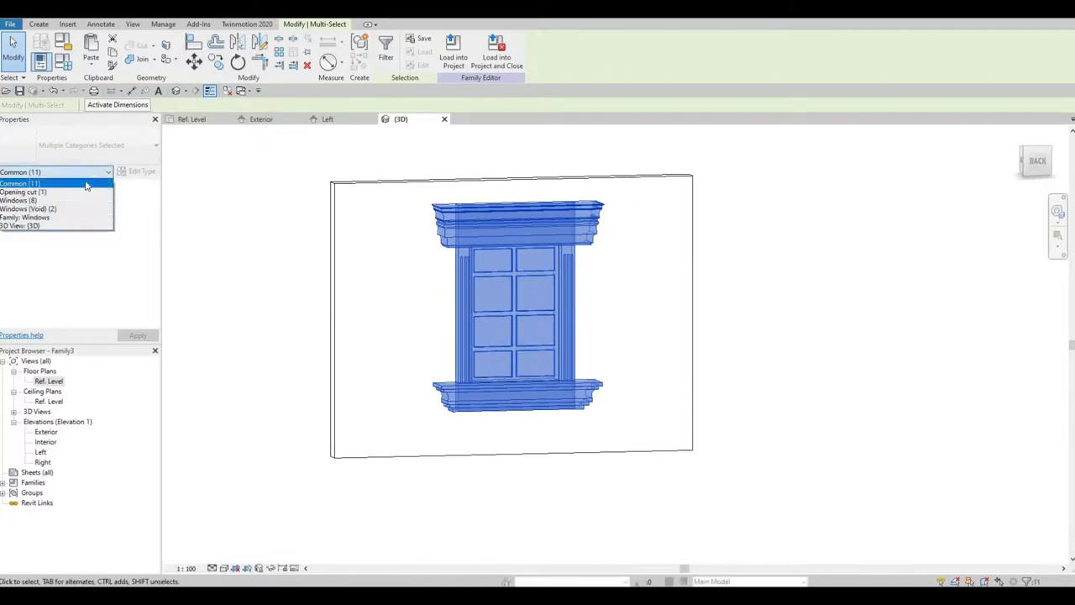
key(Escape)
key(Escape)
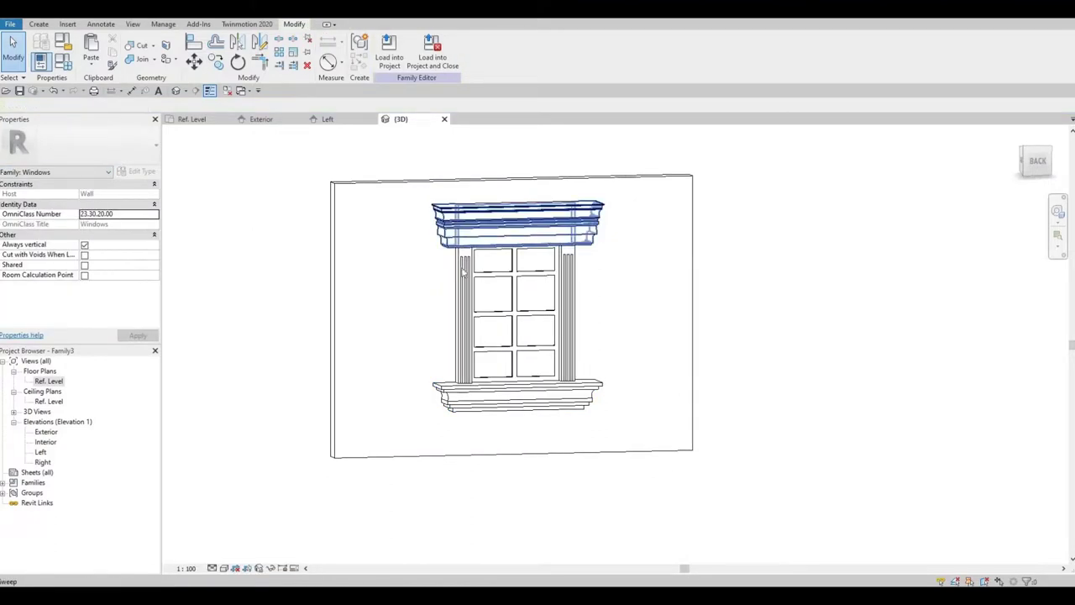
- Associate the material of the cornice, both pilasters, the sill and their infill extrusions with a new type parameter named Trim
click(465, 230)
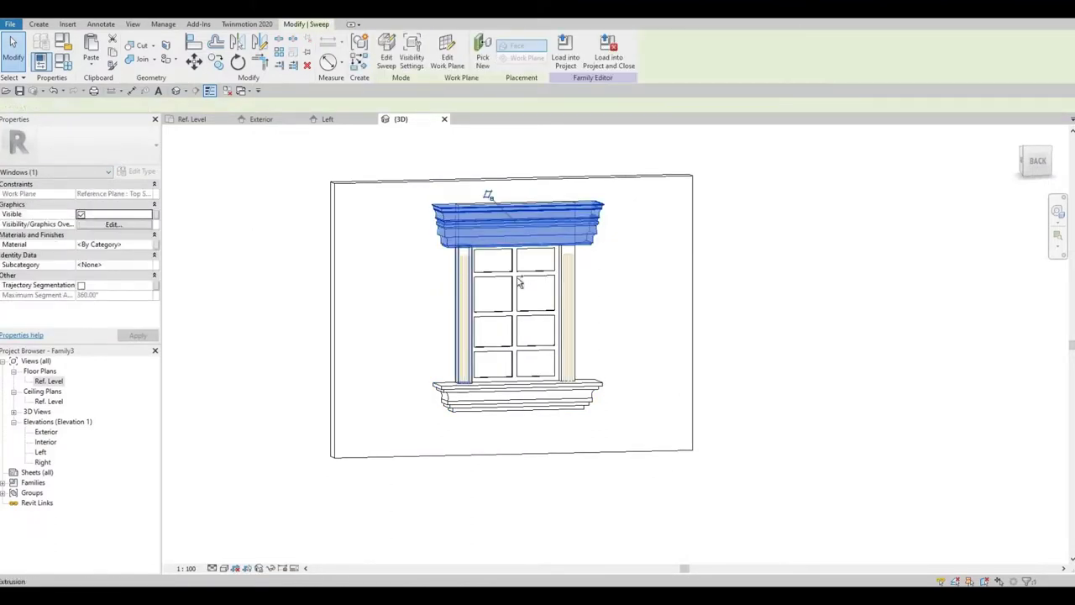
ctrl+click(463, 311)
ctrl+click(572, 294)
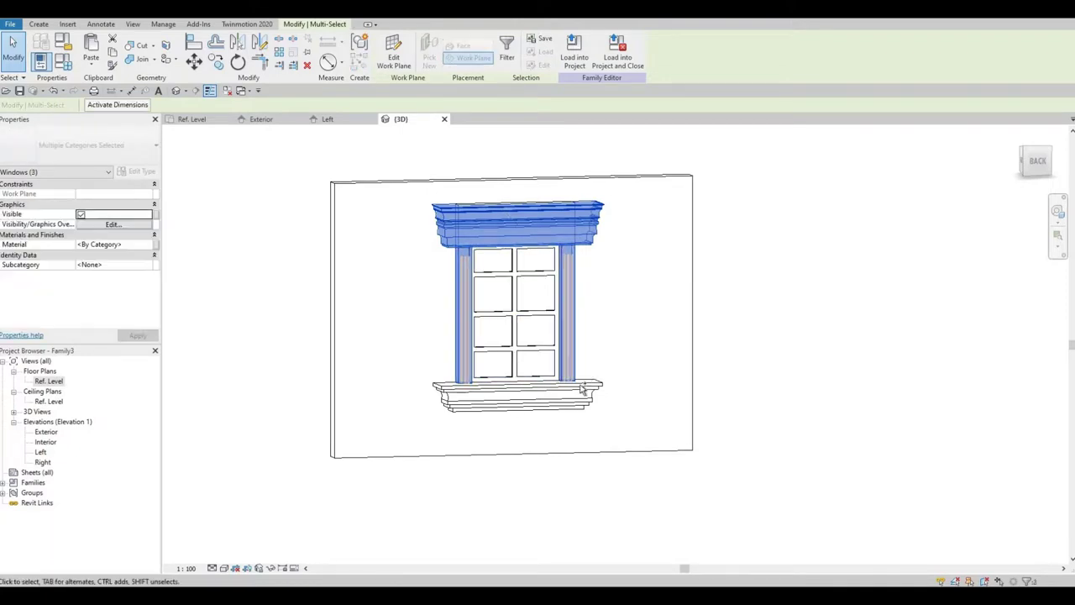
ctrl+click(556, 392)
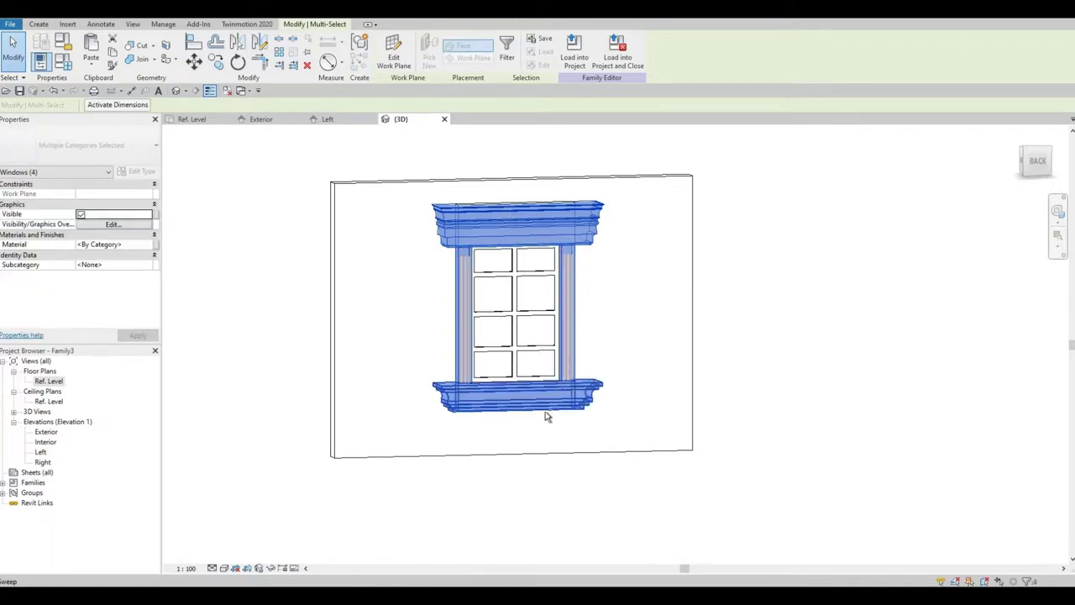
shift+middle_drag(555, 462, 548, 447)
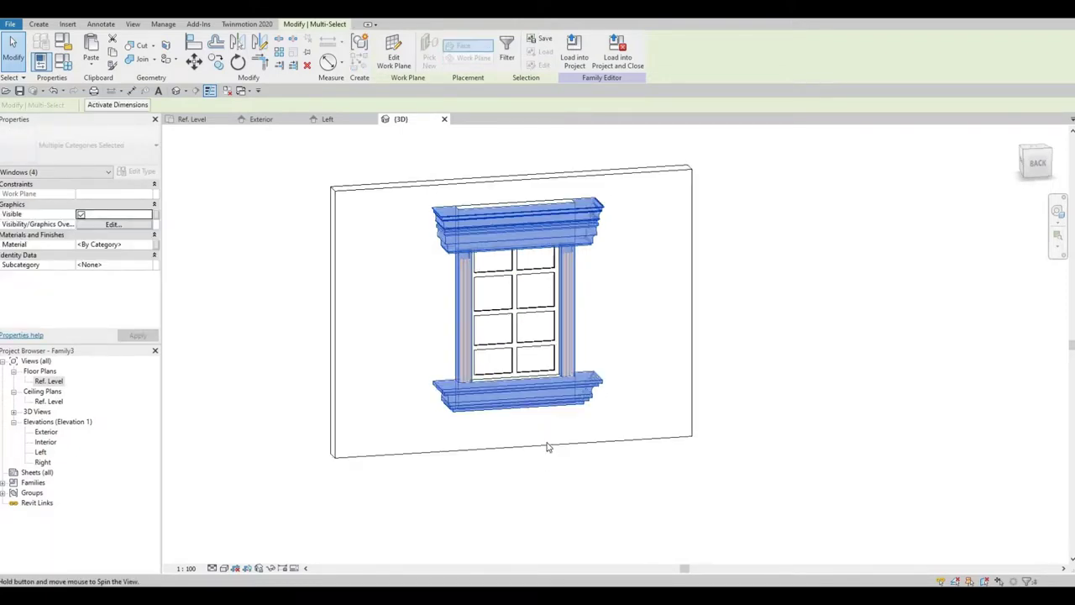
ctrl+click(503, 205)
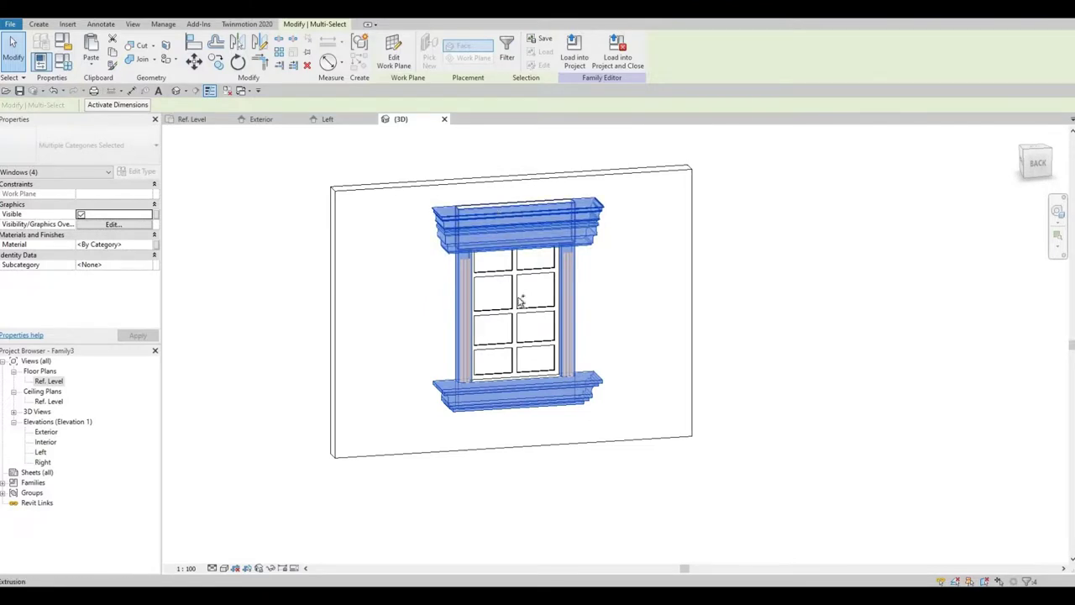
shift+middle_drag(504, 437, 476, 403)
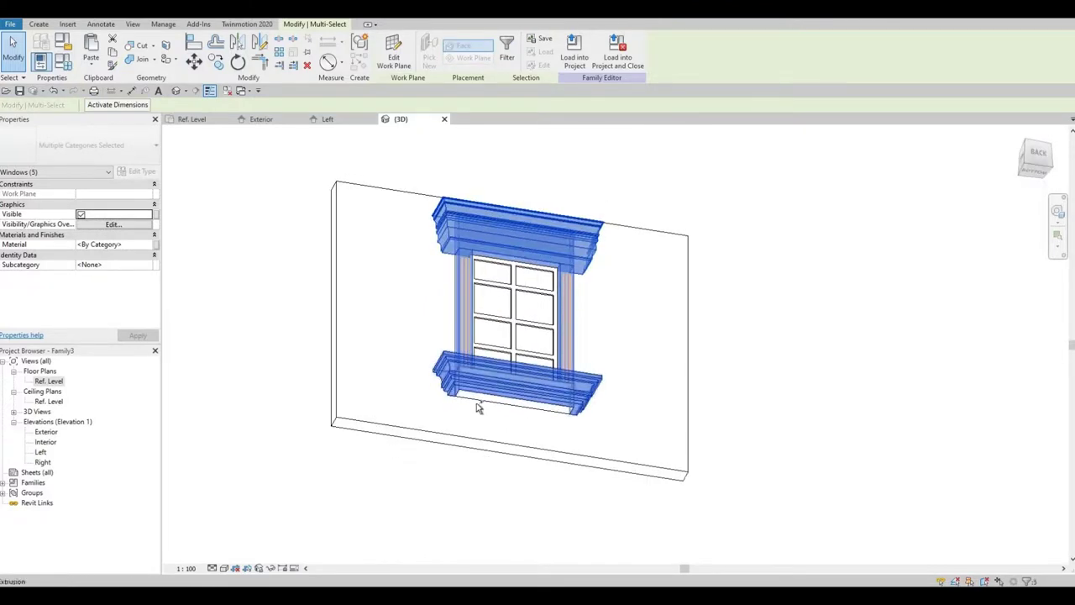
ctrl+click(446, 392)
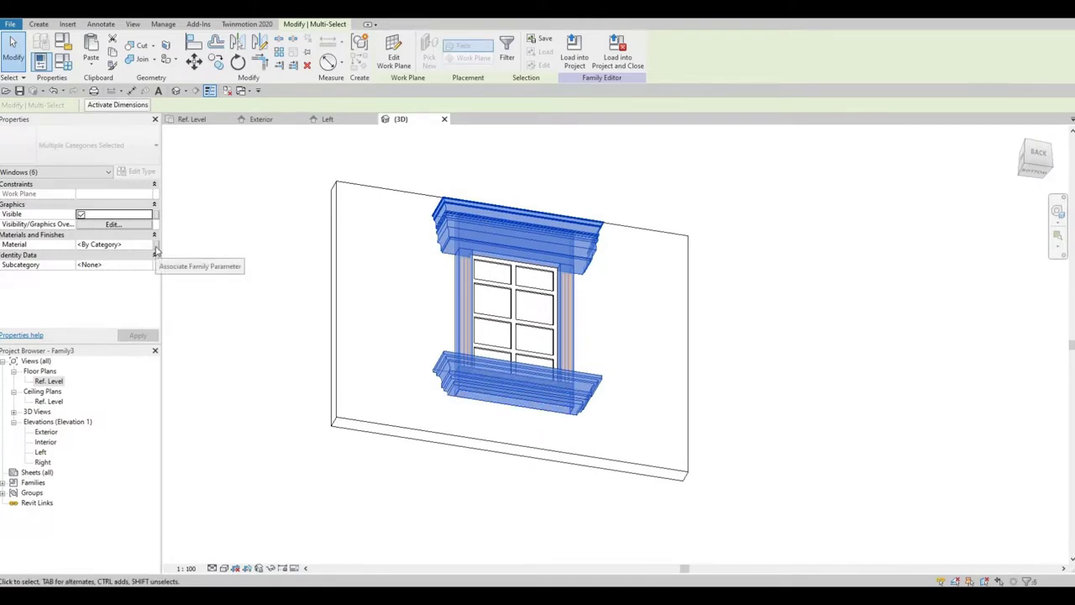
click(155, 250)
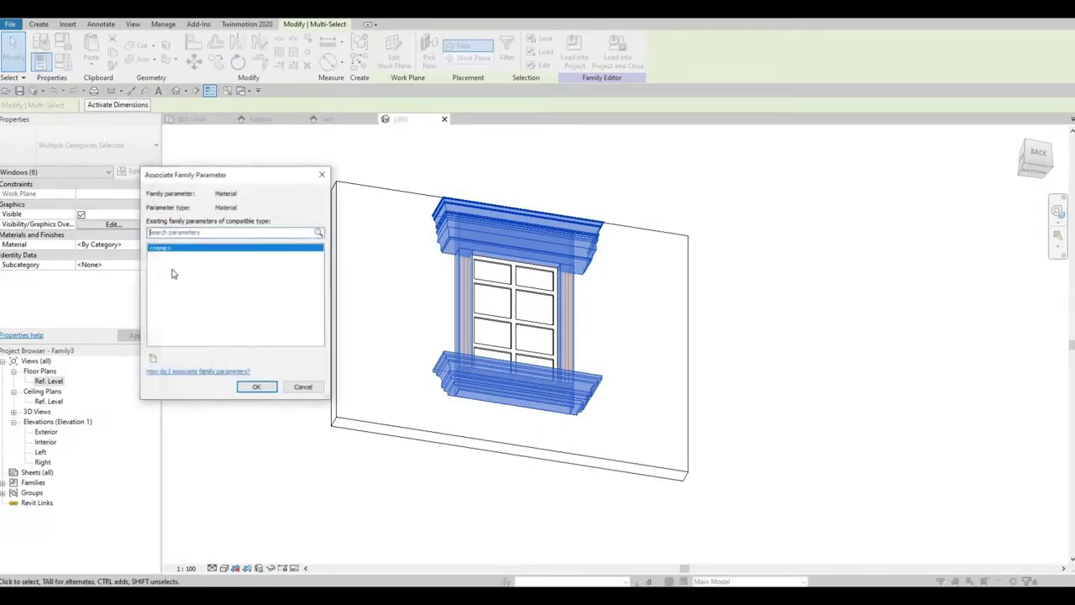
click(153, 358)
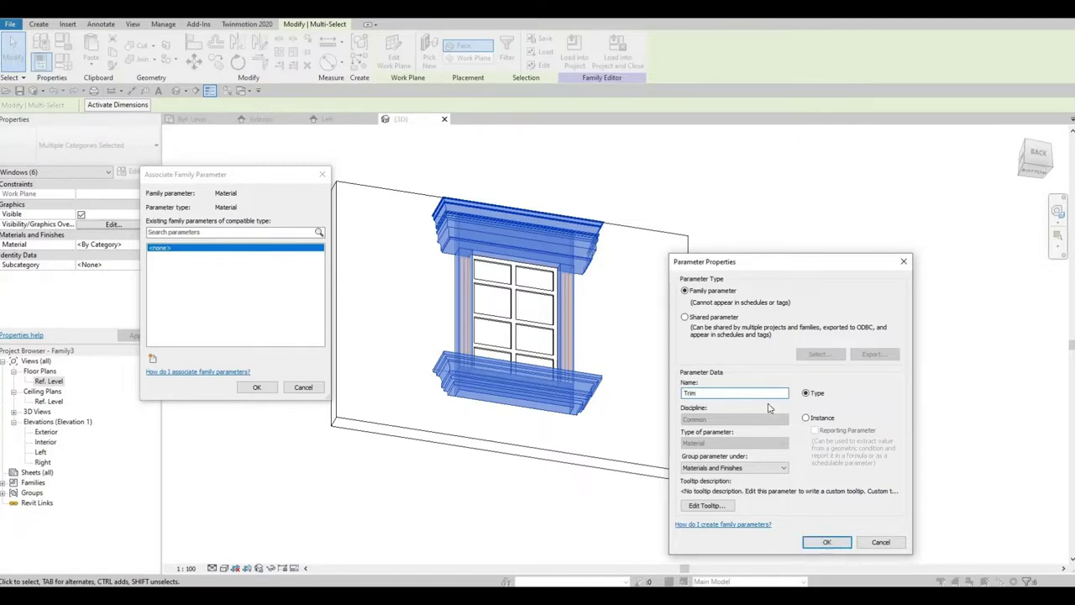
click(819, 546)
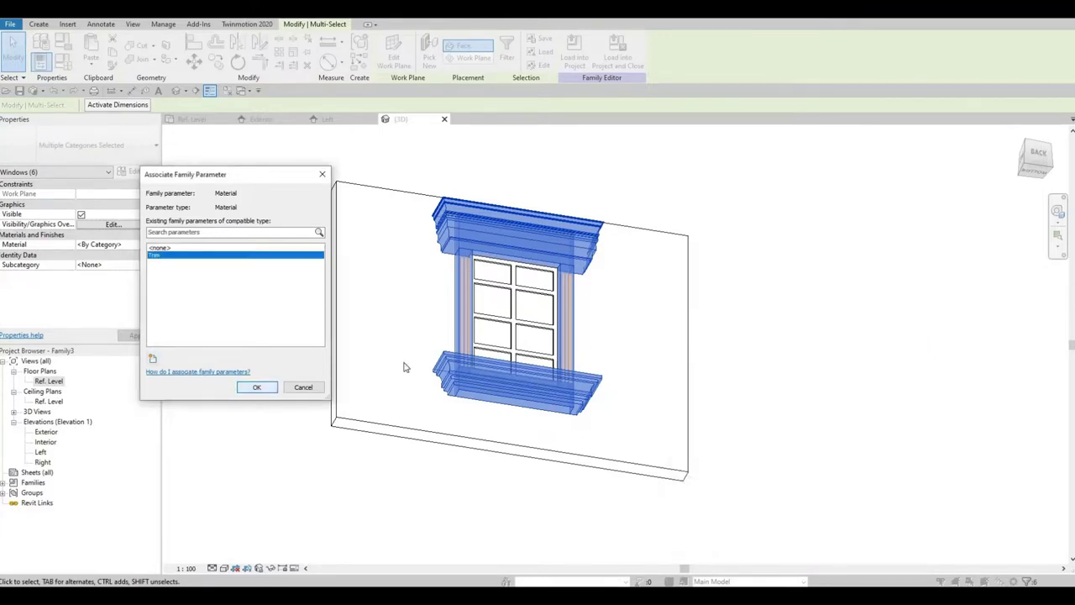
key(Return)
key(Escape)
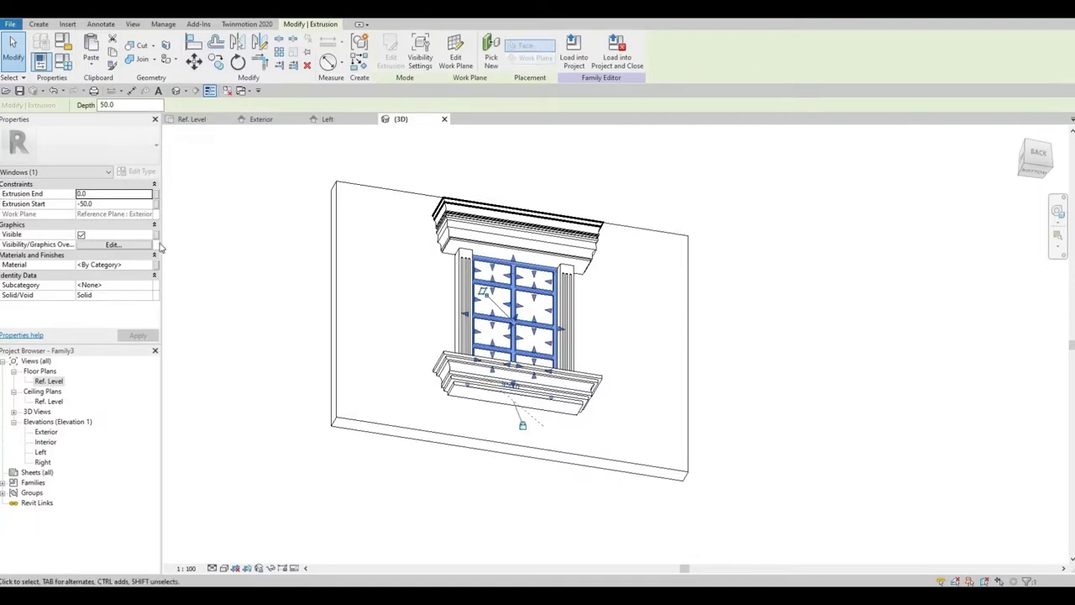
- Associate the mullioned frame extrusion's material with a new type parameter named Frame under Materials and Finishes
click(154, 266)
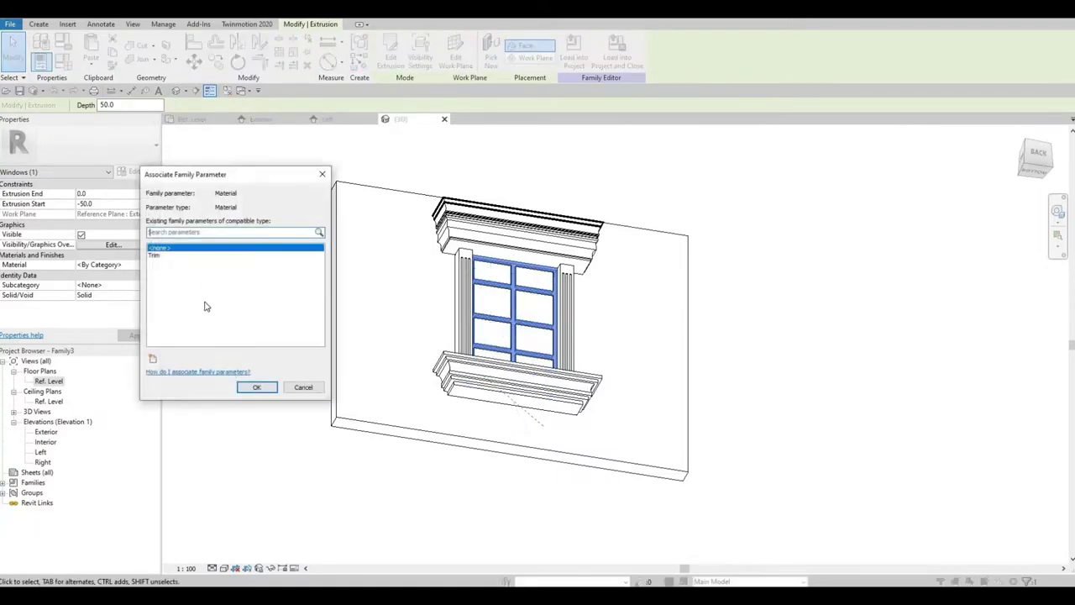
click(153, 358)
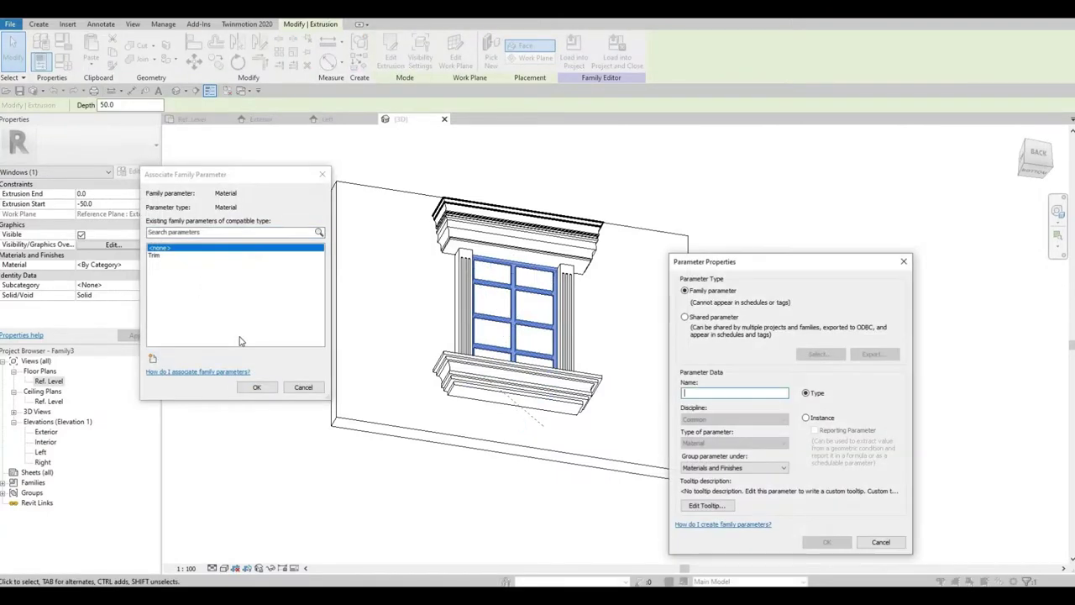
text(Frame)
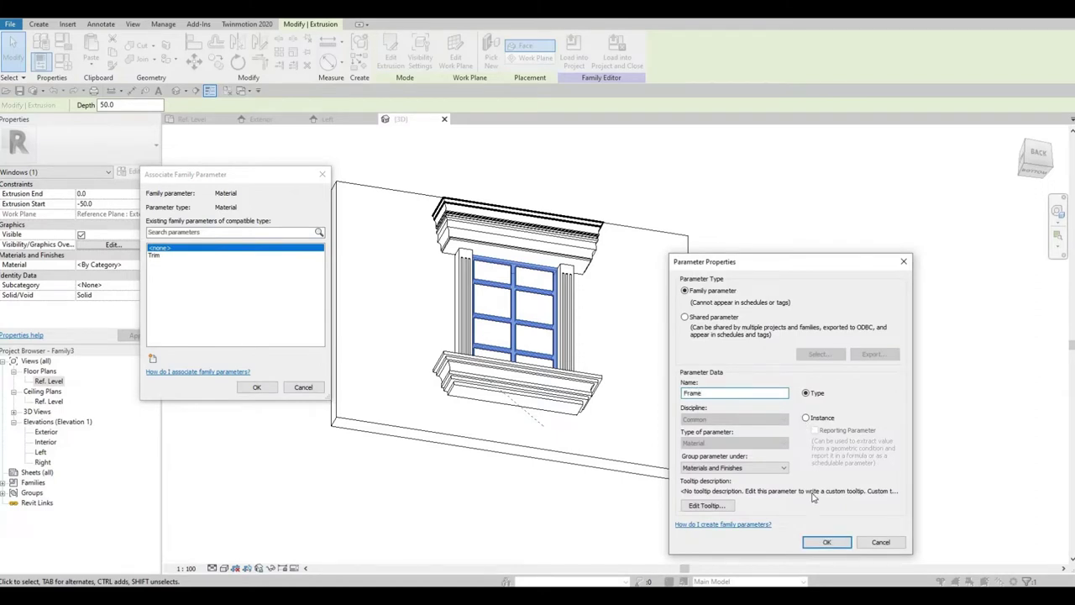
click(825, 542)
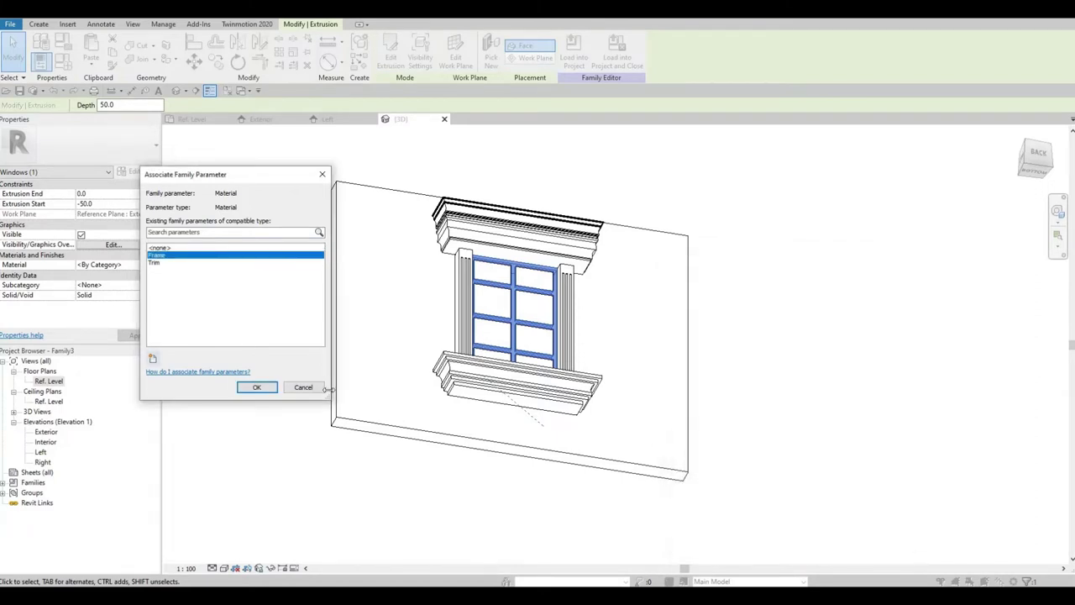
click(256, 387)
key(Escape)
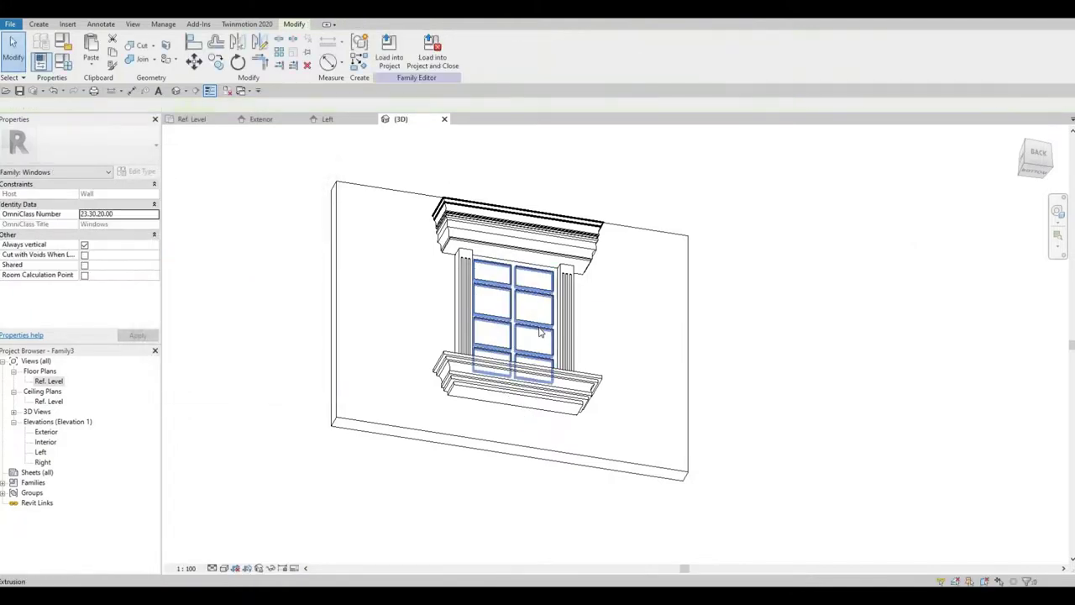
- Associate the pane extrusion's material with a new instance parameter named Glass under Materials and Finishes
click(551, 329)
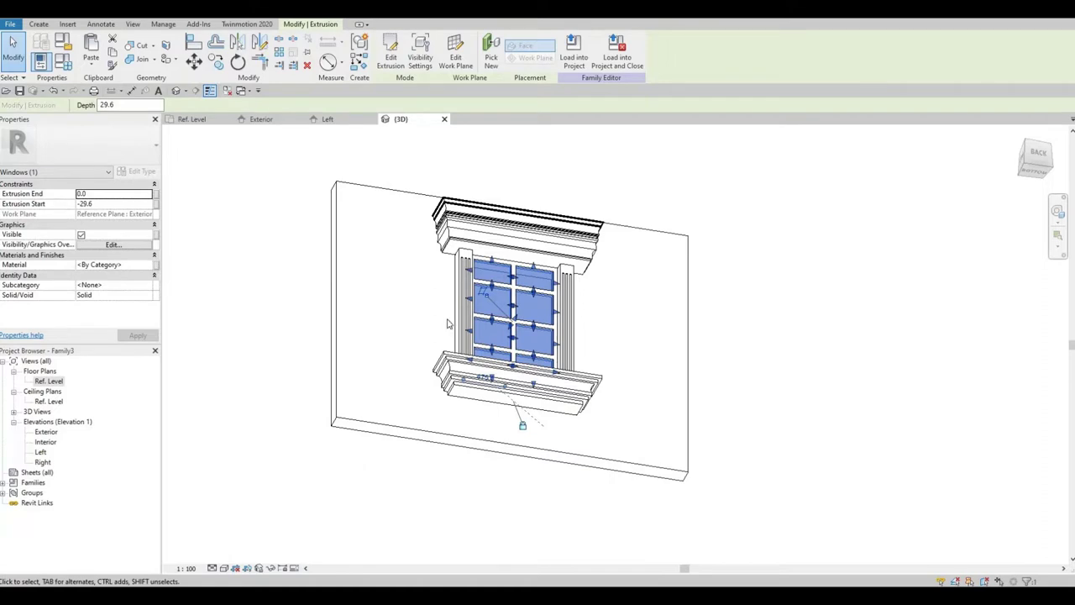
click(156, 268)
click(152, 359)
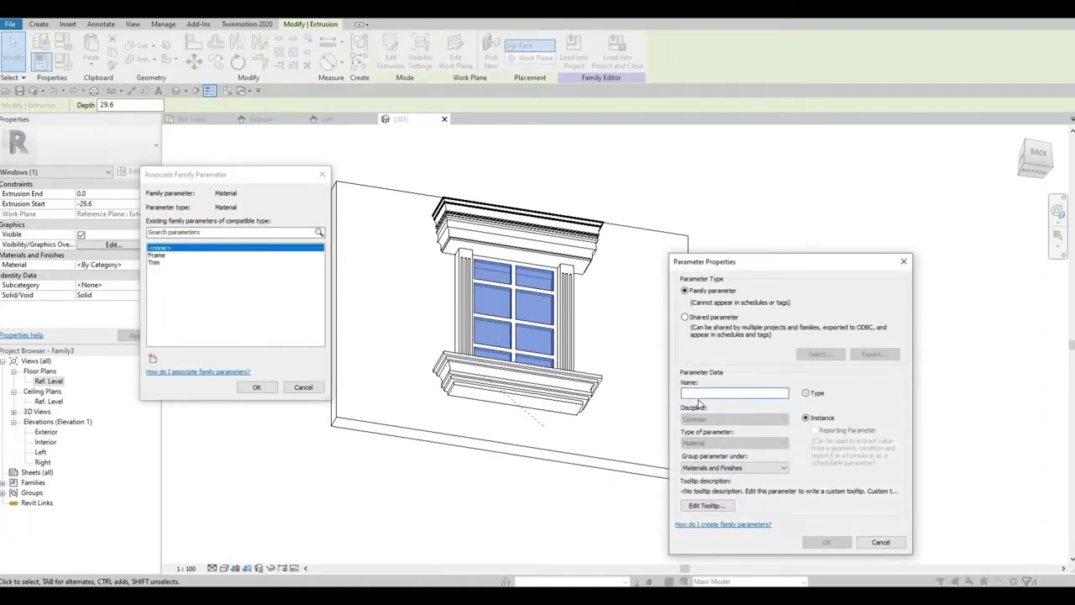
text(G)
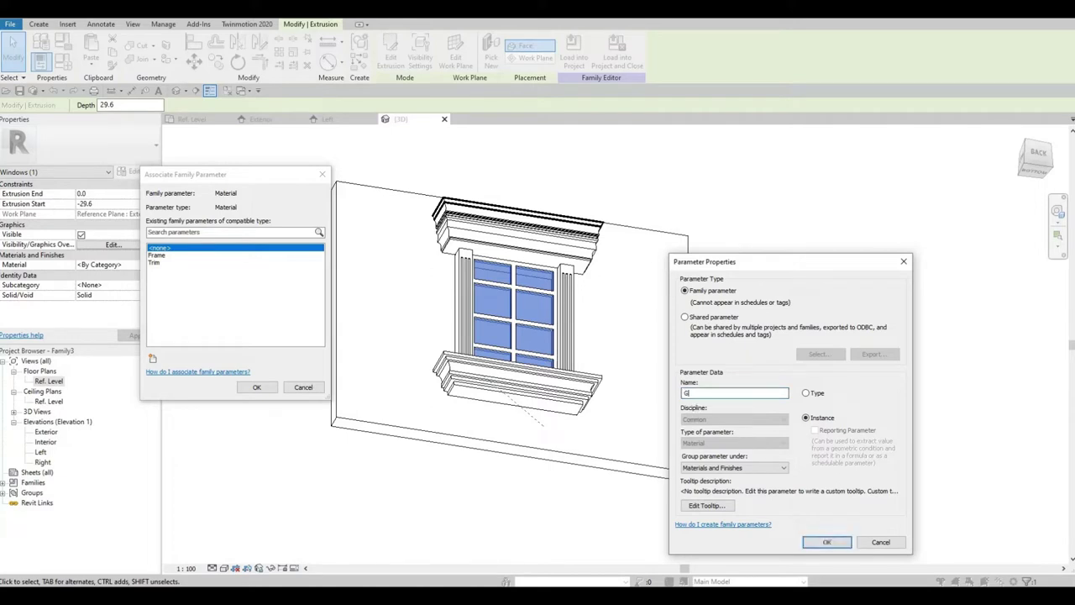
text(lass)
click(828, 542)
click(267, 392)
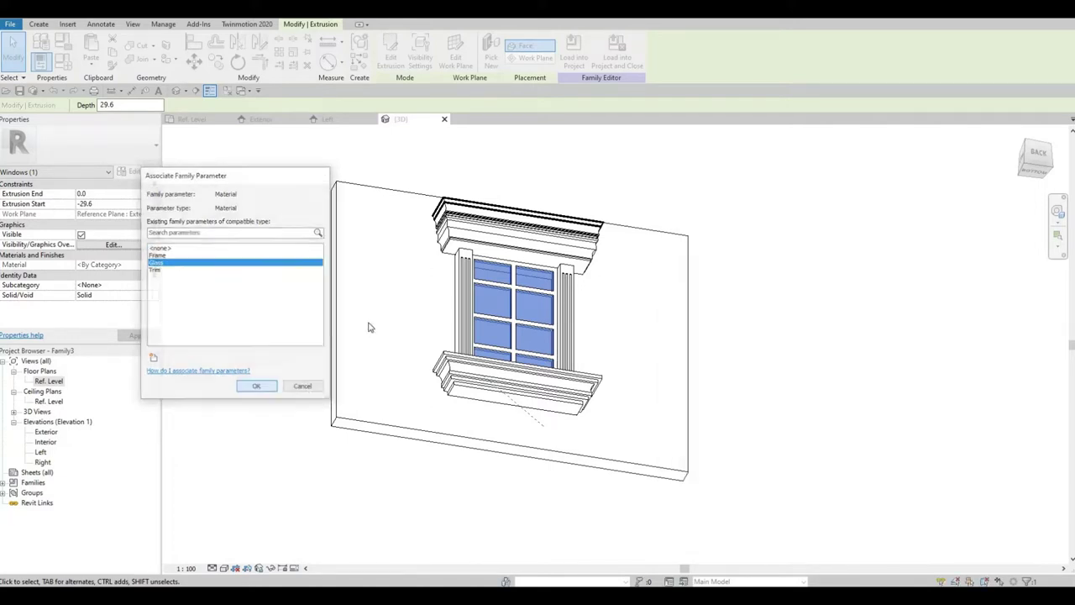
- Flex the window family by increasing its Height value and setting its Width to 1500, applying both to the model
shift+middle_drag(365, 377, 356, 452)
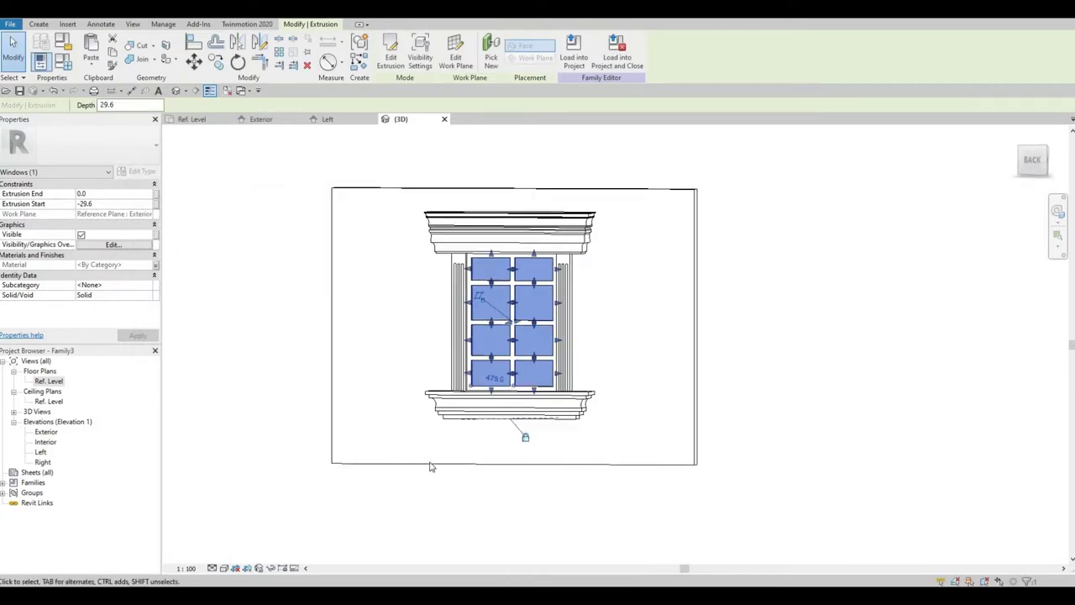
shift+middle_drag(432, 467, 406, 410)
click(405, 408)
shift+middle_drag(481, 390, 913, 451)
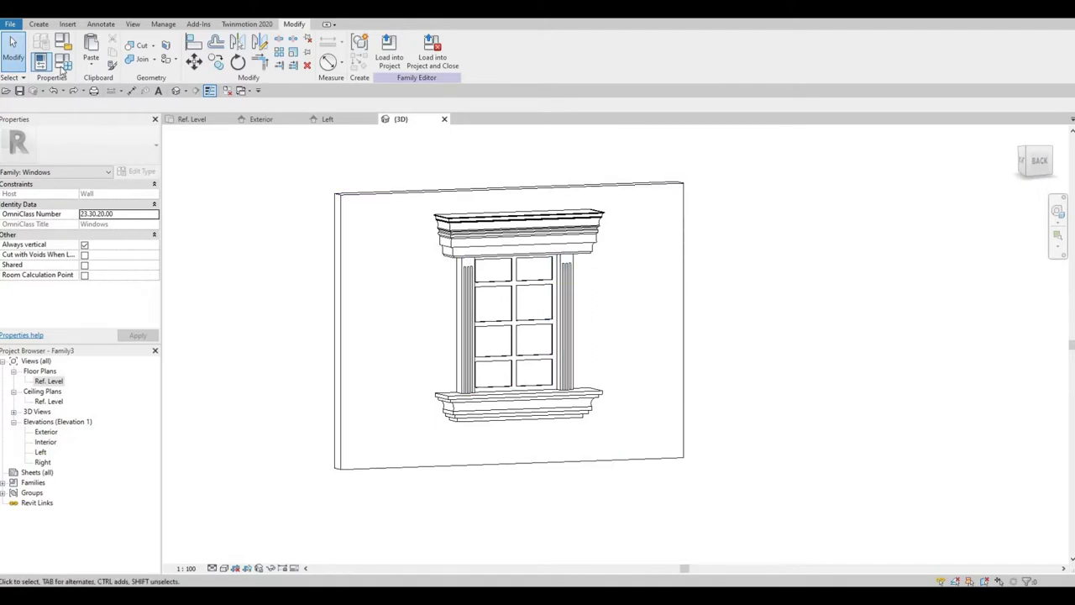
click(63, 64)
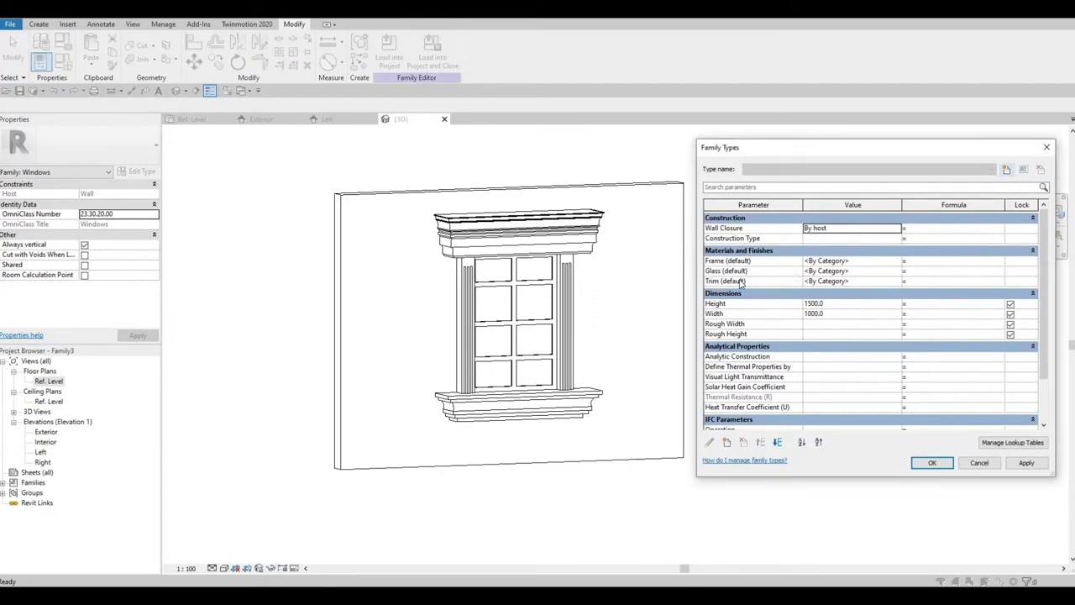
click(850, 304)
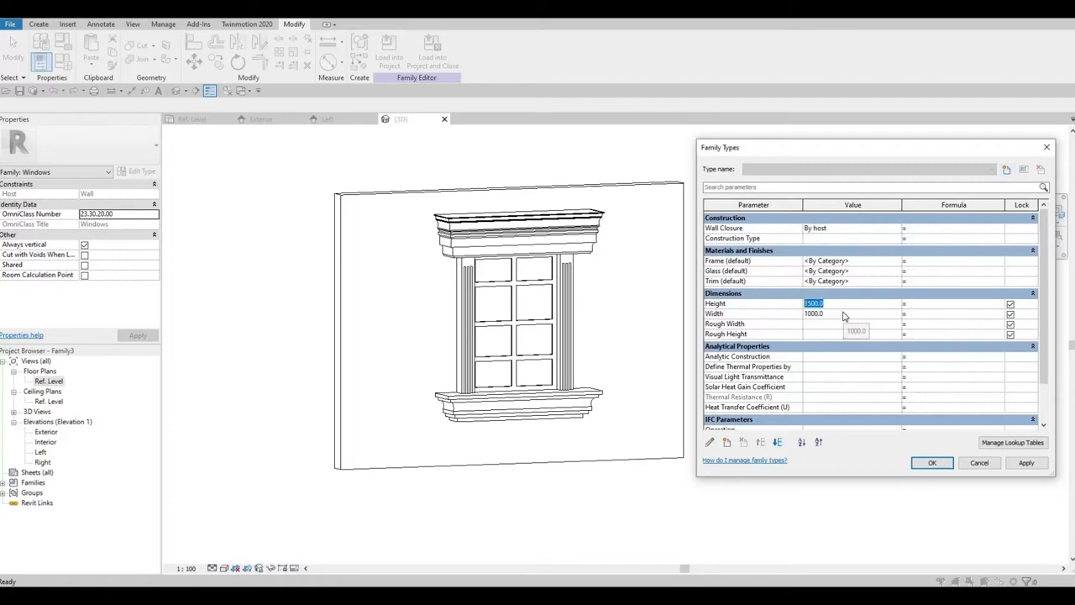
text(20)
click(837, 313)
text(1500)
click(1026, 462)
click(932, 463)
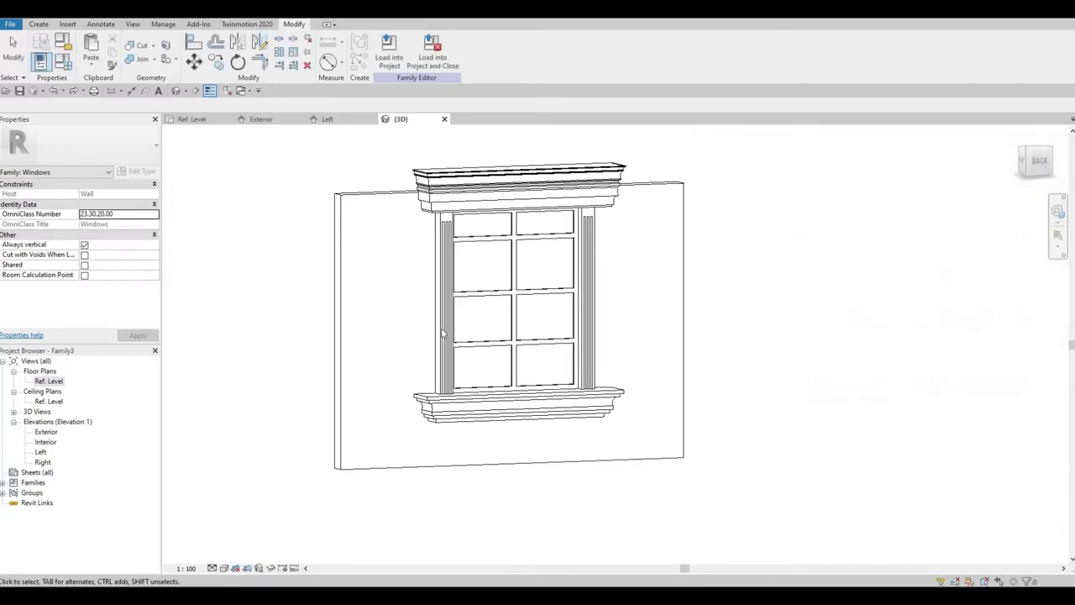
- Inspect how the resized cornice, pilasters, sill, frame and panes adapted, and undo the height and width changes
shift+middle_drag(444, 416, 399, 343)
shift+middle_drag(579, 331, 574, 326)
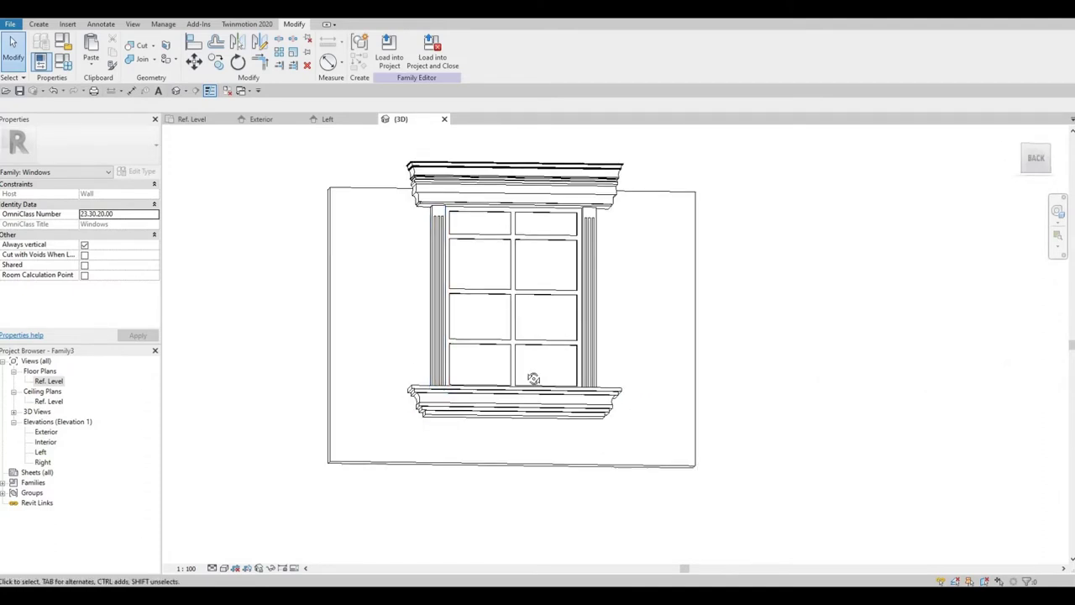
shift+middle_drag(530, 377, 451, 407)
shift+middle_drag(557, 395, 624, 378)
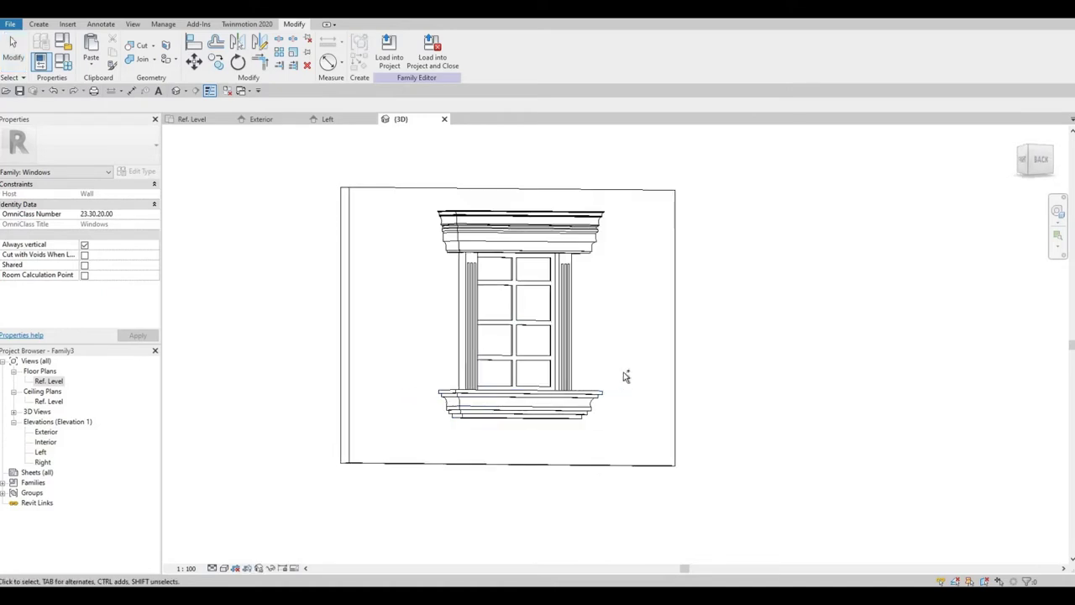